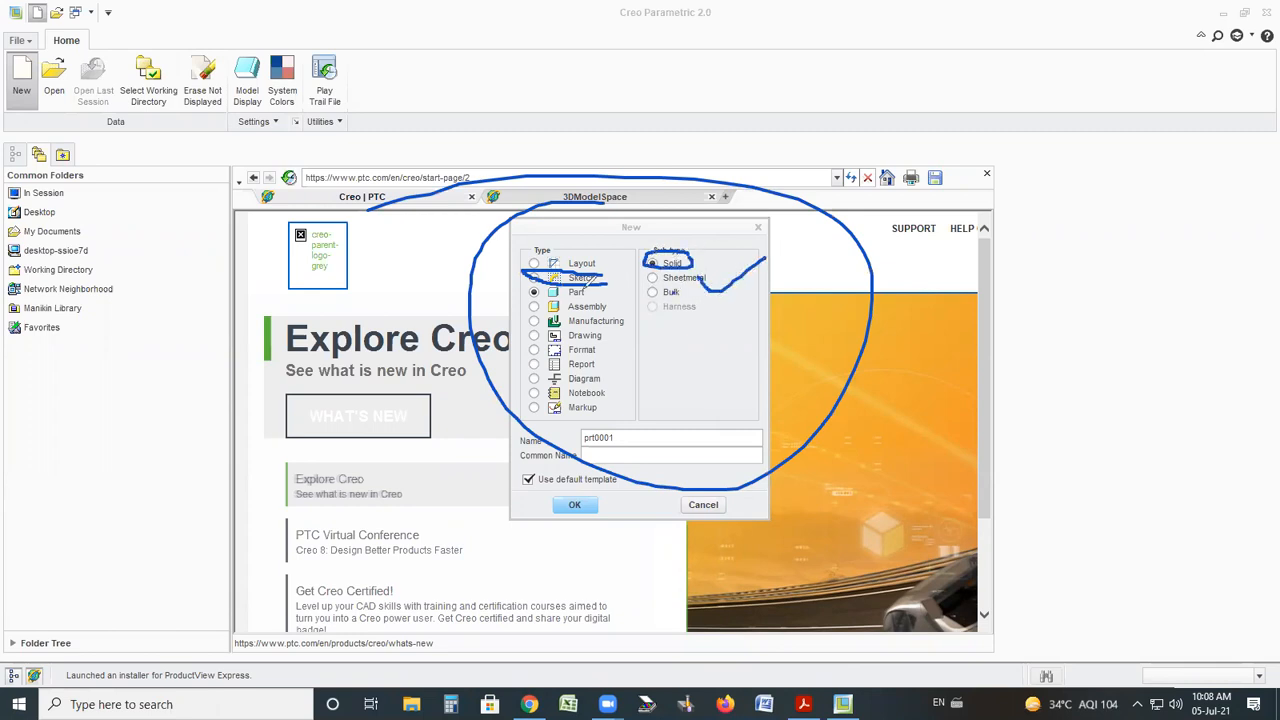
{"action": "key", "text": "ctrl+z"}
{"action": "key", "text": "ctrl+z"}
{"action": "key", "text": "ctrl+z"}
{"action": "key", "text": "ctrl+z"}
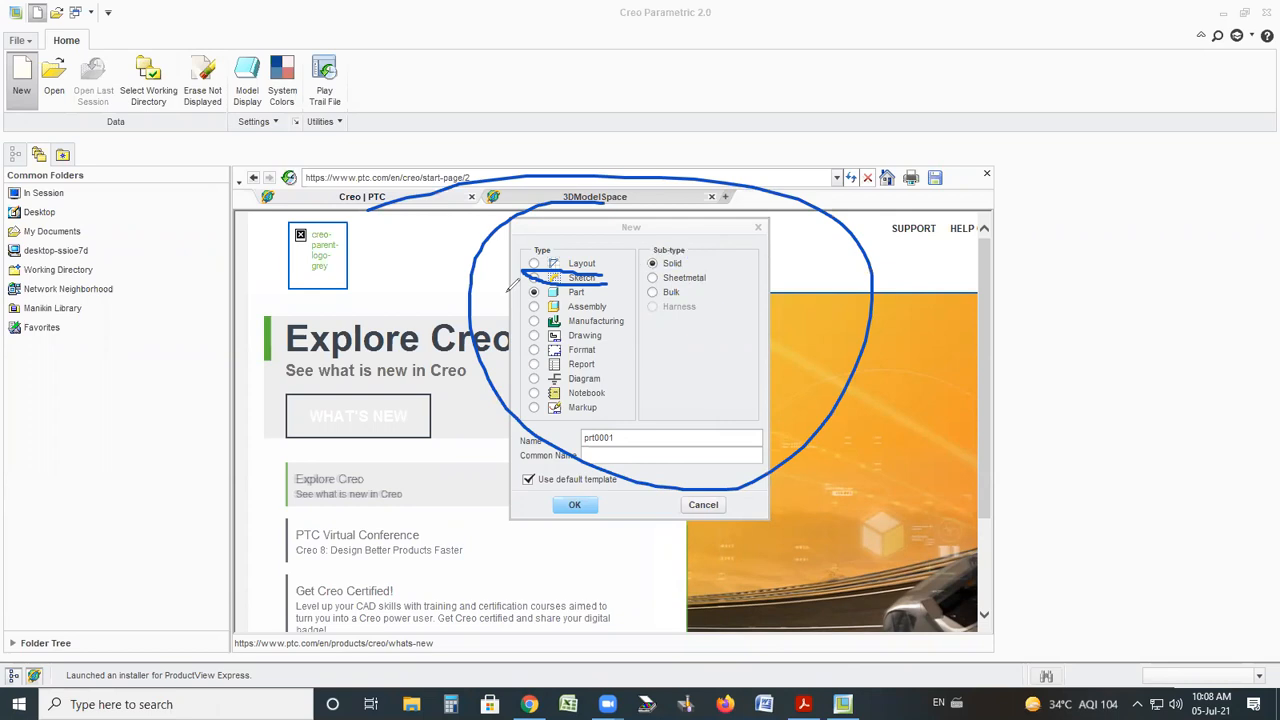
{"action": "left_click_drag", "start_coordinate": [507, 292], "coordinate": [622, 245]}
{"action": "key", "text": "ctrl+z"}
{"action": "key", "text": "ctrl+z"}
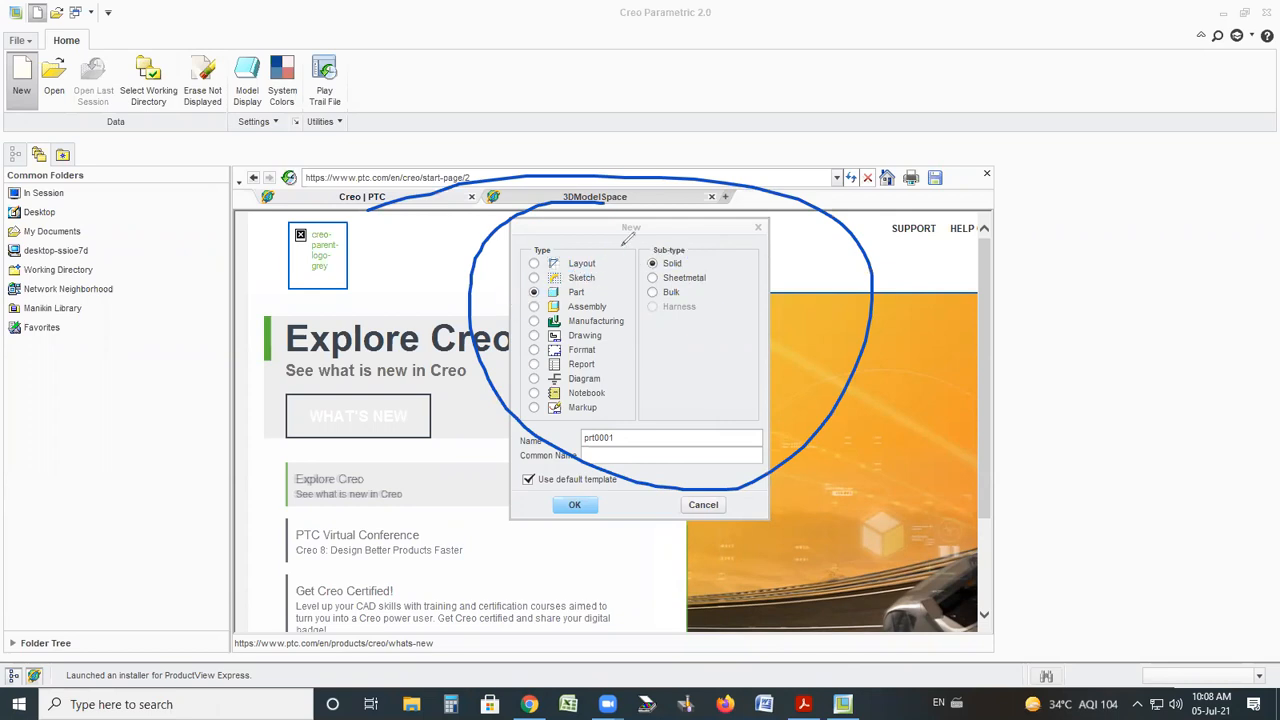
Start a new solid part named prt0001 with the default template option turned off
{"action": "left_click", "coordinate": [533, 278]}
{"action": "left_click", "coordinate": [533, 292]}
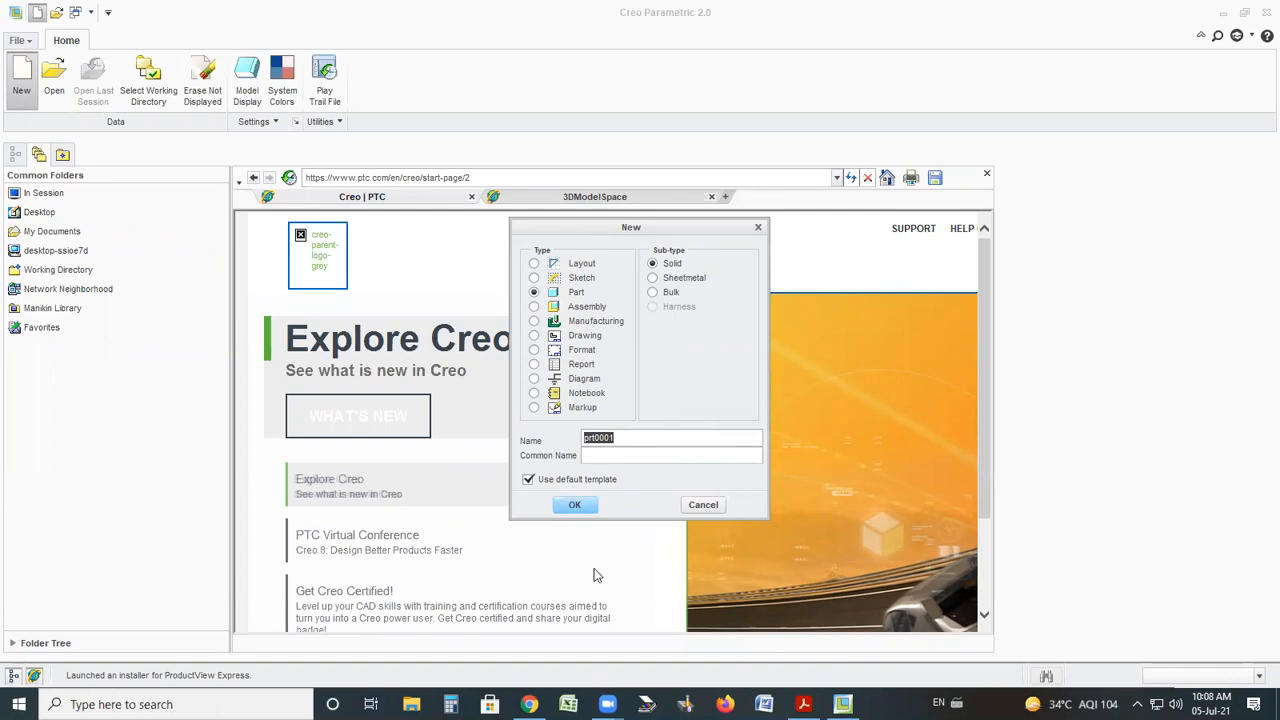
{"action": "left_click", "coordinate": [528, 481]}
{"action": "left_click", "coordinate": [575, 505]}
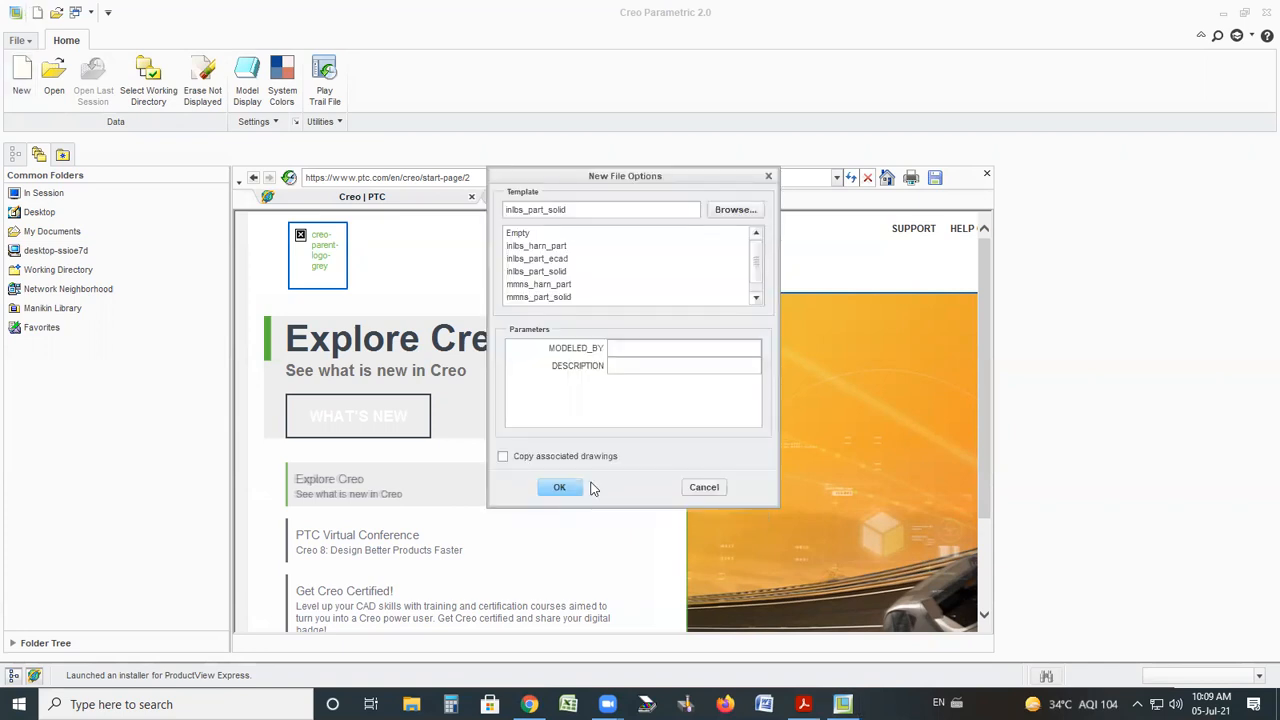
Try to create the part from the mmns_part_solid template
{"action": "left_click", "coordinate": [558, 297]}
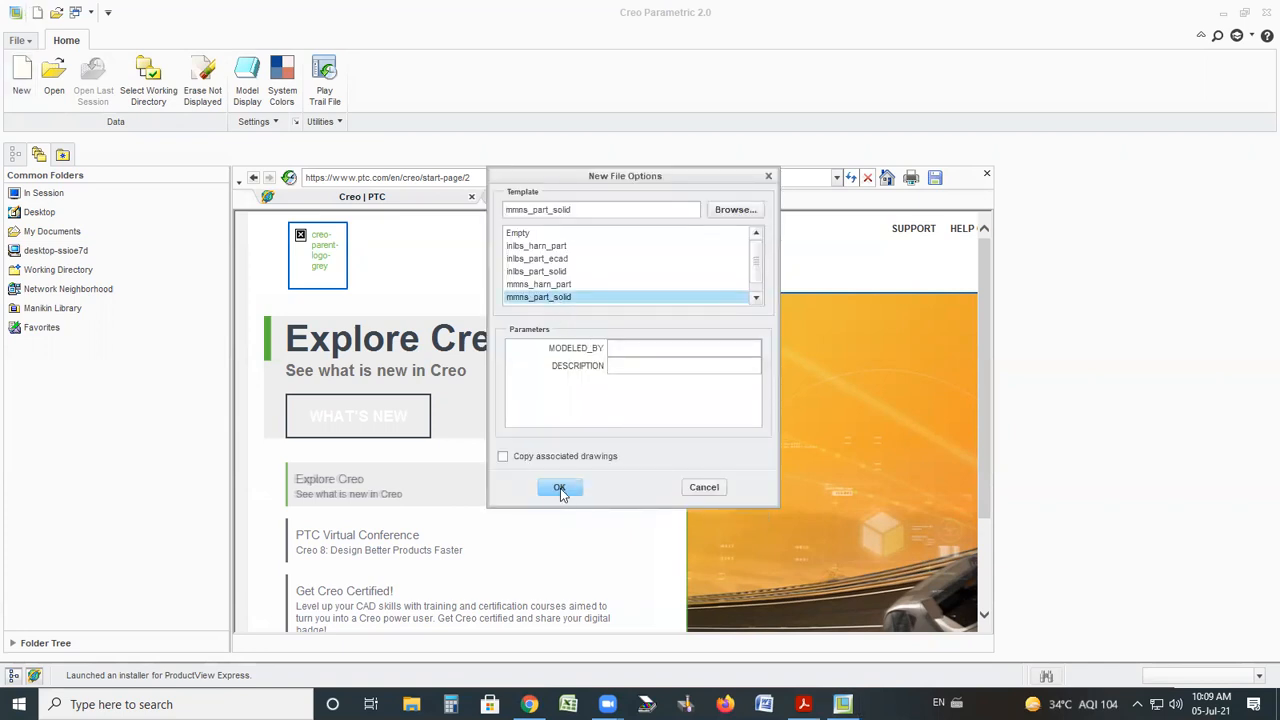
{"action": "left_click", "coordinate": [560, 488]}
{"action": "left_click", "coordinate": [567, 297]}
{"action": "left_click", "coordinate": [559, 489]}
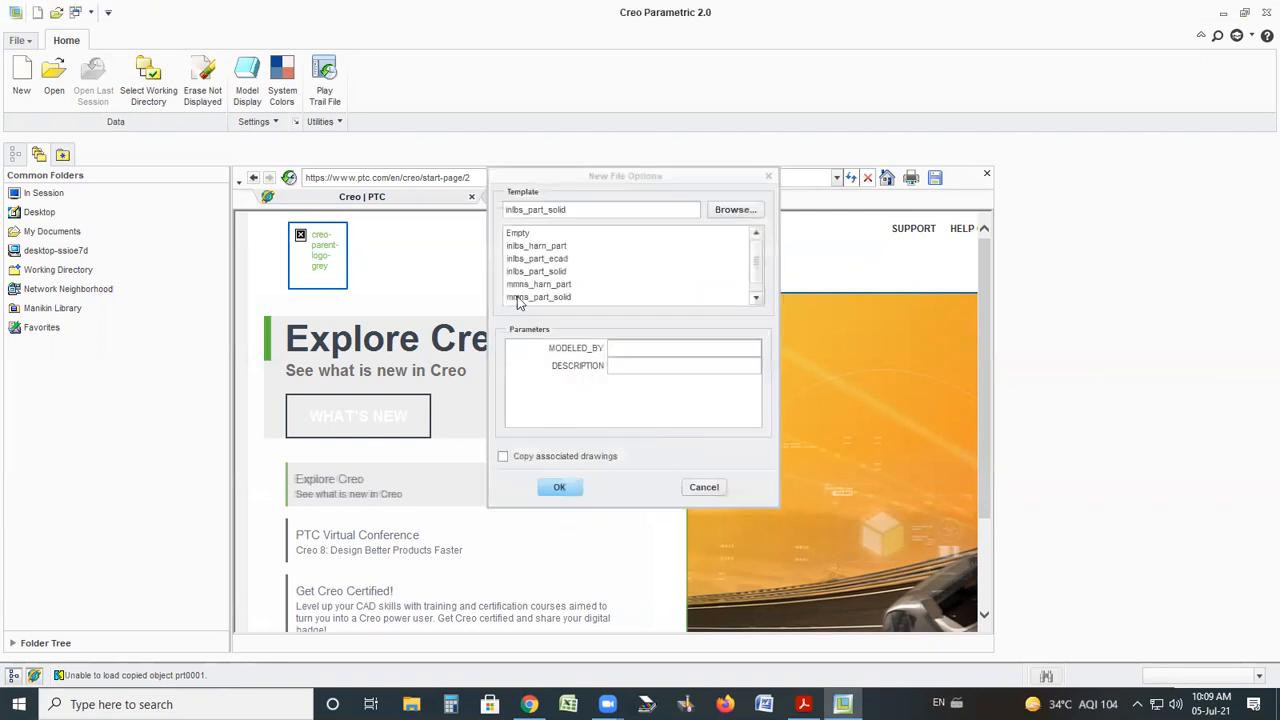
Create the new part from the Empty template
{"action": "scroll", "coordinate": [705, 277], "scroll_direction": "down", "scroll_amount": 1}
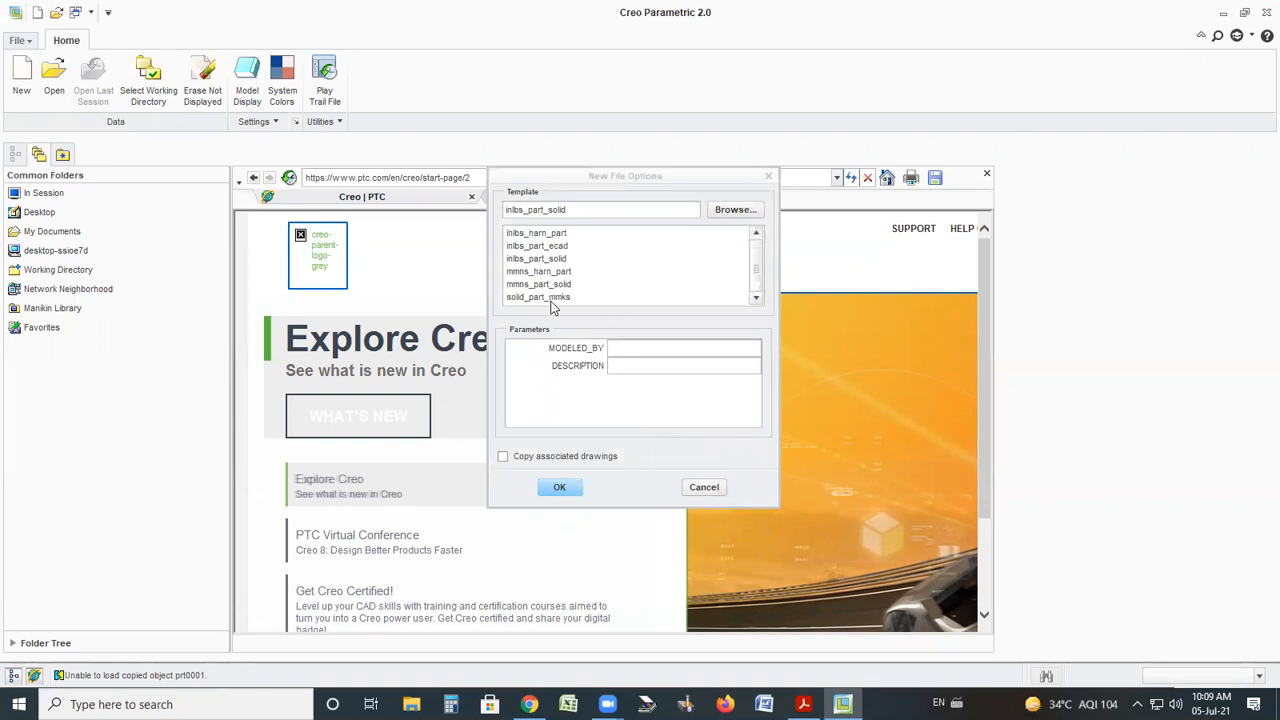
{"action": "scroll", "coordinate": [548, 295], "scroll_direction": "up", "scroll_amount": 1}
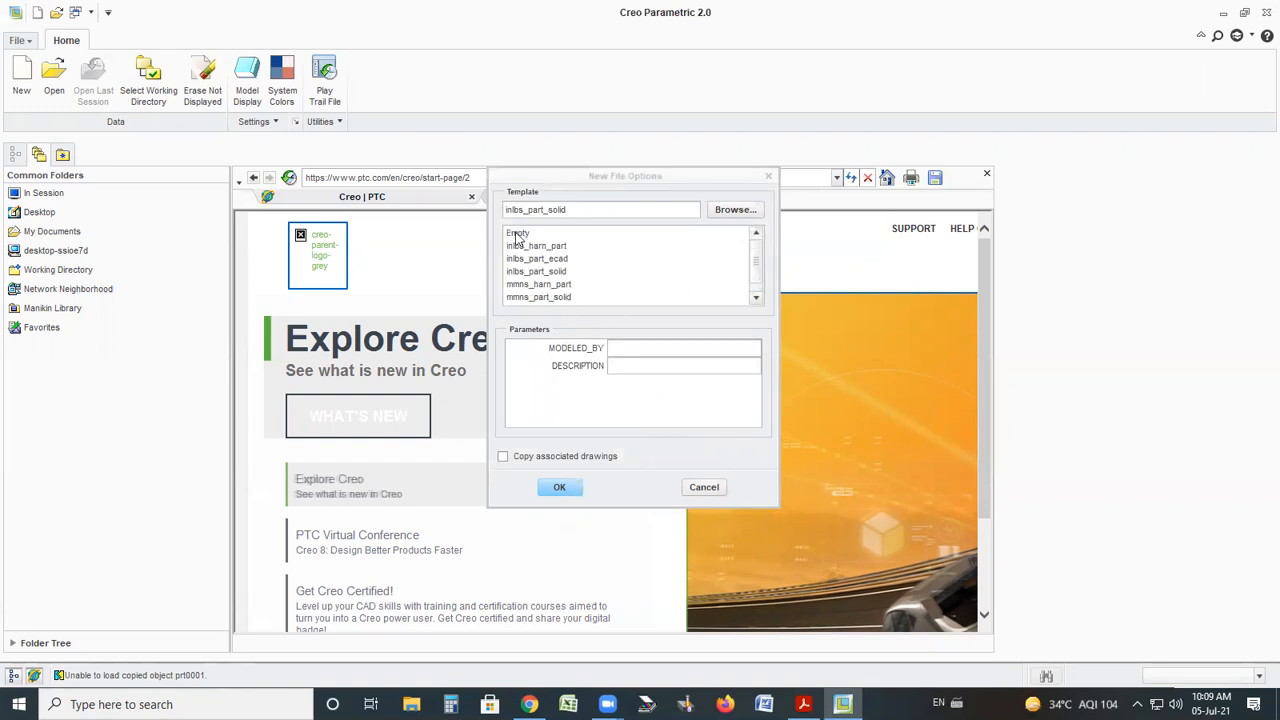
{"action": "left_click", "coordinate": [520, 234]}
{"action": "left_click", "coordinate": [557, 487]}
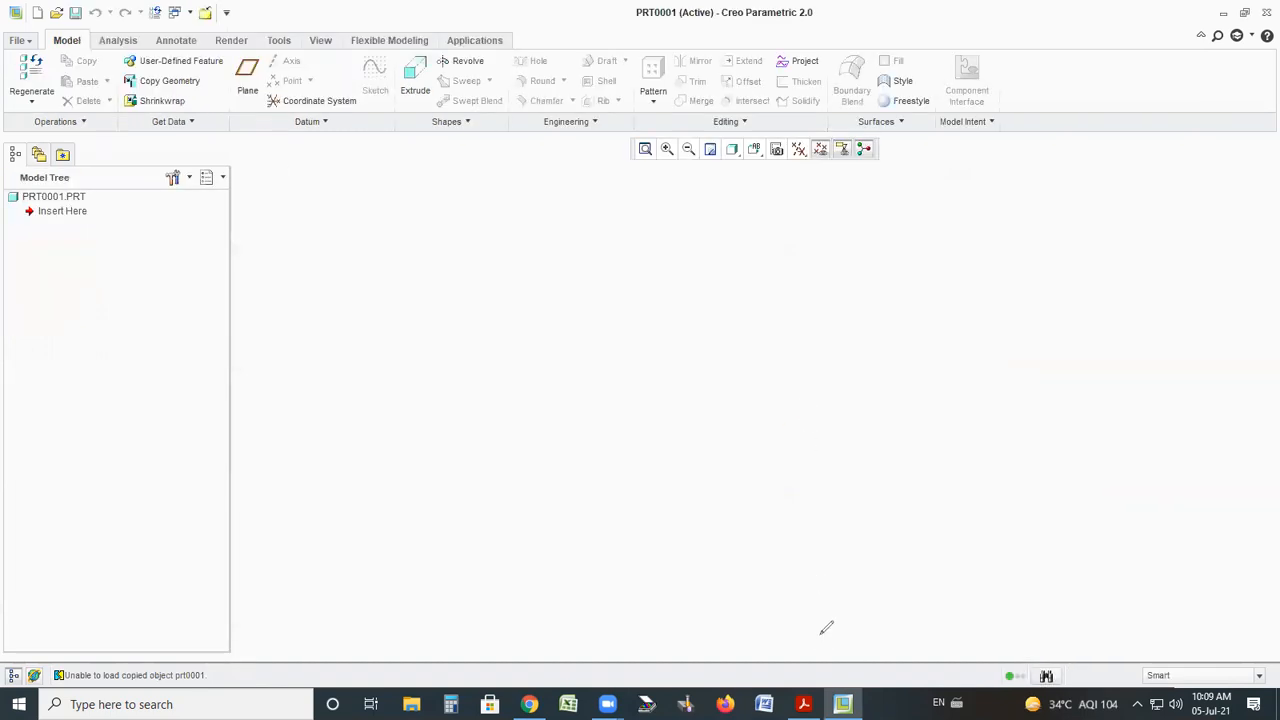
{"action": "mouse_move", "coordinate": [587, 435]}
{"action": "left_mouse_down"}
{"action": "mouse_move", "coordinate": [538, 330]}
{"action": "mouse_move", "coordinate": [587, 312]}
{"action": "mouse_move", "coordinate": [570, 396]}
{"action": "left_mouse_up"}
{"action": "mouse_move", "coordinate": [657, 365]}
{"action": "left_mouse_down"}
{"action": "mouse_move", "coordinate": [684, 421]}
{"action": "mouse_move", "coordinate": [760, 384]}
{"action": "mouse_move", "coordinate": [782, 285]}
{"action": "left_mouse_up"}
{"action": "left_click_drag", "start_coordinate": [851, 296], "coordinate": [766, 339]}
{"action": "mouse_move", "coordinate": [780, 212]}
{"action": "left_mouse_down"}
{"action": "mouse_move", "coordinate": [491, 277]}
{"action": "mouse_move", "coordinate": [883, 423]}
{"action": "mouse_move", "coordinate": [791, 191]}
{"action": "mouse_move", "coordinate": [782, 204]}
{"action": "left_mouse_up"}
{"action": "mouse_move", "coordinate": [545, 26]}
{"action": "left_mouse_down"}
{"action": "mouse_move", "coordinate": [175, 14]}
{"action": "mouse_move", "coordinate": [12, 48]}
{"action": "mouse_move", "coordinate": [70, 126]}
{"action": "mouse_move", "coordinate": [576, 182]}
{"action": "mouse_move", "coordinate": [1043, 168]}
{"action": "mouse_move", "coordinate": [794, 16]}
{"action": "mouse_move", "coordinate": [530, 22]}
{"action": "left_mouse_up"}
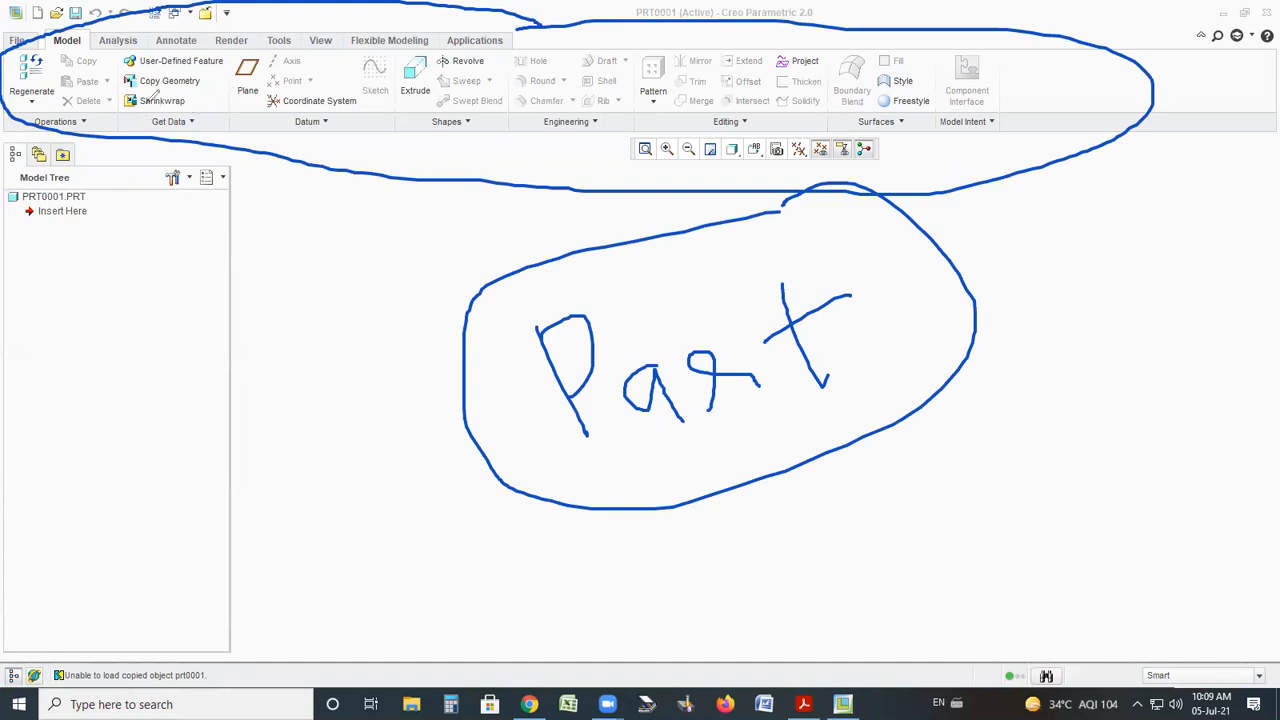
{"action": "key", "text": "ctrl+z"}
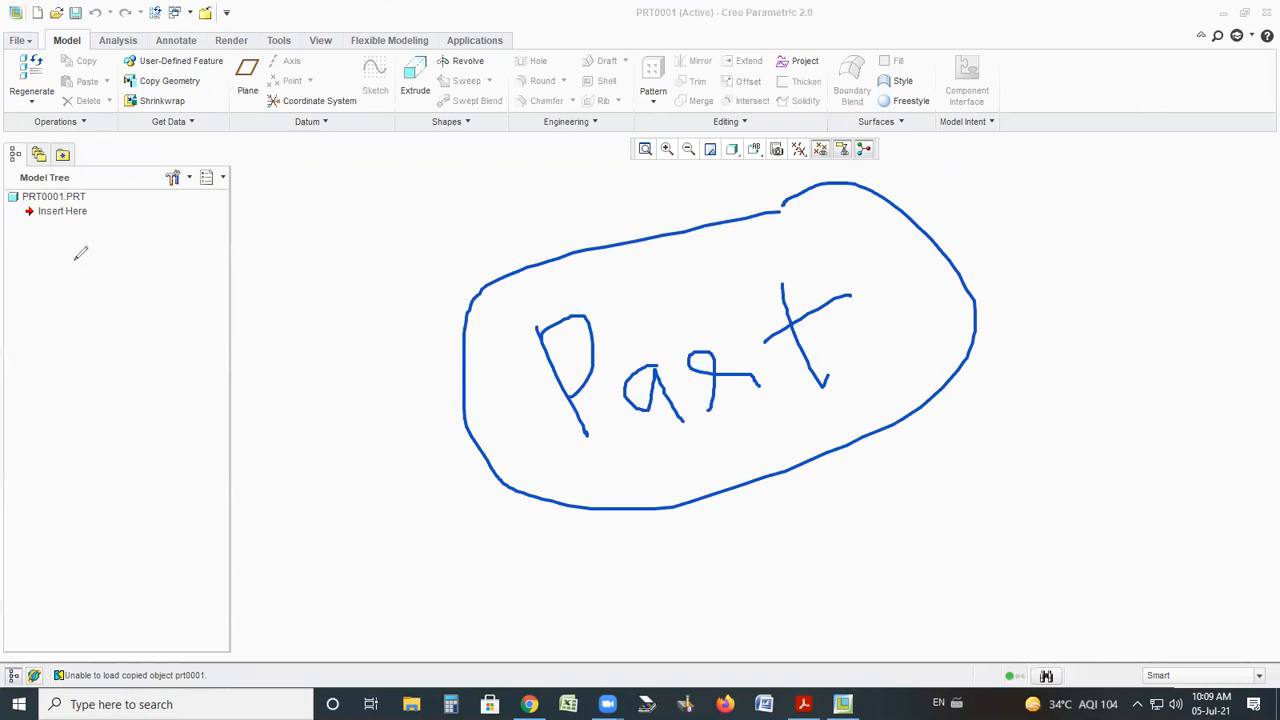
{"action": "key", "text": "ctrl+z"}
{"action": "key", "text": "ctrl+z"}
{"action": "key", "text": "ctrl+z"}
{"action": "key", "text": "ctrl+z"}
{"action": "key", "text": "ctrl+z"}
{"action": "key", "text": "ctrl+z"}
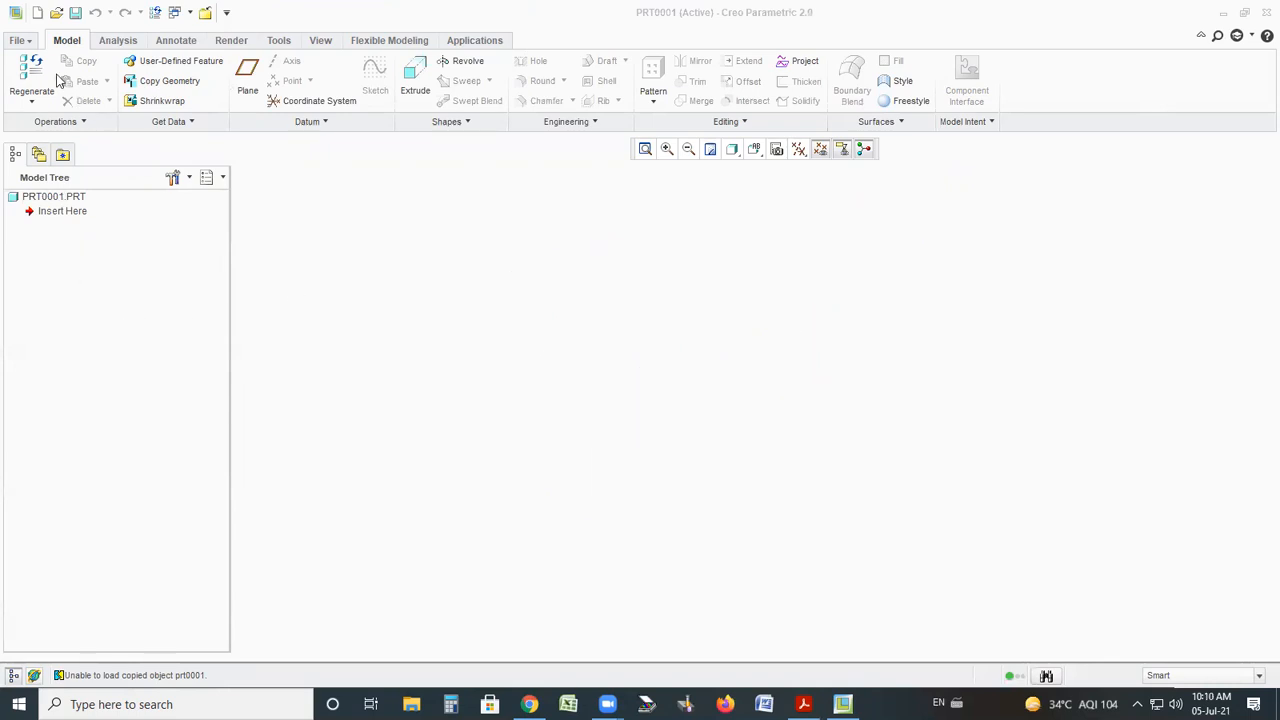
{"action": "left_click", "coordinate": [20, 40]}
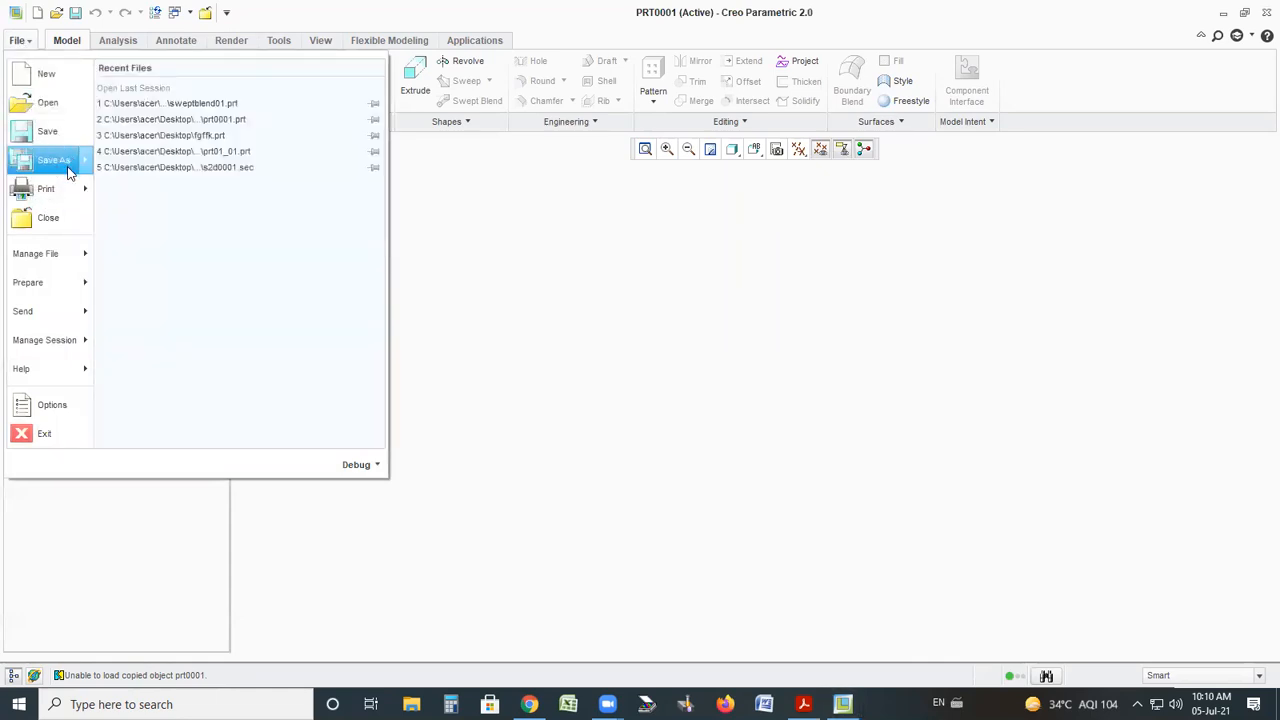
{"action": "mouse_move", "coordinate": [68, 191]}
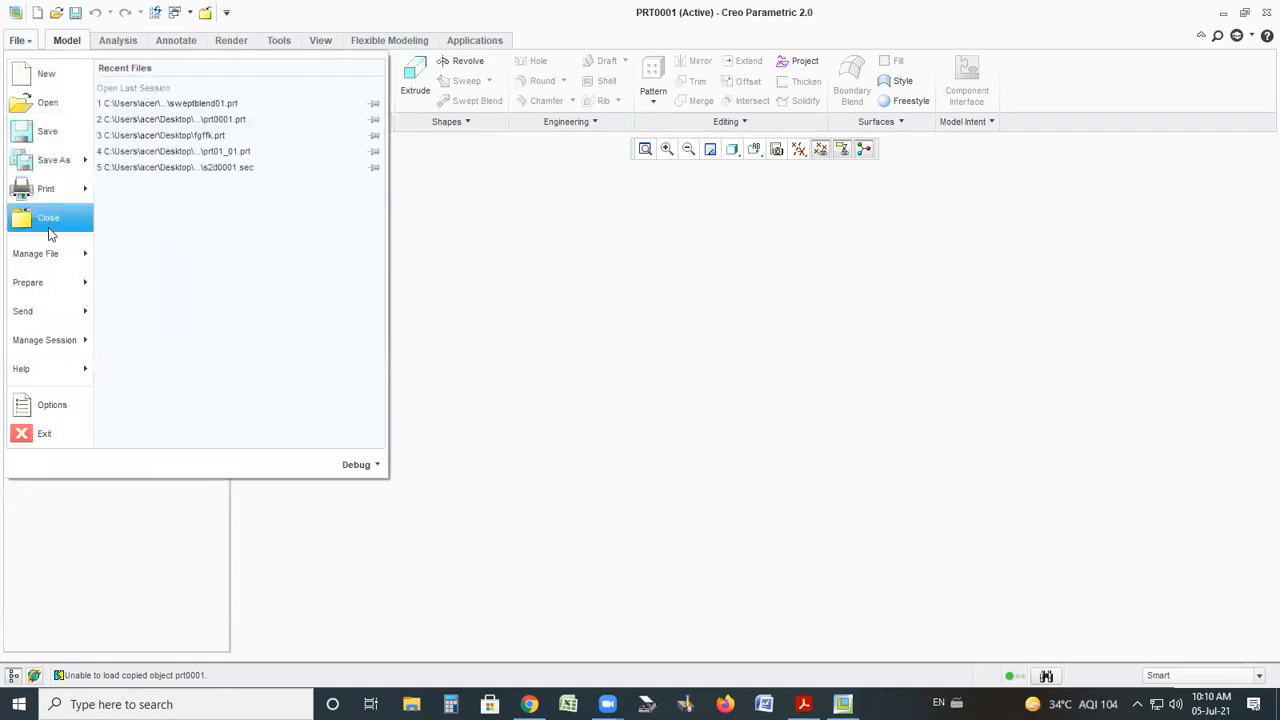
{"action": "mouse_move", "coordinate": [63, 256]}
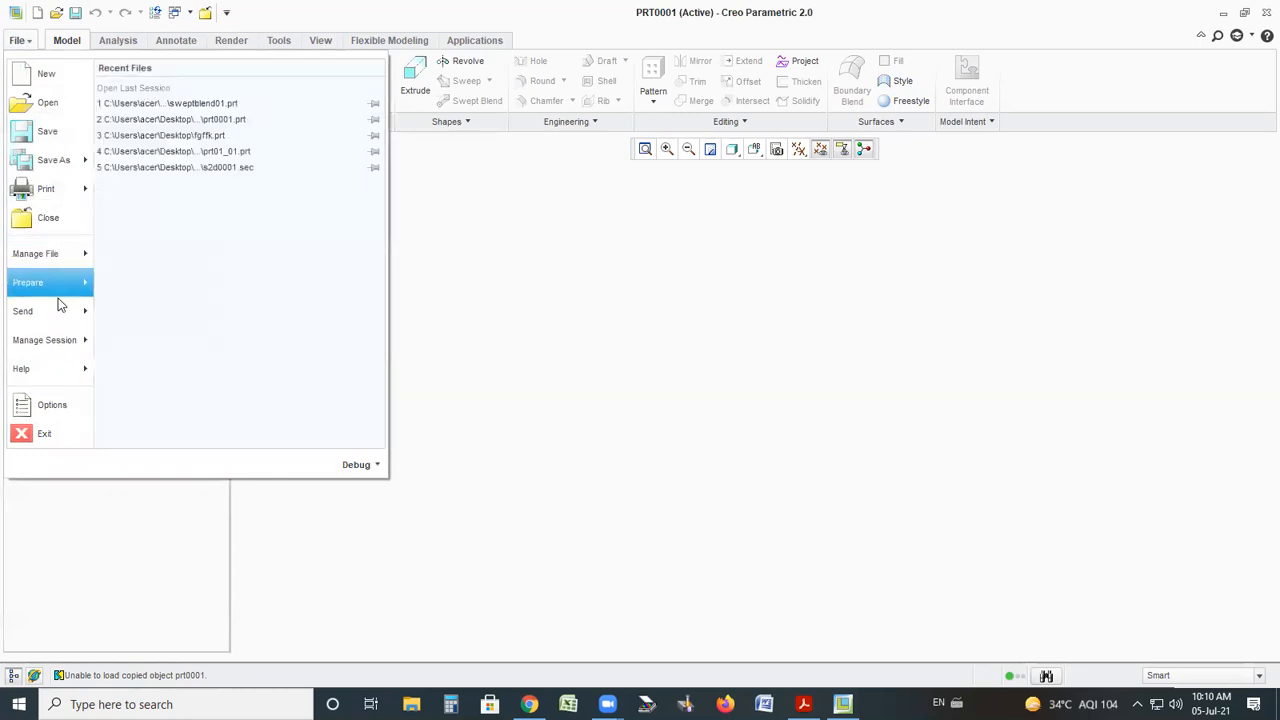
{"action": "mouse_move", "coordinate": [58, 311]}
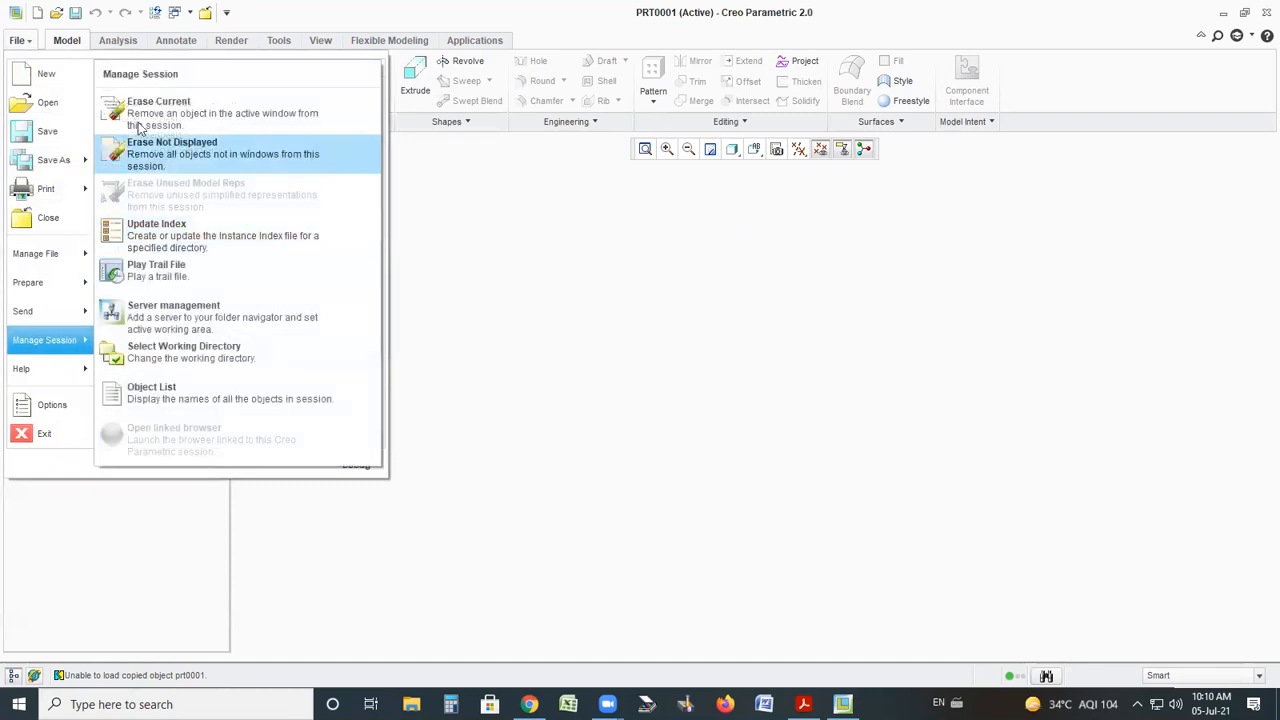
{"action": "left_click", "coordinate": [440, 338]}
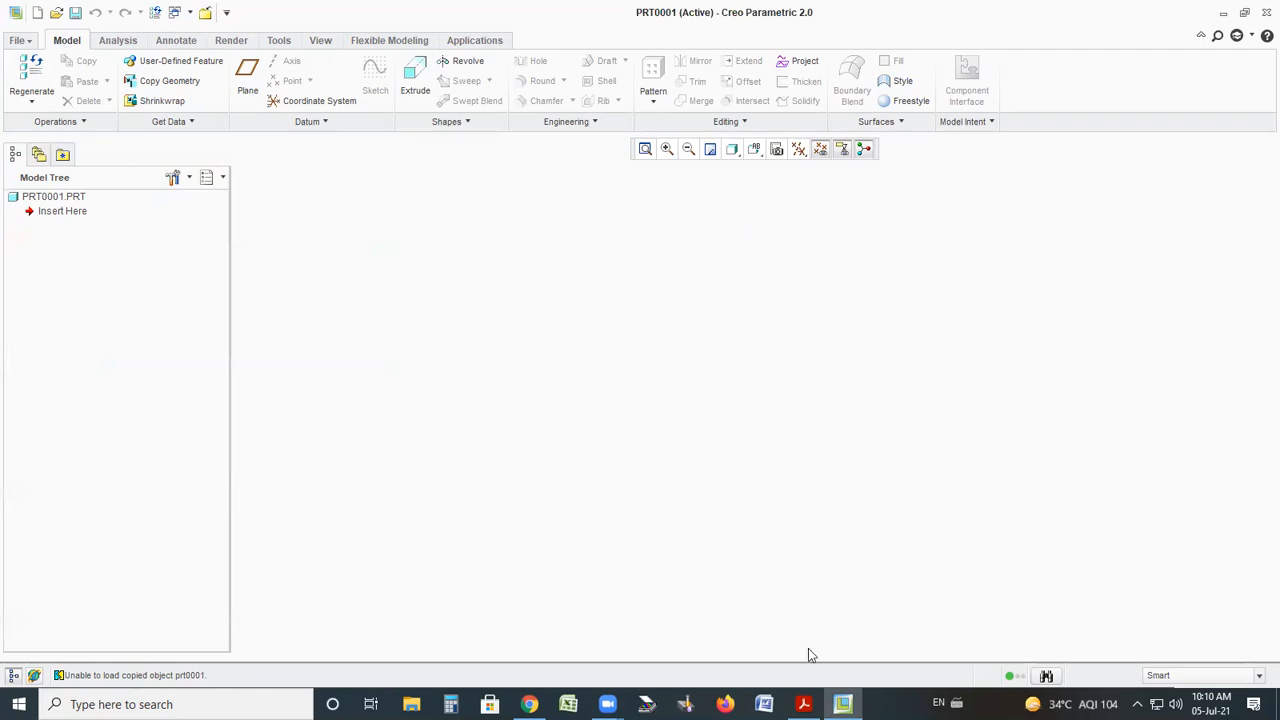
{"action": "mouse_move", "coordinate": [105, 42]}
{"action": "left_mouse_down"}
{"action": "mouse_move", "coordinate": [10, 56]}
{"action": "mouse_move", "coordinate": [30, 132]}
{"action": "mouse_move", "coordinate": [108, 140]}
{"action": "mouse_move", "coordinate": [126, 60]}
{"action": "mouse_move", "coordinate": [100, 44]}
{"action": "left_mouse_up"}
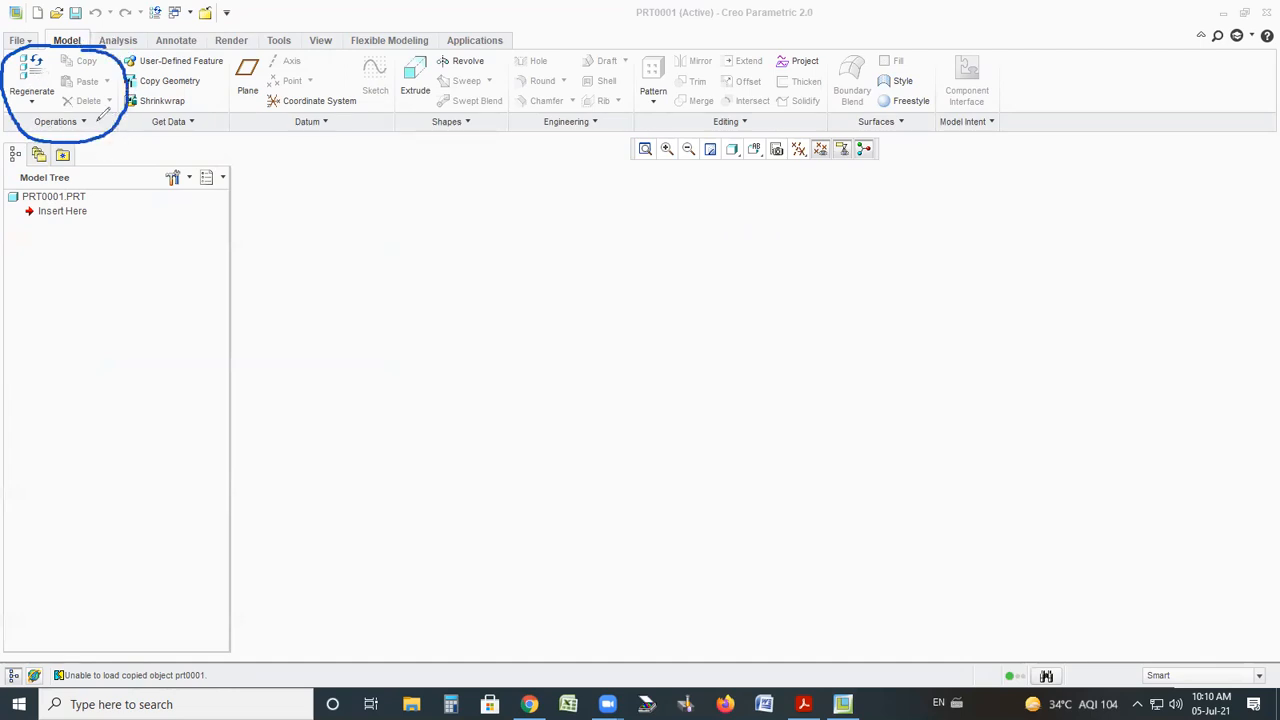
{"action": "left_click_drag", "start_coordinate": [86, 63], "coordinate": [119, 44]}
{"action": "mouse_move", "coordinate": [86, 87]}
{"action": "left_mouse_down"}
{"action": "mouse_move", "coordinate": [133, 64]}
{"action": "mouse_move", "coordinate": [250, 57]}
{"action": "left_mouse_up"}
{"action": "mouse_move", "coordinate": [168, 84]}
{"action": "left_mouse_down"}
{"action": "mouse_move", "coordinate": [202, 72]}
{"action": "mouse_move", "coordinate": [190, 98]}
{"action": "left_mouse_up"}
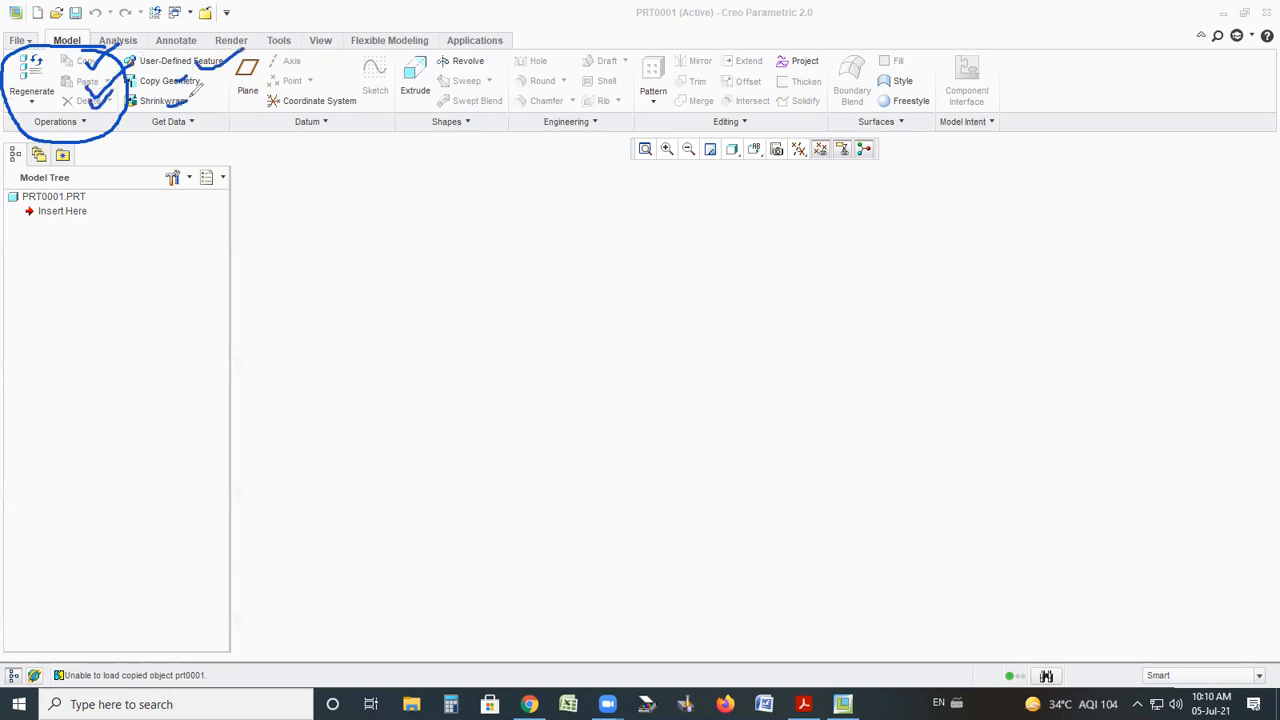
{"action": "mouse_move", "coordinate": [369, 59]}
{"action": "left_mouse_down"}
{"action": "mouse_move", "coordinate": [291, 47]}
{"action": "mouse_move", "coordinate": [226, 69]}
{"action": "mouse_move", "coordinate": [241, 128]}
{"action": "mouse_move", "coordinate": [398, 104]}
{"action": "mouse_move", "coordinate": [376, 45]}
{"action": "mouse_move", "coordinate": [326, 53]}
{"action": "left_mouse_up"}
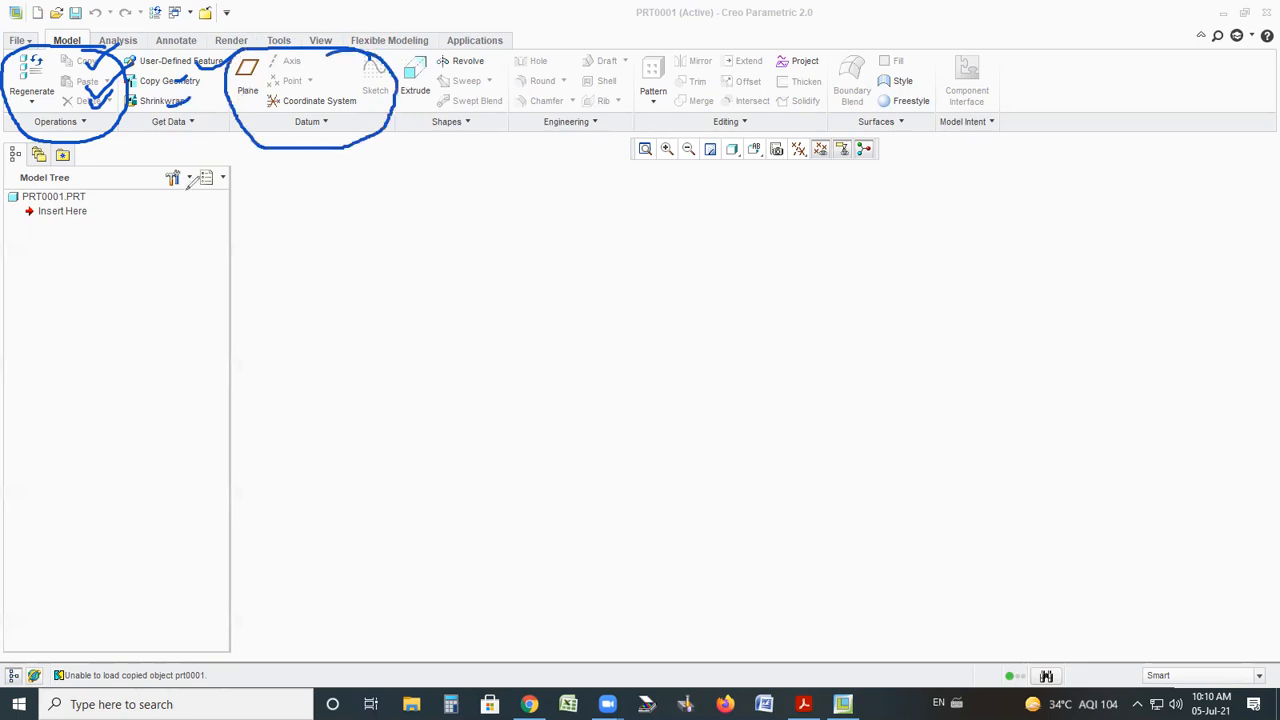
{"action": "key", "text": "ctrl+z"}
{"action": "mouse_move", "coordinate": [407, 52]}
{"action": "left_mouse_down"}
{"action": "mouse_move", "coordinate": [370, 46]}
{"action": "mouse_move", "coordinate": [357, 76]}
{"action": "mouse_move", "coordinate": [378, 108]}
{"action": "mouse_move", "coordinate": [396, 80]}
{"action": "mouse_move", "coordinate": [360, 197]}
{"action": "mouse_move", "coordinate": [509, 217]}
{"action": "mouse_move", "coordinate": [640, 257]}
{"action": "mouse_move", "coordinate": [592, 238]}
{"action": "mouse_move", "coordinate": [618, 262]}
{"action": "mouse_move", "coordinate": [636, 255]}
{"action": "left_mouse_up"}
{"action": "mouse_move", "coordinate": [368, 63]}
{"action": "left_mouse_down"}
{"action": "mouse_move", "coordinate": [377, 89]}
{"action": "mouse_move", "coordinate": [394, 60]}
{"action": "left_mouse_up"}
{"action": "mouse_move", "coordinate": [620, 196]}
{"action": "left_mouse_down"}
{"action": "mouse_move", "coordinate": [614, 343]}
{"action": "mouse_move", "coordinate": [555, 195]}
{"action": "mouse_move", "coordinate": [500, 228]}
{"action": "left_mouse_up"}
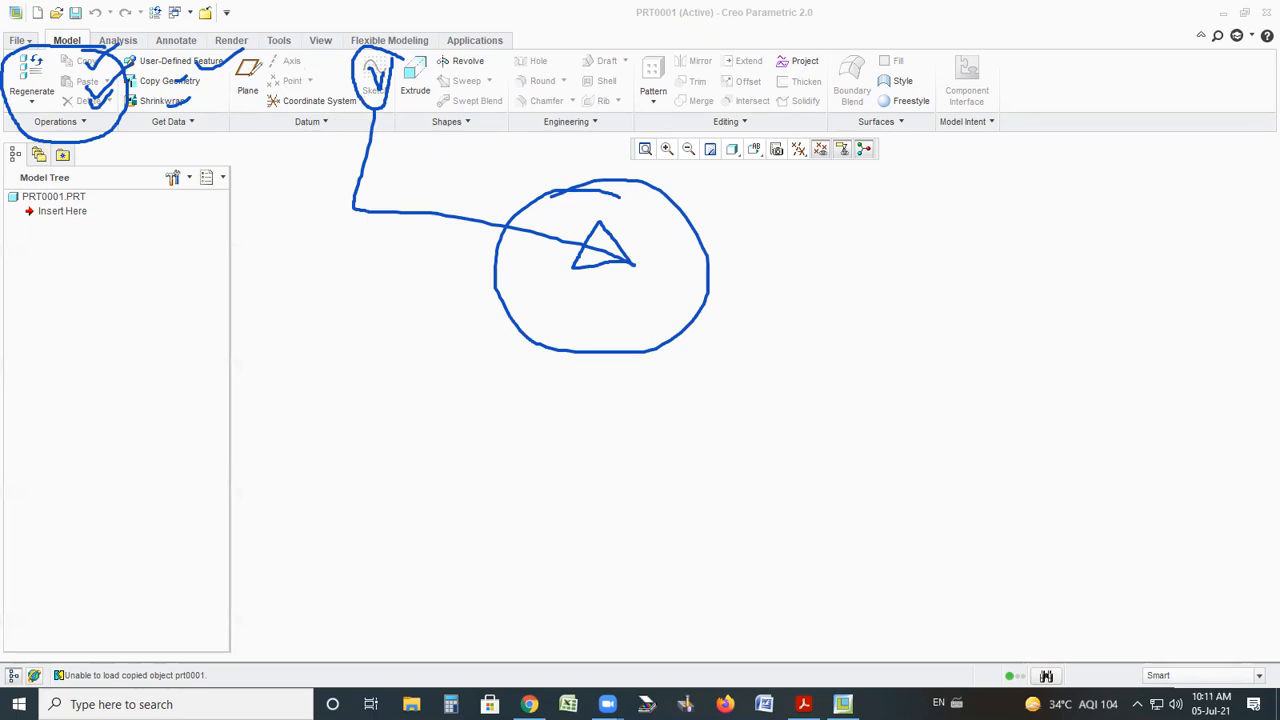
{"action": "left_click_drag", "start_coordinate": [248, 74], "coordinate": [314, 30]}
{"action": "key", "text": "ctrl+z"}
{"action": "key", "text": "ctrl+z"}
{"action": "key", "text": "ctrl+z"}
{"action": "key", "text": "ctrl+z"}
{"action": "key", "text": "ctrl+z"}
{"action": "key", "text": "ctrl+z"}
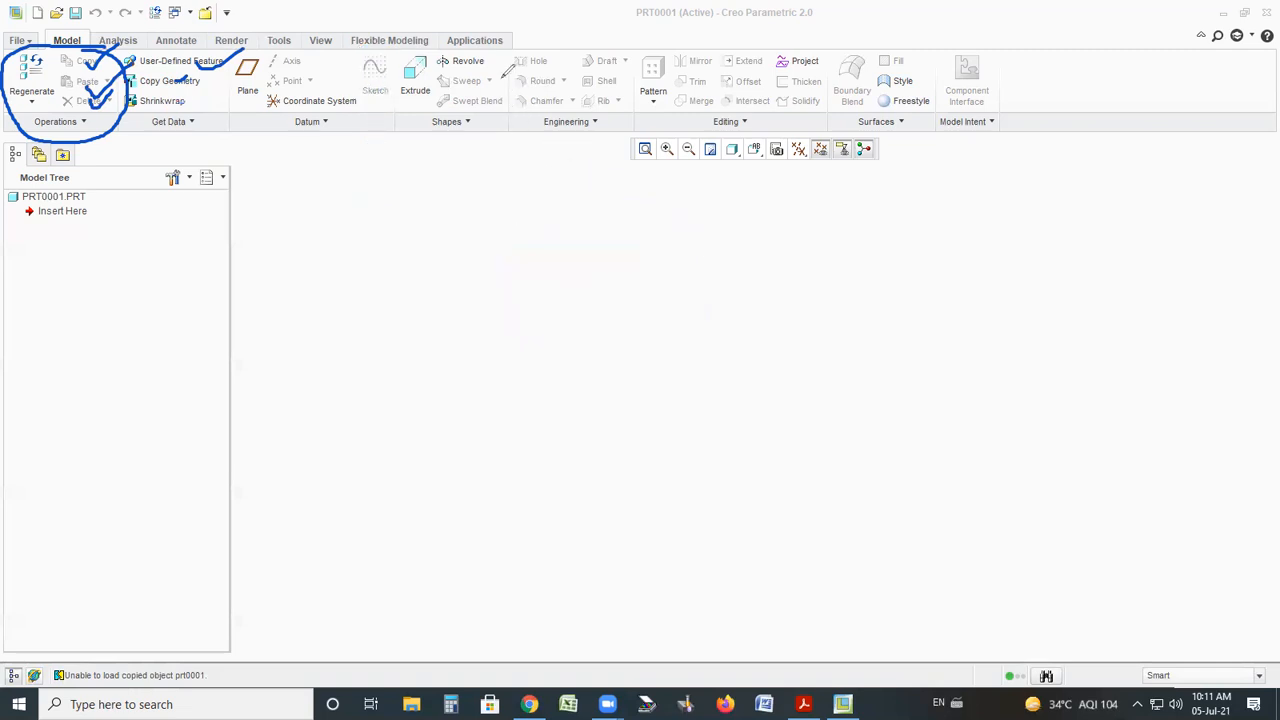
{"action": "mouse_move", "coordinate": [498, 38]}
{"action": "left_mouse_down"}
{"action": "mouse_move", "coordinate": [430, 38]}
{"action": "mouse_move", "coordinate": [405, 95]}
{"action": "mouse_move", "coordinate": [450, 162]}
{"action": "mouse_move", "coordinate": [505, 101]}
{"action": "left_mouse_up"}
{"action": "mouse_move", "coordinate": [442, 398]}
{"action": "left_mouse_down"}
{"action": "mouse_move", "coordinate": [506, 391]}
{"action": "mouse_move", "coordinate": [483, 457]}
{"action": "left_mouse_up"}
{"action": "mouse_move", "coordinate": [545, 350]}
{"action": "left_mouse_down"}
{"action": "mouse_move", "coordinate": [594, 327]}
{"action": "mouse_move", "coordinate": [590, 435]}
{"action": "left_mouse_up"}
{"action": "left_click_drag", "start_coordinate": [418, 47], "coordinate": [528, 1]}
{"action": "mouse_move", "coordinate": [483, 57]}
{"action": "left_mouse_down"}
{"action": "mouse_move", "coordinate": [545, 13]}
{"action": "mouse_move", "coordinate": [490, 110]}
{"action": "mouse_move", "coordinate": [525, 64]}
{"action": "left_mouse_up"}
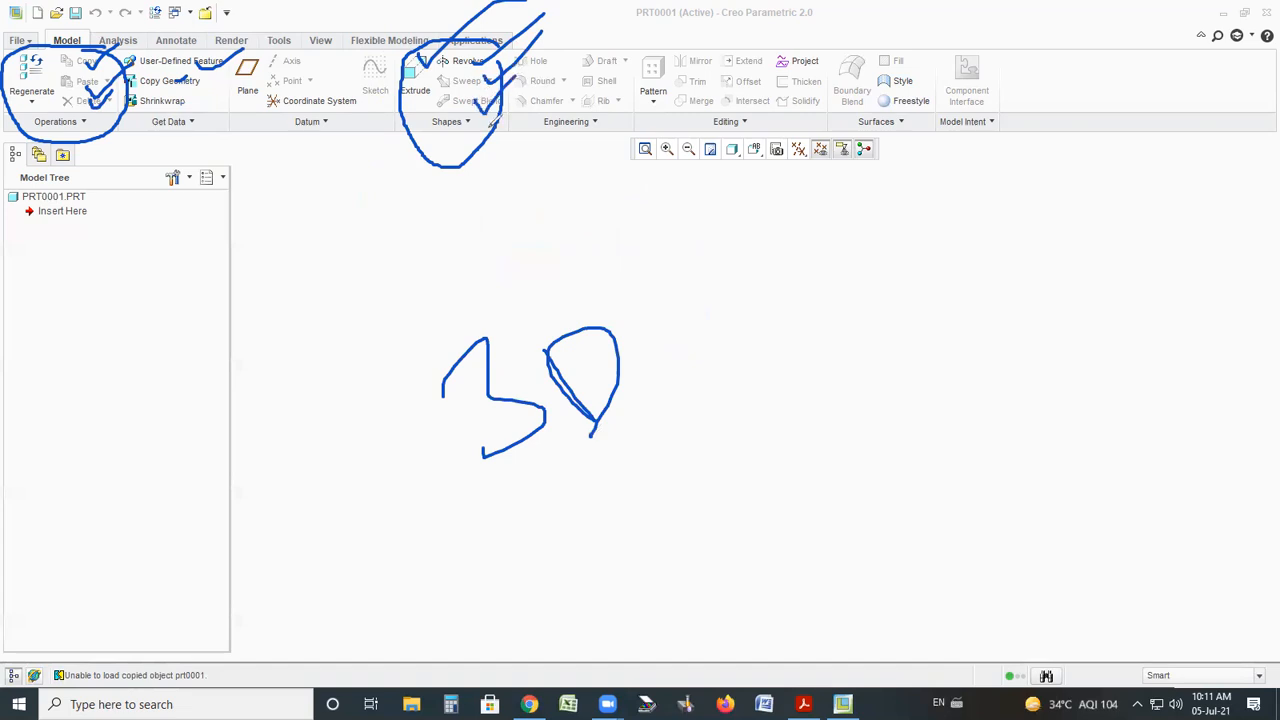
{"action": "key", "text": "ctrl+z"}
{"action": "key", "text": "ctrl+z"}
{"action": "key", "text": "ctrl+z"}
{"action": "key", "text": "ctrl+z"}
{"action": "key", "text": "ctrl+z"}
{"action": "key", "text": "ctrl+z"}
{"action": "key", "text": "ctrl+z"}
{"action": "key", "text": "ctrl+z"}
{"action": "key", "text": "ctrl+z"}
{"action": "key", "text": "ctrl+z"}
{"action": "key", "text": "ctrl+z"}
{"action": "key", "text": "ctrl+z"}
{"action": "key", "text": "ctrl+z"}
{"action": "mouse_move", "coordinate": [628, 47]}
{"action": "left_mouse_down"}
{"action": "mouse_move", "coordinate": [578, 40]}
{"action": "mouse_move", "coordinate": [522, 115]}
{"action": "mouse_move", "coordinate": [626, 122]}
{"action": "mouse_move", "coordinate": [562, 47]}
{"action": "left_mouse_up"}
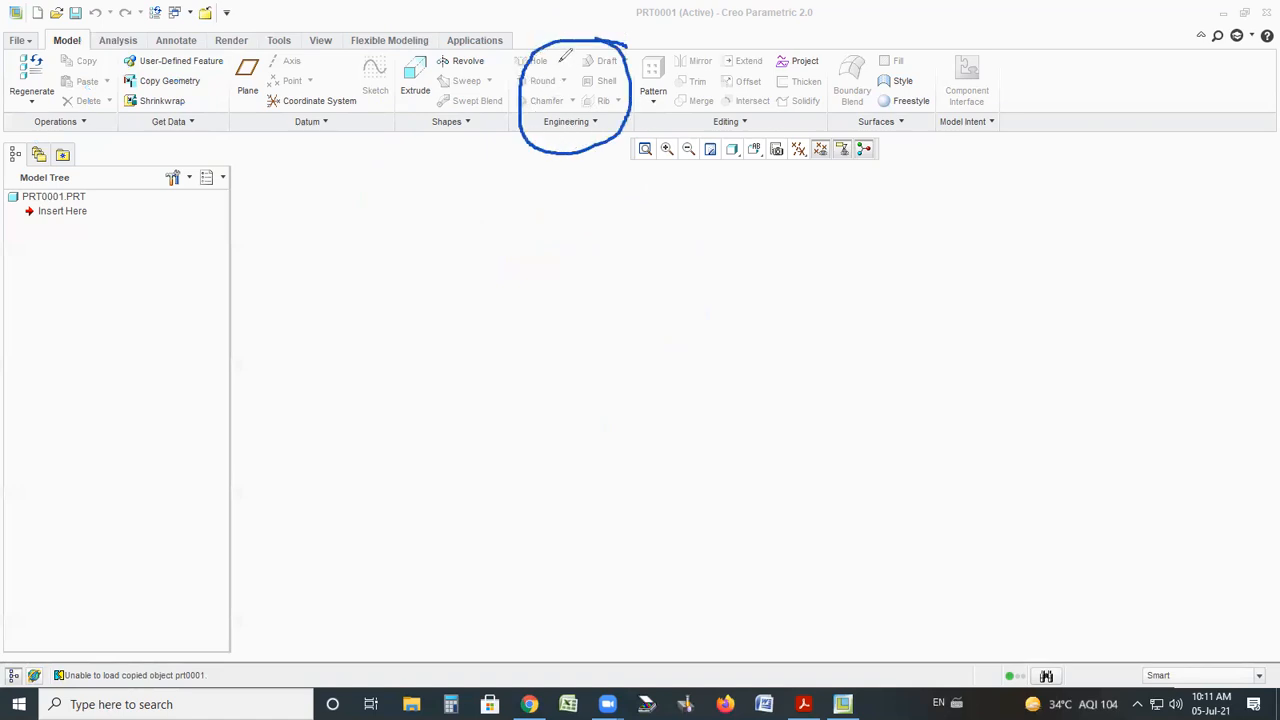
{"action": "left_click_drag", "start_coordinate": [536, 60], "coordinate": [586, 26]}
{"action": "left_click_drag", "start_coordinate": [540, 76], "coordinate": [592, 36]}
{"action": "mouse_move", "coordinate": [540, 92]}
{"action": "left_mouse_down"}
{"action": "mouse_move", "coordinate": [550, 110]}
{"action": "mouse_move", "coordinate": [592, 66]}
{"action": "mouse_move", "coordinate": [668, 28]}
{"action": "left_mouse_up"}
{"action": "mouse_move", "coordinate": [686, 322]}
{"action": "left_mouse_down"}
{"action": "mouse_move", "coordinate": [636, 466]}
{"action": "mouse_move", "coordinate": [815, 474]}
{"action": "mouse_move", "coordinate": [880, 450]}
{"action": "mouse_move", "coordinate": [849, 322]}
{"action": "mouse_move", "coordinate": [764, 310]}
{"action": "mouse_move", "coordinate": [690, 319]}
{"action": "left_mouse_up"}
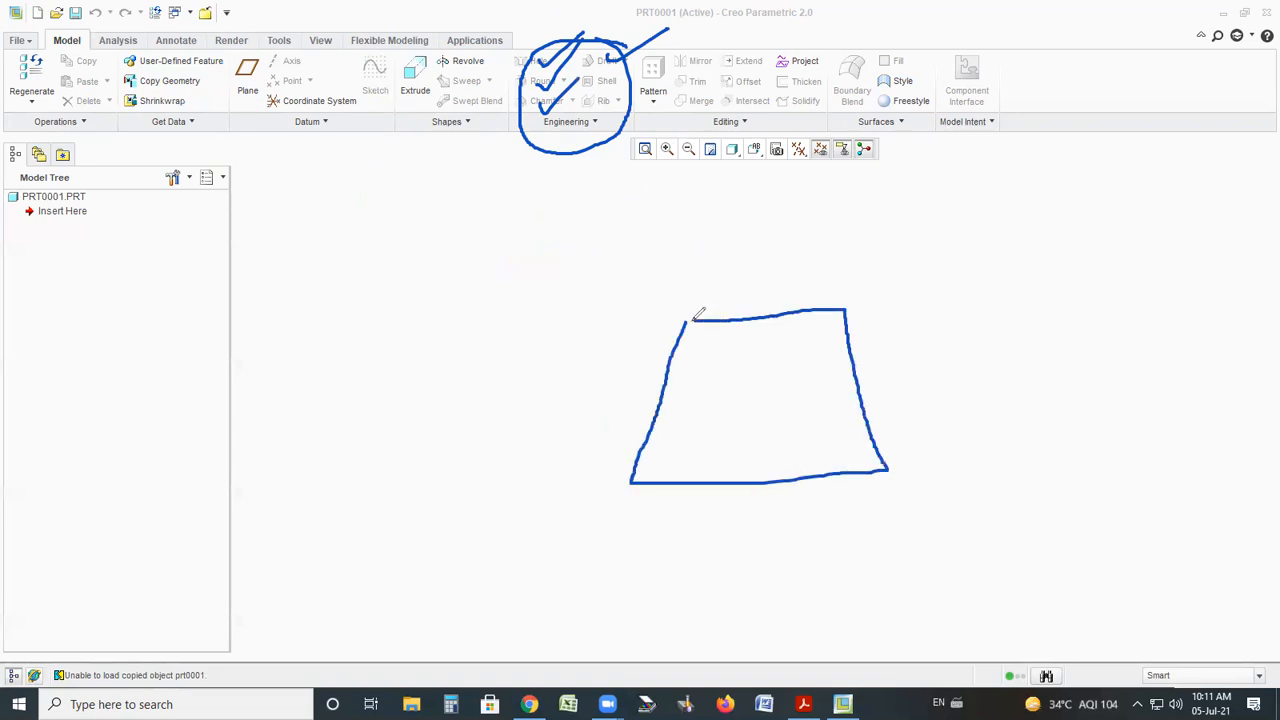
{"action": "left_click_drag", "start_coordinate": [624, 484], "coordinate": [577, 282]}
{"action": "left_click_drag", "start_coordinate": [608, 384], "coordinate": [666, 378]}
{"action": "left_click_drag", "start_coordinate": [890, 468], "coordinate": [978, 262]}
{"action": "left_click_drag", "start_coordinate": [908, 387], "coordinate": [854, 408]}
{"action": "mouse_move", "coordinate": [878, 302]}
{"action": "left_mouse_down"}
{"action": "mouse_move", "coordinate": [895, 330]}
{"action": "mouse_move", "coordinate": [881, 355]}
{"action": "mouse_move", "coordinate": [873, 297]}
{"action": "left_mouse_up"}
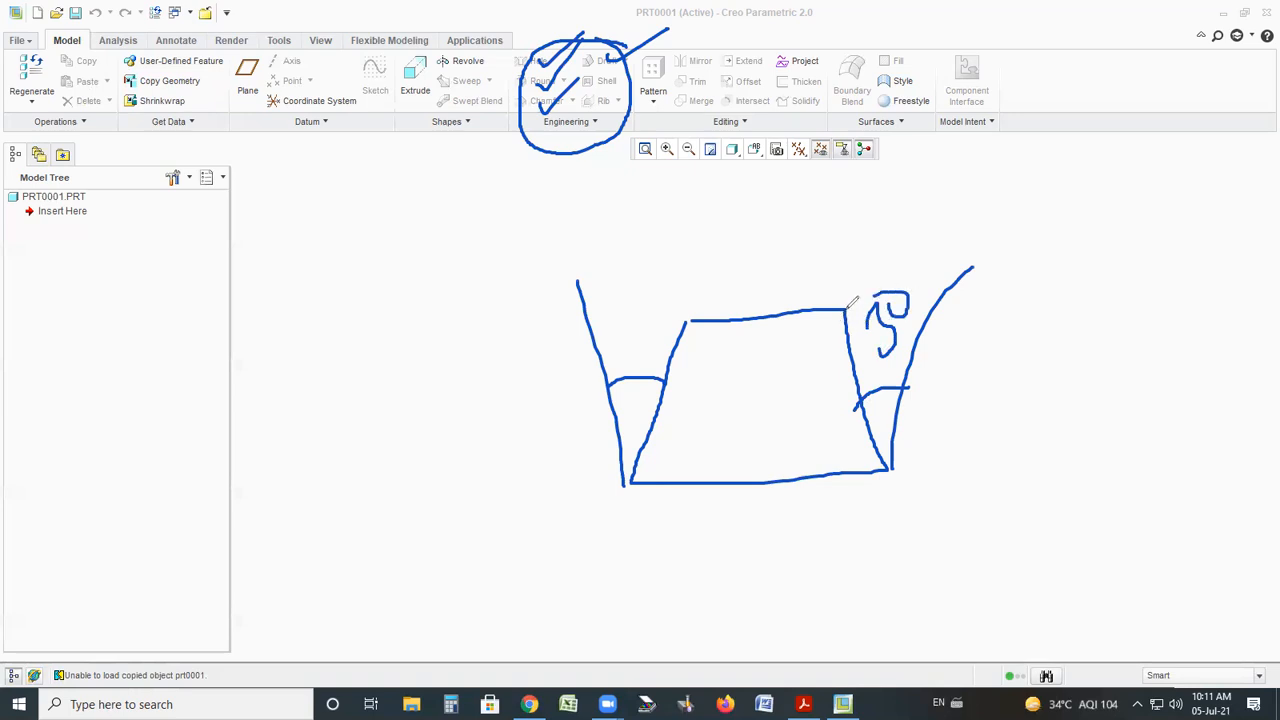
{"action": "mouse_move", "coordinate": [640, 484]}
{"action": "left_mouse_down"}
{"action": "mouse_move", "coordinate": [686, 540]}
{"action": "mouse_move", "coordinate": [874, 540]}
{"action": "mouse_move", "coordinate": [908, 447]}
{"action": "left_mouse_up"}
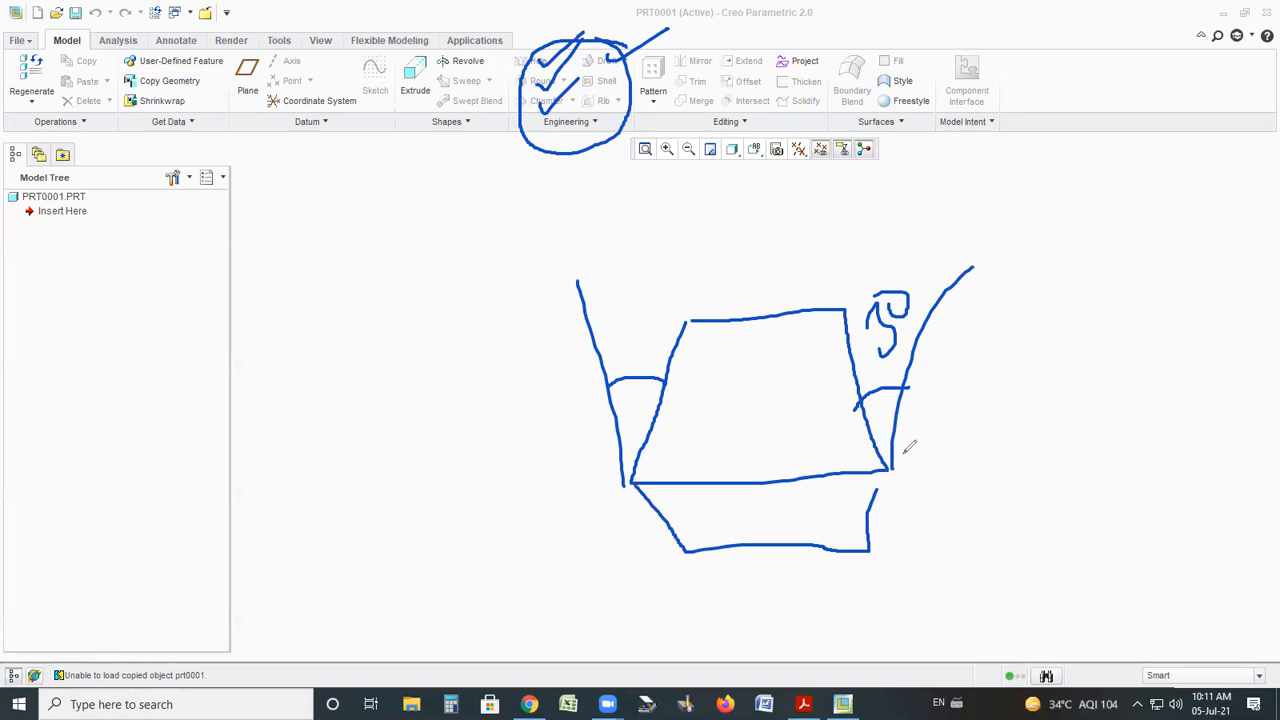
{"action": "mouse_move", "coordinate": [688, 548]}
{"action": "left_mouse_down"}
{"action": "mouse_move", "coordinate": [666, 360]}
{"action": "mouse_move", "coordinate": [740, 322]}
{"action": "left_mouse_up"}
{"action": "left_click_drag", "start_coordinate": [828, 327], "coordinate": [855, 566]}
{"action": "key", "text": "ctrl+z"}
{"action": "key", "text": "ctrl+z"}
{"action": "key", "text": "ctrl+z"}
{"action": "key", "text": "ctrl+z"}
{"action": "key", "text": "ctrl+z"}
{"action": "key", "text": "ctrl+z"}
{"action": "key", "text": "ctrl+z"}
{"action": "key", "text": "ctrl+z"}
{"action": "key", "text": "ctrl+z"}
{"action": "key", "text": "ctrl+z"}
{"action": "key", "text": "ctrl+z"}
{"action": "key", "text": "ctrl+z"}
{"action": "key", "text": "ctrl+z"}
{"action": "key", "text": "ctrl+z"}
{"action": "key", "text": "ctrl+z"}
{"action": "key", "text": "ctrl+z"}
{"action": "key", "text": "ctrl+z"}
{"action": "key", "text": "ctrl+z"}
{"action": "key", "text": "ctrl+z"}
{"action": "key", "text": "ctrl+z"}
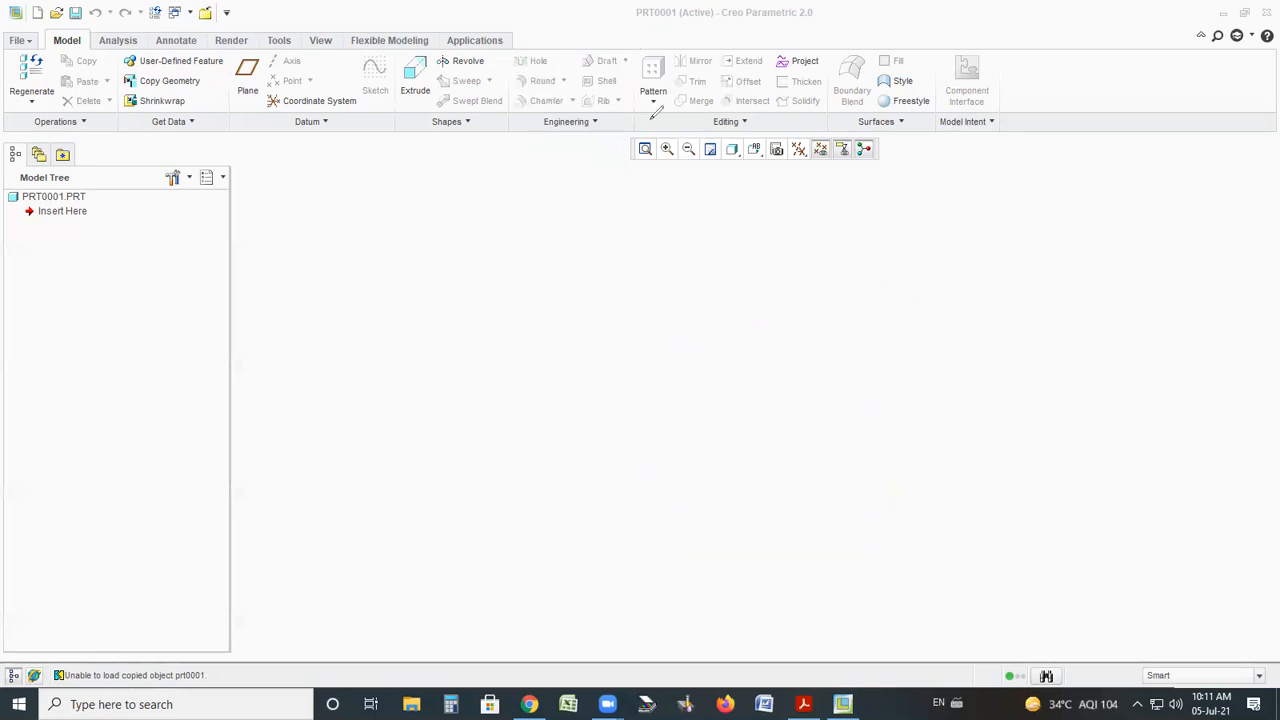
{"action": "mouse_move", "coordinate": [616, 74]}
{"action": "left_mouse_down"}
{"action": "mouse_move", "coordinate": [606, 94]}
{"action": "mouse_move", "coordinate": [624, 63]}
{"action": "left_mouse_up"}
{"action": "left_click_drag", "start_coordinate": [572, 245], "coordinate": [596, 497]}
{"action": "mouse_move", "coordinate": [572, 246]}
{"action": "left_mouse_down"}
{"action": "mouse_move", "coordinate": [849, 174]}
{"action": "mouse_move", "coordinate": [903, 397]}
{"action": "mouse_move", "coordinate": [636, 500]}
{"action": "mouse_move", "coordinate": [597, 507]}
{"action": "mouse_move", "coordinate": [595, 486]}
{"action": "left_mouse_up"}
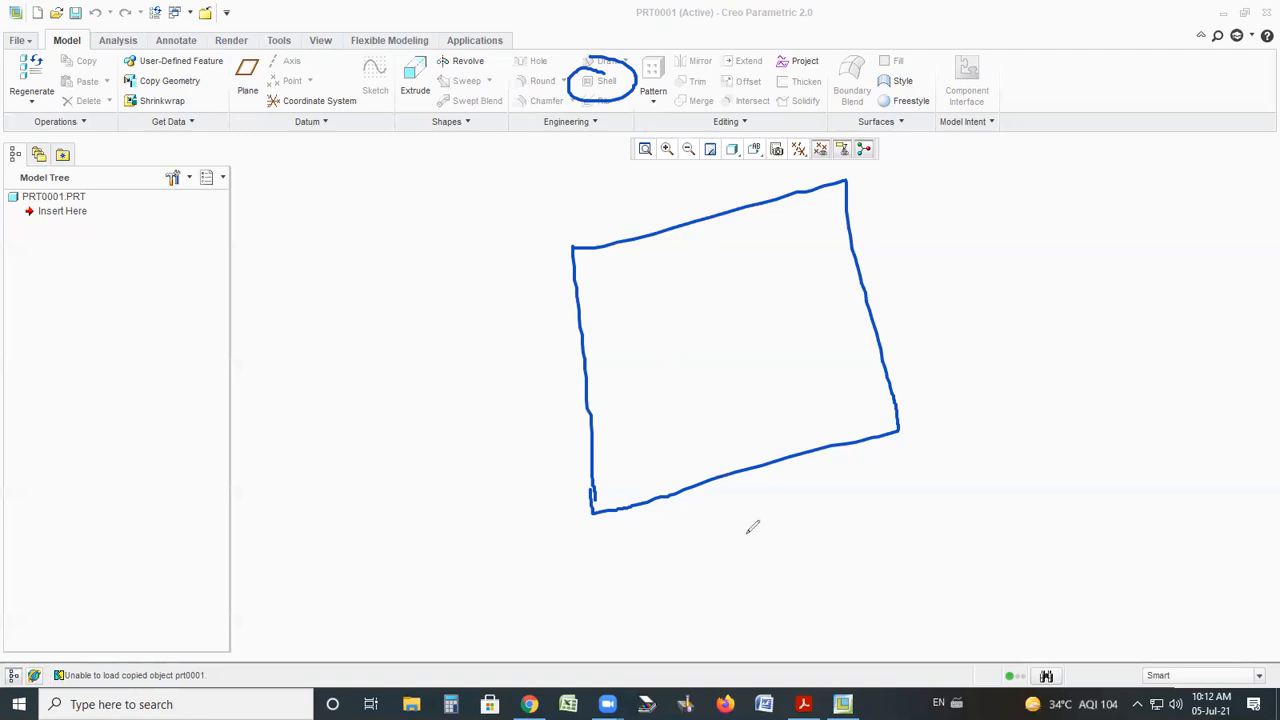
{"action": "mouse_move", "coordinate": [596, 248]}
{"action": "left_mouse_down"}
{"action": "mouse_move", "coordinate": [631, 481]}
{"action": "mouse_move", "coordinate": [878, 421]}
{"action": "mouse_move", "coordinate": [832, 178]}
{"action": "left_mouse_up"}
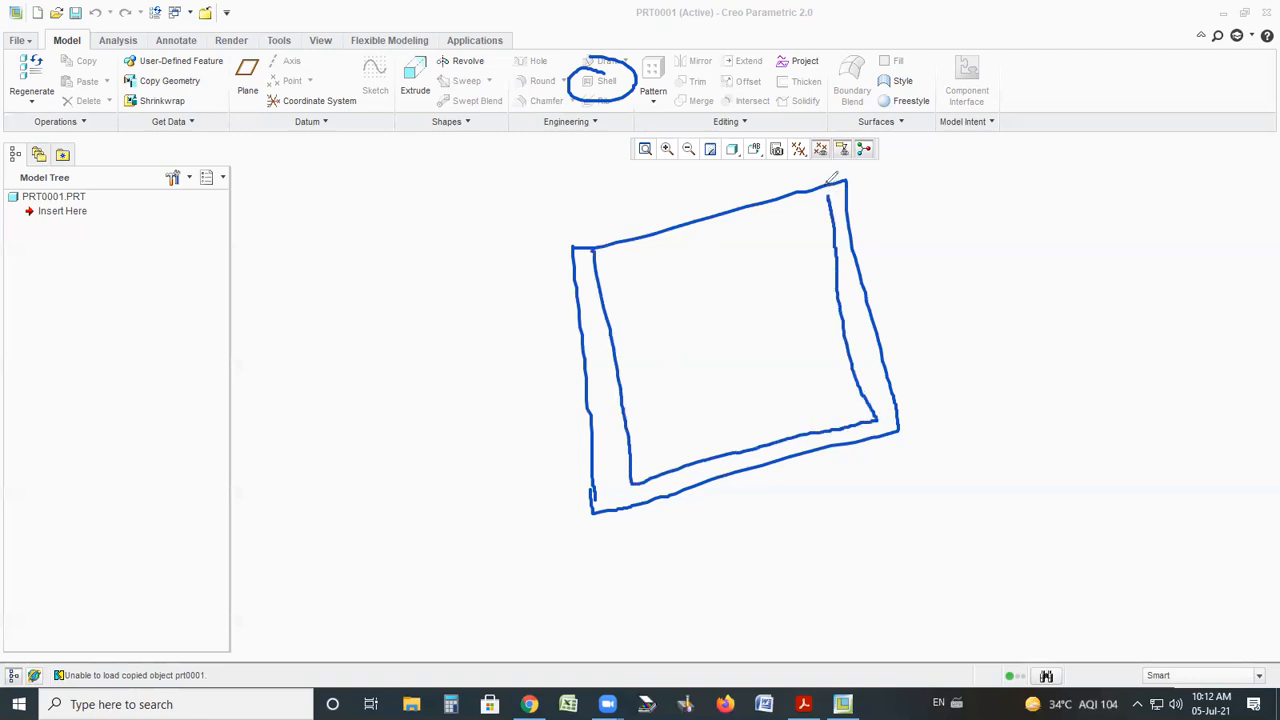
{"action": "mouse_move", "coordinate": [675, 202]}
{"action": "left_mouse_down"}
{"action": "mouse_move", "coordinate": [742, 240]}
{"action": "mouse_move", "coordinate": [681, 274]}
{"action": "mouse_move", "coordinate": [655, 372]}
{"action": "mouse_move", "coordinate": [812, 410]}
{"action": "mouse_move", "coordinate": [788, 231]}
{"action": "mouse_move", "coordinate": [621, 264]}
{"action": "left_mouse_up"}
{"action": "mouse_move", "coordinate": [900, 258]}
{"action": "left_mouse_down"}
{"action": "mouse_move", "coordinate": [942, 236]}
{"action": "mouse_move", "coordinate": [988, 300]}
{"action": "mouse_move", "coordinate": [1023, 226]}
{"action": "mouse_move", "coordinate": [1078, 243]}
{"action": "left_mouse_up"}
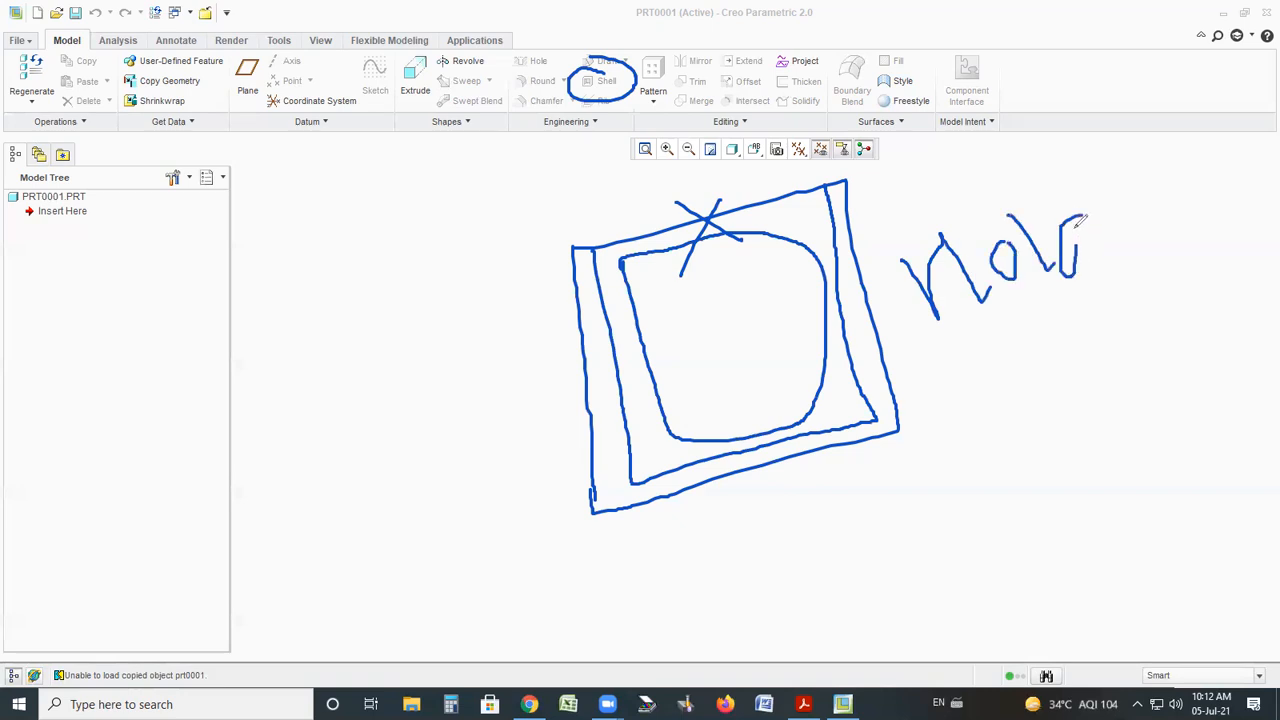
{"action": "mouse_move", "coordinate": [1042, 173]}
{"action": "left_mouse_down"}
{"action": "mouse_move", "coordinate": [897, 250]}
{"action": "mouse_move", "coordinate": [1100, 137]}
{"action": "left_mouse_up"}
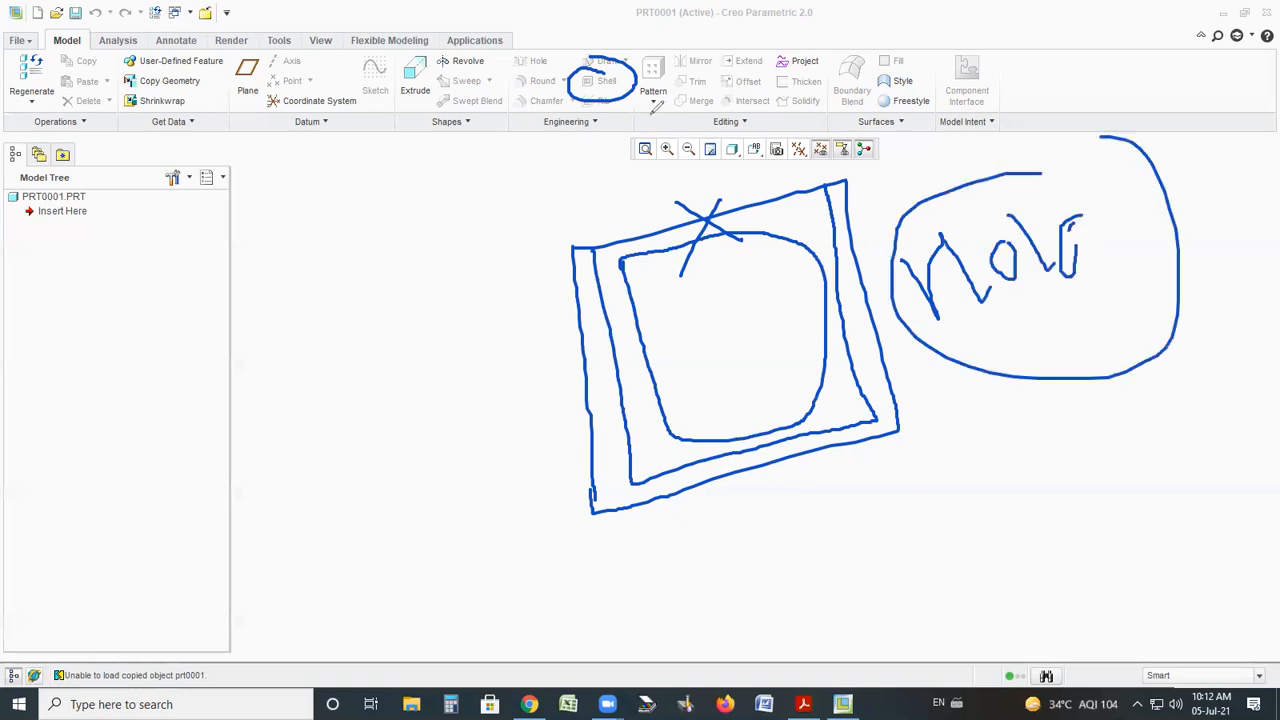
{"action": "left_click_drag", "start_coordinate": [626, 68], "coordinate": [677, 30]}
{"action": "key", "text": "ctrl+z"}
{"action": "key", "text": "ctrl+z"}
{"action": "key", "text": "ctrl+z"}
{"action": "key", "text": "ctrl+z"}
{"action": "key", "text": "ctrl+z"}
{"action": "key", "text": "ctrl+z"}
{"action": "key", "text": "ctrl+z"}
{"action": "key", "text": "ctrl+z"}
{"action": "key", "text": "ctrl+z"}
{"action": "key", "text": "ctrl+z"}
{"action": "key", "text": "ctrl+z"}
{"action": "key", "text": "ctrl+z"}
{"action": "left_click_drag", "start_coordinate": [626, 94], "coordinate": [600, 118]}
{"action": "left_click_drag", "start_coordinate": [676, 300], "coordinate": [686, 484]}
{"action": "mouse_move", "coordinate": [807, 458]}
{"action": "left_mouse_down"}
{"action": "mouse_move", "coordinate": [877, 425]}
{"action": "mouse_move", "coordinate": [686, 290]}
{"action": "mouse_move", "coordinate": [677, 299]}
{"action": "left_mouse_up"}
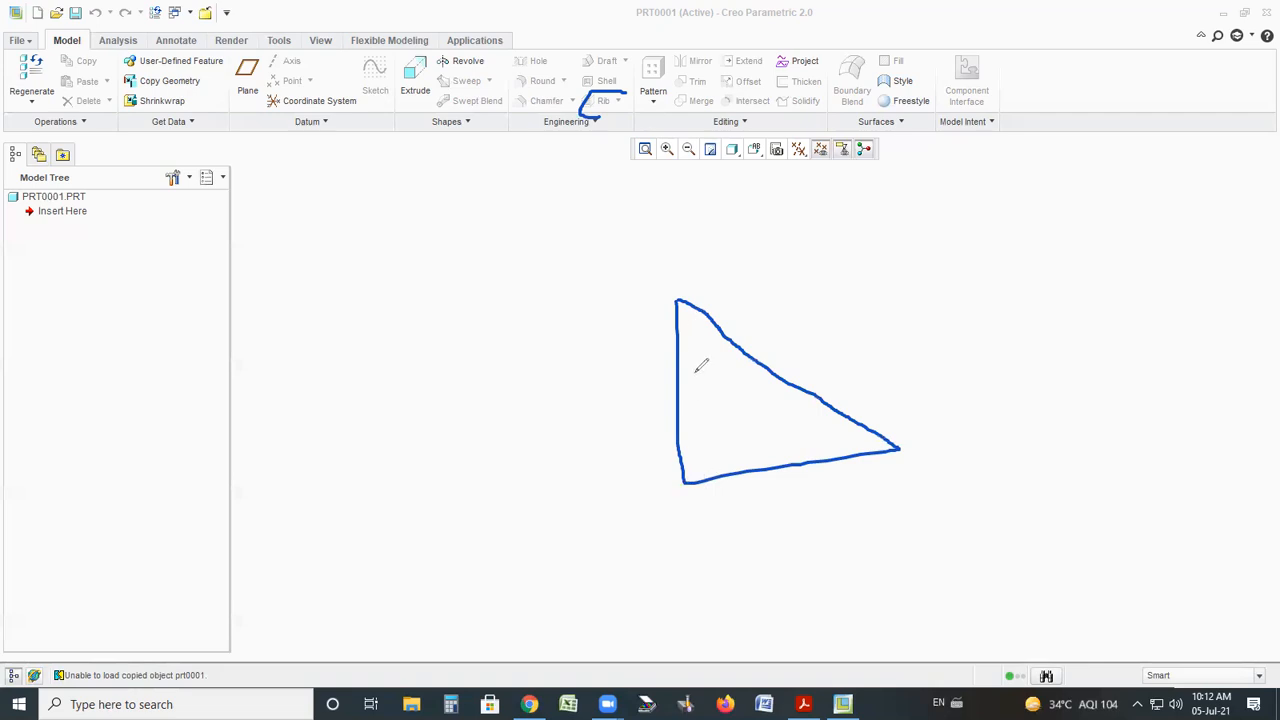
{"action": "mouse_move", "coordinate": [677, 298]}
{"action": "left_mouse_down"}
{"action": "mouse_move", "coordinate": [720, 262]}
{"action": "mouse_move", "coordinate": [928, 382]}
{"action": "mouse_move", "coordinate": [888, 452]}
{"action": "left_mouse_up"}
{"action": "left_click_drag", "start_coordinate": [893, 385], "coordinate": [716, 299]}
{"action": "key", "text": "ctrl+z"}
{"action": "key", "text": "ctrl+z"}
{"action": "key", "text": "ctrl+z"}
{"action": "key", "text": "ctrl+z"}
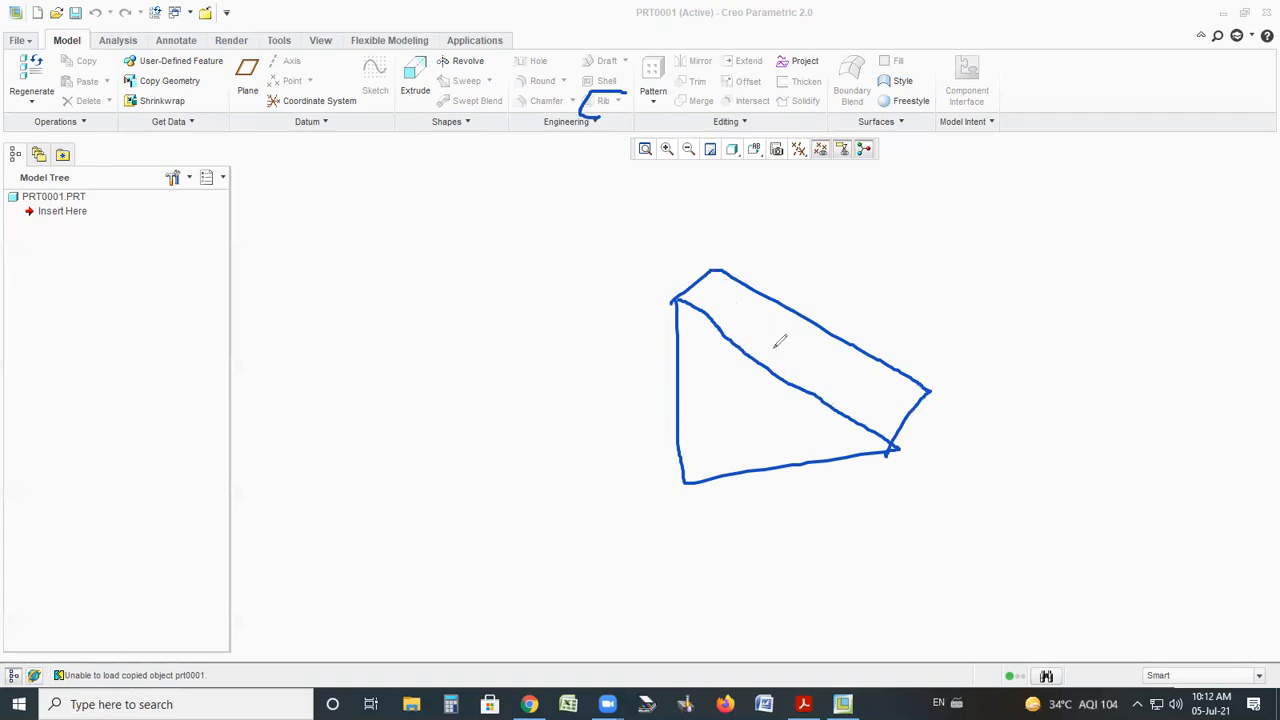
{"action": "mouse_move", "coordinate": [849, 48]}
{"action": "left_mouse_down"}
{"action": "mouse_move", "coordinate": [834, 29]}
{"action": "mouse_move", "coordinate": [626, 37]}
{"action": "mouse_move", "coordinate": [664, 120]}
{"action": "mouse_move", "coordinate": [850, 24]}
{"action": "mouse_move", "coordinate": [782, 14]}
{"action": "left_mouse_up"}
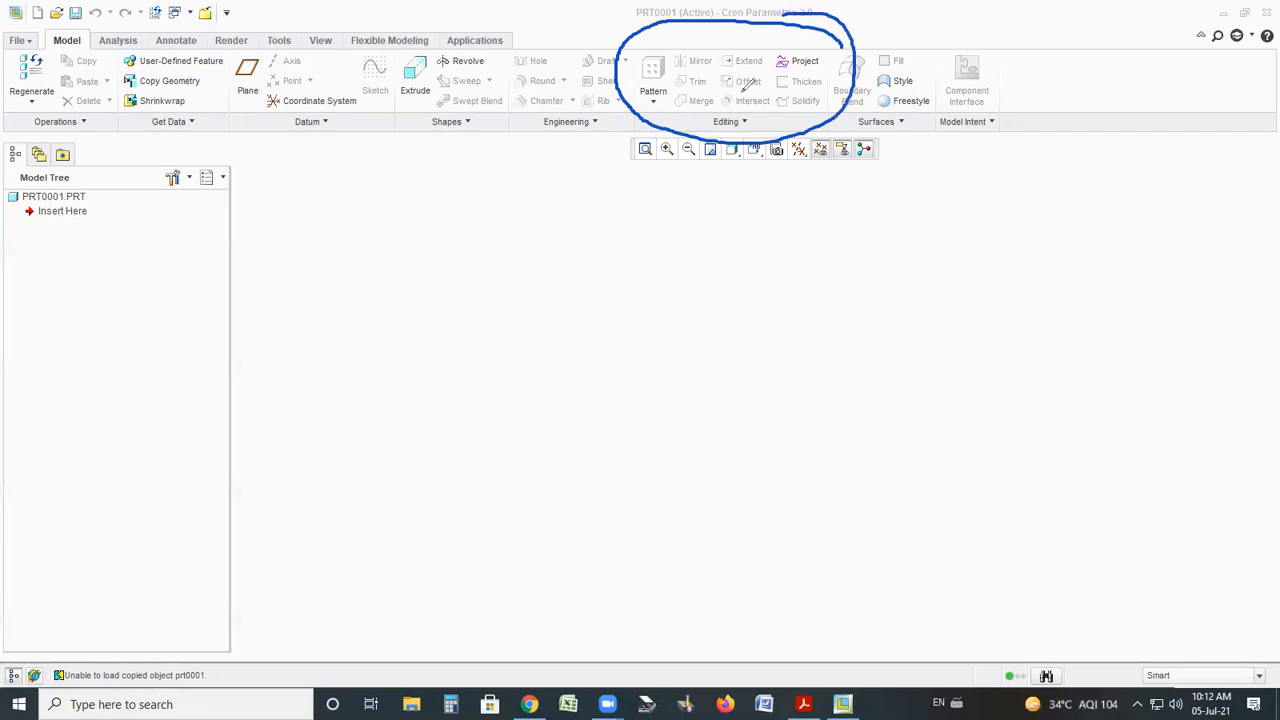
{"action": "left_click_drag", "start_coordinate": [684, 52], "coordinate": [745, 13]}
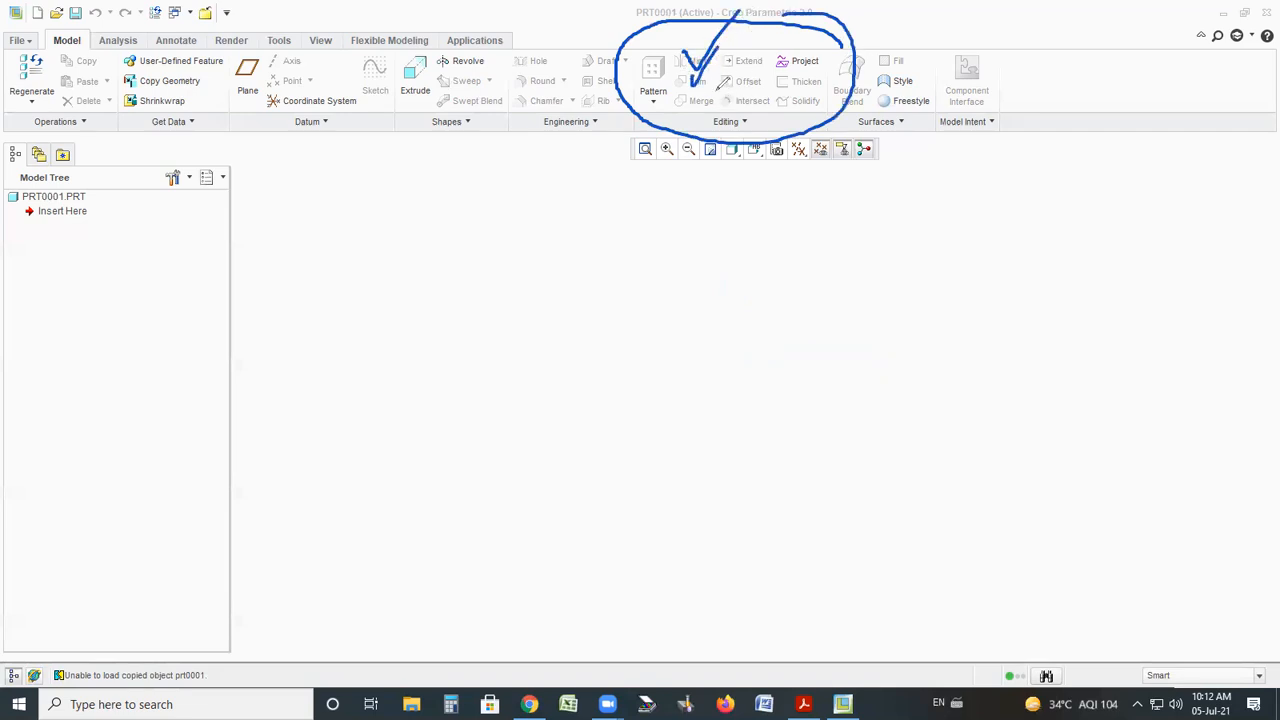
{"action": "mouse_move", "coordinate": [700, 58]}
{"action": "left_mouse_down"}
{"action": "mouse_move", "coordinate": [748, 56]}
{"action": "mouse_move", "coordinate": [786, 12]}
{"action": "left_mouse_up"}
{"action": "mouse_move", "coordinate": [757, 77]}
{"action": "left_mouse_down"}
{"action": "mouse_move", "coordinate": [754, 91]}
{"action": "mouse_move", "coordinate": [769, 94]}
{"action": "left_mouse_up"}
{"action": "mouse_move", "coordinate": [802, 50]}
{"action": "left_mouse_down"}
{"action": "mouse_move", "coordinate": [821, 53]}
{"action": "mouse_move", "coordinate": [857, 13]}
{"action": "left_mouse_up"}
{"action": "left_click_drag", "start_coordinate": [808, 77], "coordinate": [828, 65]}
{"action": "left_click_drag", "start_coordinate": [799, 111], "coordinate": [853, 80]}
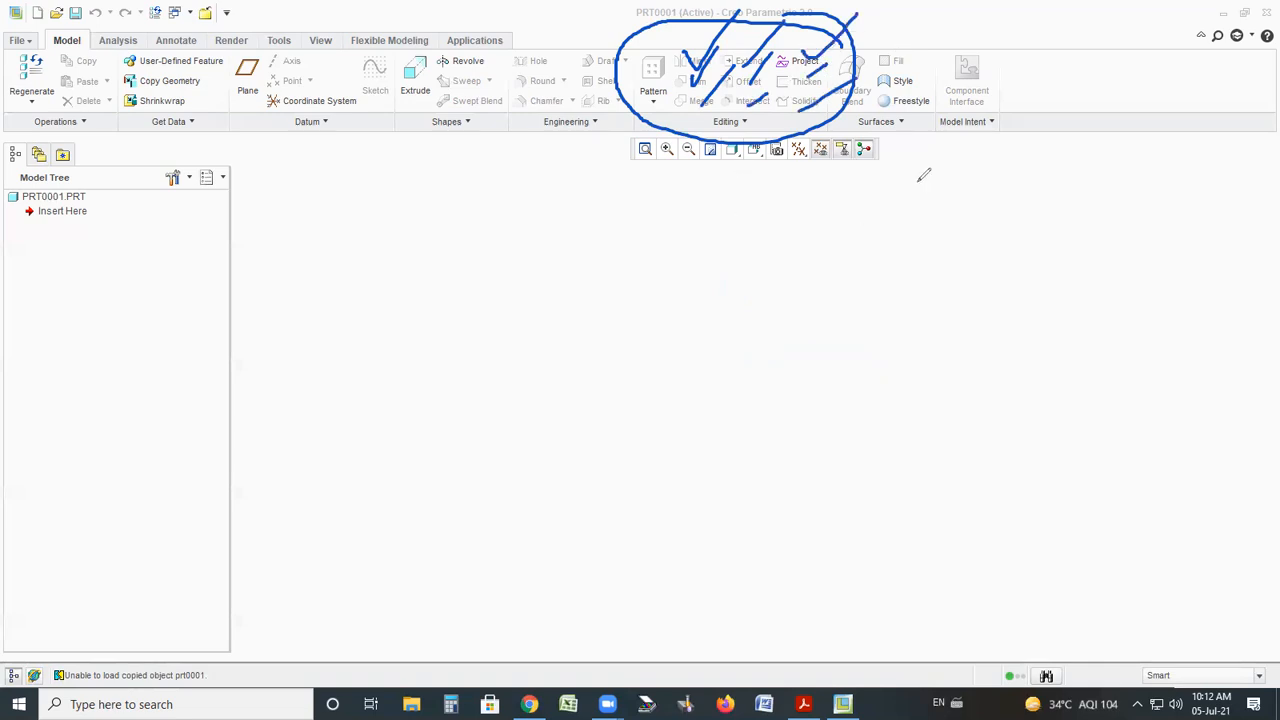
{"action": "mouse_move", "coordinate": [918, 30]}
{"action": "left_mouse_down"}
{"action": "mouse_move", "coordinate": [864, 14]}
{"action": "mouse_move", "coordinate": [806, 108]}
{"action": "mouse_move", "coordinate": [938, 68]}
{"action": "mouse_move", "coordinate": [870, 95]}
{"action": "left_mouse_up"}
{"action": "mouse_move", "coordinate": [940, 48]}
{"action": "left_mouse_down"}
{"action": "mouse_move", "coordinate": [908, 88]}
{"action": "mouse_move", "coordinate": [942, 58]}
{"action": "left_mouse_up"}
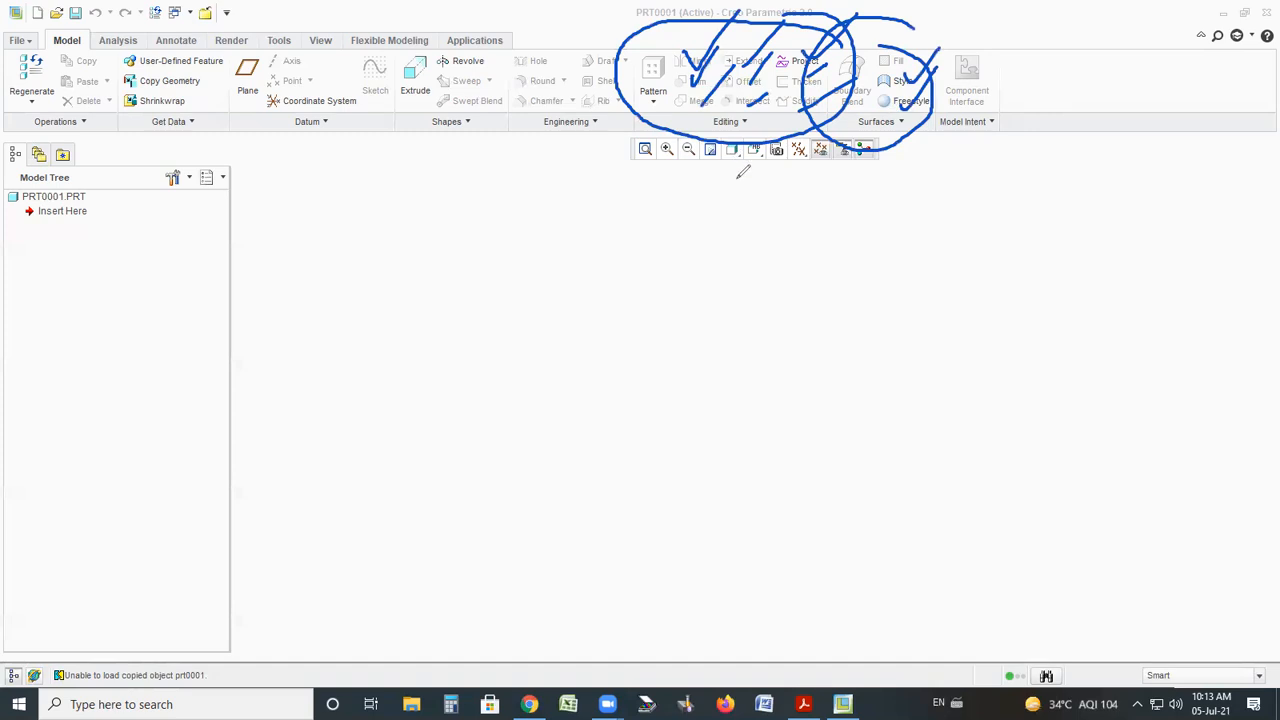
{"action": "key", "text": "ctrl+z"}
{"action": "key", "text": "ctrl+z"}
{"action": "key", "text": "ctrl+z"}
{"action": "key", "text": "ctrl+z"}
{"action": "key", "text": "ctrl+z"}
{"action": "key", "text": "ctrl+z"}
{"action": "key", "text": "ctrl+z"}
{"action": "key", "text": "ctrl+z"}
{"action": "key", "text": "ctrl+z"}
{"action": "key", "text": "ctrl+z"}
{"action": "key", "text": "ctrl+z"}
{"action": "key", "text": "ctrl+z"}
{"action": "key", "text": "ctrl+z"}
{"action": "mouse_move", "coordinate": [925, 142]}
{"action": "left_mouse_down"}
{"action": "mouse_move", "coordinate": [700, 110]}
{"action": "mouse_move", "coordinate": [775, 210]}
{"action": "mouse_move", "coordinate": [885, 97]}
{"action": "left_mouse_up"}
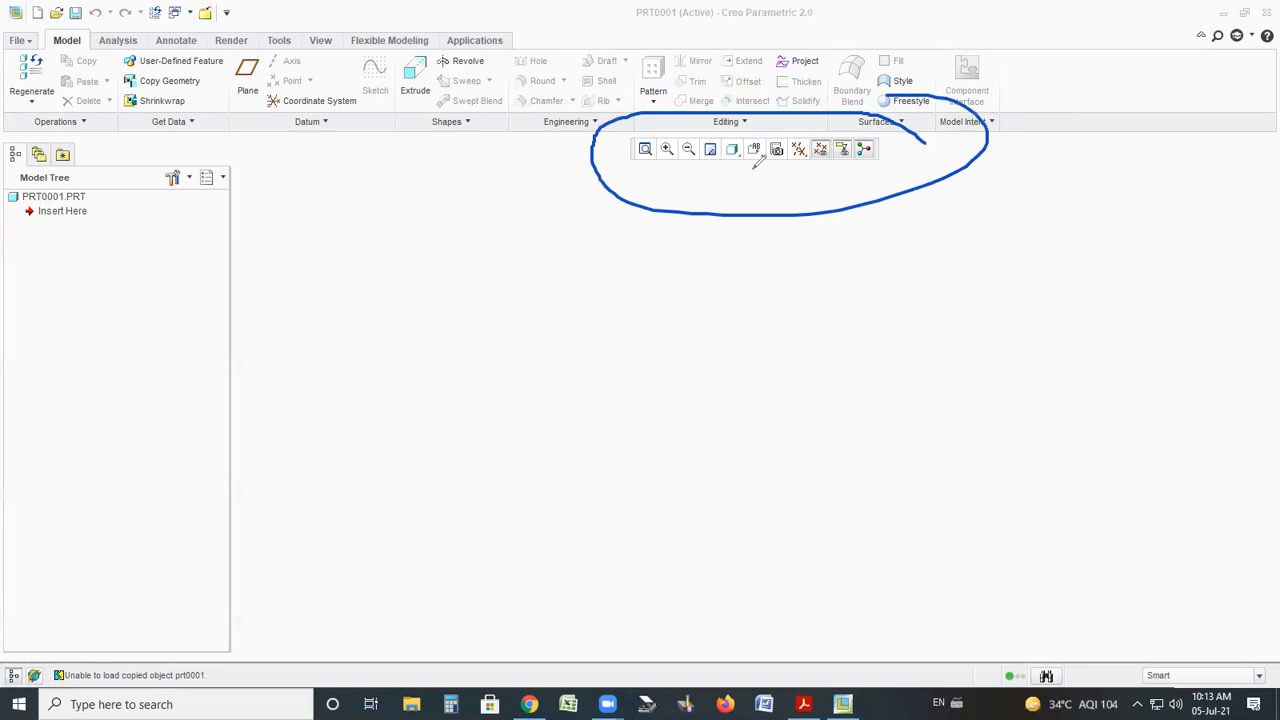
{"action": "mouse_move", "coordinate": [645, 150]}
{"action": "left_mouse_down"}
{"action": "mouse_move", "coordinate": [646, 288]}
{"action": "mouse_move", "coordinate": [628, 246]}
{"action": "mouse_move", "coordinate": [680, 252]}
{"action": "mouse_move", "coordinate": [628, 290]}
{"action": "left_mouse_up"}
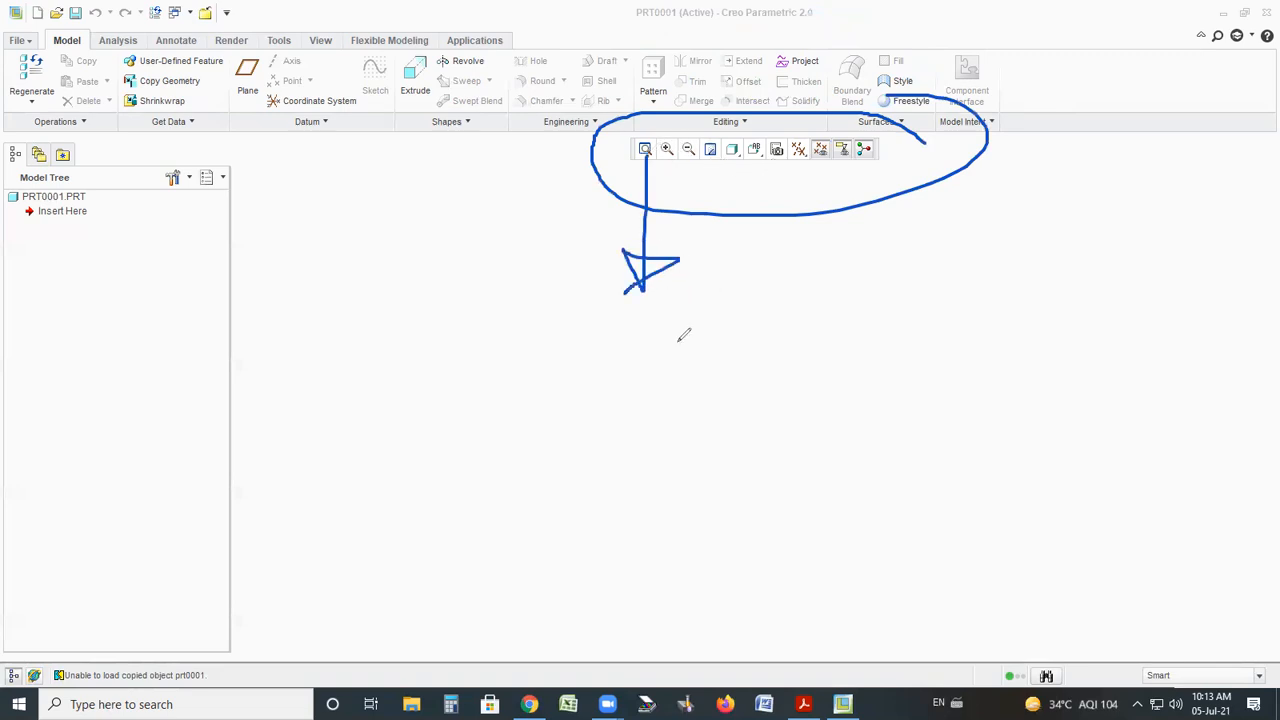
{"action": "mouse_move", "coordinate": [655, 378]}
{"action": "left_mouse_down"}
{"action": "mouse_move", "coordinate": [634, 363]}
{"action": "mouse_move", "coordinate": [743, 403]}
{"action": "mouse_move", "coordinate": [734, 366]}
{"action": "mouse_move", "coordinate": [830, 442]}
{"action": "mouse_move", "coordinate": [851, 391]}
{"action": "mouse_move", "coordinate": [850, 405]}
{"action": "left_mouse_up"}
{"action": "left_click_drag", "start_coordinate": [681, 90], "coordinate": [709, 330]}
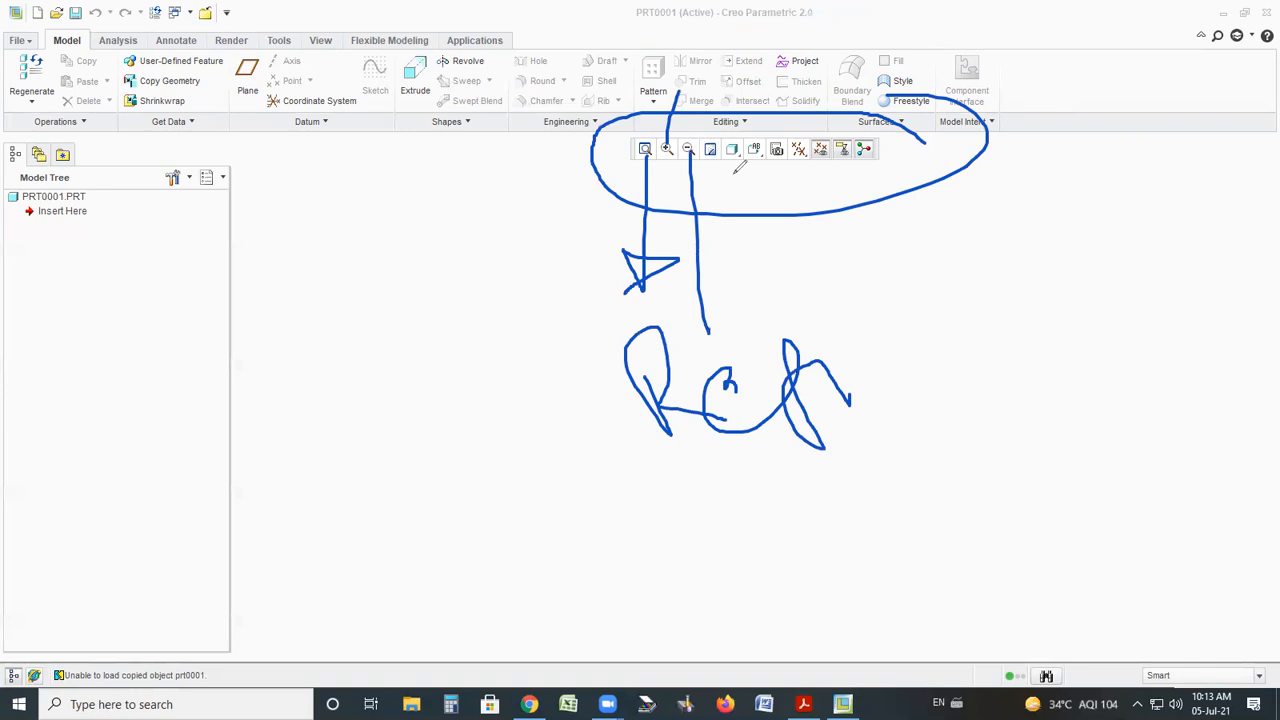
{"action": "left_click_drag", "start_coordinate": [740, 157], "coordinate": [755, 279]}
{"action": "left_click_drag", "start_coordinate": [801, 156], "coordinate": [830, 214]}
{"action": "mouse_move", "coordinate": [822, 146]}
{"action": "left_mouse_down"}
{"action": "mouse_move", "coordinate": [842, 186]}
{"action": "mouse_move", "coordinate": [882, 193]}
{"action": "left_mouse_up"}
{"action": "mouse_move", "coordinate": [893, 126]}
{"action": "left_mouse_down"}
{"action": "mouse_move", "coordinate": [788, 120]}
{"action": "mouse_move", "coordinate": [922, 183]}
{"action": "left_mouse_up"}
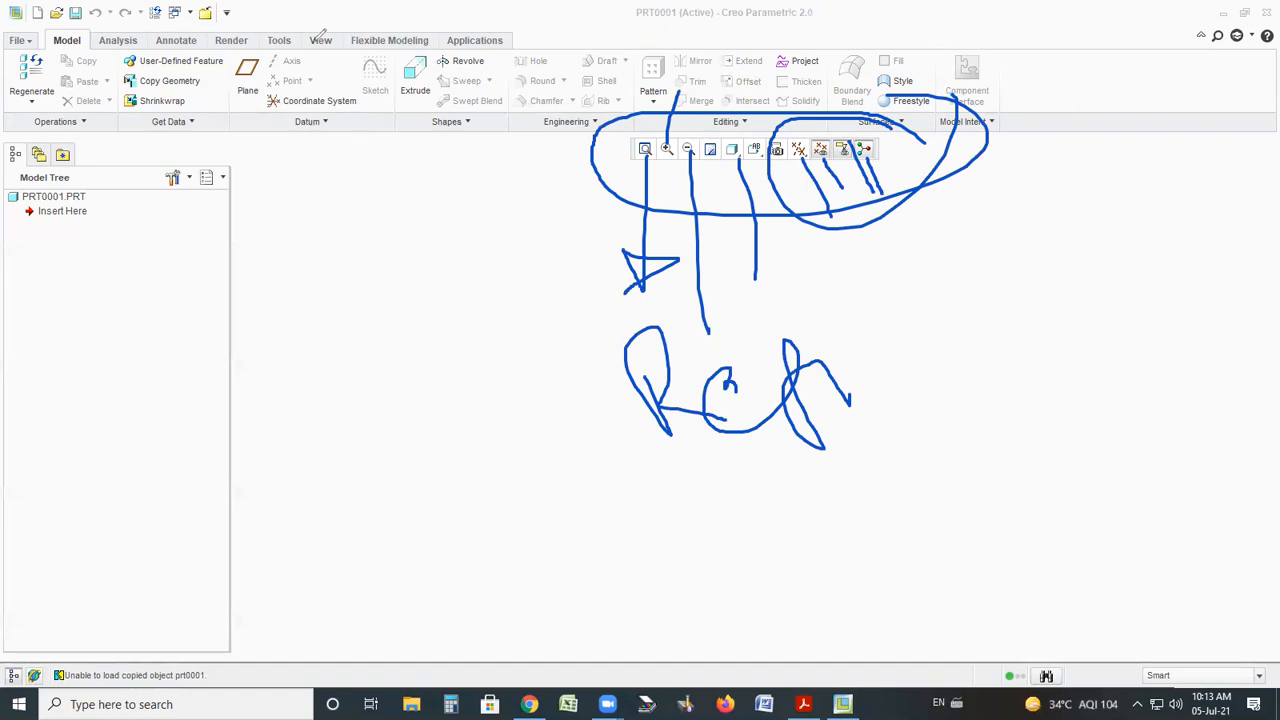
{"action": "mouse_move", "coordinate": [345, 42]}
{"action": "left_mouse_down"}
{"action": "mouse_move", "coordinate": [228, 50]}
{"action": "mouse_move", "coordinate": [310, 160]}
{"action": "mouse_move", "coordinate": [380, 95]}
{"action": "mouse_move", "coordinate": [340, 45]}
{"action": "left_mouse_up"}
{"action": "mouse_move", "coordinate": [316, 155]}
{"action": "left_mouse_down"}
{"action": "mouse_move", "coordinate": [566, 370]}
{"action": "mouse_move", "coordinate": [832, 240]}
{"action": "mouse_move", "coordinate": [836, 168]}
{"action": "mouse_move", "coordinate": [815, 228]}
{"action": "left_mouse_up"}
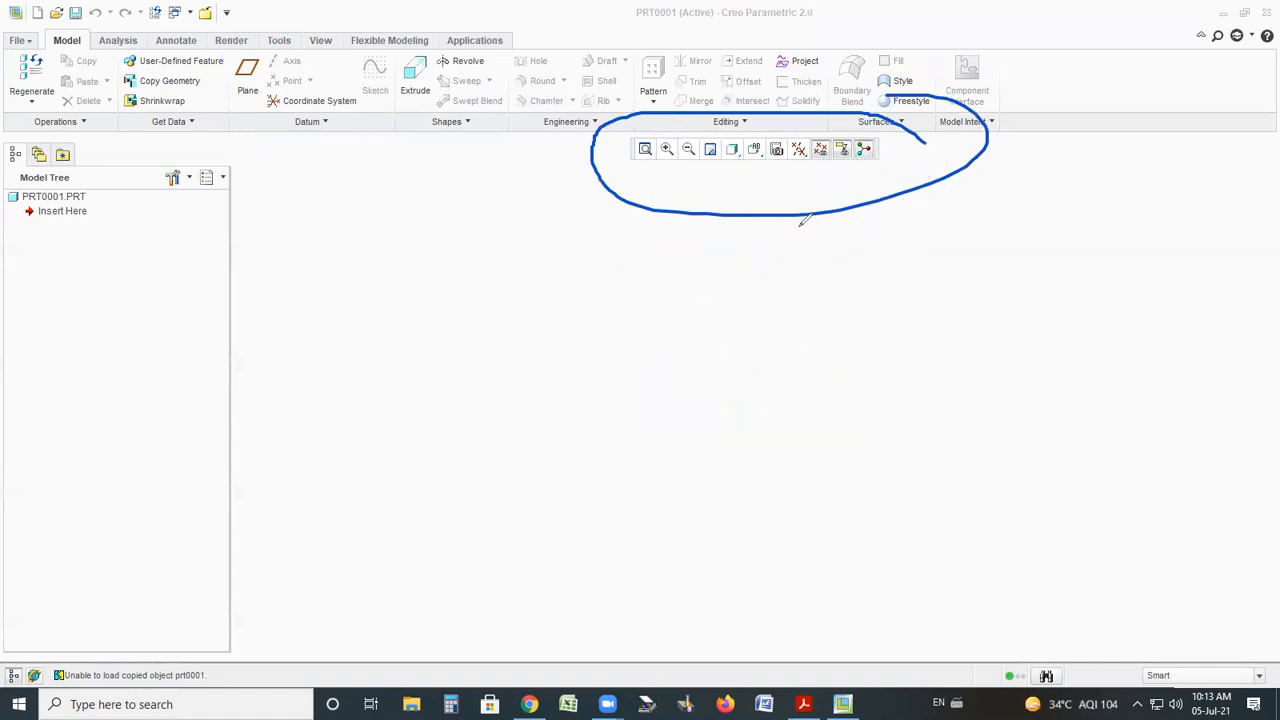
{"action": "mouse_move", "coordinate": [331, 52]}
{"action": "left_mouse_down"}
{"action": "mouse_move", "coordinate": [238, 52]}
{"action": "mouse_move", "coordinate": [270, 155]}
{"action": "mouse_move", "coordinate": [322, 56]}
{"action": "mouse_move", "coordinate": [305, 45]}
{"action": "left_mouse_up"}
{"action": "mouse_move", "coordinate": [302, 162]}
{"action": "left_mouse_down"}
{"action": "mouse_move", "coordinate": [632, 290]}
{"action": "mouse_move", "coordinate": [840, 174]}
{"action": "mouse_move", "coordinate": [850, 190]}
{"action": "mouse_move", "coordinate": [772, 194]}
{"action": "left_mouse_up"}
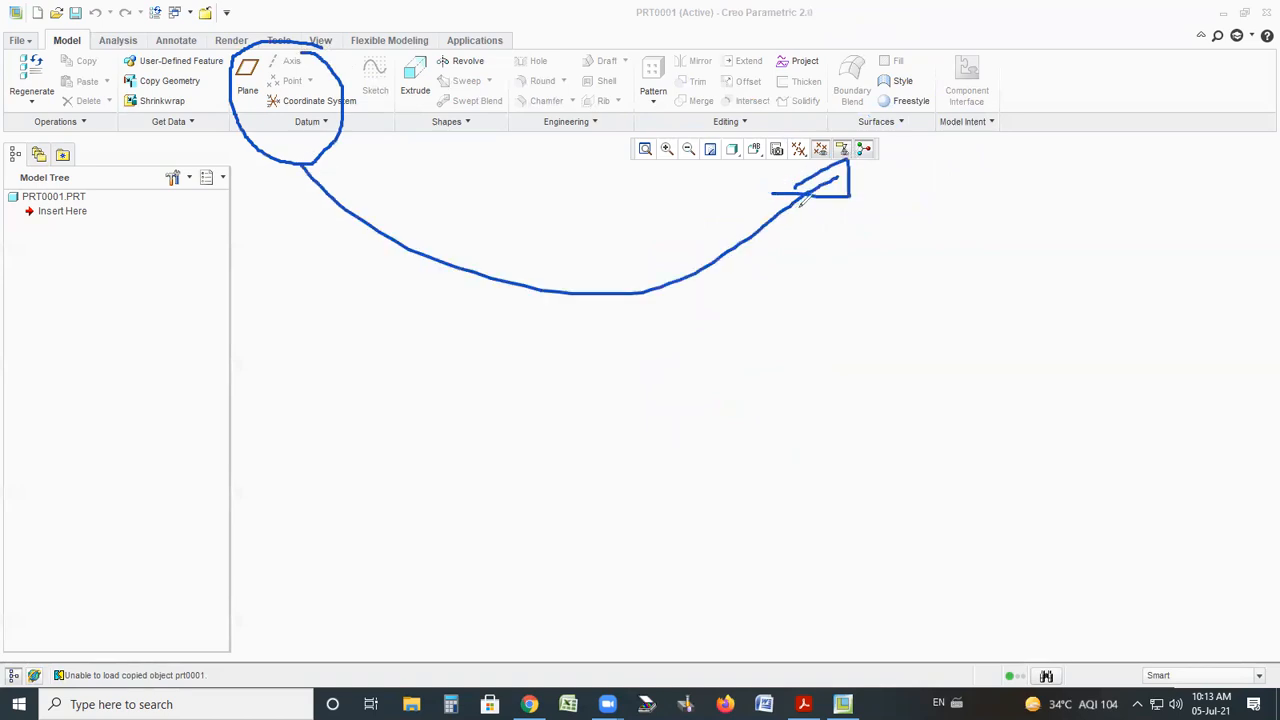
{"action": "mouse_move", "coordinate": [870, 126]}
{"action": "left_mouse_down"}
{"action": "mouse_move", "coordinate": [665, 128]}
{"action": "mouse_move", "coordinate": [700, 131]}
{"action": "left_mouse_up"}
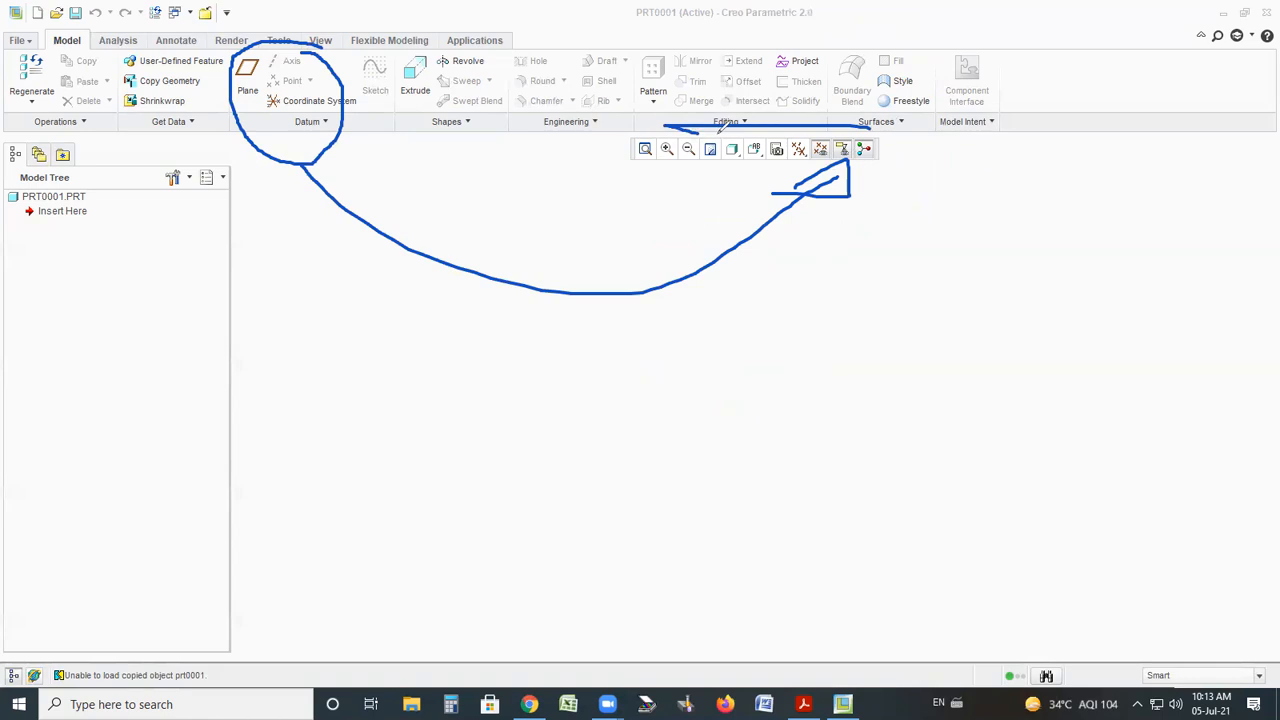
{"action": "left_click_drag", "start_coordinate": [300, 93], "coordinate": [352, 45]}
{"action": "key", "text": "ctrl+z"}
{"action": "key", "text": "ctrl+z"}
{"action": "key", "text": "ctrl+z"}
{"action": "key", "text": "ctrl+z"}
{"action": "key", "text": "ctrl+z"}
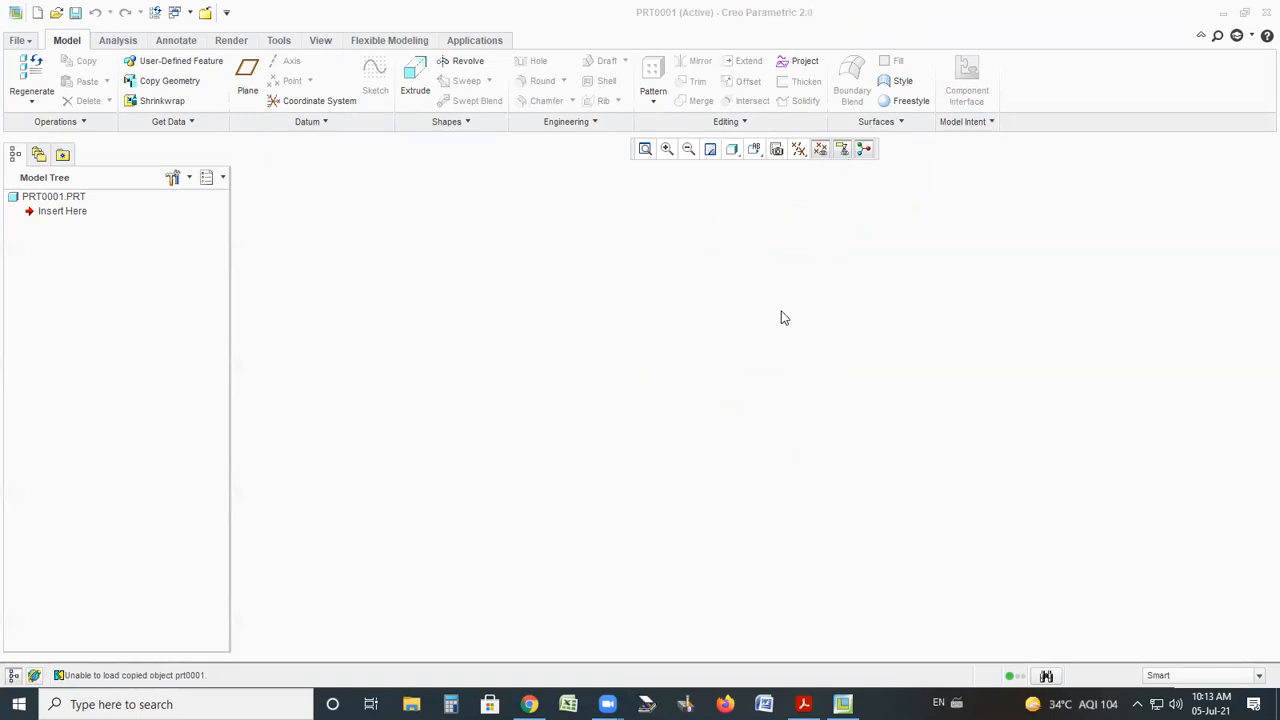
Toggle the display of datum points, annotations and the spin center off and back on
{"action": "left_click", "coordinate": [798, 149]}
{"action": "left_click", "coordinate": [800, 152]}
{"action": "left_click", "coordinate": [820, 150]}
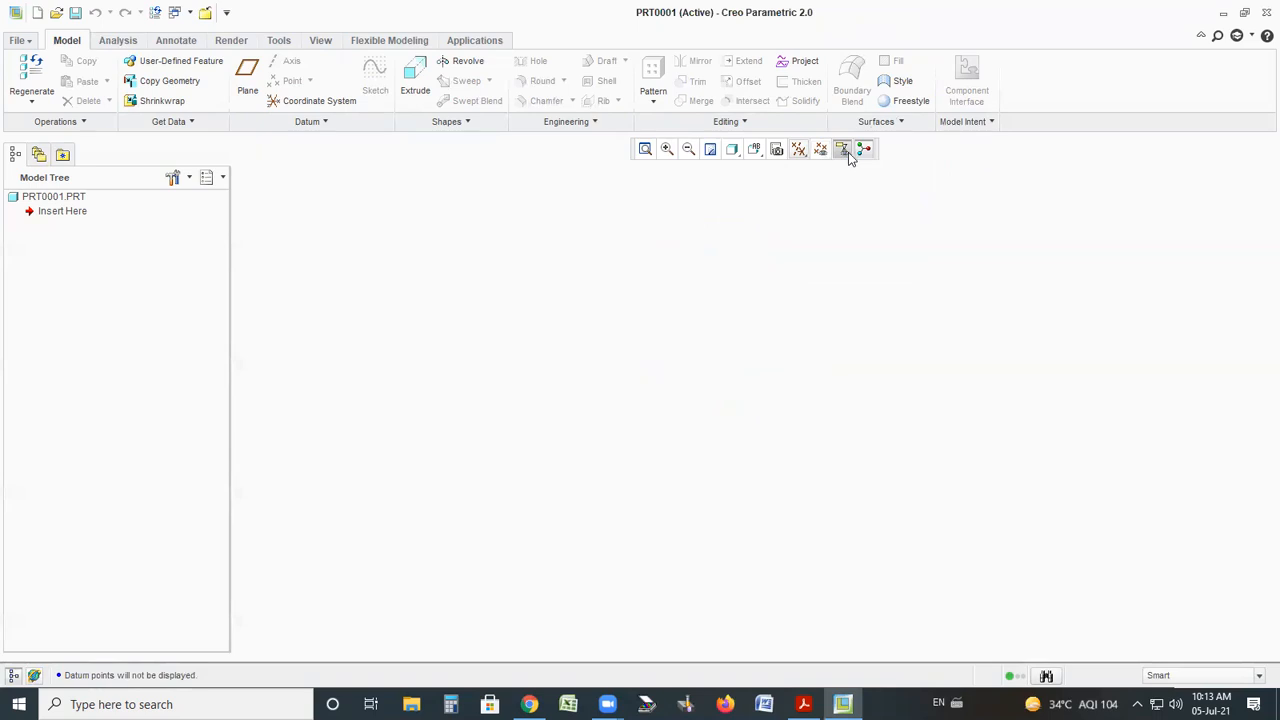
{"action": "left_click", "coordinate": [843, 152]}
{"action": "left_click", "coordinate": [866, 149]}
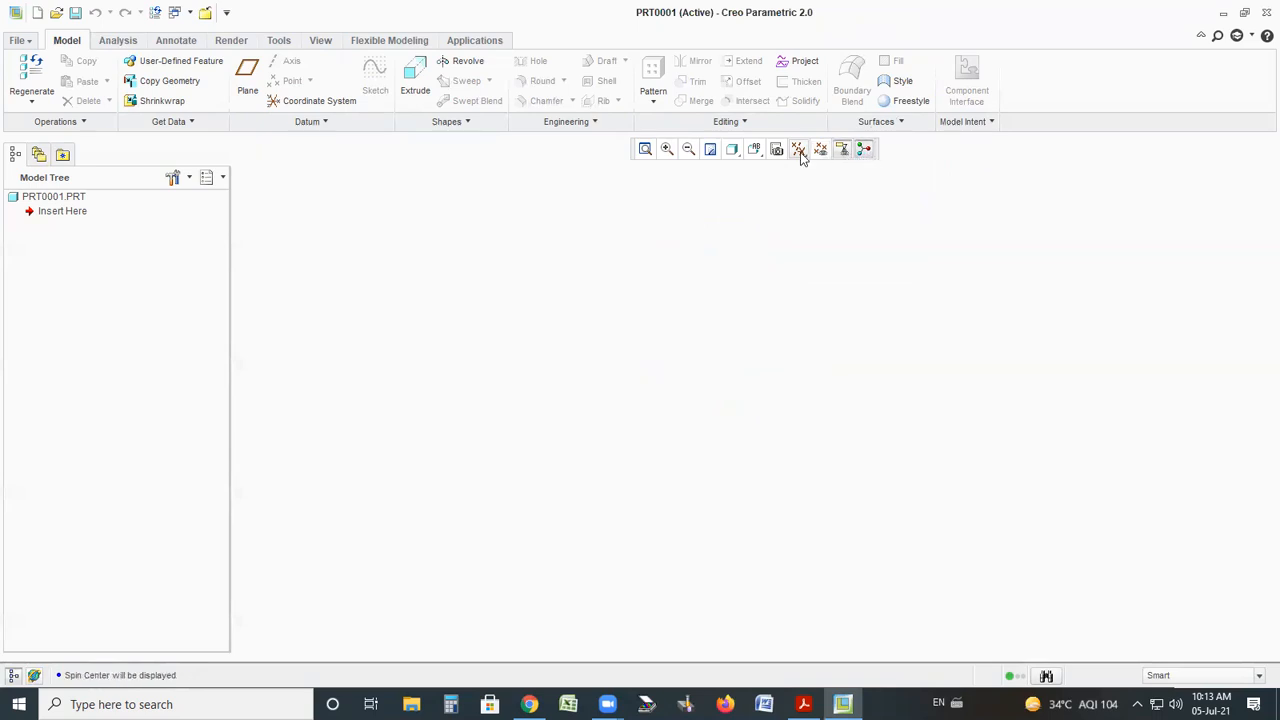
Create the three default datum planes in the empty part
{"action": "left_click", "coordinate": [247, 75]}
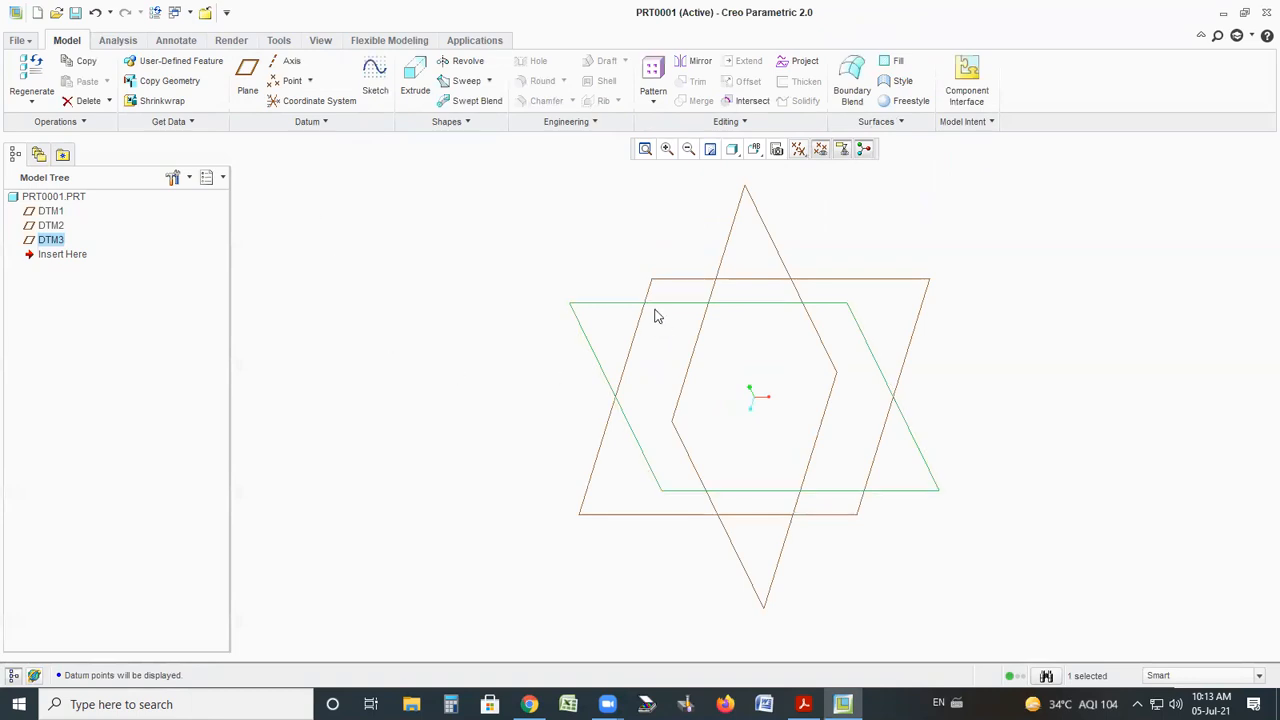
{"action": "left_click", "coordinate": [248, 75]}
{"action": "left_click", "coordinate": [1252, 350]}
{"action": "left_click", "coordinate": [242, 86]}
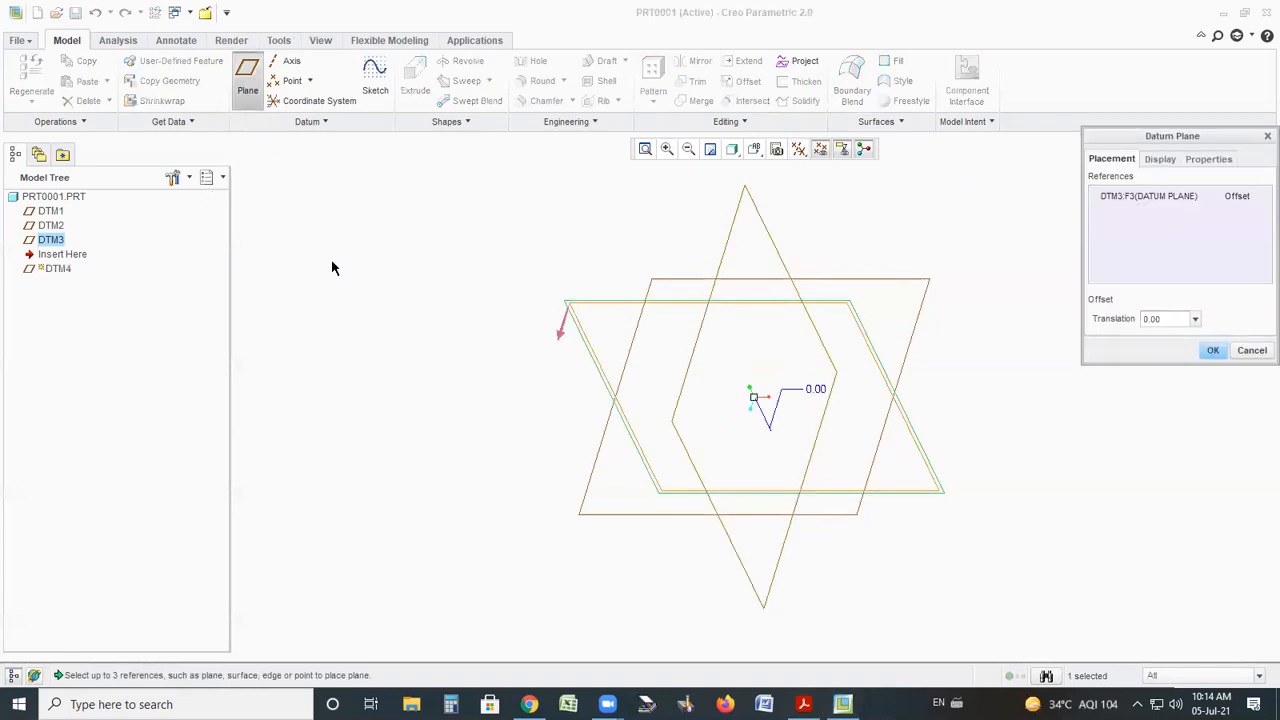
{"action": "left_click", "coordinate": [1249, 351]}
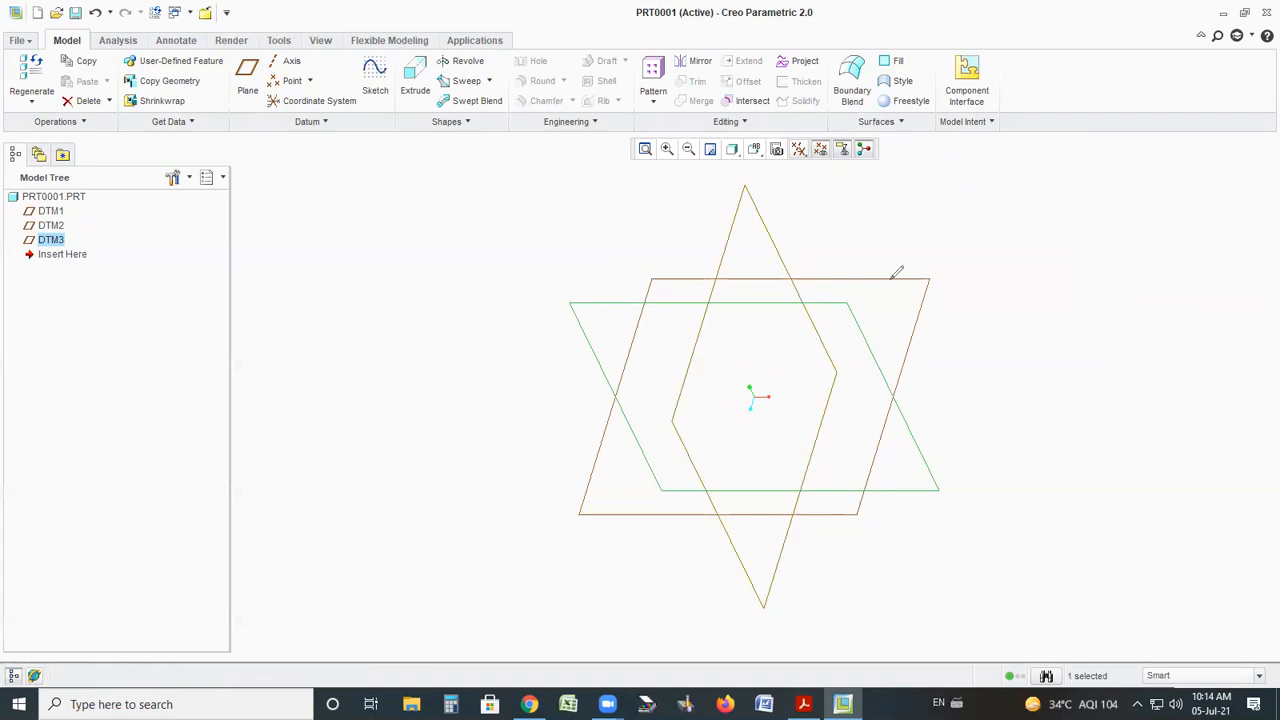
{"action": "left_click_drag", "start_coordinate": [890, 274], "coordinate": [1060, 237]}
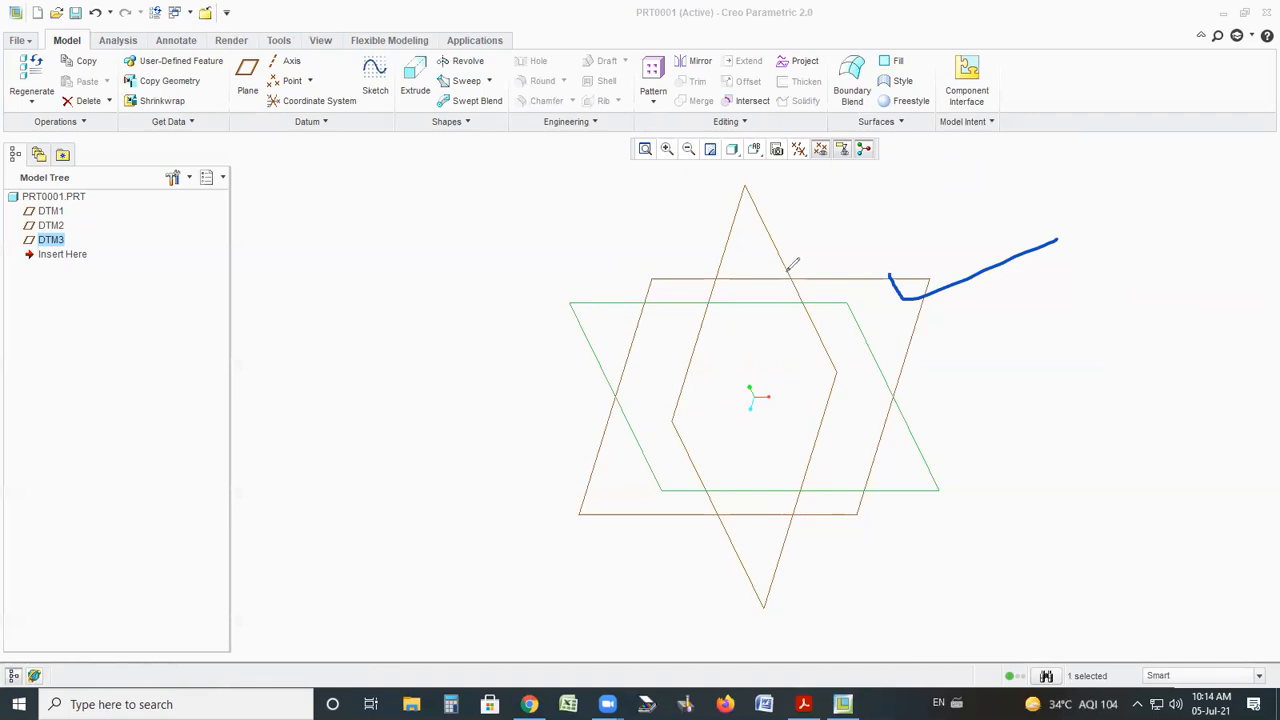
{"action": "left_click_drag", "start_coordinate": [591, 321], "coordinate": [389, 432]}
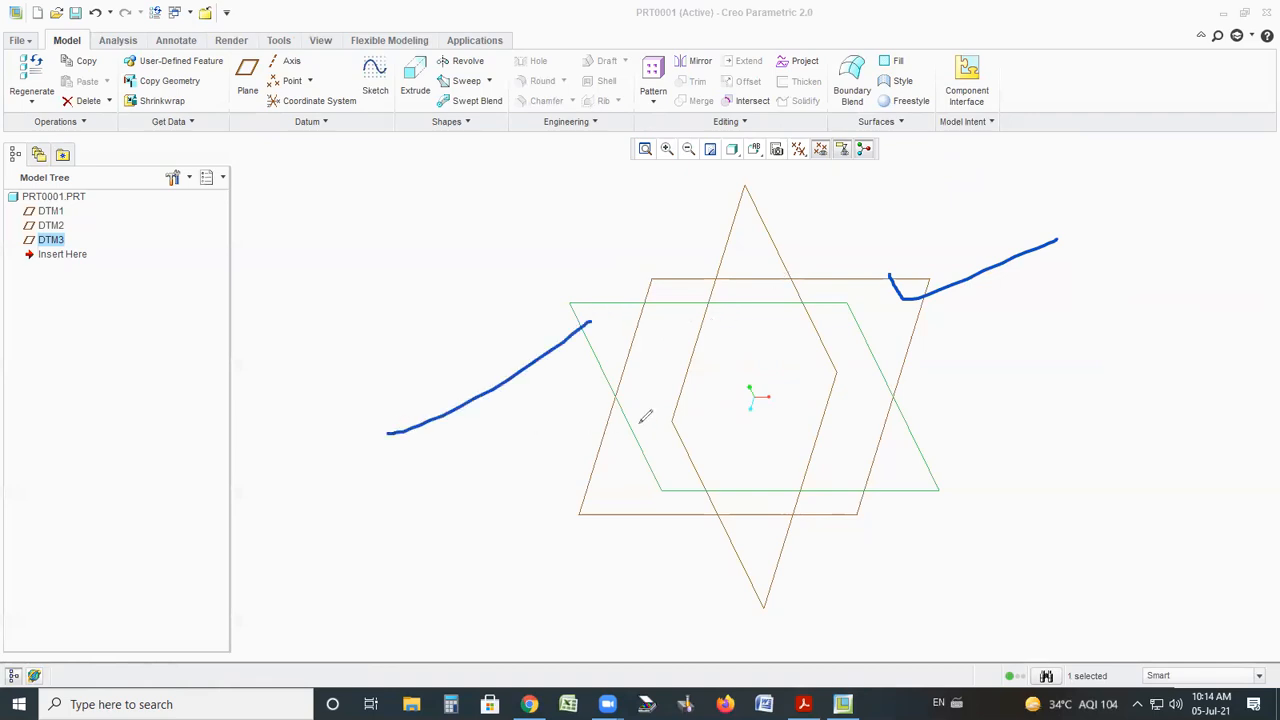
{"action": "mouse_move", "coordinate": [768, 235]}
{"action": "left_mouse_down"}
{"action": "mouse_move", "coordinate": [860, 193]}
{"action": "mouse_move", "coordinate": [903, 222]}
{"action": "mouse_move", "coordinate": [968, 217]}
{"action": "left_mouse_up"}
{"action": "mouse_move", "coordinate": [941, 157]}
{"action": "left_mouse_down"}
{"action": "mouse_move", "coordinate": [1034, 177]}
{"action": "mouse_move", "coordinate": [1125, 155]}
{"action": "mouse_move", "coordinate": [1160, 106]}
{"action": "left_mouse_up"}
{"action": "left_click_drag", "start_coordinate": [1150, 112], "coordinate": [1098, 136]}
{"action": "mouse_move", "coordinate": [1112, 64]}
{"action": "left_mouse_down"}
{"action": "mouse_move", "coordinate": [850, 210]}
{"action": "mouse_move", "coordinate": [1055, 215]}
{"action": "mouse_move", "coordinate": [1190, 70]}
{"action": "mouse_move", "coordinate": [1160, 66]}
{"action": "left_mouse_up"}
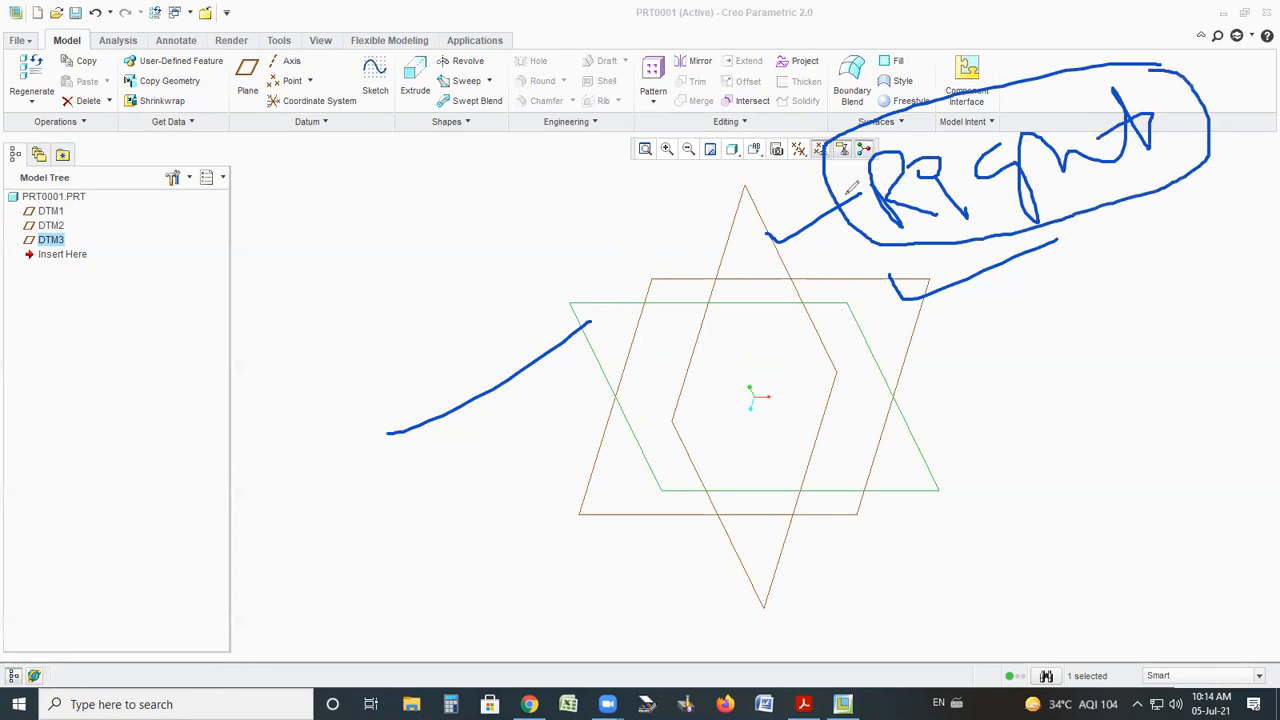
{"action": "left_click_drag", "start_coordinate": [783, 232], "coordinate": [714, 248]}
{"action": "mouse_move", "coordinate": [812, 192]}
{"action": "left_mouse_down"}
{"action": "mouse_move", "coordinate": [790, 225]}
{"action": "mouse_move", "coordinate": [714, 252]}
{"action": "left_mouse_up"}
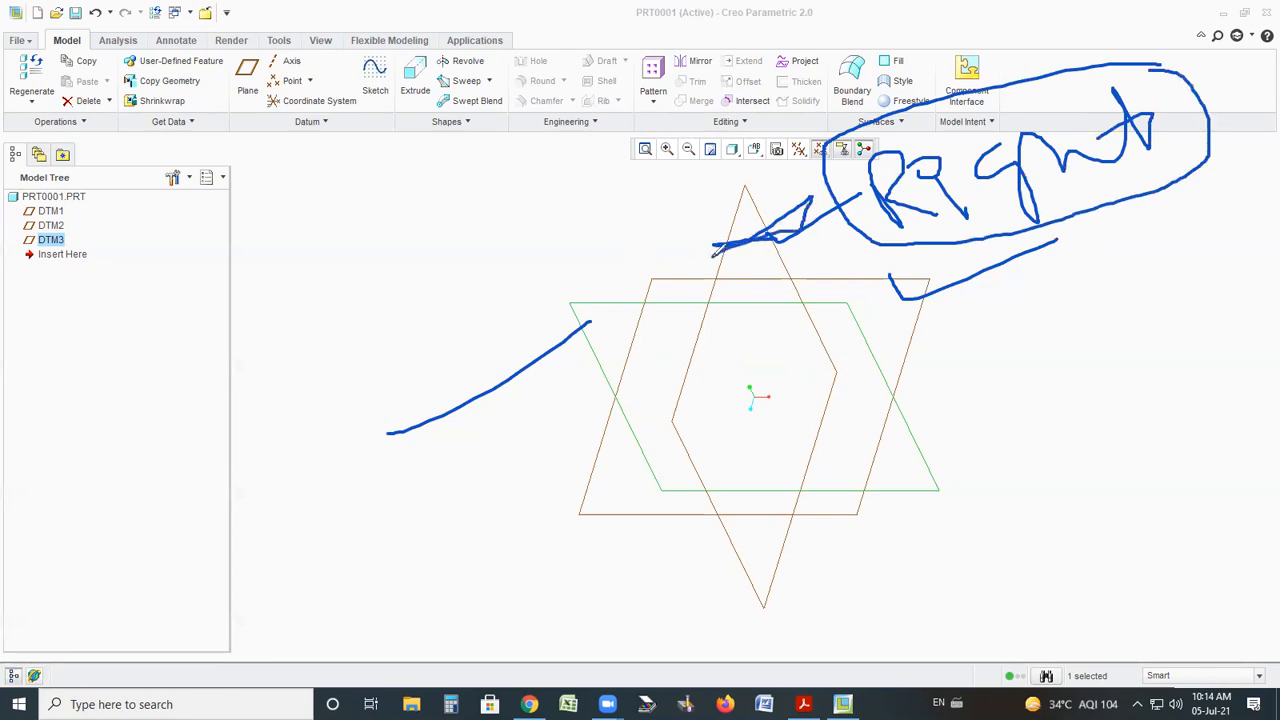
{"action": "left_click_drag", "start_coordinate": [902, 290], "coordinate": [1205, 158]}
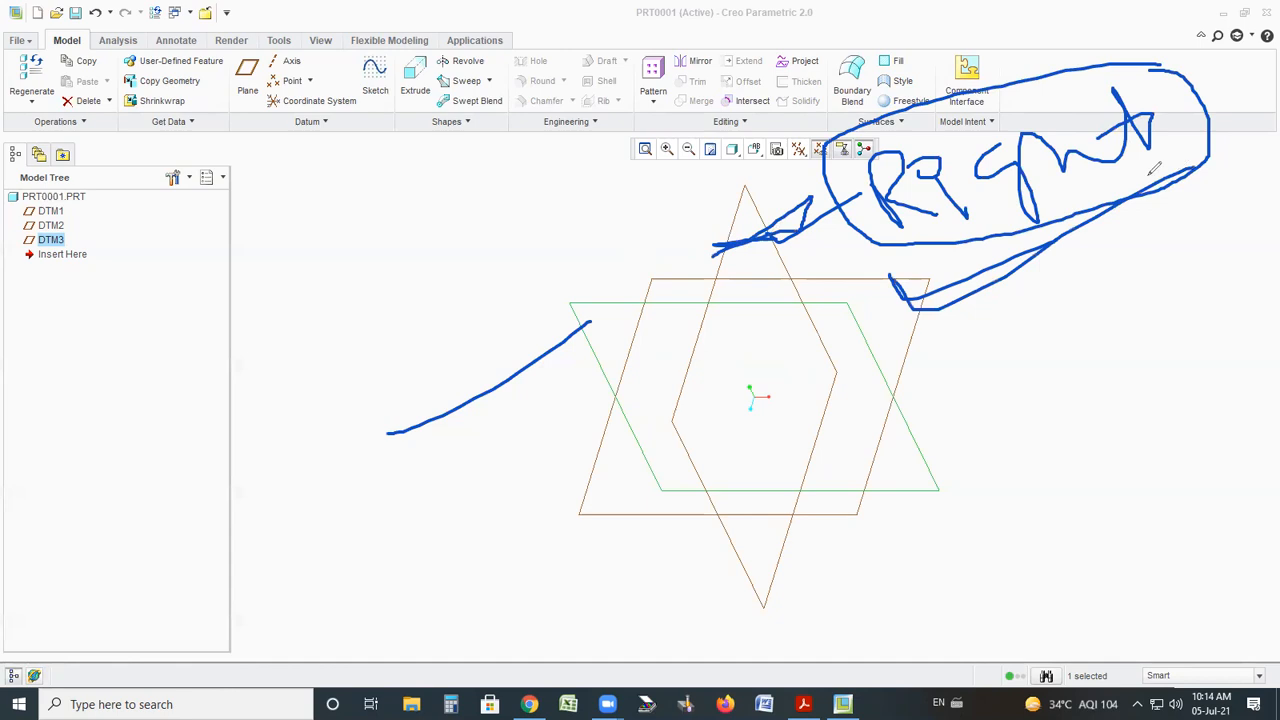
{"action": "left_click_drag", "start_coordinate": [381, 428], "coordinate": [588, 324]}
{"action": "left_click_drag", "start_coordinate": [765, 238], "coordinate": [877, 180]}
{"action": "key", "text": "ctrl+z"}
{"action": "key", "text": "ctrl+z"}
{"action": "key", "text": "ctrl+z"}
{"action": "key", "text": "ctrl+z"}
{"action": "key", "text": "ctrl+z"}
{"action": "key", "text": "ctrl+z"}
{"action": "key", "text": "ctrl+z"}
{"action": "key", "text": "ctrl+z"}
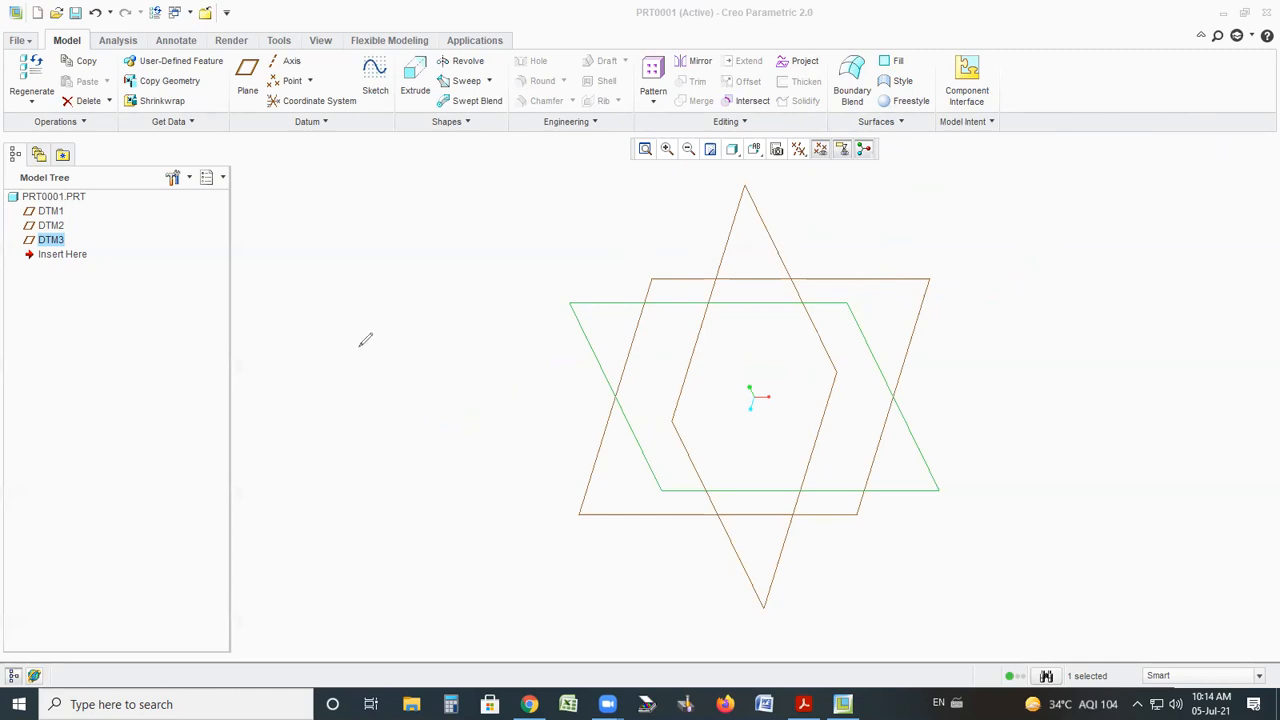
{"action": "mouse_move", "coordinate": [345, 343]}
{"action": "left_mouse_down"}
{"action": "mouse_move", "coordinate": [427, 432]}
{"action": "mouse_move", "coordinate": [400, 448]}
{"action": "left_mouse_up"}
{"action": "mouse_move", "coordinate": [490, 290]}
{"action": "left_mouse_down"}
{"action": "mouse_move", "coordinate": [548, 360]}
{"action": "mouse_move", "coordinate": [507, 338]}
{"action": "left_mouse_up"}
{"action": "left_click_drag", "start_coordinate": [543, 247], "coordinate": [575, 342]}
{"action": "left_click_drag", "start_coordinate": [733, 398], "coordinate": [768, 447]}
{"action": "mouse_move", "coordinate": [733, 398]}
{"action": "left_mouse_down"}
{"action": "mouse_move", "coordinate": [830, 395]}
{"action": "mouse_move", "coordinate": [767, 452]}
{"action": "left_mouse_up"}
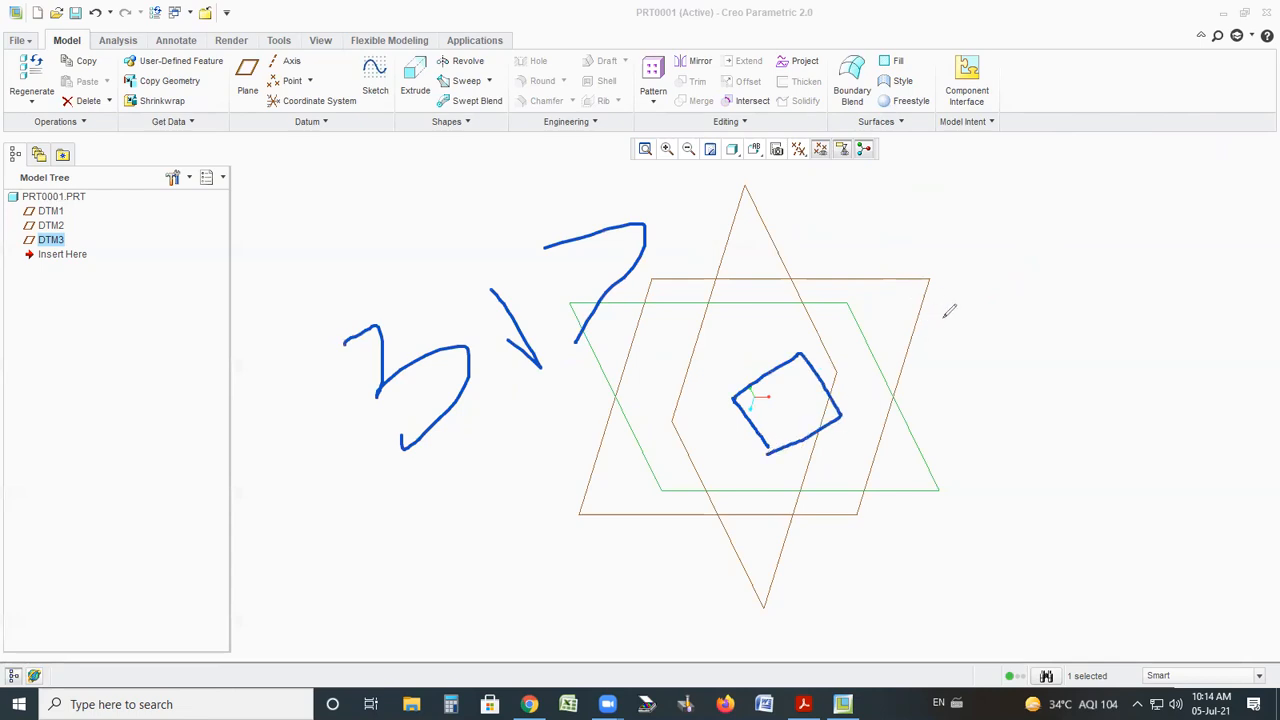
{"action": "mouse_move", "coordinate": [936, 334]}
{"action": "left_mouse_down"}
{"action": "mouse_move", "coordinate": [944, 393]}
{"action": "mouse_move", "coordinate": [1018, 318]}
{"action": "mouse_move", "coordinate": [932, 353]}
{"action": "left_mouse_up"}
{"action": "mouse_move", "coordinate": [1104, 282]}
{"action": "left_mouse_down"}
{"action": "mouse_move", "coordinate": [1107, 346]}
{"action": "mouse_move", "coordinate": [1162, 288]}
{"action": "mouse_move", "coordinate": [1126, 275]}
{"action": "left_mouse_up"}
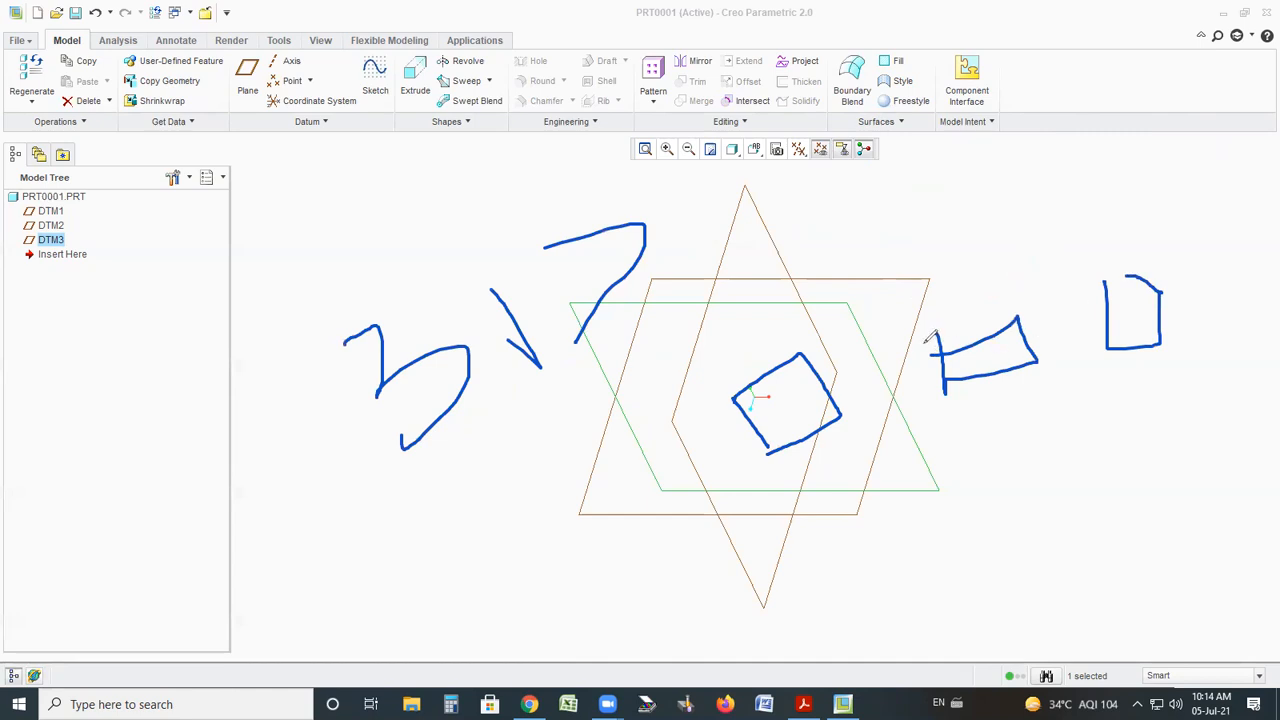
{"action": "left_click_drag", "start_coordinate": [824, 264], "coordinate": [831, 400]}
{"action": "mouse_move", "coordinate": [1032, 433]}
{"action": "left_mouse_down"}
{"action": "mouse_move", "coordinate": [980, 389]}
{"action": "mouse_move", "coordinate": [1106, 308]}
{"action": "mouse_move", "coordinate": [1091, 305]}
{"action": "left_mouse_up"}
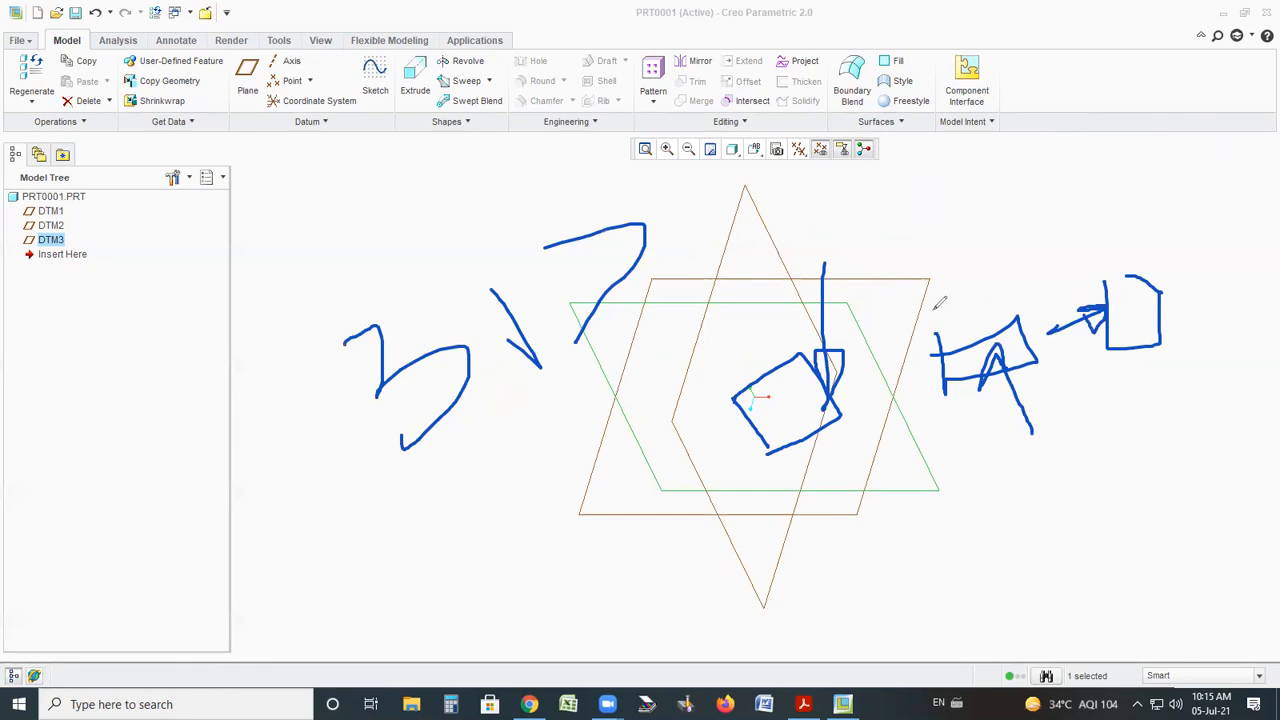
{"action": "key", "text": "ctrl+z"}
{"action": "key", "text": "ctrl+z"}
{"action": "key", "text": "ctrl+z"}
{"action": "key", "text": "ctrl+z"}
{"action": "key", "text": "ctrl+z"}
{"action": "key", "text": "ctrl+z"}
{"action": "key", "text": "ctrl+z"}
{"action": "key", "text": "ctrl+z"}
{"action": "key", "text": "ctrl+z"}
{"action": "key", "text": "ctrl+z"}
{"action": "key", "text": "ctrl+z"}
{"action": "key", "text": "ctrl+z"}
{"action": "mouse_move", "coordinate": [900, 229]}
{"action": "left_mouse_down"}
{"action": "mouse_move", "coordinate": [550, 404]}
{"action": "mouse_move", "coordinate": [1068, 443]}
{"action": "mouse_move", "coordinate": [500, 313]}
{"action": "mouse_move", "coordinate": [885, 217]}
{"action": "left_mouse_up"}
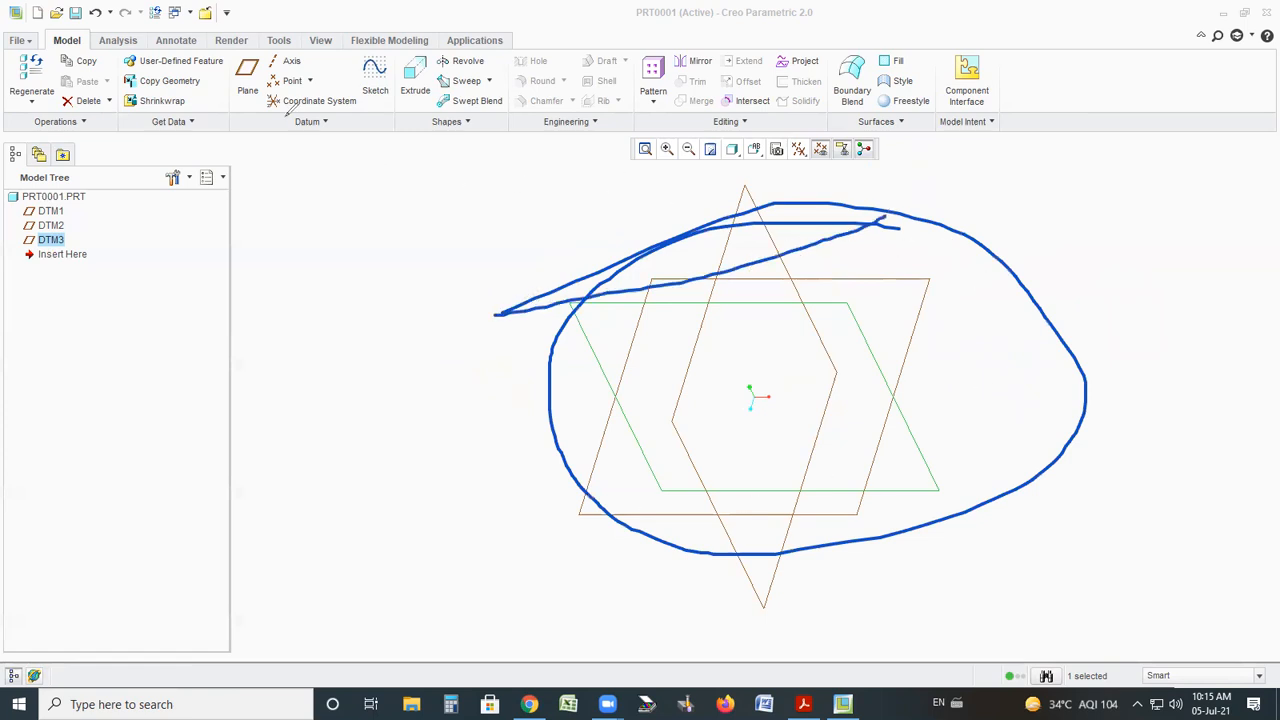
{"action": "mouse_move", "coordinate": [546, 204]}
{"action": "left_mouse_down"}
{"action": "mouse_move", "coordinate": [700, 354]}
{"action": "mouse_move", "coordinate": [686, 258]}
{"action": "mouse_move", "coordinate": [703, 385]}
{"action": "left_mouse_up"}
{"action": "key", "text": "ctrl+z"}
{"action": "key", "text": "ctrl+z"}
{"action": "key", "text": "ctrl+z"}
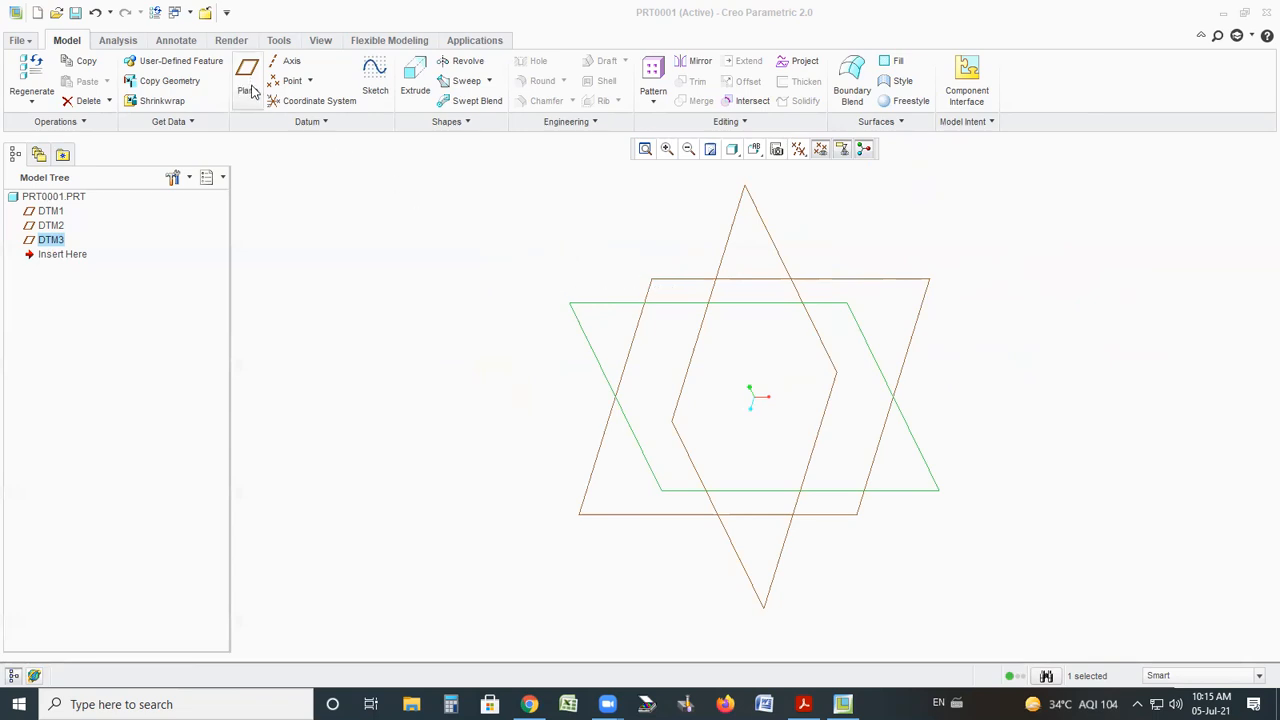
Switch the spin center, datum point and annotation display off and on again with the datum planes present
{"action": "left_click", "coordinate": [819, 150]}
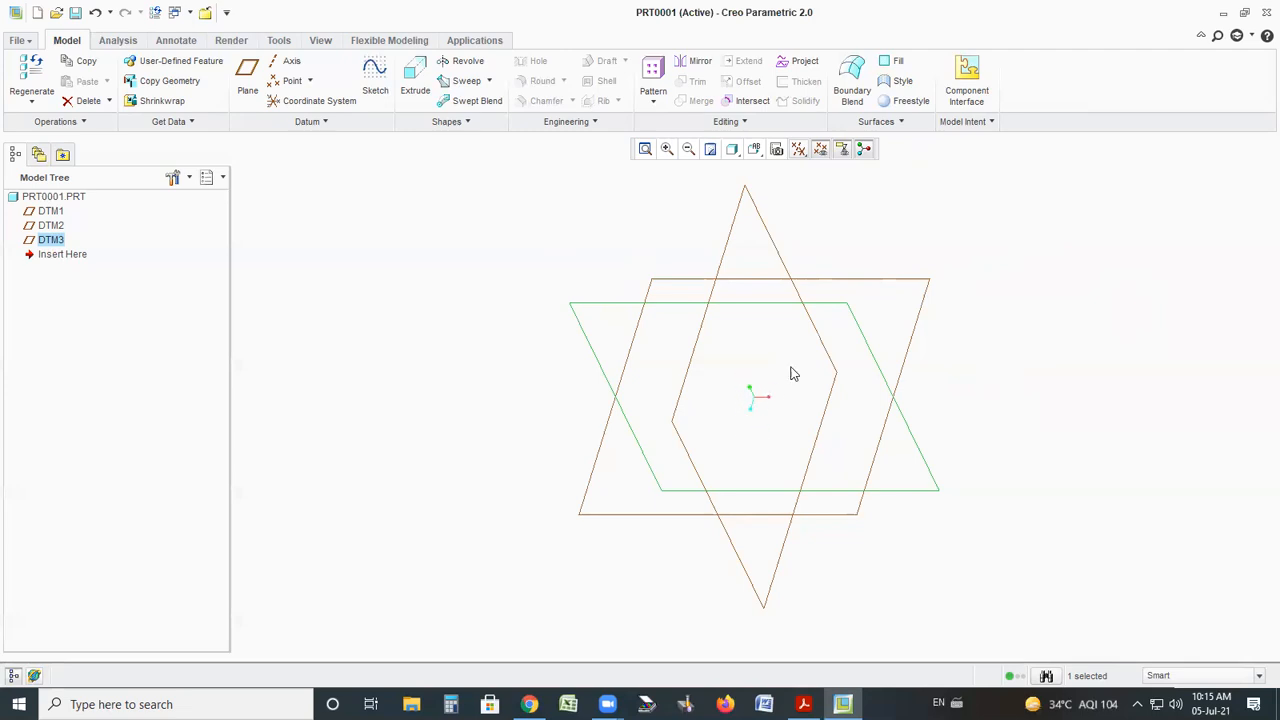
{"action": "left_click", "coordinate": [864, 149]}
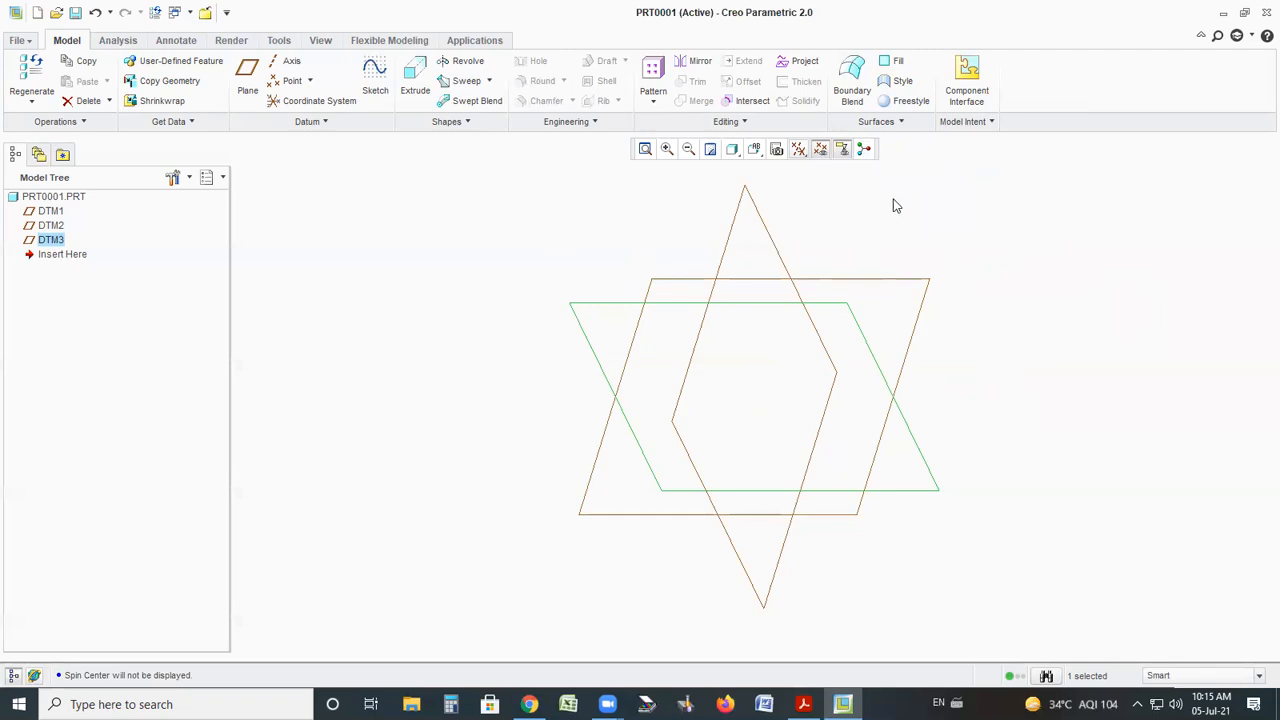
{"action": "left_click", "coordinate": [864, 149]}
{"action": "left_click", "coordinate": [842, 150]}
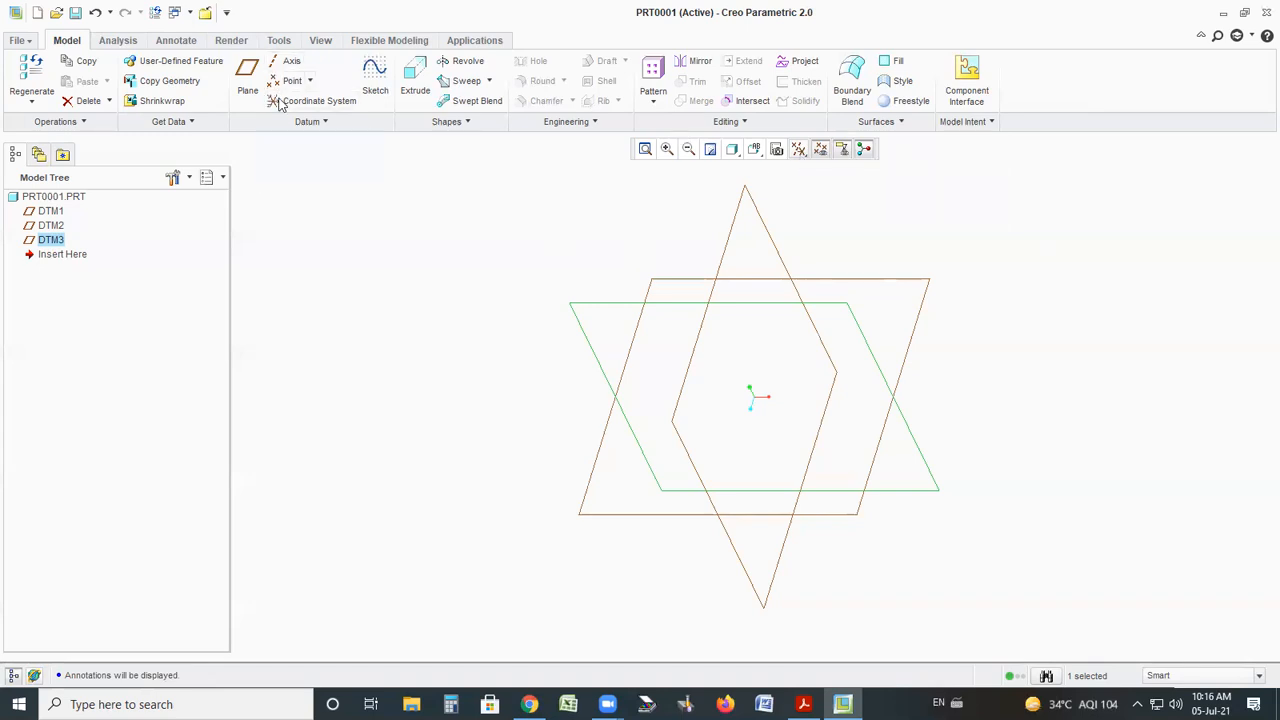
Examine the View Manager's simplified representations, the saved orientations and the available display styles without changing any of them
{"action": "left_click", "coordinate": [775, 155]}
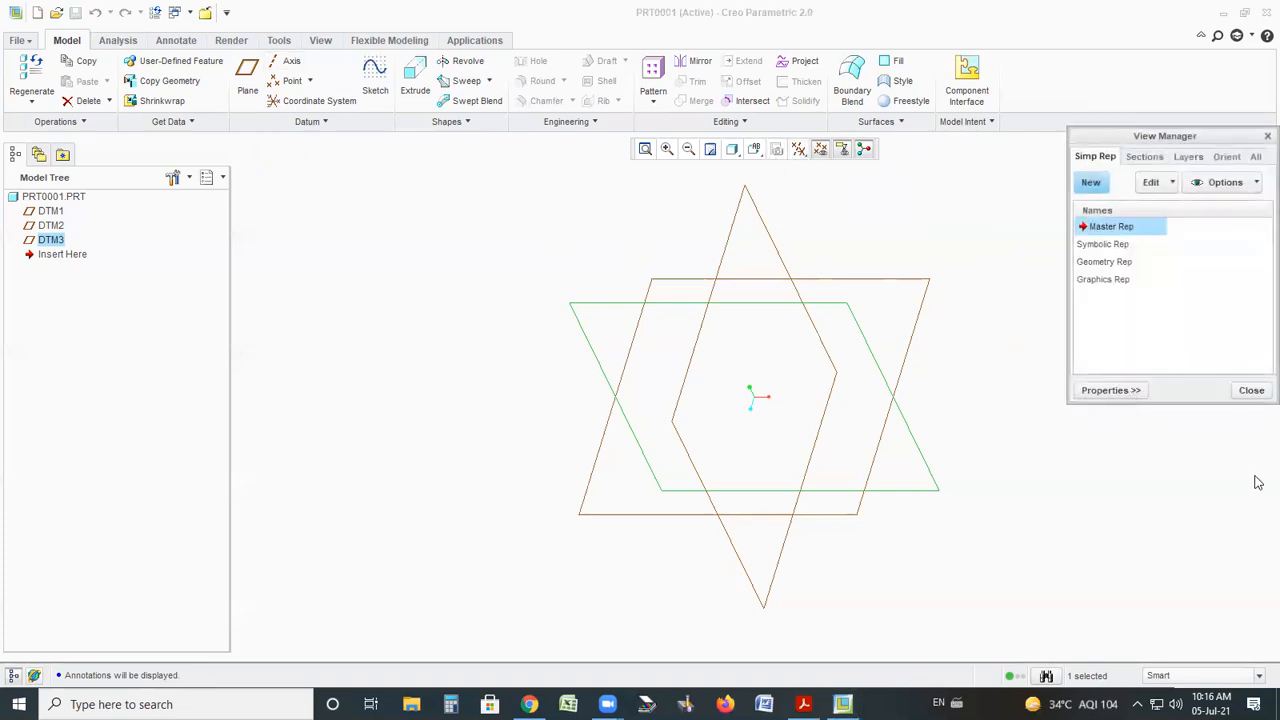
{"action": "left_click", "coordinate": [1250, 391]}
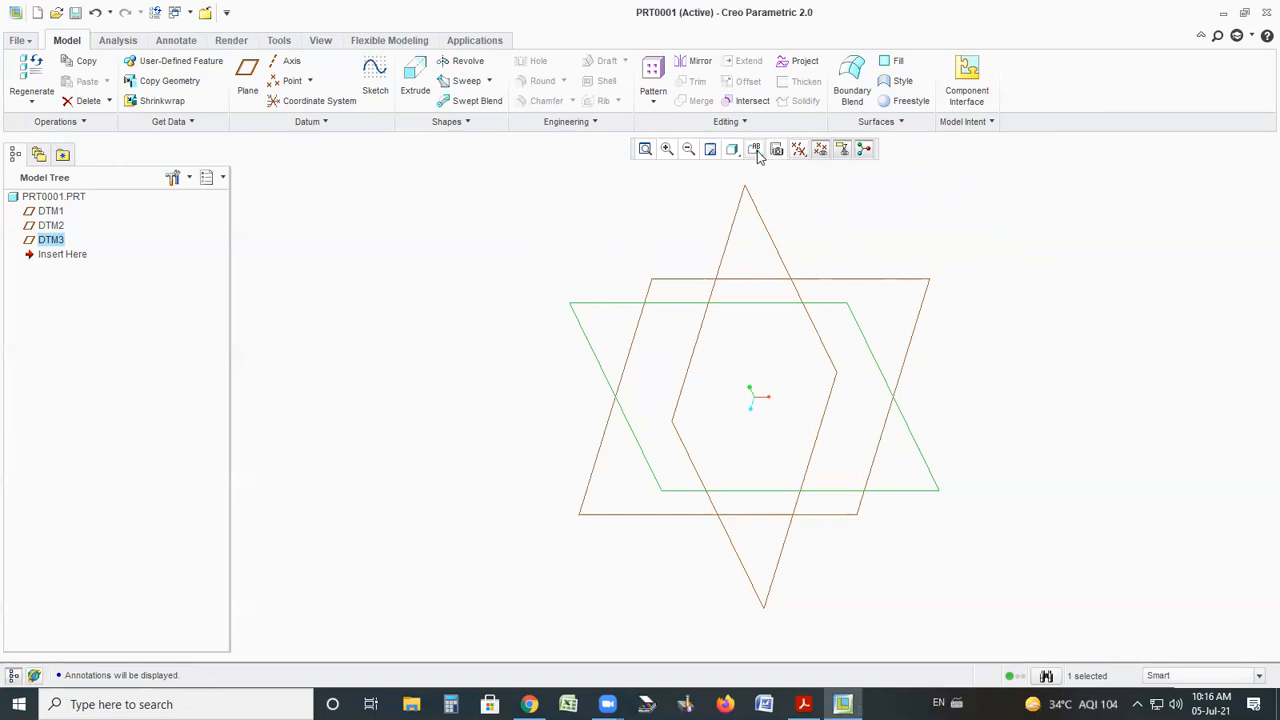
{"action": "left_click", "coordinate": [755, 150]}
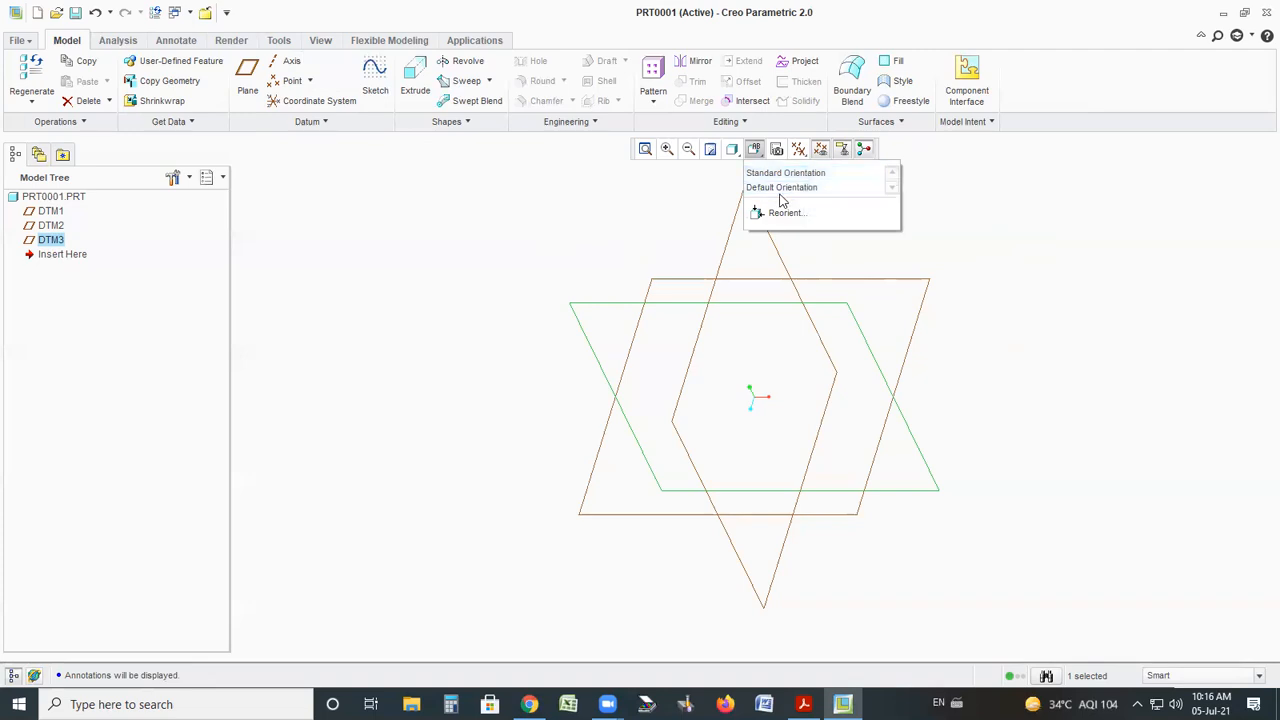
{"action": "left_click", "coordinate": [733, 152]}
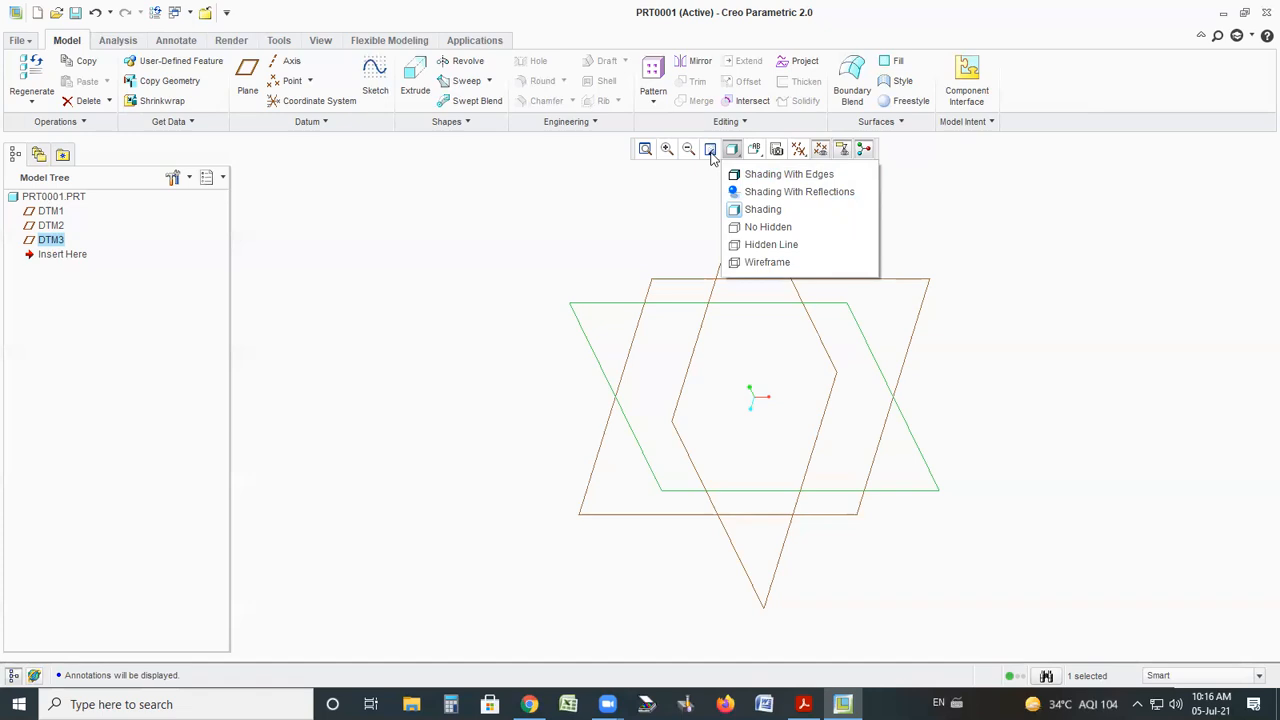
{"action": "left_click", "coordinate": [695, 192]}
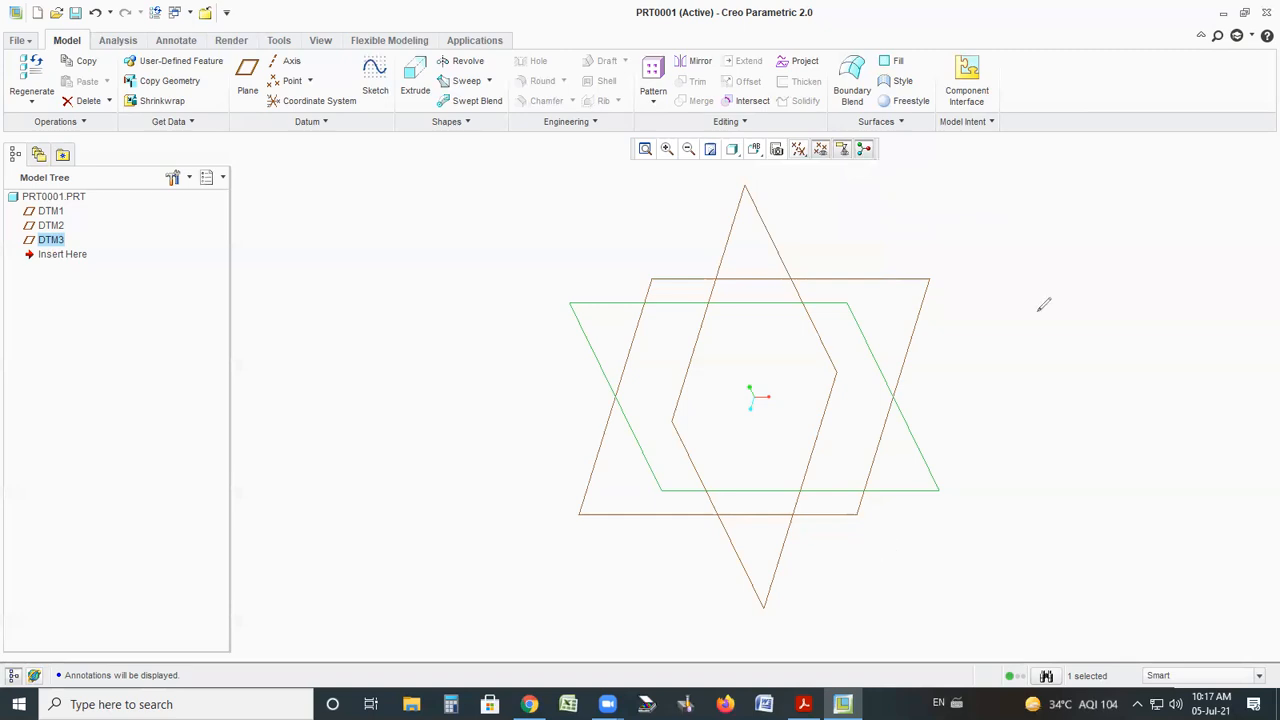
{"action": "mouse_move", "coordinate": [981, 397]}
{"action": "left_mouse_down"}
{"action": "mouse_move", "coordinate": [958, 315]}
{"action": "mouse_move", "coordinate": [985, 390]}
{"action": "left_mouse_up"}
{"action": "mouse_move", "coordinate": [1075, 309]}
{"action": "left_mouse_down"}
{"action": "mouse_move", "coordinate": [1086, 293]}
{"action": "mouse_move", "coordinate": [1115, 343]}
{"action": "left_mouse_up"}
{"action": "mouse_move", "coordinate": [1112, 291]}
{"action": "left_mouse_down"}
{"action": "mouse_move", "coordinate": [1140, 309]}
{"action": "mouse_move", "coordinate": [1168, 285]}
{"action": "mouse_move", "coordinate": [1204, 305]}
{"action": "left_mouse_up"}
{"action": "left_click", "coordinate": [1188, 245]}
{"action": "left_click_drag", "start_coordinate": [1226, 250], "coordinate": [1275, 345]}
{"action": "mouse_move", "coordinate": [1270, 360]}
{"action": "left_mouse_down"}
{"action": "mouse_move", "coordinate": [946, 304]}
{"action": "mouse_move", "coordinate": [1272, 345]}
{"action": "mouse_move", "coordinate": [1213, 362]}
{"action": "left_mouse_up"}
{"action": "key", "text": "ctrl+z"}
{"action": "key", "text": "ctrl+z"}
{"action": "key", "text": "ctrl+z"}
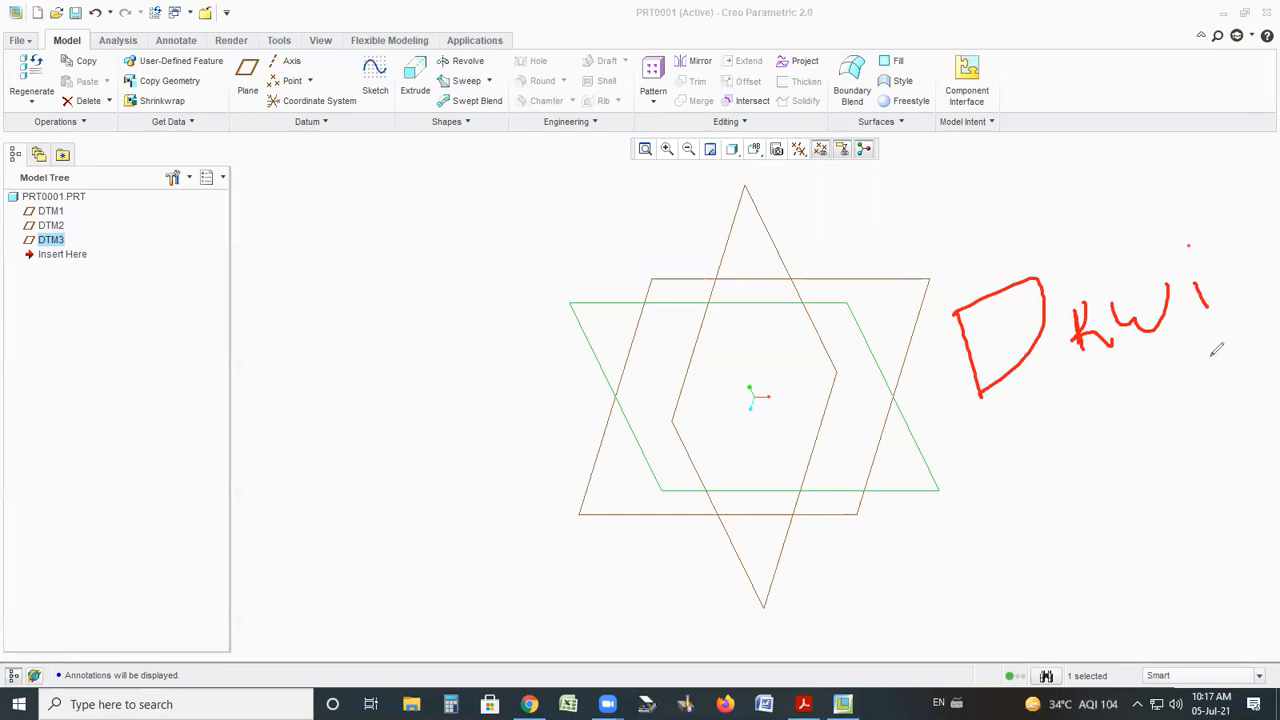
{"action": "key", "text": "ctrl+z"}
{"action": "key", "text": "ctrl+z"}
{"action": "key", "text": "ctrl+z"}
{"action": "key", "text": "ctrl+z"}
{"action": "key", "text": "ctrl+z"}
{"action": "key", "text": "ctrl+z"}
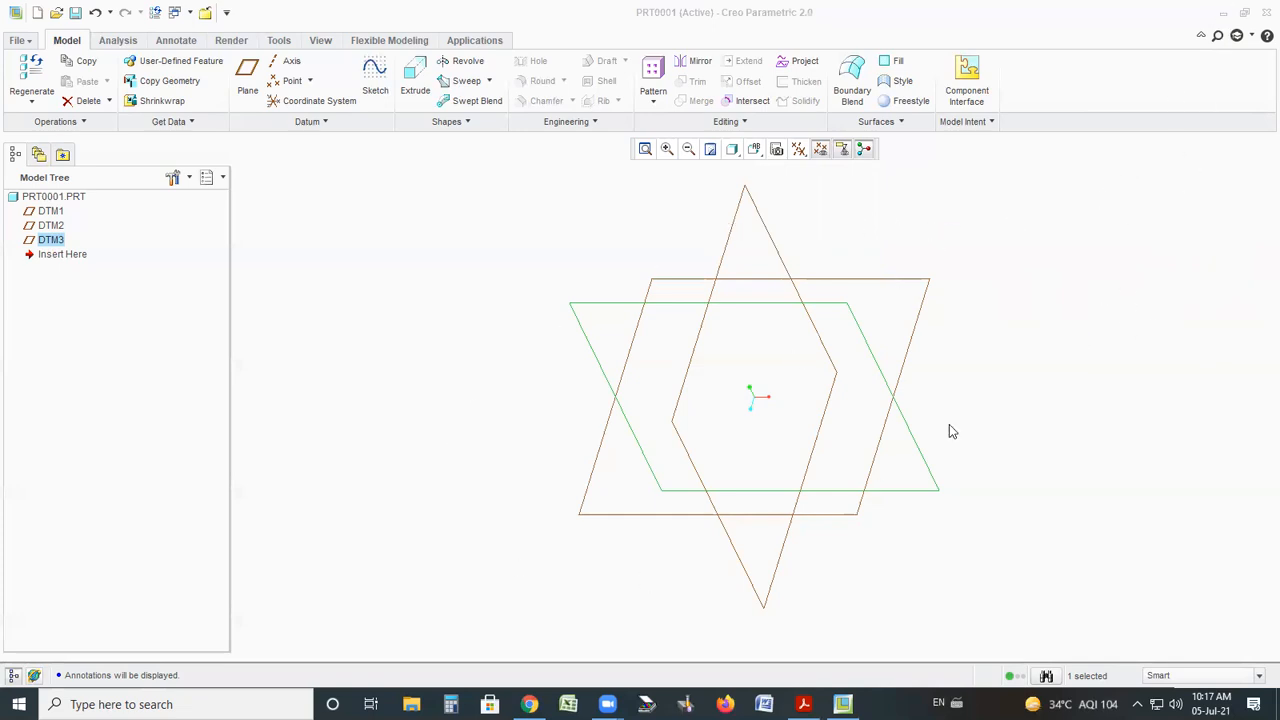
Switch to File Explorer, open the exercise sheet picture 1.jpg in IGTR PC's AUTOCAD 3D folder, and examine its first two dimensioned block drawings
{"action": "left_click", "coordinate": [1222, 12]}
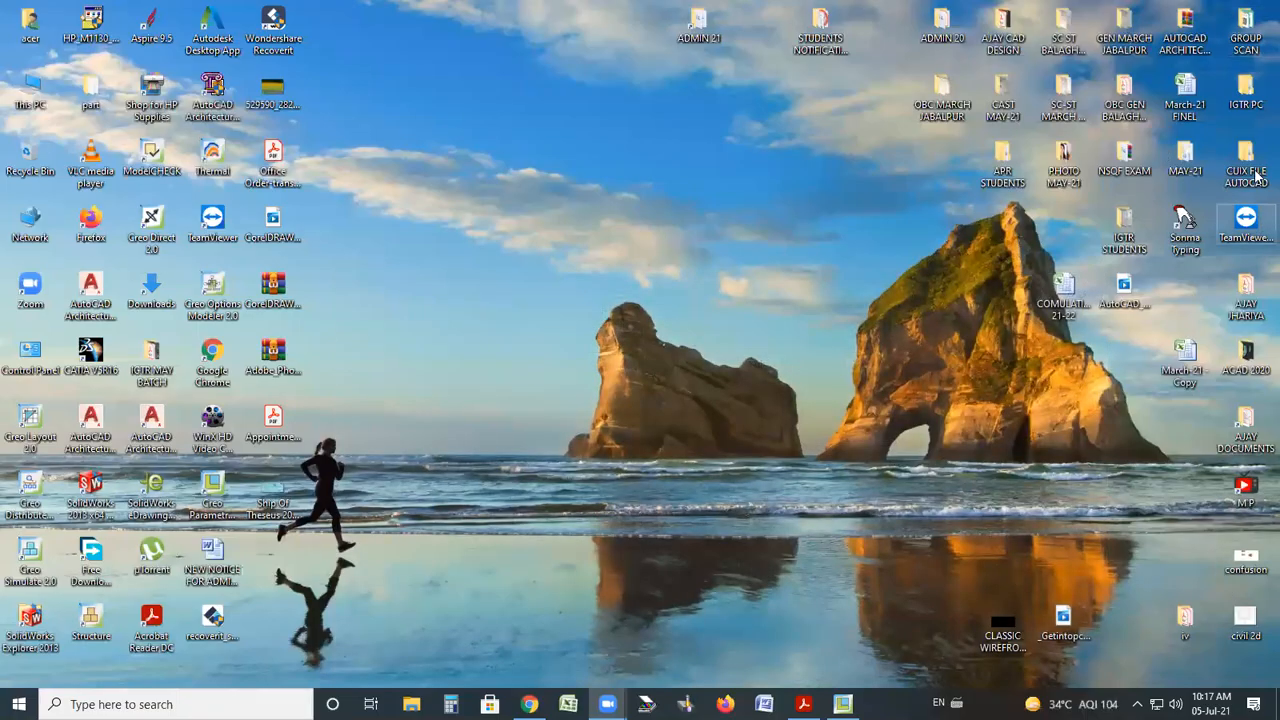
{"action": "double_click", "coordinate": [1245, 92]}
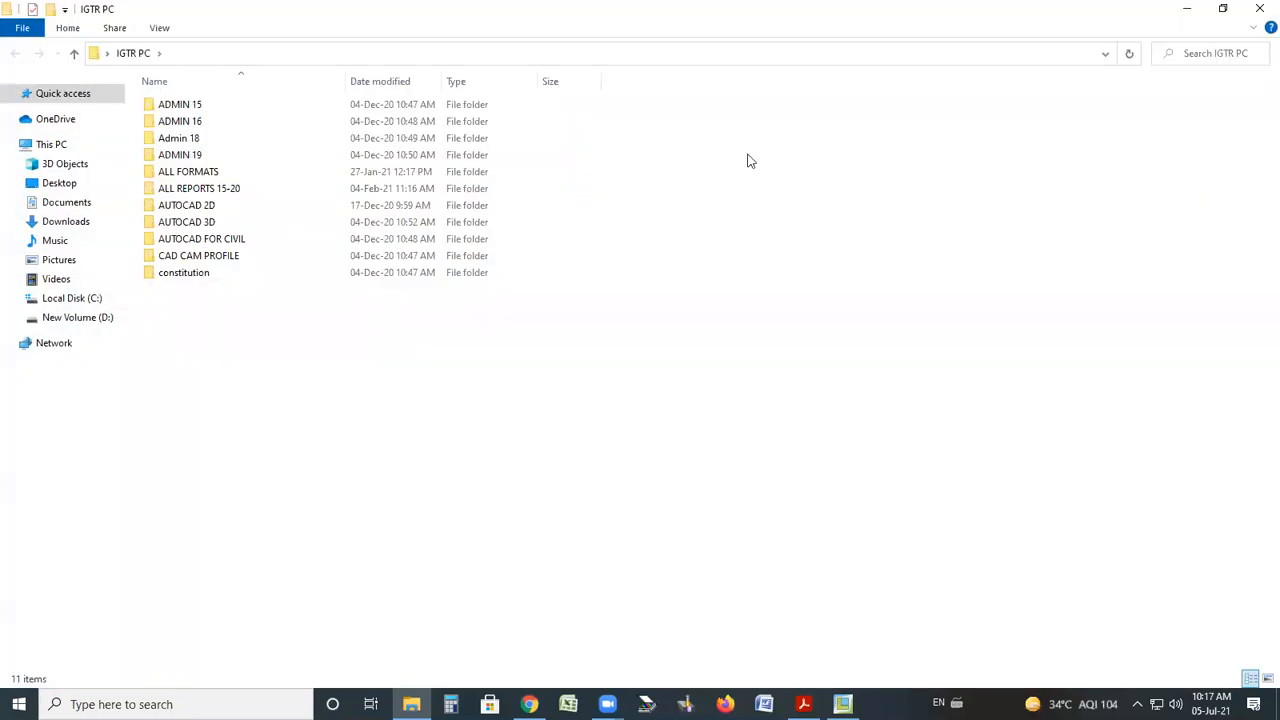
{"action": "double_click", "coordinate": [256, 205]}
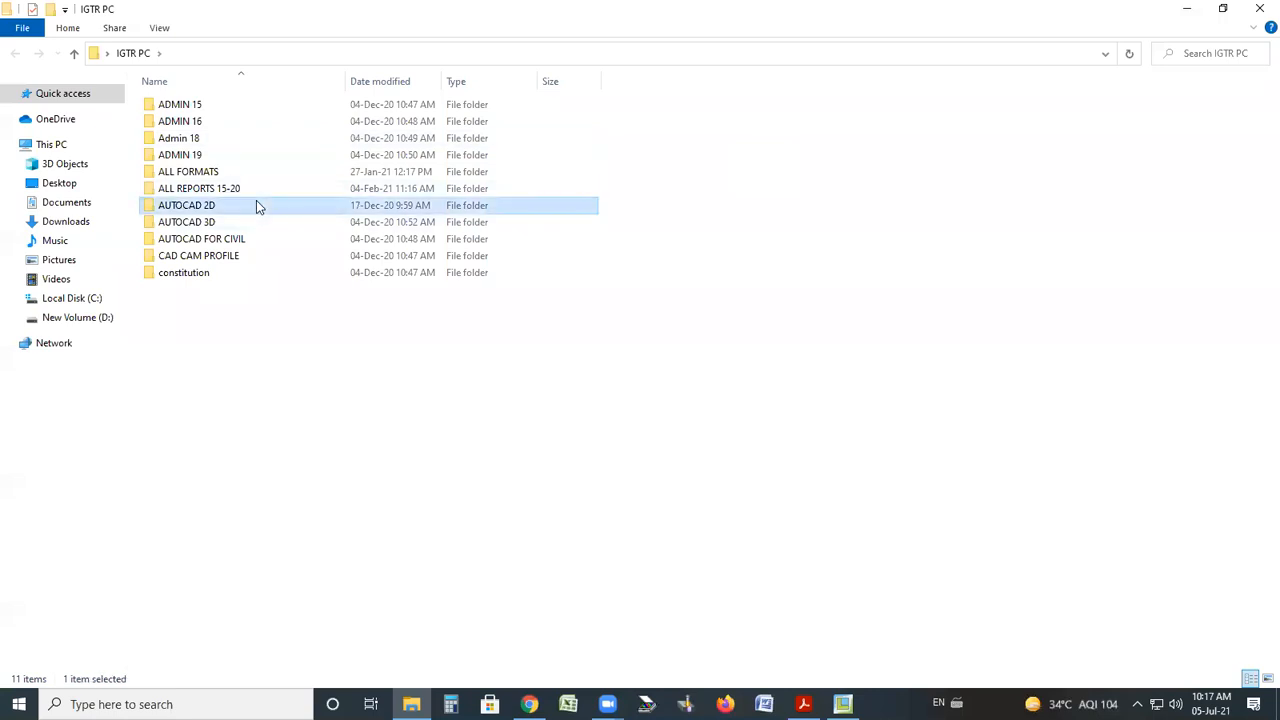
{"action": "left_click", "coordinate": [131, 53]}
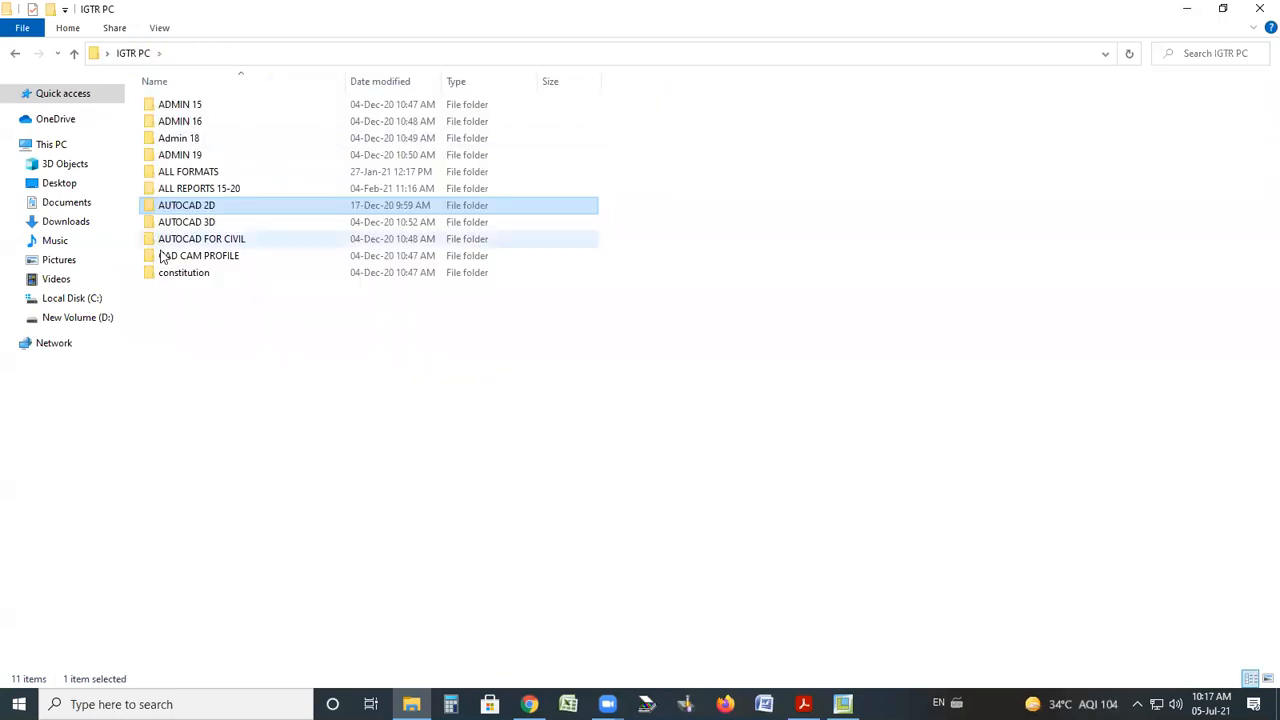
{"action": "double_click", "coordinate": [222, 222]}
{"action": "left_click", "coordinate": [233, 121]}
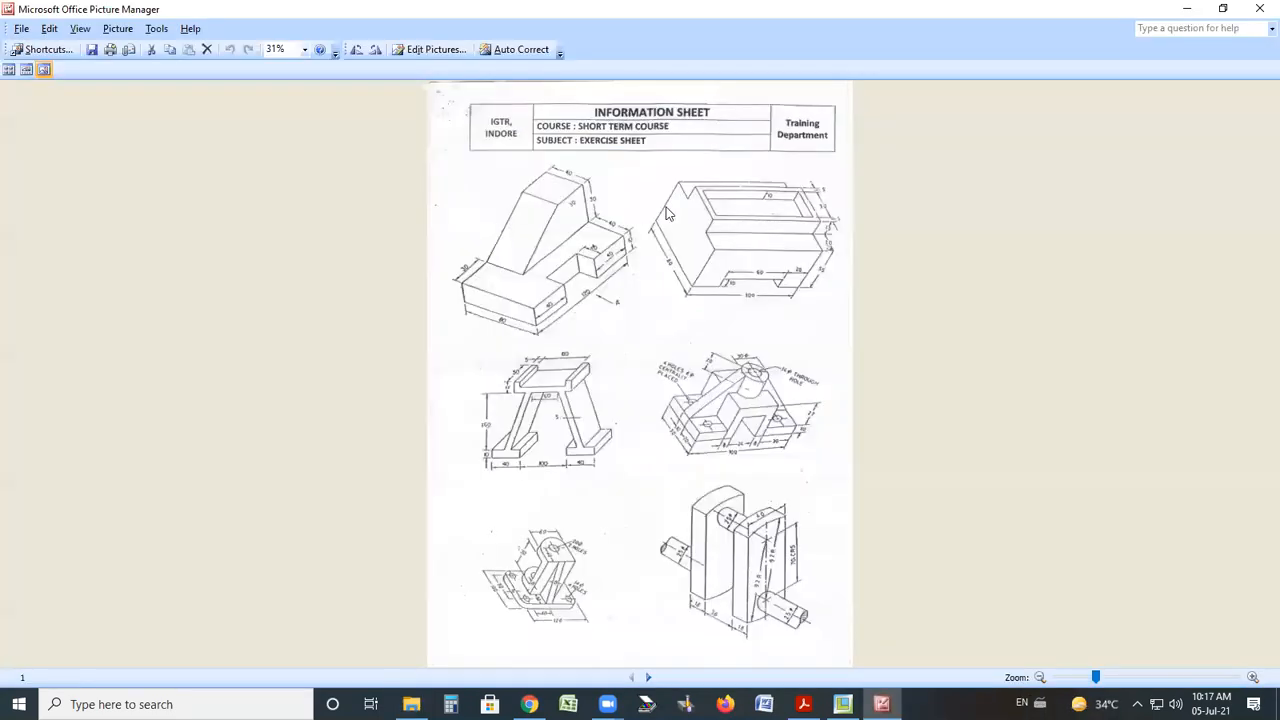
{"action": "scroll", "coordinate": [751, 335], "scroll_direction": "up", "scroll_amount": 5, "text": "ctrl"}
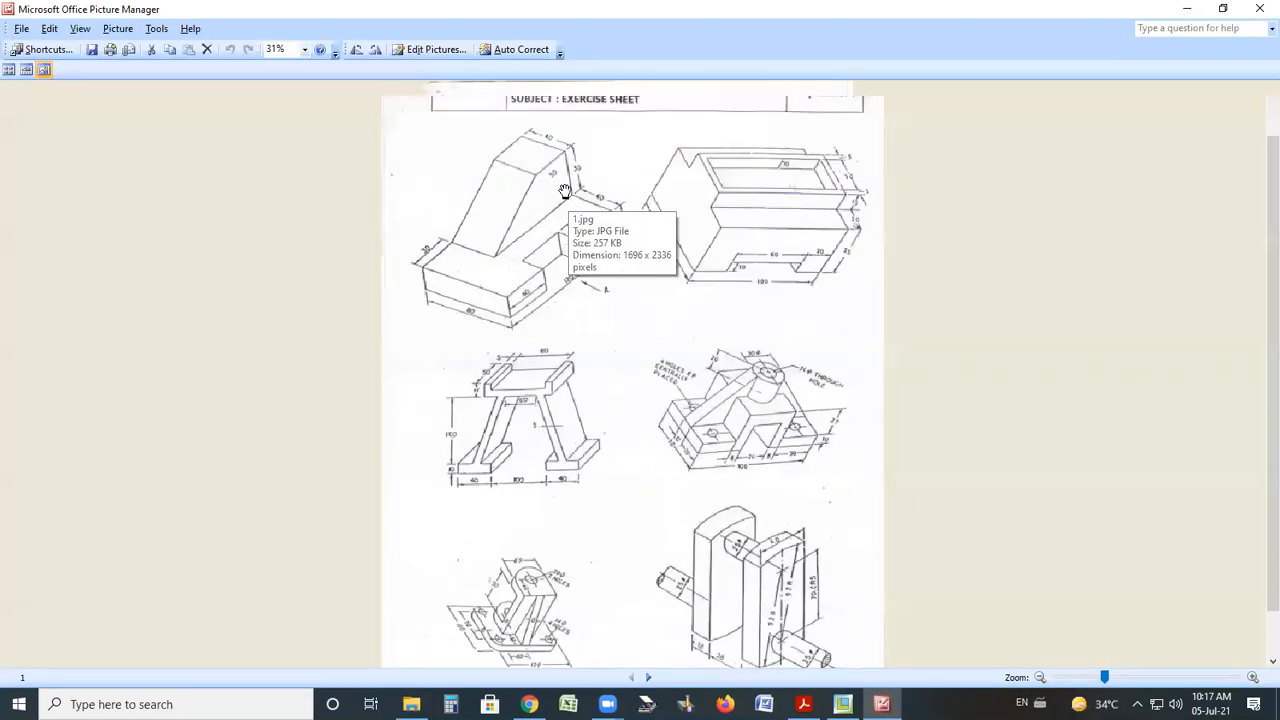
{"action": "scroll", "coordinate": [610, 328], "scroll_direction": "up", "scroll_amount": 1, "text": "ctrl"}
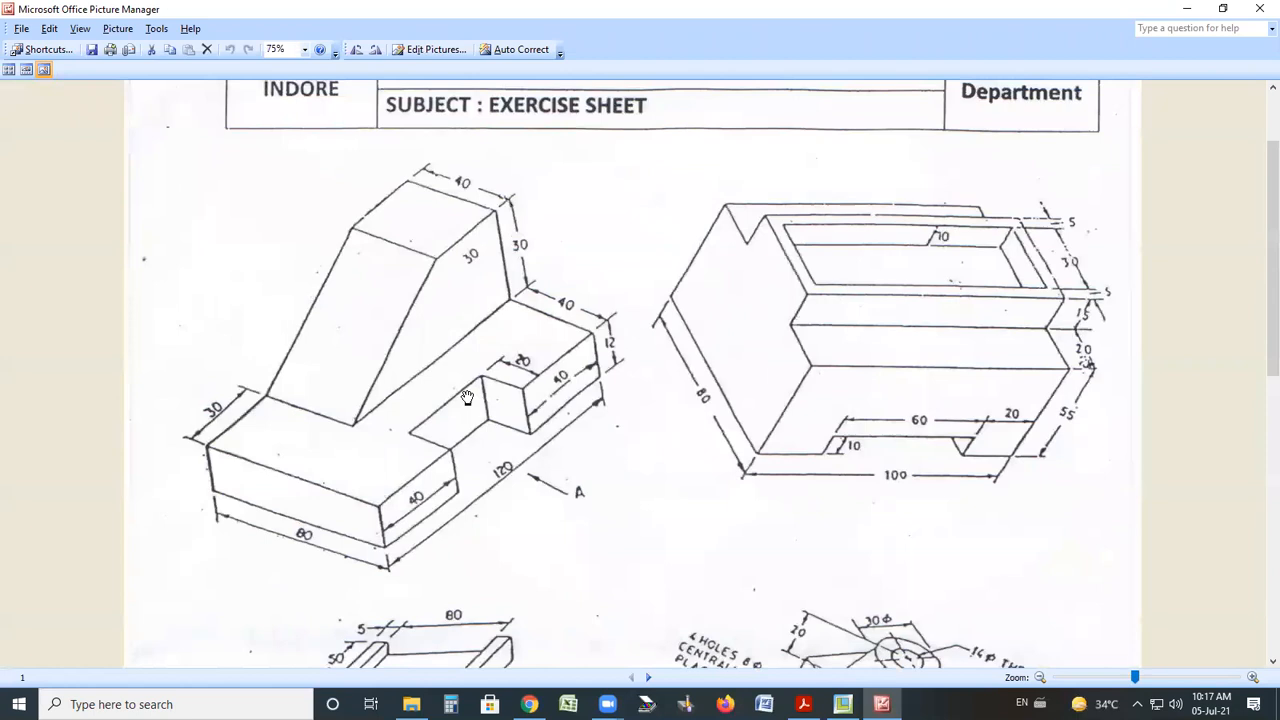
{"action": "scroll", "coordinate": [829, 538], "scroll_direction": "down", "scroll_amount": 1}
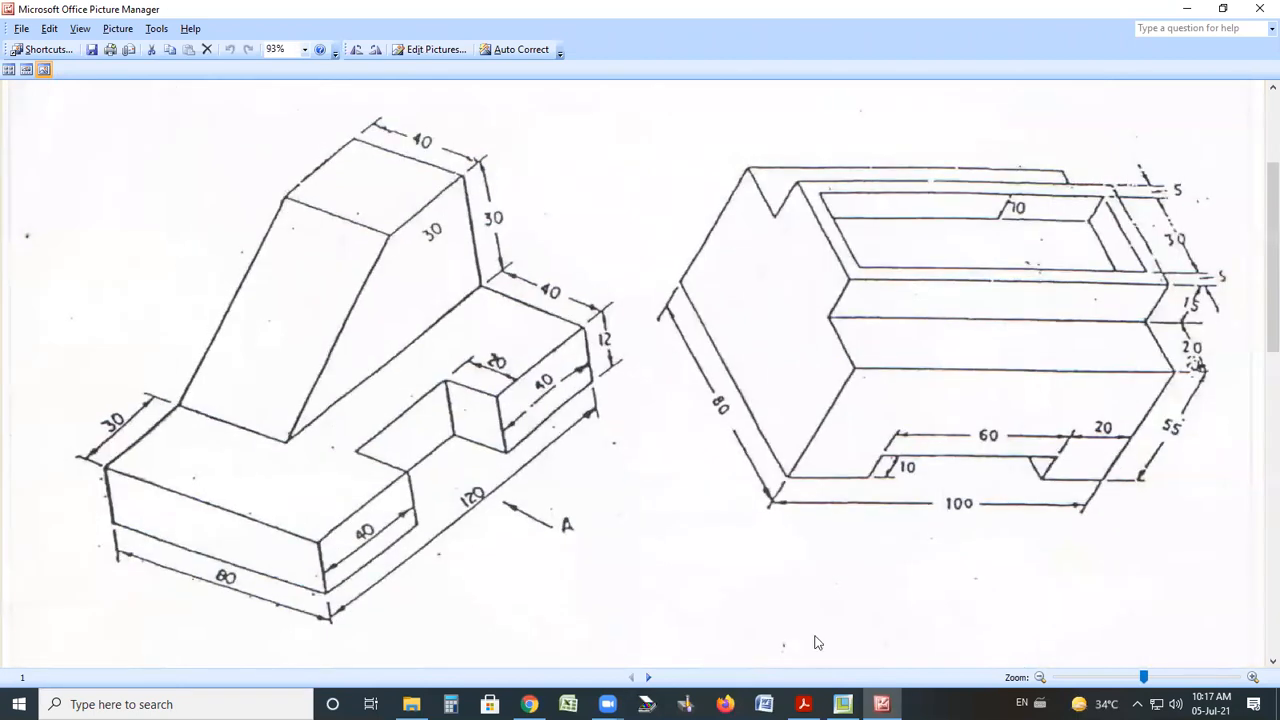
{"action": "mouse_move", "coordinate": [390, 66]}
{"action": "left_mouse_down"}
{"action": "mouse_move", "coordinate": [86, 614]}
{"action": "mouse_move", "coordinate": [686, 586]}
{"action": "mouse_move", "coordinate": [388, 55]}
{"action": "mouse_move", "coordinate": [450, 60]}
{"action": "left_mouse_up"}
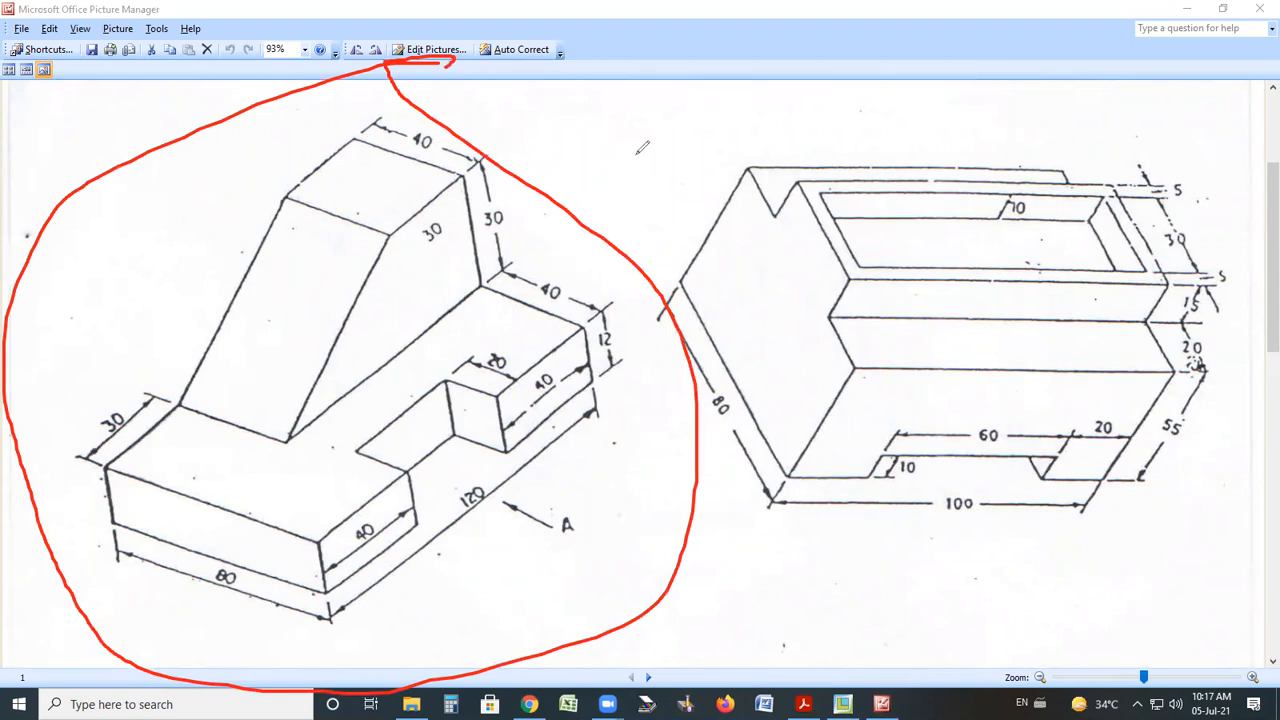
{"action": "left_click_drag", "start_coordinate": [788, 178], "coordinate": [841, 290]}
{"action": "left_click_drag", "start_coordinate": [742, 208], "coordinate": [853, 134]}
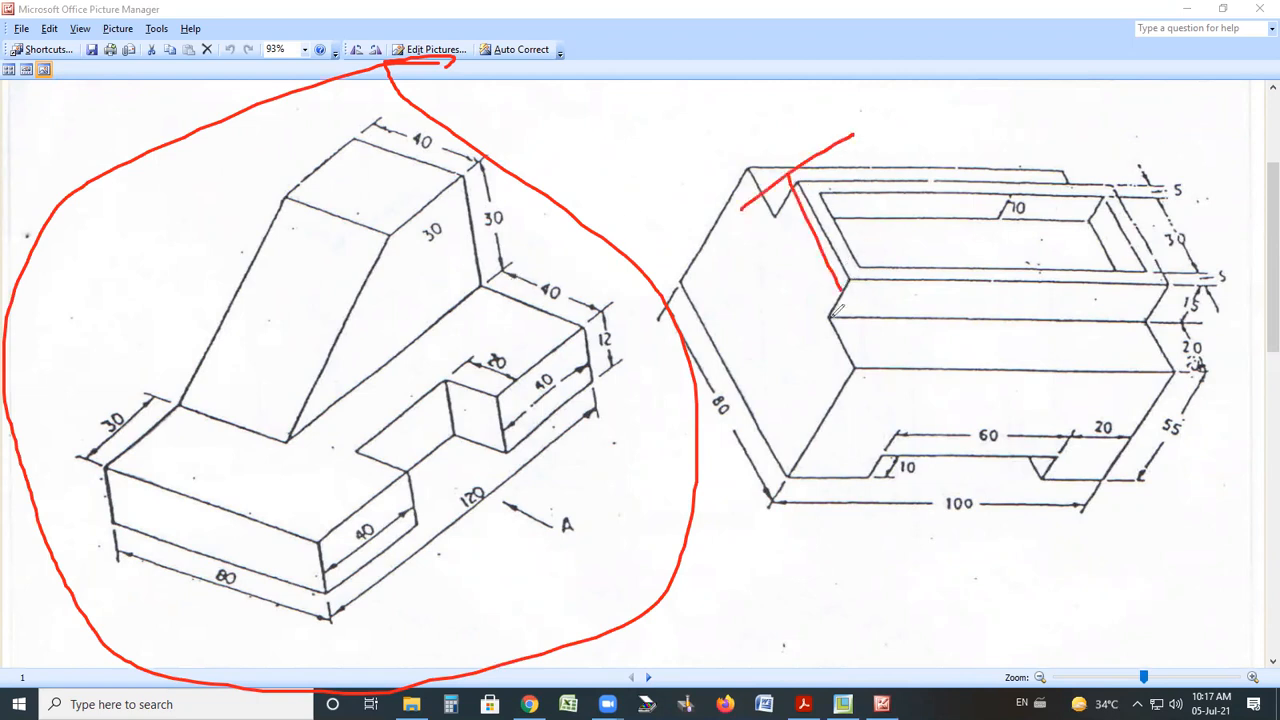
{"action": "mouse_move", "coordinate": [800, 178]}
{"action": "left_mouse_down"}
{"action": "mouse_move", "coordinate": [900, 266]}
{"action": "mouse_move", "coordinate": [856, 236]}
{"action": "mouse_move", "coordinate": [934, 236]}
{"action": "left_mouse_up"}
{"action": "left_click_drag", "start_coordinate": [944, 198], "coordinate": [1095, 340]}
{"action": "mouse_move", "coordinate": [1132, 255]}
{"action": "left_mouse_down"}
{"action": "mouse_move", "coordinate": [828, 420]}
{"action": "mouse_move", "coordinate": [804, 122]}
{"action": "mouse_move", "coordinate": [1093, 340]}
{"action": "left_mouse_up"}
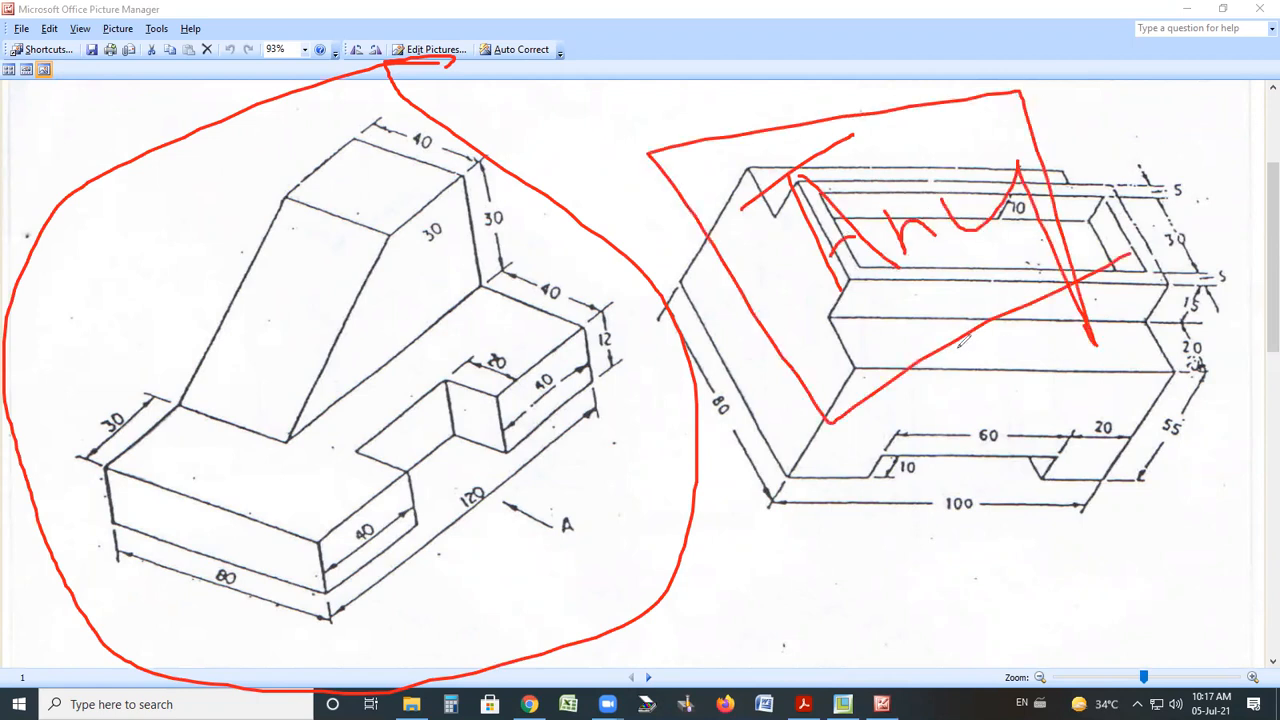
{"action": "key", "text": "ctrl+z"}
{"action": "key", "text": "ctrl+z"}
{"action": "key", "text": "ctrl+z"}
{"action": "key", "text": "ctrl+z"}
{"action": "key", "text": "ctrl+z"}
{"action": "key", "text": "ctrl+z"}
{"action": "key", "text": "ctrl+z"}
{"action": "key", "text": "ctrl+z"}
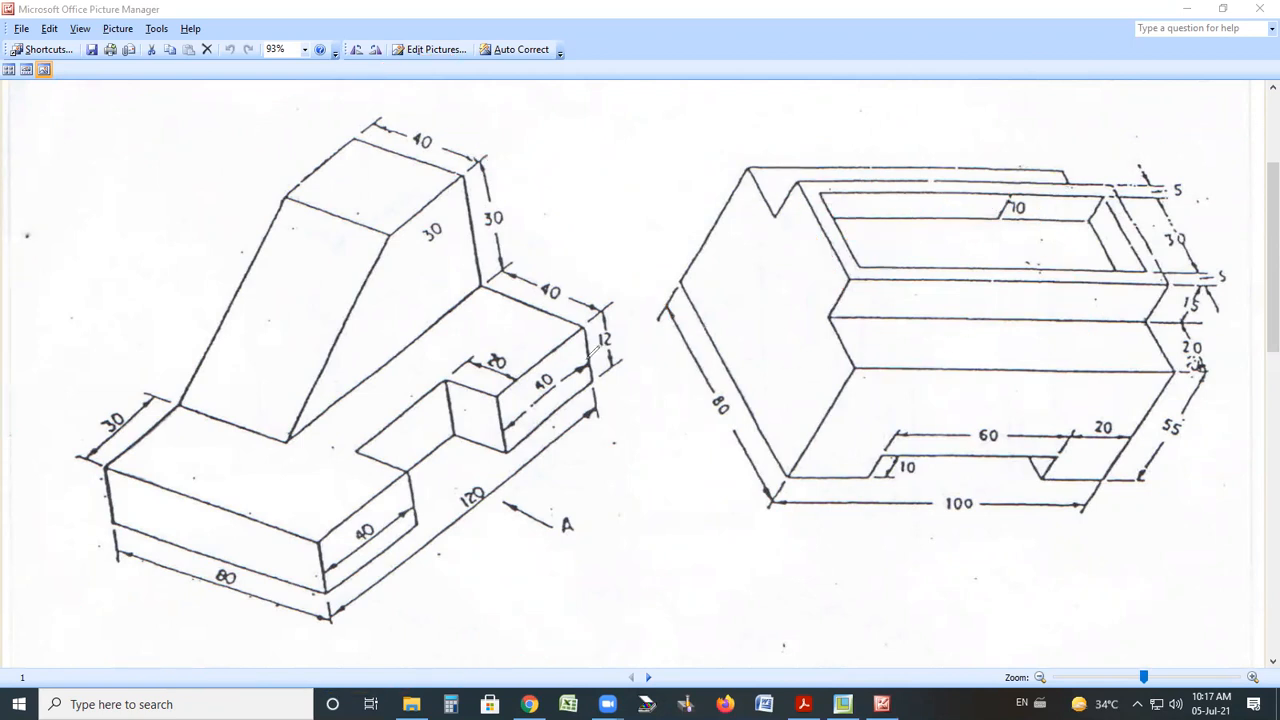
{"action": "mouse_move", "coordinate": [506, 88]}
{"action": "left_mouse_down"}
{"action": "mouse_move", "coordinate": [240, 130]}
{"action": "mouse_move", "coordinate": [127, 368]}
{"action": "mouse_move", "coordinate": [272, 660]}
{"action": "left_mouse_up"}
{"action": "mouse_move", "coordinate": [355, 656]}
{"action": "left_mouse_down"}
{"action": "mouse_move", "coordinate": [666, 318]}
{"action": "mouse_move", "coordinate": [484, 107]}
{"action": "left_mouse_up"}
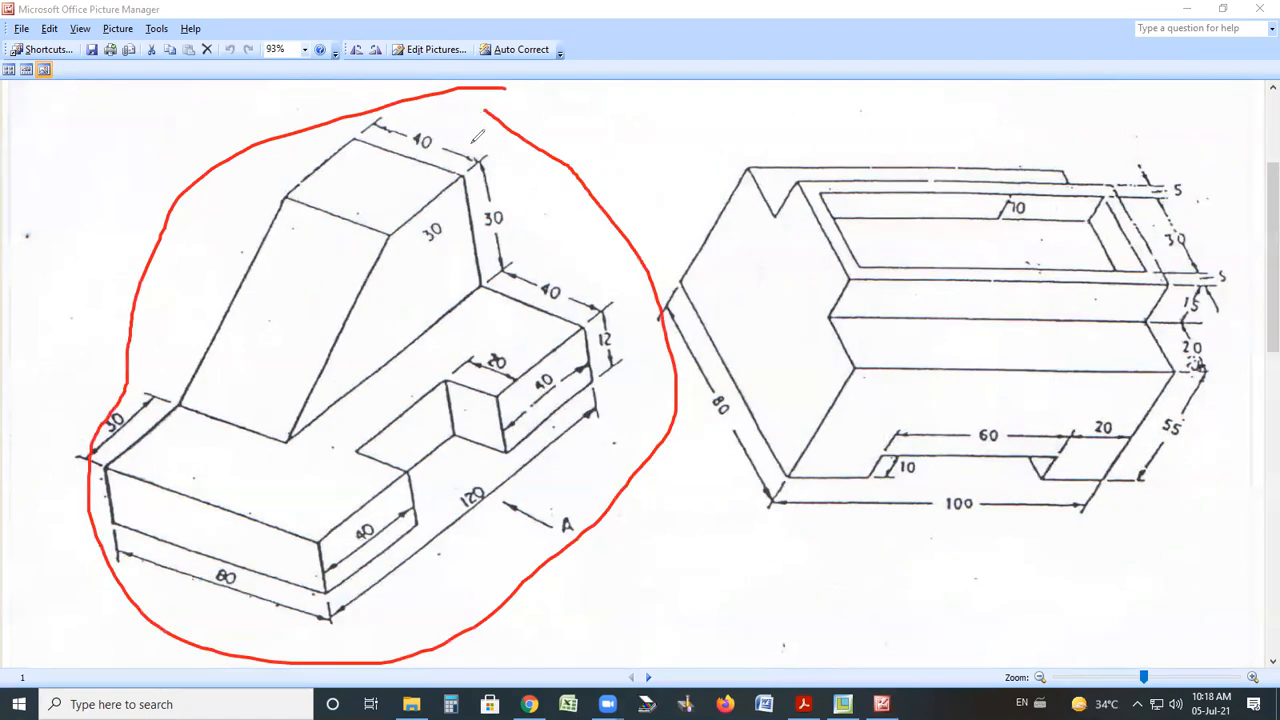
{"action": "mouse_move", "coordinate": [364, 78]}
{"action": "left_mouse_down"}
{"action": "mouse_move", "coordinate": [388, 190]}
{"action": "mouse_move", "coordinate": [381, 219]}
{"action": "left_mouse_up"}
{"action": "mouse_move", "coordinate": [638, 418]}
{"action": "left_mouse_down"}
{"action": "mouse_move", "coordinate": [562, 378]}
{"action": "mouse_move", "coordinate": [556, 406]}
{"action": "left_mouse_up"}
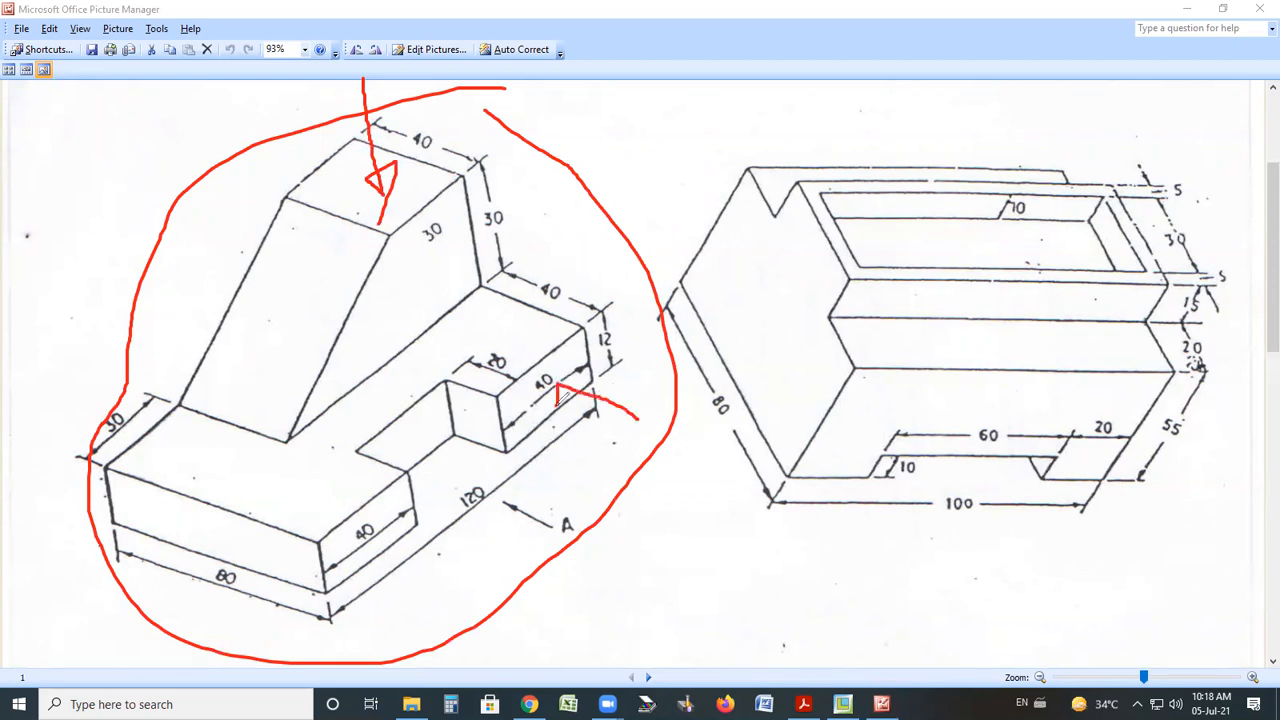
{"action": "left_click", "coordinate": [189, 599]}
{"action": "mouse_move", "coordinate": [210, 567]}
{"action": "left_mouse_down"}
{"action": "mouse_move", "coordinate": [228, 538]}
{"action": "mouse_move", "coordinate": [238, 547]}
{"action": "mouse_move", "coordinate": [190, 548]}
{"action": "left_mouse_up"}
{"action": "mouse_move", "coordinate": [773, 196]}
{"action": "left_mouse_down"}
{"action": "mouse_move", "coordinate": [762, 168]}
{"action": "mouse_move", "coordinate": [895, 180]}
{"action": "mouse_move", "coordinate": [1025, 276]}
{"action": "left_mouse_up"}
{"action": "mouse_move", "coordinate": [846, 383]}
{"action": "left_mouse_down"}
{"action": "mouse_move", "coordinate": [870, 362]}
{"action": "mouse_move", "coordinate": [904, 410]}
{"action": "left_mouse_up"}
{"action": "mouse_move", "coordinate": [963, 360]}
{"action": "left_mouse_down"}
{"action": "mouse_move", "coordinate": [968, 402]}
{"action": "mouse_move", "coordinate": [1048, 402]}
{"action": "left_mouse_up"}
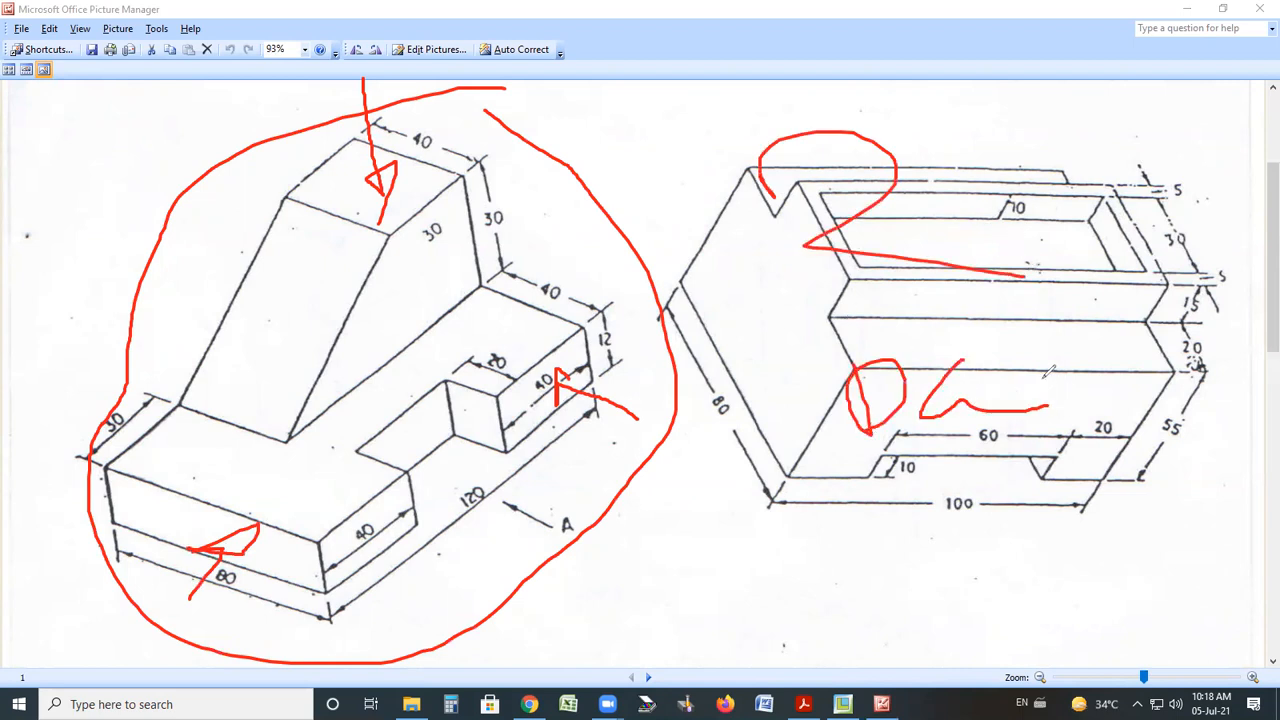
{"action": "key", "text": "ctrl+z"}
{"action": "key", "text": "ctrl+z"}
{"action": "key", "text": "ctrl+z"}
{"action": "key", "text": "ctrl+z"}
{"action": "key", "text": "ctrl+z"}
{"action": "key", "text": "ctrl+z"}
{"action": "key", "text": "ctrl+z"}
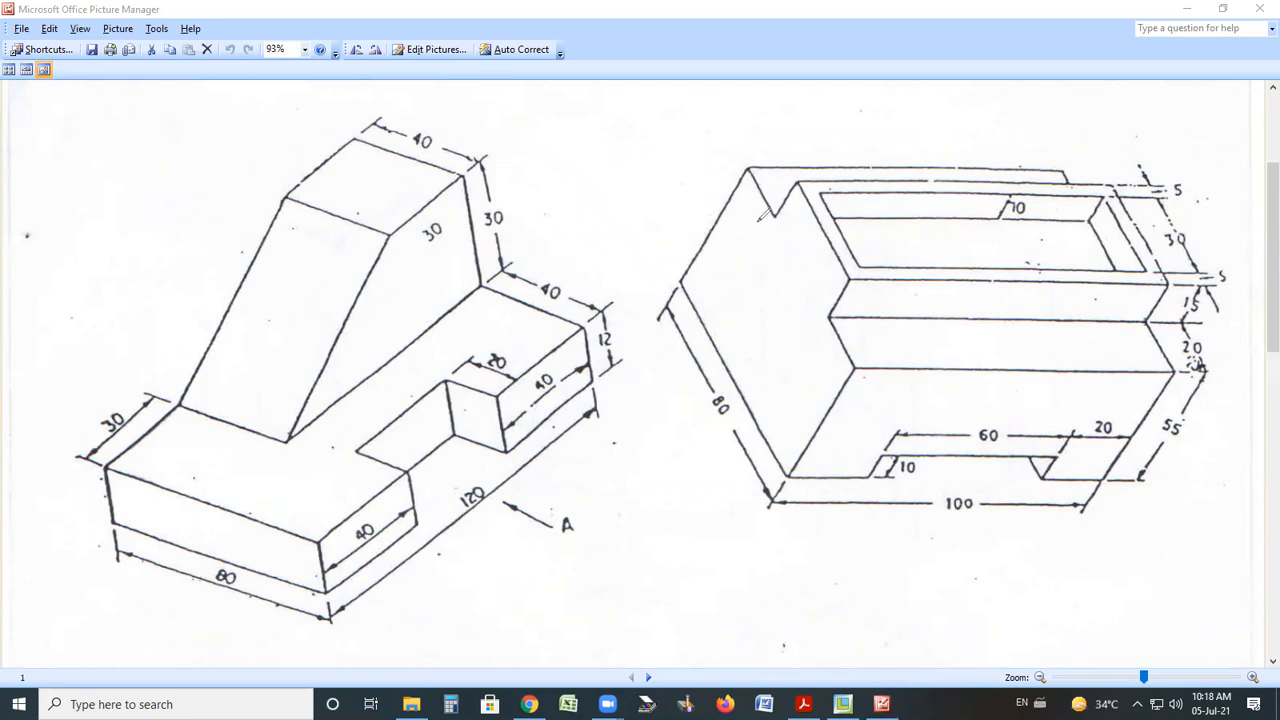
{"action": "mouse_move", "coordinate": [295, 474]}
{"action": "left_mouse_down"}
{"action": "mouse_move", "coordinate": [302, 492]}
{"action": "mouse_move", "coordinate": [535, 350]}
{"action": "left_mouse_up"}
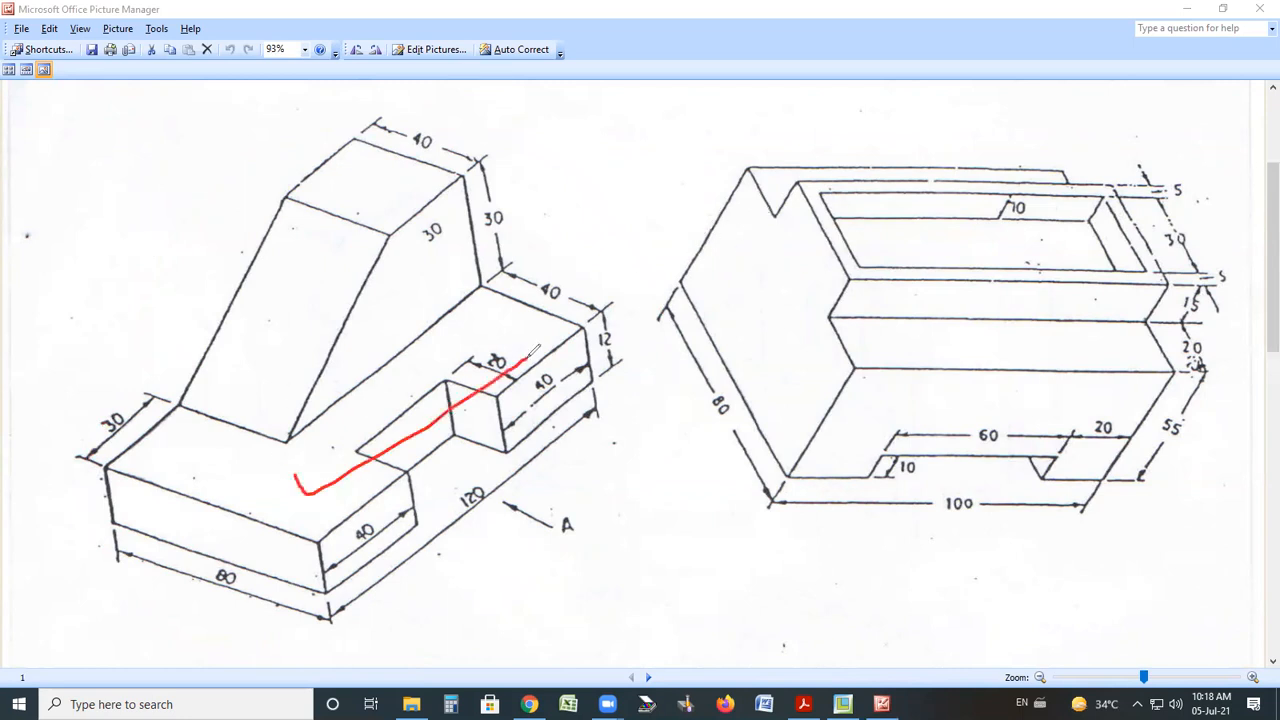
{"action": "key", "text": "ctrl+z"}
{"action": "mouse_move", "coordinate": [182, 448]}
{"action": "left_mouse_down"}
{"action": "mouse_move", "coordinate": [290, 518]}
{"action": "mouse_move", "coordinate": [312, 502]}
{"action": "left_mouse_up"}
{"action": "mouse_move", "coordinate": [356, 446]}
{"action": "left_mouse_down"}
{"action": "mouse_move", "coordinate": [482, 330]}
{"action": "mouse_move", "coordinate": [516, 358]}
{"action": "left_mouse_up"}
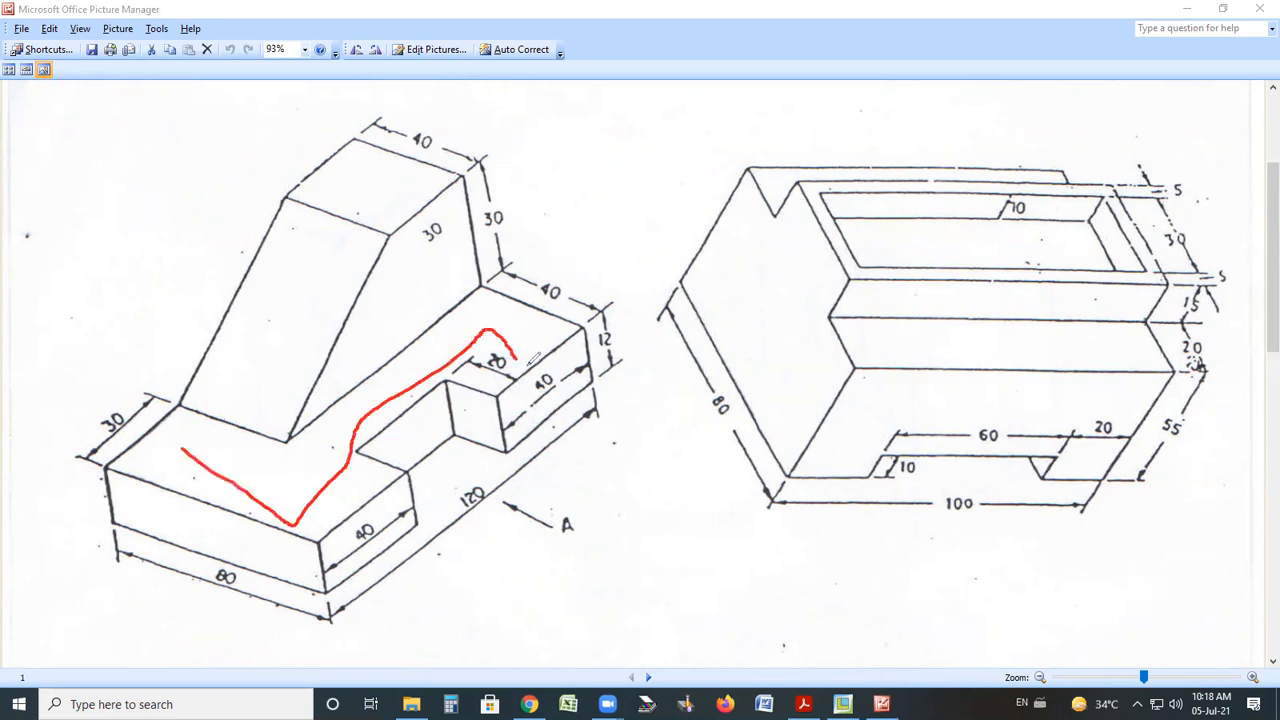
{"action": "mouse_move", "coordinate": [537, 230]}
{"action": "left_mouse_down"}
{"action": "mouse_move", "coordinate": [540, 345]}
{"action": "mouse_move", "coordinate": [556, 310]}
{"action": "mouse_move", "coordinate": [549, 342]}
{"action": "left_mouse_up"}
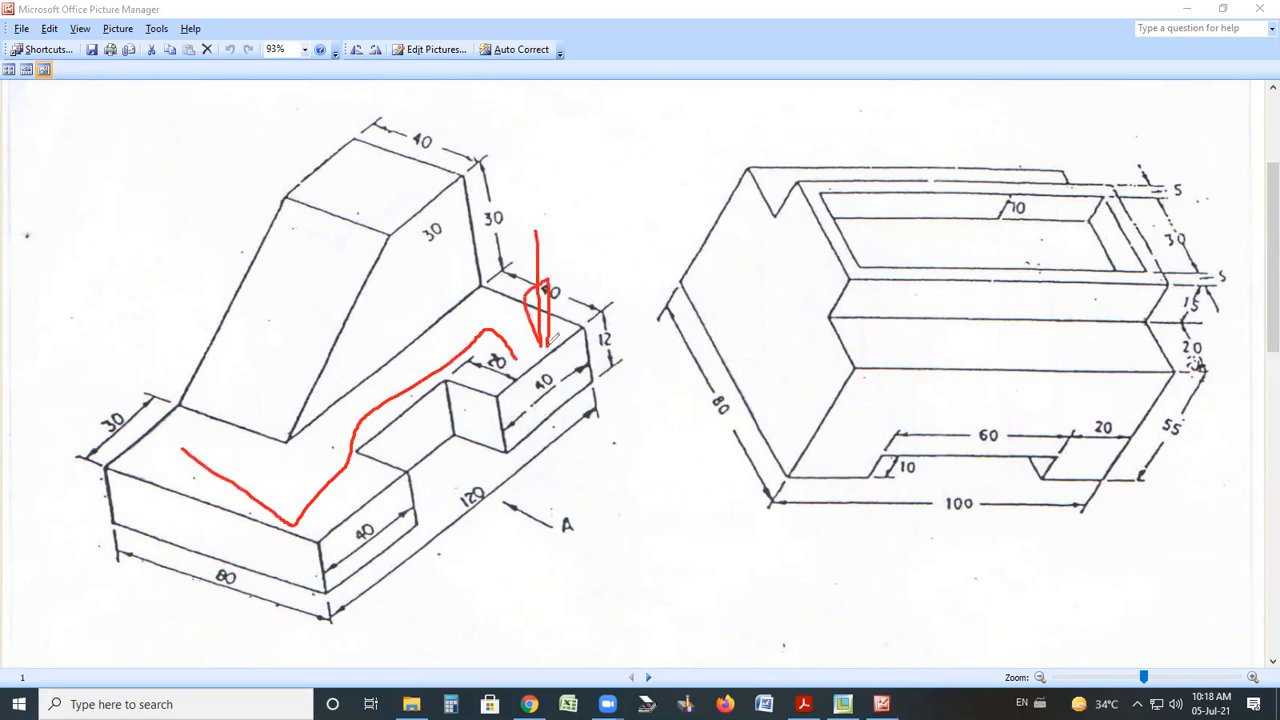
{"action": "key", "text": "ctrl+z"}
{"action": "key", "text": "ctrl+z"}
{"action": "left_click_drag", "start_coordinate": [549, 159], "coordinate": [541, 185]}
{"action": "mouse_move", "coordinate": [537, 241]}
{"action": "left_mouse_down"}
{"action": "mouse_move", "coordinate": [518, 352]}
{"action": "mouse_move", "coordinate": [546, 305]}
{"action": "mouse_move", "coordinate": [525, 356]}
{"action": "mouse_move", "coordinate": [508, 268]}
{"action": "mouse_move", "coordinate": [535, 288]}
{"action": "mouse_move", "coordinate": [536, 343]}
{"action": "left_mouse_up"}
{"action": "mouse_move", "coordinate": [186, 431]}
{"action": "left_mouse_down"}
{"action": "mouse_move", "coordinate": [340, 425]}
{"action": "mouse_move", "coordinate": [455, 335]}
{"action": "mouse_move", "coordinate": [522, 352]}
{"action": "left_mouse_up"}
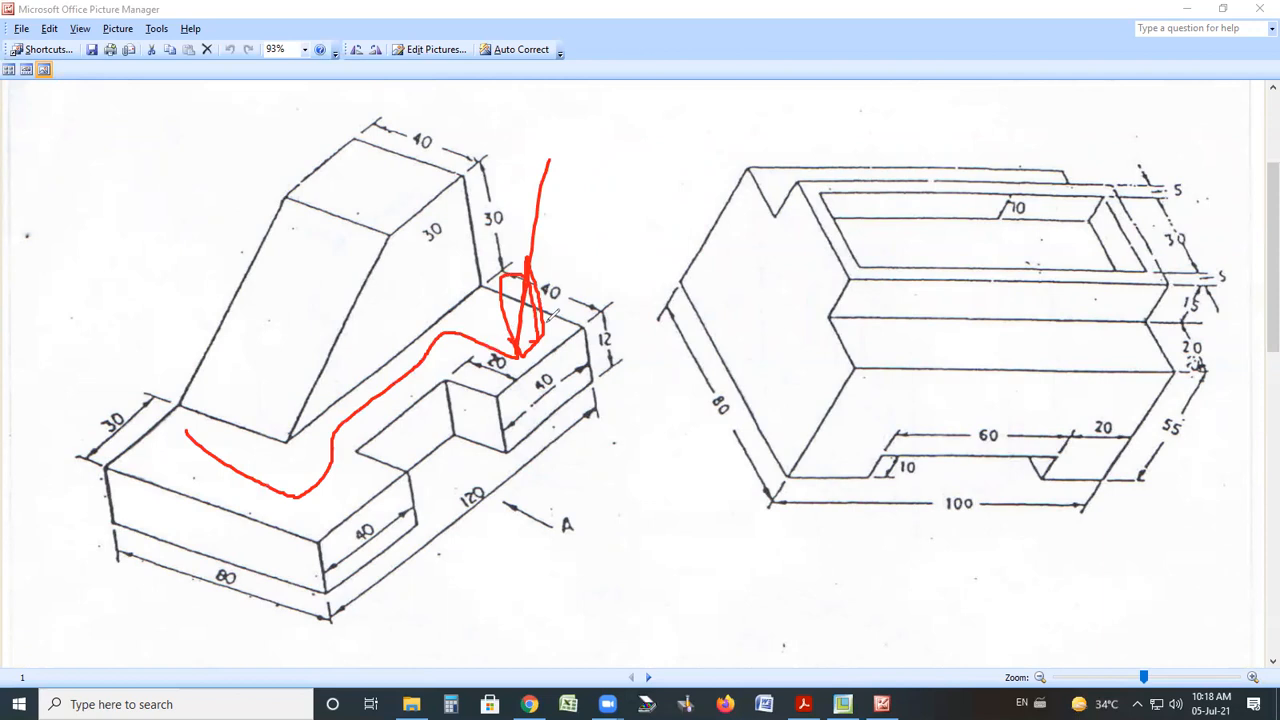
{"action": "key", "text": "ctrl+z"}
{"action": "key", "text": "ctrl+z"}
Switch back to Creo Parametric and highlight datum planes DTM2 and DTM1 to compare their orientations
{"action": "key", "text": "Escape"}
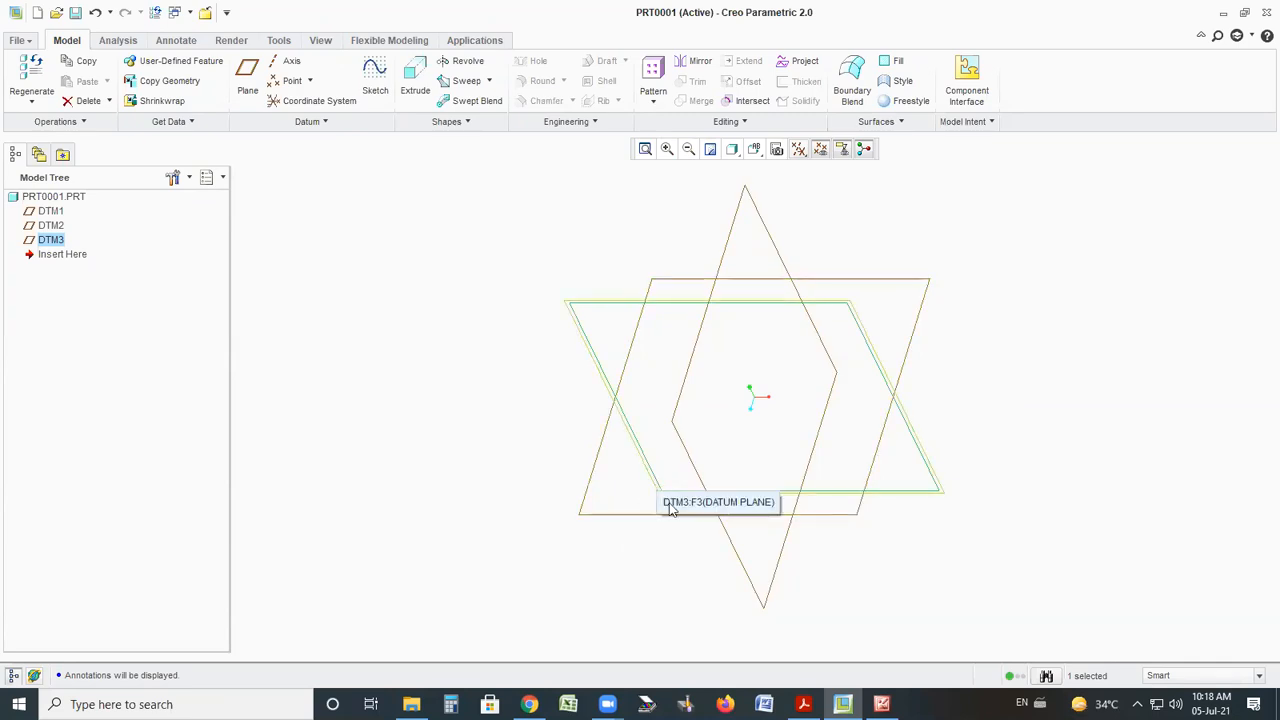
{"action": "left_click", "coordinate": [617, 516]}
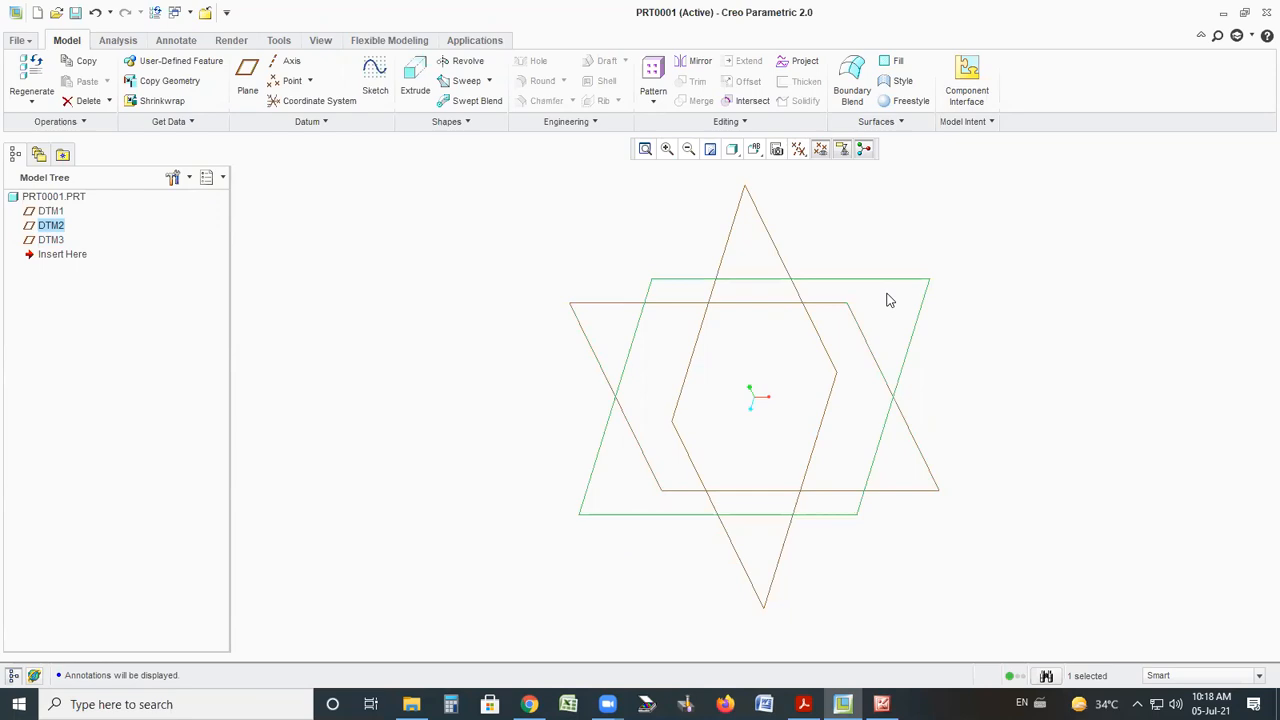
{"action": "left_click", "coordinate": [643, 517]}
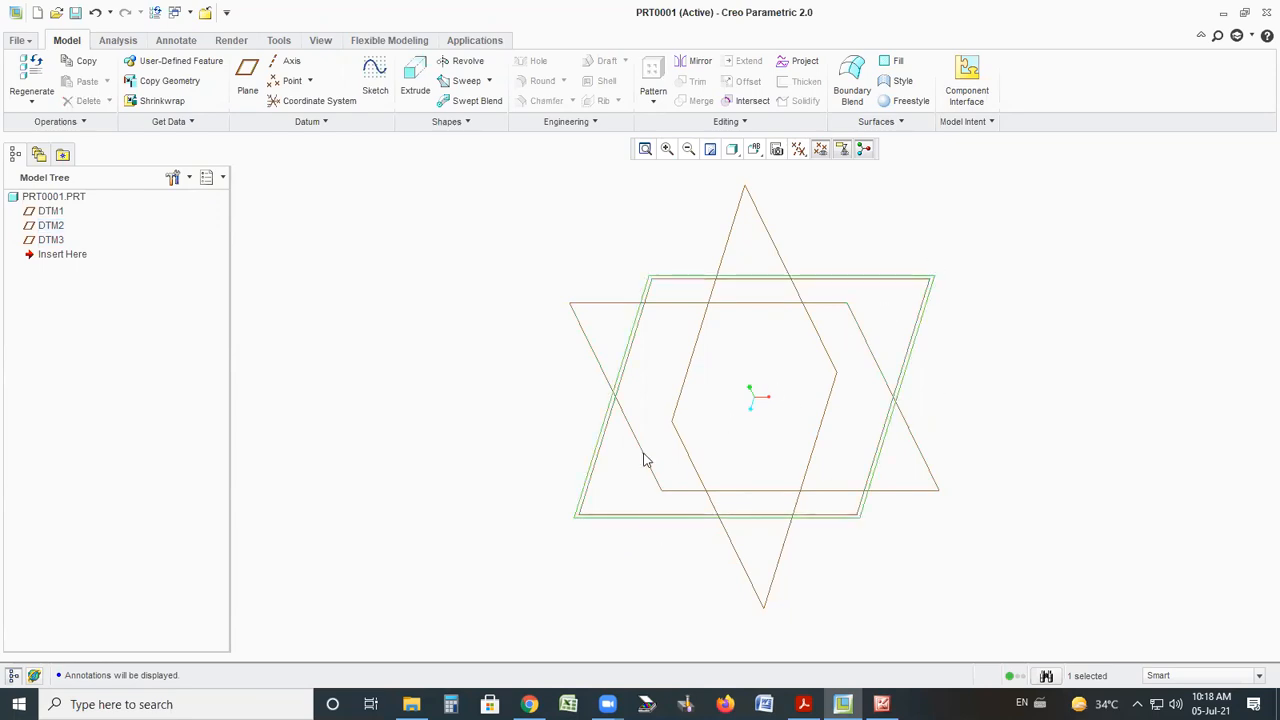
{"action": "left_click", "coordinate": [696, 372]}
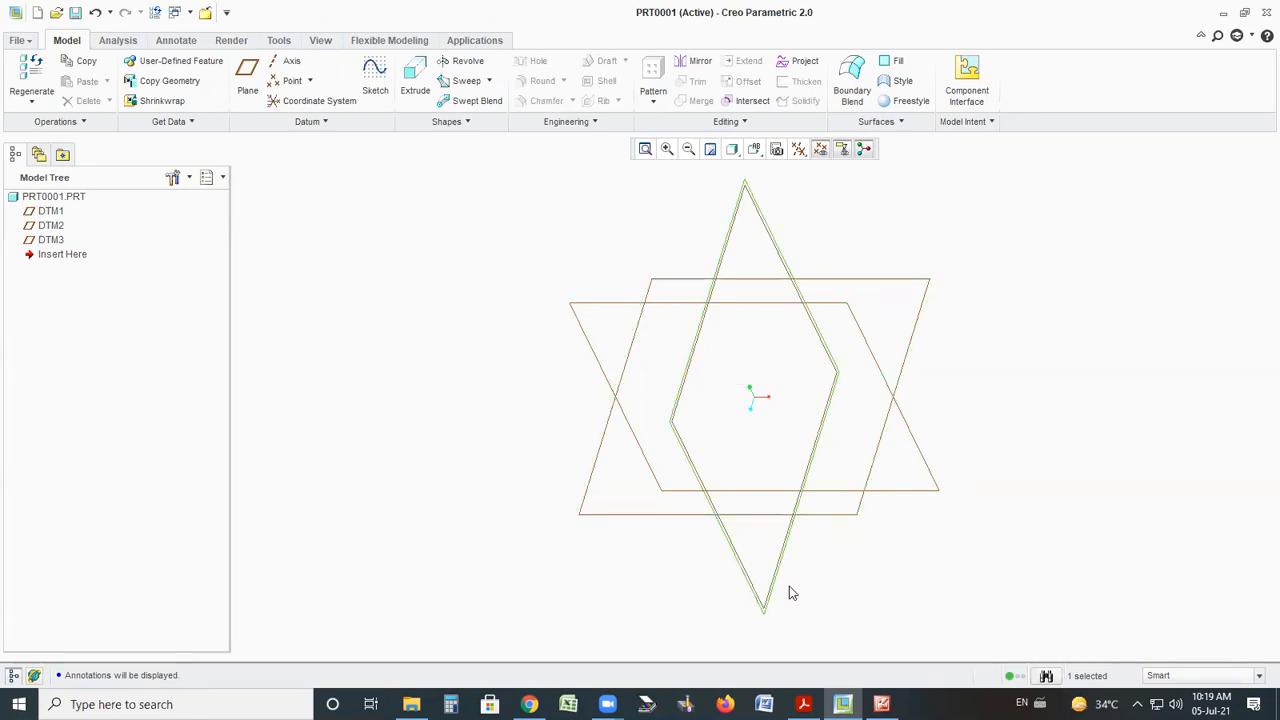
{"action": "mouse_move", "coordinate": [384, 48]}
{"action": "left_mouse_down"}
{"action": "mouse_move", "coordinate": [354, 52]}
{"action": "mouse_move", "coordinate": [367, 109]}
{"action": "mouse_move", "coordinate": [389, 101]}
{"action": "mouse_move", "coordinate": [412, 62]}
{"action": "mouse_move", "coordinate": [376, 44]}
{"action": "left_mouse_up"}
{"action": "mouse_move", "coordinate": [626, 312]}
{"action": "left_mouse_down"}
{"action": "mouse_move", "coordinate": [565, 296]}
{"action": "mouse_move", "coordinate": [512, 390]}
{"action": "left_mouse_up"}
{"action": "mouse_move", "coordinate": [390, 96]}
{"action": "left_mouse_down"}
{"action": "mouse_move", "coordinate": [462, 352]}
{"action": "mouse_move", "coordinate": [414, 284]}
{"action": "mouse_move", "coordinate": [462, 358]}
{"action": "left_mouse_up"}
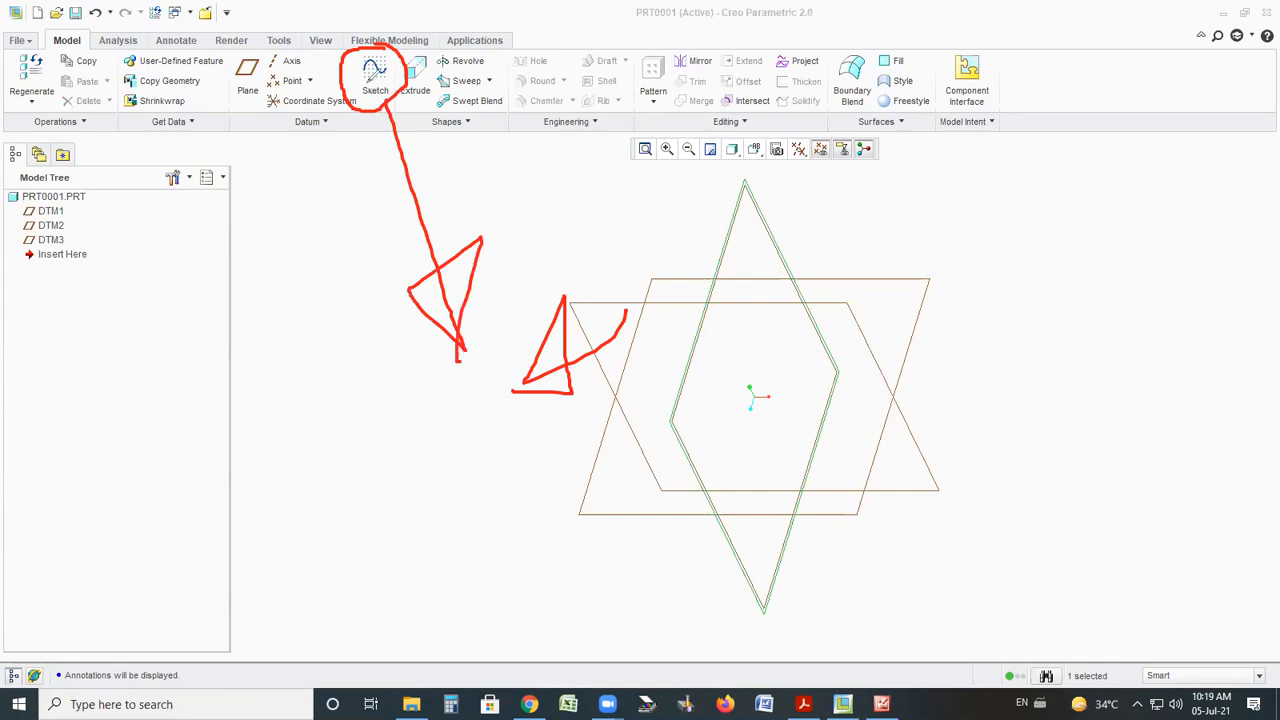
{"action": "mouse_move", "coordinate": [378, 62]}
{"action": "left_mouse_down"}
{"action": "mouse_move", "coordinate": [470, 356]}
{"action": "mouse_move", "coordinate": [492, 220]}
{"action": "mouse_move", "coordinate": [453, 362]}
{"action": "left_mouse_up"}
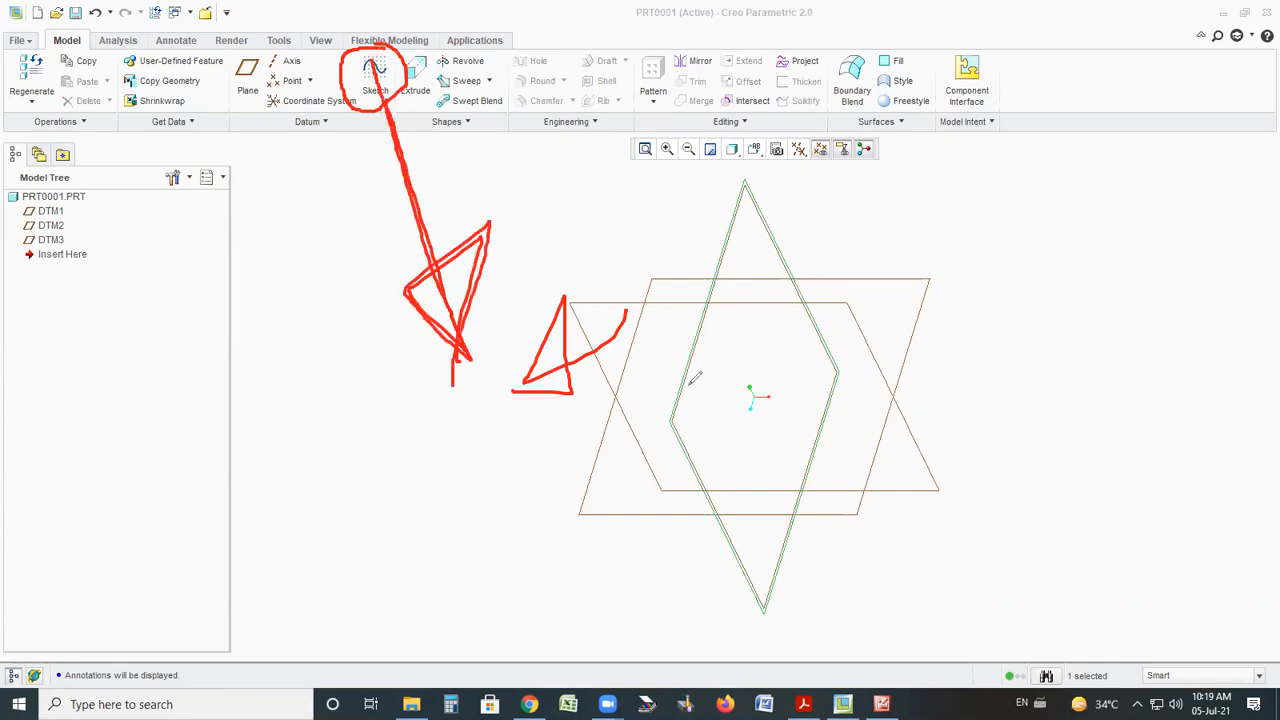
{"action": "left_click_drag", "start_coordinate": [644, 286], "coordinate": [710, 266]}
{"action": "key", "text": "ctrl+z"}
{"action": "key", "text": "ctrl+z"}
{"action": "key", "text": "ctrl+z"}
{"action": "key", "text": "ctrl+z"}
{"action": "key", "text": "ctrl+z"}
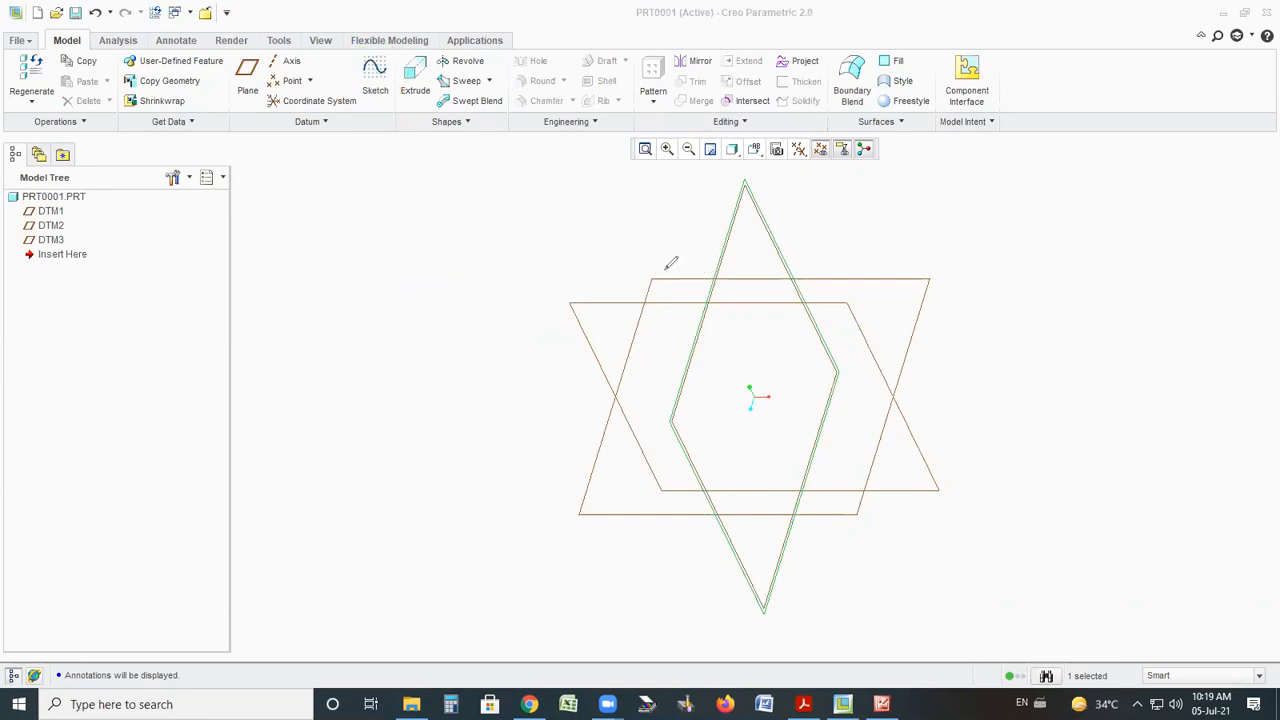
Start a new sketch on datum plane DTM2 and orient the view parallel to the sketching plane
{"action": "left_click", "coordinate": [615, 403]}
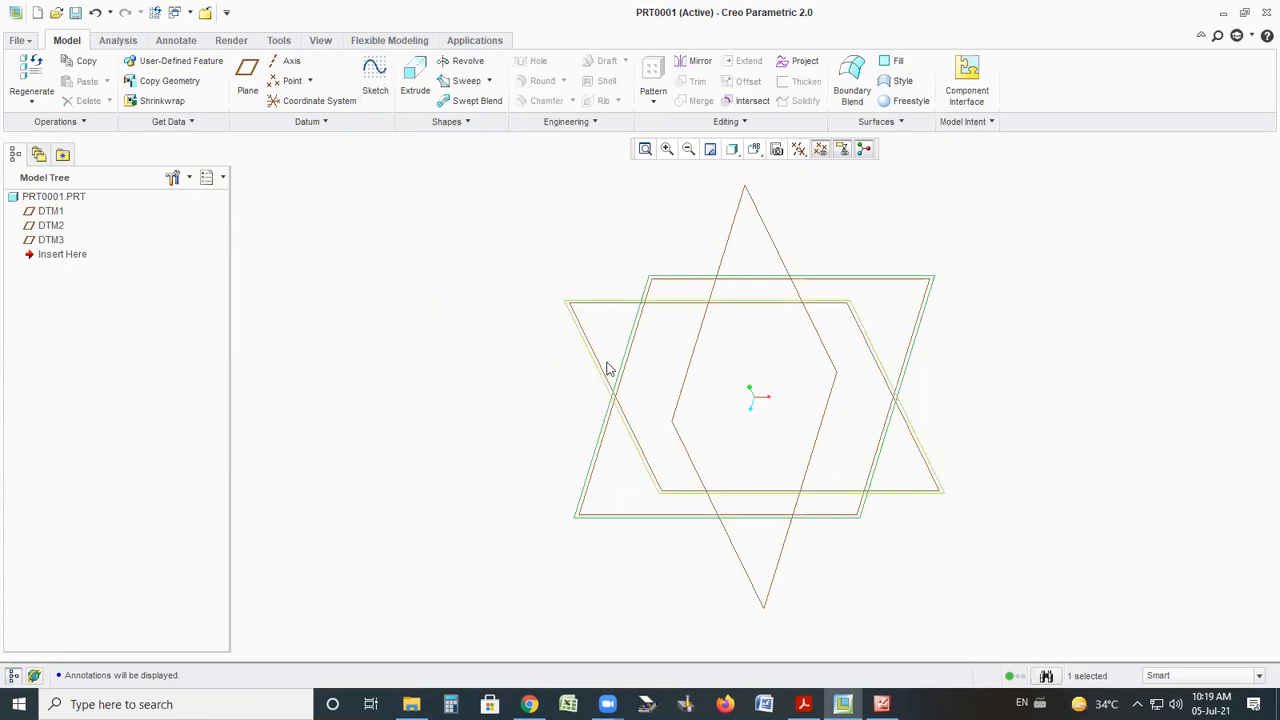
{"action": "left_click", "coordinate": [378, 95]}
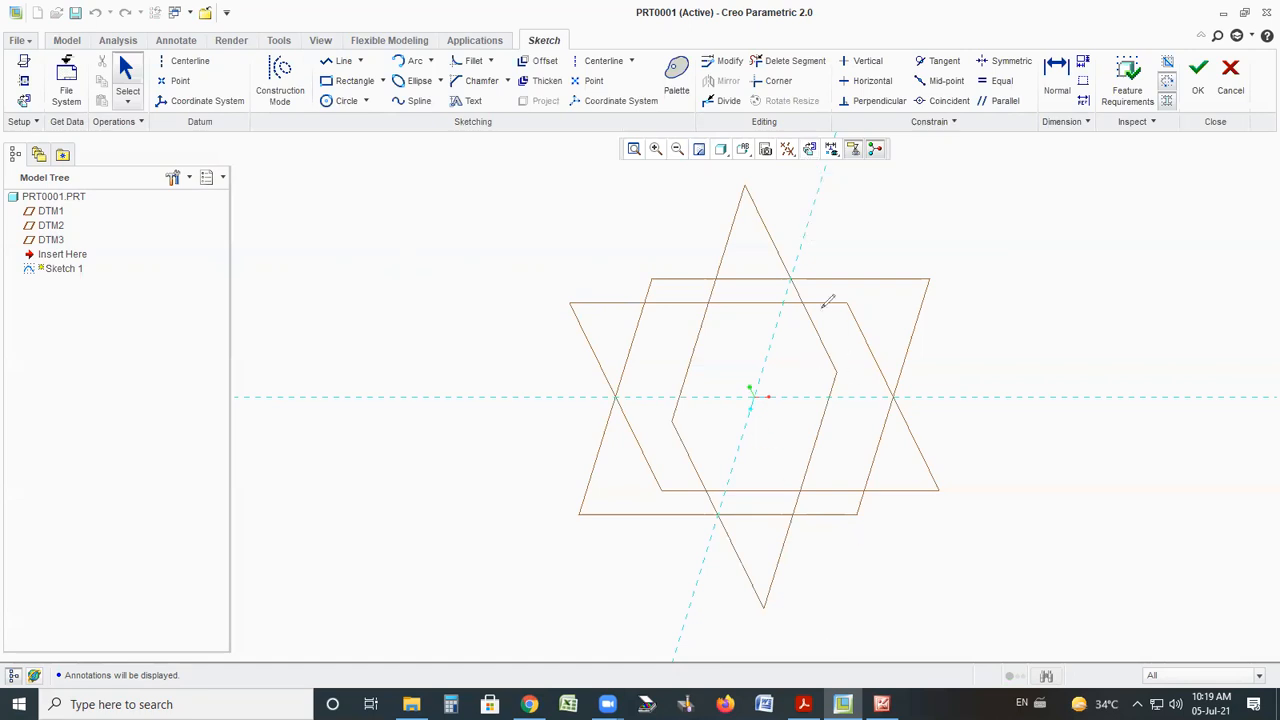
{"action": "mouse_move", "coordinate": [877, 209]}
{"action": "left_mouse_down"}
{"action": "mouse_move", "coordinate": [509, 551]}
{"action": "mouse_move", "coordinate": [978, 280]}
{"action": "mouse_move", "coordinate": [868, 231]}
{"action": "left_mouse_up"}
{"action": "mouse_move", "coordinate": [824, 130]}
{"action": "left_mouse_down"}
{"action": "mouse_move", "coordinate": [798, 144]}
{"action": "mouse_move", "coordinate": [815, 168]}
{"action": "mouse_move", "coordinate": [836, 146]}
{"action": "mouse_move", "coordinate": [818, 134]}
{"action": "left_mouse_up"}
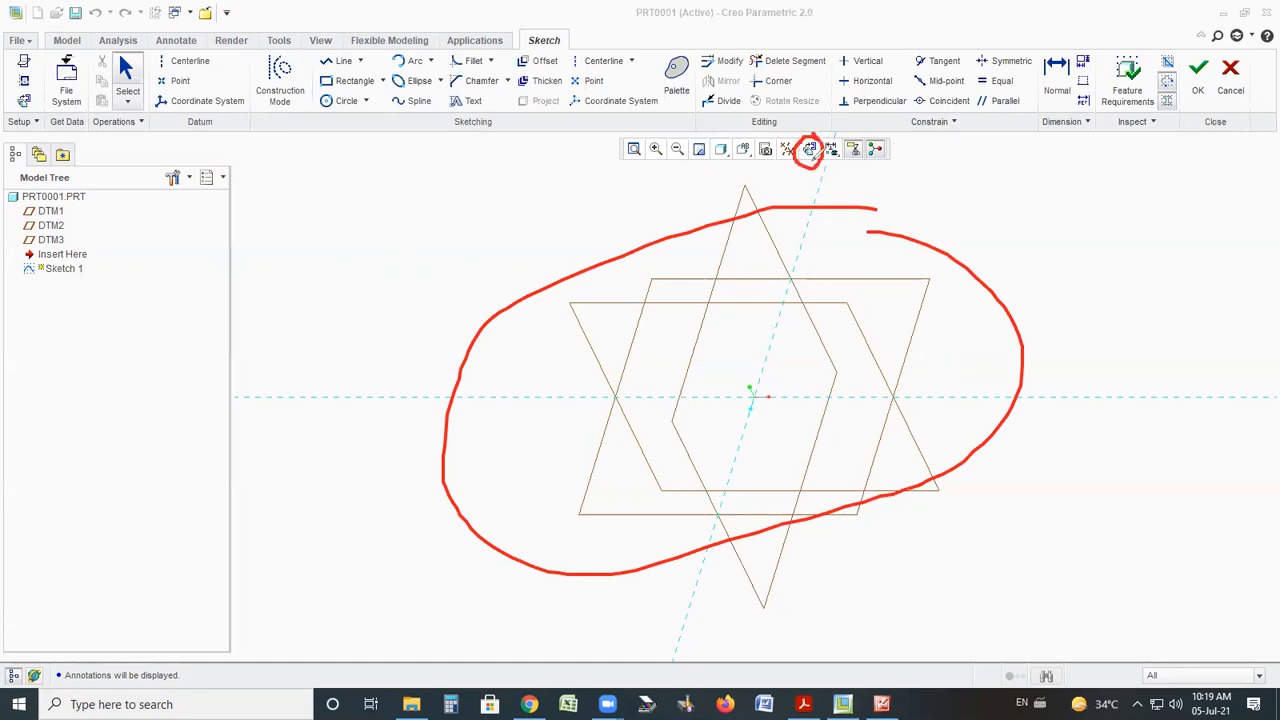
{"action": "mouse_move", "coordinate": [342, 238]}
{"action": "left_mouse_down"}
{"action": "mouse_move", "coordinate": [343, 370]}
{"action": "mouse_move", "coordinate": [538, 390]}
{"action": "mouse_move", "coordinate": [564, 233]}
{"action": "mouse_move", "coordinate": [366, 231]}
{"action": "mouse_move", "coordinate": [344, 248]}
{"action": "left_mouse_up"}
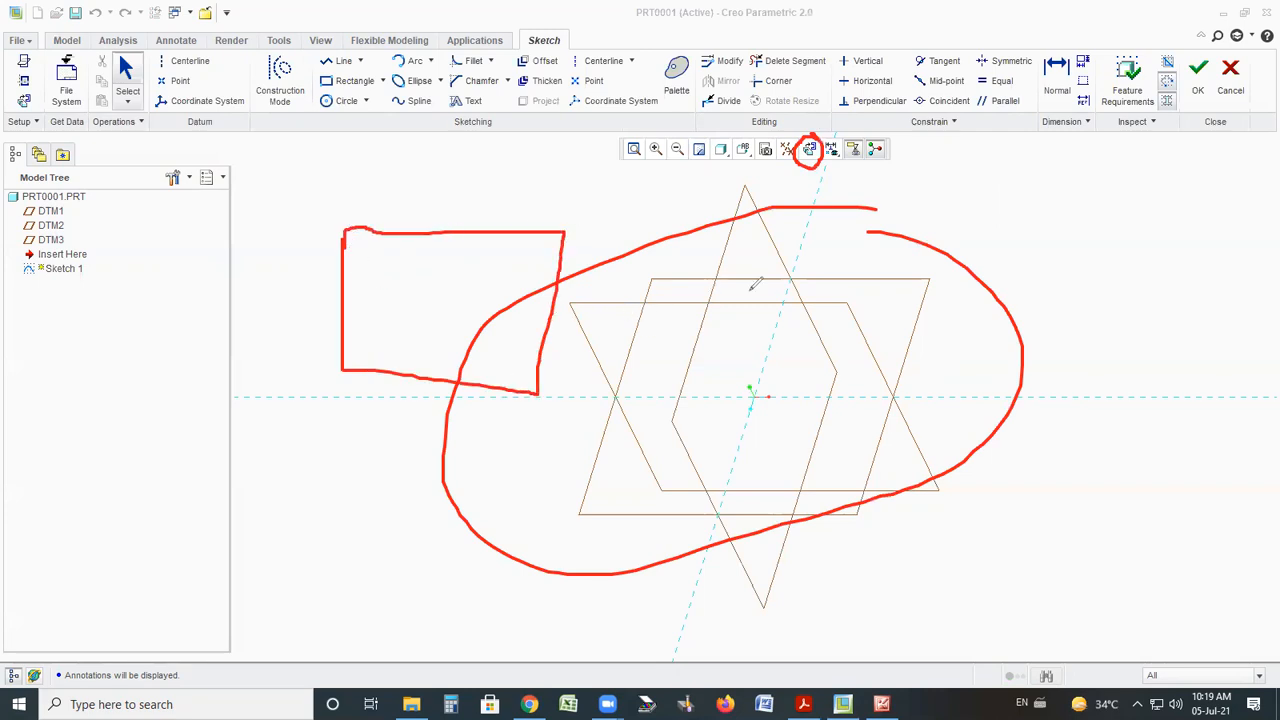
{"action": "mouse_move", "coordinate": [445, 161]}
{"action": "left_mouse_down"}
{"action": "mouse_move", "coordinate": [452, 275]}
{"action": "mouse_move", "coordinate": [437, 290]}
{"action": "mouse_move", "coordinate": [480, 272]}
{"action": "mouse_move", "coordinate": [462, 328]}
{"action": "left_mouse_up"}
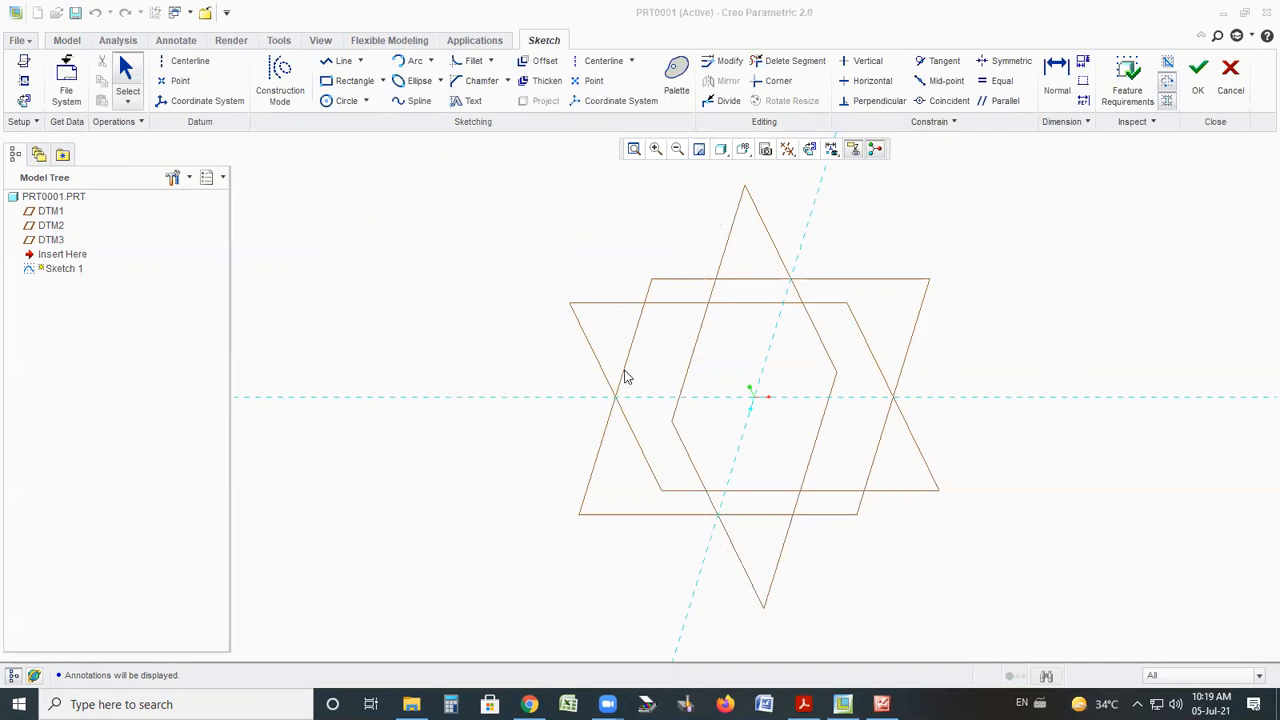
{"action": "left_click", "coordinate": [809, 151]}
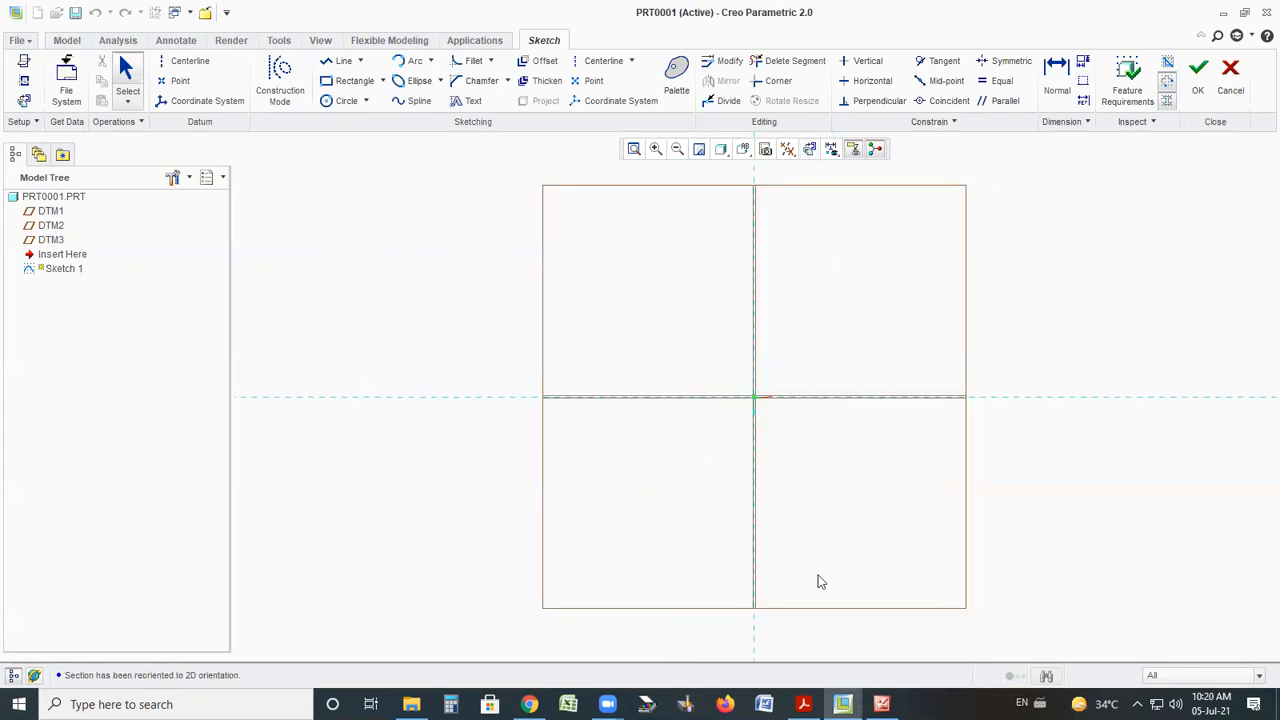
{"action": "mouse_move", "coordinate": [1005, 148]}
{"action": "left_mouse_down"}
{"action": "mouse_move", "coordinate": [968, 141]}
{"action": "mouse_move", "coordinate": [523, 198]}
{"action": "mouse_move", "coordinate": [480, 531]}
{"action": "mouse_move", "coordinate": [583, 640]}
{"action": "left_mouse_up"}
{"action": "mouse_move", "coordinate": [701, 640]}
{"action": "left_mouse_down"}
{"action": "mouse_move", "coordinate": [1114, 503]}
{"action": "mouse_move", "coordinate": [1066, 190]}
{"action": "mouse_move", "coordinate": [968, 142]}
{"action": "left_mouse_up"}
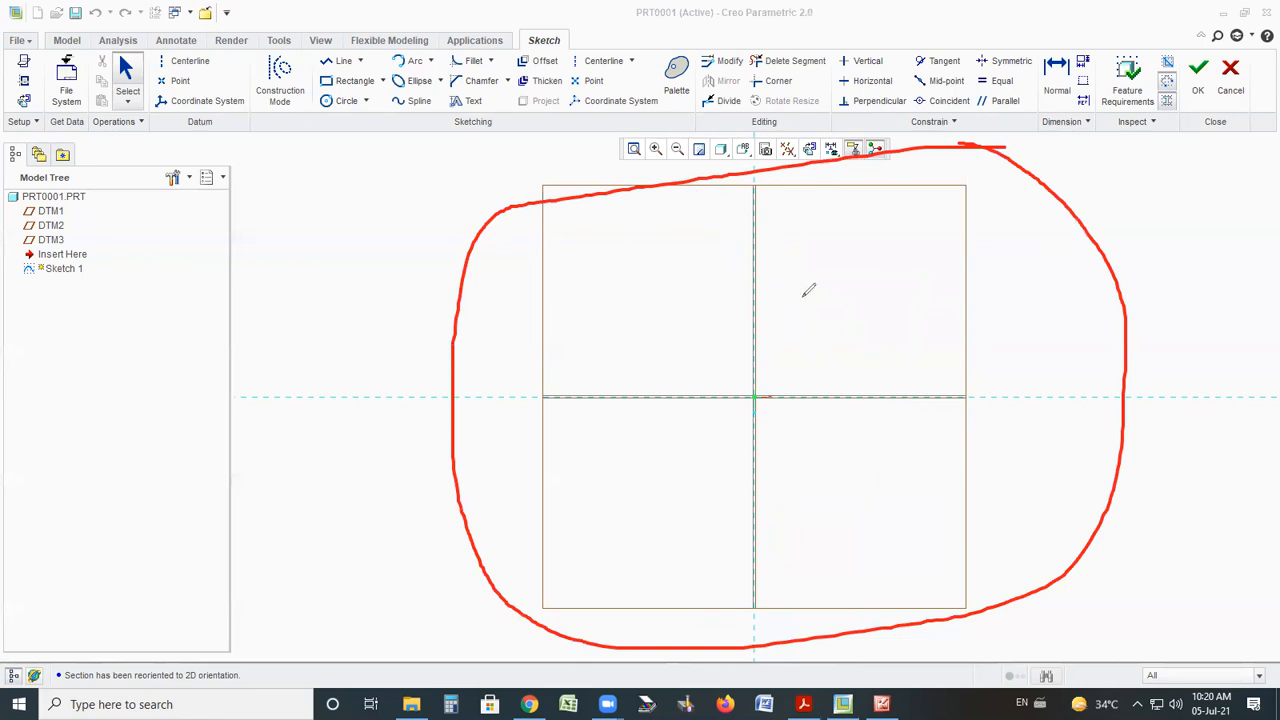
{"action": "left_click", "coordinate": [803, 297]}
{"action": "left_click", "coordinate": [1154, 198]}
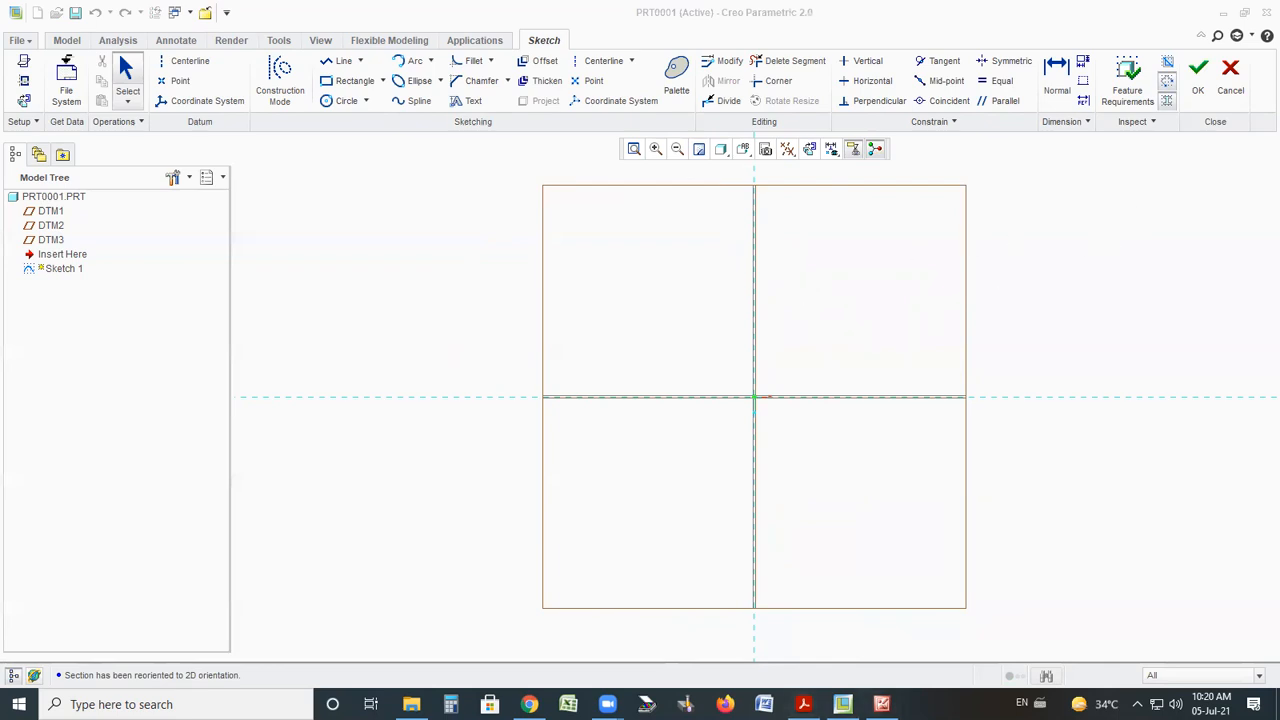
Switch to the exercise sheet in Picture Manager, examine the notched base outline of the first block, and return to Creo Parametric
{"action": "left_click", "coordinate": [882, 704]}
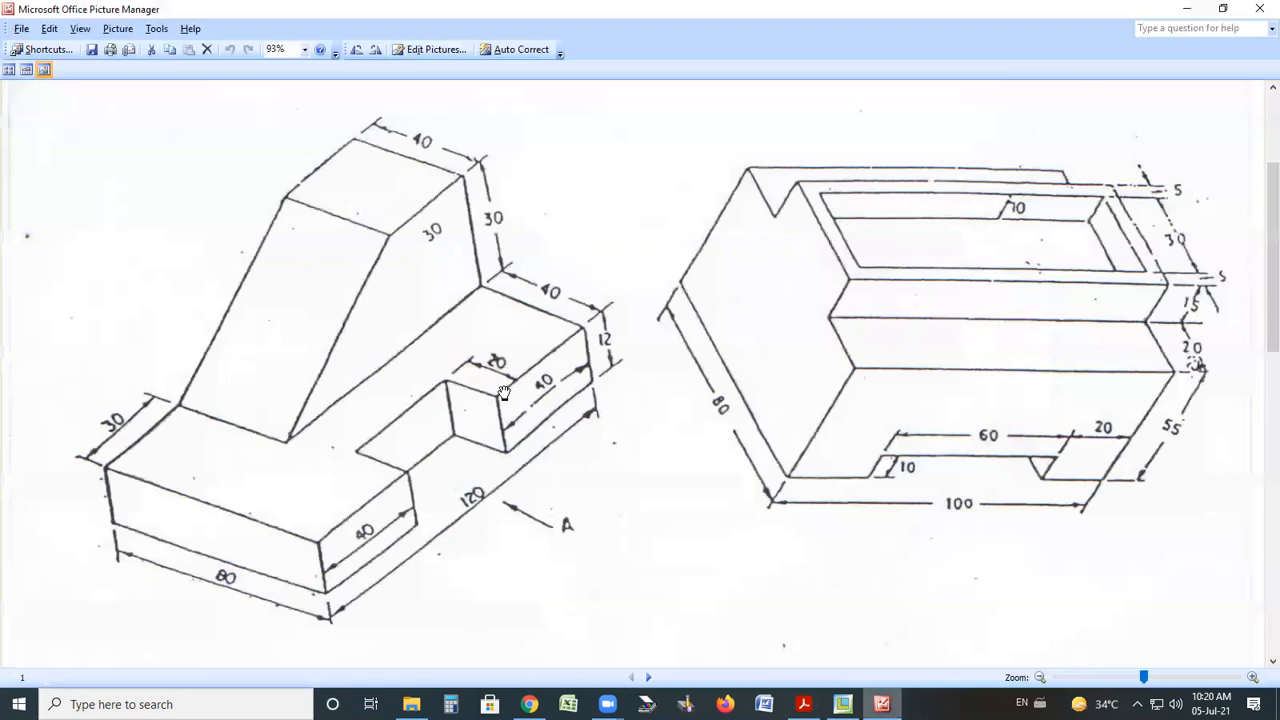
{"action": "scroll", "coordinate": [670, 430], "scroll_direction": "down", "scroll_amount": 1}
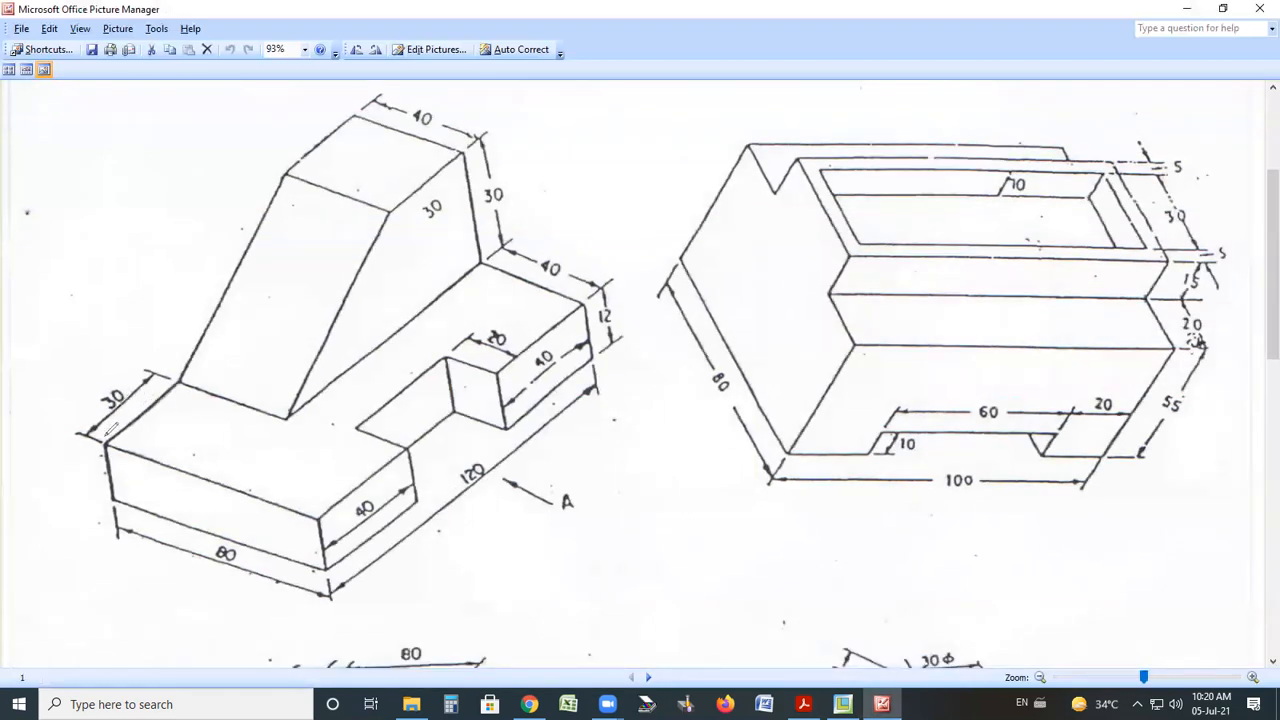
{"action": "mouse_move", "coordinate": [106, 442]}
{"action": "left_mouse_down"}
{"action": "mouse_move", "coordinate": [290, 516]}
{"action": "mouse_move", "coordinate": [322, 516]}
{"action": "mouse_move", "coordinate": [408, 446]}
{"action": "mouse_move", "coordinate": [362, 424]}
{"action": "mouse_move", "coordinate": [430, 360]}
{"action": "mouse_move", "coordinate": [496, 380]}
{"action": "mouse_move", "coordinate": [583, 302]}
{"action": "mouse_move", "coordinate": [428, 224]}
{"action": "mouse_move", "coordinate": [110, 432]}
{"action": "left_mouse_up"}
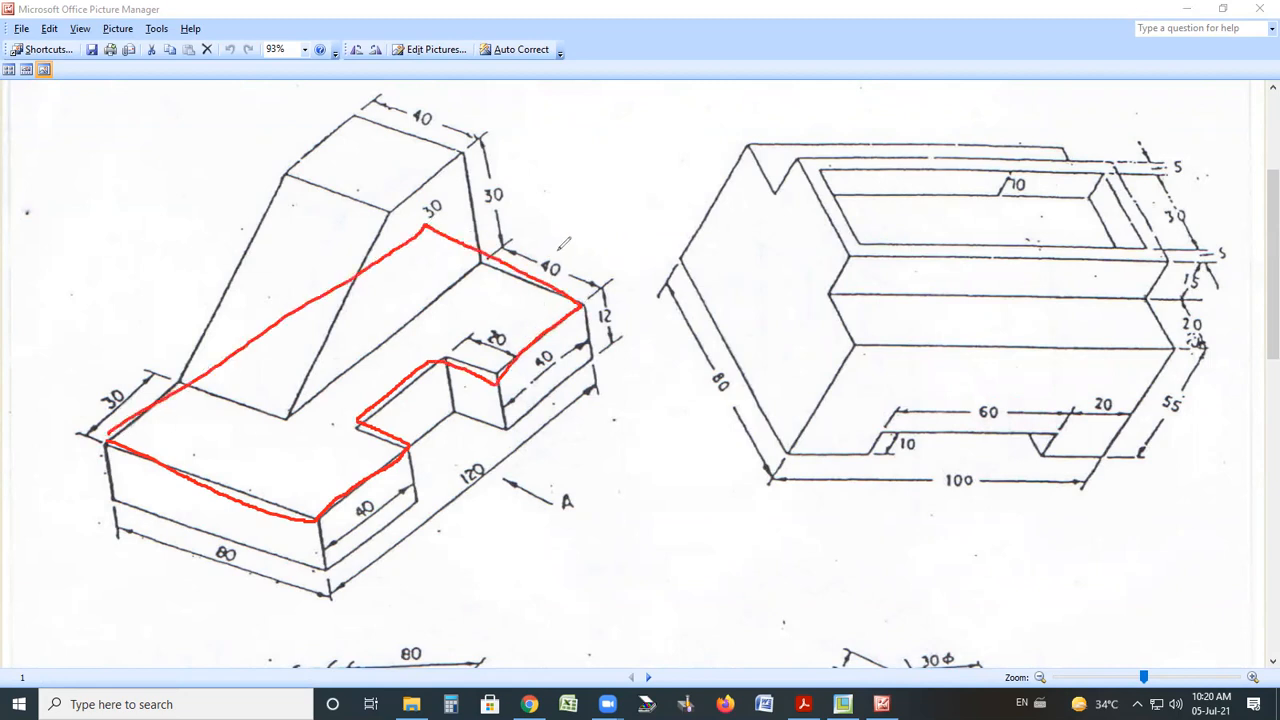
{"action": "left_click_drag", "start_coordinate": [557, 251], "coordinate": [773, 164]}
{"action": "key", "text": "ctrl+z"}
{"action": "key", "text": "ctrl+z"}
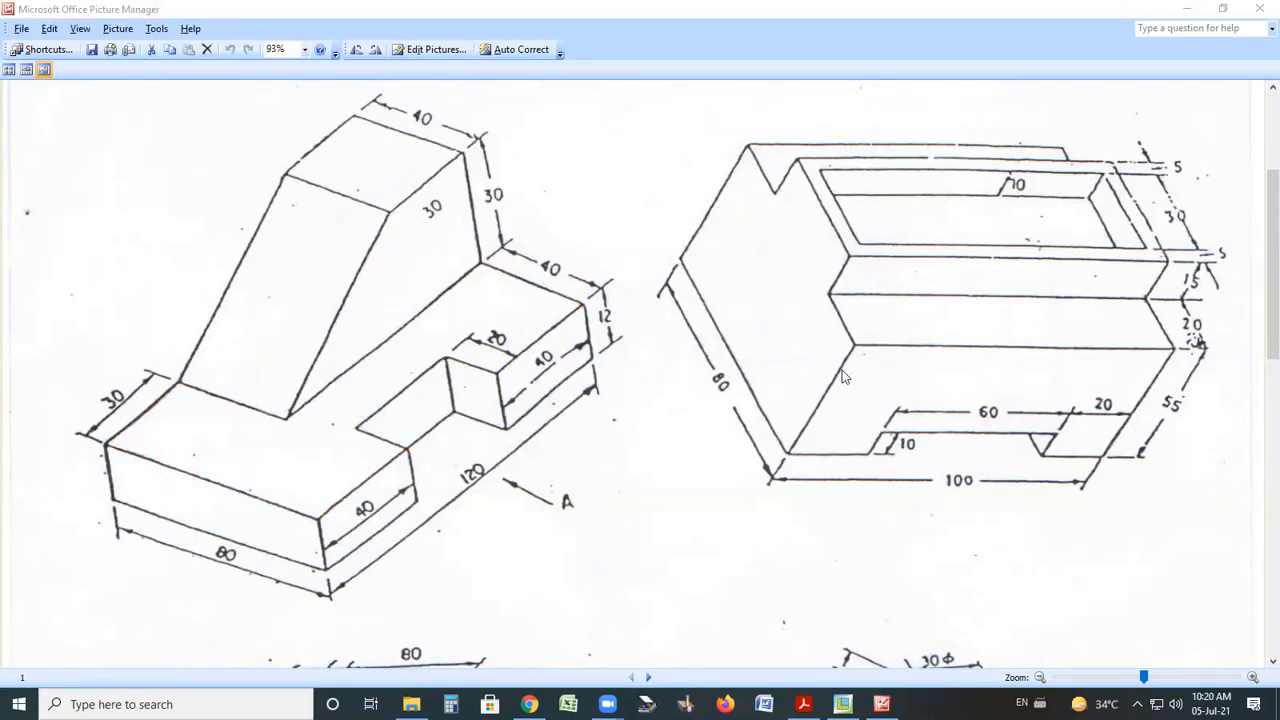
{"action": "key", "text": "alt+Tab"}
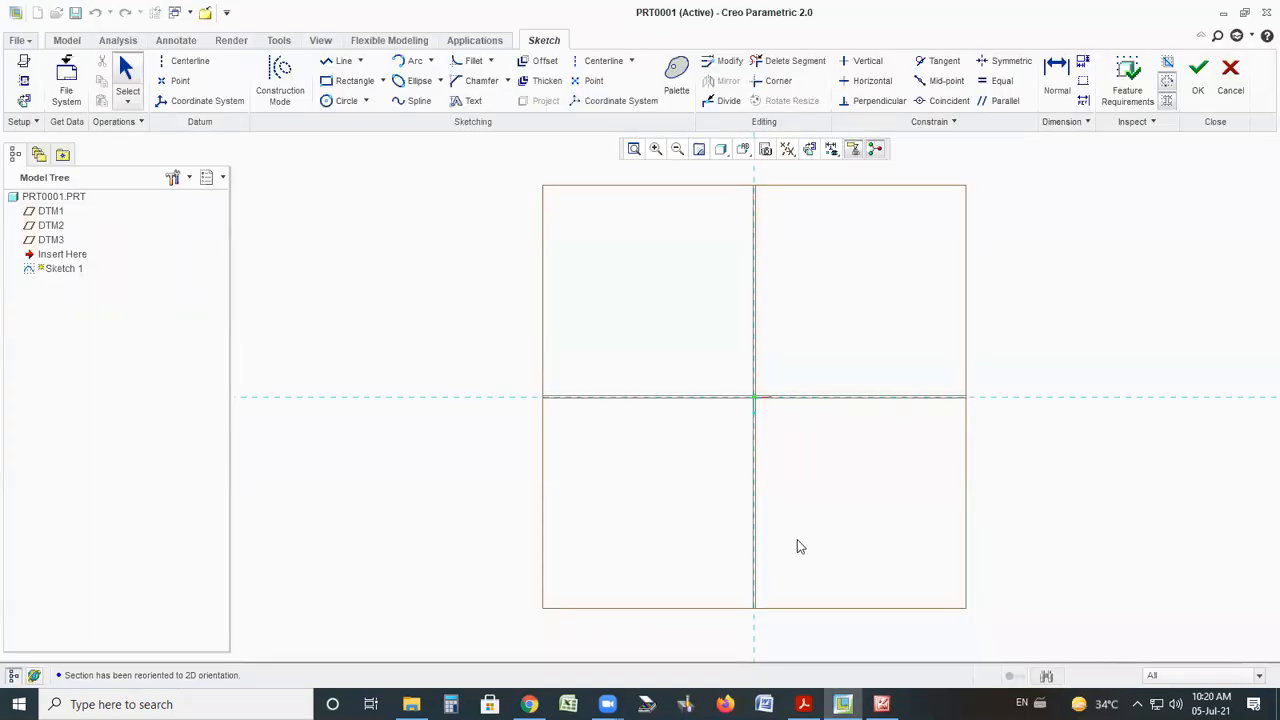
{"action": "left_click_drag", "start_coordinate": [396, 387], "coordinate": [975, 400]}
{"action": "left_click_drag", "start_coordinate": [766, 190], "coordinate": [766, 557]}
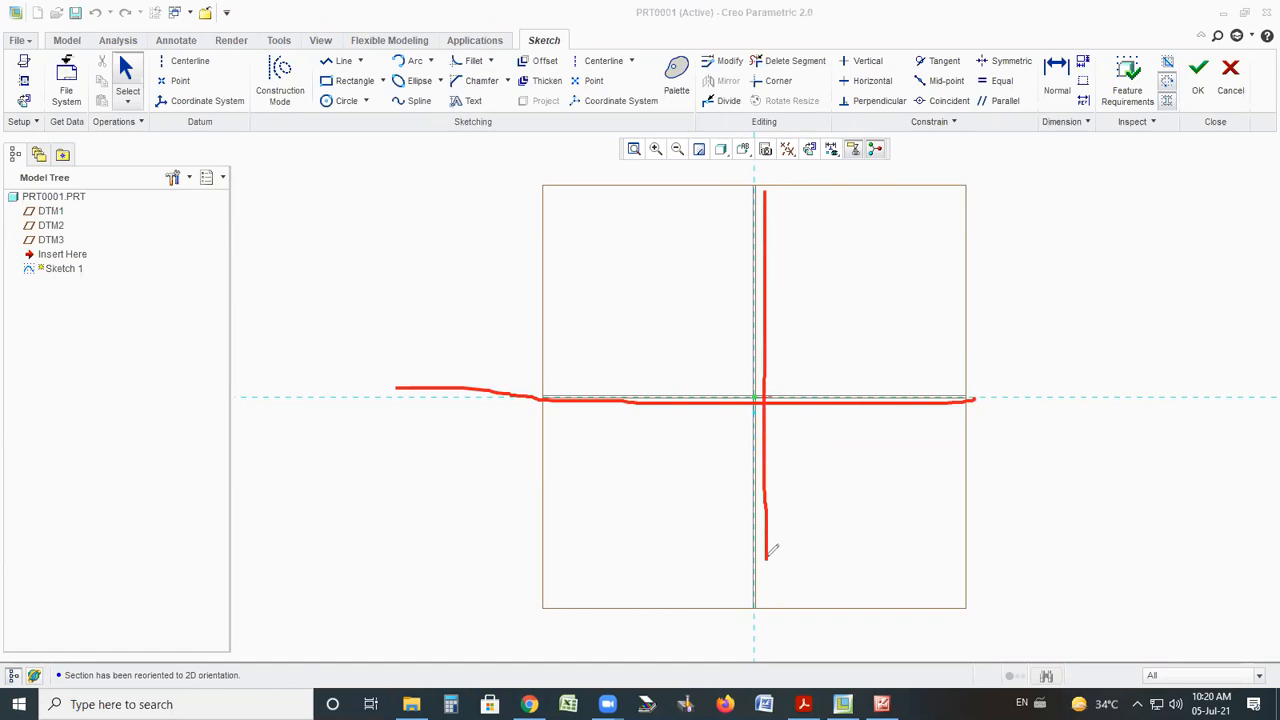
{"action": "mouse_move", "coordinate": [622, 40]}
{"action": "left_mouse_down"}
{"action": "mouse_move", "coordinate": [562, 50]}
{"action": "mouse_move", "coordinate": [595, 76]}
{"action": "mouse_move", "coordinate": [620, 34]}
{"action": "mouse_move", "coordinate": [584, 36]}
{"action": "left_mouse_up"}
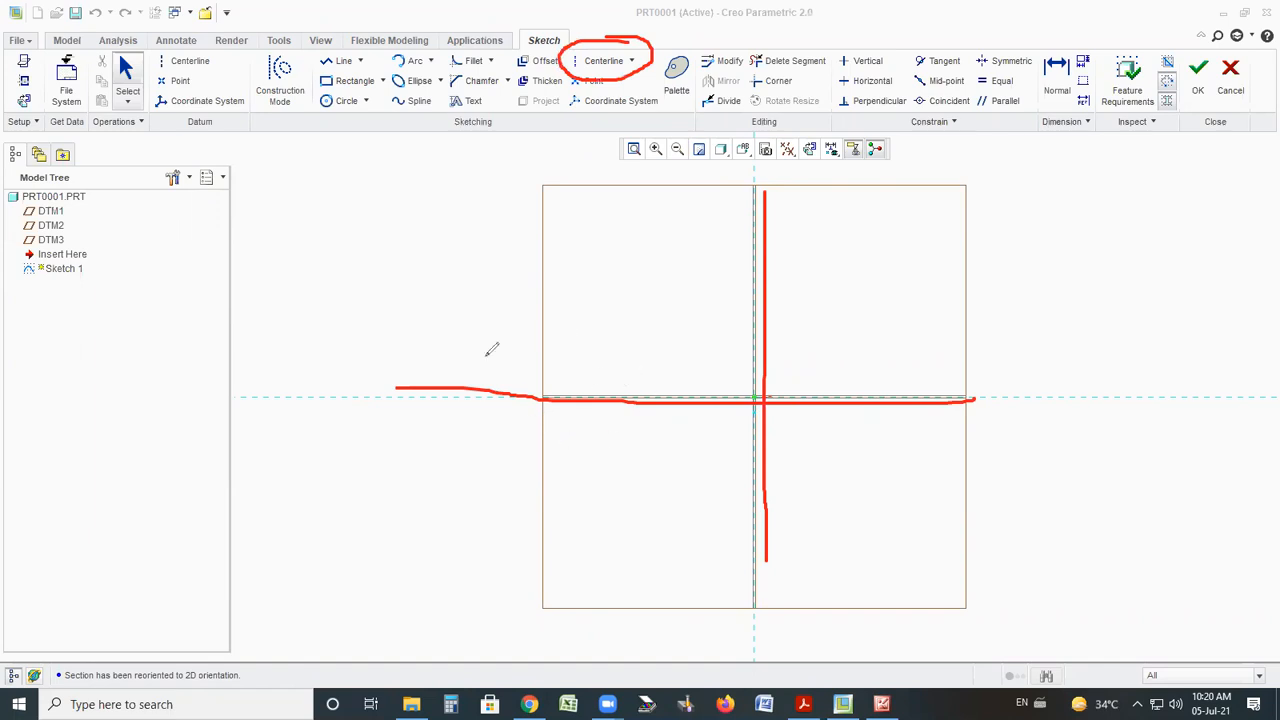
{"action": "key", "text": "ctrl+z"}
{"action": "key", "text": "ctrl+z"}
{"action": "key", "text": "ctrl+z"}
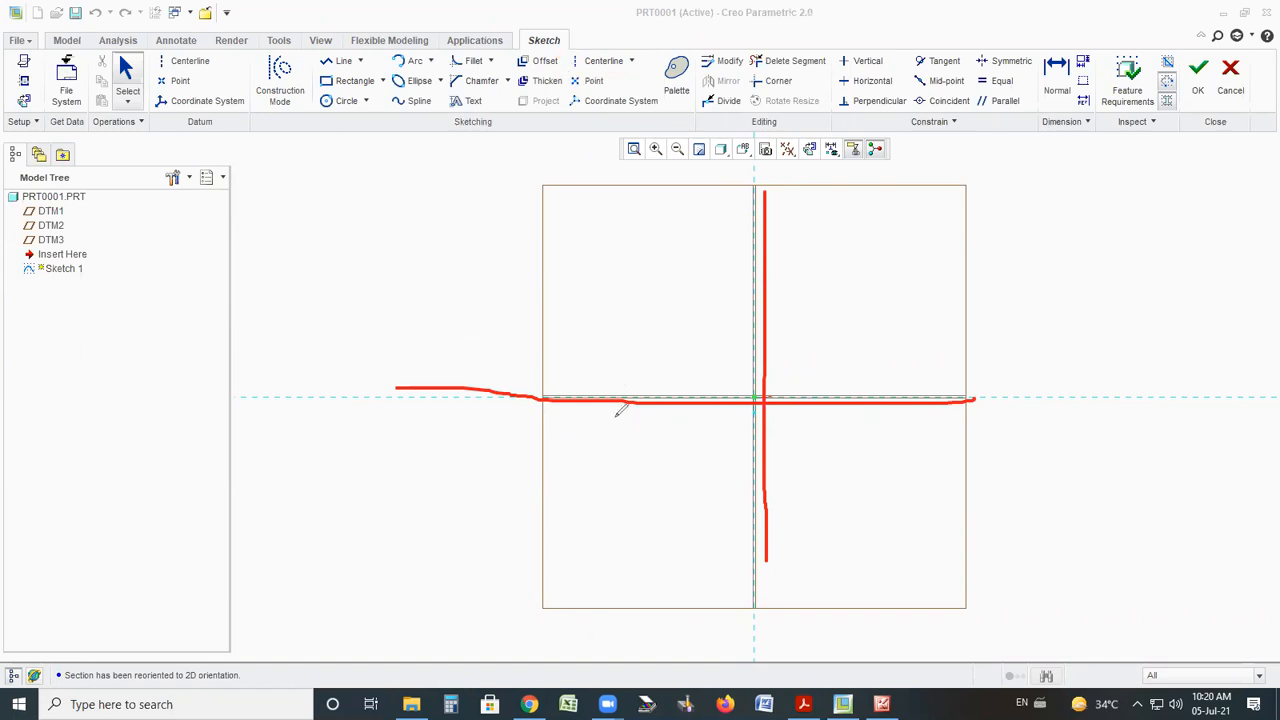
Draw a horizontal and a vertical sketch centerline through the origin along the reference lines
{"action": "left_click", "coordinate": [605, 61]}
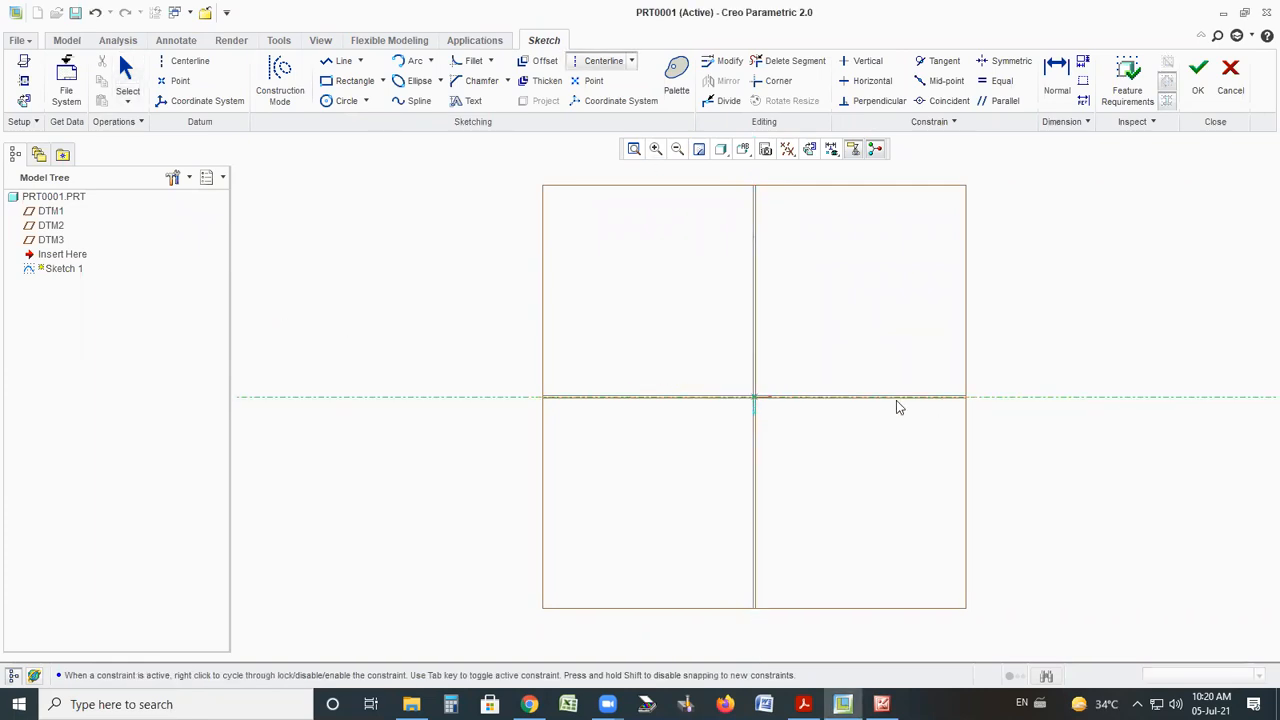
{"action": "left_click", "coordinate": [756, 399]}
{"action": "left_click", "coordinate": [757, 330]}
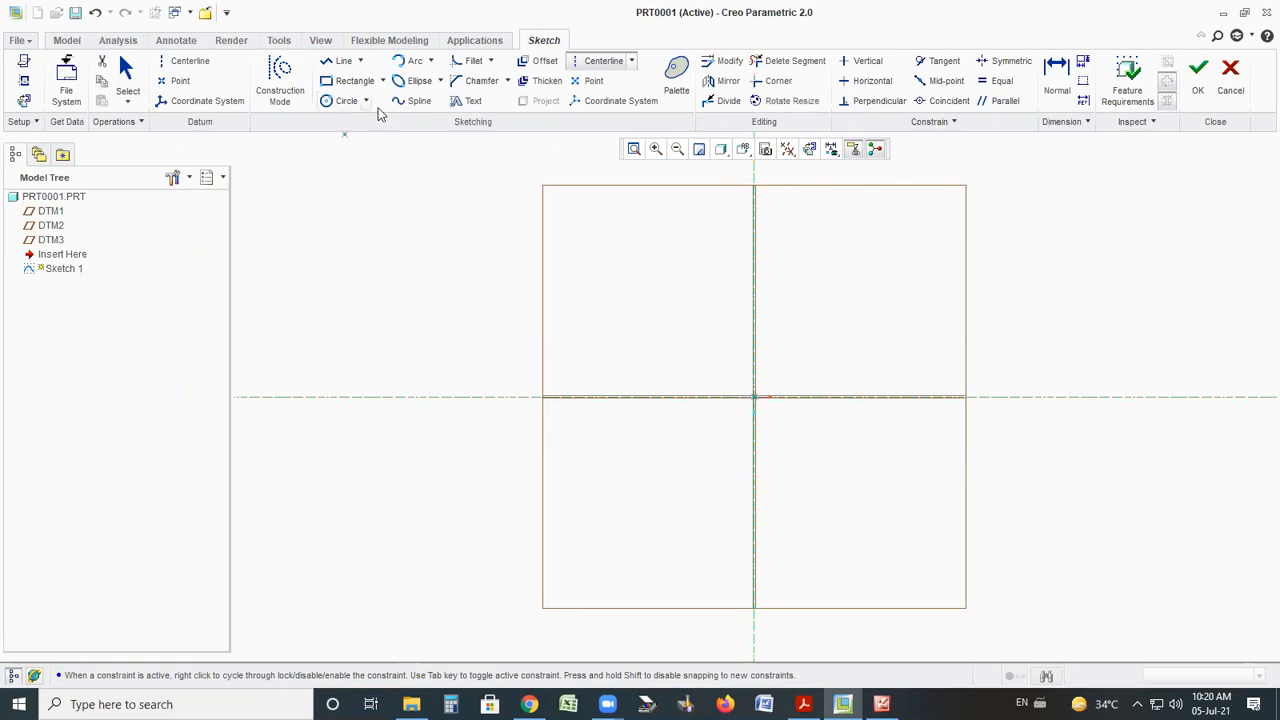
{"action": "left_click", "coordinate": [128, 88]}
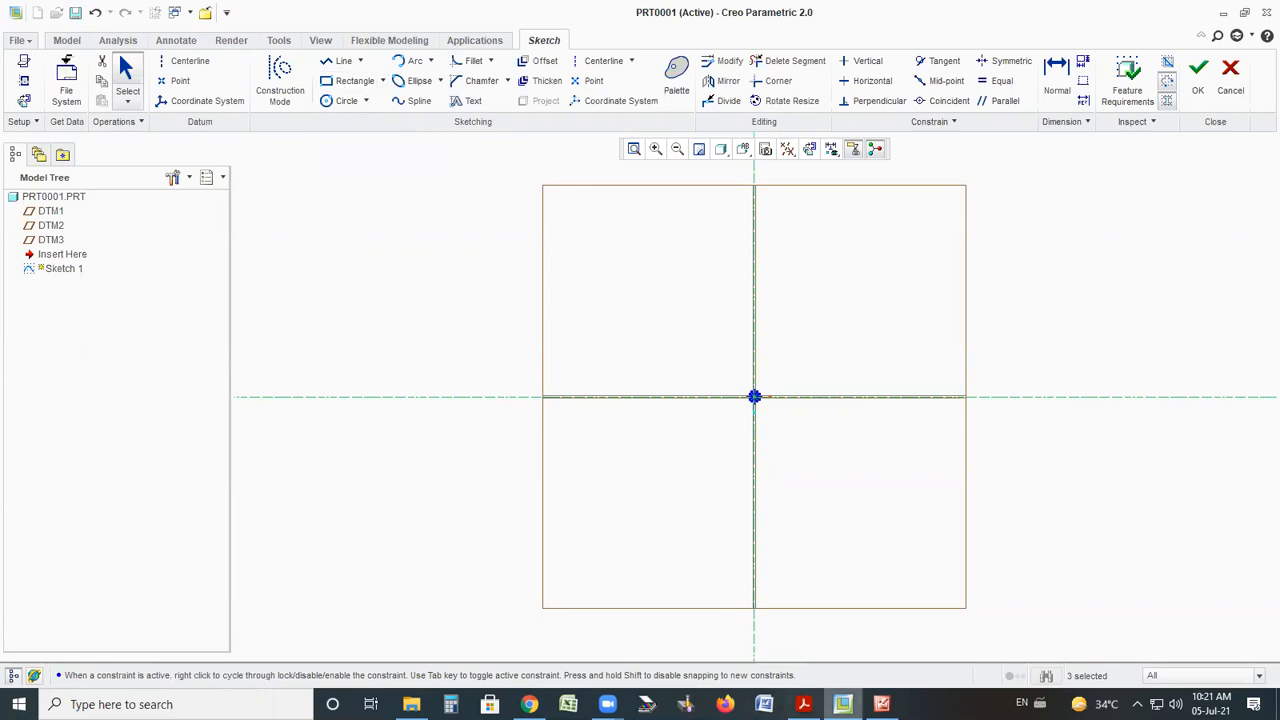
Check the block drawing in Picture Manager, return to Creo Parametric, and draw a center rectangle about 359 by 244 on the sketch origin
{"action": "left_click", "coordinate": [882, 704]}
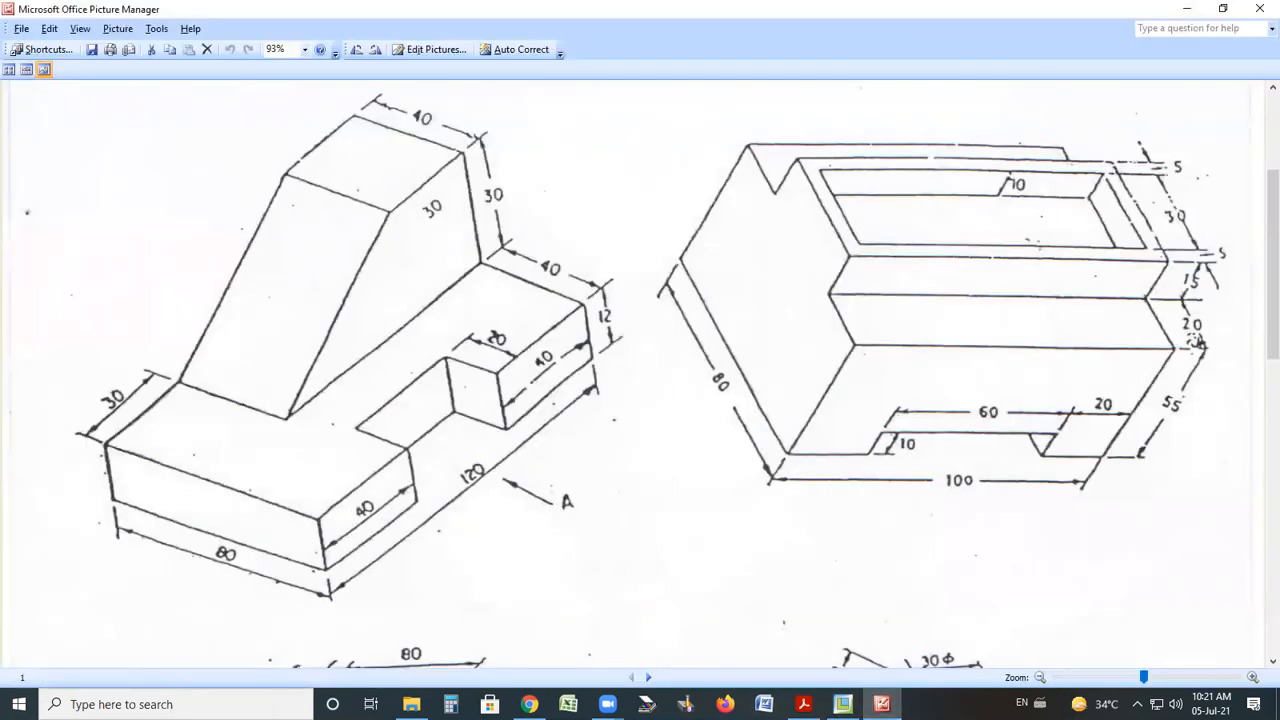
{"action": "key", "text": "alt+Tab"}
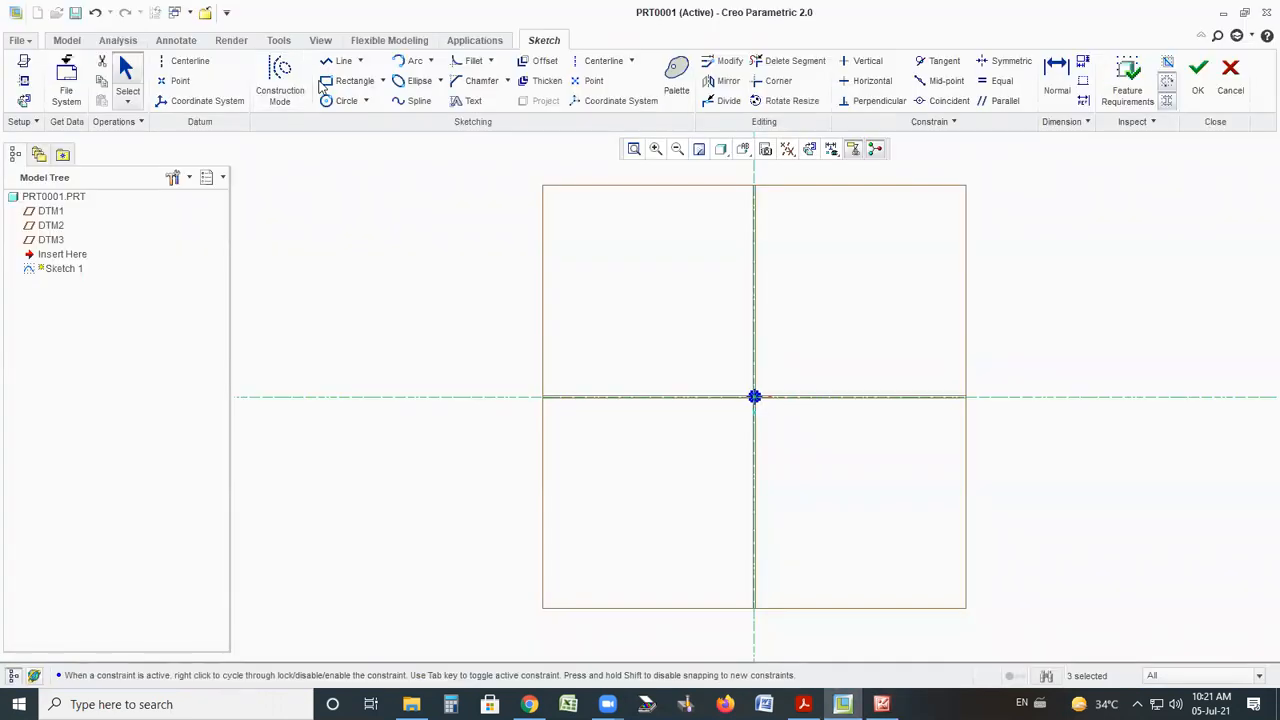
{"action": "left_click", "coordinate": [350, 84]}
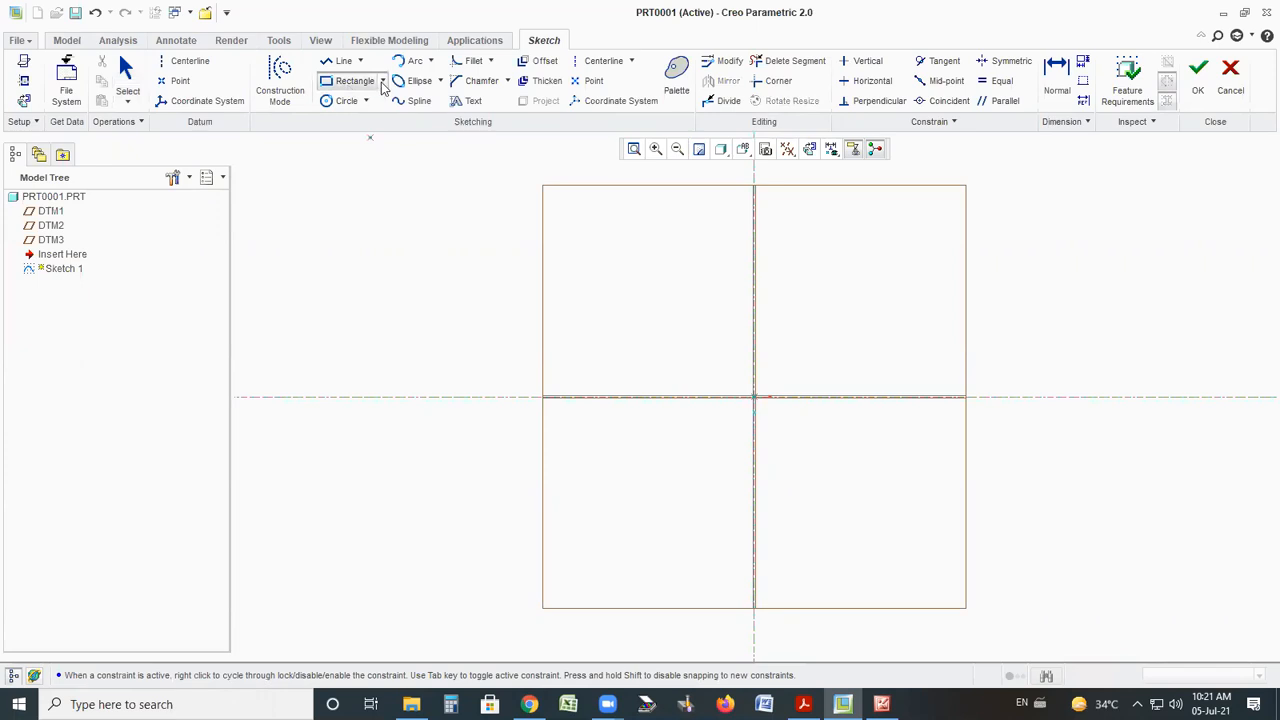
{"action": "left_click", "coordinate": [383, 84]}
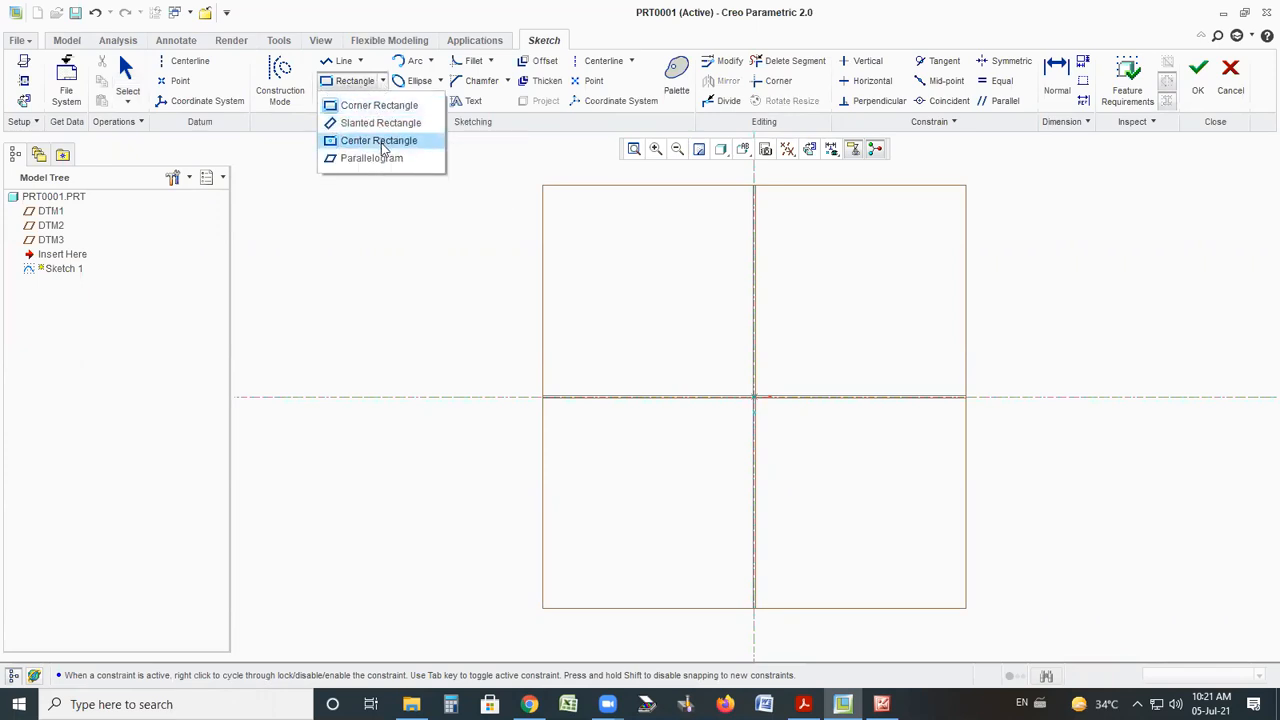
{"action": "left_click", "coordinate": [383, 146]}
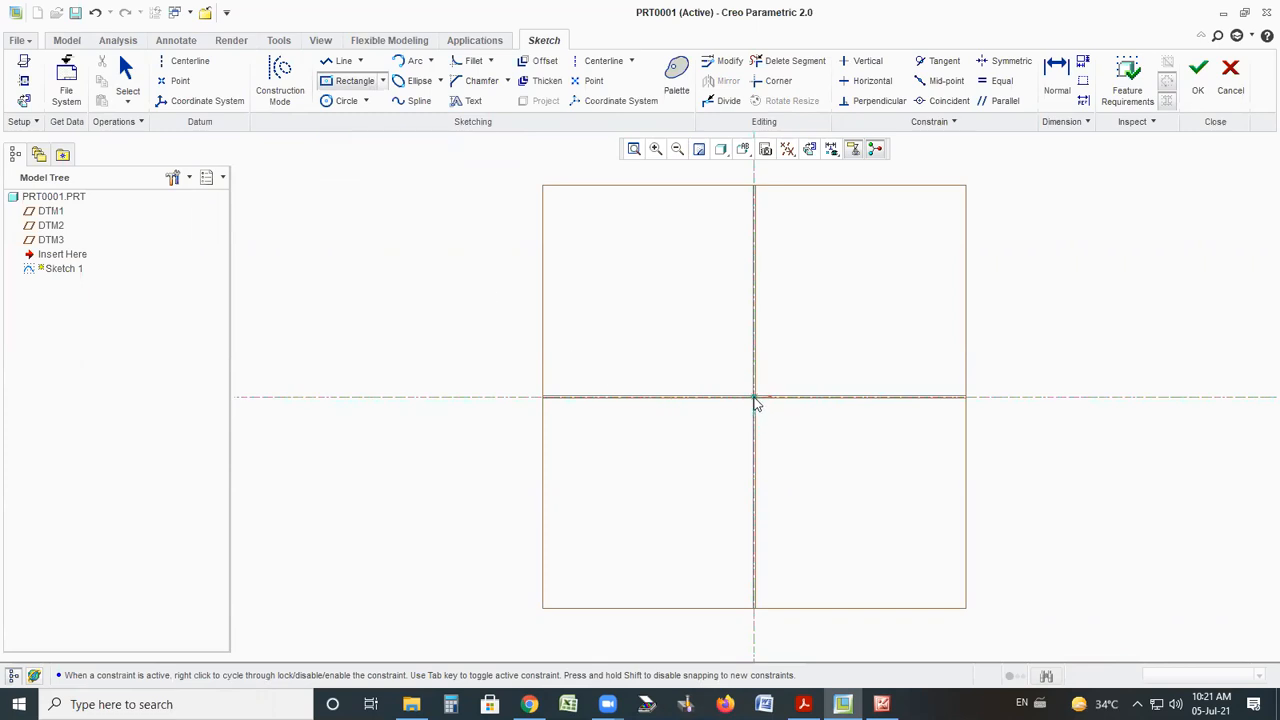
{"action": "left_click", "coordinate": [755, 398]}
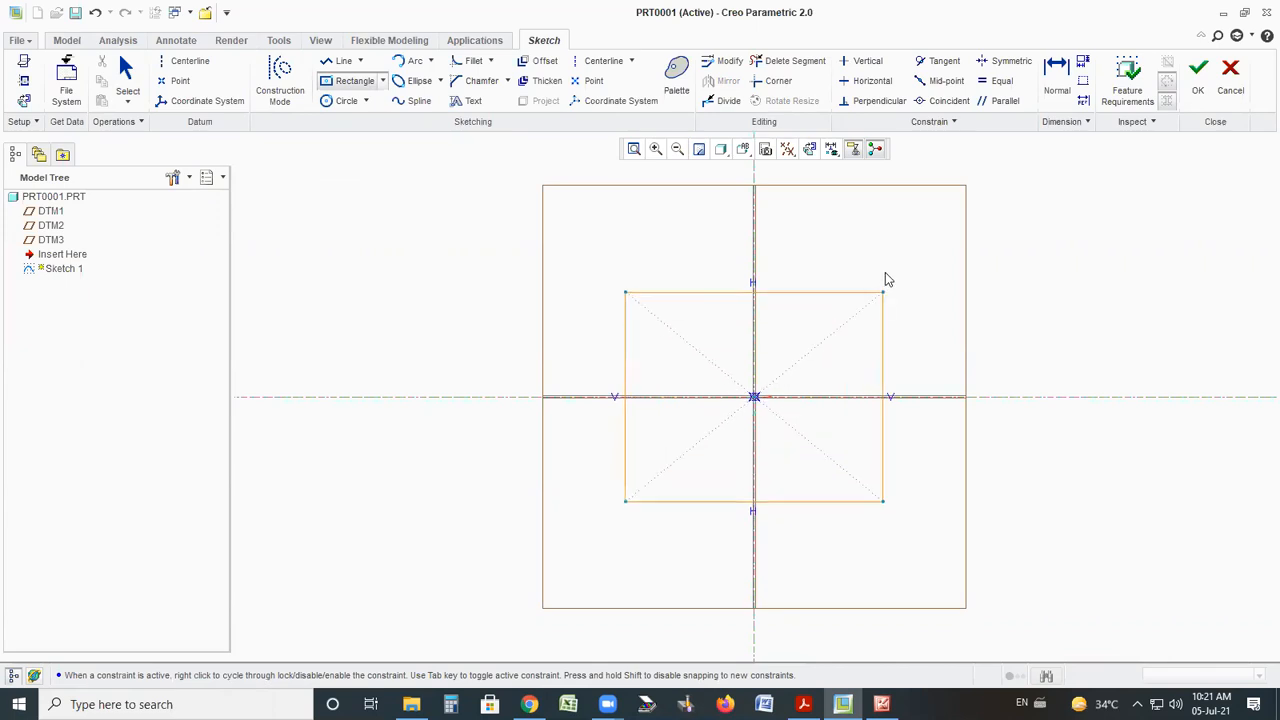
{"action": "left_click", "coordinate": [903, 296]}
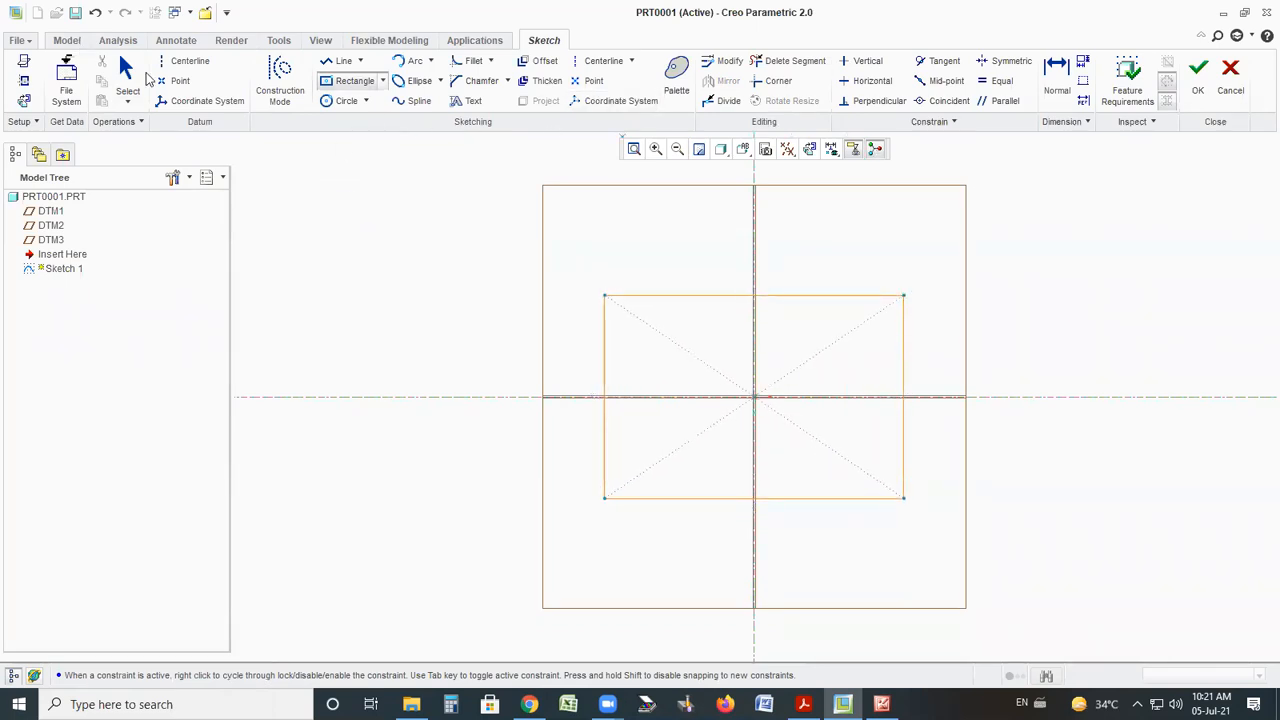
{"action": "left_click", "coordinate": [127, 74]}
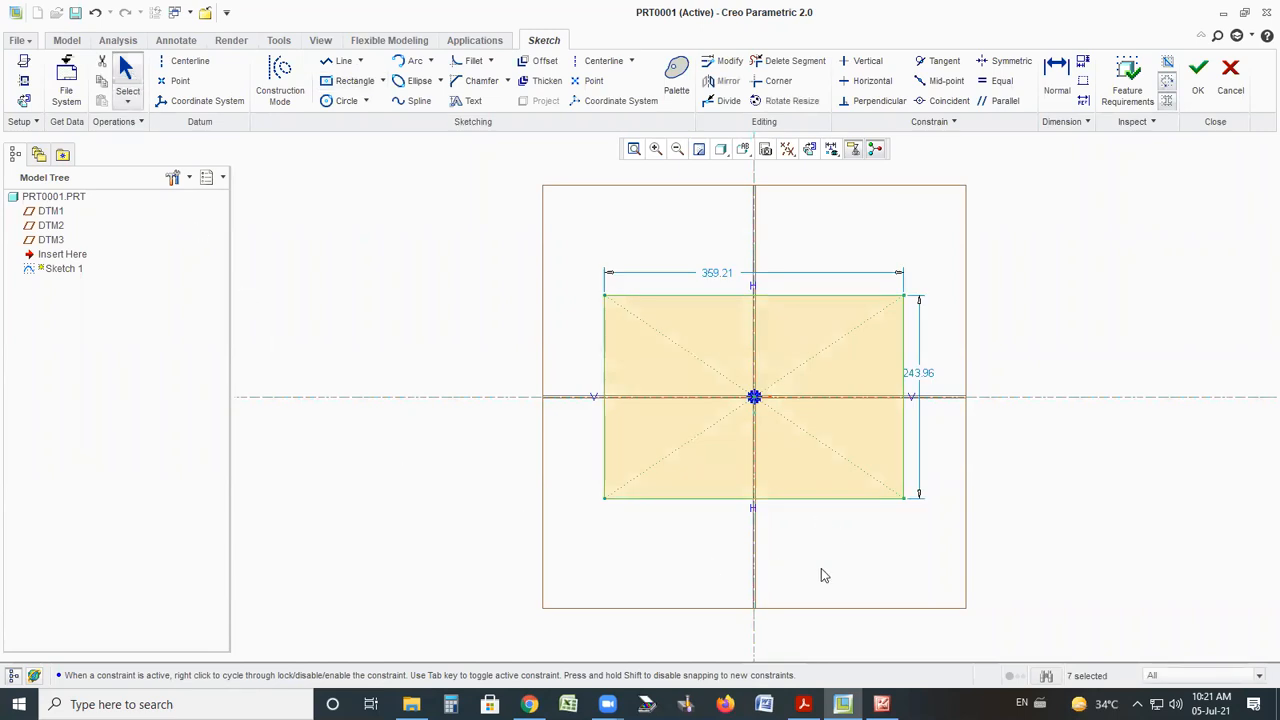
{"action": "mouse_move", "coordinate": [843, 704]}
{"action": "mouse_move", "coordinate": [720, 232]}
{"action": "left_mouse_down"}
{"action": "mouse_move", "coordinate": [666, 262]}
{"action": "mouse_move", "coordinate": [638, 236]}
{"action": "left_mouse_up"}
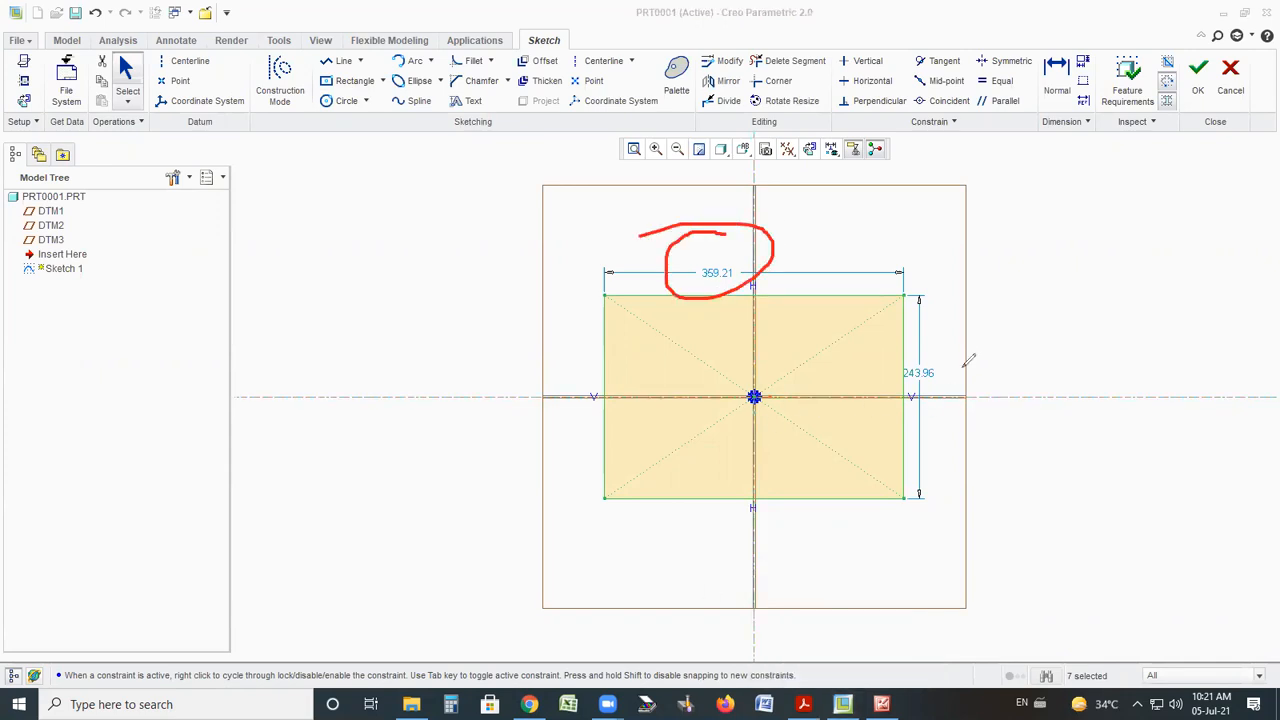
{"action": "mouse_move", "coordinate": [912, 338]}
{"action": "left_mouse_down"}
{"action": "mouse_move", "coordinate": [985, 365]}
{"action": "mouse_move", "coordinate": [935, 326]}
{"action": "left_mouse_up"}
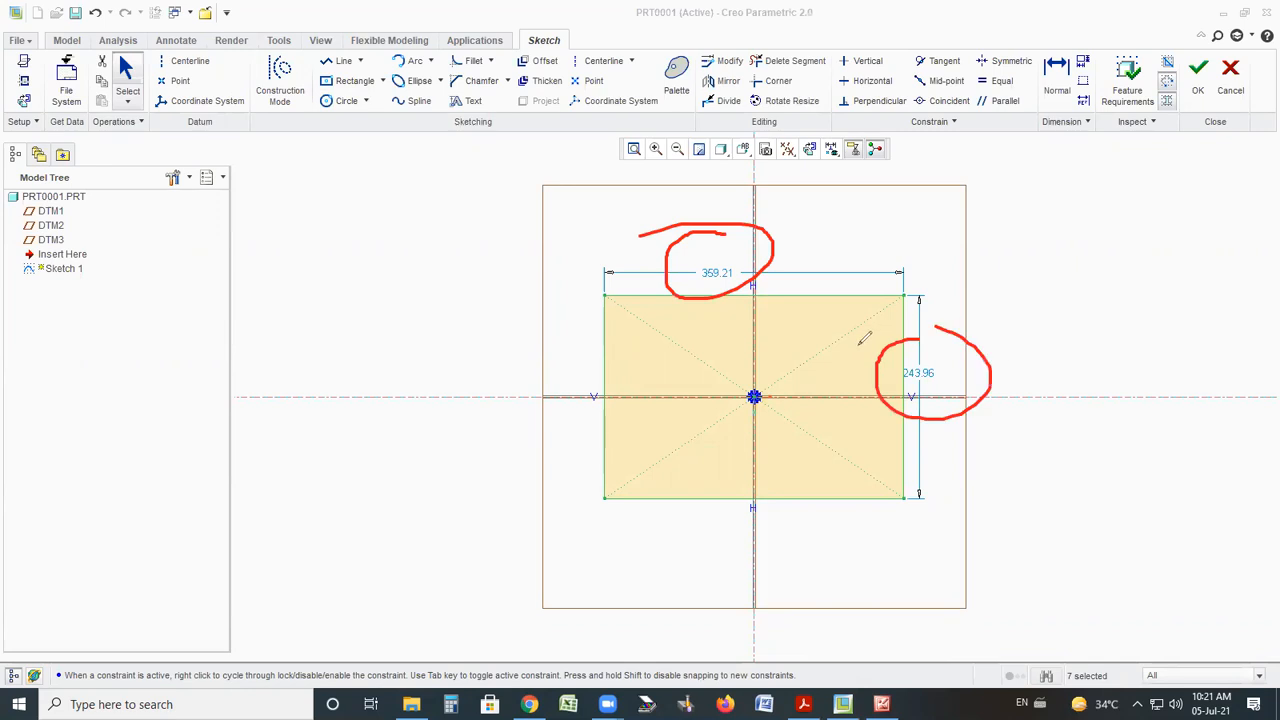
{"action": "key", "text": "ctrl+z"}
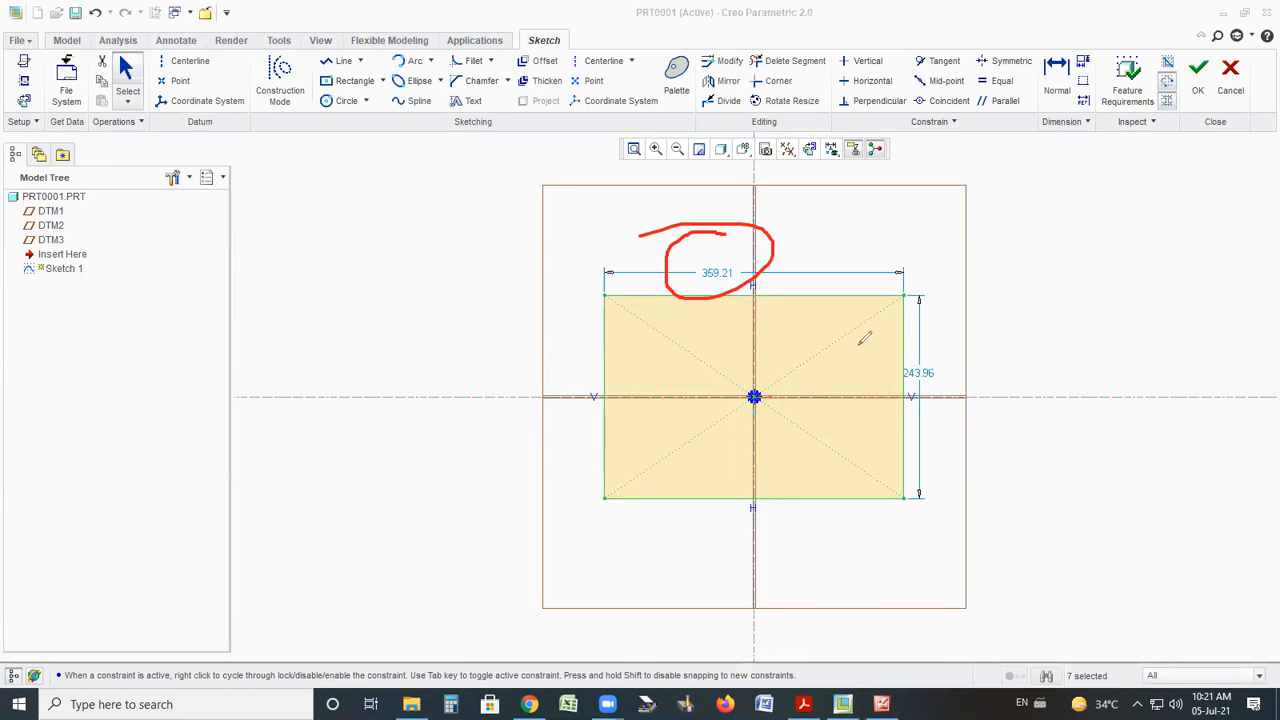
{"action": "key", "text": "Escape"}
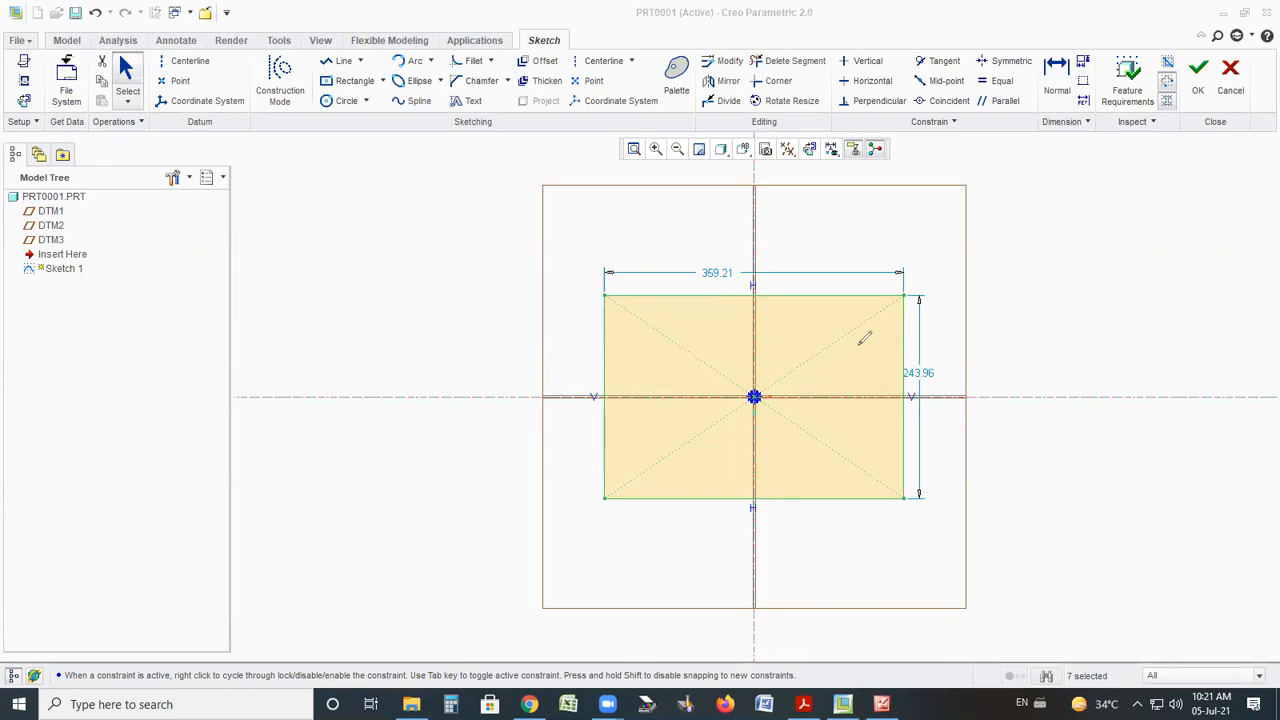
Set the center rectangle's width to 80 and its height to 40
{"action": "double_click", "coordinate": [716, 282]}
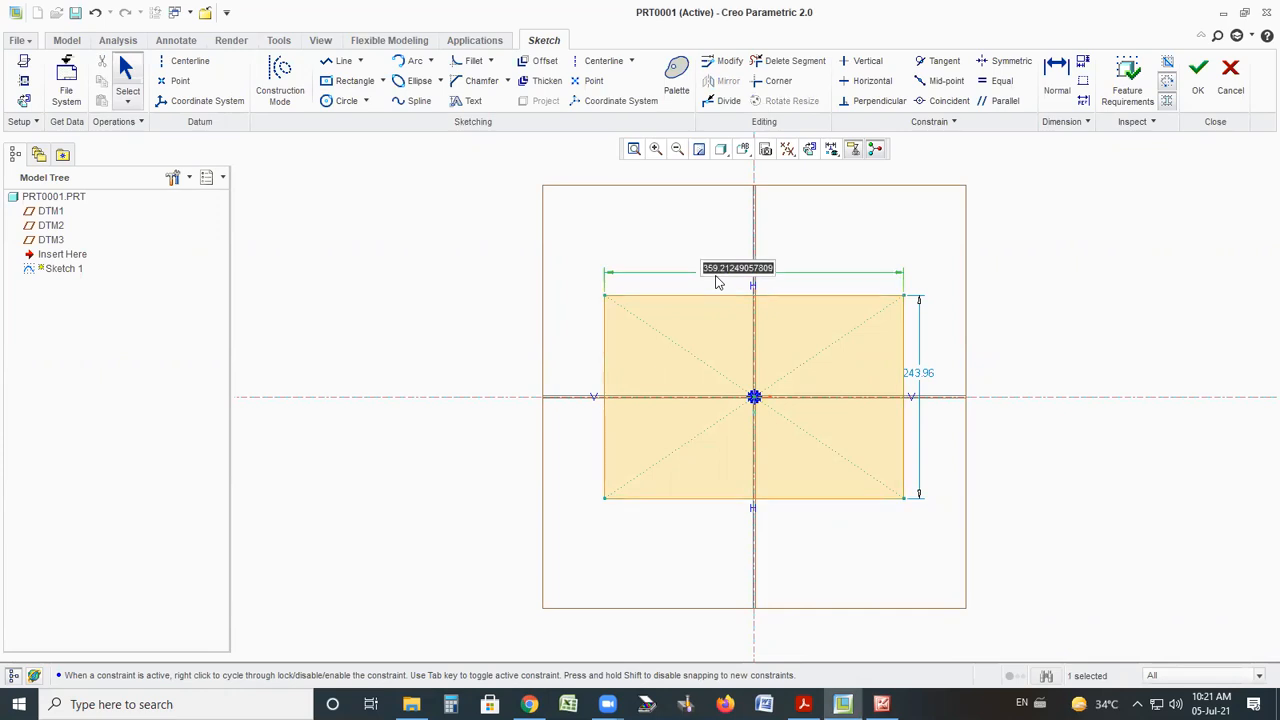
{"action": "type", "text": "4"}
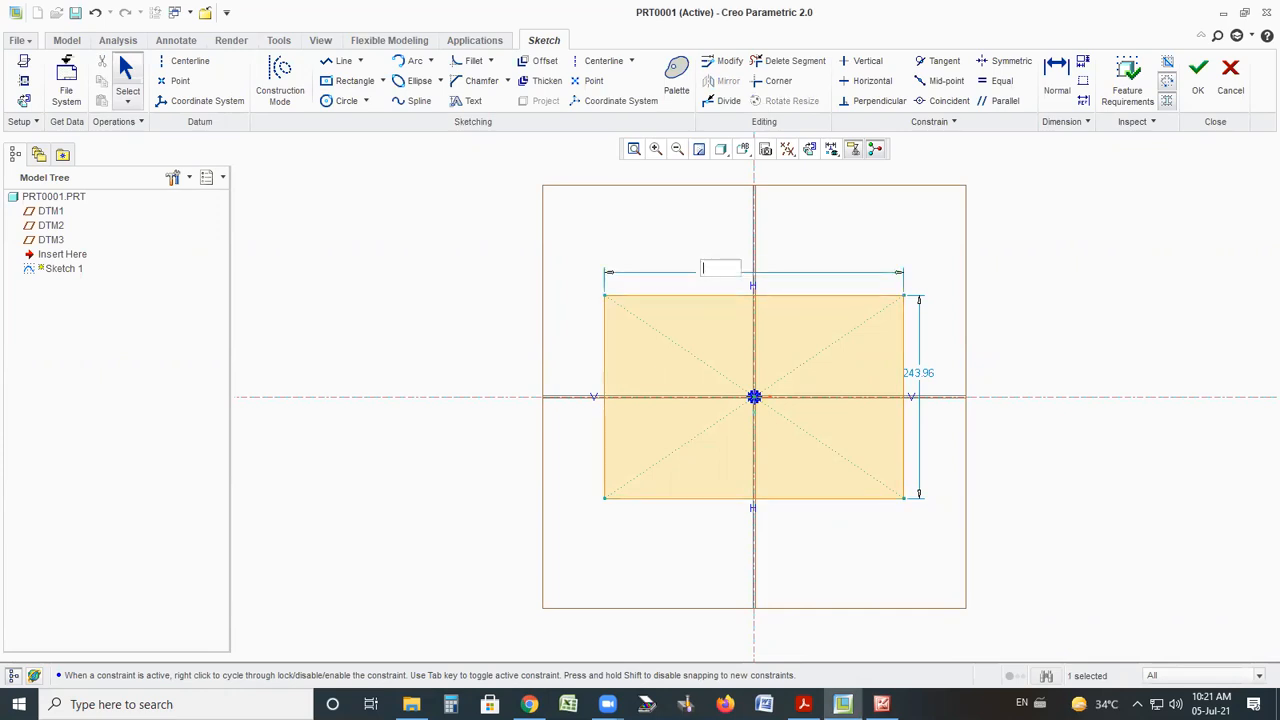
{"action": "type", "text": "0"}
{"action": "key", "text": "Return"}
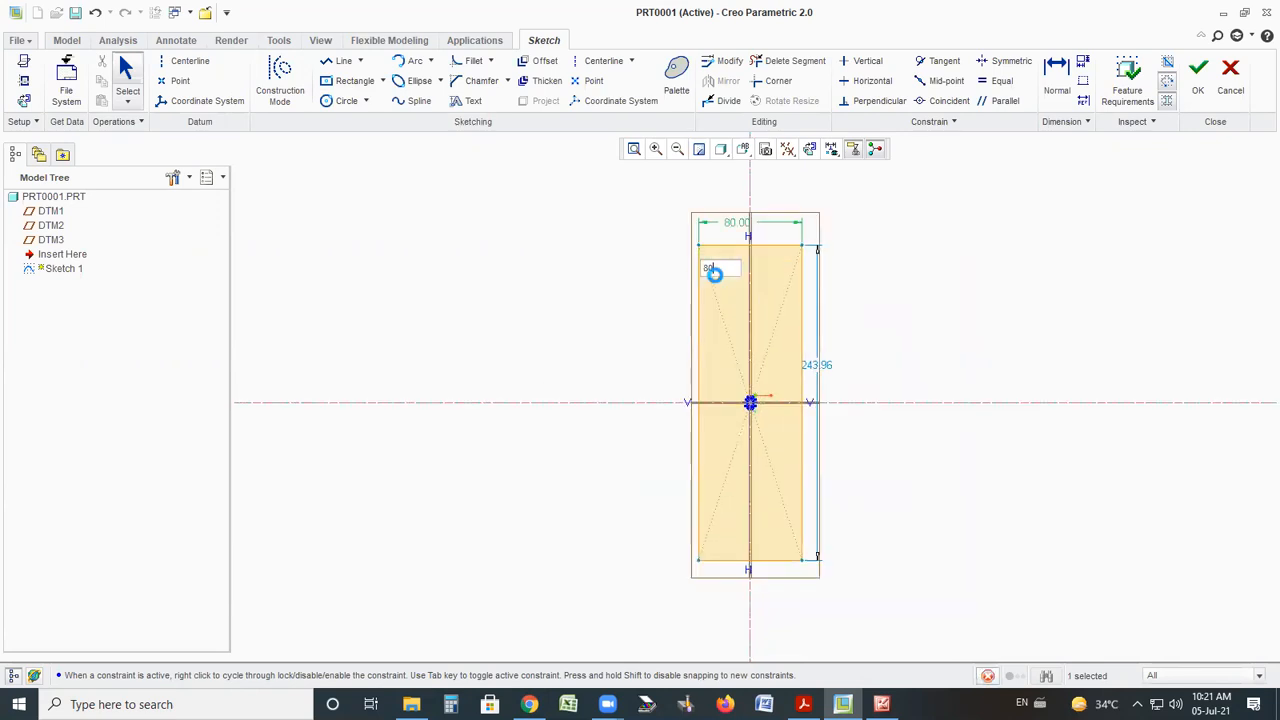
{"action": "double_click", "coordinate": [824, 364]}
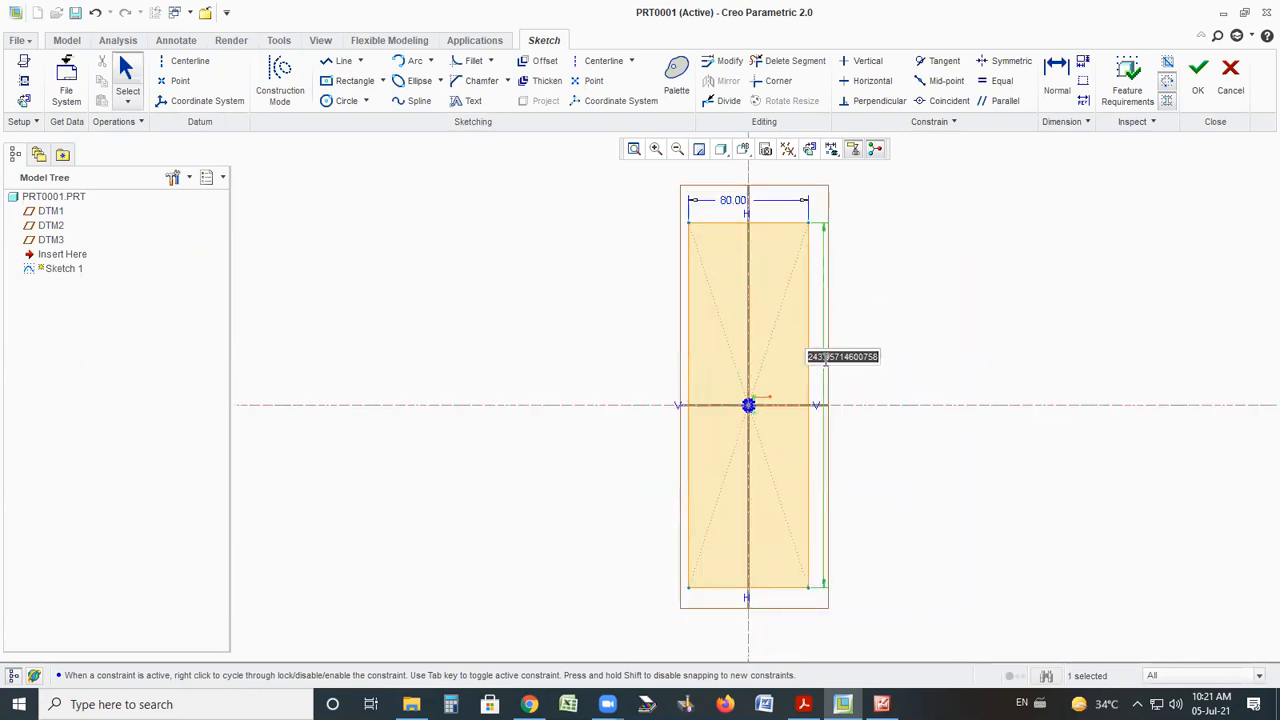
{"action": "type", "text": "4"}
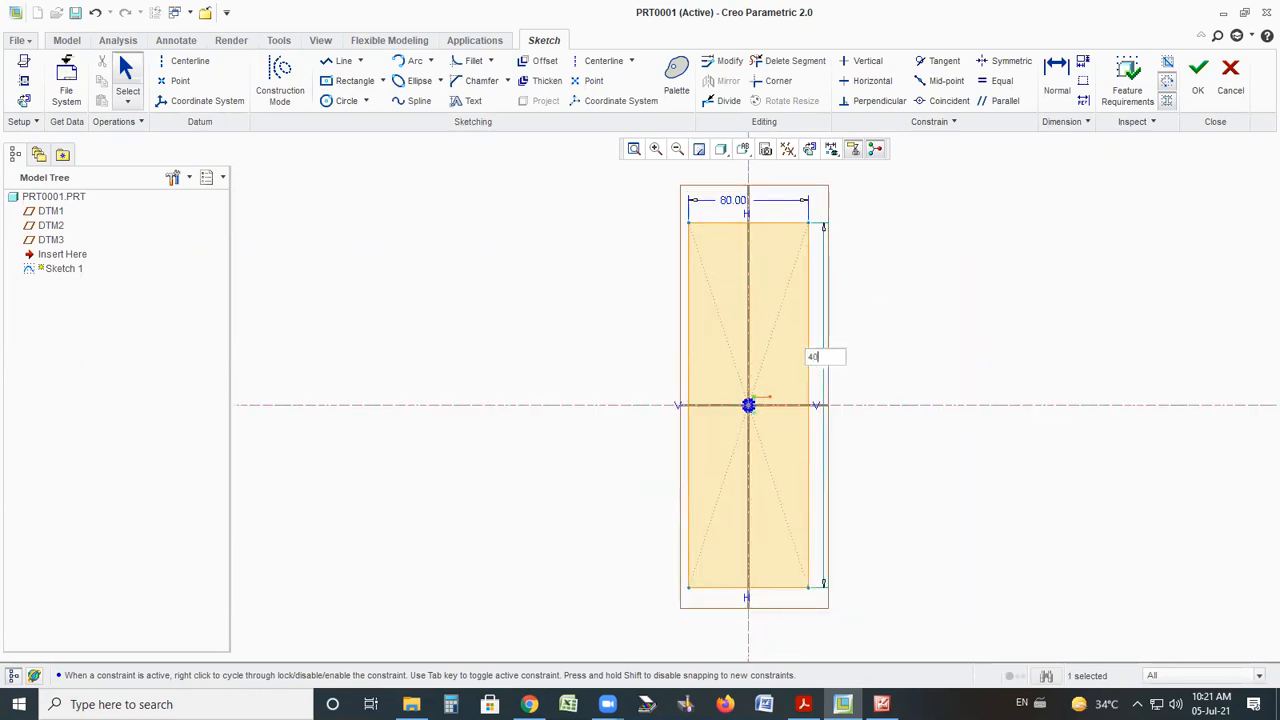
{"action": "type", "text": "0"}
{"action": "key", "text": "Return"}
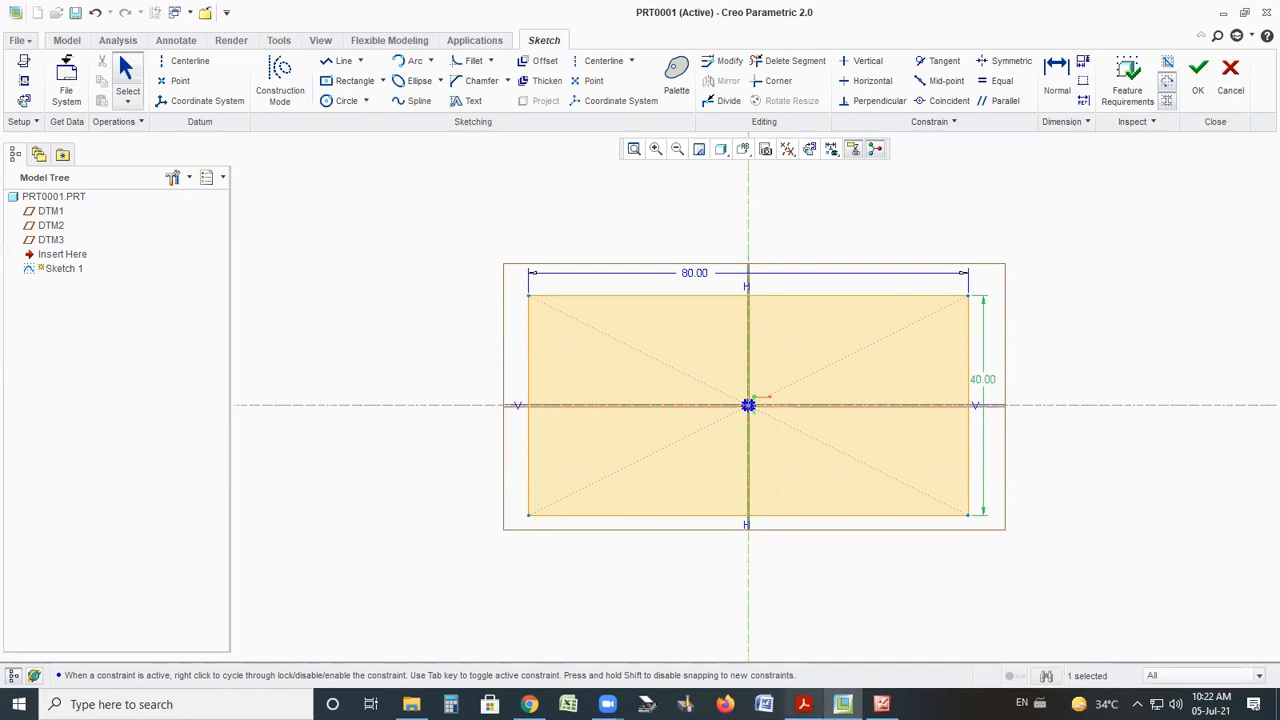
Check the block drawing in Picture Manager, return to Creo Parametric, and offset the rectangle's lower edge inward
{"action": "left_click", "coordinate": [843, 704]}
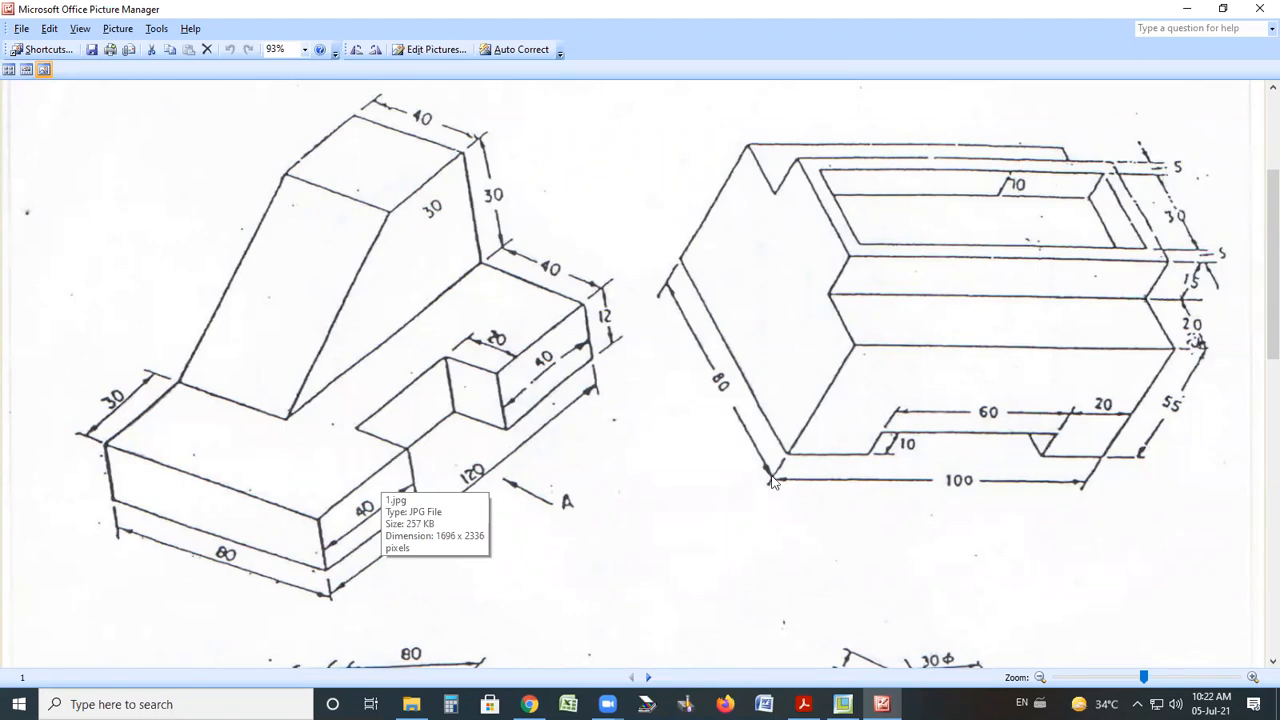
{"action": "left_click", "coordinate": [843, 704]}
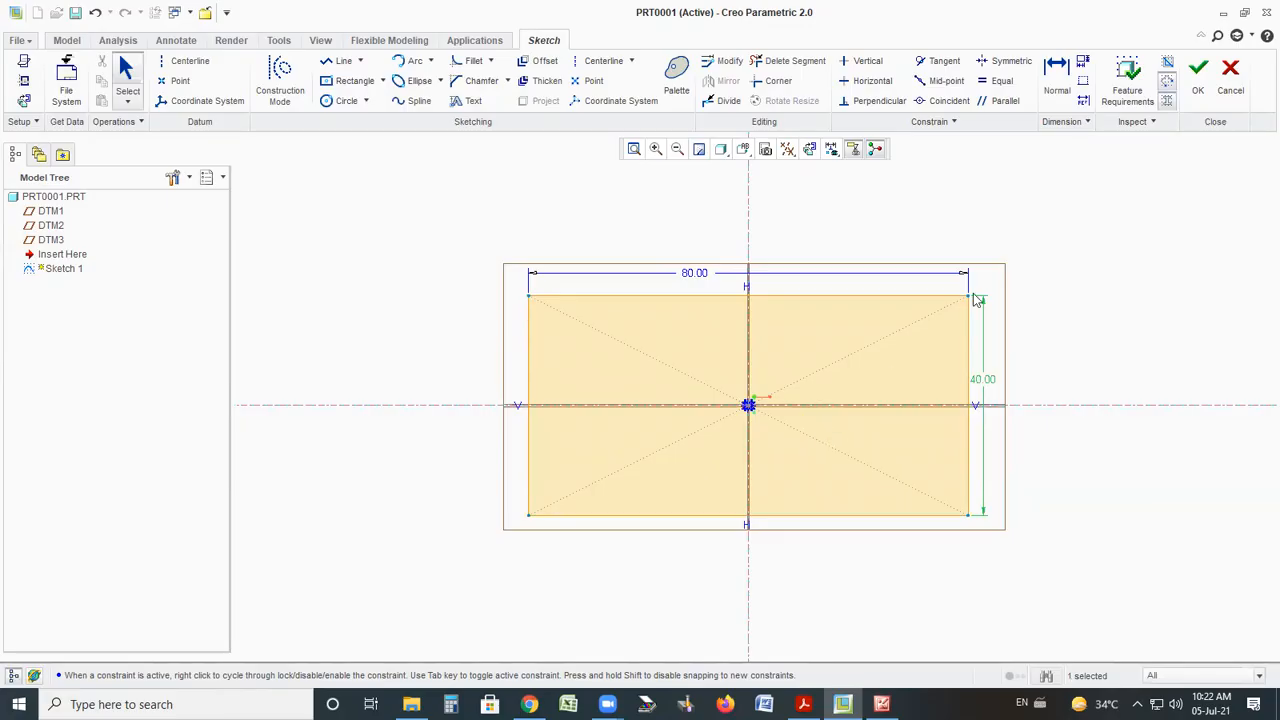
{"action": "left_click", "coordinate": [545, 62]}
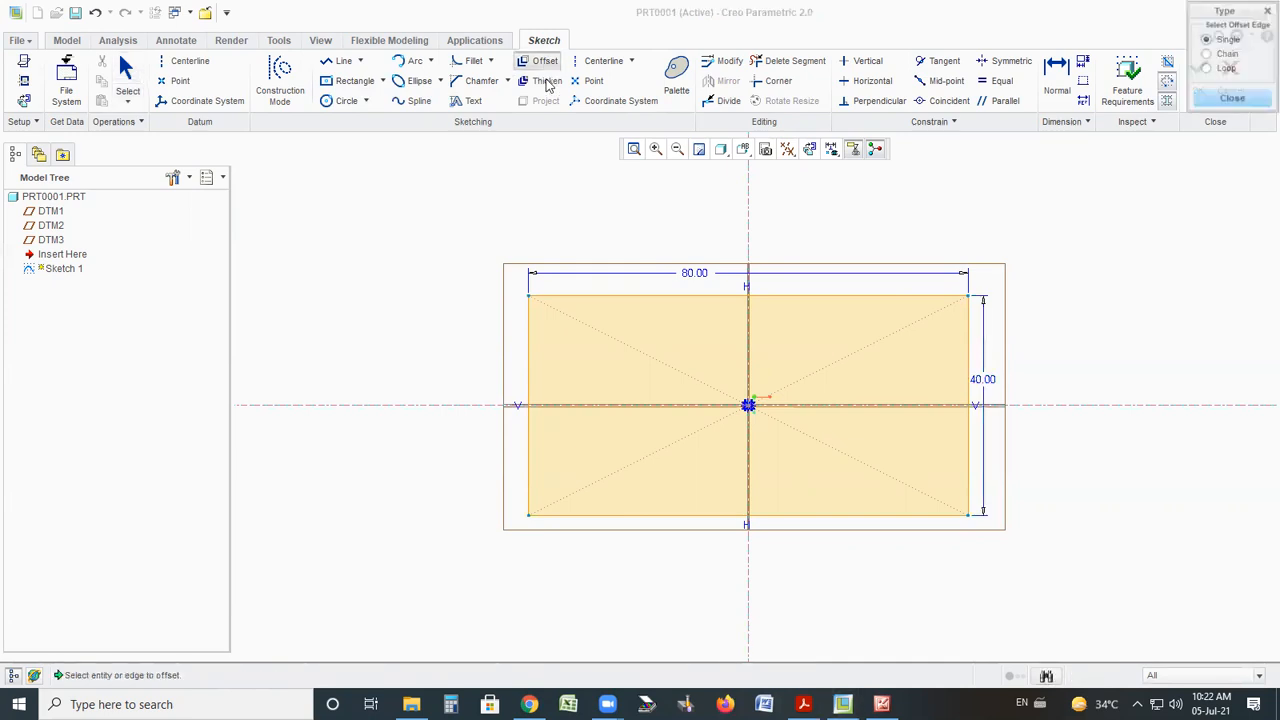
{"action": "left_click", "coordinate": [707, 516]}
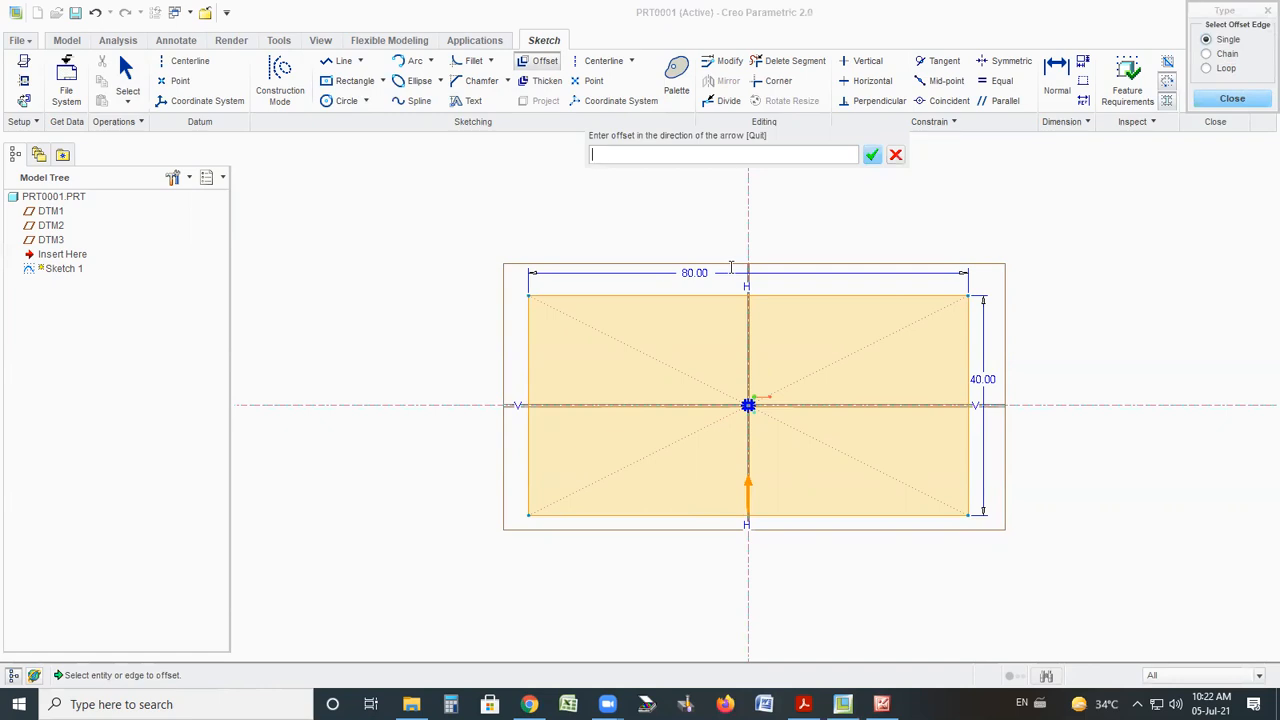
{"action": "key", "text": "Return"}
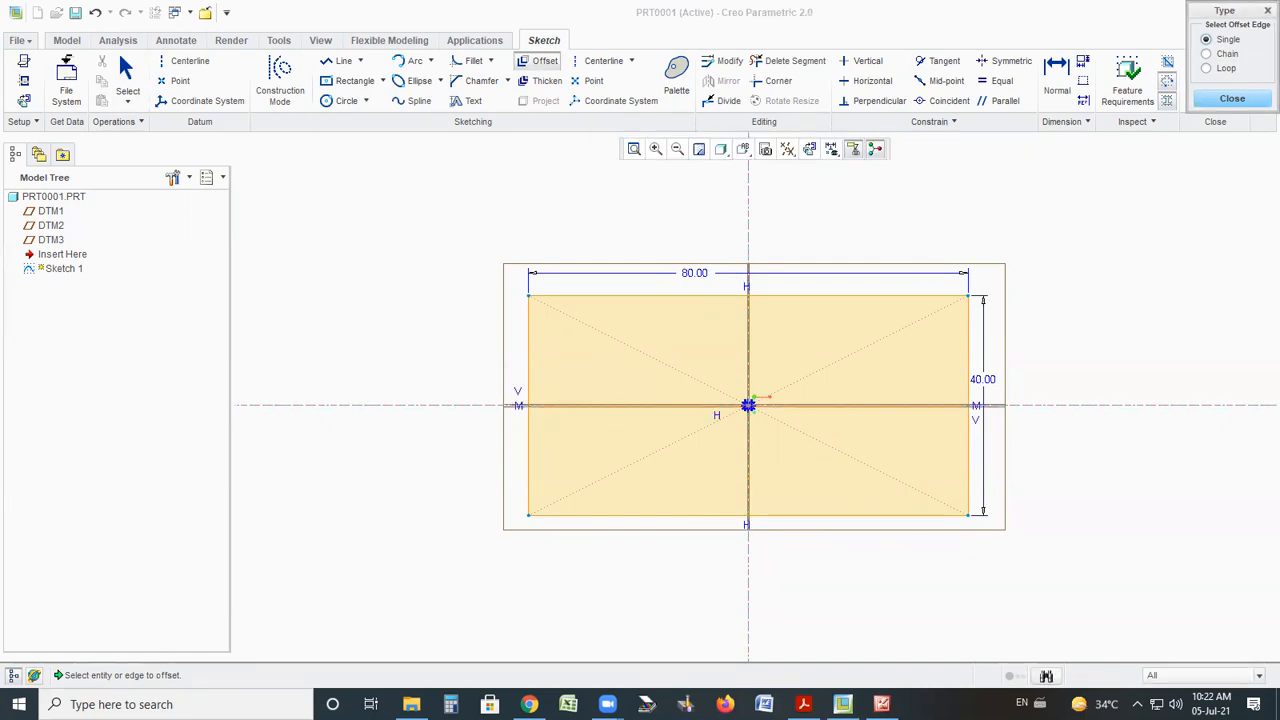
Examine the base block's 80 and 120 edges on the exercise sheet in Picture Manager and return to Creo Parametric
{"action": "left_click", "coordinate": [881, 704]}
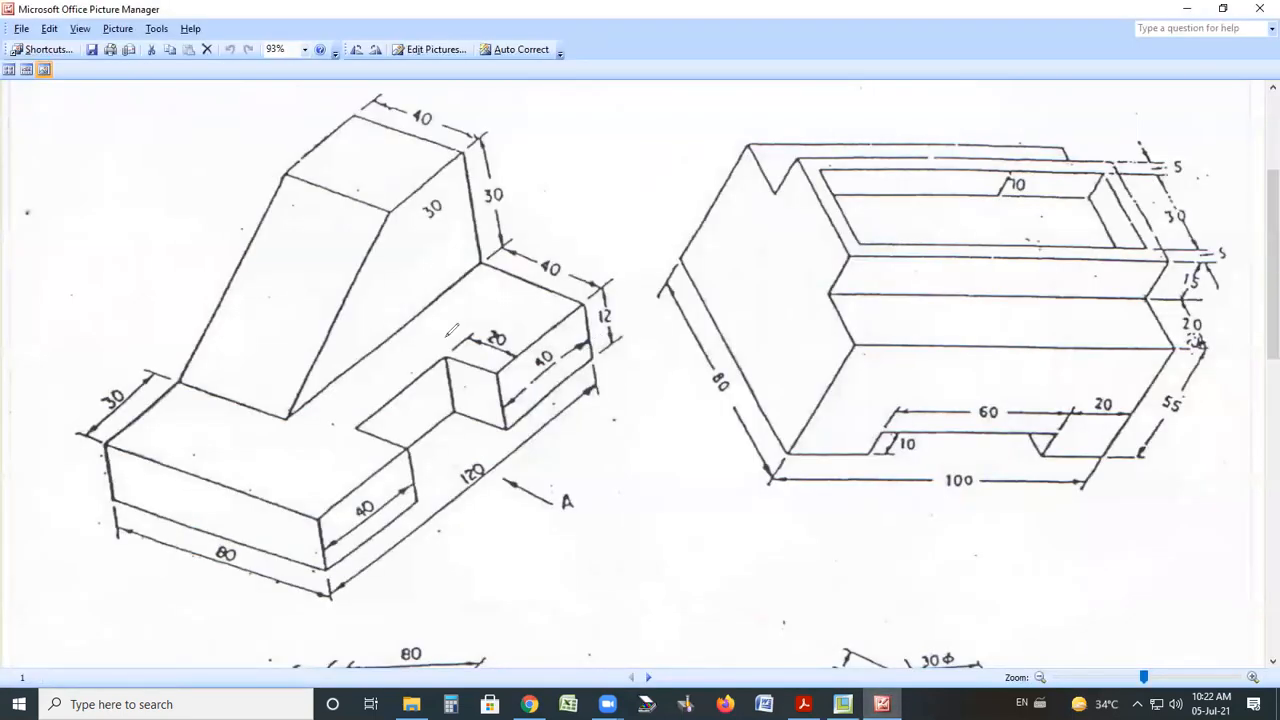
{"action": "left_click_drag", "start_coordinate": [90, 438], "coordinate": [318, 520]}
{"action": "mouse_move", "coordinate": [332, 592]}
{"action": "left_mouse_down"}
{"action": "mouse_move", "coordinate": [410, 550]}
{"action": "mouse_move", "coordinate": [640, 368]}
{"action": "left_mouse_up"}
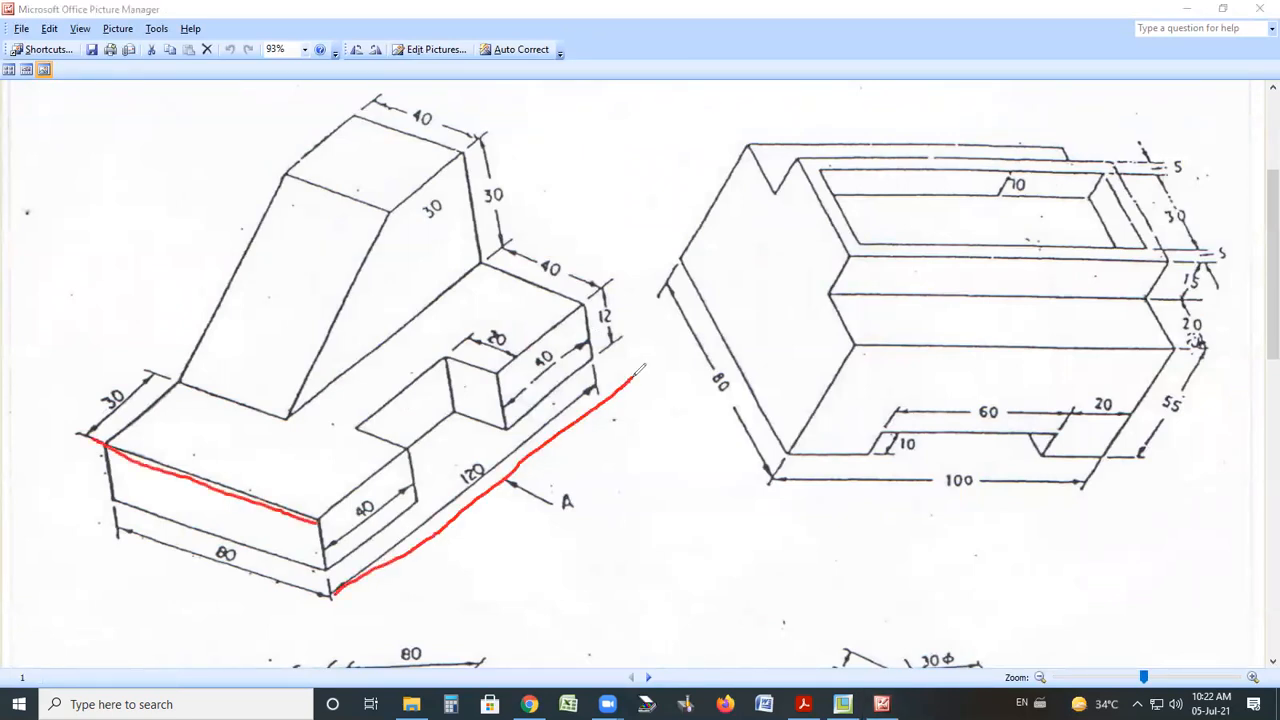
{"action": "key", "text": "ctrl+z"}
{"action": "key", "text": "ctrl+z"}
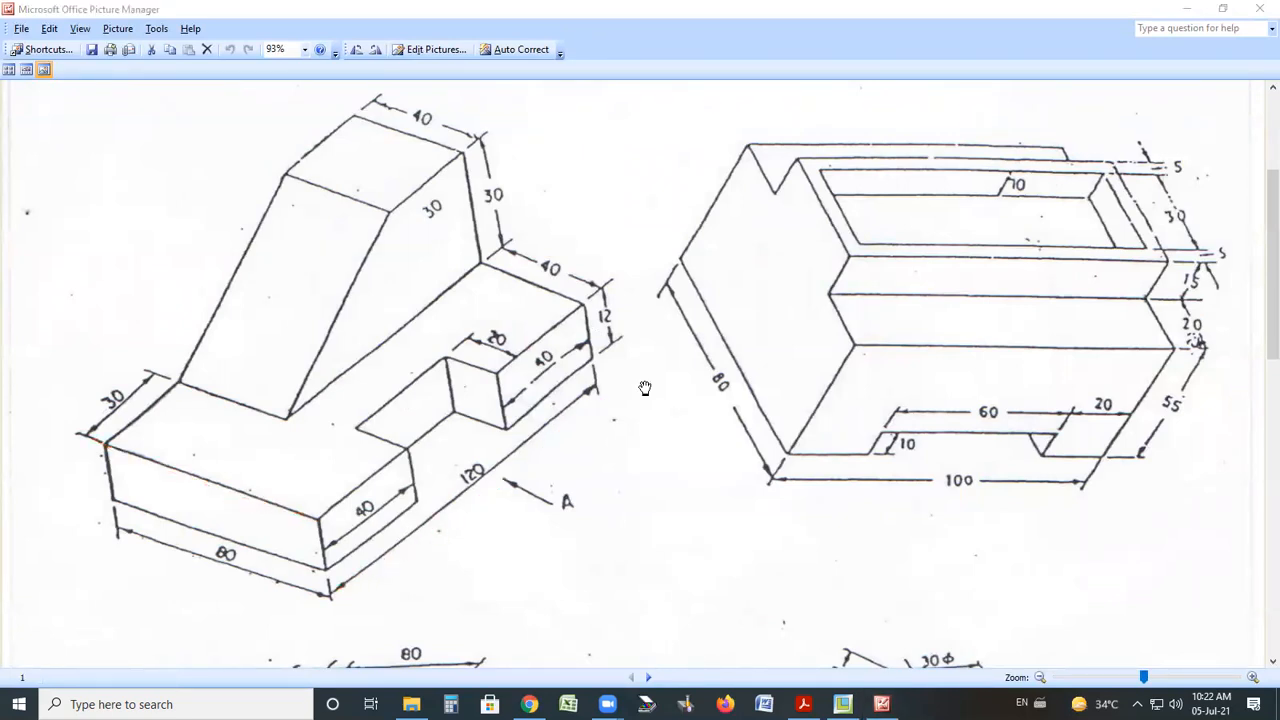
{"action": "left_click", "coordinate": [843, 704]}
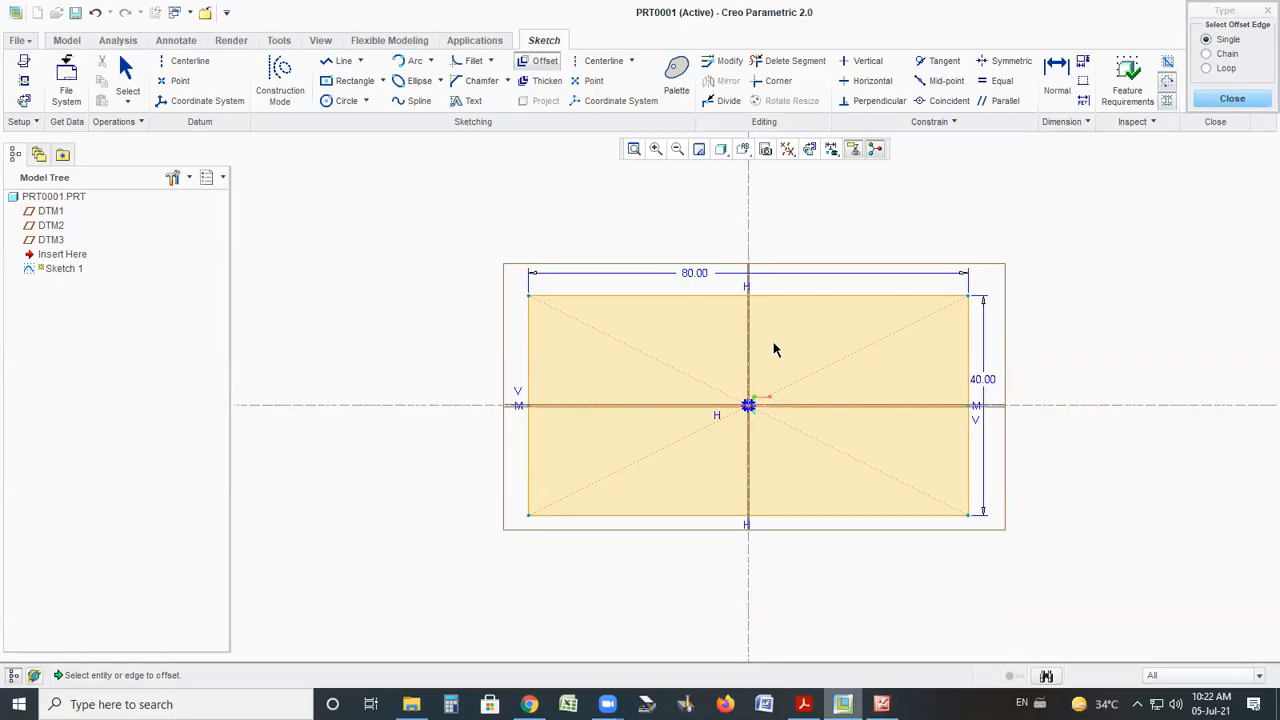
End the Offset command and delete the offset line running through the rectangle's middle
{"action": "left_click", "coordinate": [1231, 99]}
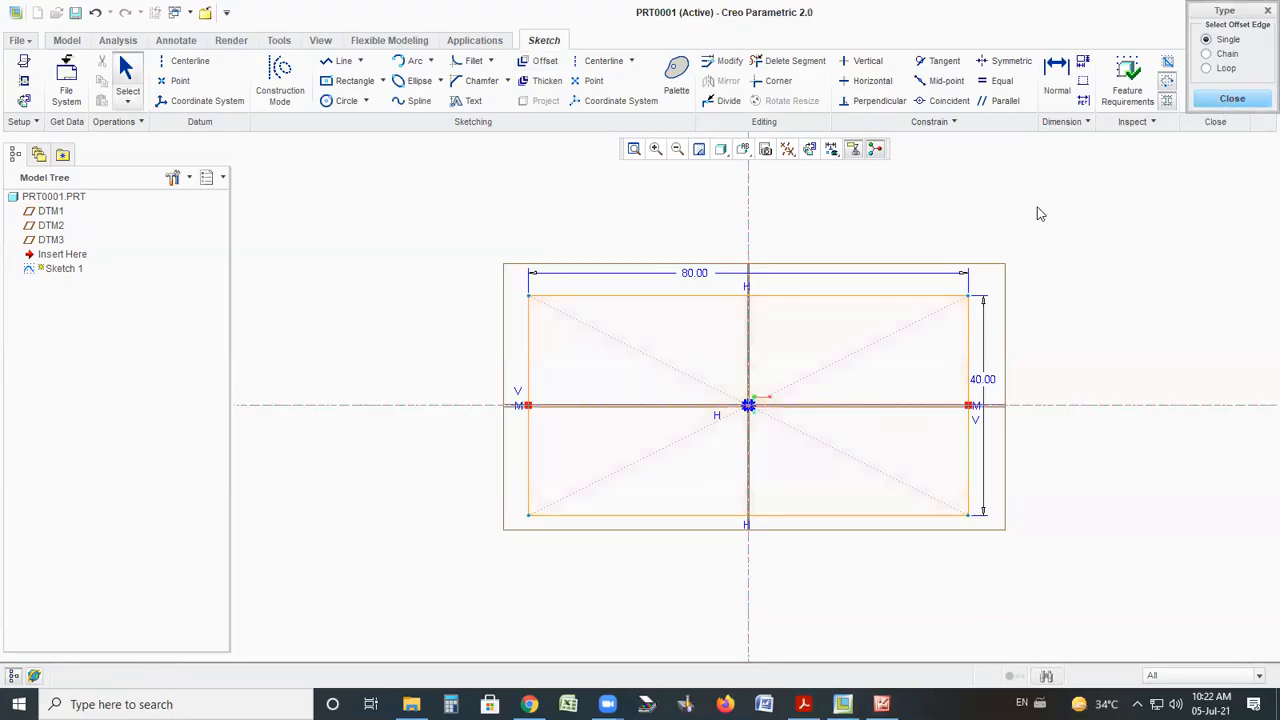
{"action": "left_click", "coordinate": [618, 406]}
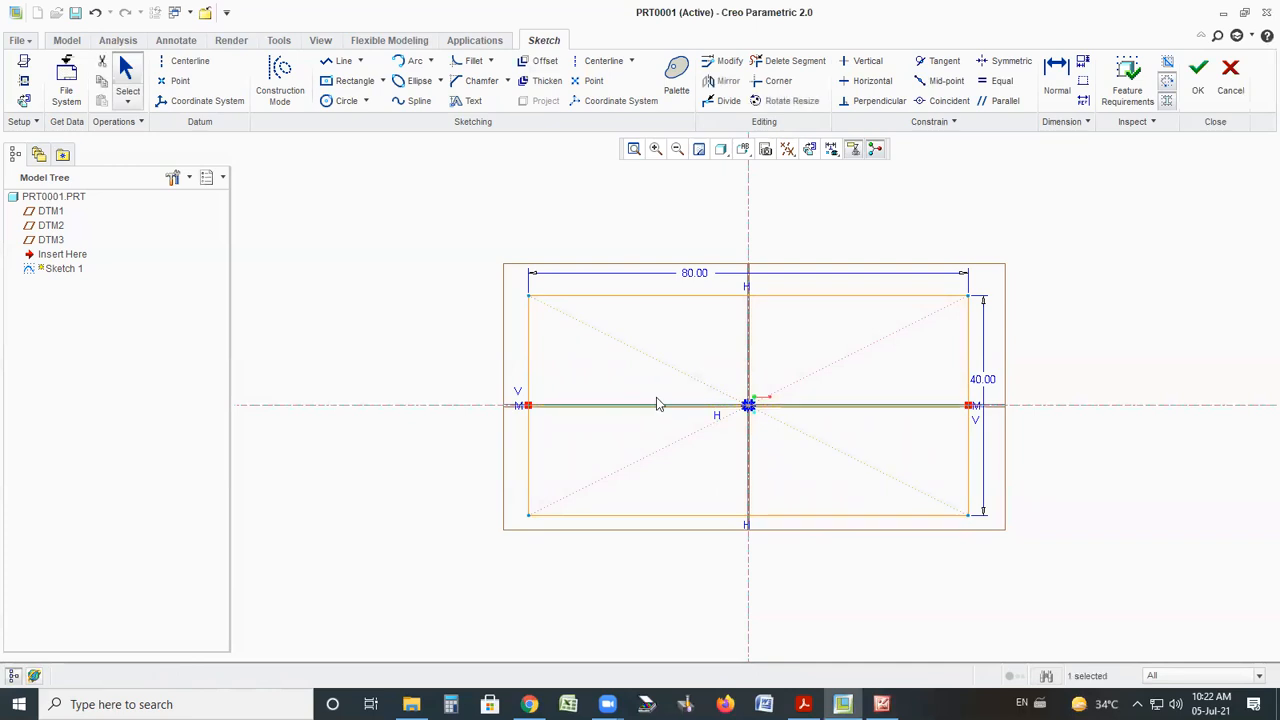
{"action": "key", "text": "Delete"}
Set the center rectangle's width to 120 and its height to 80
{"action": "double_click", "coordinate": [697, 275]}
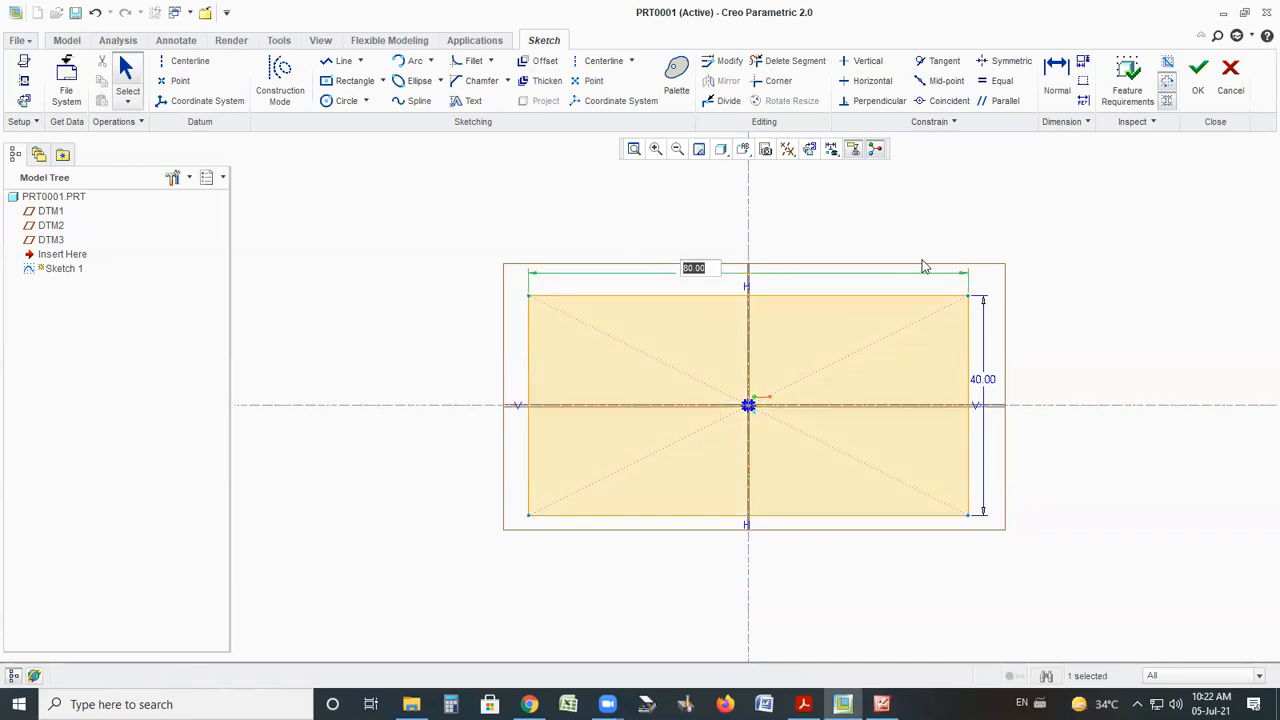
{"action": "type", "text": "120"}
{"action": "key", "text": "Return"}
{"action": "double_click", "coordinate": [983, 387]}
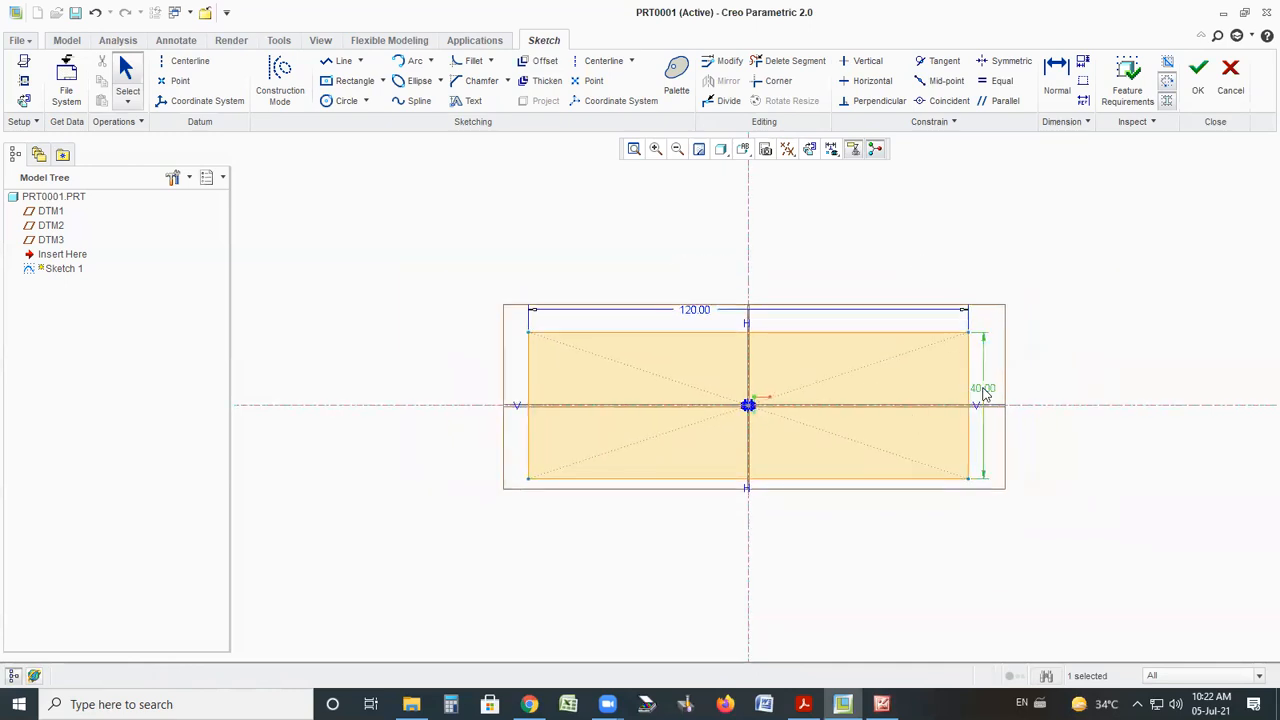
{"action": "type", "text": "80"}
{"action": "key", "text": "Return"}
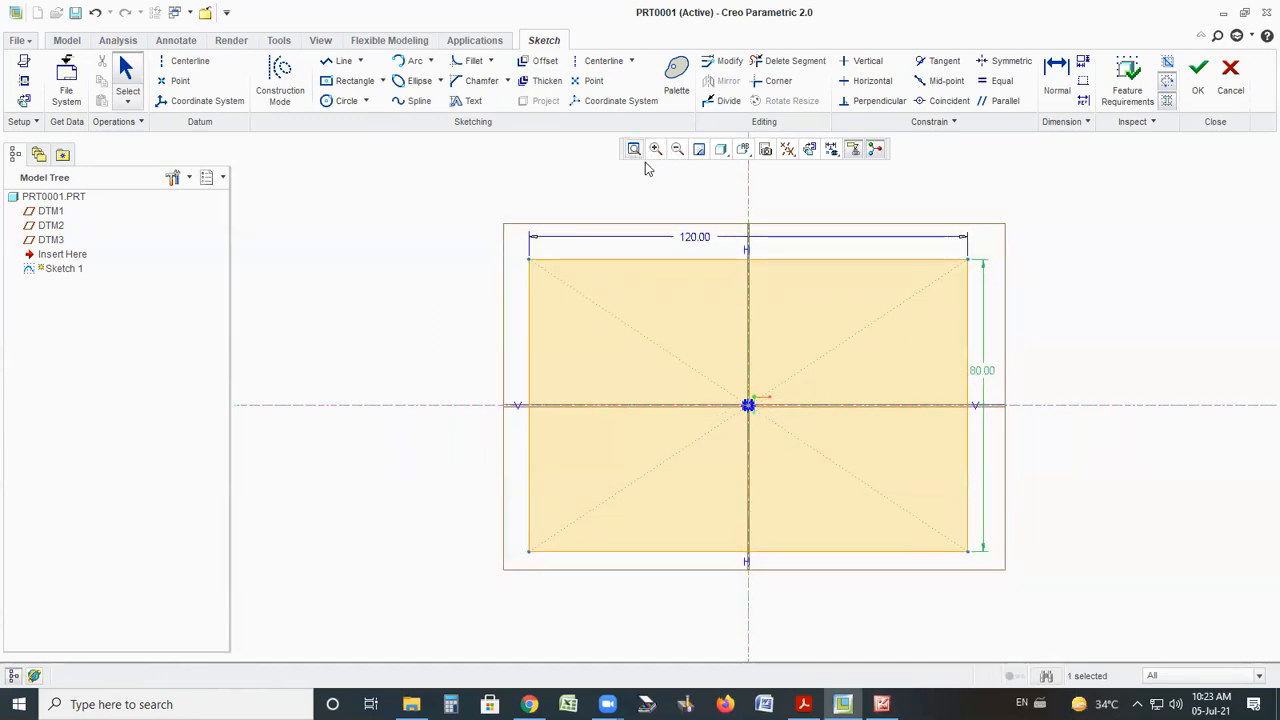
Offset the rectangle's lower edge inward by 20
{"action": "left_click", "coordinate": [677, 150]}
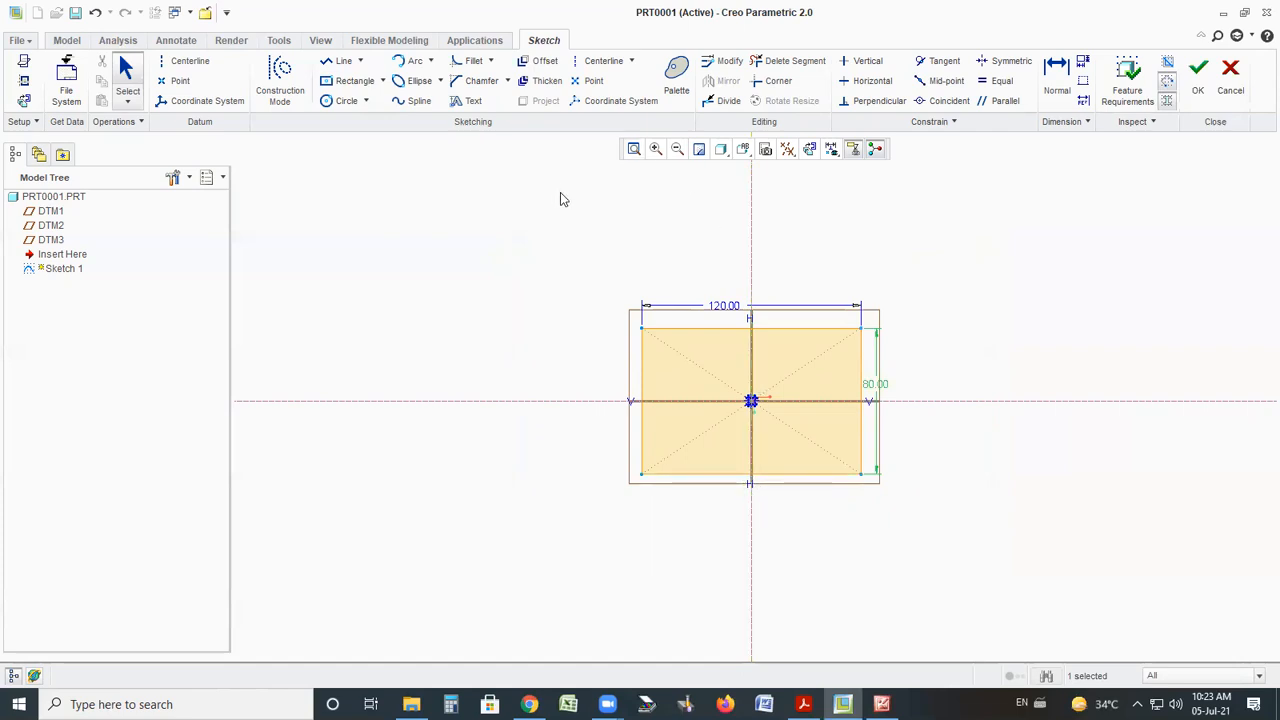
{"action": "left_click", "coordinate": [540, 61]}
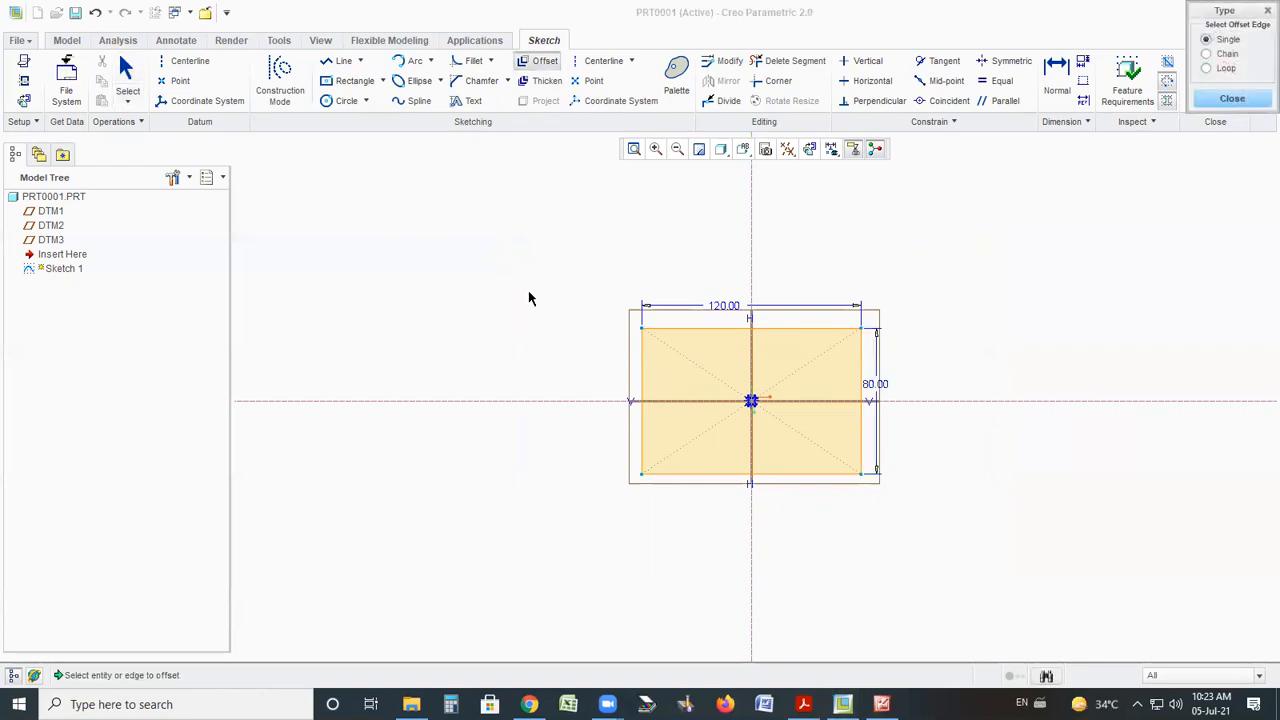
{"action": "left_click", "coordinate": [697, 474]}
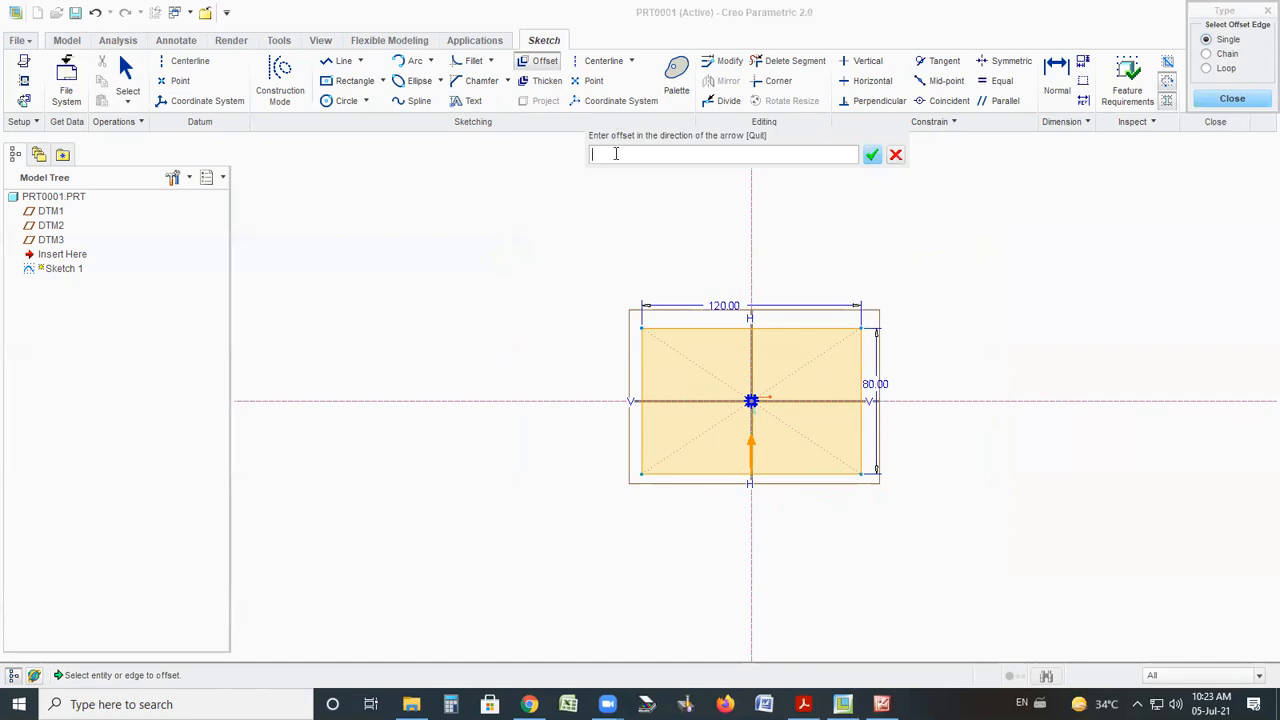
{"action": "type", "text": "20"}
{"action": "key", "text": "Return"}
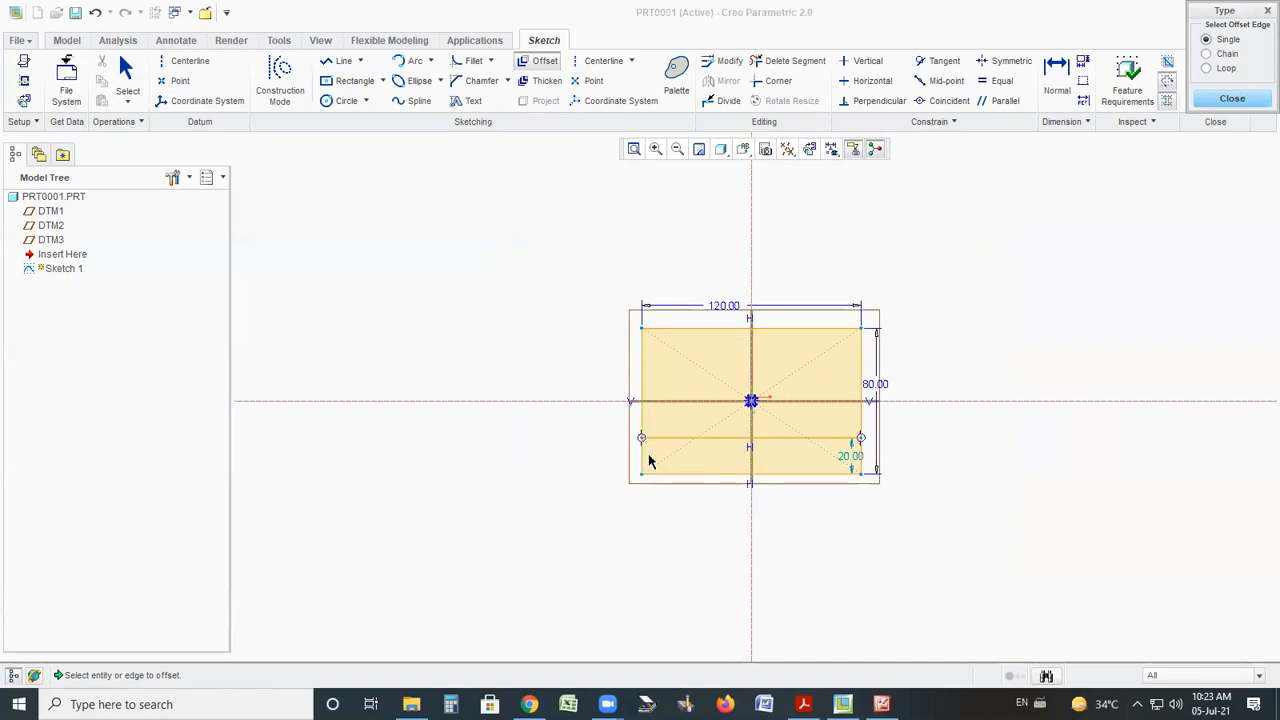
Check the notch dimensions in Picture Manager, return to Creo Parametric, and offset both vertical rectangle edges inward by 40
{"action": "left_click", "coordinate": [840, 704]}
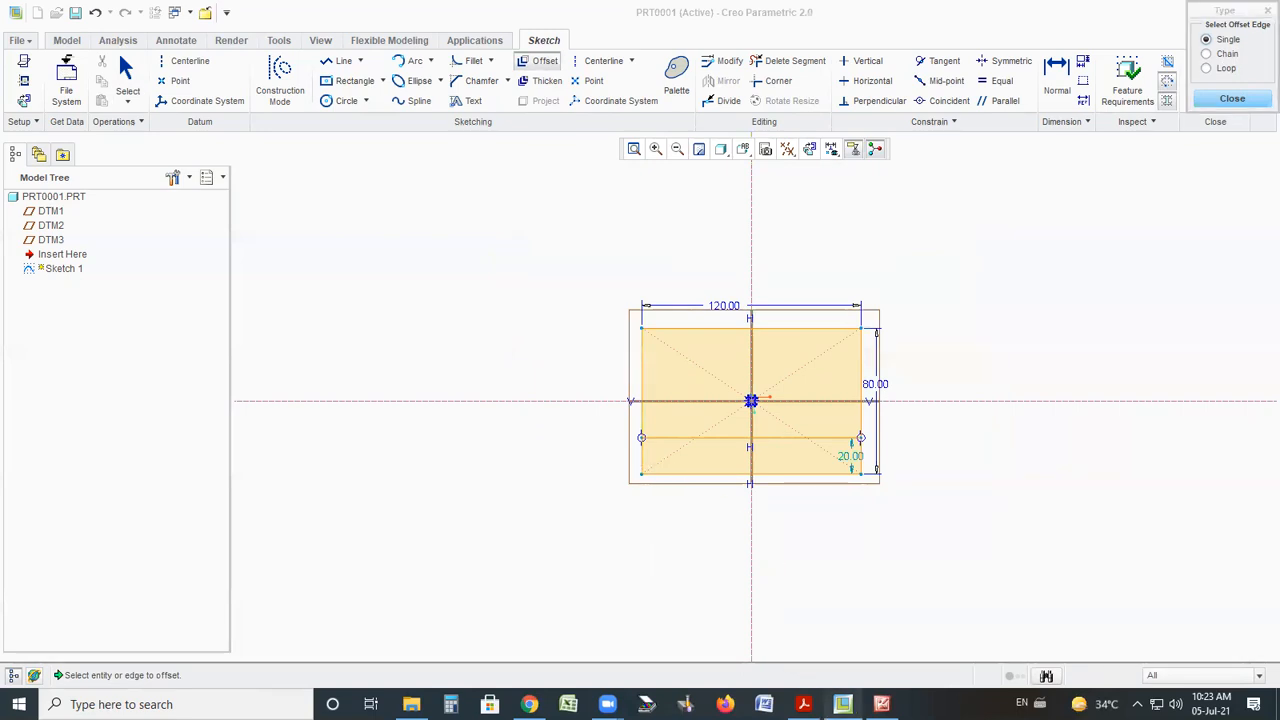
{"action": "left_click", "coordinate": [881, 704]}
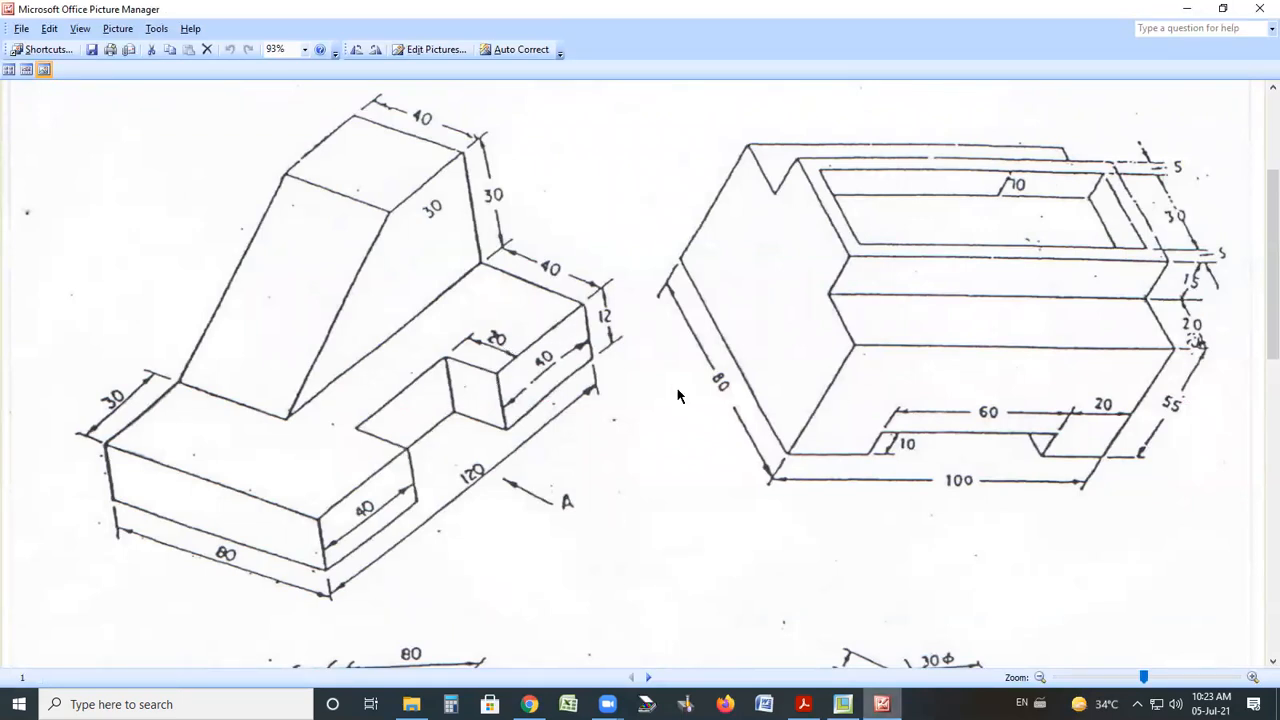
{"action": "key", "text": "alt+Tab"}
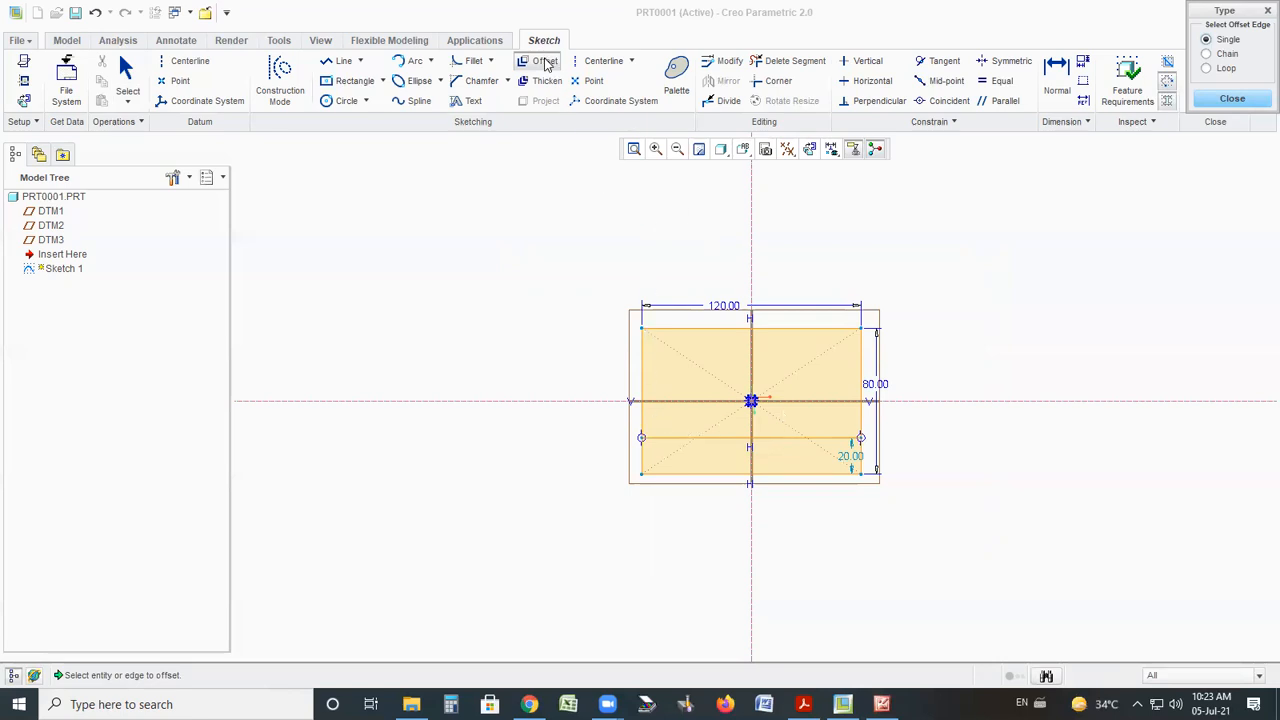
{"action": "left_click", "coordinate": [643, 388]}
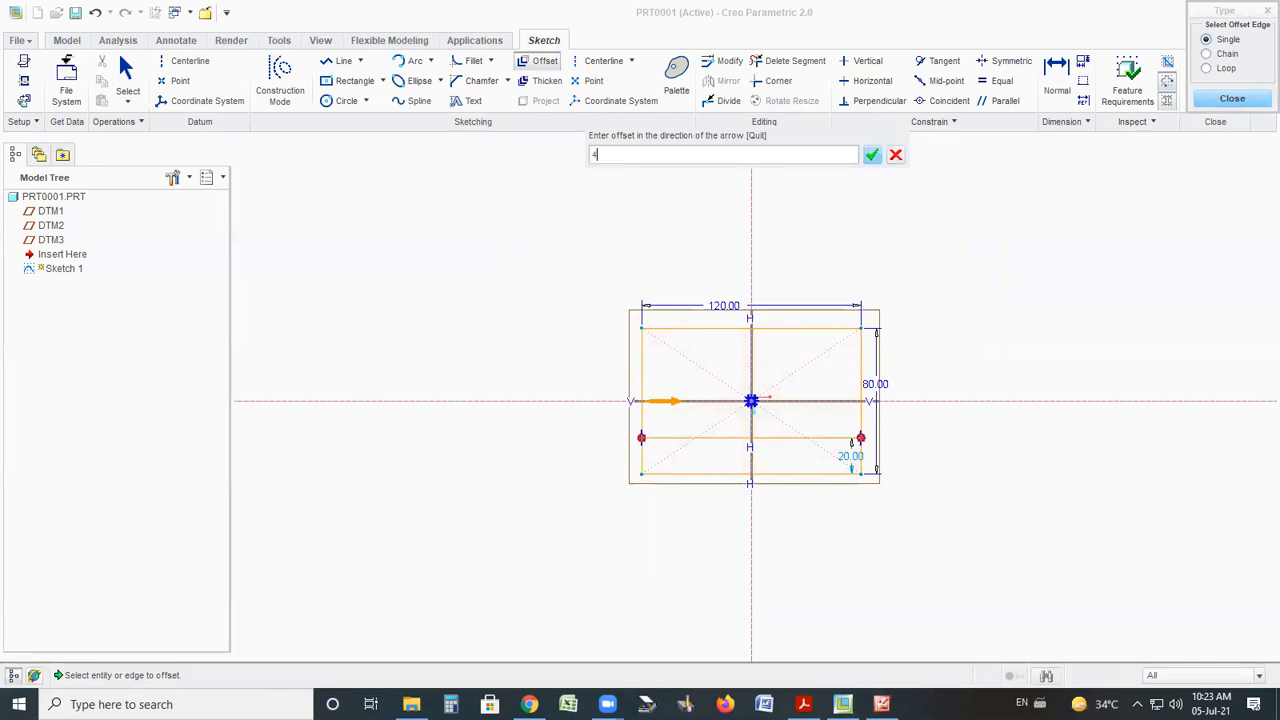
{"action": "key", "text": "Return"}
{"action": "left_click", "coordinate": [824, 403]}
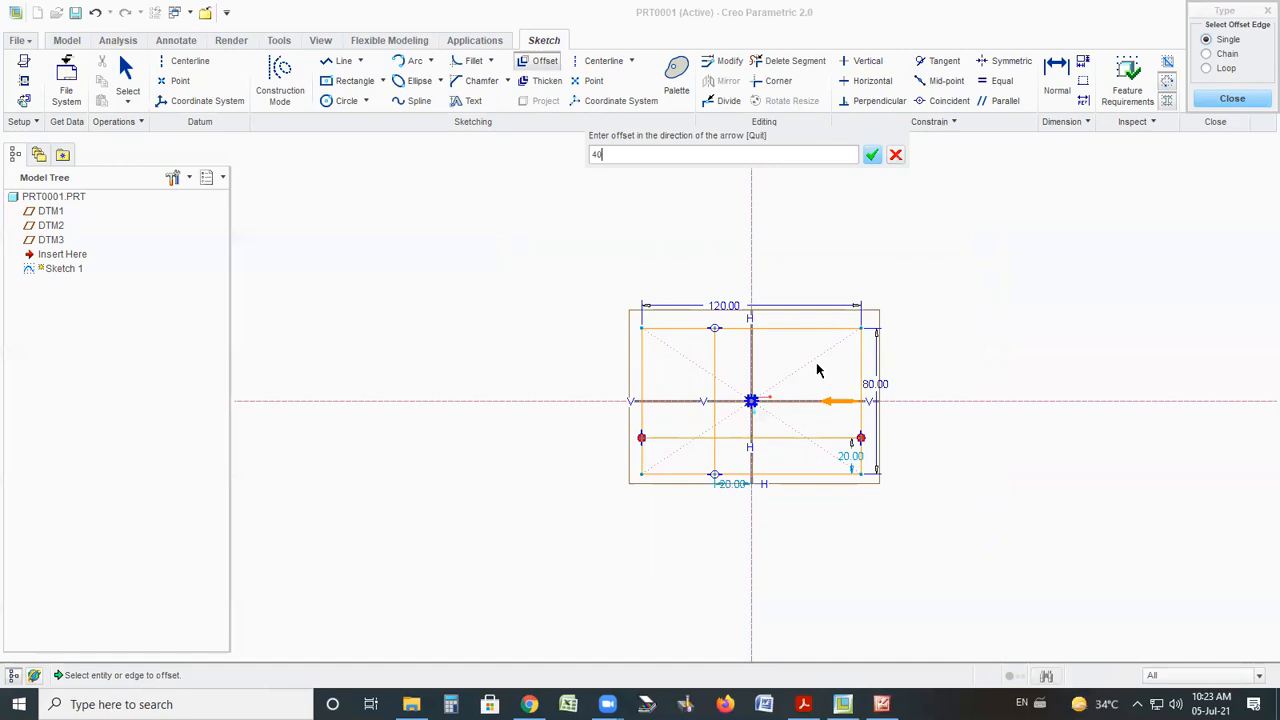
{"action": "key", "text": "Return"}
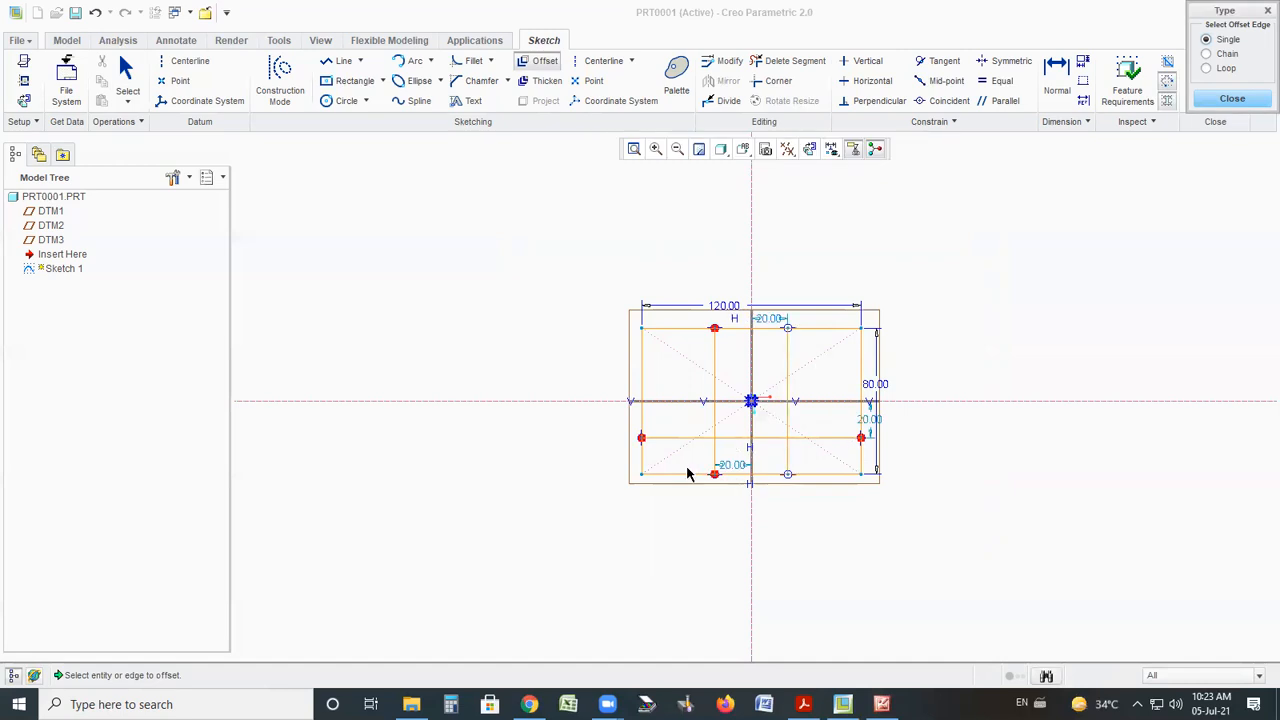
Compare the block drawing in Picture Manager with the Creo sketch, inspecting the offset lines from several angles and restoring the 2D sketch orientation
{"action": "left_click", "coordinate": [882, 704]}
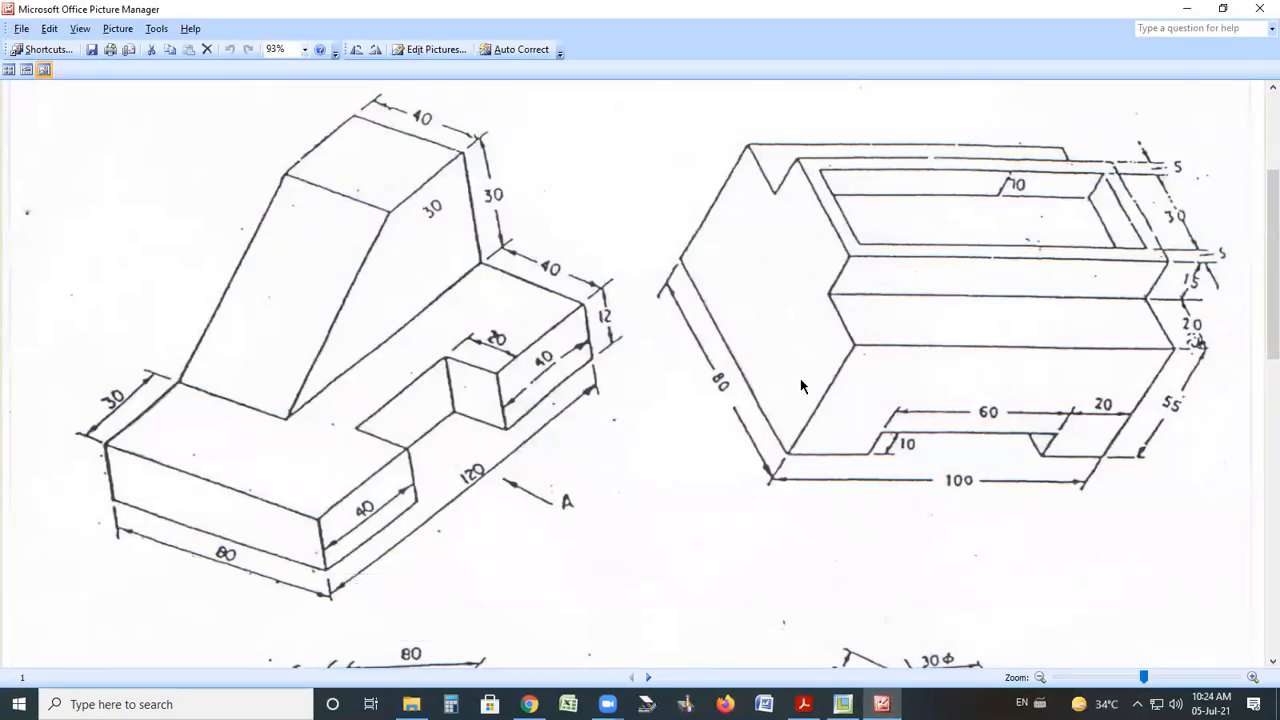
{"action": "key", "text": "alt+Tab"}
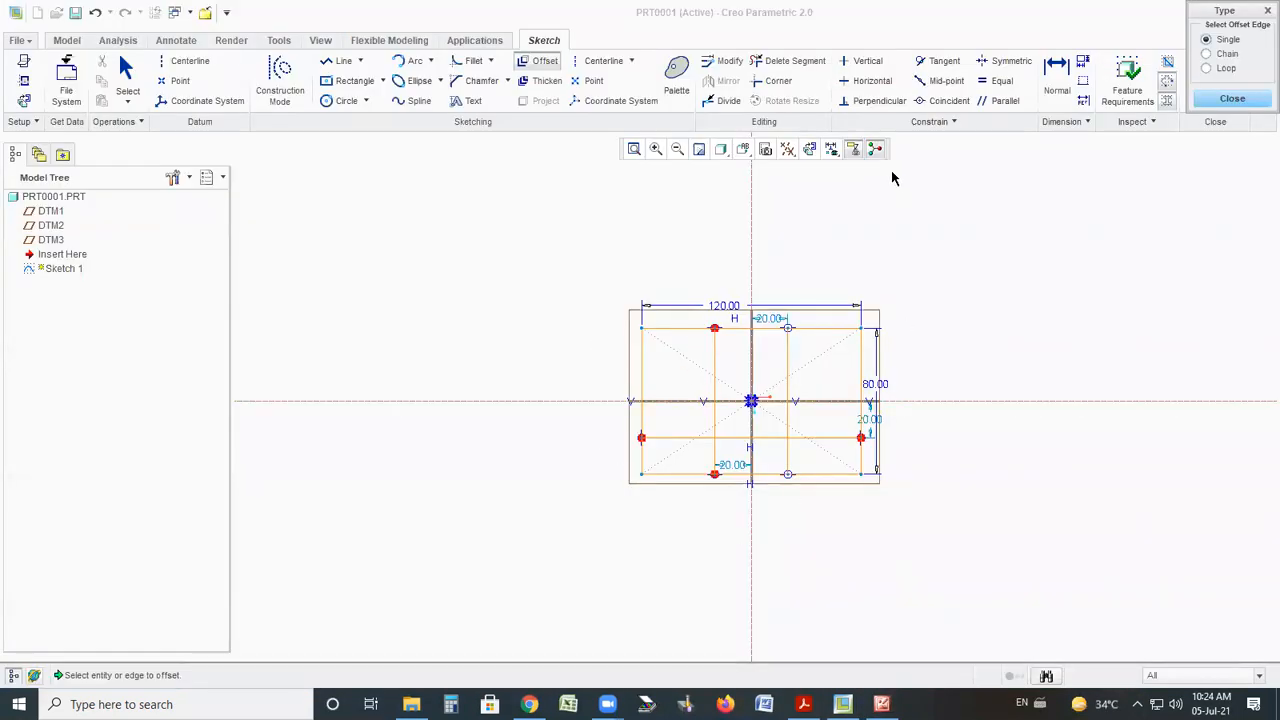
{"action": "left_click", "coordinate": [656, 148]}
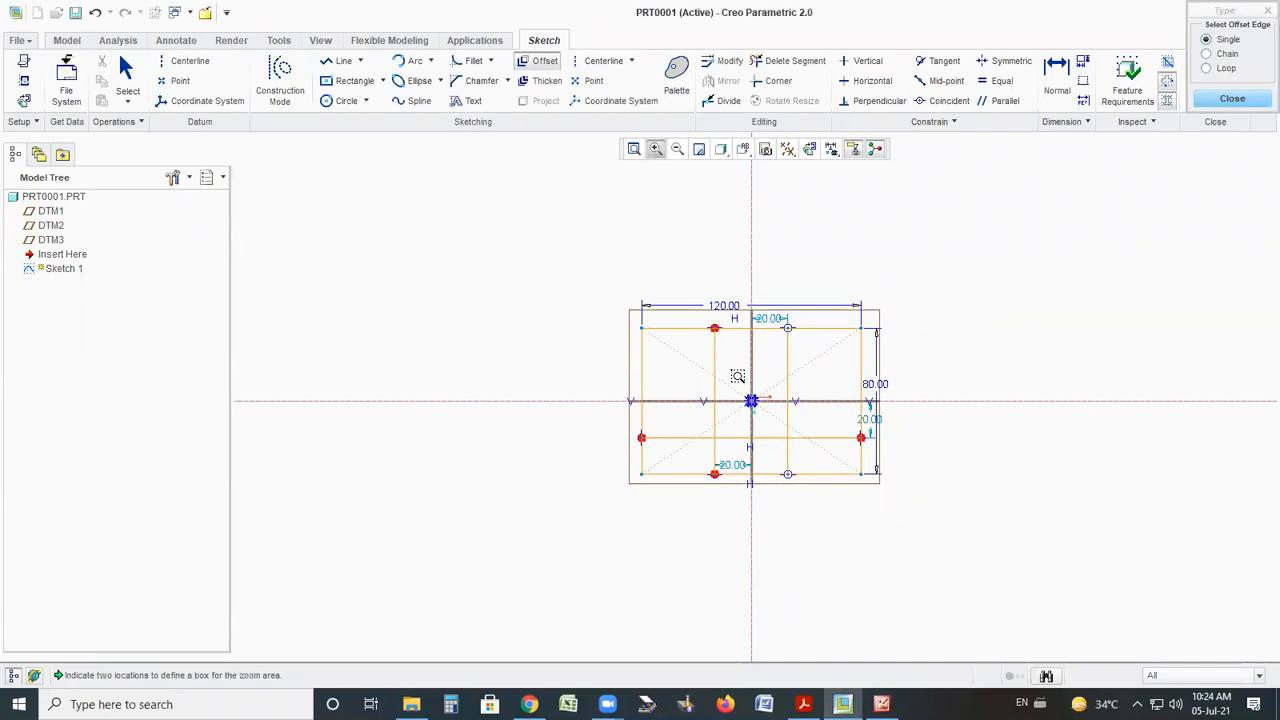
{"action": "double_click", "coordinate": [737, 376]}
{"action": "left_click", "coordinate": [676, 149]}
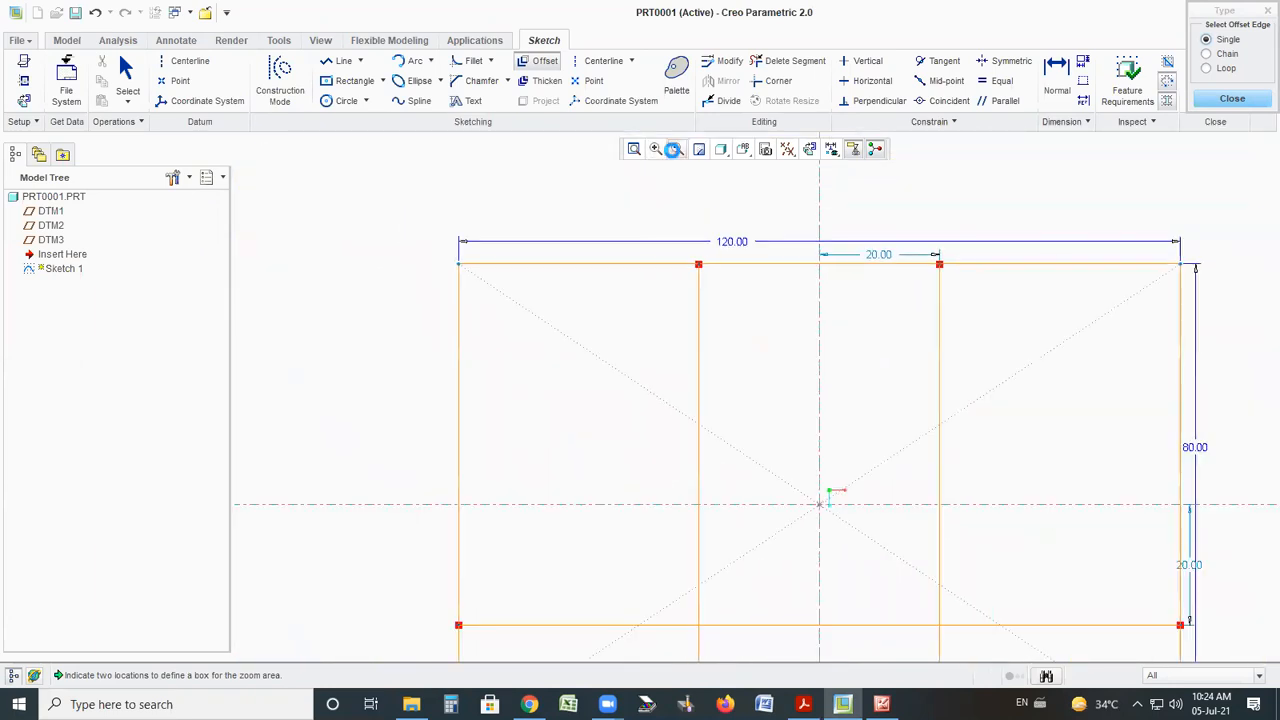
{"action": "mouse_move", "coordinate": [757, 397]}
{"action": "middle_mouse_down"}
{"action": "mouse_move", "coordinate": [737, 334]}
{"action": "mouse_move", "coordinate": [758, 386]}
{"action": "mouse_move", "coordinate": [829, 409]}
{"action": "mouse_move", "coordinate": [749, 449]}
{"action": "mouse_move", "coordinate": [700, 386]}
{"action": "mouse_move", "coordinate": [816, 395]}
{"action": "middle_mouse_up"}
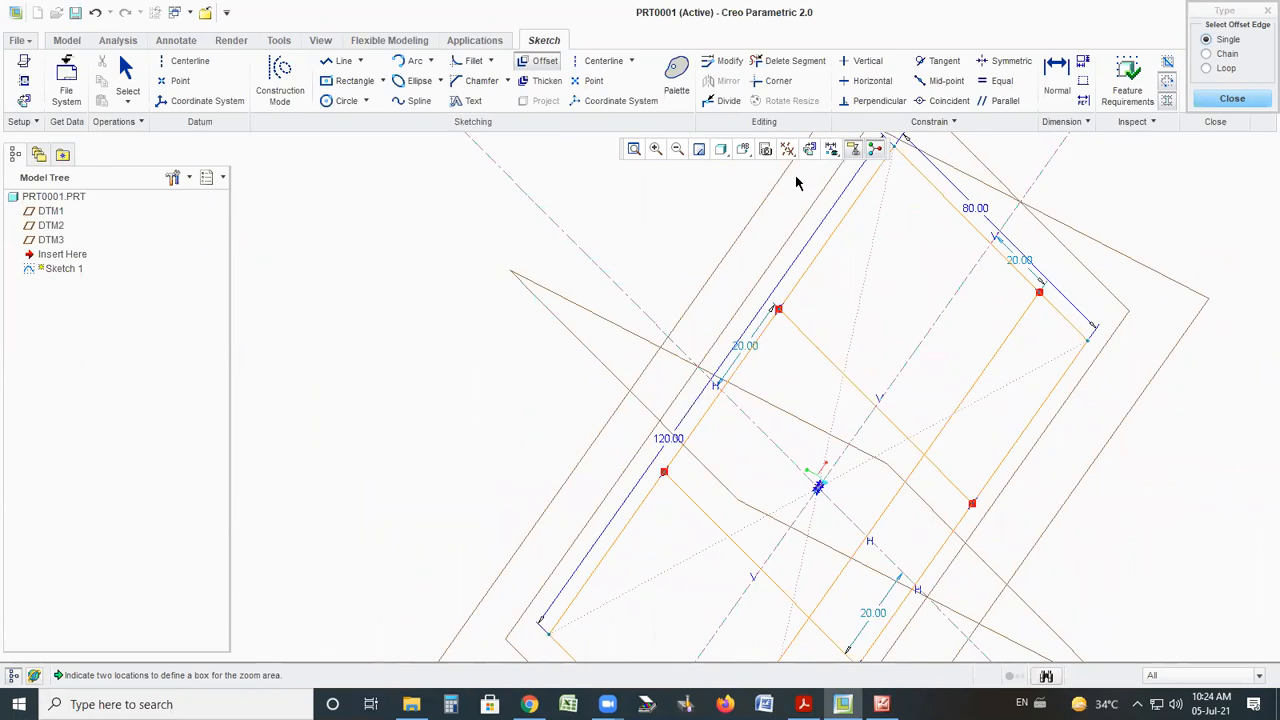
{"action": "left_click", "coordinate": [810, 150]}
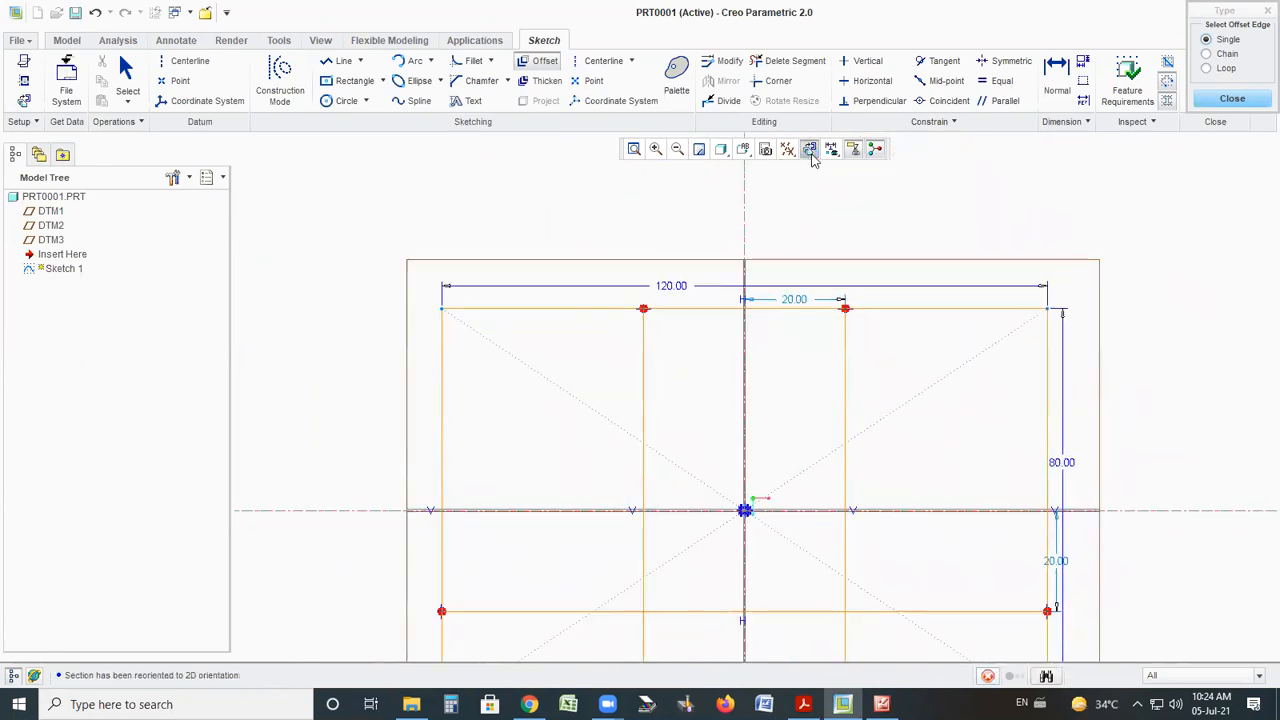
{"action": "mouse_move", "coordinate": [708, 517]}
{"action": "middle_mouse_down"}
{"action": "mouse_move", "coordinate": [713, 389]}
{"action": "mouse_move", "coordinate": [708, 509]}
{"action": "mouse_move", "coordinate": [726, 486]}
{"action": "middle_mouse_up"}
{"action": "mouse_move", "coordinate": [568, 432]}
{"action": "middle_mouse_down"}
{"action": "mouse_move", "coordinate": [611, 474]}
{"action": "mouse_move", "coordinate": [634, 580]}
{"action": "mouse_move", "coordinate": [553, 516]}
{"action": "mouse_move", "coordinate": [570, 500]}
{"action": "mouse_move", "coordinate": [560, 486]}
{"action": "mouse_move", "coordinate": [563, 517]}
{"action": "mouse_move", "coordinate": [625, 533]}
{"action": "middle_mouse_up"}
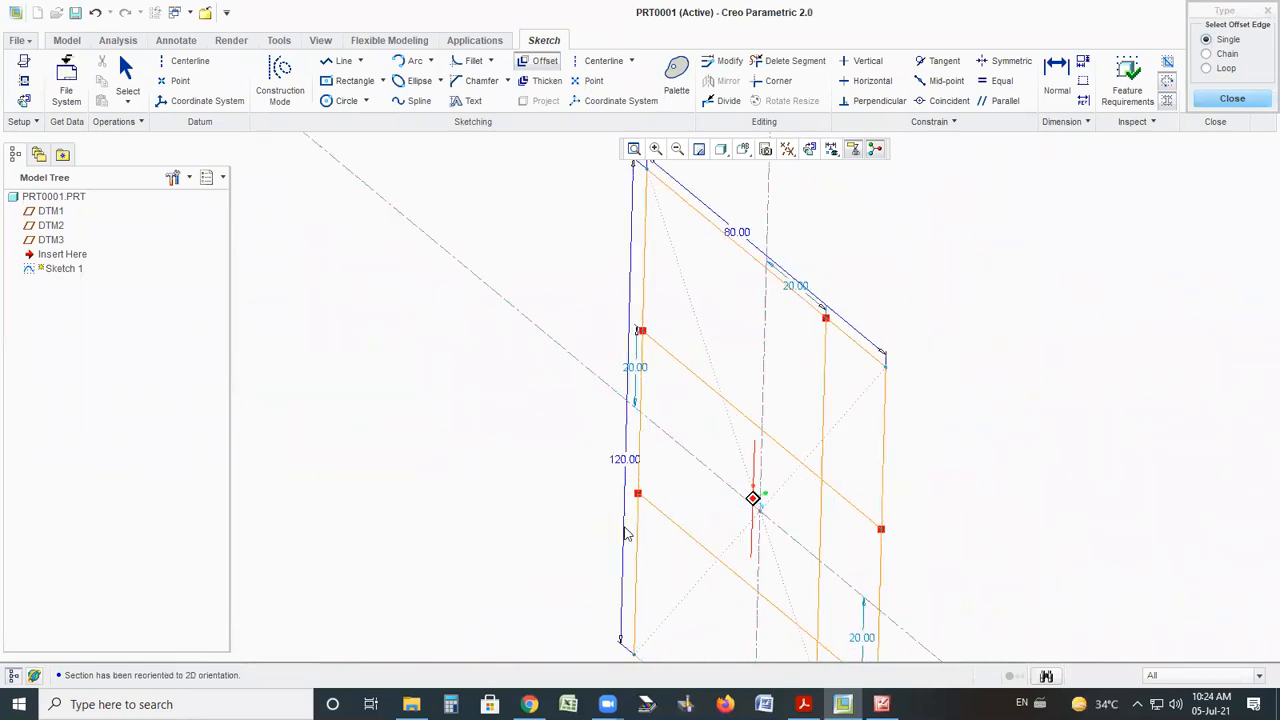
{"action": "left_click", "coordinate": [810, 149]}
{"action": "left_click", "coordinate": [676, 149]}
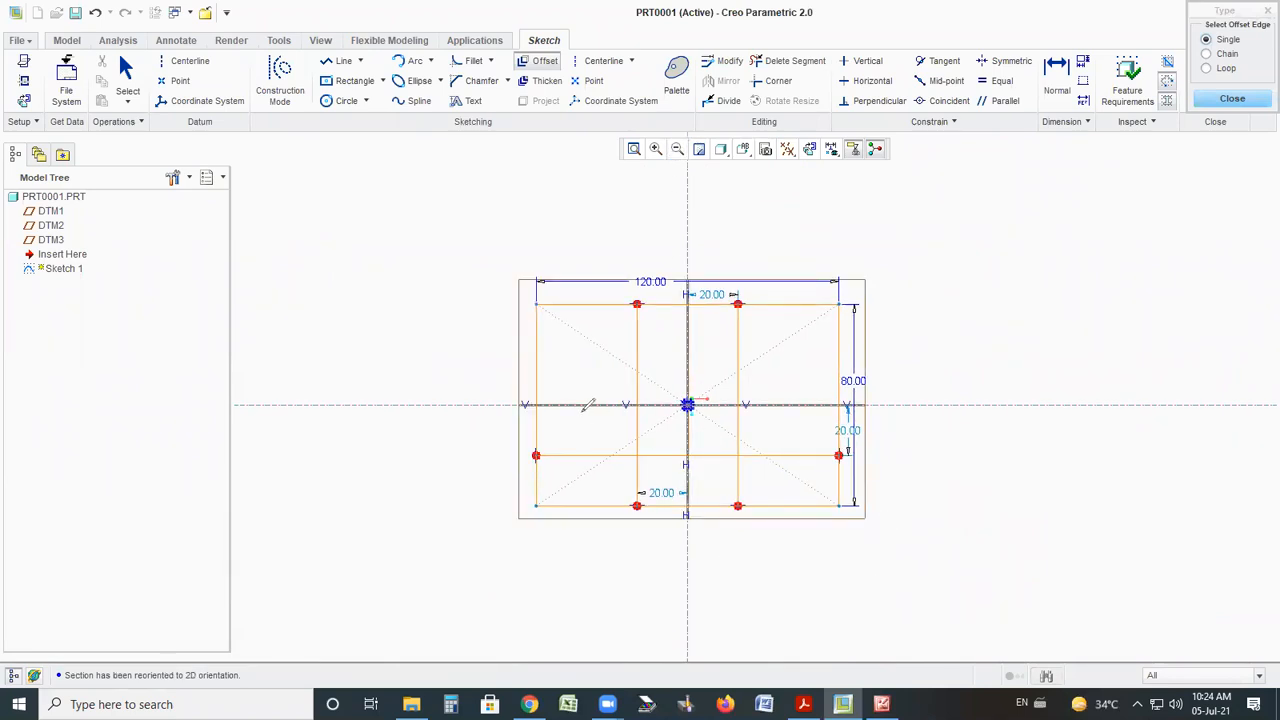
Trace the notched base outline over the sketch with the red annotation pen and clear the markings
{"action": "mouse_move", "coordinate": [531, 507]}
{"action": "left_mouse_down"}
{"action": "mouse_move", "coordinate": [534, 323]}
{"action": "mouse_move", "coordinate": [562, 307]}
{"action": "mouse_move", "coordinate": [833, 301]}
{"action": "mouse_move", "coordinate": [840, 492]}
{"action": "mouse_move", "coordinate": [730, 522]}
{"action": "mouse_move", "coordinate": [742, 445]}
{"action": "mouse_move", "coordinate": [643, 455]}
{"action": "mouse_move", "coordinate": [520, 497]}
{"action": "left_mouse_up"}
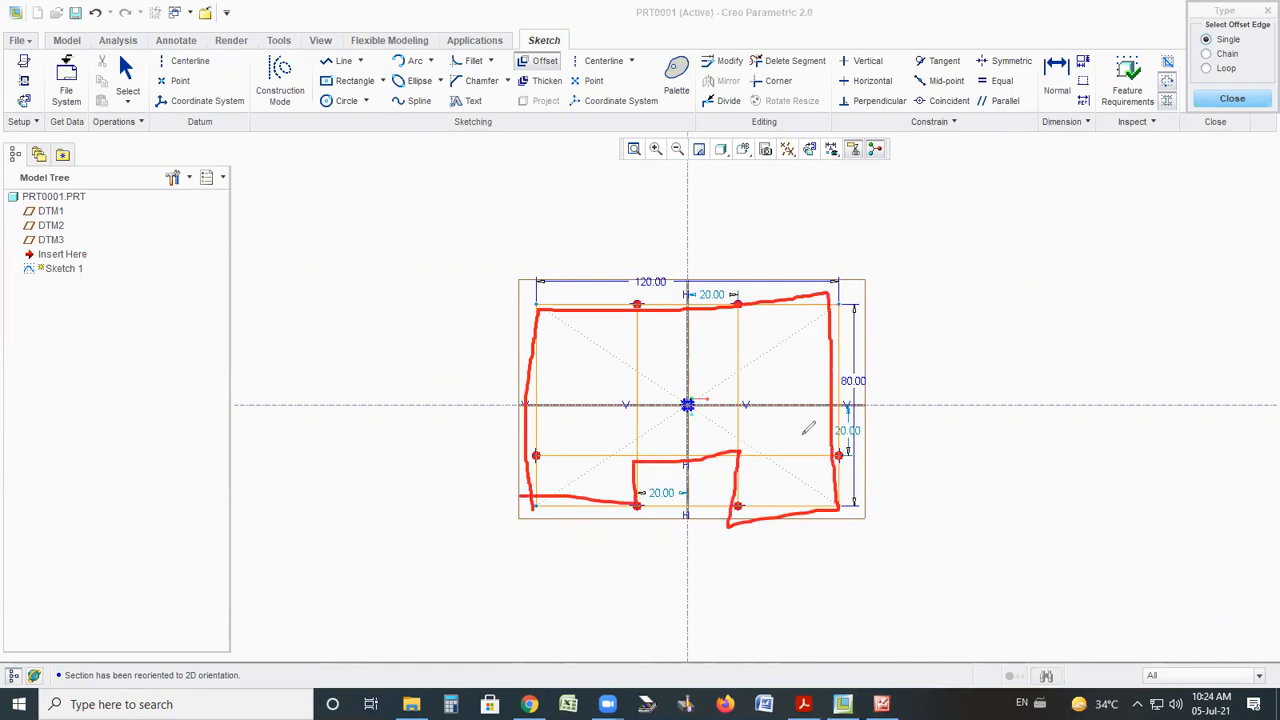
{"action": "key", "text": "e"}
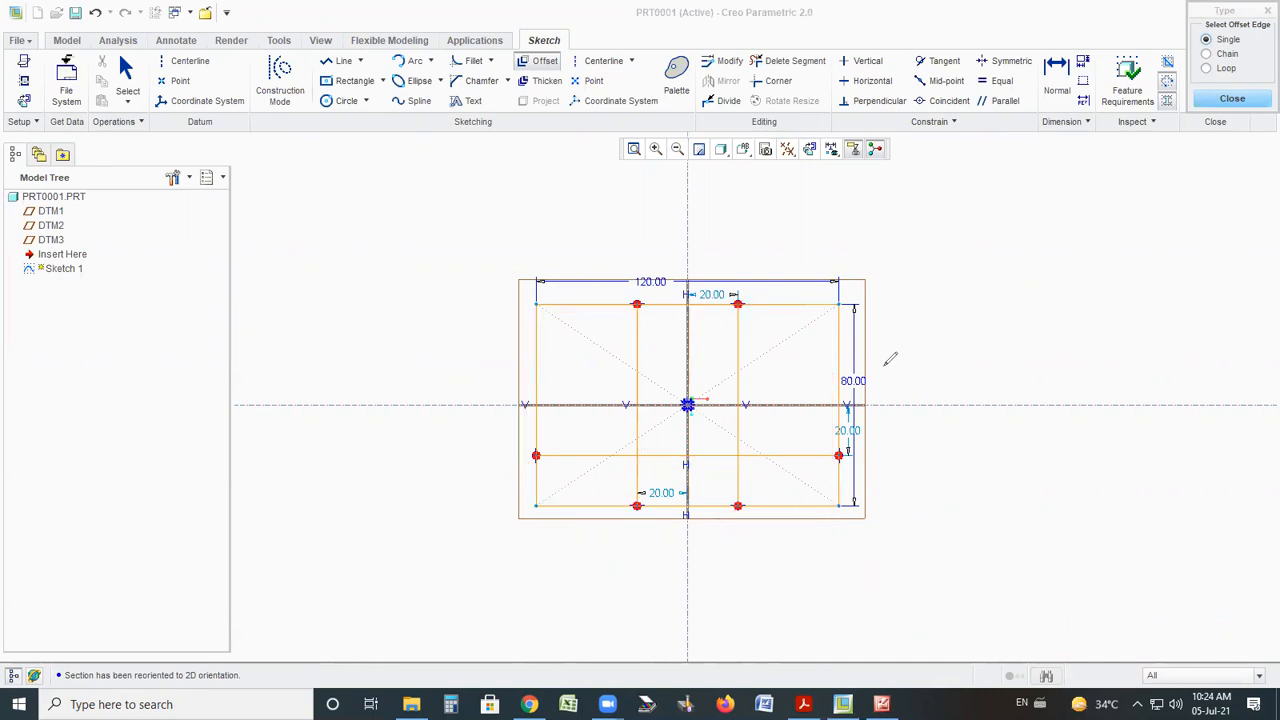
{"action": "mouse_move", "coordinate": [848, 50]}
{"action": "left_mouse_down"}
{"action": "mouse_move", "coordinate": [756, 42]}
{"action": "mouse_move", "coordinate": [751, 68]}
{"action": "mouse_move", "coordinate": [790, 74]}
{"action": "mouse_move", "coordinate": [846, 44]}
{"action": "left_mouse_up"}
{"action": "key", "text": "ctrl+z"}
Trim the offset lines outside the notch with Delete Segment, removing both vertical offset lines above it and the horizontal line beside it
{"action": "left_click", "coordinate": [790, 61]}
{"action": "left_click_drag", "start_coordinate": [780, 387], "coordinate": [614, 468]}
{"action": "mouse_move", "coordinate": [758, 444]}
{"action": "left_mouse_down"}
{"action": "mouse_move", "coordinate": [773, 516]}
{"action": "mouse_move", "coordinate": [776, 488]}
{"action": "left_mouse_up"}
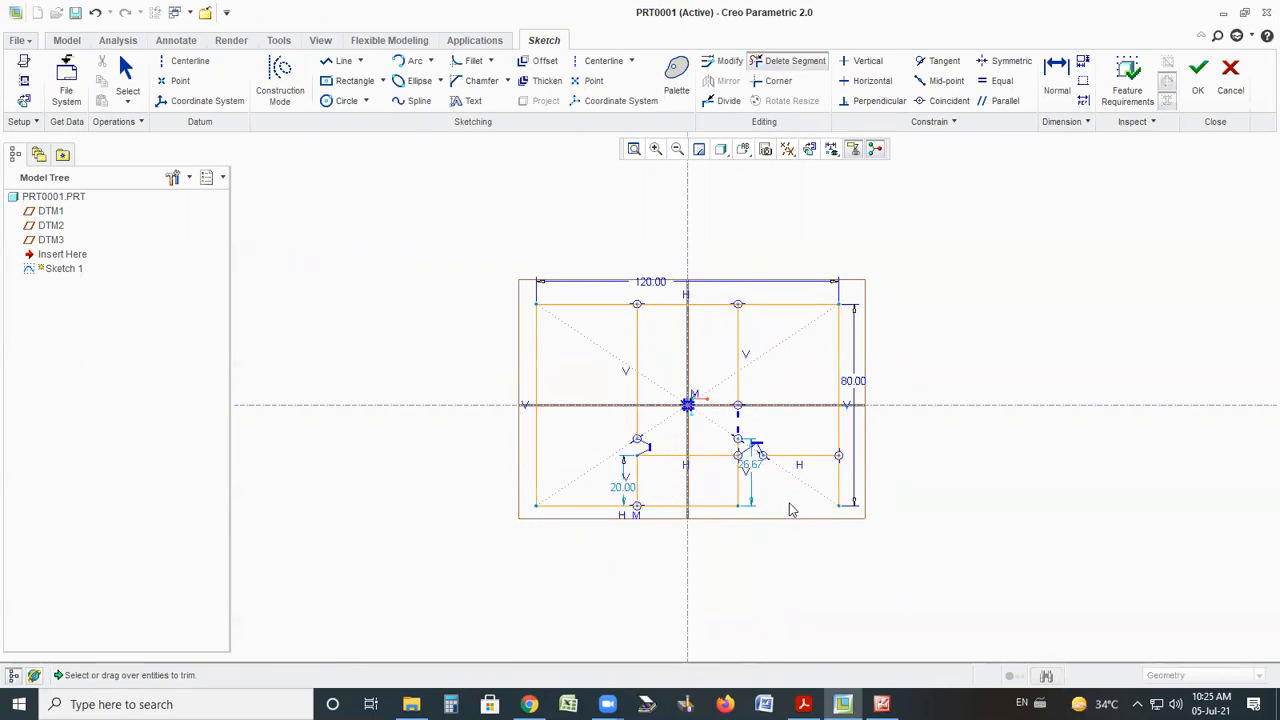
{"action": "key", "text": "Escape"}
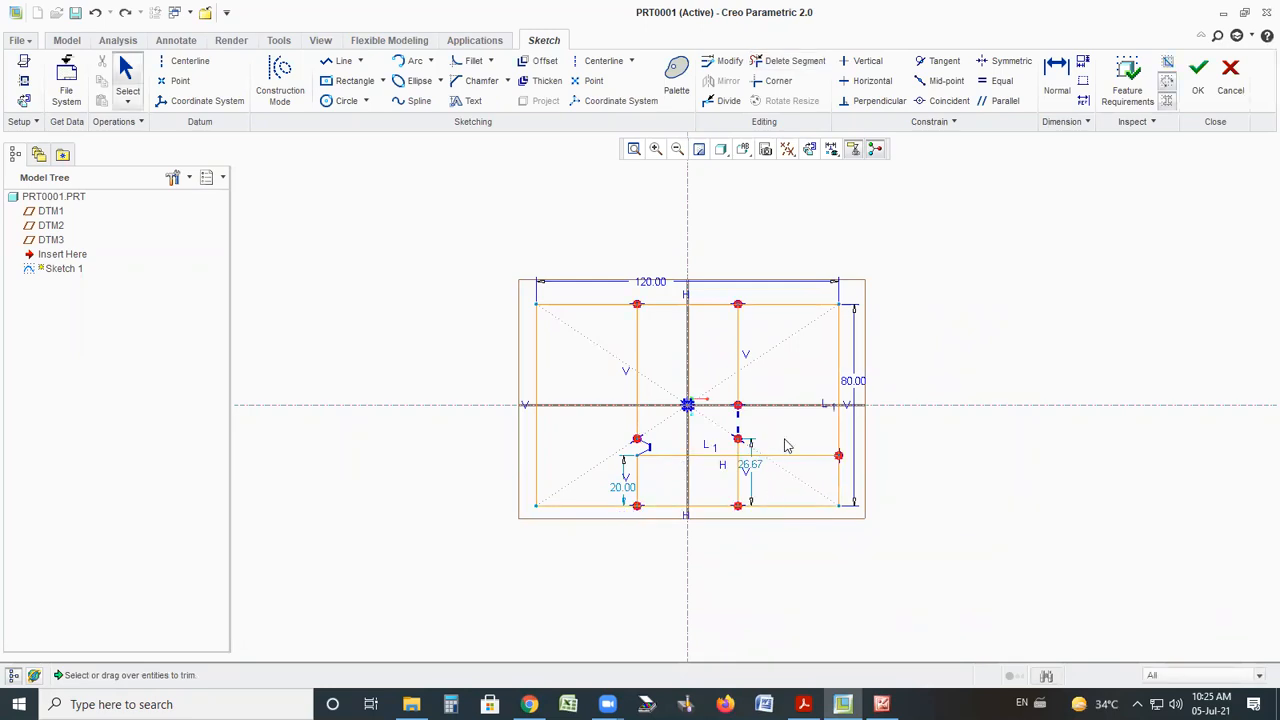
{"action": "left_click", "coordinate": [786, 64]}
{"action": "left_click_drag", "start_coordinate": [760, 363], "coordinate": [625, 425]}
{"action": "left_click_drag", "start_coordinate": [735, 328], "coordinate": [608, 388]}
{"action": "left_click_drag", "start_coordinate": [734, 350], "coordinate": [585, 393]}
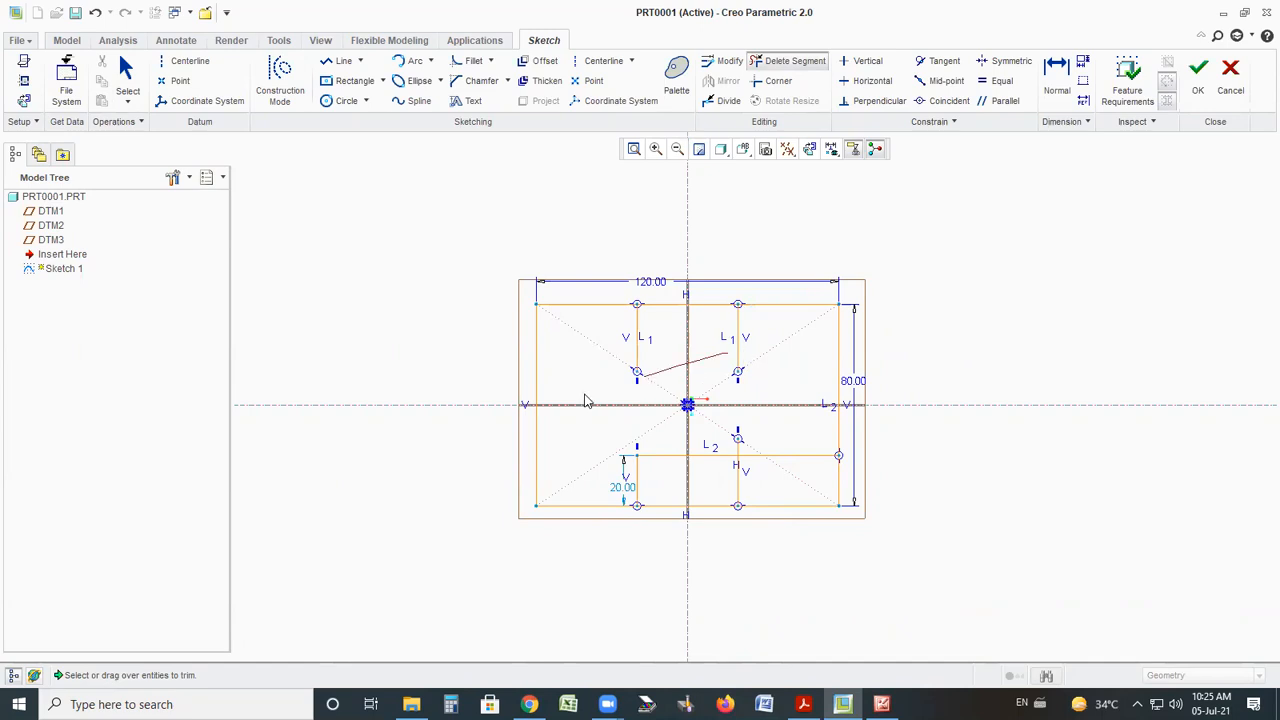
{"action": "left_click_drag", "start_coordinate": [743, 341], "coordinate": [628, 341]}
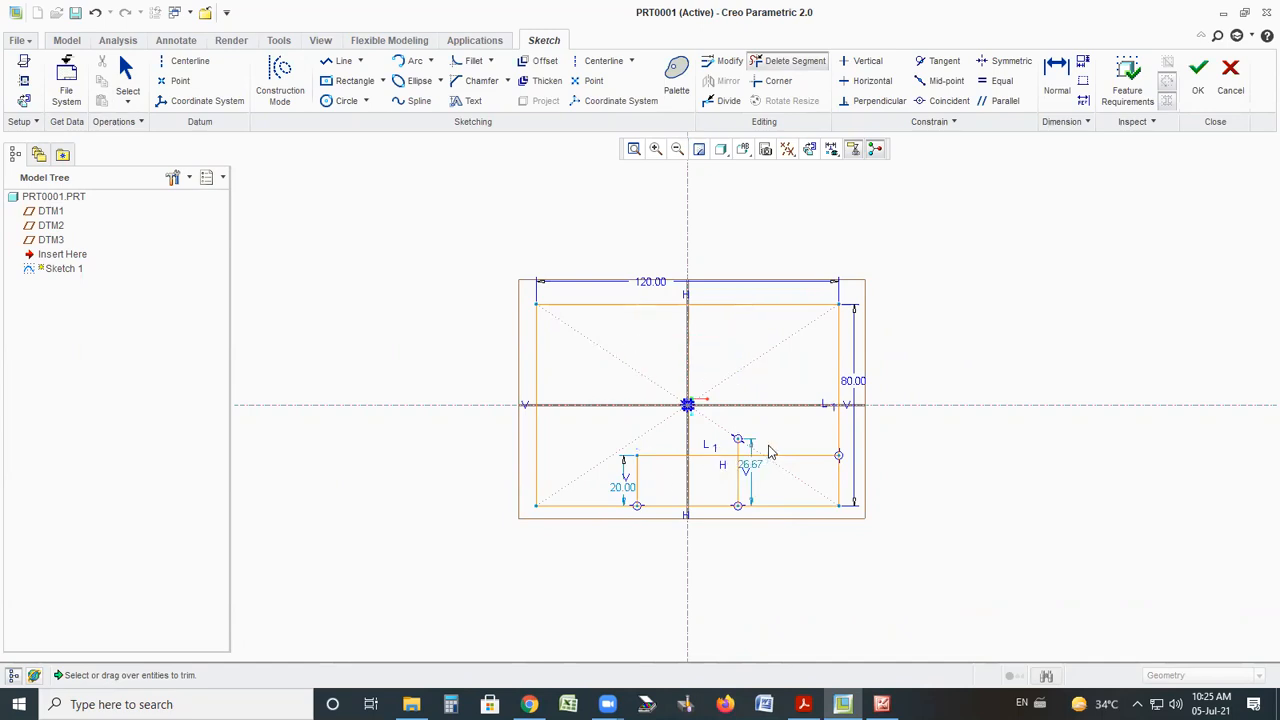
Delete the remaining horizontal segment beside the notch, the base edge across its opening, and the vertical stub above its corner
{"action": "left_click_drag", "start_coordinate": [801, 446], "coordinate": [790, 474]}
{"action": "mouse_move", "coordinate": [706, 520]}
{"action": "left_mouse_down"}
{"action": "mouse_move", "coordinate": [702, 493]}
{"action": "mouse_move", "coordinate": [666, 511]}
{"action": "left_mouse_up"}
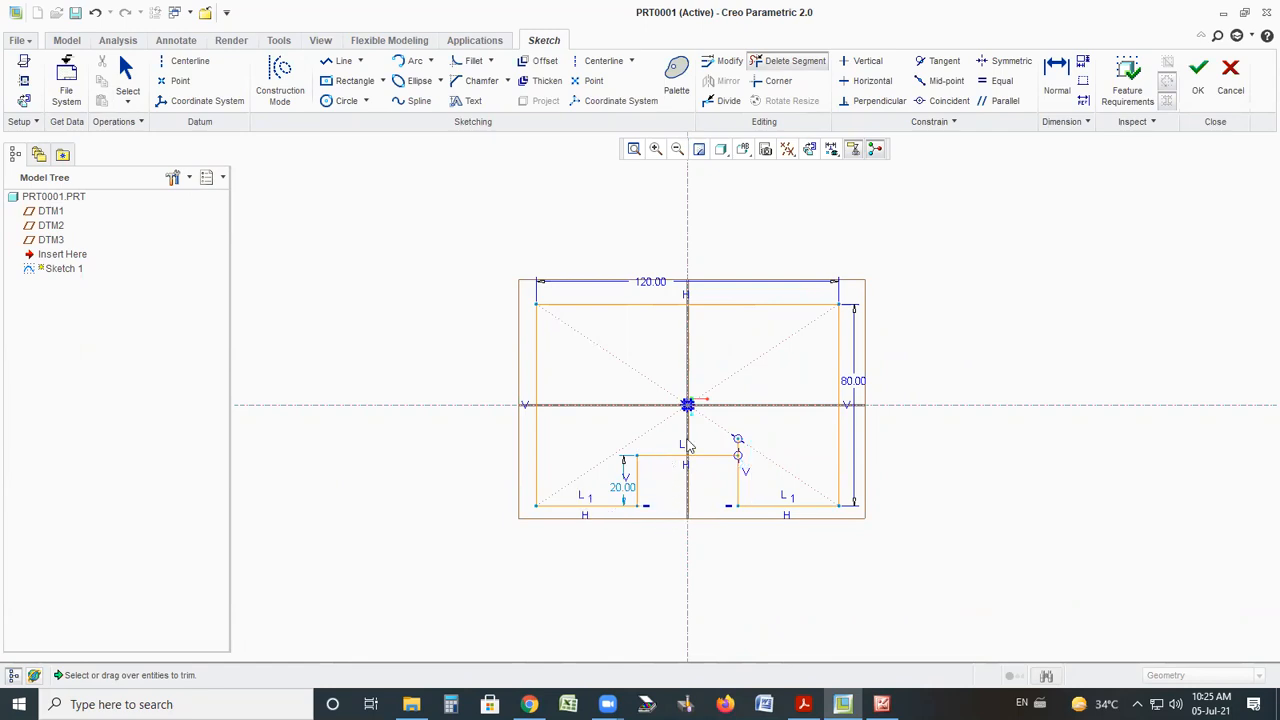
{"action": "mouse_move", "coordinate": [732, 362]}
{"action": "left_mouse_down"}
{"action": "mouse_move", "coordinate": [600, 418]}
{"action": "mouse_move", "coordinate": [588, 490]}
{"action": "mouse_move", "coordinate": [631, 374]}
{"action": "mouse_move", "coordinate": [752, 405]}
{"action": "mouse_move", "coordinate": [774, 466]}
{"action": "mouse_move", "coordinate": [682, 432]}
{"action": "mouse_move", "coordinate": [626, 480]}
{"action": "mouse_move", "coordinate": [707, 405]}
{"action": "mouse_move", "coordinate": [770, 451]}
{"action": "left_mouse_up"}
{"action": "left_click", "coordinate": [737, 447]}
{"action": "left_click_drag", "start_coordinate": [769, 439], "coordinate": [606, 441]}
Circle the trimmed sketch and the sketch acceptance command with the red annotation pen, and clear the markings
{"action": "mouse_move", "coordinate": [830, 255]}
{"action": "left_mouse_down"}
{"action": "mouse_move", "coordinate": [200, 429]}
{"action": "mouse_move", "coordinate": [1151, 323]}
{"action": "mouse_move", "coordinate": [693, 391]}
{"action": "left_mouse_up"}
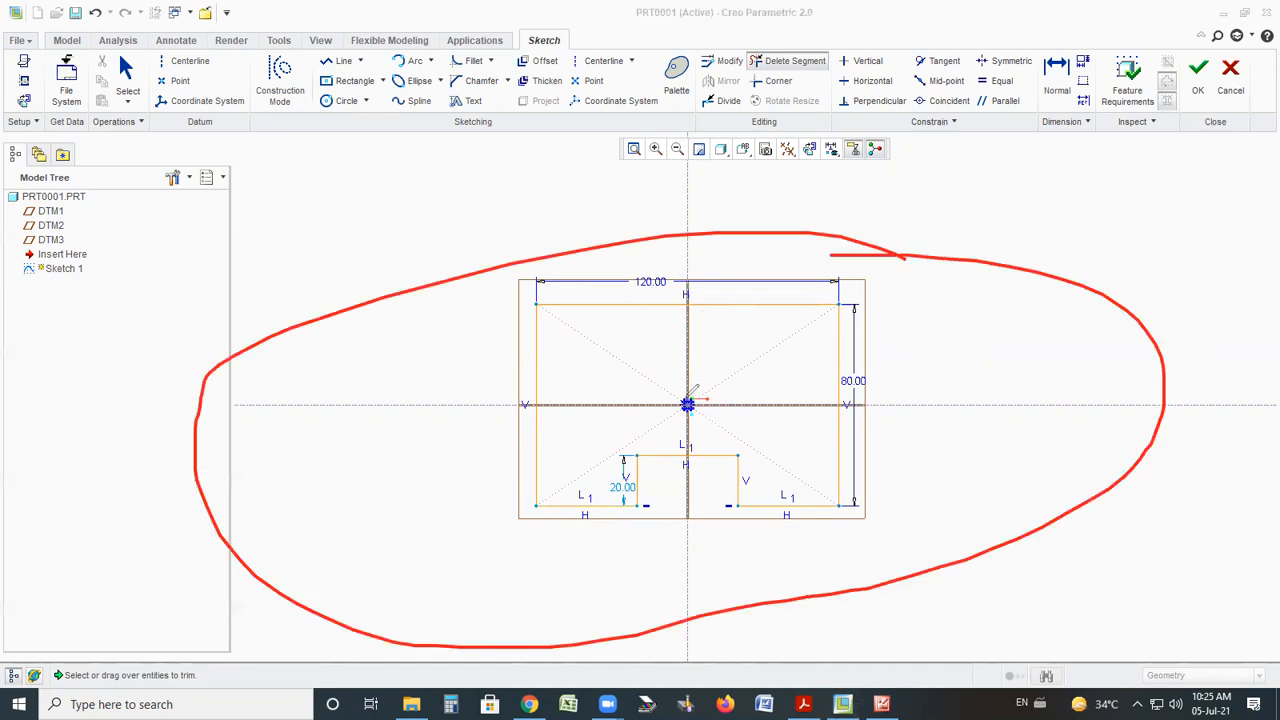
{"action": "mouse_move", "coordinate": [1212, 36]}
{"action": "left_mouse_down"}
{"action": "mouse_move", "coordinate": [1155, 42]}
{"action": "mouse_move", "coordinate": [1215, 122]}
{"action": "mouse_move", "coordinate": [1190, 30]}
{"action": "left_mouse_up"}
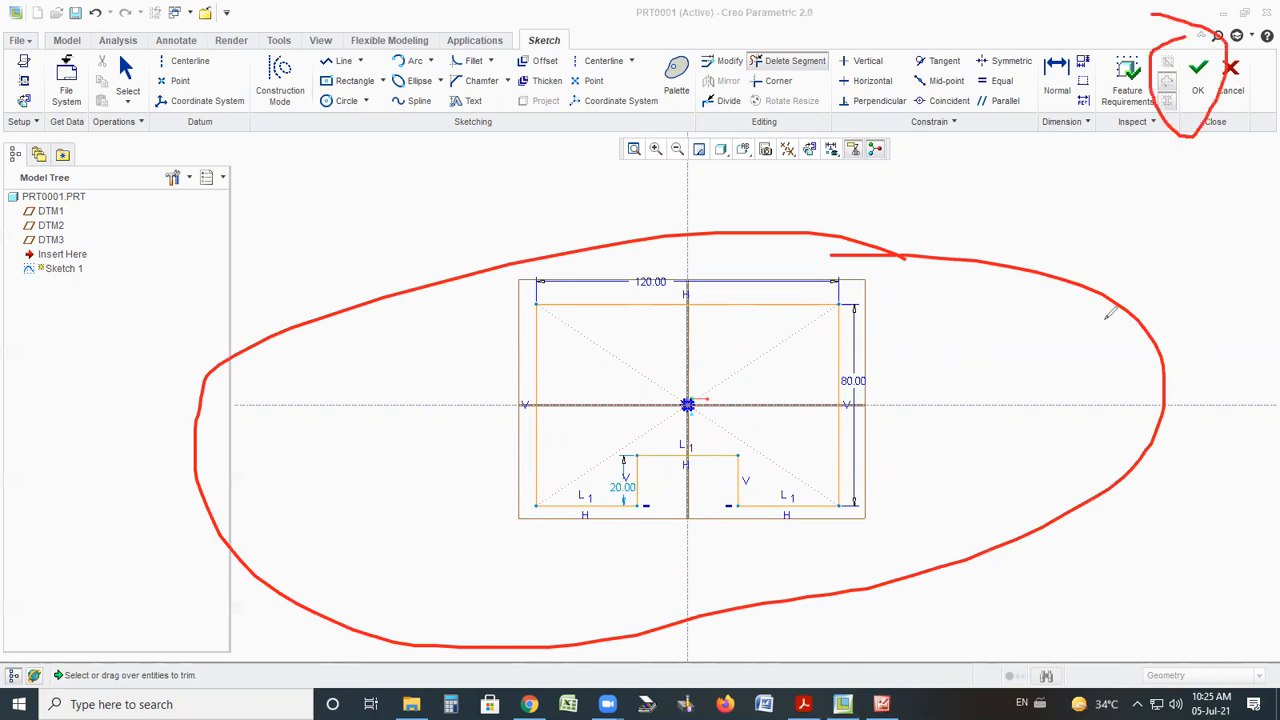
{"action": "left_click_drag", "start_coordinate": [998, 316], "coordinate": [997, 322]}
{"action": "mouse_move", "coordinate": [1036, 272]}
{"action": "left_mouse_down"}
{"action": "mouse_move", "coordinate": [1076, 346]}
{"action": "mouse_move", "coordinate": [1222, 350]}
{"action": "left_mouse_up"}
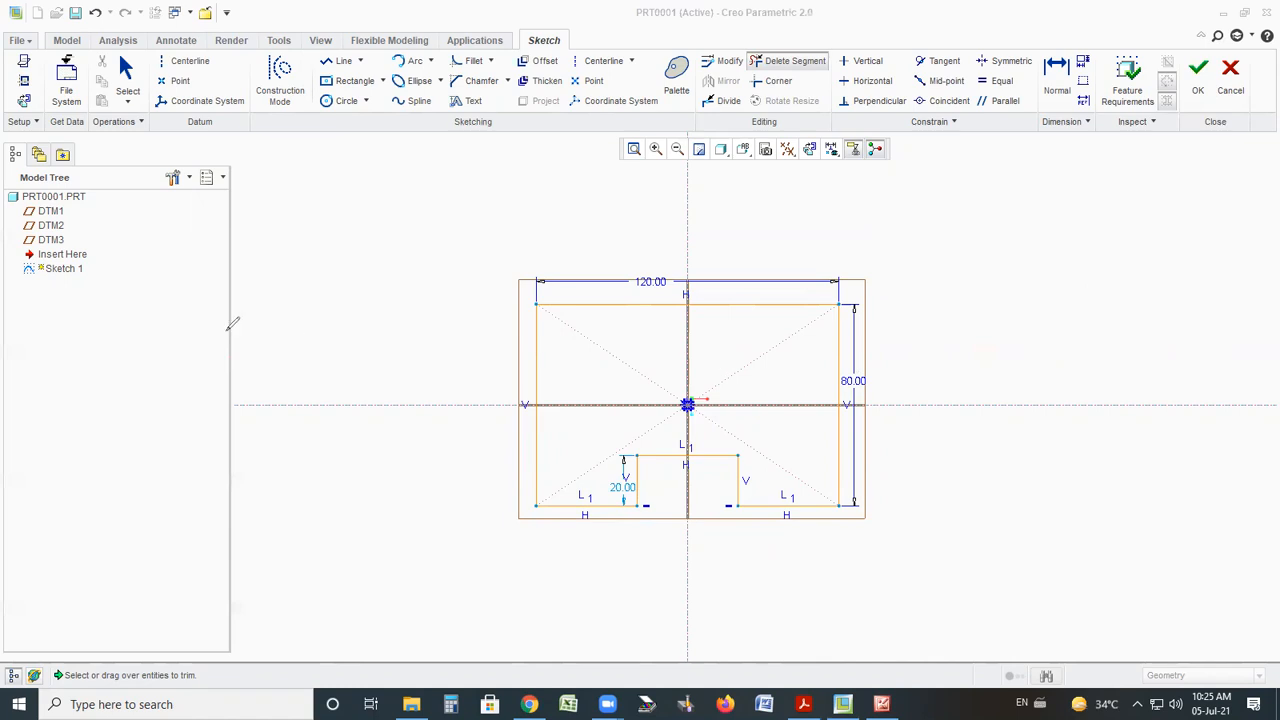
Circle the modelling and sketching command sets with the annotation pen, undo the markings, and leave the pen
{"action": "mouse_move", "coordinate": [73, 29]}
{"action": "left_mouse_down"}
{"action": "mouse_move", "coordinate": [52, 62]}
{"action": "mouse_move", "coordinate": [78, 50]}
{"action": "left_mouse_up"}
{"action": "mouse_move", "coordinate": [645, 11]}
{"action": "left_mouse_down"}
{"action": "mouse_move", "coordinate": [160, 24]}
{"action": "mouse_move", "coordinate": [118, 120]}
{"action": "mouse_move", "coordinate": [730, 166]}
{"action": "mouse_move", "coordinate": [1100, 98]}
{"action": "mouse_move", "coordinate": [702, 14]}
{"action": "mouse_move", "coordinate": [368, 14]}
{"action": "left_mouse_up"}
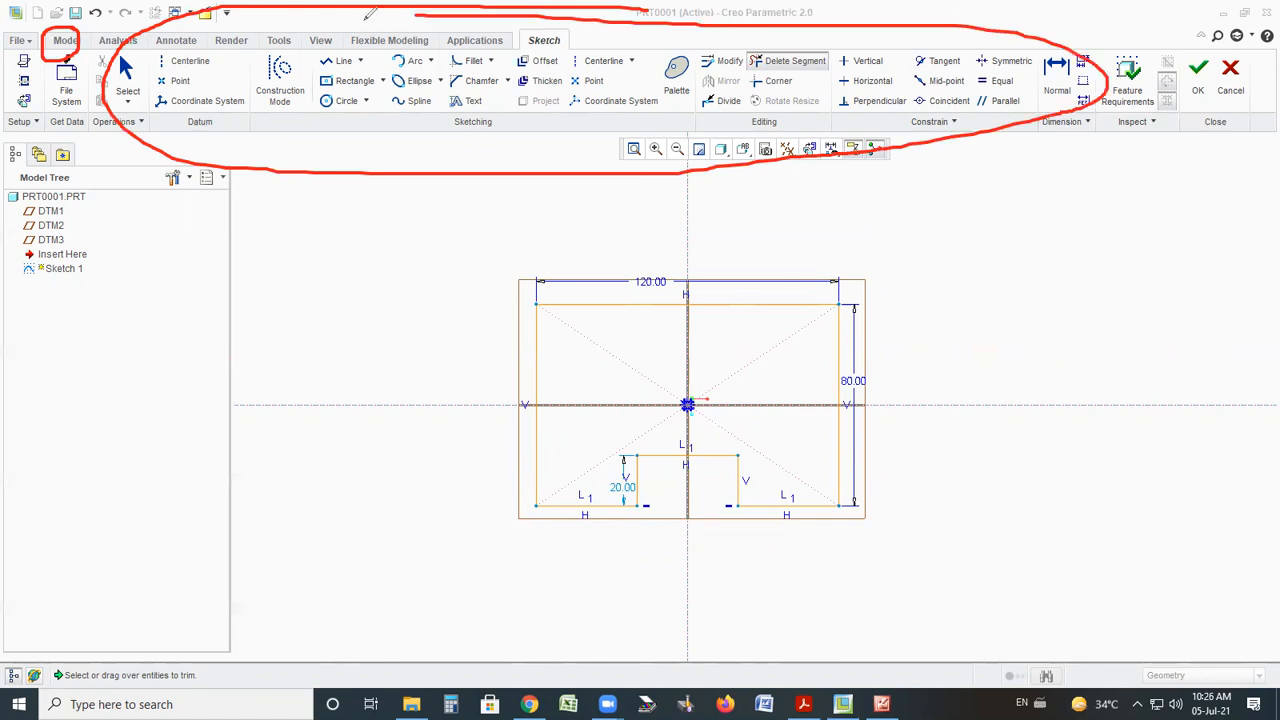
{"action": "mouse_move", "coordinate": [579, 13]}
{"action": "left_mouse_down"}
{"action": "mouse_move", "coordinate": [506, 28]}
{"action": "mouse_move", "coordinate": [516, 4]}
{"action": "left_mouse_up"}
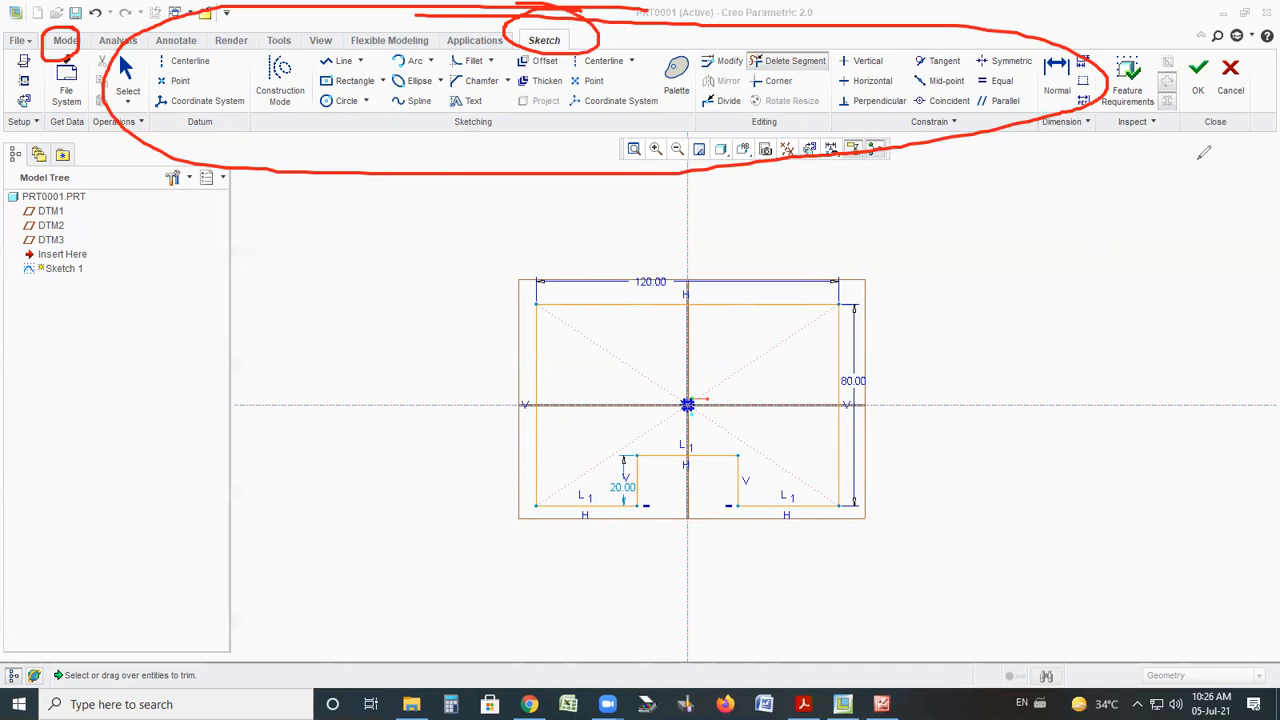
{"action": "key", "text": "ctrl+z"}
{"action": "key", "text": "ctrl+z"}
{"action": "key", "text": "ctrl+z"}
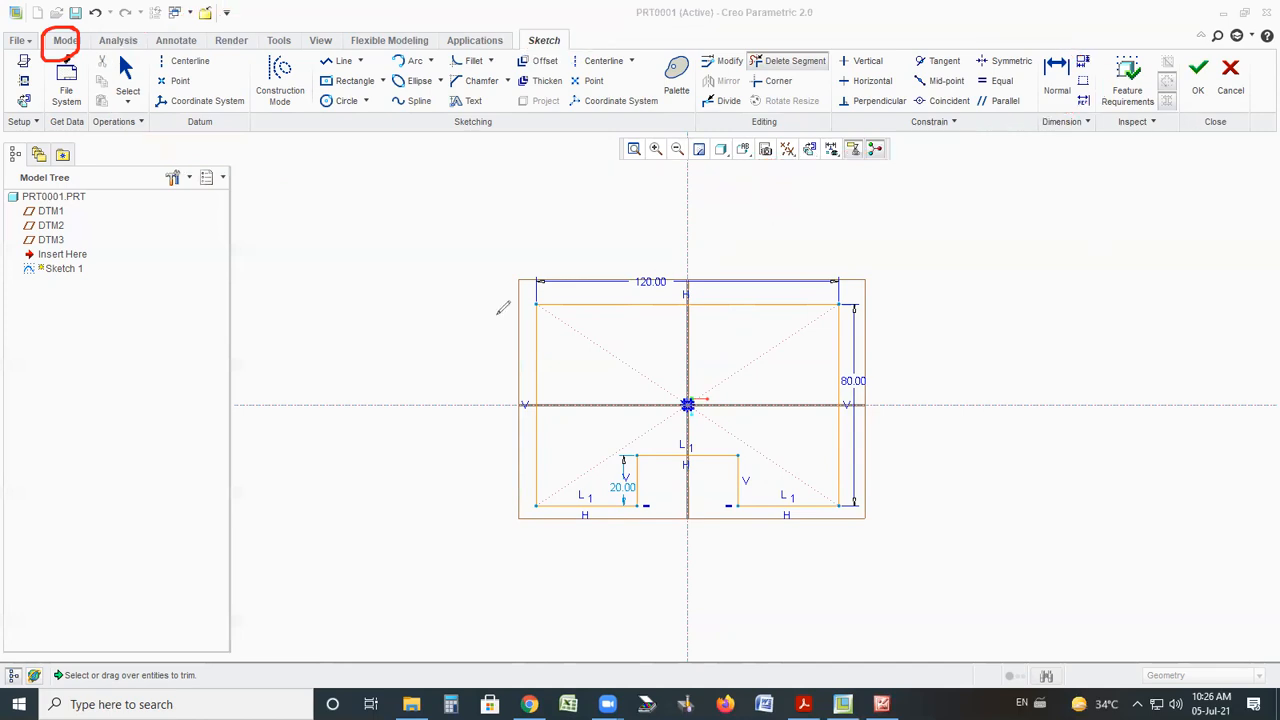
{"action": "key", "text": "Escape"}
Compare the modelling and sketching command sets, and accept the notched base sketch
{"action": "left_click", "coordinate": [67, 45]}
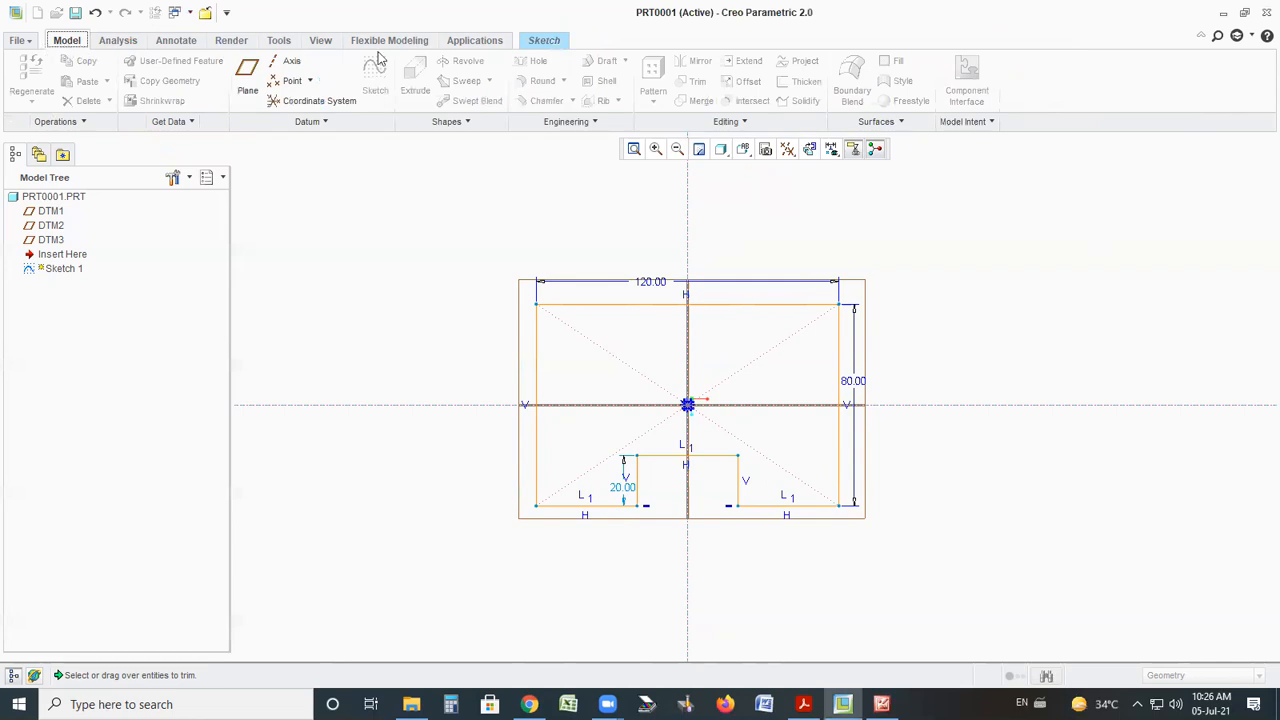
{"action": "left_click", "coordinate": [548, 42]}
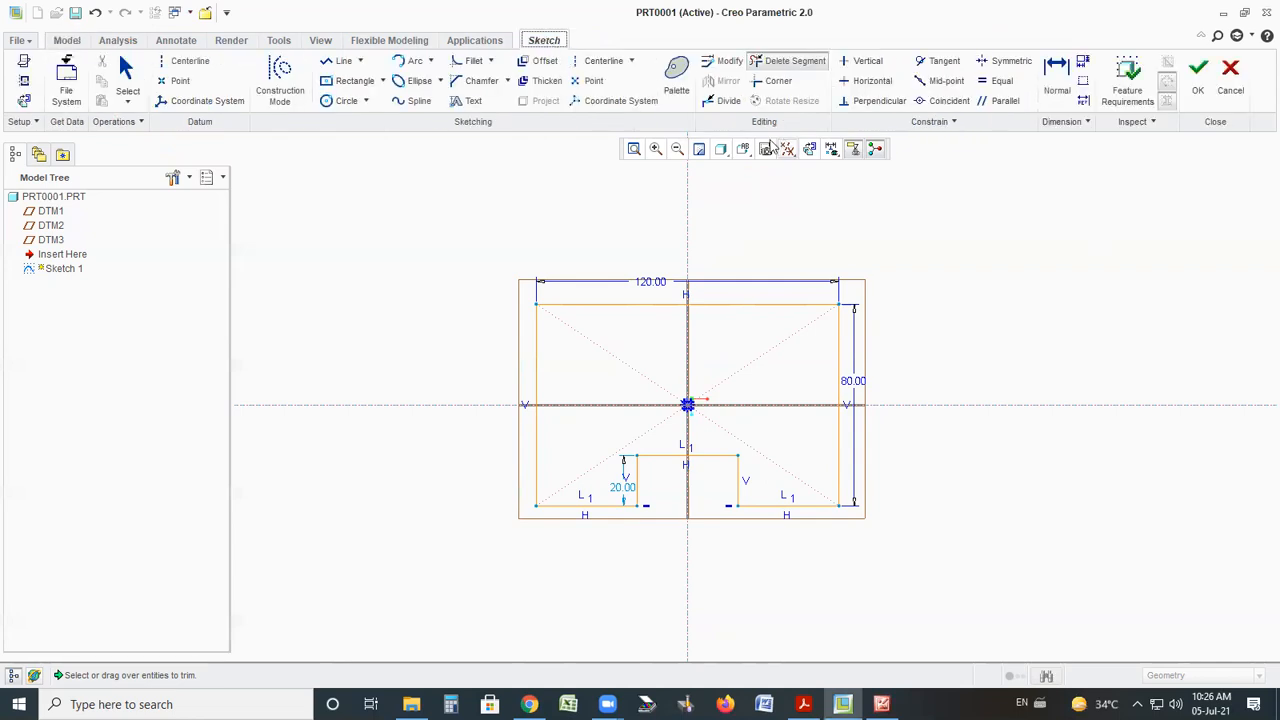
{"action": "left_click", "coordinate": [1200, 75]}
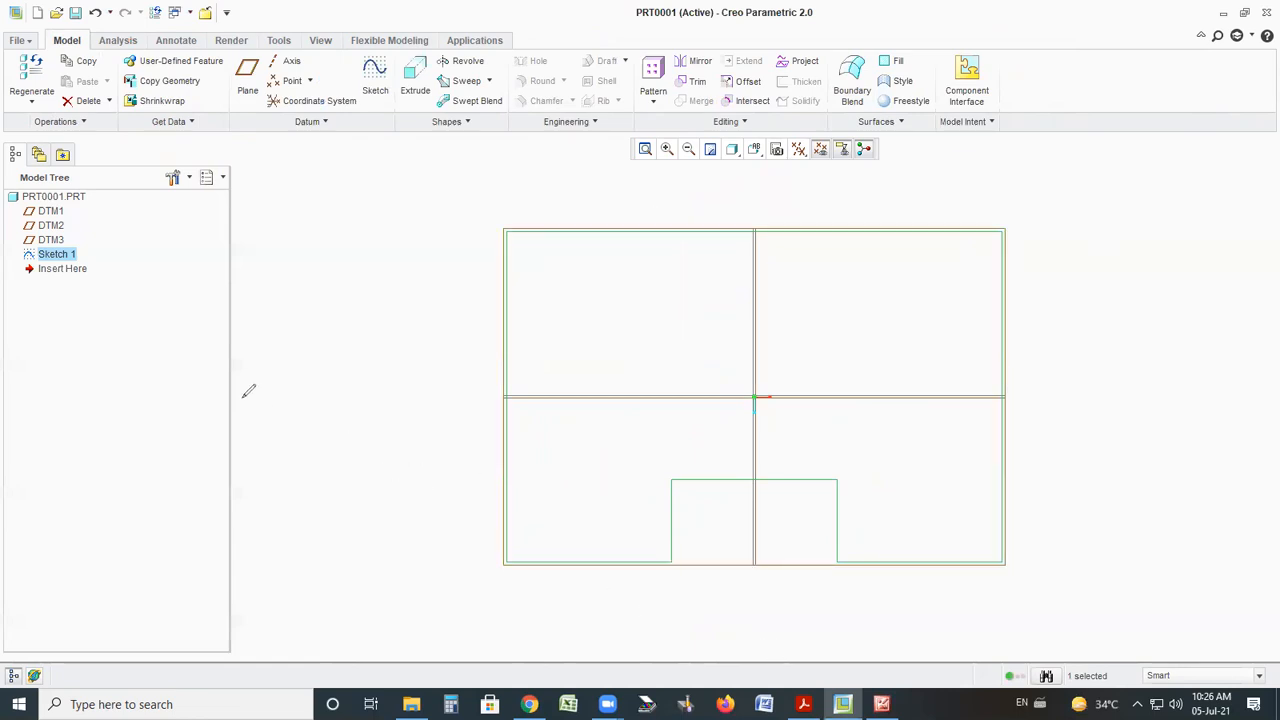
Write annotation notes beside the finished sketch, trace its notched outline, and undo all the pen marks
{"action": "mouse_move", "coordinate": [243, 378]}
{"action": "left_mouse_down"}
{"action": "mouse_move", "coordinate": [232, 392]}
{"action": "mouse_move", "coordinate": [268, 400]}
{"action": "mouse_move", "coordinate": [313, 386]}
{"action": "mouse_move", "coordinate": [315, 373]}
{"action": "left_mouse_up"}
{"action": "mouse_move", "coordinate": [318, 347]}
{"action": "left_mouse_down"}
{"action": "mouse_move", "coordinate": [277, 303]}
{"action": "mouse_move", "coordinate": [337, 292]}
{"action": "left_mouse_up"}
{"action": "left_click_drag", "start_coordinate": [399, 258], "coordinate": [408, 258]}
{"action": "mouse_move", "coordinate": [413, 240]}
{"action": "left_mouse_down"}
{"action": "mouse_move", "coordinate": [437, 266]}
{"action": "mouse_move", "coordinate": [458, 262]}
{"action": "left_mouse_up"}
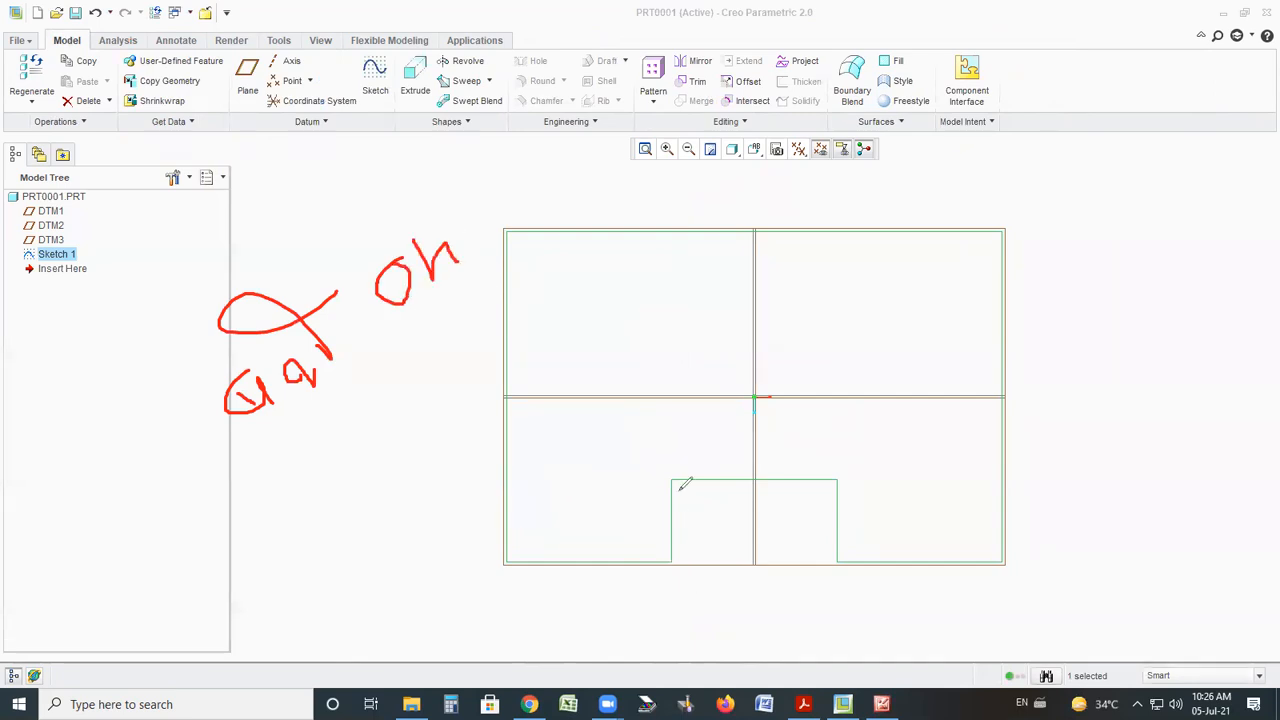
{"action": "mouse_move", "coordinate": [672, 480]}
{"action": "left_mouse_down"}
{"action": "mouse_move", "coordinate": [652, 558]}
{"action": "mouse_move", "coordinate": [525, 560]}
{"action": "mouse_move", "coordinate": [505, 518]}
{"action": "mouse_move", "coordinate": [510, 233]}
{"action": "mouse_move", "coordinate": [948, 234]}
{"action": "mouse_move", "coordinate": [1010, 284]}
{"action": "mouse_move", "coordinate": [1010, 525]}
{"action": "mouse_move", "coordinate": [909, 550]}
{"action": "mouse_move", "coordinate": [846, 535]}
{"action": "mouse_move", "coordinate": [842, 470]}
{"action": "mouse_move", "coordinate": [680, 470]}
{"action": "left_mouse_up"}
{"action": "left_click_drag", "start_coordinate": [299, 481], "coordinate": [445, 366]}
{"action": "key", "text": "ctrl+z"}
{"action": "key", "text": "ctrl+z"}
{"action": "key", "text": "ctrl+z"}
{"action": "key", "text": "ctrl+z"}
{"action": "key", "text": "ctrl+z"}
{"action": "key", "text": "ctrl+z"}
{"action": "key", "text": "ctrl+z"}
{"action": "key", "text": "ctrl+z"}
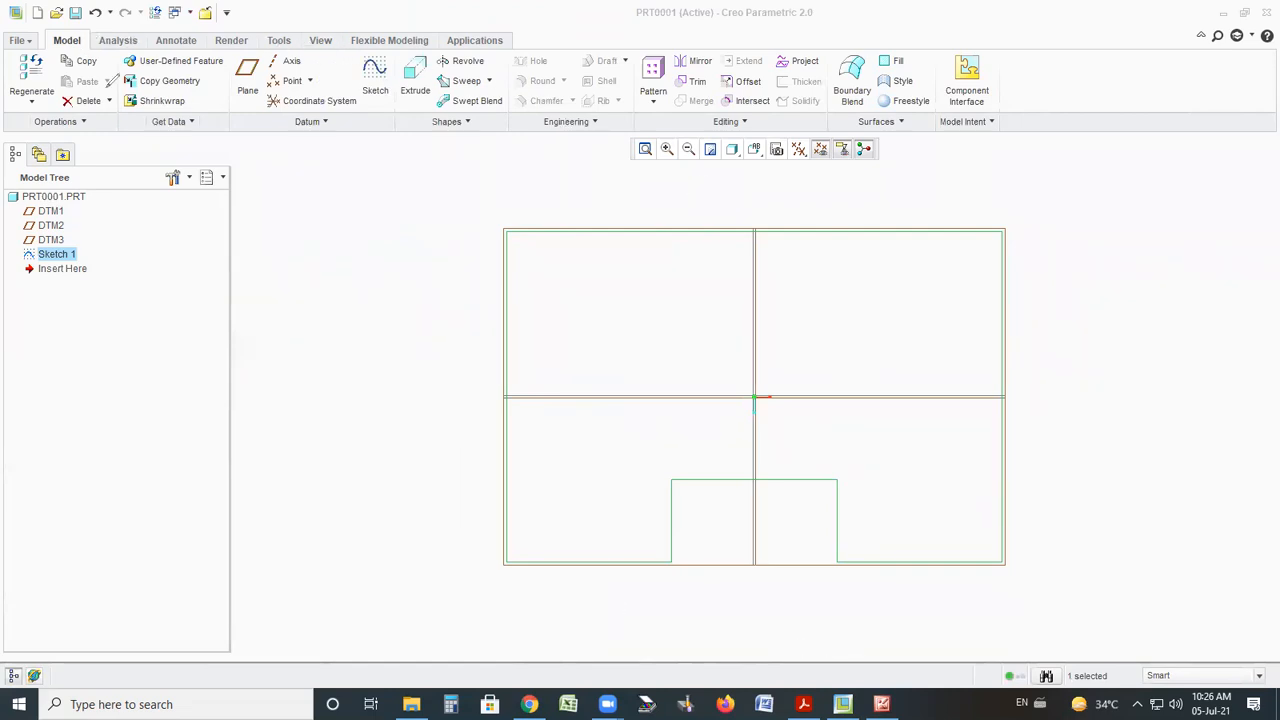
Mark the Sketch, datum, shape, editing and surface command groups with the annotation pen, and undo all the markings
{"action": "mouse_move", "coordinate": [362, 47]}
{"action": "left_mouse_down"}
{"action": "mouse_move", "coordinate": [368, 104]}
{"action": "mouse_move", "coordinate": [402, 80]}
{"action": "mouse_move", "coordinate": [342, 44]}
{"action": "left_mouse_up"}
{"action": "mouse_move", "coordinate": [522, 34]}
{"action": "left_mouse_down"}
{"action": "mouse_move", "coordinate": [400, 40]}
{"action": "mouse_move", "coordinate": [457, 145]}
{"action": "mouse_move", "coordinate": [448, 26]}
{"action": "left_mouse_up"}
{"action": "mouse_move", "coordinate": [800, 52]}
{"action": "left_mouse_down"}
{"action": "mouse_move", "coordinate": [690, 30]}
{"action": "mouse_move", "coordinate": [640, 130]}
{"action": "mouse_move", "coordinate": [745, 60]}
{"action": "left_mouse_up"}
{"action": "mouse_move", "coordinate": [886, 32]}
{"action": "left_mouse_down"}
{"action": "mouse_move", "coordinate": [873, 129]}
{"action": "mouse_move", "coordinate": [883, 32]}
{"action": "left_mouse_up"}
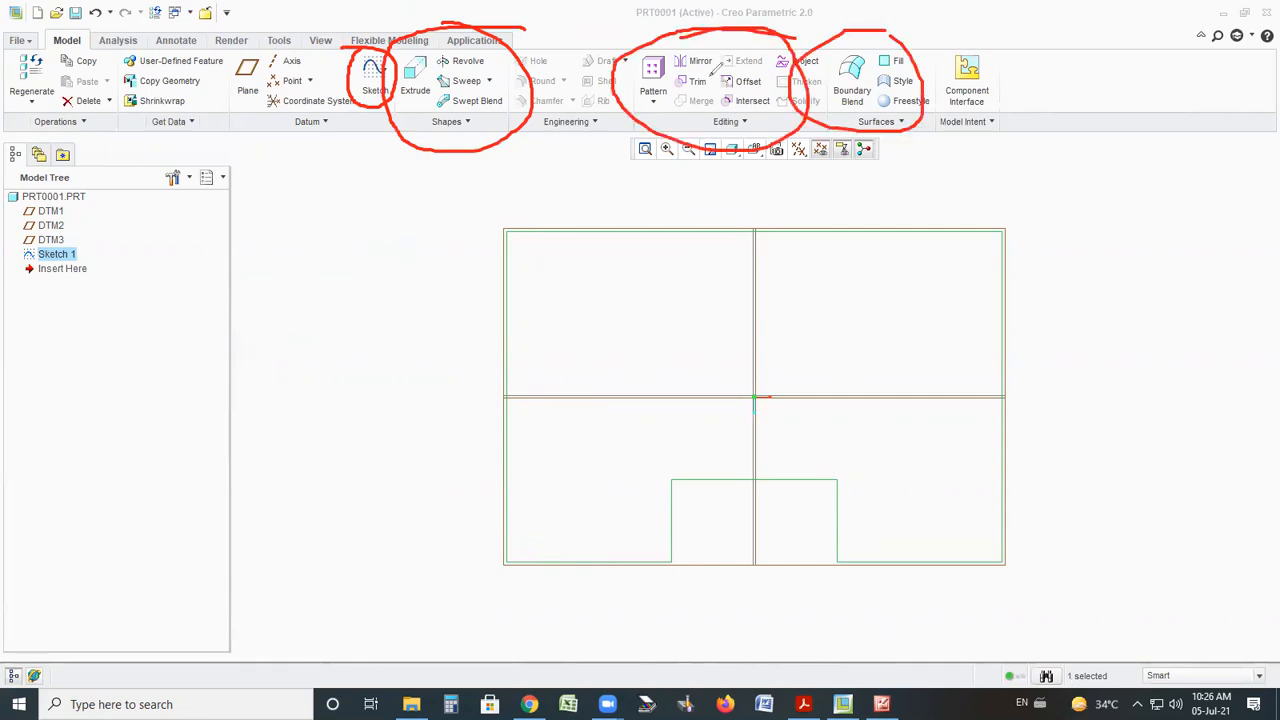
{"action": "mouse_move", "coordinate": [350, 32]}
{"action": "left_mouse_down"}
{"action": "mouse_move", "coordinate": [310, 112]}
{"action": "mouse_move", "coordinate": [334, 42]}
{"action": "left_mouse_up"}
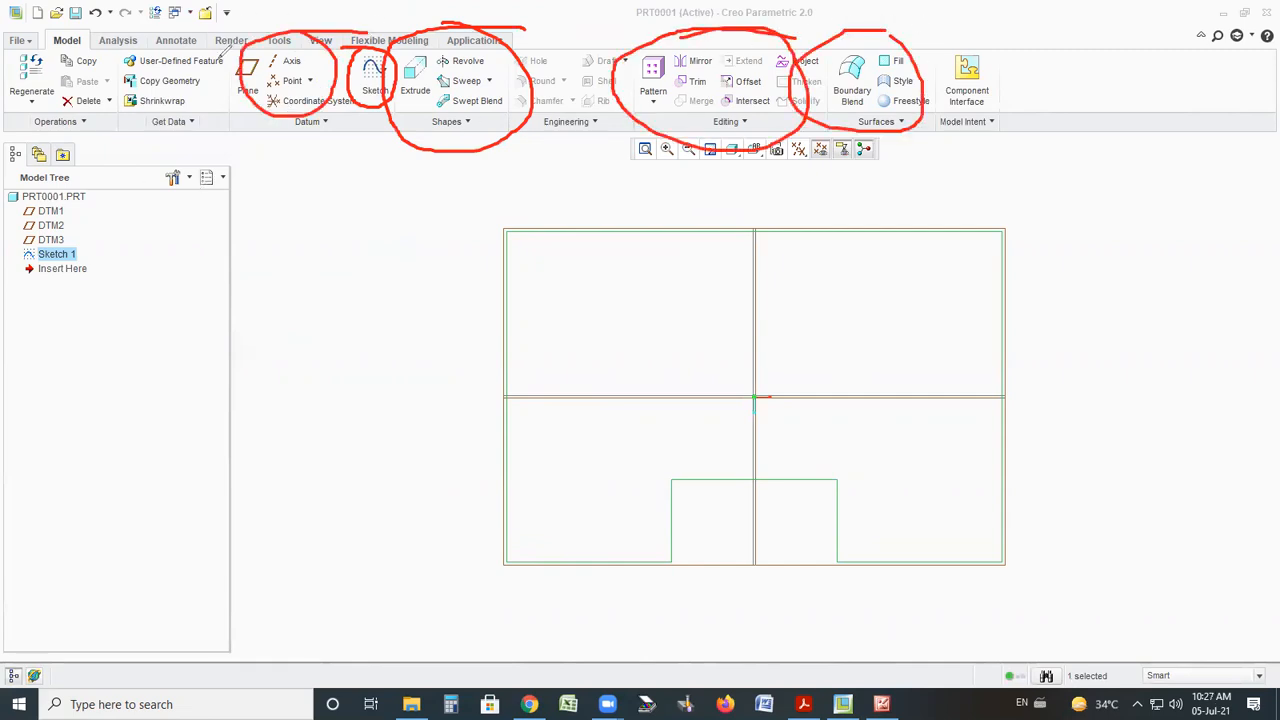
{"action": "left_click_drag", "start_coordinate": [728, 55], "coordinate": [900, 2]}
{"action": "left_click_drag", "start_coordinate": [918, 50], "coordinate": [1095, 32]}
{"action": "mouse_move", "coordinate": [371, 62]}
{"action": "left_mouse_down"}
{"action": "mouse_move", "coordinate": [334, 290]}
{"action": "mouse_move", "coordinate": [347, 337]}
{"action": "left_mouse_up"}
{"action": "left_click_drag", "start_coordinate": [322, 285], "coordinate": [345, 305]}
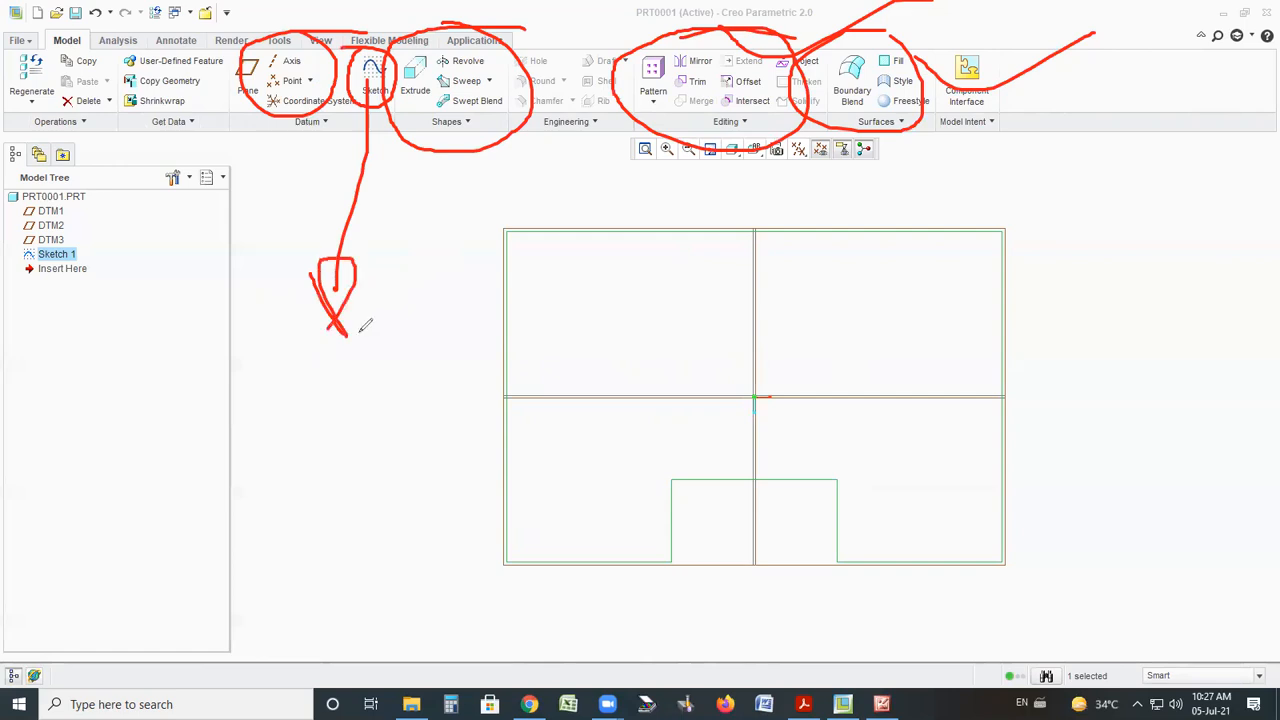
{"action": "left_click_drag", "start_coordinate": [241, 298], "coordinate": [292, 204]}
{"action": "left_click_drag", "start_coordinate": [213, 265], "coordinate": [292, 204]}
{"action": "left_click_drag", "start_coordinate": [492, 82], "coordinate": [600, 36]}
{"action": "mouse_move", "coordinate": [648, 100]}
{"action": "left_mouse_down"}
{"action": "mouse_move", "coordinate": [756, 48]}
{"action": "mouse_move", "coordinate": [970, 26]}
{"action": "left_mouse_up"}
{"action": "key", "text": "ctrl+z"}
{"action": "key", "text": "ctrl+z"}
{"action": "key", "text": "ctrl+z"}
{"action": "key", "text": "ctrl+z"}
{"action": "key", "text": "ctrl+z"}
{"action": "key", "text": "ctrl+z"}
{"action": "key", "text": "ctrl+z"}
{"action": "key", "text": "ctrl+z"}
{"action": "key", "text": "ctrl+z"}
{"action": "key", "text": "ctrl+z"}
{"action": "key", "text": "ctrl+z"}
{"action": "key", "text": "ctrl+z"}
{"action": "key", "text": "ctrl+z"}
{"action": "key", "text": "ctrl+z"}
{"action": "key", "text": "ctrl+z"}
{"action": "key", "text": "ctrl+z"}
{"action": "key", "text": "ctrl+z"}
{"action": "key", "text": "ctrl+z"}
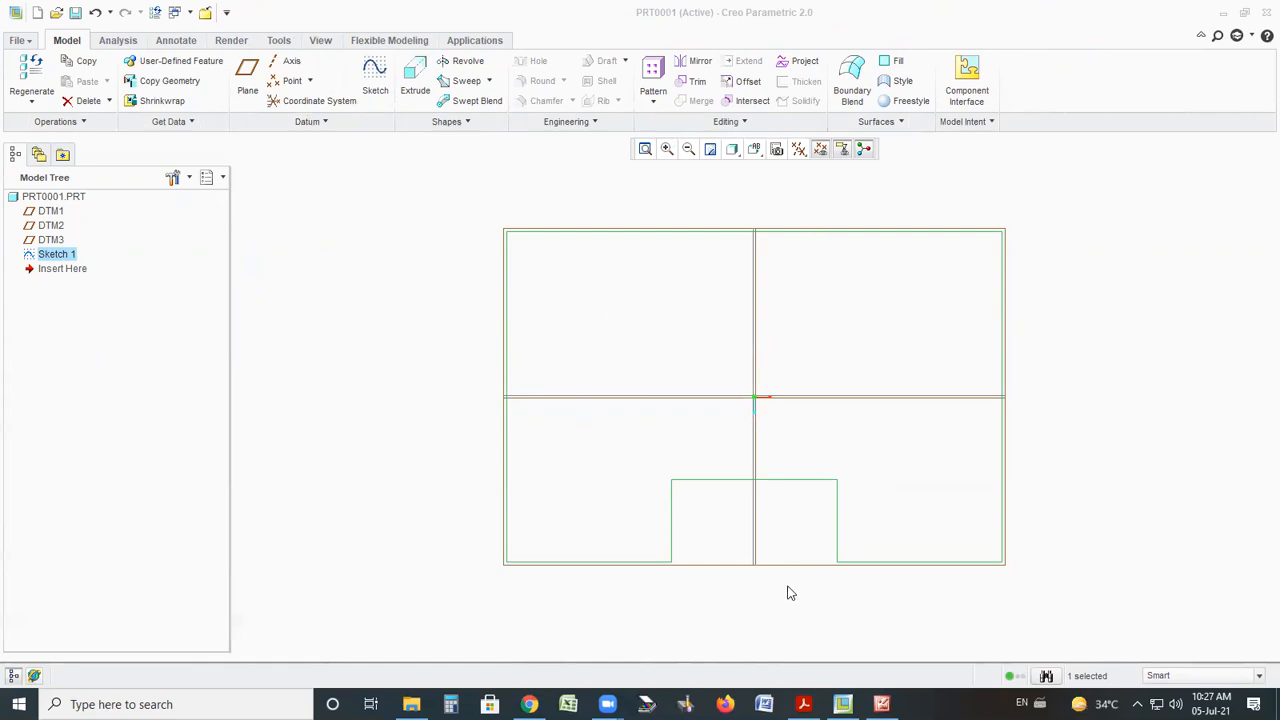
Mark the Extrude, Revolve, Sweep and Swept Blend commands with the annotation pen, and undo the markings
{"action": "mouse_move", "coordinate": [423, 47]}
{"action": "left_mouse_down"}
{"action": "mouse_move", "coordinate": [381, 88]}
{"action": "mouse_move", "coordinate": [432, 104]}
{"action": "mouse_move", "coordinate": [412, 42]}
{"action": "mouse_move", "coordinate": [593, 5]}
{"action": "left_mouse_up"}
{"action": "left_click_drag", "start_coordinate": [488, 81], "coordinate": [620, 7]}
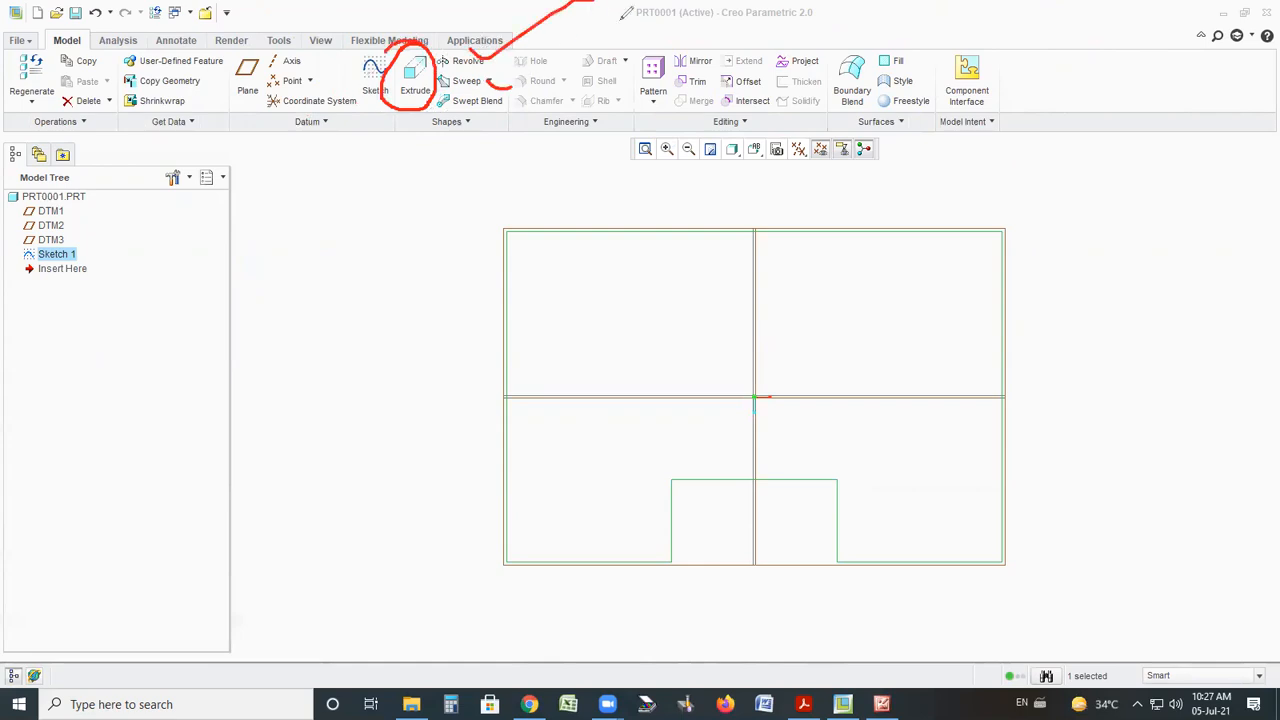
{"action": "left_click_drag", "start_coordinate": [497, 98], "coordinate": [668, 2]}
{"action": "mouse_move", "coordinate": [525, 42]}
{"action": "left_mouse_down"}
{"action": "mouse_move", "coordinate": [491, 17]}
{"action": "mouse_move", "coordinate": [380, 70]}
{"action": "mouse_move", "coordinate": [535, 80]}
{"action": "mouse_move", "coordinate": [470, 26]}
{"action": "left_mouse_up"}
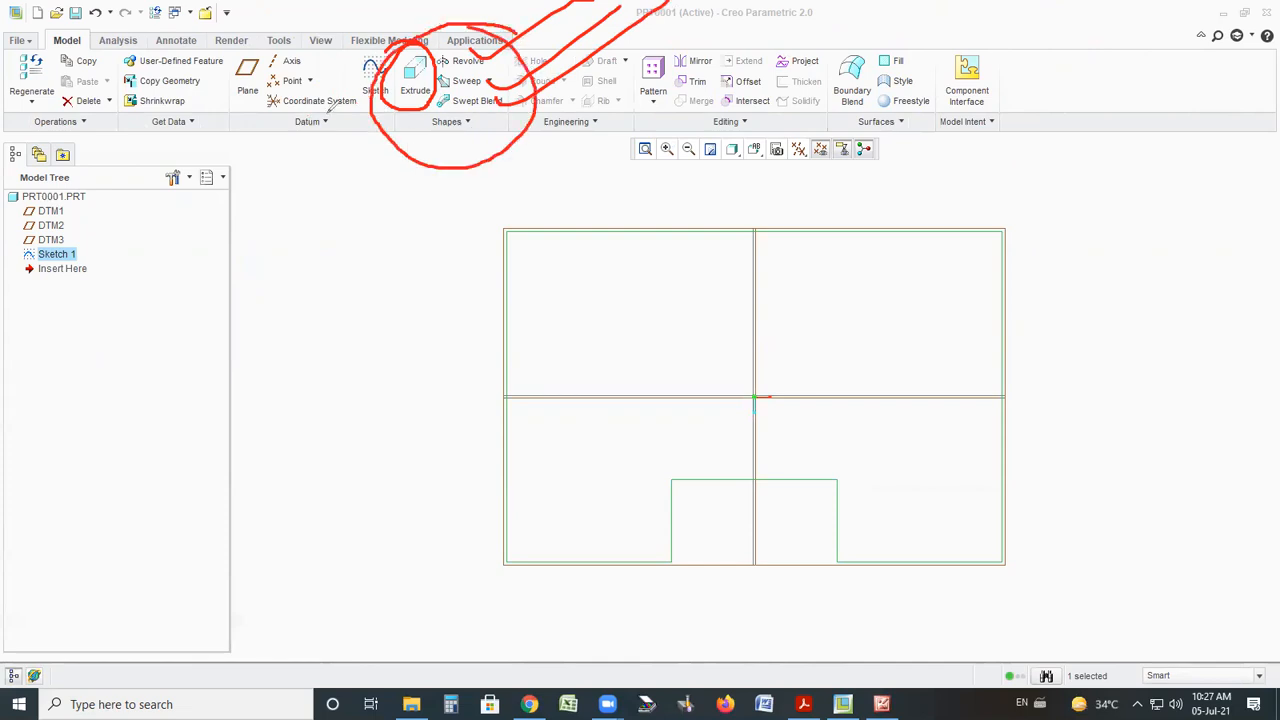
{"action": "key", "text": "ctrl+z"}
{"action": "key", "text": "ctrl+z"}
{"action": "key", "text": "ctrl+z"}
{"action": "key", "text": "ctrl+z"}
{"action": "key", "text": "ctrl+z"}
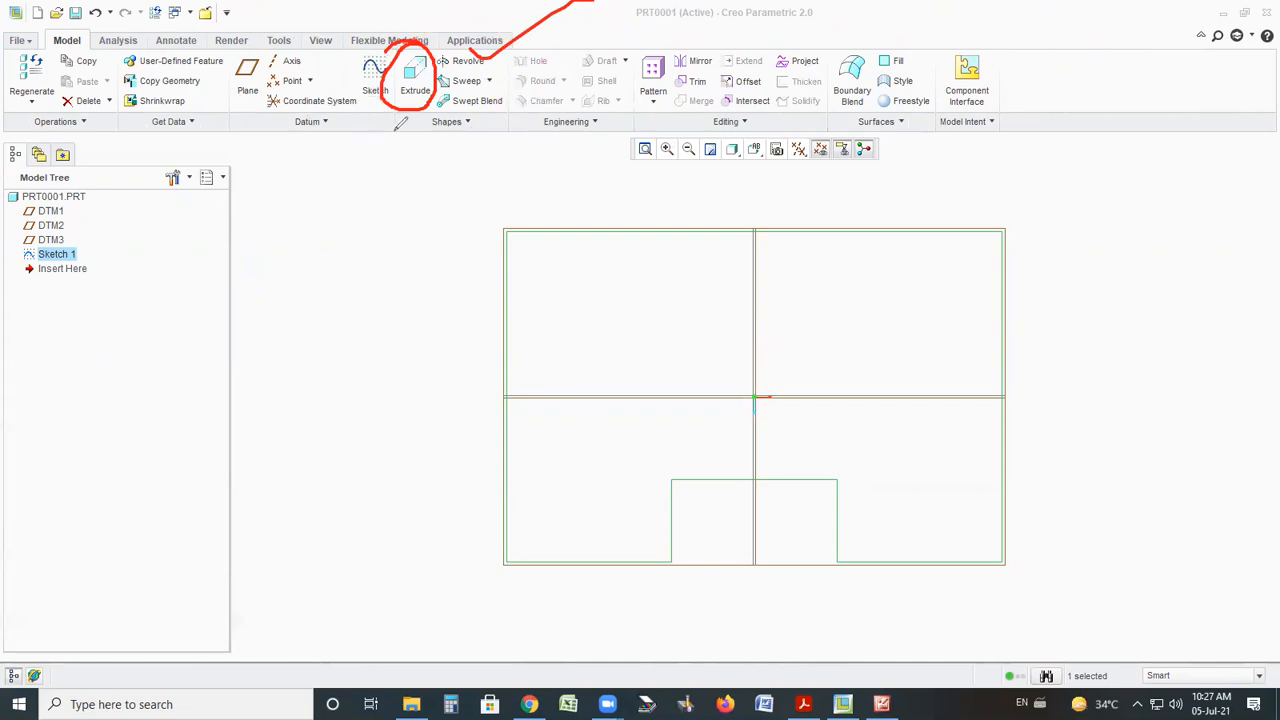
{"action": "left_click_drag", "start_coordinate": [431, 57], "coordinate": [552, 20]}
{"action": "key", "text": "ctrl+z"}
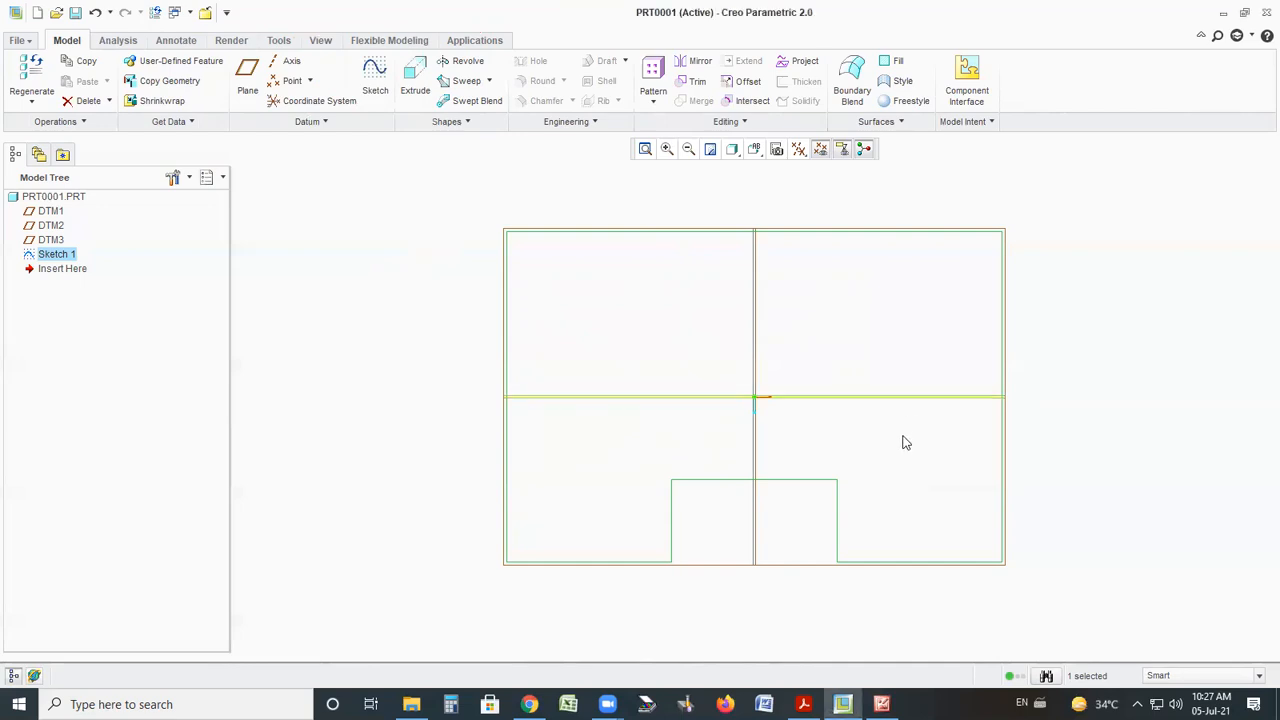
View the notched base sketch in 3D and start a solid Extrude from it
{"action": "mouse_move", "coordinate": [905, 460]}
{"action": "middle_mouse_down"}
{"action": "mouse_move", "coordinate": [926, 346]}
{"action": "mouse_move", "coordinate": [940, 340]}
{"action": "mouse_move", "coordinate": [945, 428]}
{"action": "mouse_move", "coordinate": [920, 366]}
{"action": "mouse_move", "coordinate": [931, 386]}
{"action": "middle_mouse_up"}
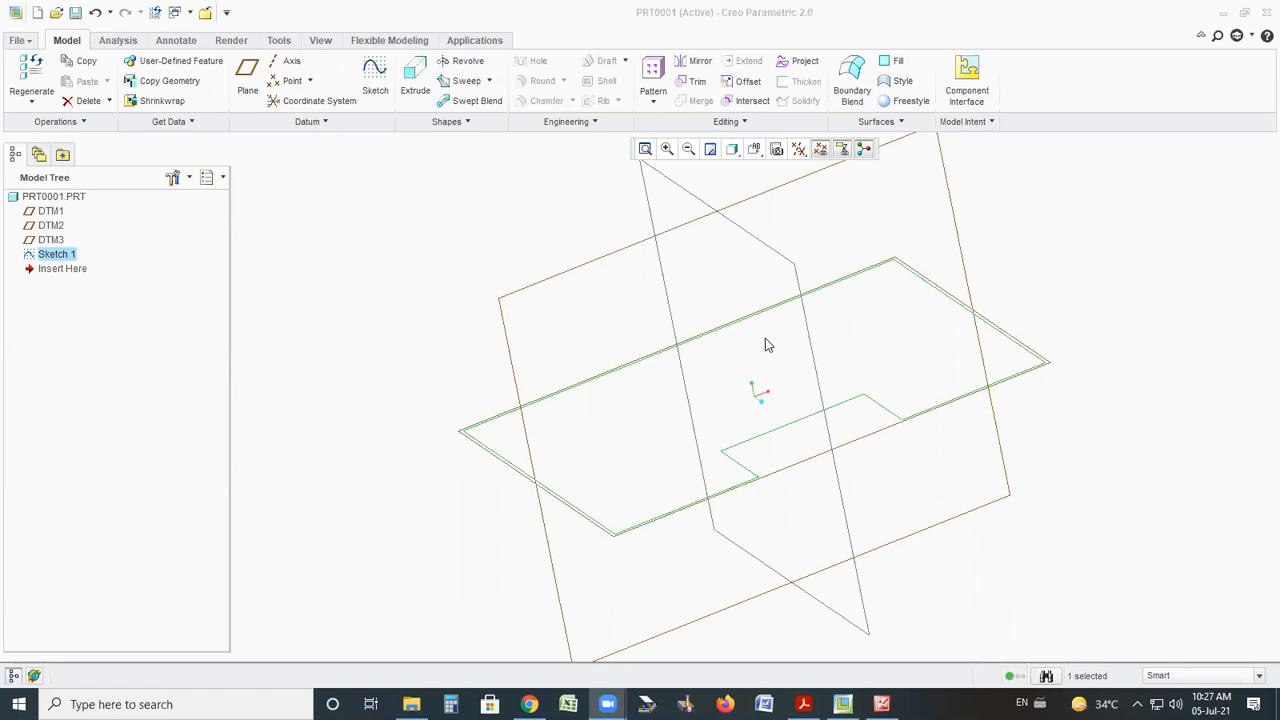
{"action": "mouse_move", "coordinate": [866, 337]}
{"action": "middle_mouse_down"}
{"action": "mouse_move", "coordinate": [886, 360]}
{"action": "mouse_move", "coordinate": [899, 284]}
{"action": "mouse_move", "coordinate": [834, 314]}
{"action": "mouse_move", "coordinate": [849, 214]}
{"action": "mouse_move", "coordinate": [880, 260]}
{"action": "mouse_move", "coordinate": [926, 249]}
{"action": "mouse_move", "coordinate": [889, 266]}
{"action": "mouse_move", "coordinate": [903, 269]}
{"action": "mouse_move", "coordinate": [909, 249]}
{"action": "mouse_move", "coordinate": [914, 266]}
{"action": "mouse_move", "coordinate": [926, 257]}
{"action": "mouse_move", "coordinate": [916, 261]}
{"action": "middle_mouse_up"}
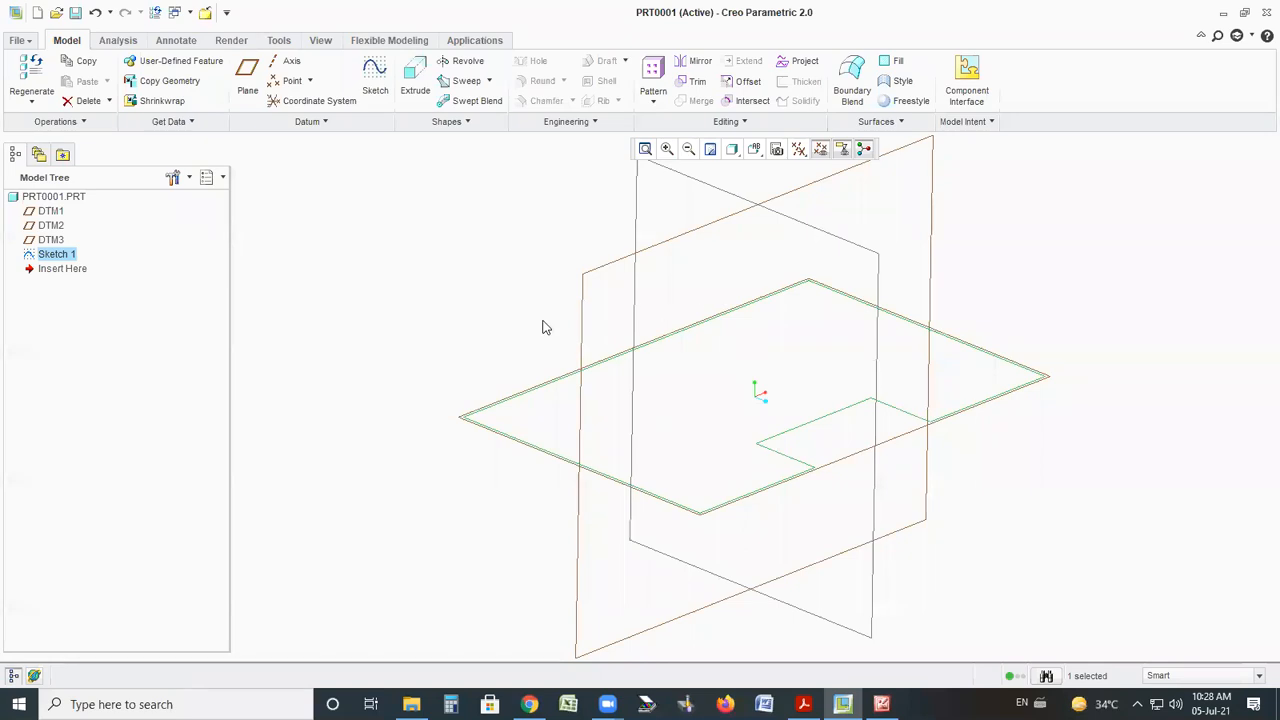
{"action": "left_click", "coordinate": [416, 85]}
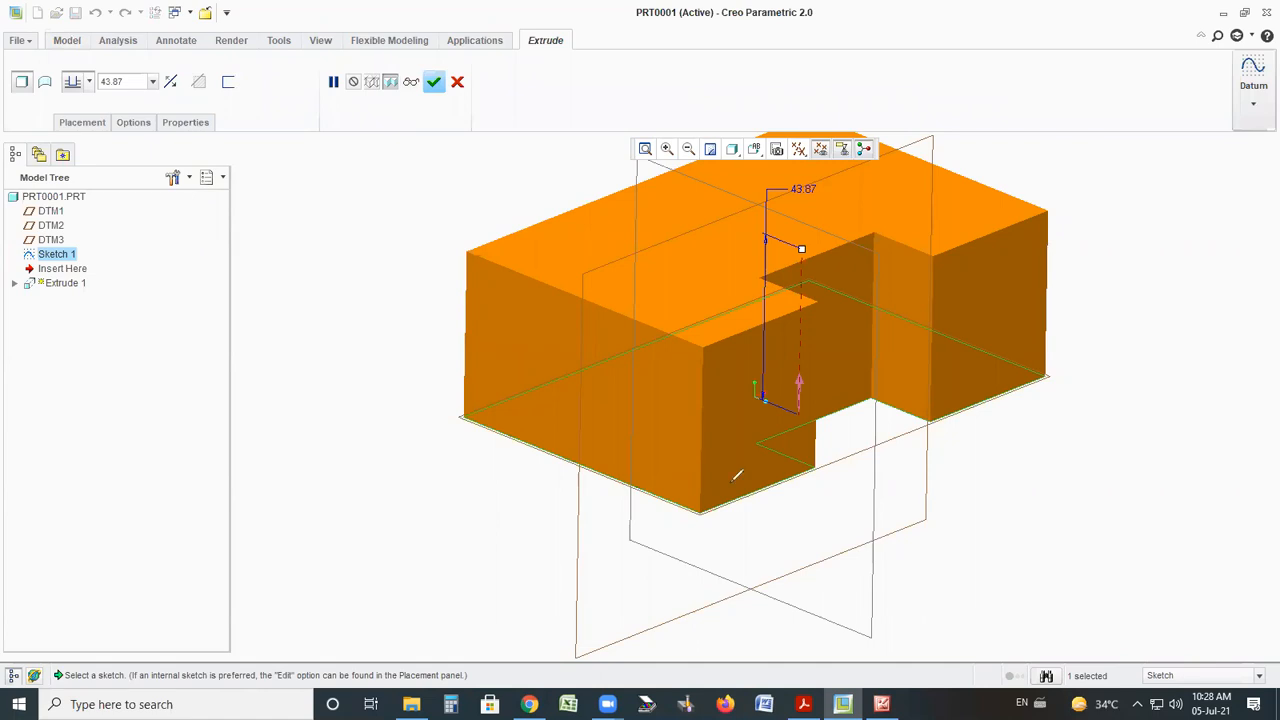
Circle the extrusion preview and its depth dimension and direction arrow with the annotation pen
{"action": "mouse_move", "coordinate": [952, 100]}
{"action": "left_mouse_down"}
{"action": "mouse_move", "coordinate": [700, 98]}
{"action": "mouse_move", "coordinate": [492, 440]}
{"action": "mouse_move", "coordinate": [960, 478]}
{"action": "mouse_move", "coordinate": [1087, 165]}
{"action": "mouse_move", "coordinate": [572, 78]}
{"action": "left_mouse_up"}
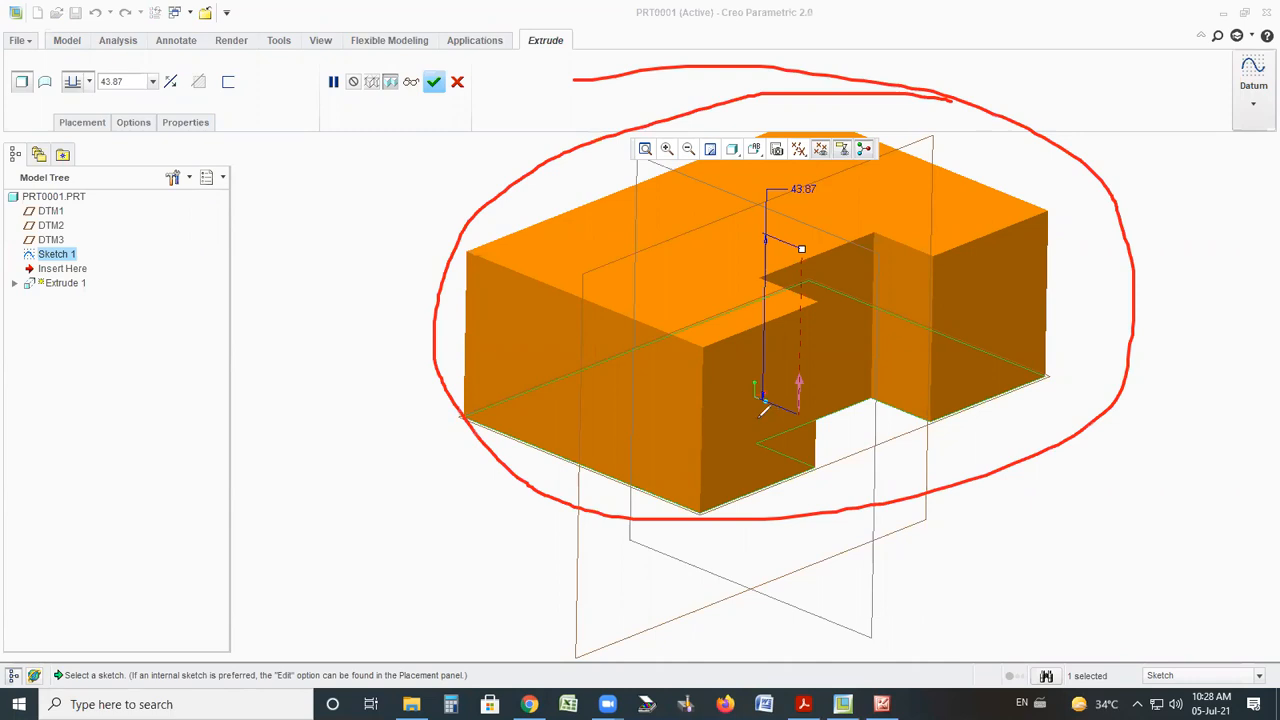
{"action": "mouse_move", "coordinate": [847, 183]}
{"action": "left_mouse_down"}
{"action": "mouse_move", "coordinate": [765, 176]}
{"action": "mouse_move", "coordinate": [745, 196]}
{"action": "left_mouse_up"}
{"action": "left_click_drag", "start_coordinate": [842, 168], "coordinate": [750, 192]}
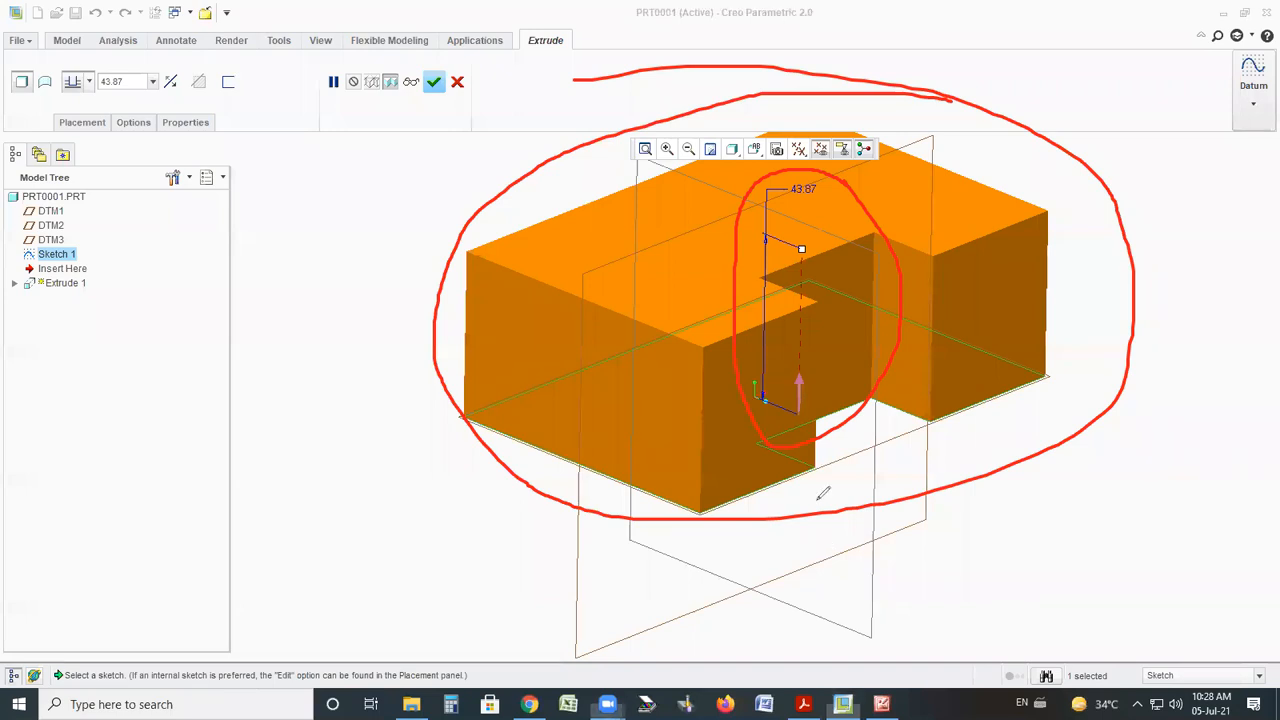
{"action": "mouse_move", "coordinate": [842, 183]}
{"action": "left_mouse_down"}
{"action": "mouse_move", "coordinate": [760, 195]}
{"action": "mouse_move", "coordinate": [860, 425]}
{"action": "mouse_move", "coordinate": [736, 173]}
{"action": "left_mouse_up"}
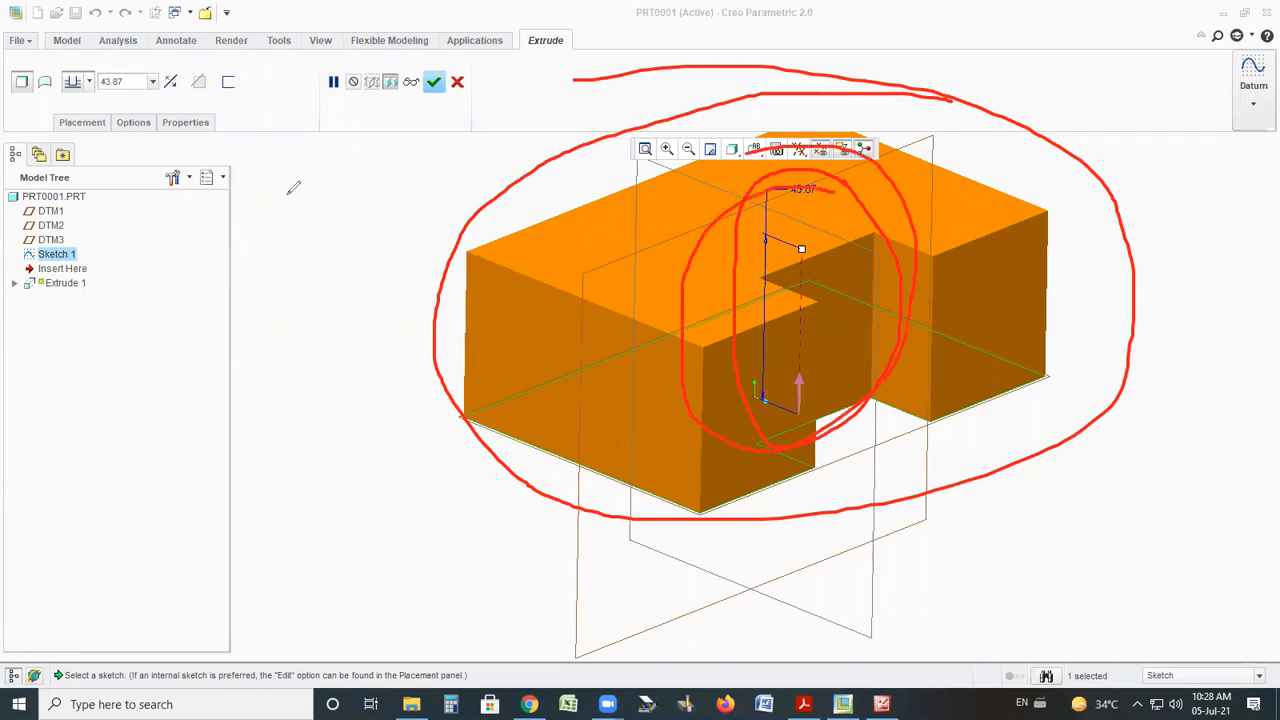
Mark the extrusion's solid, depth, direction, preview, accept and cancel options with the annotation pen, and undo all the markings
{"action": "mouse_move", "coordinate": [258, 80]}
{"action": "left_mouse_down"}
{"action": "mouse_move", "coordinate": [128, 40]}
{"action": "mouse_move", "coordinate": [6, 56]}
{"action": "mouse_move", "coordinate": [18, 120]}
{"action": "mouse_move", "coordinate": [230, 146]}
{"action": "mouse_move", "coordinate": [258, 54]}
{"action": "left_mouse_up"}
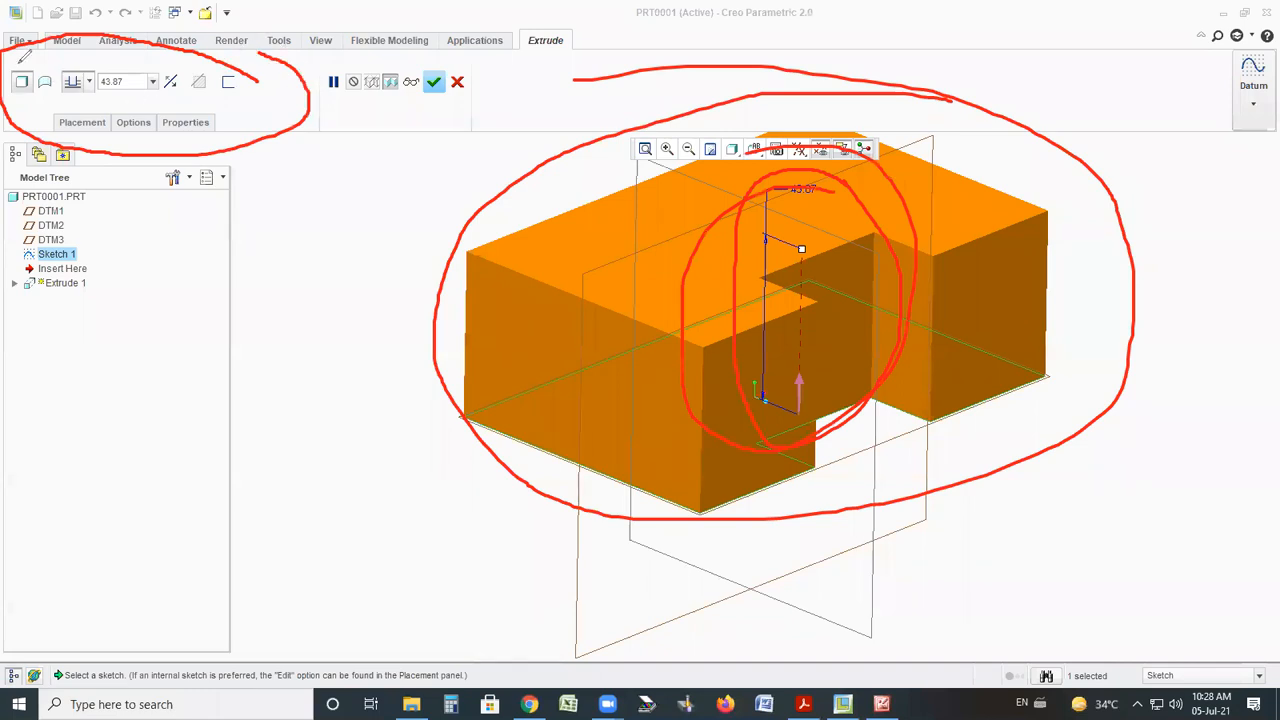
{"action": "left_click_drag", "start_coordinate": [86, 24], "coordinate": [112, 10]}
{"action": "left_click_drag", "start_coordinate": [90, 78], "coordinate": [110, 22]}
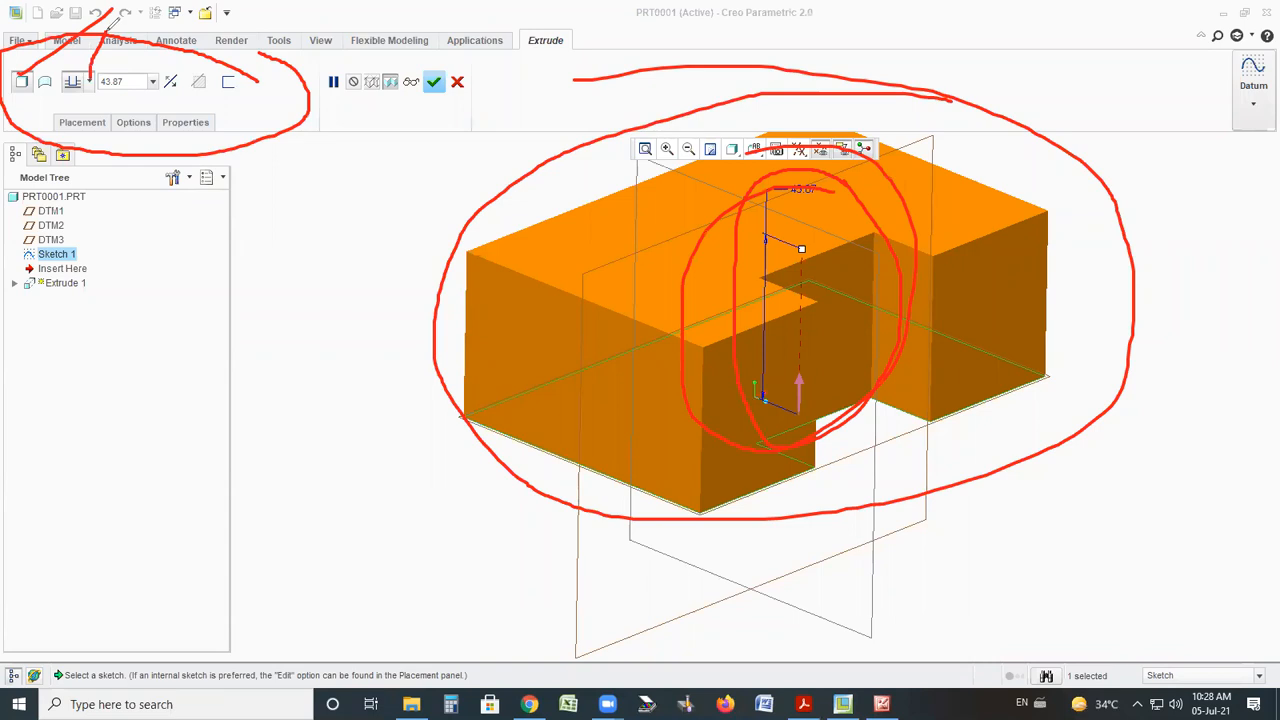
{"action": "mouse_move", "coordinate": [132, 66]}
{"action": "left_mouse_down"}
{"action": "mouse_move", "coordinate": [108, 64]}
{"action": "mouse_move", "coordinate": [90, 95]}
{"action": "mouse_move", "coordinate": [132, 100]}
{"action": "mouse_move", "coordinate": [119, 69]}
{"action": "left_mouse_up"}
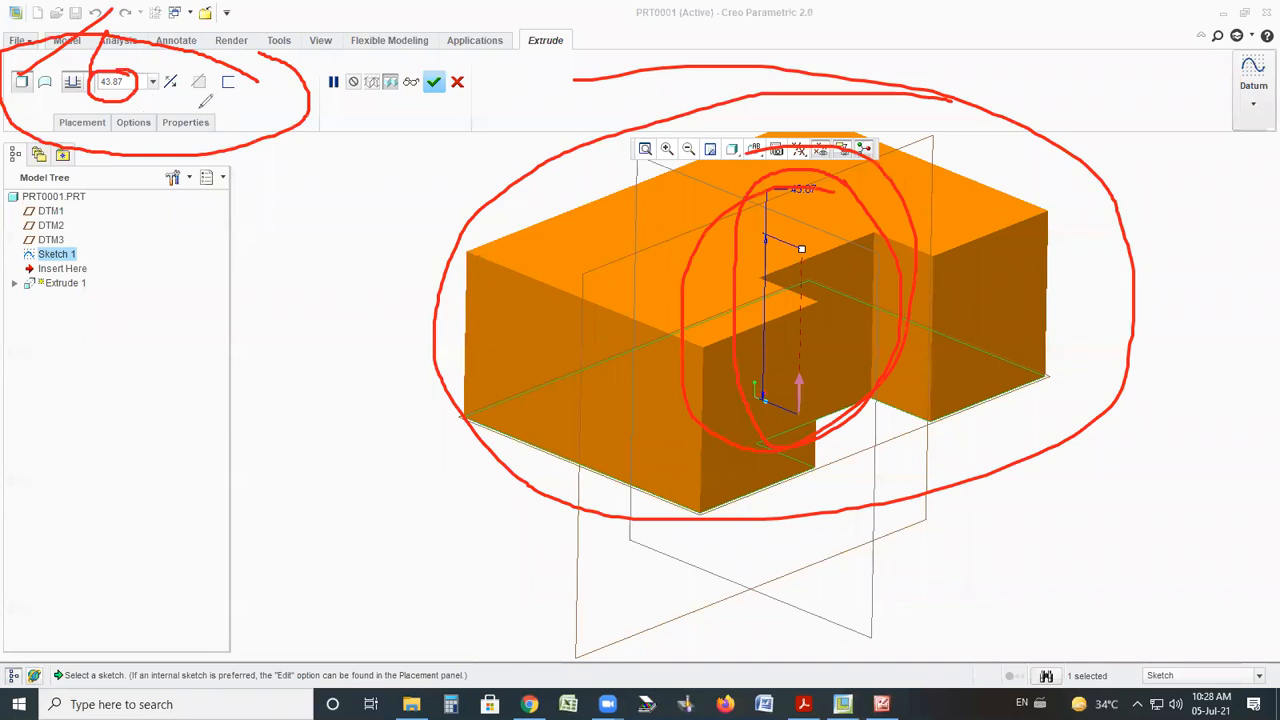
{"action": "mouse_move", "coordinate": [176, 63]}
{"action": "left_mouse_down"}
{"action": "mouse_move", "coordinate": [160, 93]}
{"action": "mouse_move", "coordinate": [182, 100]}
{"action": "mouse_move", "coordinate": [188, 70]}
{"action": "mouse_move", "coordinate": [174, 61]}
{"action": "mouse_move", "coordinate": [183, 96]}
{"action": "left_mouse_up"}
{"action": "mouse_move", "coordinate": [384, 254]}
{"action": "left_mouse_down"}
{"action": "mouse_move", "coordinate": [358, 186]}
{"action": "mouse_move", "coordinate": [370, 195]}
{"action": "left_mouse_up"}
{"action": "mouse_move", "coordinate": [370, 289]}
{"action": "left_mouse_down"}
{"action": "mouse_move", "coordinate": [403, 368]}
{"action": "mouse_move", "coordinate": [446, 342]}
{"action": "mouse_move", "coordinate": [410, 392]}
{"action": "left_mouse_up"}
{"action": "left_click_drag", "start_coordinate": [416, 78], "coordinate": [500, 2]}
{"action": "left_click_drag", "start_coordinate": [436, 74], "coordinate": [578, 0]}
{"action": "mouse_move", "coordinate": [432, 145]}
{"action": "left_mouse_down"}
{"action": "mouse_move", "coordinate": [416, 152]}
{"action": "mouse_move", "coordinate": [442, 170]}
{"action": "mouse_move", "coordinate": [470, 150]}
{"action": "left_mouse_up"}
{"action": "mouse_move", "coordinate": [470, 104]}
{"action": "left_mouse_down"}
{"action": "mouse_move", "coordinate": [537, 104]}
{"action": "mouse_move", "coordinate": [499, 120]}
{"action": "left_mouse_up"}
{"action": "left_click_drag", "start_coordinate": [460, 82], "coordinate": [481, 97]}
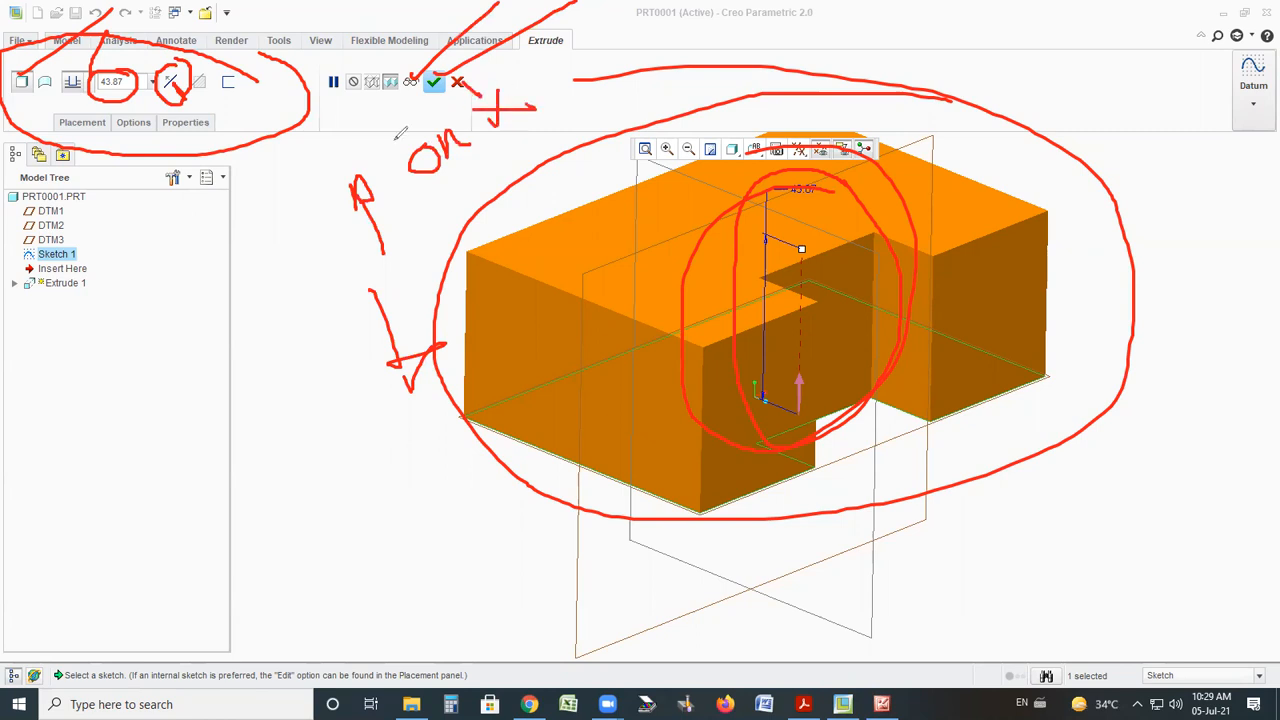
{"action": "left_click_drag", "start_coordinate": [333, 66], "coordinate": [333, 74]}
{"action": "mouse_move", "coordinate": [460, 60]}
{"action": "left_mouse_down"}
{"action": "mouse_move", "coordinate": [395, 40]}
{"action": "mouse_move", "coordinate": [285, 62]}
{"action": "mouse_move", "coordinate": [265, 100]}
{"action": "left_mouse_up"}
{"action": "key", "text": "ctrl+z"}
{"action": "key", "text": "ctrl+z"}
{"action": "key", "text": "ctrl+z"}
{"action": "key", "text": "ctrl+z"}
{"action": "key", "text": "ctrl+z"}
{"action": "key", "text": "ctrl+z"}
{"action": "key", "text": "ctrl+z"}
{"action": "key", "text": "ctrl+z"}
{"action": "key", "text": "ctrl+z"}
{"action": "key", "text": "ctrl+z"}
{"action": "key", "text": "ctrl+z"}
{"action": "key", "text": "ctrl+z"}
{"action": "key", "text": "ctrl+z"}
{"action": "key", "text": "ctrl+z"}
{"action": "key", "text": "ctrl+z"}
{"action": "key", "text": "ctrl+z"}
{"action": "key", "text": "ctrl+z"}
{"action": "key", "text": "ctrl+z"}
{"action": "key", "text": "ctrl+z"}
{"action": "key", "text": "ctrl+z"}
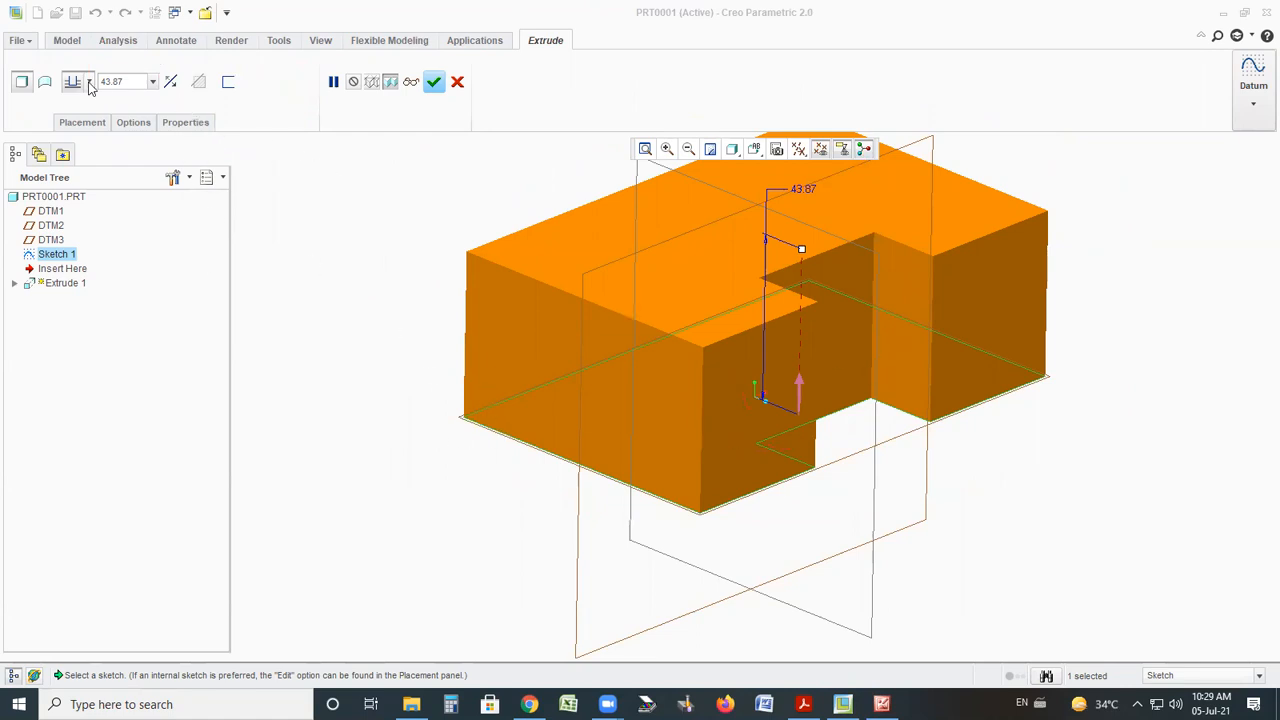
Reverse the extrusion direction, and mark the two possible directions and the depth option with the annotation pen
{"action": "left_click", "coordinate": [172, 86]}
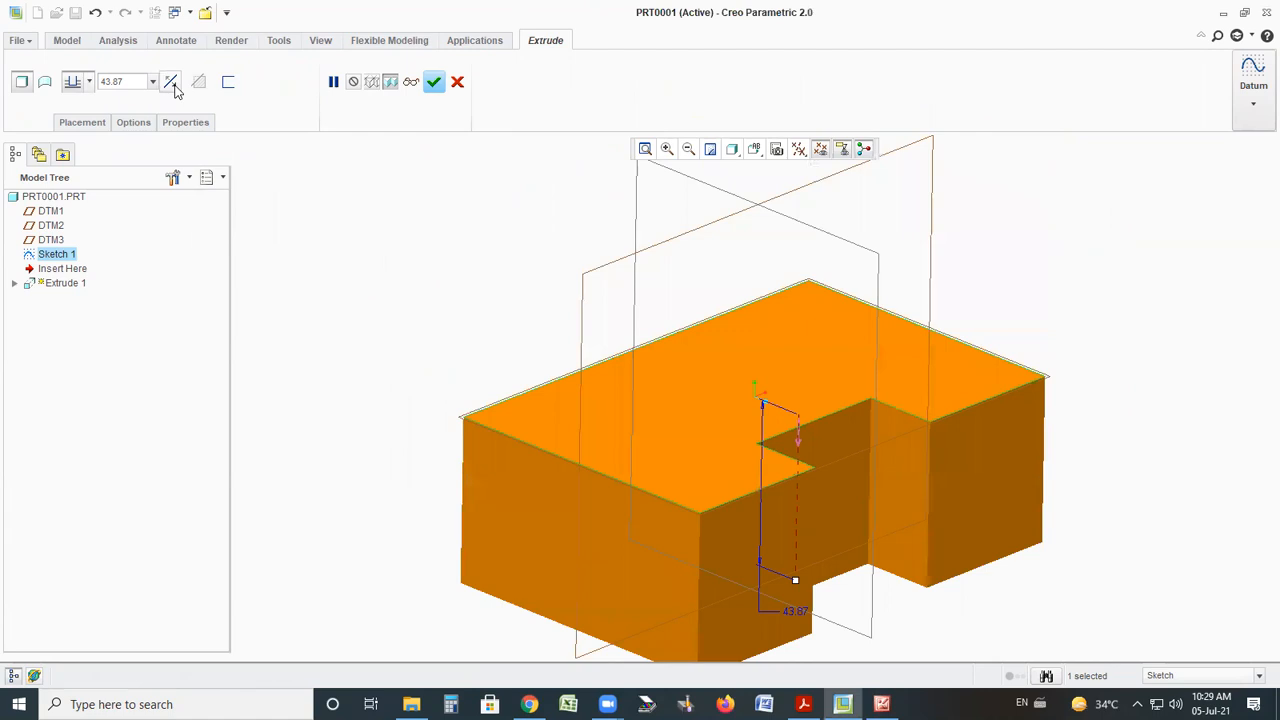
{"action": "mouse_move", "coordinate": [394, 438]}
{"action": "left_mouse_down"}
{"action": "mouse_move", "coordinate": [412, 574]}
{"action": "mouse_move", "coordinate": [430, 542]}
{"action": "mouse_move", "coordinate": [410, 578]}
{"action": "left_mouse_up"}
{"action": "mouse_move", "coordinate": [466, 393]}
{"action": "left_mouse_down"}
{"action": "mouse_move", "coordinate": [474, 234]}
{"action": "mouse_move", "coordinate": [412, 318]}
{"action": "left_mouse_up"}
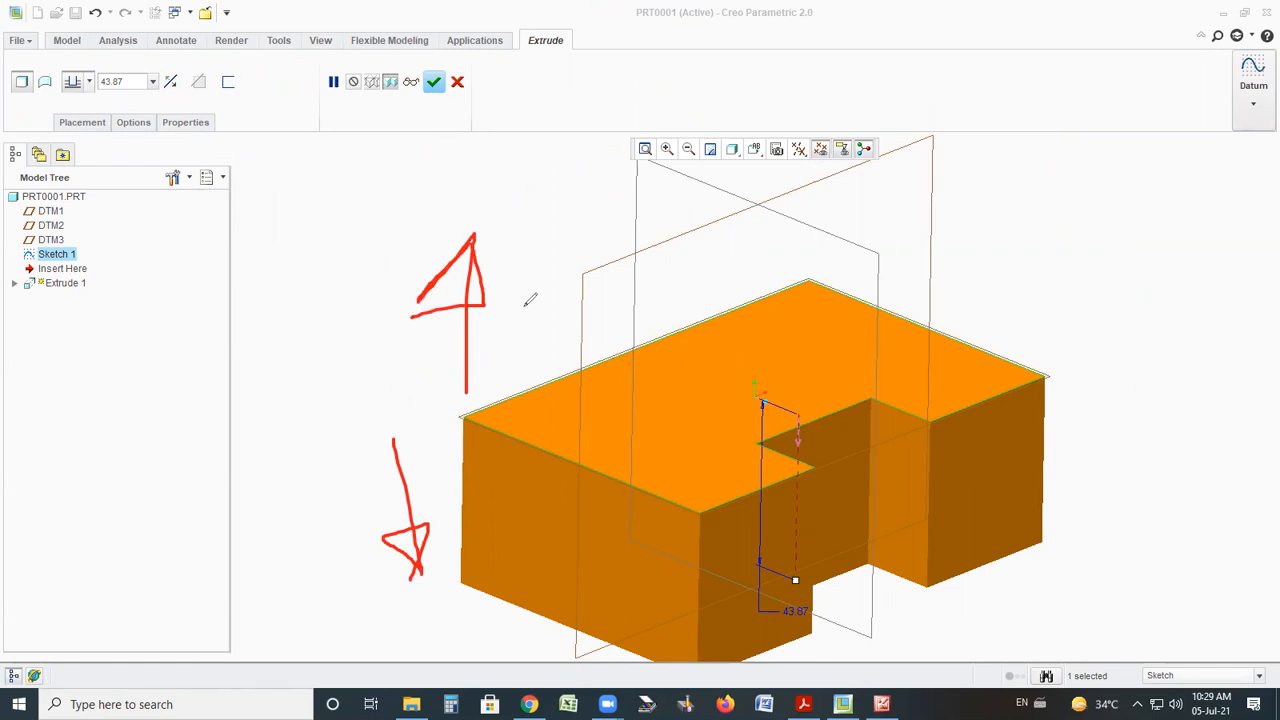
{"action": "key", "text": "ctrl+z"}
{"action": "key", "text": "ctrl+z"}
{"action": "mouse_move", "coordinate": [99, 65]}
{"action": "left_mouse_down"}
{"action": "mouse_move", "coordinate": [61, 76]}
{"action": "mouse_move", "coordinate": [66, 100]}
{"action": "mouse_move", "coordinate": [100, 86]}
{"action": "mouse_move", "coordinate": [86, 56]}
{"action": "left_mouse_up"}
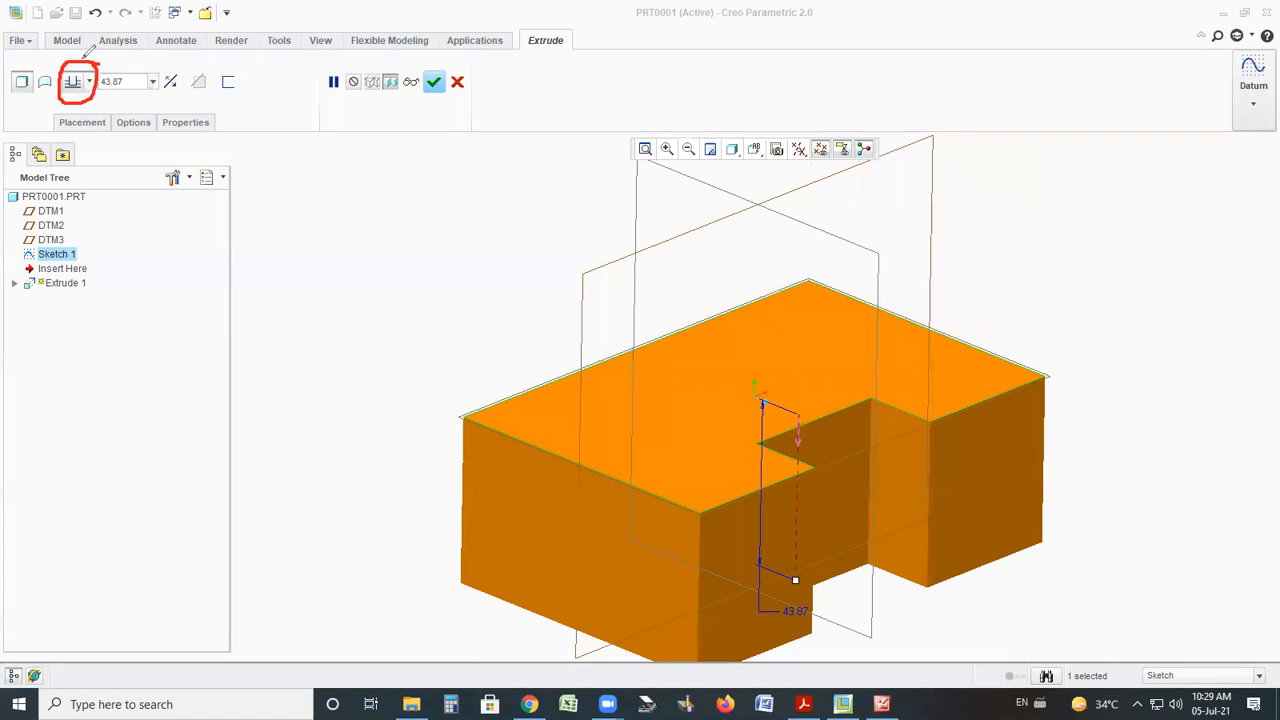
{"action": "key", "text": "Escape"}
Check the extrusion depth options and try flipping the direction back and forth with the preview's arrow
{"action": "left_click", "coordinate": [88, 82]}
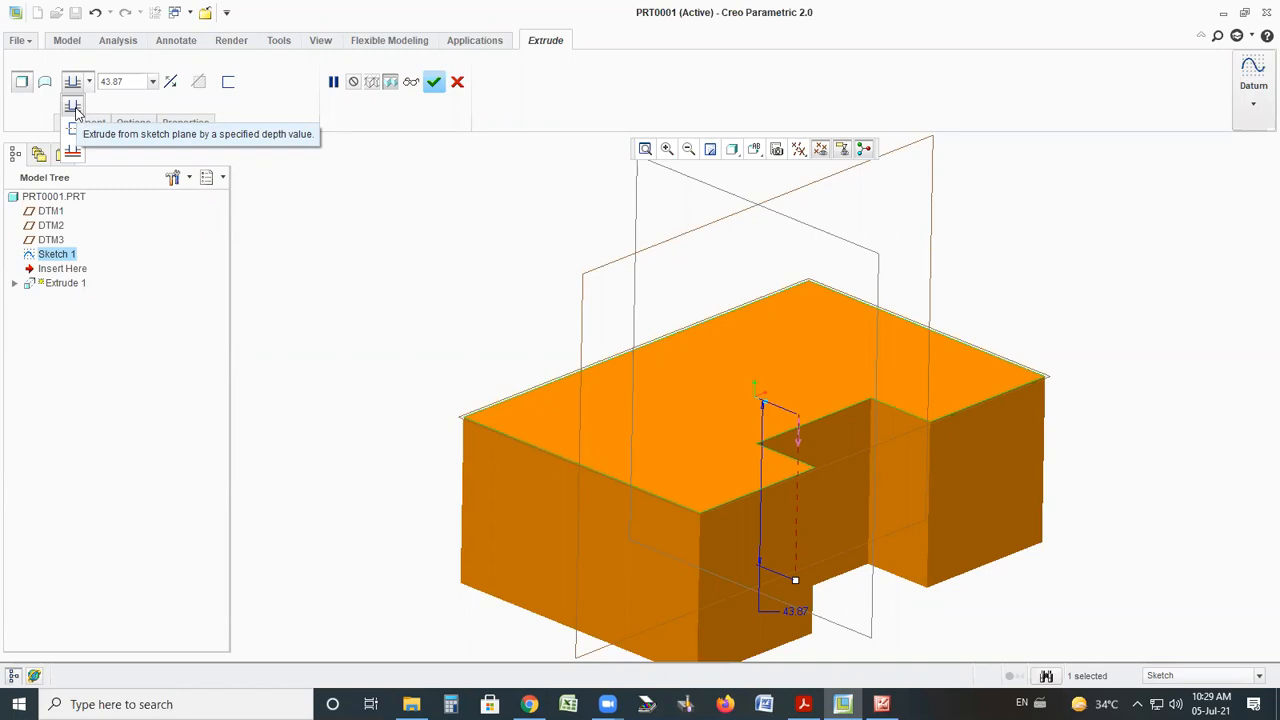
{"action": "left_click", "coordinate": [800, 444]}
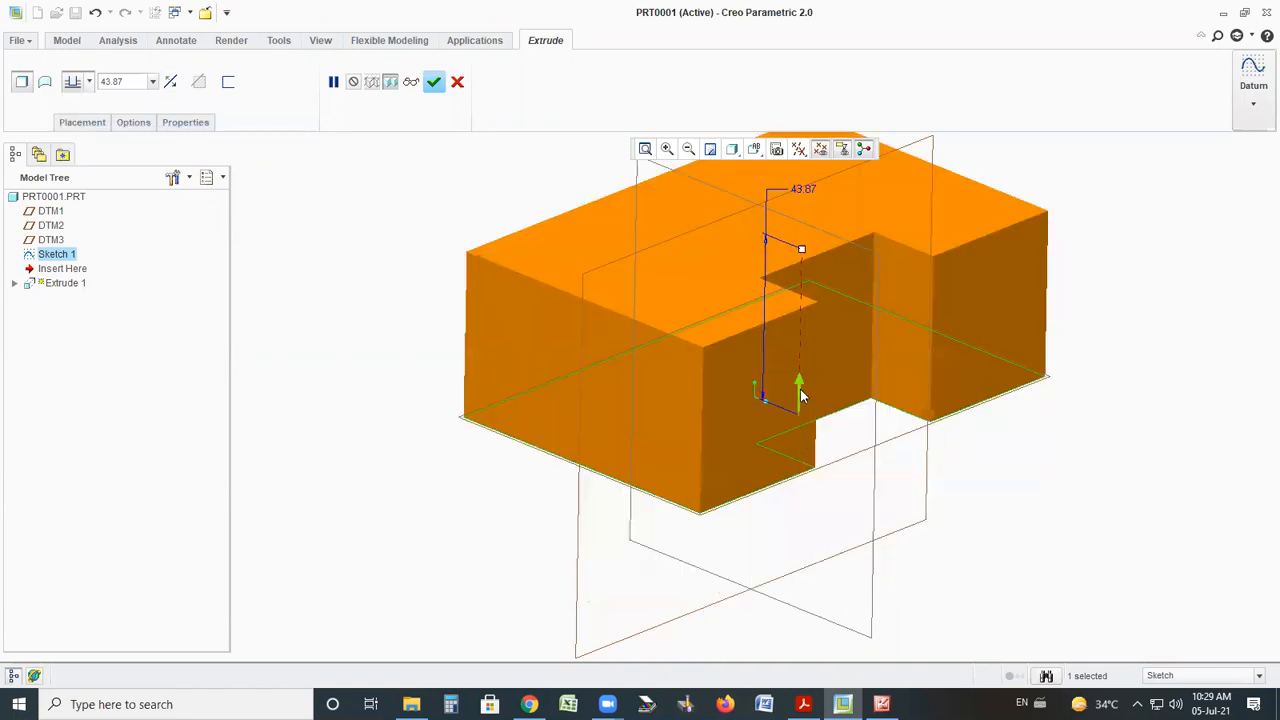
{"action": "left_click", "coordinate": [800, 390]}
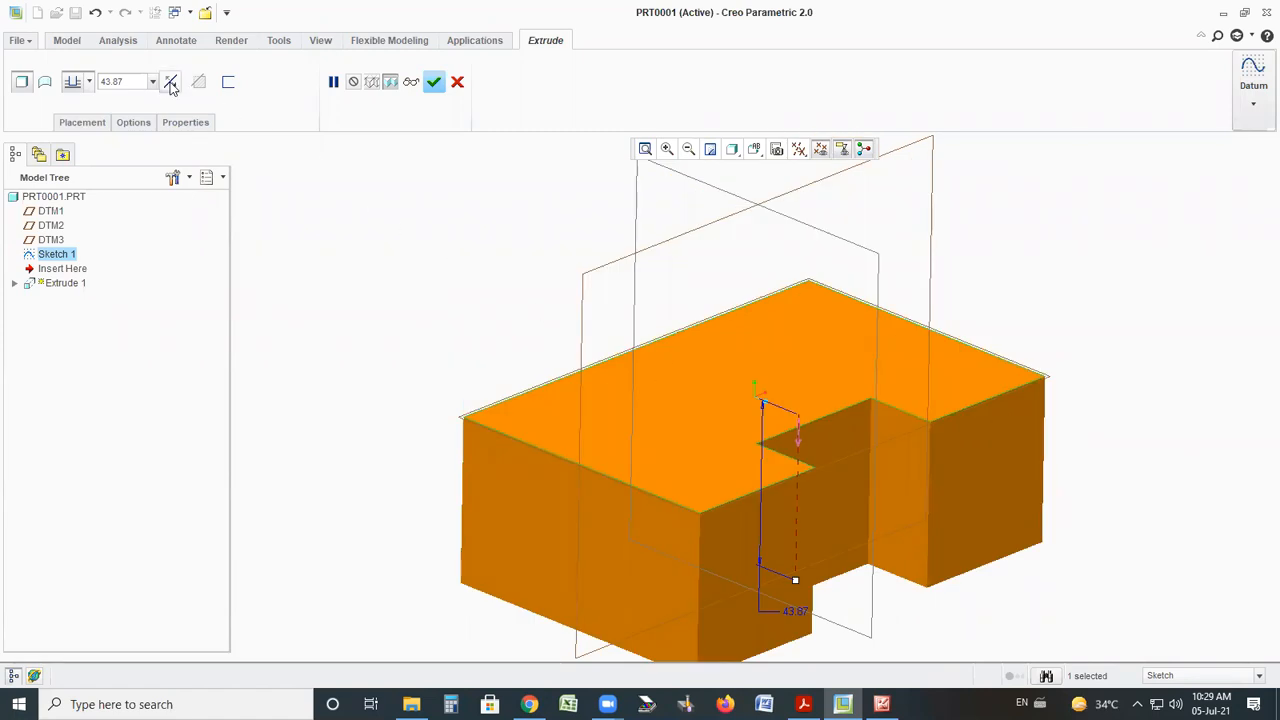
{"action": "left_click", "coordinate": [798, 440]}
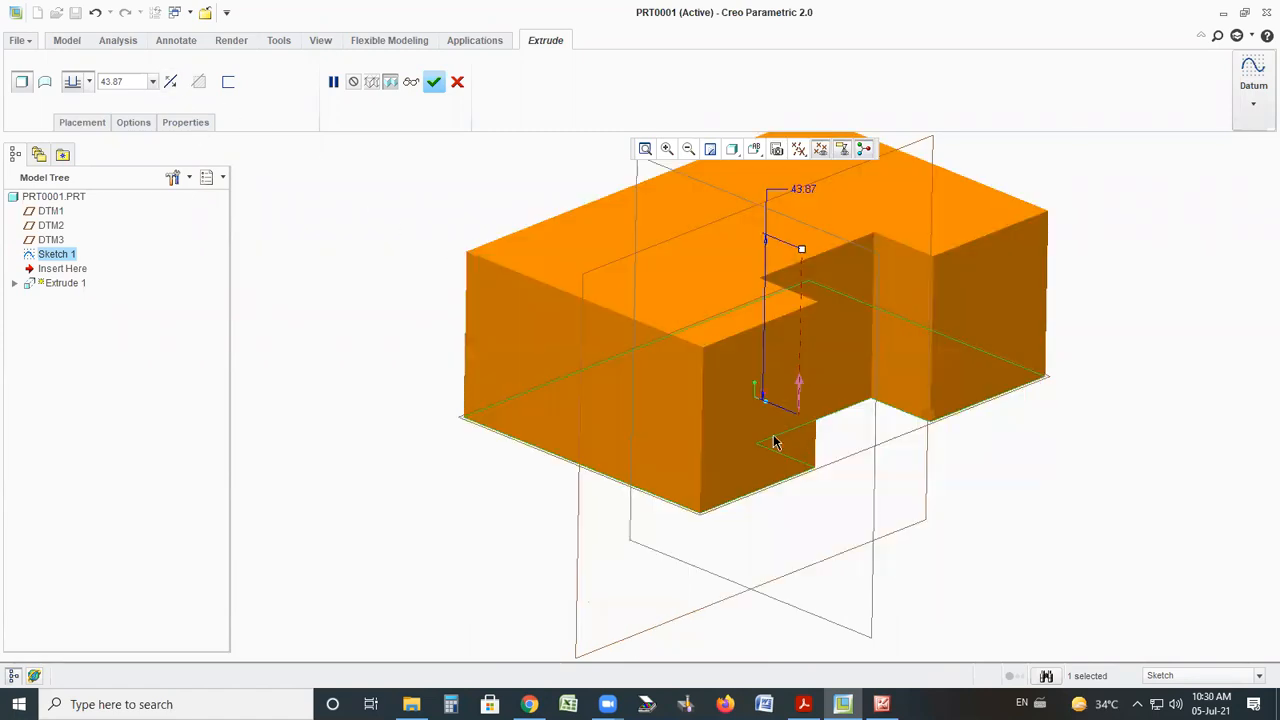
Make the extrusion symmetric about the sketch plane and stretch its depth to about 49.38
{"action": "left_click", "coordinate": [152, 82]}
{"action": "left_click", "coordinate": [153, 83]}
{"action": "left_click", "coordinate": [153, 83]}
{"action": "left_click", "coordinate": [153, 83]}
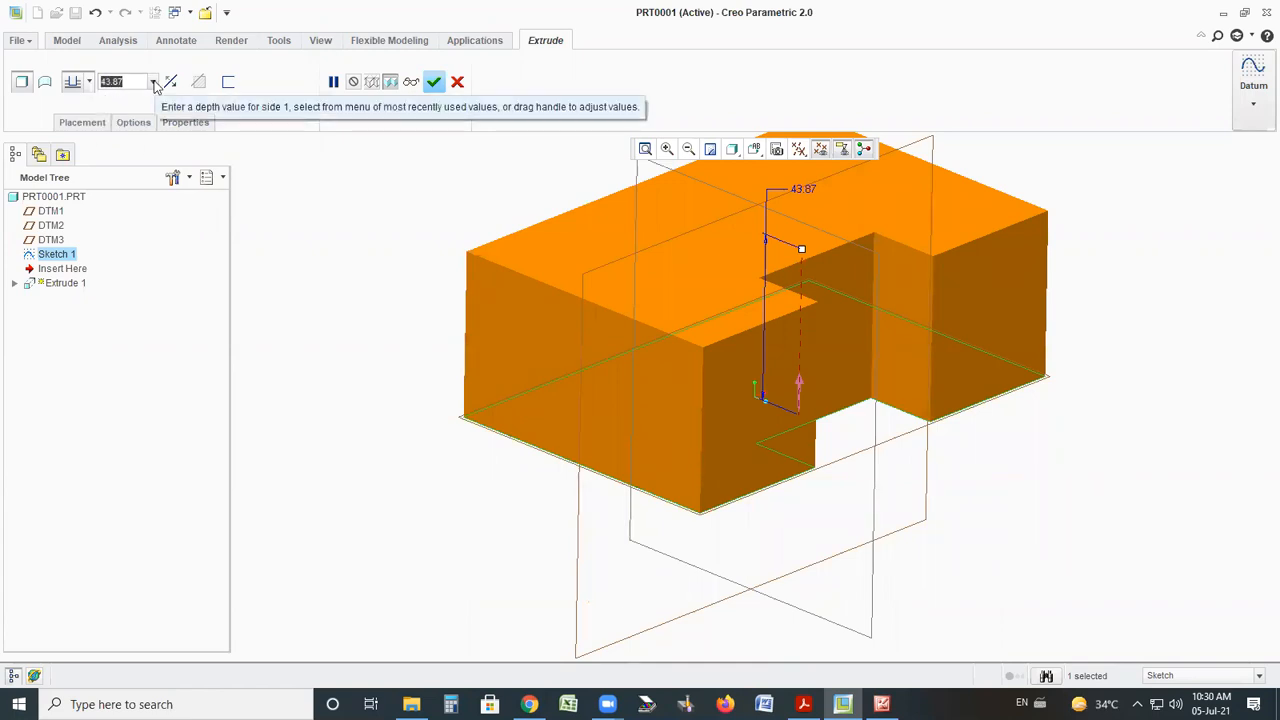
{"action": "left_click", "coordinate": [88, 83]}
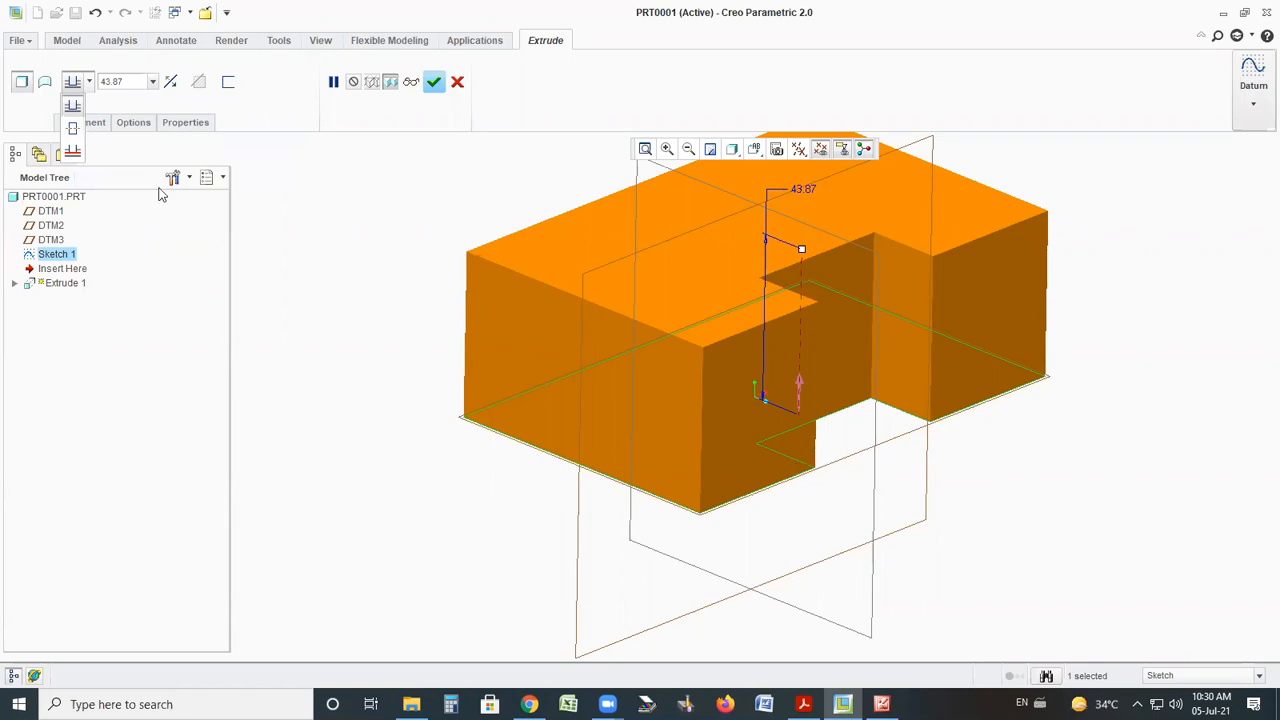
{"action": "left_click", "coordinate": [74, 129]}
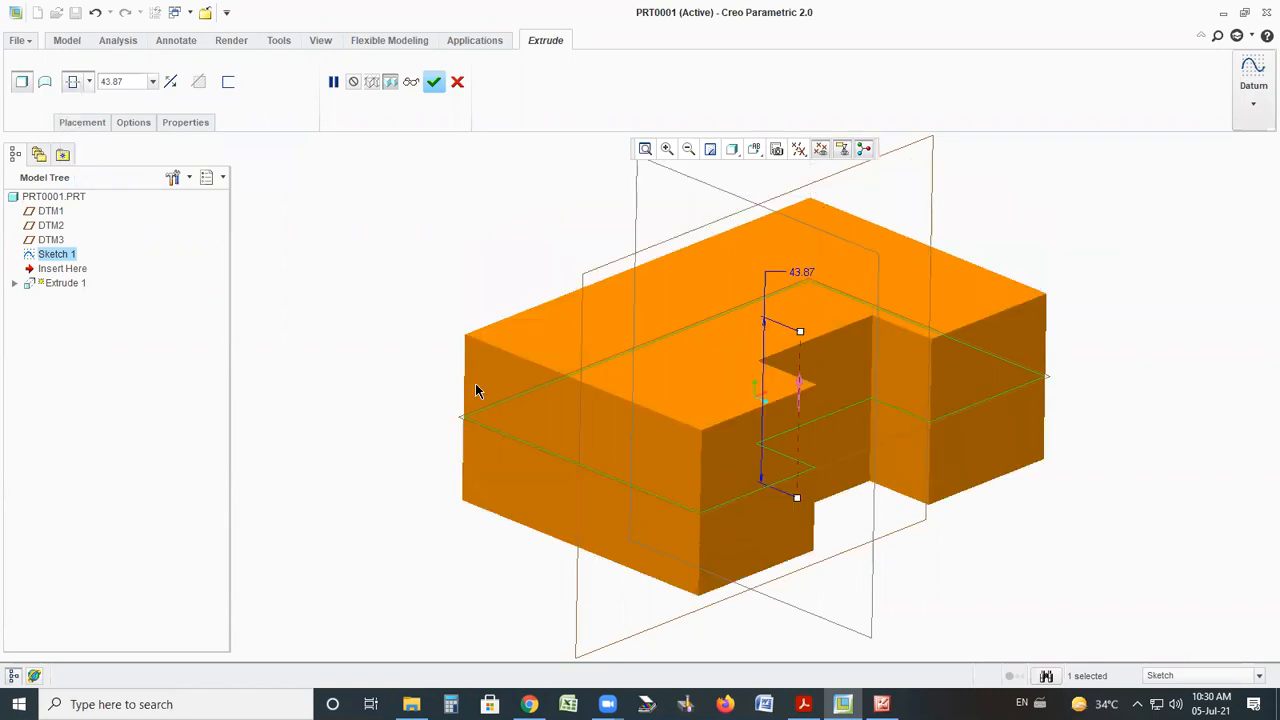
{"action": "left_click_drag", "start_coordinate": [799, 335], "coordinate": [812, 405]}
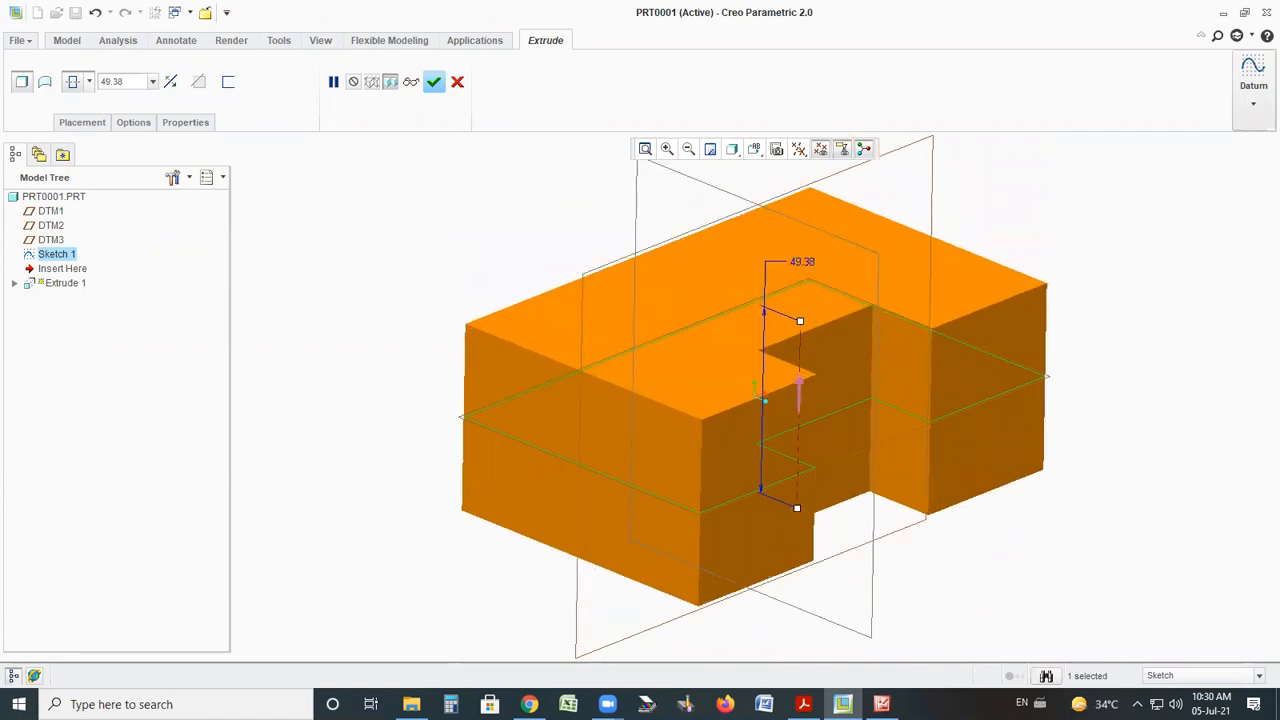
Switch to the exercise sheet in Picture Manager, circle the base's thickness dimension, and return to Creo Parametric
{"action": "left_click", "coordinate": [881, 704]}
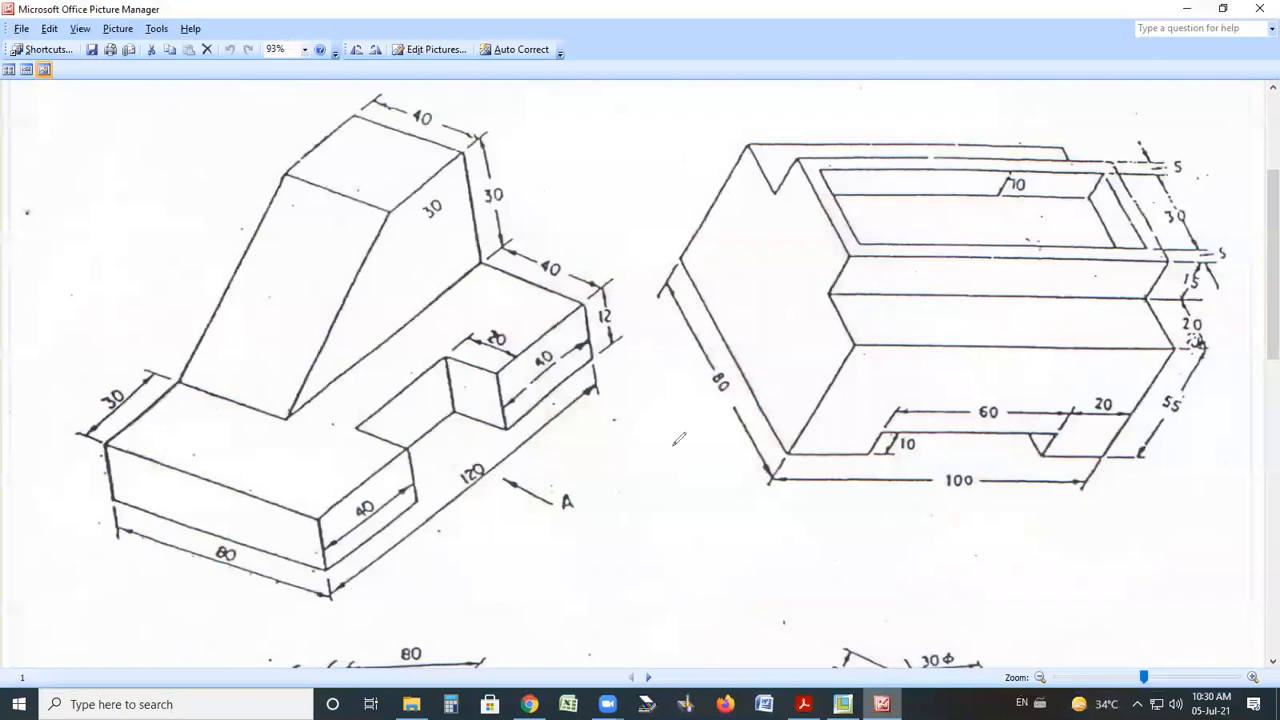
{"action": "mouse_move", "coordinate": [594, 282]}
{"action": "left_mouse_down"}
{"action": "mouse_move", "coordinate": [634, 352]}
{"action": "mouse_move", "coordinate": [618, 282]}
{"action": "left_mouse_up"}
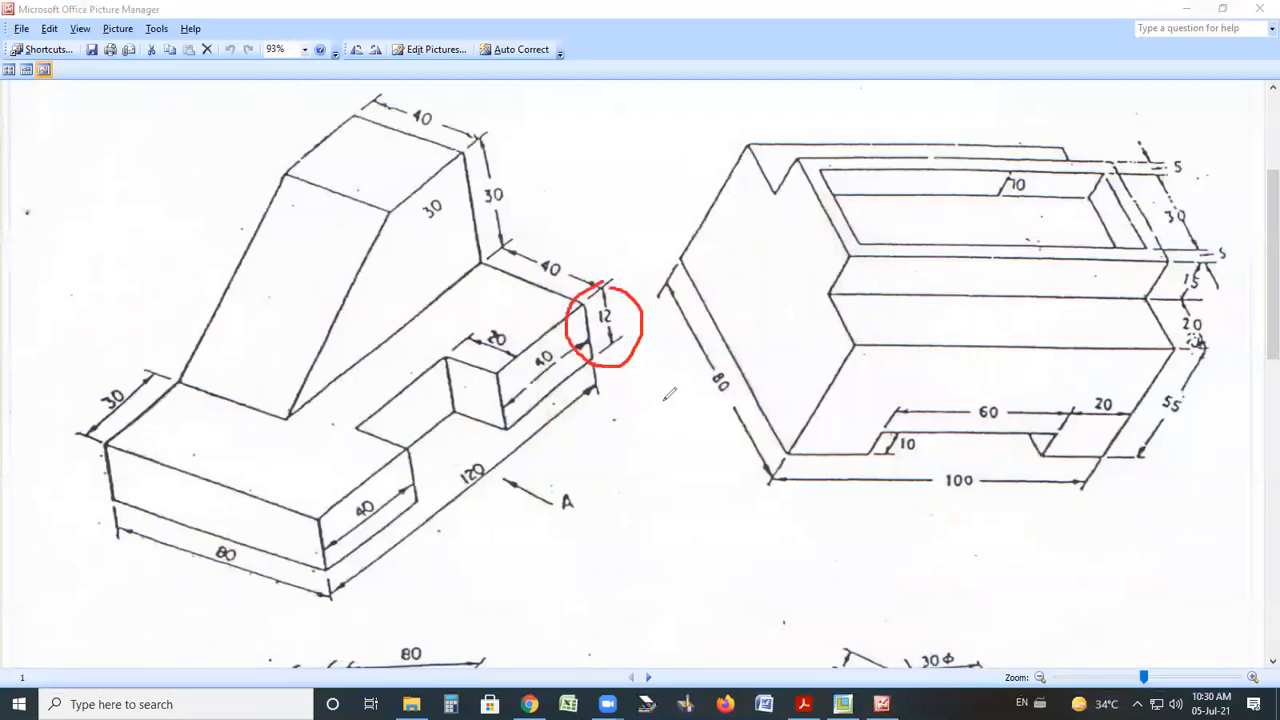
{"action": "key", "text": "Escape"}
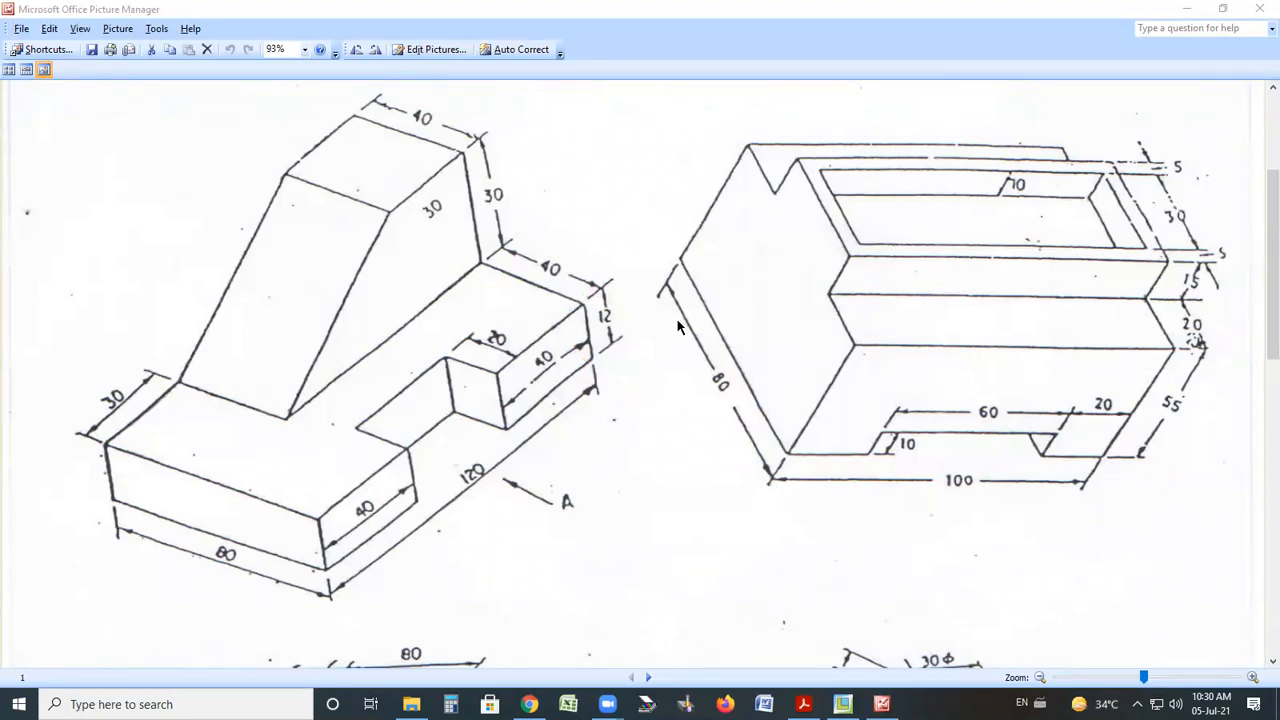
{"action": "key", "text": "alt+Tab"}
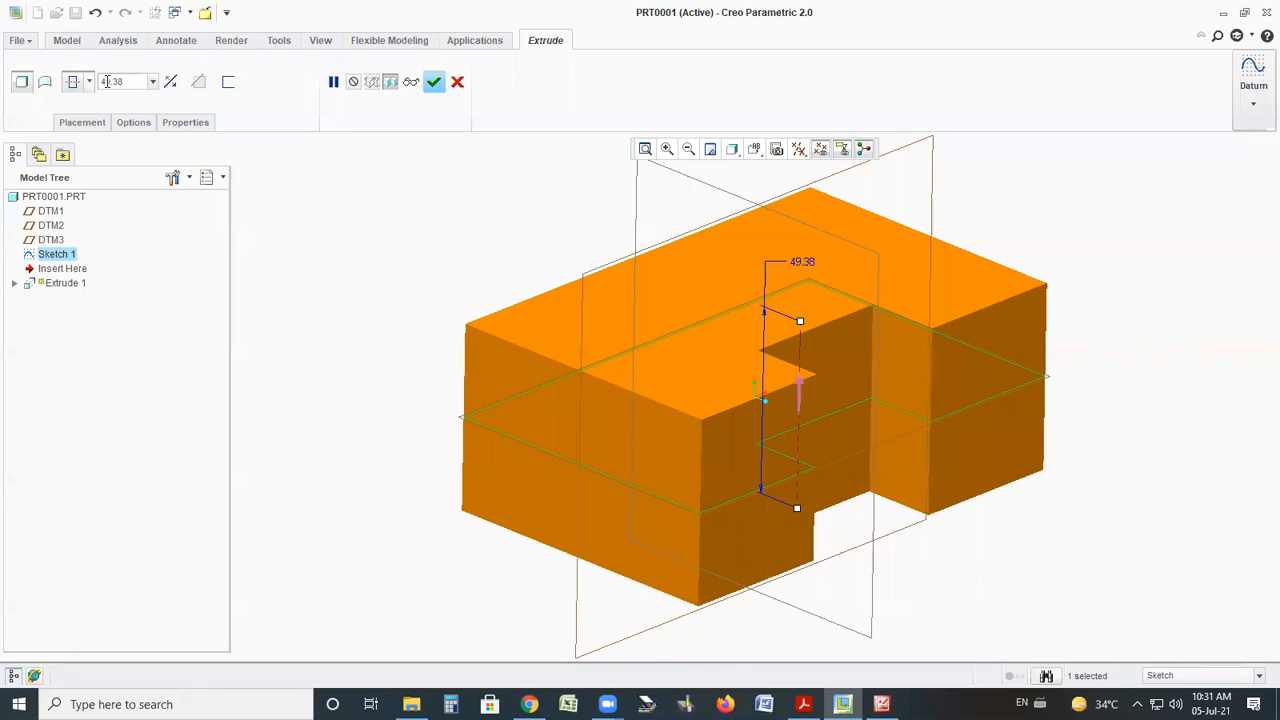
Try to set the symmetric extrusion depth to 12 on the preview's dimension, and accept the feature
{"action": "double_click", "coordinate": [803, 263]}
{"action": "type", "text": "12"}
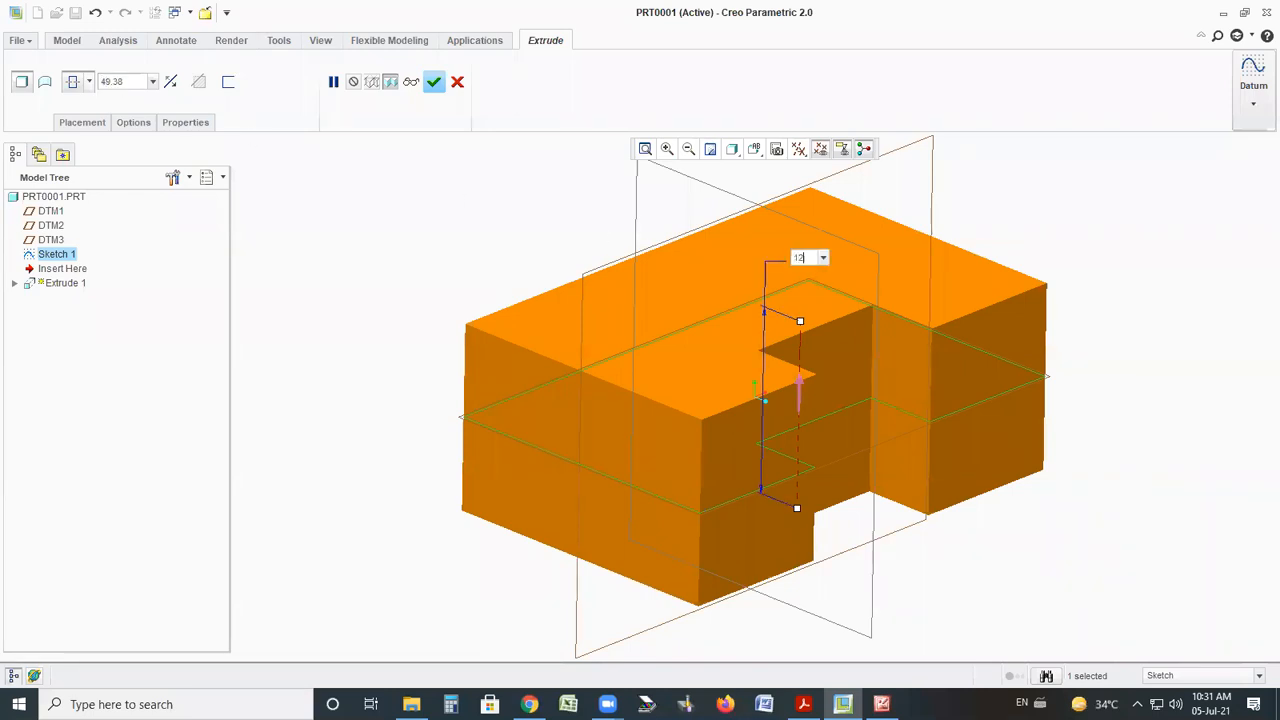
{"action": "left_click", "coordinate": [435, 85]}
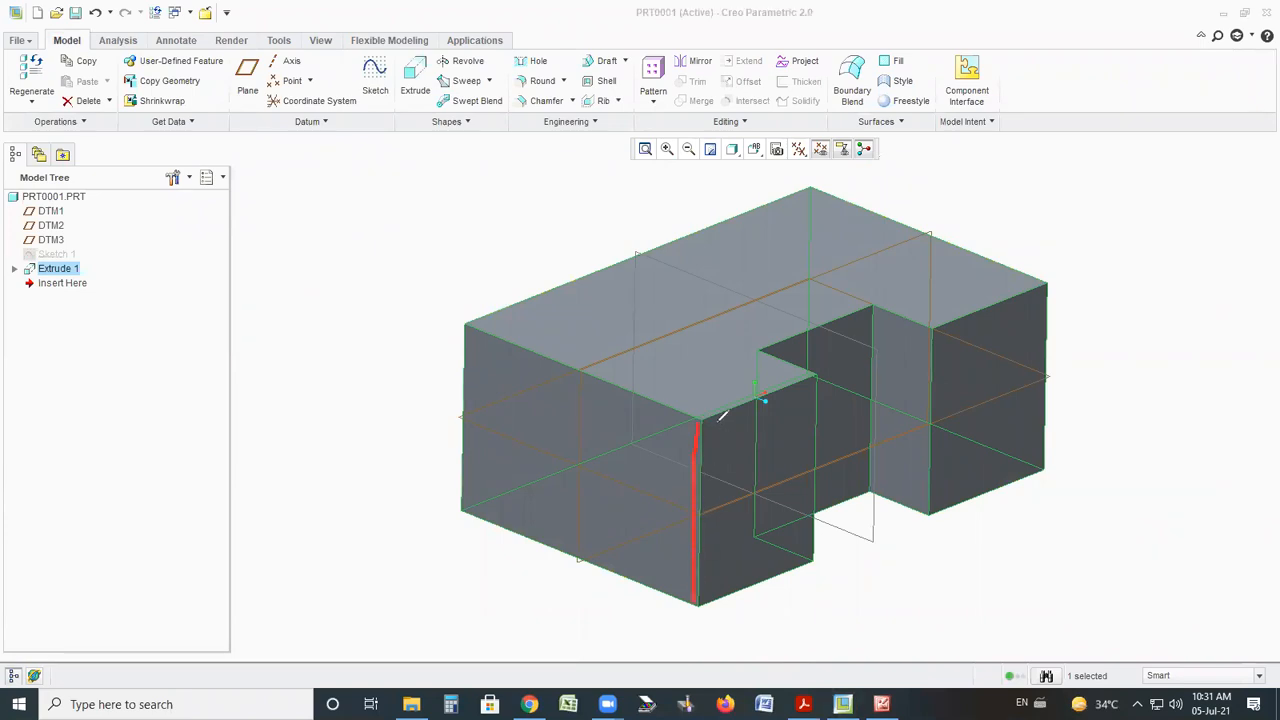
Mark the extruded block's height with the annotation pen, and undo all the markings
{"action": "mouse_move", "coordinate": [276, 334]}
{"action": "left_mouse_down"}
{"action": "mouse_move", "coordinate": [290, 362]}
{"action": "mouse_move", "coordinate": [367, 402]}
{"action": "left_mouse_up"}
{"action": "left_click_drag", "start_coordinate": [348, 294], "coordinate": [402, 369]}
{"action": "left_click", "coordinate": [428, 307]}
{"action": "left_click_drag", "start_coordinate": [466, 252], "coordinate": [498, 264]}
{"action": "left_click_drag", "start_coordinate": [597, 218], "coordinate": [595, 232]}
{"action": "mouse_move", "coordinate": [320, 266]}
{"action": "left_mouse_down"}
{"action": "mouse_move", "coordinate": [466, 370]}
{"action": "mouse_move", "coordinate": [550, 258]}
{"action": "left_mouse_up"}
{"action": "key", "text": "ctrl+z"}
{"action": "key", "text": "ctrl+z"}
{"action": "key", "text": "ctrl+z"}
{"action": "key", "text": "ctrl+z"}
{"action": "key", "text": "ctrl+z"}
{"action": "key", "text": "ctrl+z"}
{"action": "key", "text": "ctrl+z"}
Reopen the extrusion's definition for editing and circle its preview with the annotation pen
{"action": "right_click", "coordinate": [44, 275]}
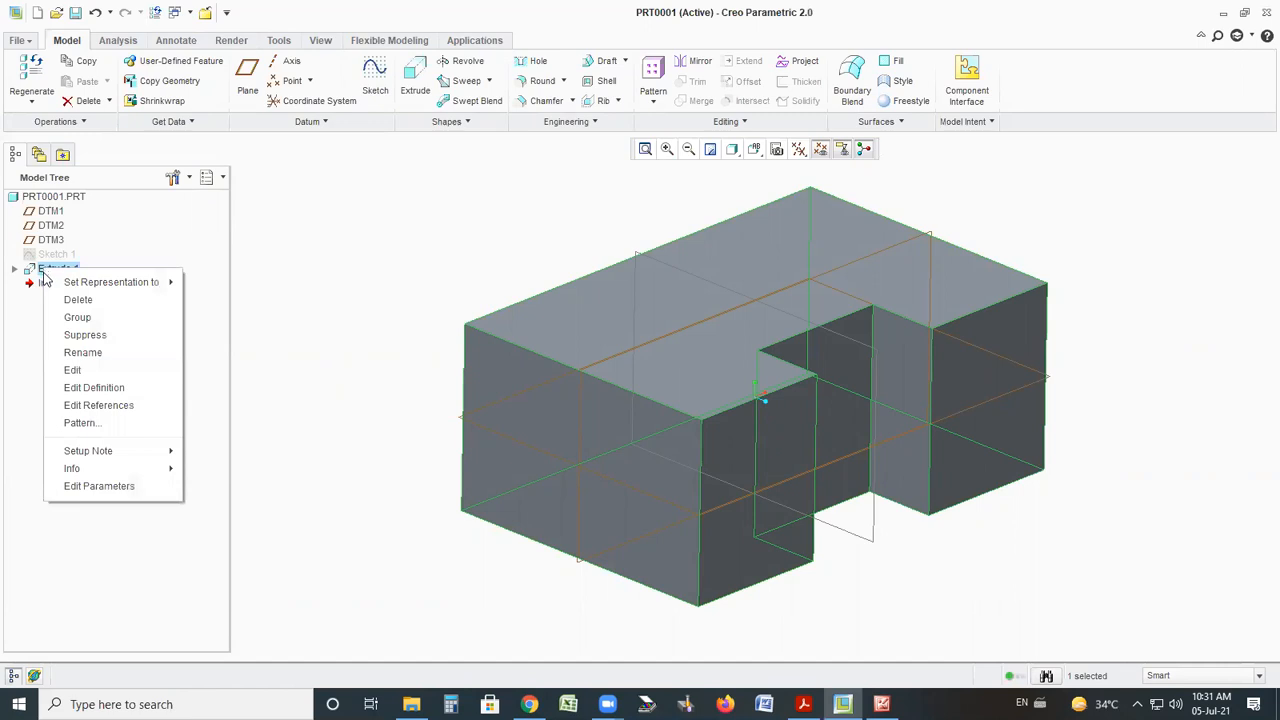
{"action": "left_click", "coordinate": [123, 390]}
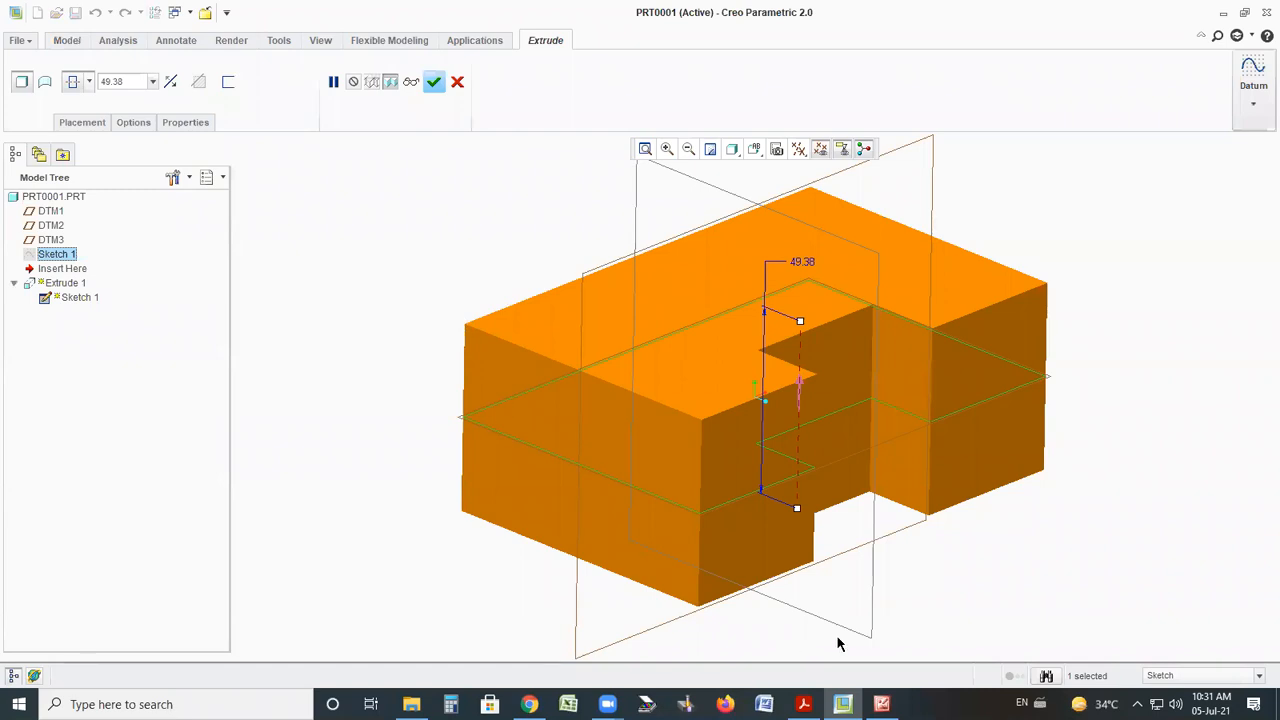
{"action": "mouse_move", "coordinate": [912, 120]}
{"action": "left_mouse_down"}
{"action": "mouse_move", "coordinate": [914, 540]}
{"action": "mouse_move", "coordinate": [497, 154]}
{"action": "left_mouse_up"}
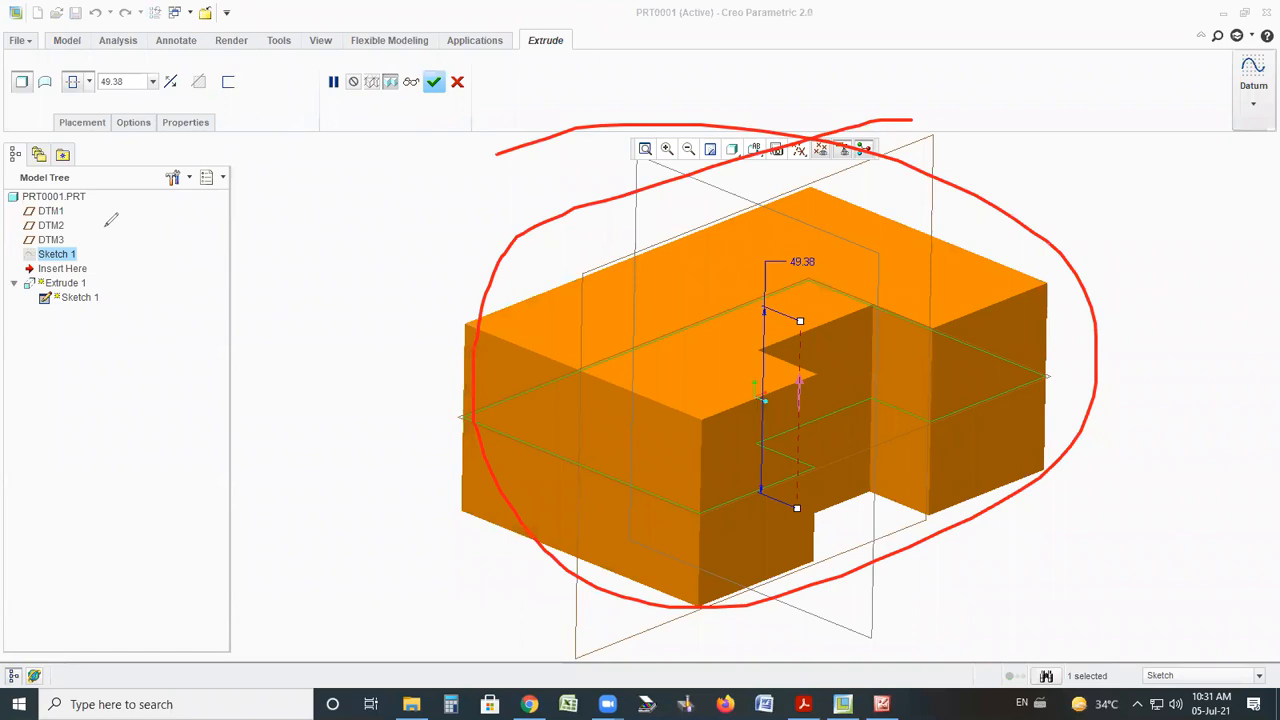
{"action": "mouse_move", "coordinate": [104, 295]}
{"action": "left_mouse_down"}
{"action": "mouse_move", "coordinate": [40, 288]}
{"action": "mouse_move", "coordinate": [45, 314]}
{"action": "mouse_move", "coordinate": [106, 312]}
{"action": "mouse_move", "coordinate": [112, 290]}
{"action": "left_mouse_up"}
{"action": "mouse_move", "coordinate": [276, 448]}
{"action": "left_mouse_down"}
{"action": "mouse_move", "coordinate": [217, 356]}
{"action": "mouse_move", "coordinate": [323, 380]}
{"action": "mouse_move", "coordinate": [343, 357]}
{"action": "mouse_move", "coordinate": [336, 405]}
{"action": "left_mouse_up"}
{"action": "mouse_move", "coordinate": [364, 362]}
{"action": "left_mouse_down"}
{"action": "mouse_move", "coordinate": [403, 331]}
{"action": "mouse_move", "coordinate": [460, 372]}
{"action": "mouse_move", "coordinate": [414, 243]}
{"action": "mouse_move", "coordinate": [517, 290]}
{"action": "mouse_move", "coordinate": [514, 306]}
{"action": "left_mouse_up"}
{"action": "mouse_move", "coordinate": [456, 236]}
{"action": "left_mouse_down"}
{"action": "mouse_move", "coordinate": [582, 216]}
{"action": "mouse_move", "coordinate": [522, 250]}
{"action": "left_mouse_up"}
{"action": "mouse_move", "coordinate": [564, 131]}
{"action": "left_mouse_down"}
{"action": "mouse_move", "coordinate": [661, 238]}
{"action": "mouse_move", "coordinate": [237, 177]}
{"action": "left_mouse_up"}
Try a depth of 12 on the preview's dimension, undo it, and erase the annotation pen markings
{"action": "double_click", "coordinate": [804, 261]}
{"action": "type", "text": "12"}
{"action": "key", "text": "Return"}
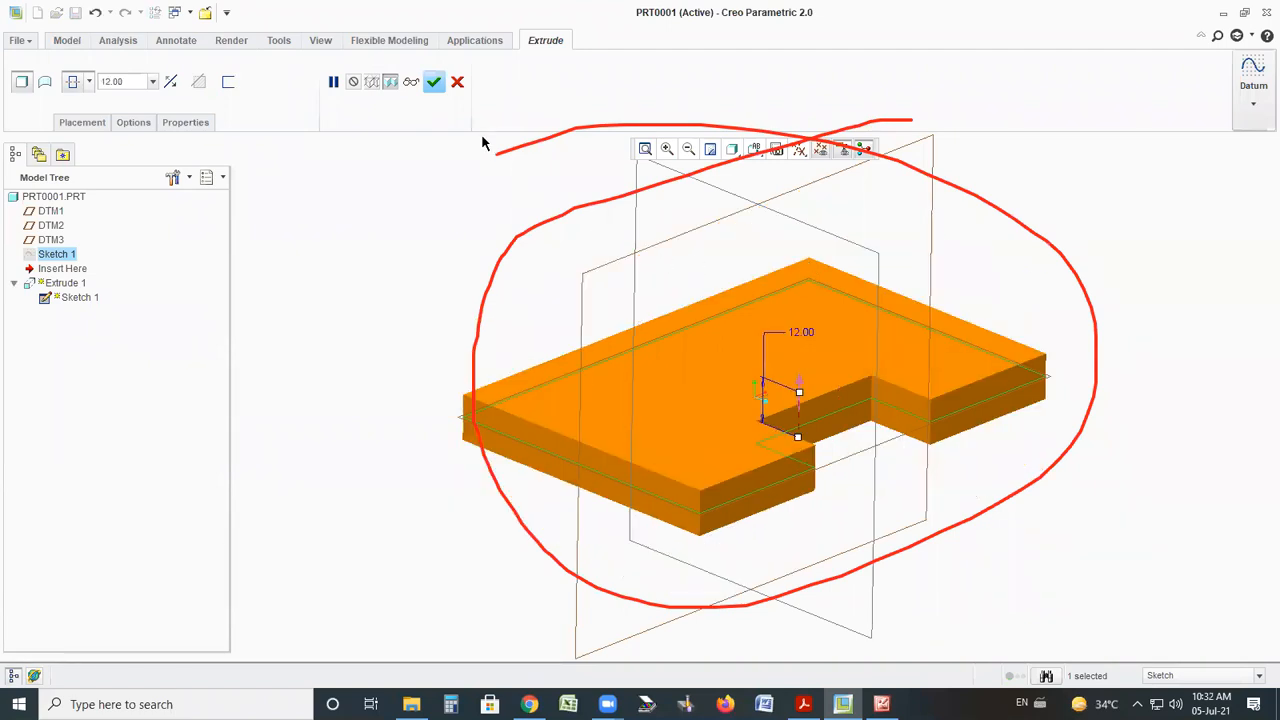
{"action": "key", "text": "ctrl+z"}
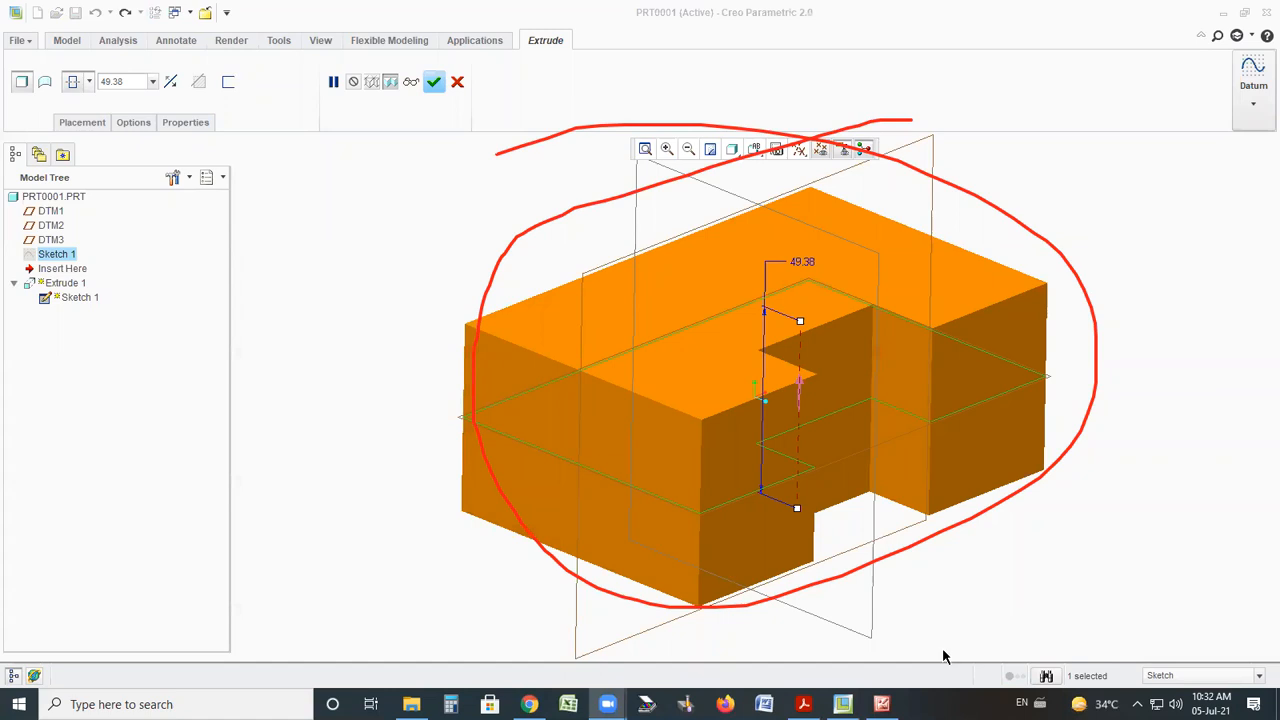
{"action": "left_click", "coordinate": [370, 333]}
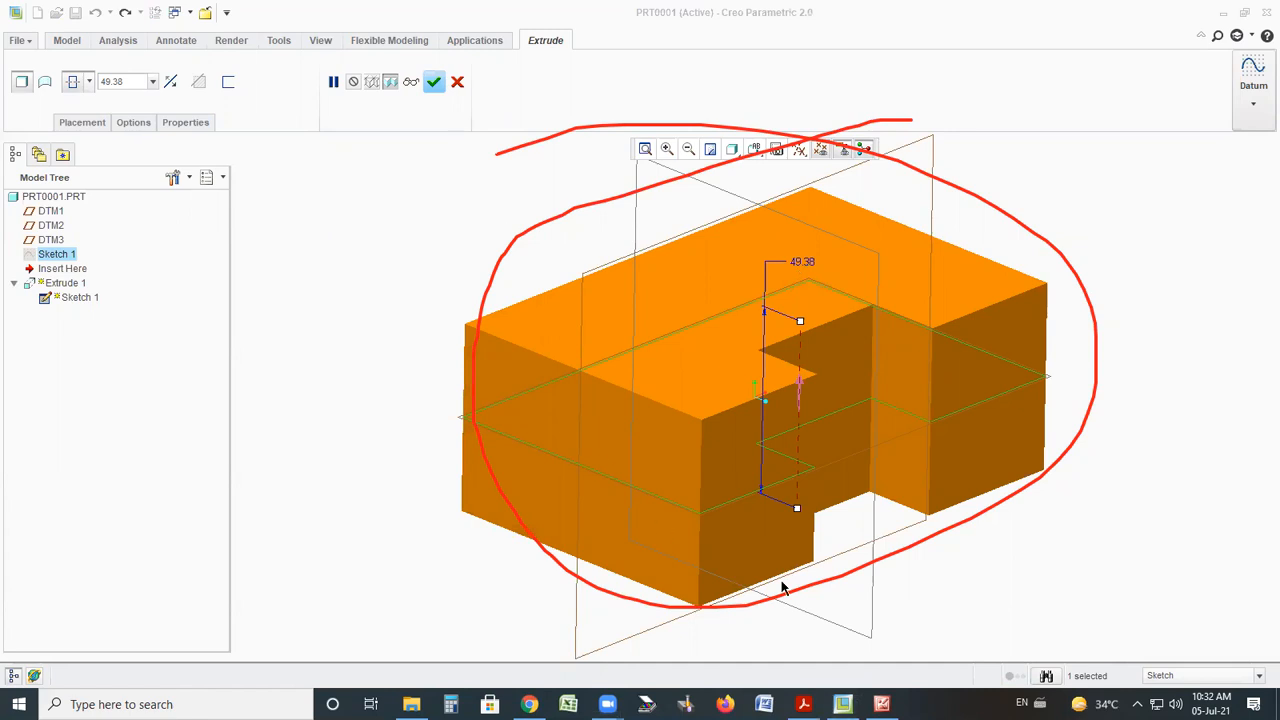
{"action": "left_click", "coordinate": [491, 262]}
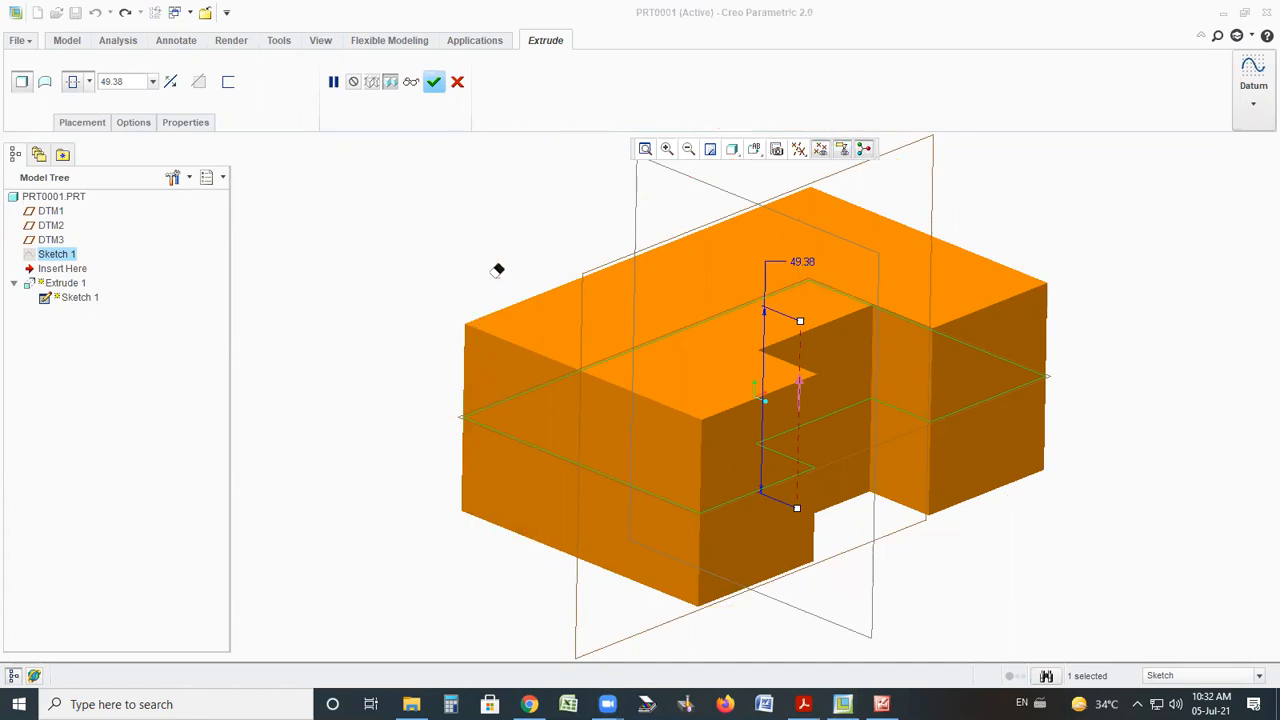
Set the symmetric extrusion depth to 12 and accept the redefined feature
{"action": "left_click", "coordinate": [117, 82]}
{"action": "type", "text": "12"}
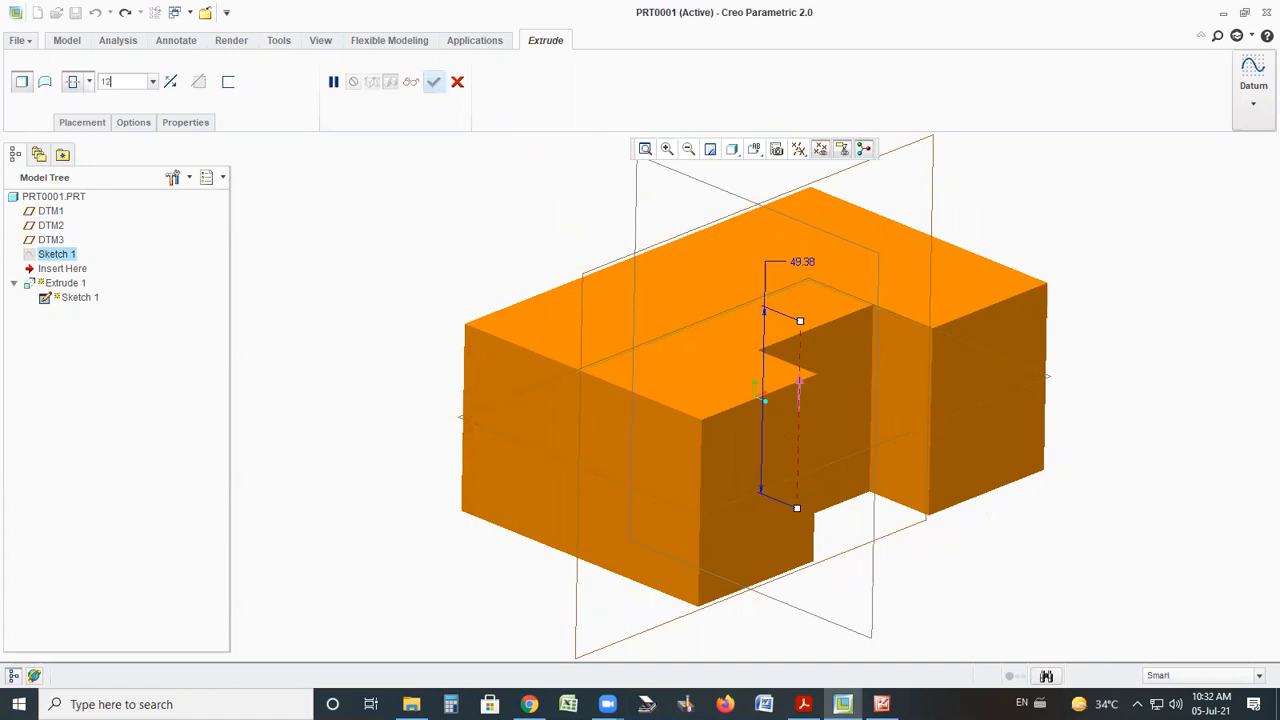
{"action": "key", "text": "Return"}
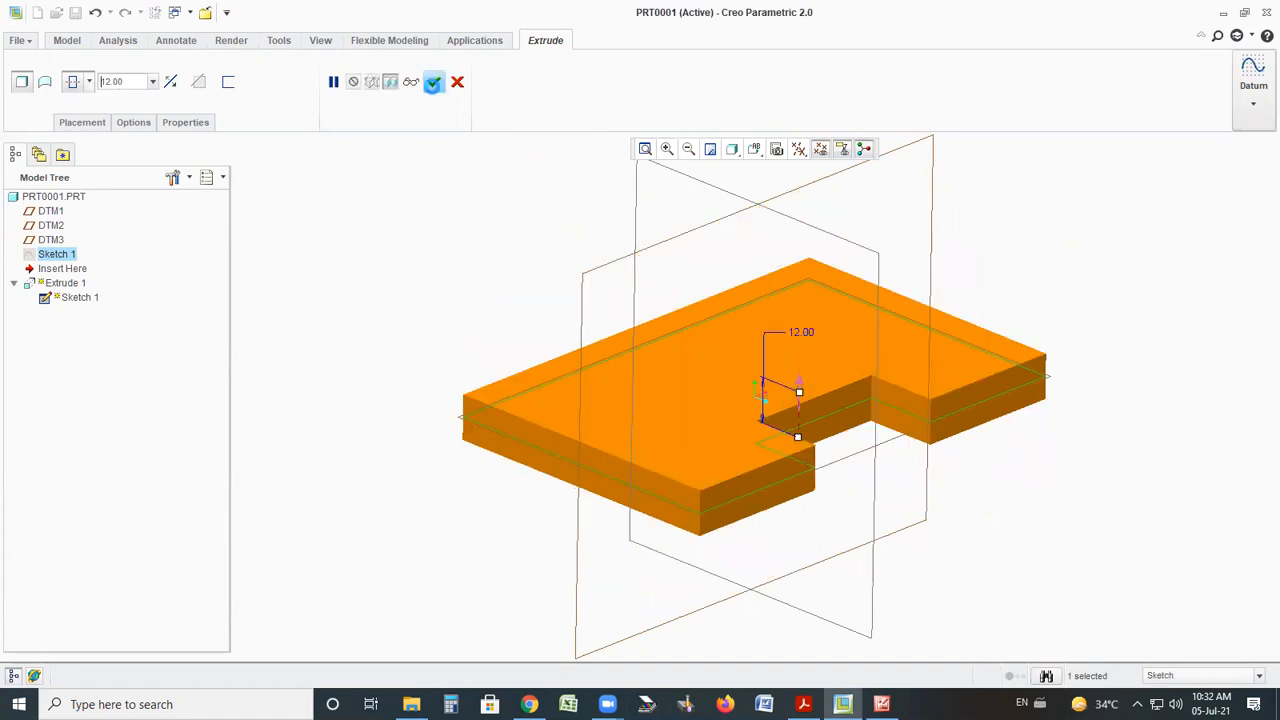
{"action": "left_click", "coordinate": [433, 82]}
Circle an area on the base plate's upper face with the annotation pen, and undo the markings
{"action": "middle_click_drag", "start_coordinate": [894, 303], "coordinate": [1120, 300]}
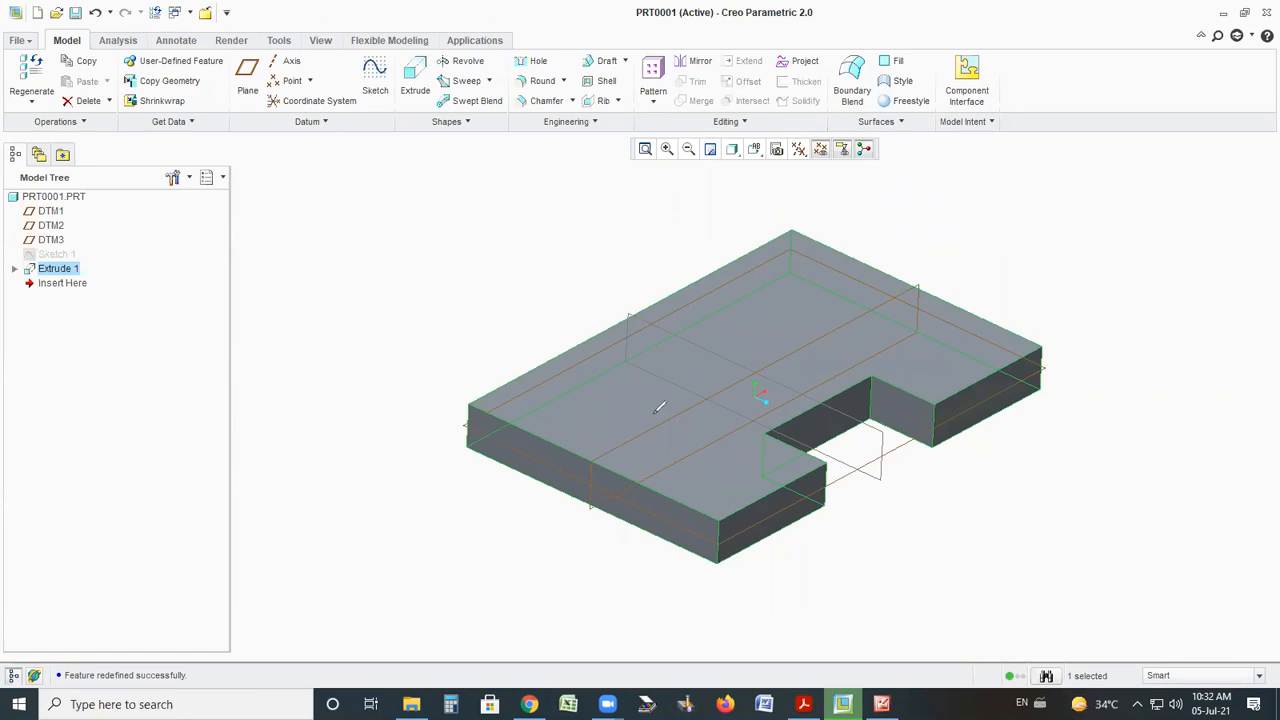
{"action": "left_click_drag", "start_coordinate": [665, 388], "coordinate": [651, 352]}
{"action": "mouse_move", "coordinate": [632, 328]}
{"action": "left_mouse_down"}
{"action": "mouse_move", "coordinate": [700, 310]}
{"action": "mouse_move", "coordinate": [614, 316]}
{"action": "left_mouse_up"}
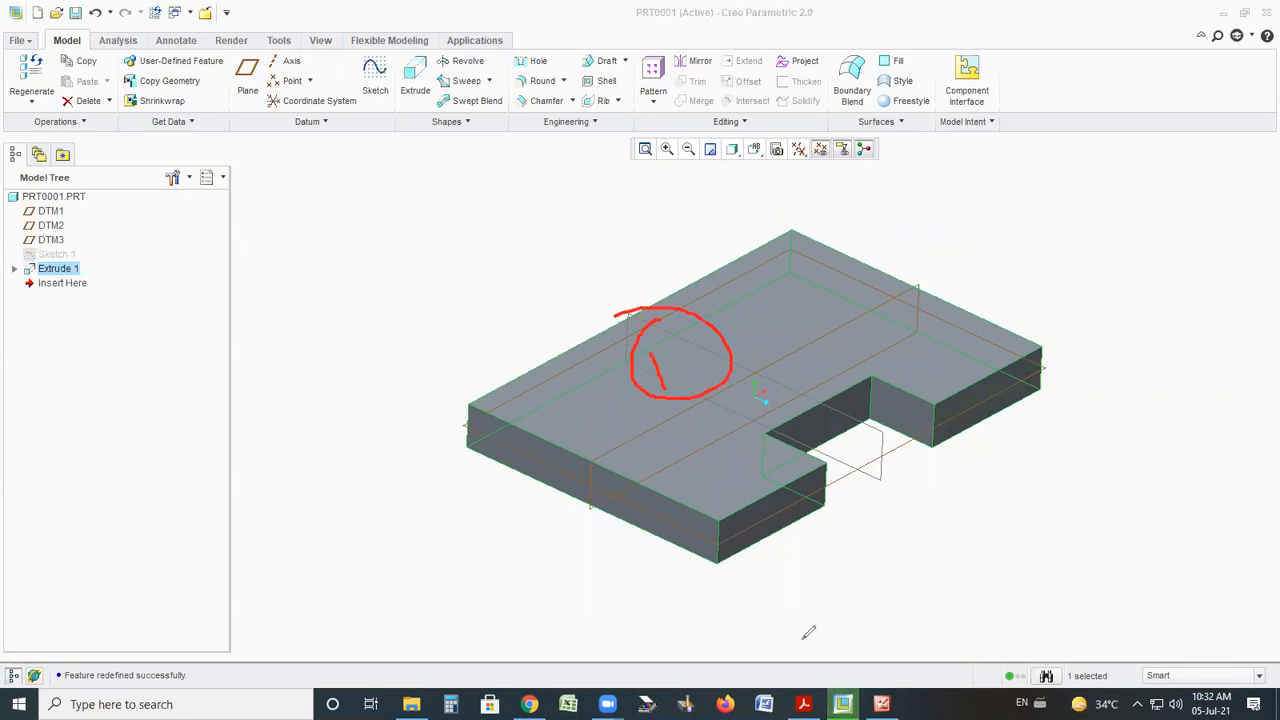
{"action": "mouse_move", "coordinate": [625, 198]}
{"action": "left_mouse_down"}
{"action": "mouse_move", "coordinate": [594, 214]}
{"action": "mouse_move", "coordinate": [703, 190]}
{"action": "mouse_move", "coordinate": [634, 196]}
{"action": "left_mouse_up"}
{"action": "key", "text": "ctrl+z"}
{"action": "key", "text": "ctrl+z"}
{"action": "key", "text": "ctrl+z"}
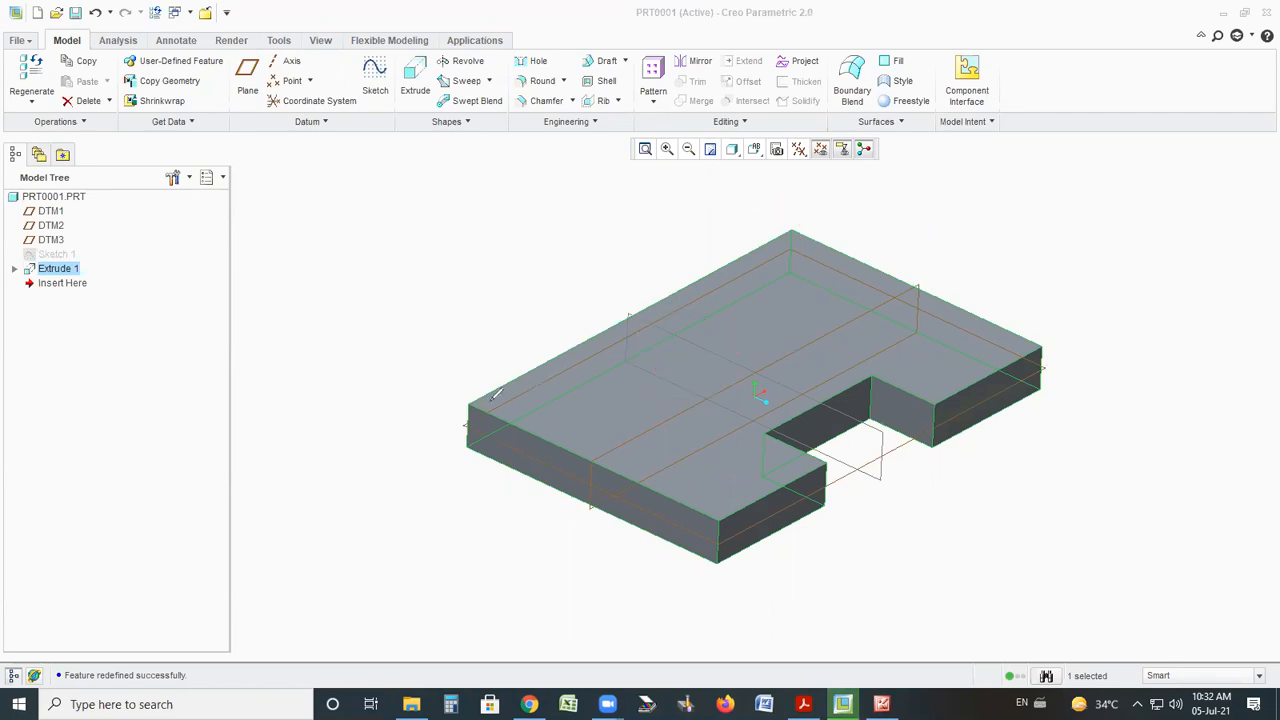
Outline the notched base plate's upper face with the annotation pen, and undo the outline
{"action": "mouse_move", "coordinate": [466, 403]}
{"action": "left_mouse_down"}
{"action": "mouse_move", "coordinate": [791, 213]}
{"action": "mouse_move", "coordinate": [1042, 332]}
{"action": "mouse_move", "coordinate": [945, 410]}
{"action": "mouse_move", "coordinate": [877, 385]}
{"action": "mouse_move", "coordinate": [790, 457]}
{"action": "mouse_move", "coordinate": [818, 470]}
{"action": "left_mouse_up"}
{"action": "left_click_drag", "start_coordinate": [737, 507], "coordinate": [473, 393]}
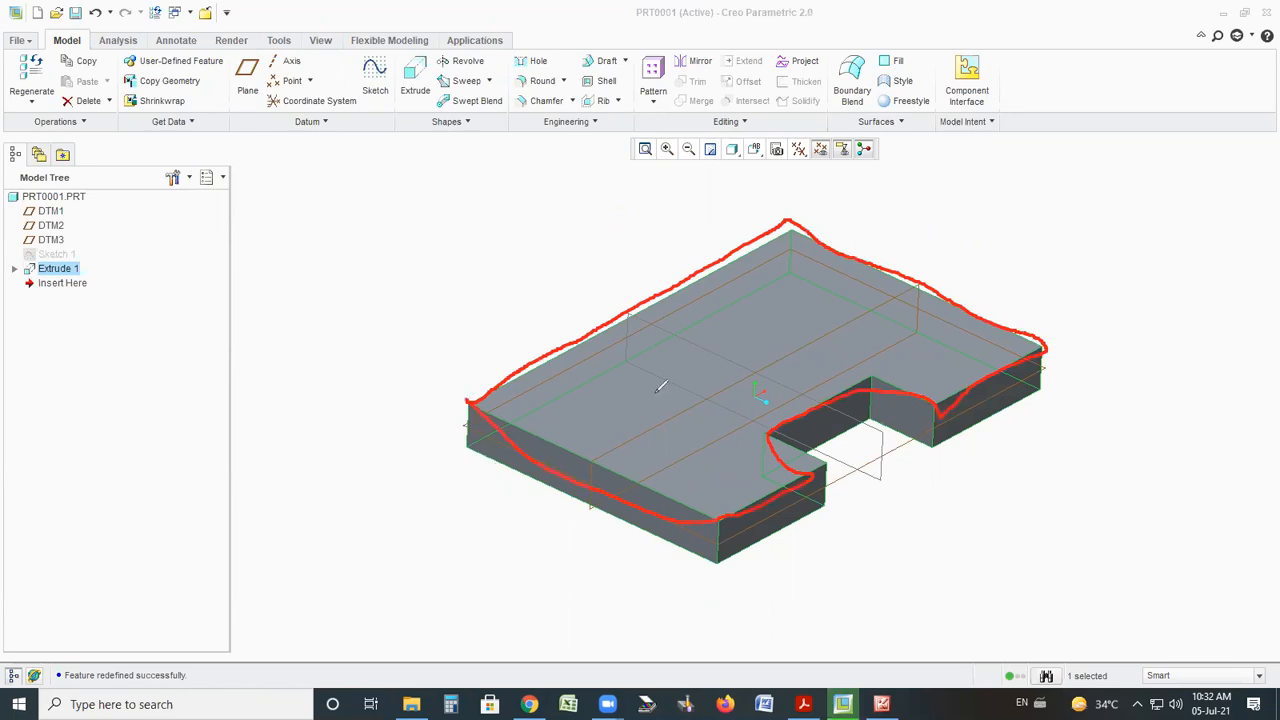
{"action": "key", "text": "ctrl+z"}
{"action": "left_click_drag", "start_coordinate": [912, 120], "coordinate": [497, 154]}
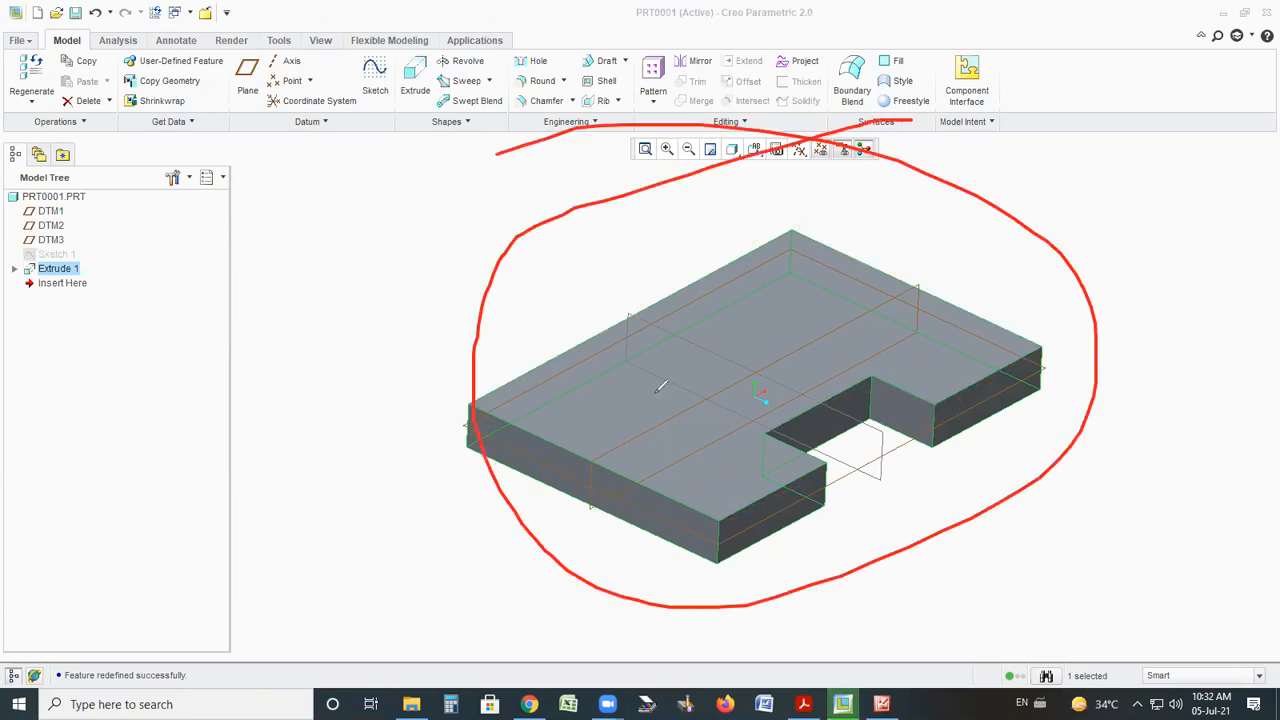
{"action": "key", "text": "ctrl+z"}
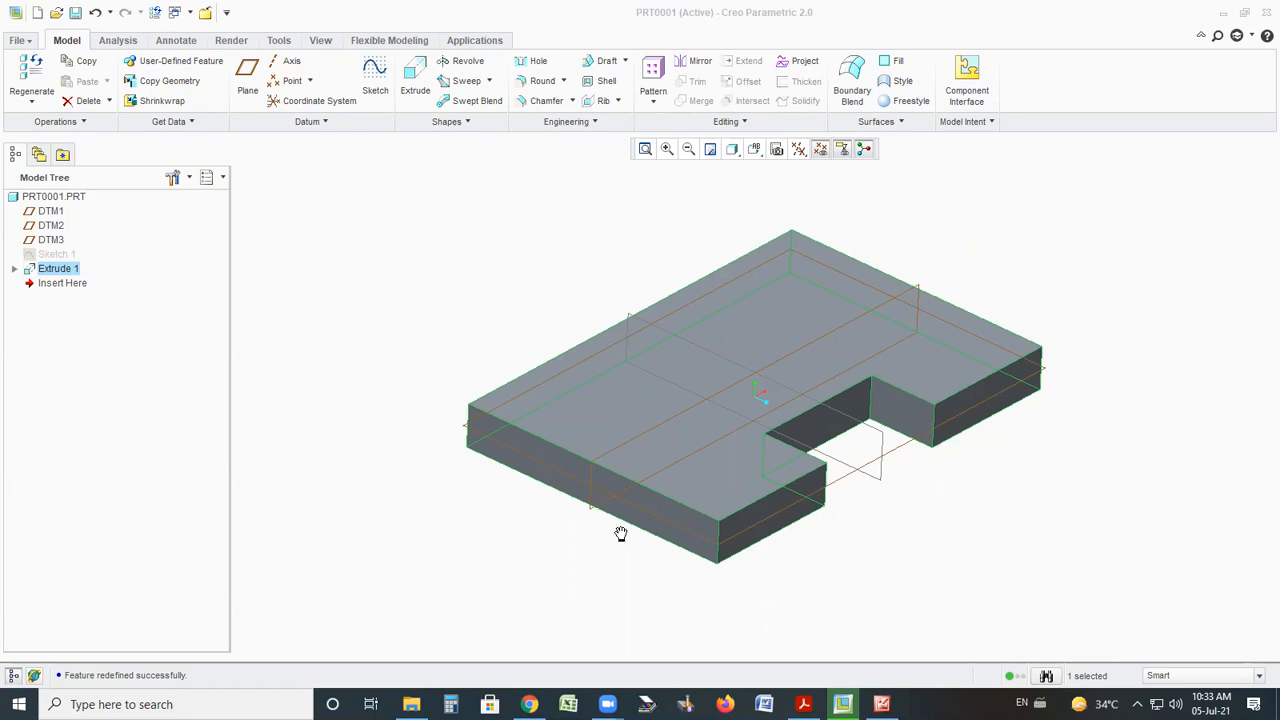
Switch to the exercise sheet in Picture Manager, mark the wedge's side face and the base's notched side, and undo the markings
{"action": "key", "text": "alt+Tab"}
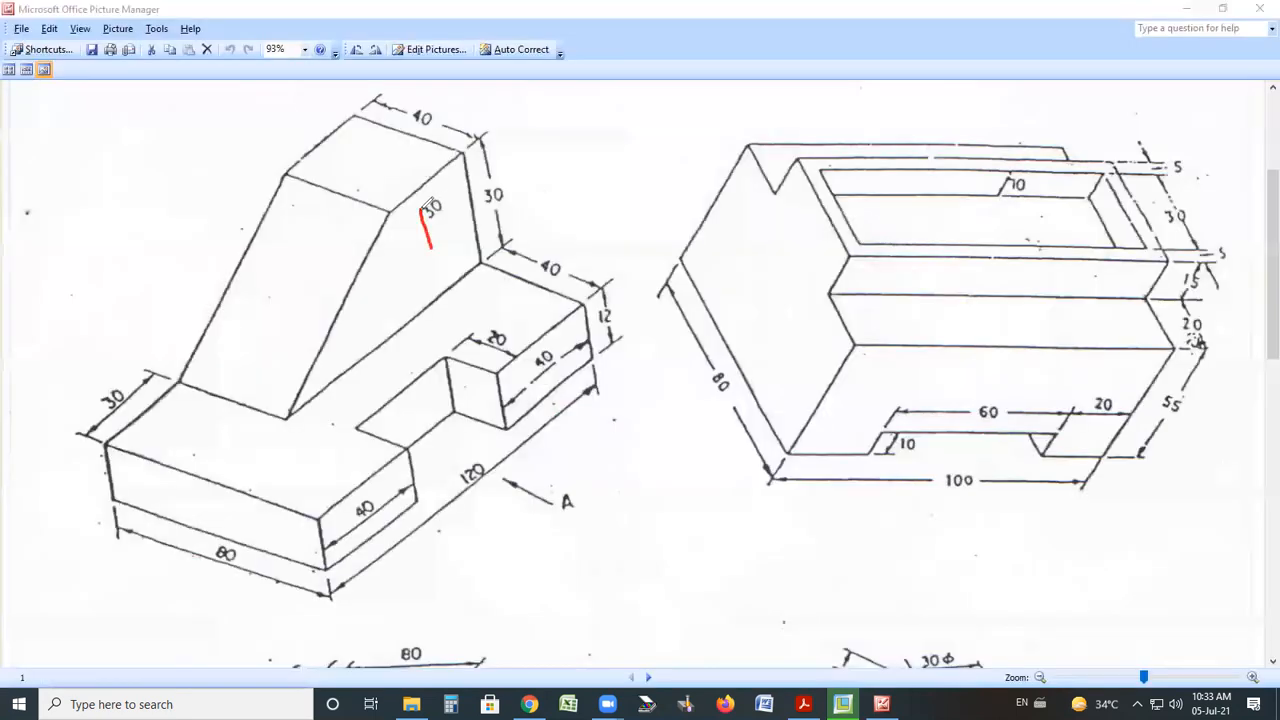
{"action": "left_click_drag", "start_coordinate": [436, 202], "coordinate": [440, 234]}
{"action": "mouse_move", "coordinate": [434, 180]}
{"action": "left_mouse_down"}
{"action": "mouse_move", "coordinate": [412, 194]}
{"action": "mouse_move", "coordinate": [489, 193]}
{"action": "left_mouse_up"}
{"action": "mouse_move", "coordinate": [453, 320]}
{"action": "left_mouse_down"}
{"action": "mouse_move", "coordinate": [402, 287]}
{"action": "mouse_move", "coordinate": [394, 316]}
{"action": "mouse_move", "coordinate": [424, 272]}
{"action": "mouse_move", "coordinate": [372, 330]}
{"action": "left_mouse_up"}
{"action": "mouse_move", "coordinate": [608, 443]}
{"action": "left_mouse_down"}
{"action": "mouse_move", "coordinate": [528, 368]}
{"action": "mouse_move", "coordinate": [542, 348]}
{"action": "mouse_move", "coordinate": [518, 404]}
{"action": "mouse_move", "coordinate": [557, 410]}
{"action": "left_mouse_up"}
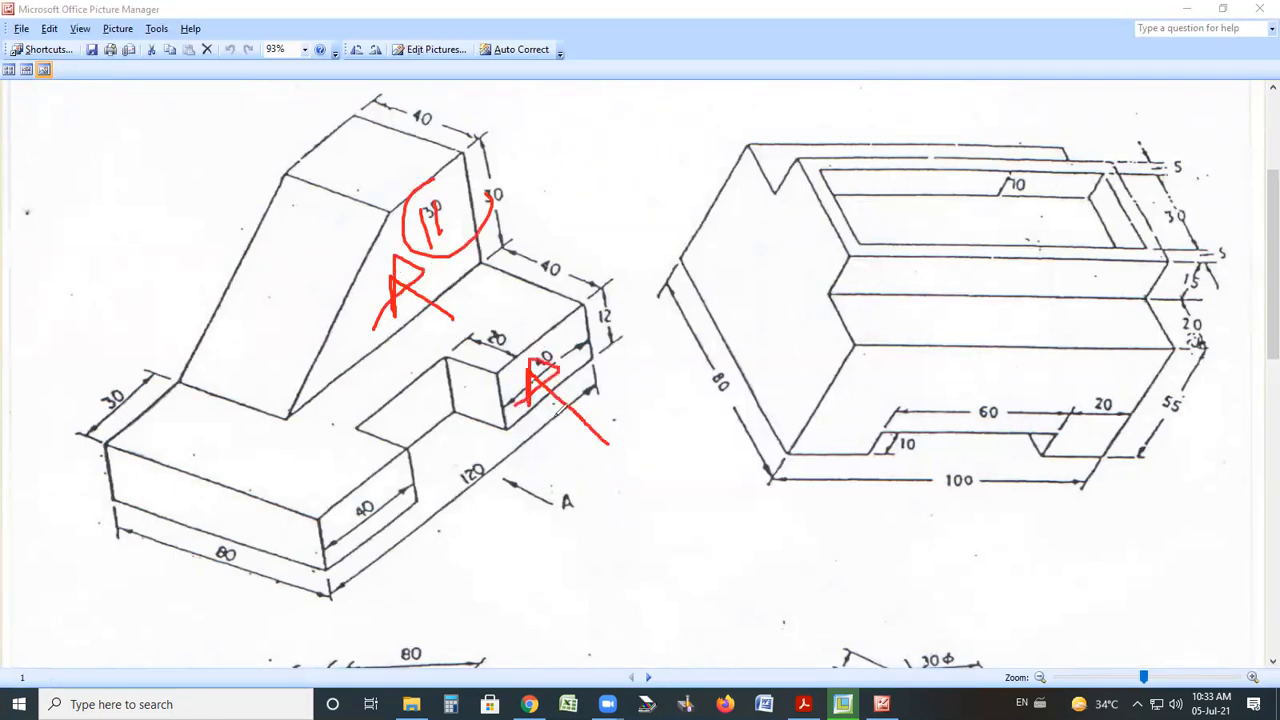
{"action": "key", "text": "ctrl+z"}
{"action": "key", "text": "ctrl+z"}
{"action": "key", "text": "ctrl+z"}
{"action": "key", "text": "ctrl+z"}
{"action": "key", "text": "ctrl+z"}
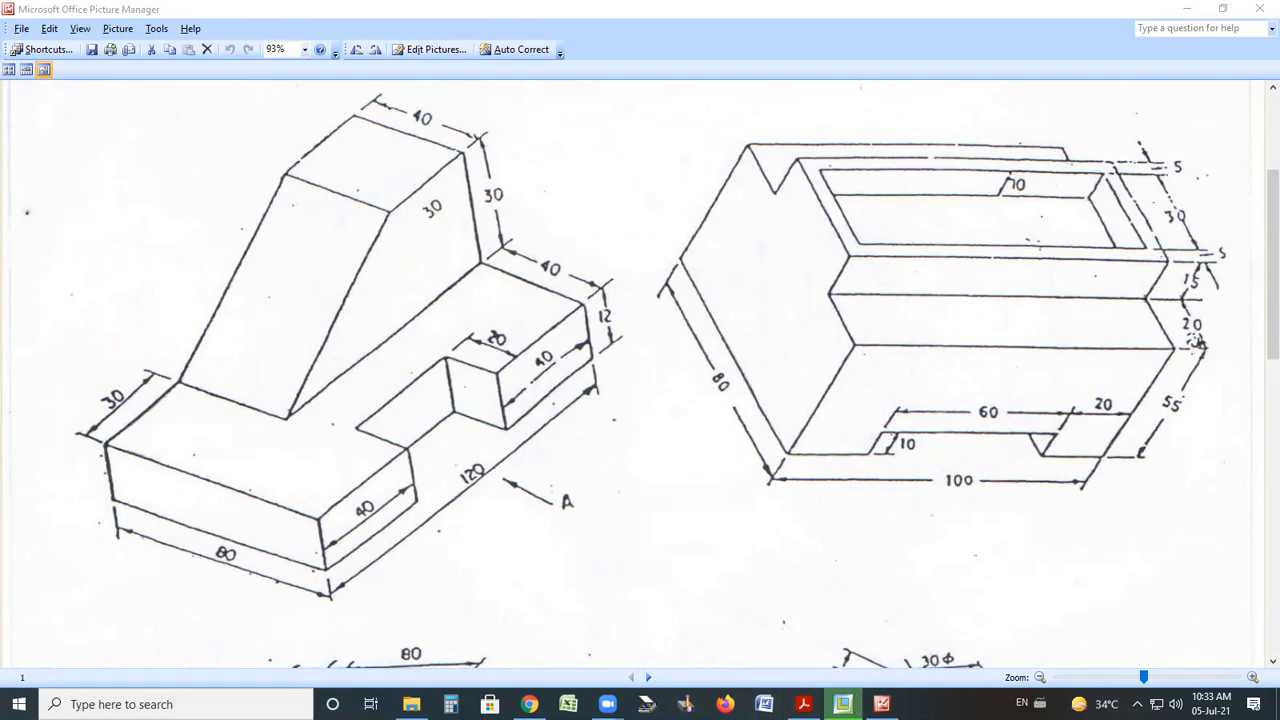
Switch back to the part in Creo Parametric and label the notched side as the front face with the annotation pen
{"action": "left_click", "coordinate": [843, 704]}
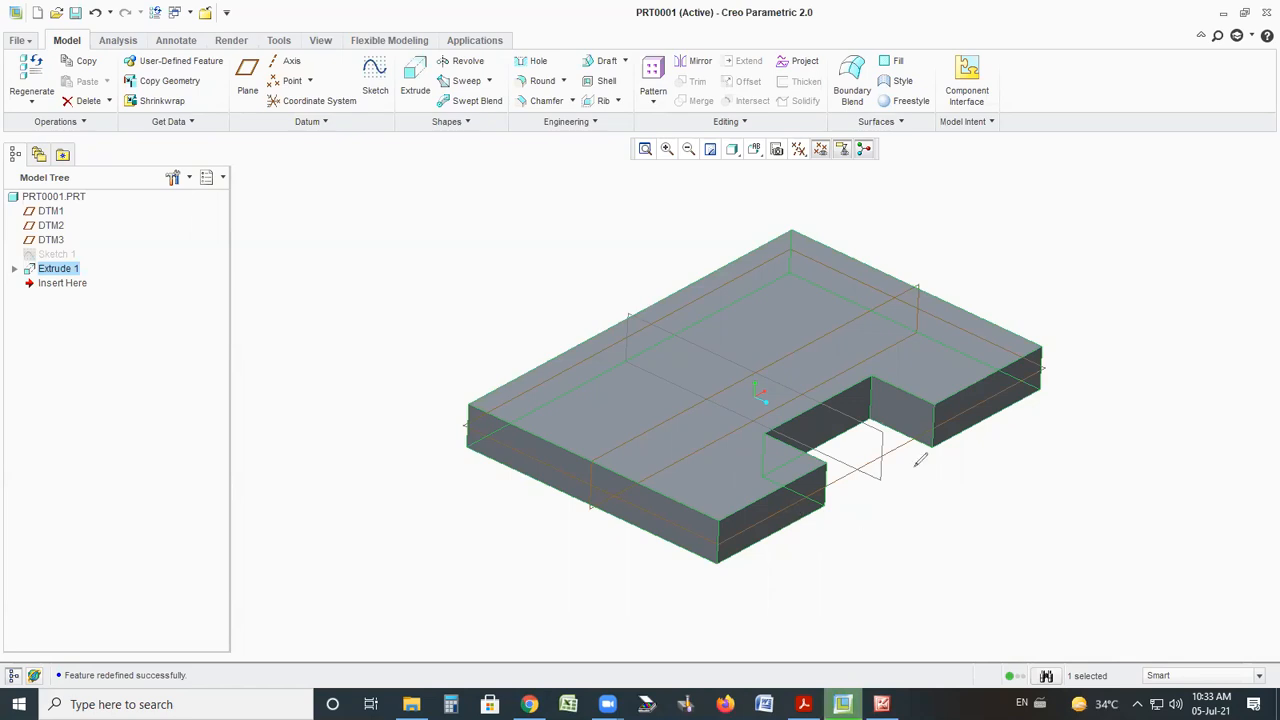
{"action": "mouse_move", "coordinate": [980, 398]}
{"action": "left_mouse_down"}
{"action": "mouse_move", "coordinate": [1004, 437]}
{"action": "mouse_move", "coordinate": [1028, 380]}
{"action": "left_mouse_up"}
{"action": "mouse_move", "coordinate": [995, 428]}
{"action": "left_mouse_down"}
{"action": "mouse_move", "coordinate": [1067, 384]}
{"action": "mouse_move", "coordinate": [1082, 415]}
{"action": "mouse_move", "coordinate": [1112, 404]}
{"action": "mouse_move", "coordinate": [1150, 340]}
{"action": "mouse_move", "coordinate": [1143, 382]}
{"action": "left_mouse_up"}
{"action": "left_click", "coordinate": [1030, 486]}
{"action": "mouse_move", "coordinate": [1028, 486]}
{"action": "left_mouse_down"}
{"action": "mouse_move", "coordinate": [1058, 504]}
{"action": "mouse_move", "coordinate": [1044, 514]}
{"action": "mouse_move", "coordinate": [1078, 506]}
{"action": "mouse_move", "coordinate": [1122, 460]}
{"action": "mouse_move", "coordinate": [1168, 456]}
{"action": "left_mouse_up"}
{"action": "mouse_move", "coordinate": [1172, 412]}
{"action": "left_mouse_down"}
{"action": "mouse_move", "coordinate": [1190, 455]}
{"action": "mouse_move", "coordinate": [1156, 440]}
{"action": "left_mouse_up"}
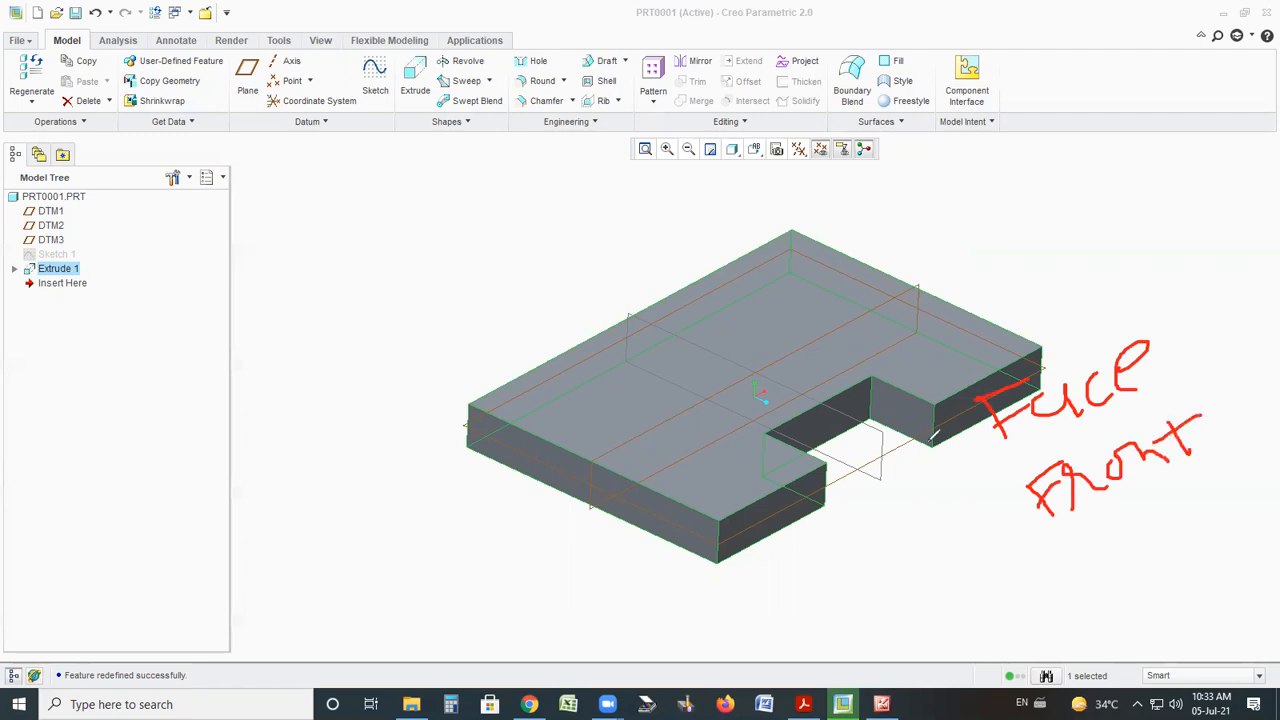
Mark viewing arrows, trace and label the three datum planes with the annotation pen, and undo all the markings
{"action": "mouse_move", "coordinate": [776, 262]}
{"action": "left_mouse_down"}
{"action": "mouse_move", "coordinate": [778, 368]}
{"action": "mouse_move", "coordinate": [776, 318]}
{"action": "mouse_move", "coordinate": [792, 332]}
{"action": "mouse_move", "coordinate": [782, 368]}
{"action": "left_mouse_up"}
{"action": "left_click_drag", "start_coordinate": [527, 585], "coordinate": [600, 500]}
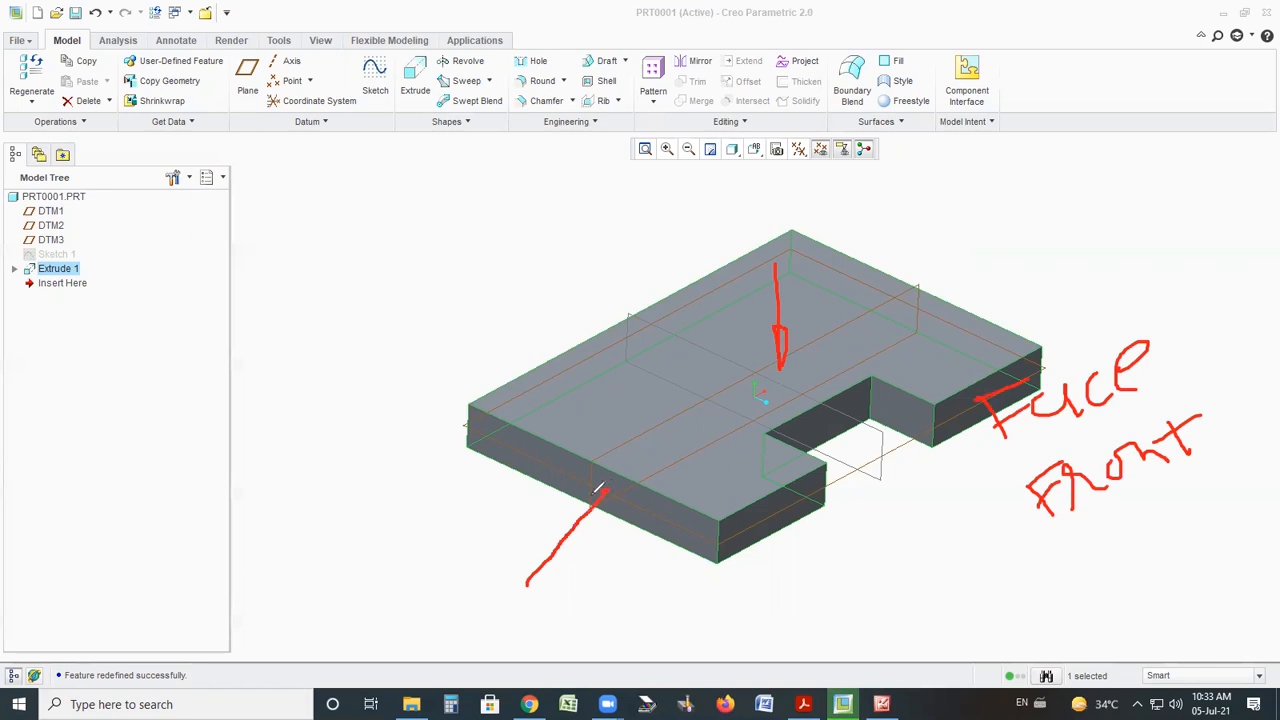
{"action": "mouse_move", "coordinate": [856, 316]}
{"action": "left_mouse_down"}
{"action": "mouse_move", "coordinate": [906, 284]}
{"action": "mouse_move", "coordinate": [922, 300]}
{"action": "mouse_move", "coordinate": [860, 360]}
{"action": "mouse_move", "coordinate": [632, 484]}
{"action": "mouse_move", "coordinate": [612, 450]}
{"action": "mouse_move", "coordinate": [905, 285]}
{"action": "left_mouse_up"}
{"action": "mouse_move", "coordinate": [1003, 224]}
{"action": "left_mouse_down"}
{"action": "mouse_move", "coordinate": [985, 271]}
{"action": "mouse_move", "coordinate": [1003, 247]}
{"action": "mouse_move", "coordinate": [1024, 262]}
{"action": "mouse_move", "coordinate": [1044, 228]}
{"action": "mouse_move", "coordinate": [1122, 200]}
{"action": "left_mouse_up"}
{"action": "mouse_move", "coordinate": [468, 419]}
{"action": "left_mouse_down"}
{"action": "mouse_move", "coordinate": [720, 278]}
{"action": "mouse_move", "coordinate": [832, 258]}
{"action": "mouse_move", "coordinate": [916, 312]}
{"action": "left_mouse_up"}
{"action": "mouse_move", "coordinate": [985, 343]}
{"action": "left_mouse_down"}
{"action": "mouse_move", "coordinate": [955, 418]}
{"action": "mouse_move", "coordinate": [716, 545]}
{"action": "left_mouse_up"}
{"action": "mouse_move", "coordinate": [374, 381]}
{"action": "left_mouse_down"}
{"action": "mouse_move", "coordinate": [340, 433]}
{"action": "mouse_move", "coordinate": [386, 463]}
{"action": "left_mouse_up"}
{"action": "mouse_move", "coordinate": [399, 398]}
{"action": "left_mouse_down"}
{"action": "mouse_move", "coordinate": [433, 430]}
{"action": "mouse_move", "coordinate": [435, 386]}
{"action": "left_mouse_up"}
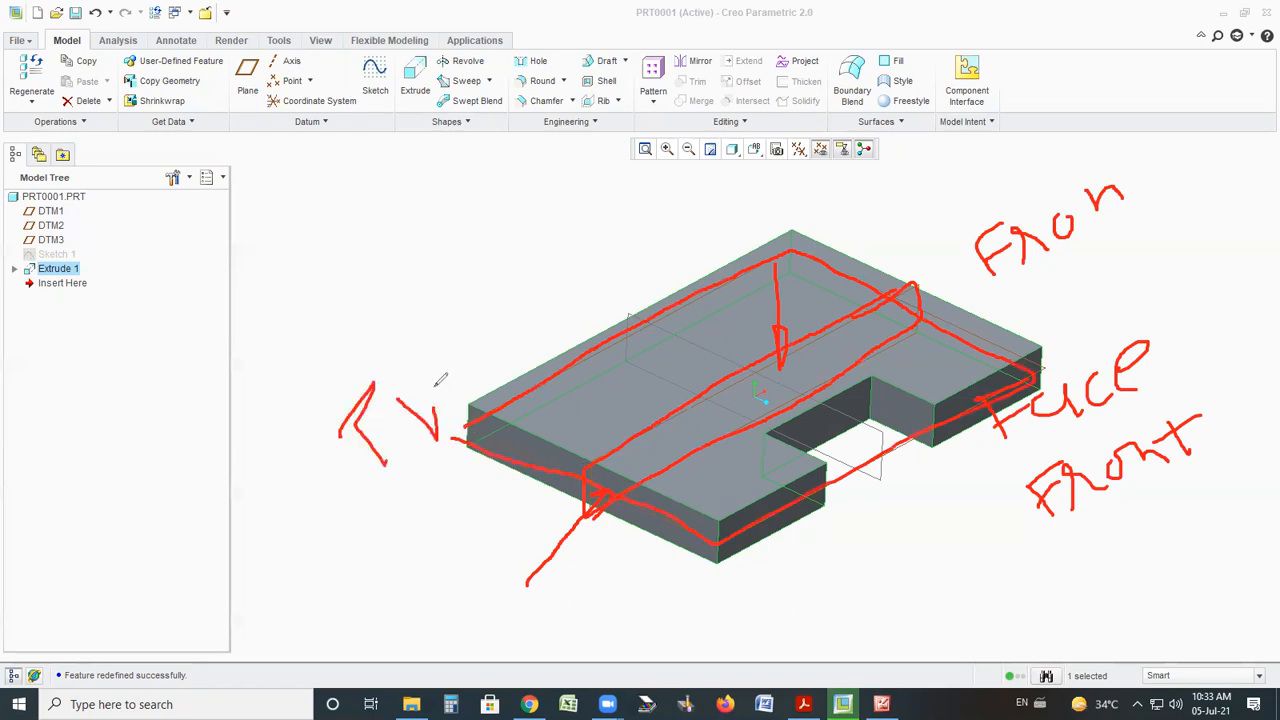
{"action": "left_click_drag", "start_coordinate": [613, 366], "coordinate": [611, 376]}
{"action": "mouse_move", "coordinate": [626, 316]}
{"action": "left_mouse_down"}
{"action": "mouse_move", "coordinate": [720, 394]}
{"action": "mouse_move", "coordinate": [848, 458]}
{"action": "mouse_move", "coordinate": [890, 432]}
{"action": "mouse_move", "coordinate": [620, 312]}
{"action": "left_mouse_up"}
{"action": "mouse_move", "coordinate": [487, 263]}
{"action": "left_mouse_down"}
{"action": "mouse_move", "coordinate": [504, 246]}
{"action": "mouse_move", "coordinate": [539, 295]}
{"action": "left_mouse_up"}
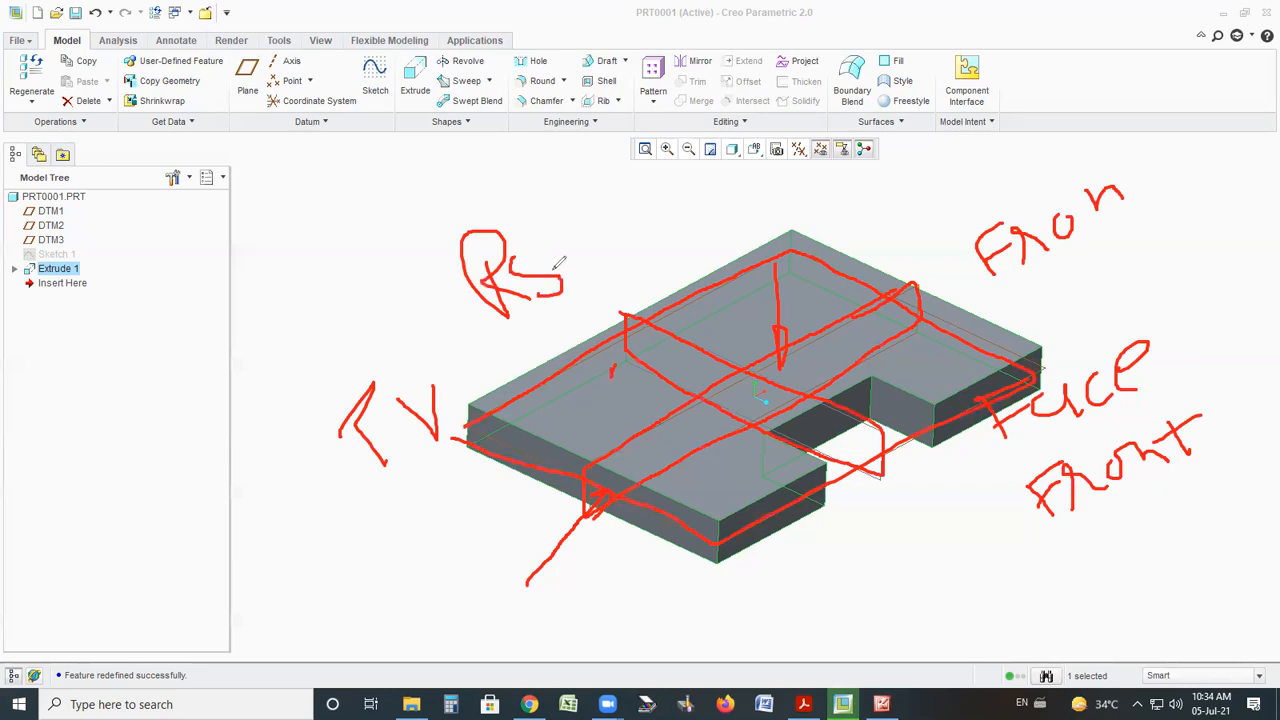
{"action": "key", "text": "ctrl+z"}
{"action": "key", "text": "ctrl+z"}
{"action": "key", "text": "ctrl+z"}
{"action": "key", "text": "ctrl+z"}
{"action": "key", "text": "ctrl+z"}
{"action": "key", "text": "ctrl+z"}
{"action": "key", "text": "ctrl+z"}
{"action": "key", "text": "ctrl+z"}
{"action": "key", "text": "ctrl+z"}
{"action": "key", "text": "ctrl+z"}
{"action": "key", "text": "ctrl+z"}
{"action": "key", "text": "ctrl+z"}
{"action": "key", "text": "ctrl+z"}
{"action": "key", "text": "ctrl+z"}
{"action": "key", "text": "ctrl+z"}
{"action": "key", "text": "ctrl+z"}
{"action": "key", "text": "ctrl+z"}
{"action": "key", "text": "ctrl+z"}
{"action": "key", "text": "ctrl+z"}
{"action": "key", "text": "ctrl+z"}
{"action": "key", "text": "ctrl+z"}
{"action": "key", "text": "ctrl+z"}
{"action": "key", "text": "ctrl+z"}
{"action": "key", "text": "ctrl+z"}
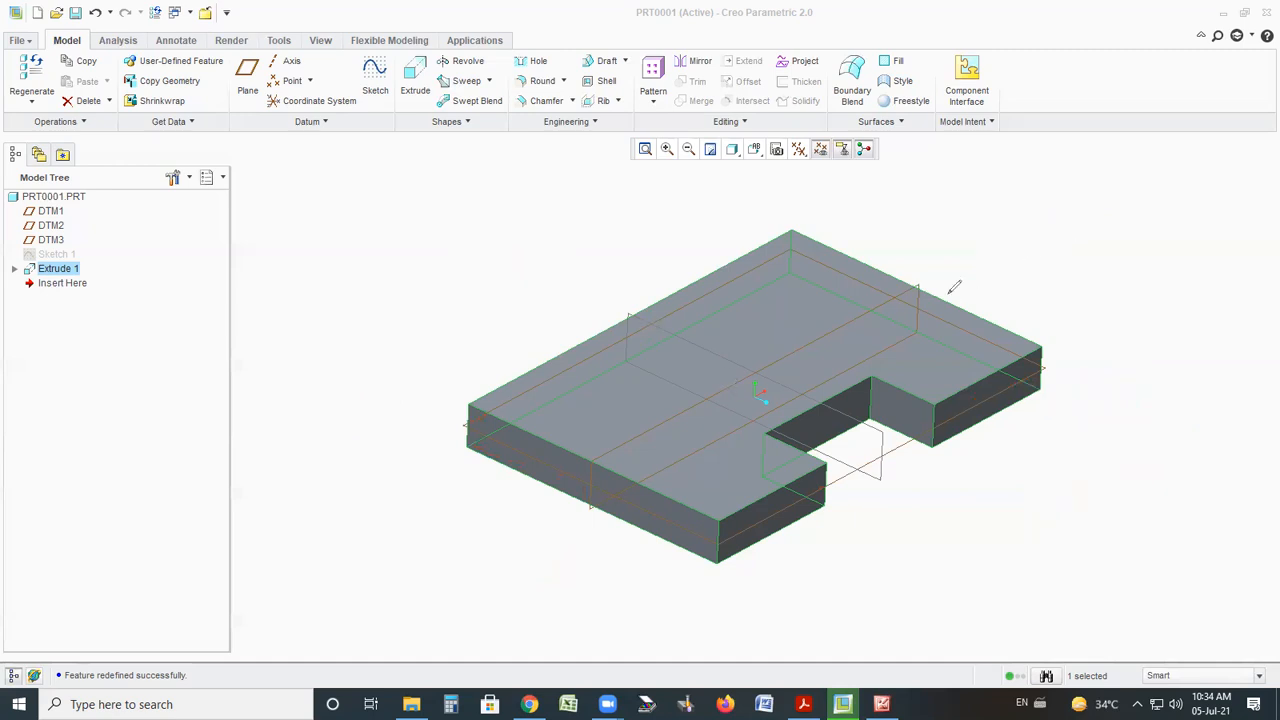
Outline the wedge profile along the lengthwise datum plane and annotate the base's sides with the annotation pen, and undo the markings
{"action": "left_click_drag", "start_coordinate": [682, 409], "coordinate": [916, 288]}
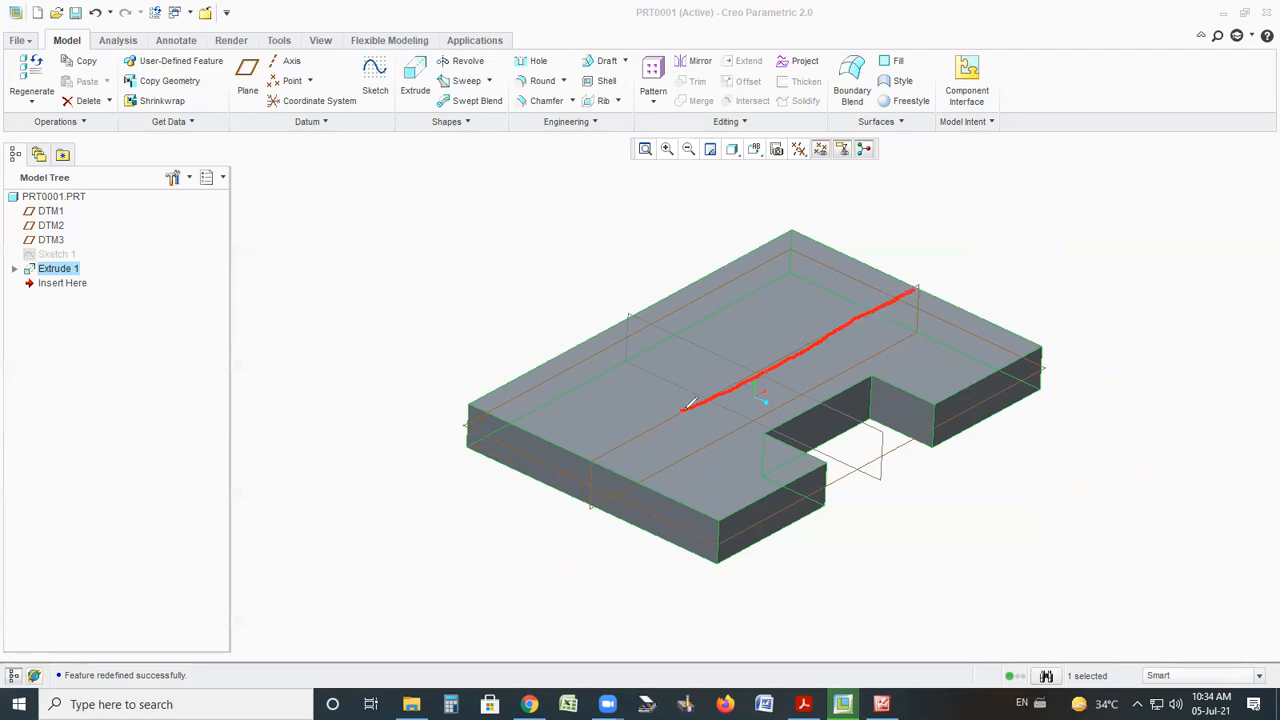
{"action": "mouse_move", "coordinate": [684, 407]}
{"action": "left_mouse_down"}
{"action": "mouse_move", "coordinate": [752, 300]}
{"action": "mouse_move", "coordinate": [898, 232]}
{"action": "mouse_move", "coordinate": [920, 286]}
{"action": "left_mouse_up"}
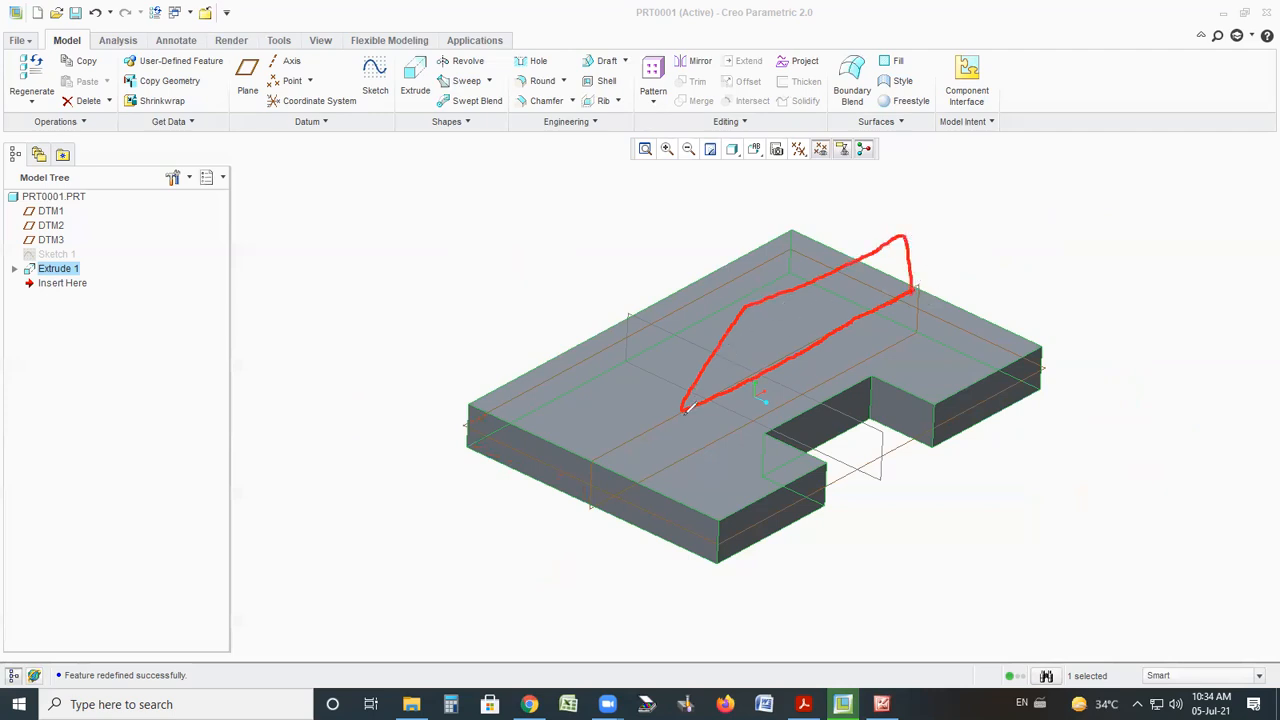
{"action": "mouse_move", "coordinate": [482, 510]}
{"action": "left_mouse_down"}
{"action": "mouse_move", "coordinate": [486, 525]}
{"action": "mouse_move", "coordinate": [500, 513]}
{"action": "left_mouse_up"}
{"action": "left_click_drag", "start_coordinate": [488, 408], "coordinate": [596, 468]}
{"action": "left_click_drag", "start_coordinate": [488, 440], "coordinate": [524, 452]}
{"action": "mouse_move", "coordinate": [465, 422]}
{"action": "left_mouse_down"}
{"action": "mouse_move", "coordinate": [558, 495]}
{"action": "mouse_move", "coordinate": [442, 430]}
{"action": "left_mouse_up"}
{"action": "mouse_move", "coordinate": [976, 425]}
{"action": "left_mouse_down"}
{"action": "mouse_move", "coordinate": [998, 420]}
{"action": "mouse_move", "coordinate": [948, 434]}
{"action": "left_mouse_up"}
{"action": "left_click_drag", "start_coordinate": [907, 304], "coordinate": [975, 262]}
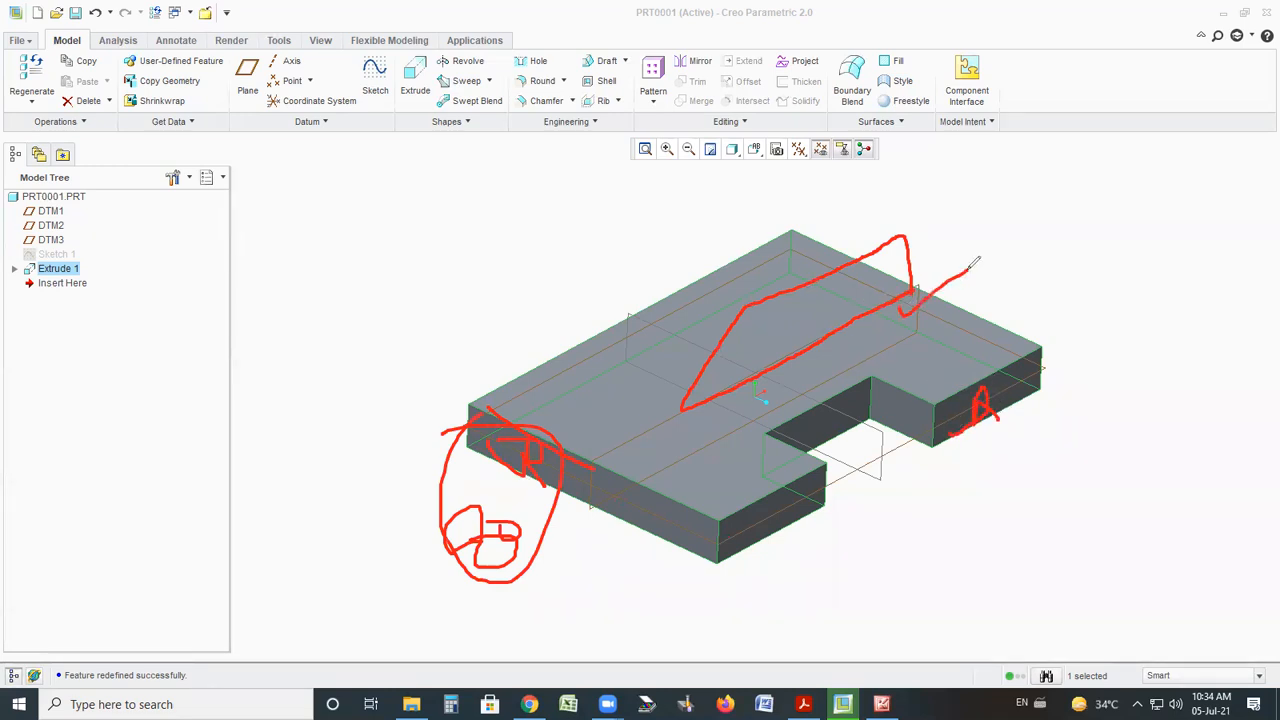
{"action": "key", "text": "ctrl+z"}
{"action": "key", "text": "ctrl+z"}
{"action": "key", "text": "ctrl+z"}
{"action": "key", "text": "ctrl+z"}
{"action": "key", "text": "ctrl+z"}
{"action": "key", "text": "ctrl+z"}
{"action": "key", "text": "ctrl+z"}
{"action": "key", "text": "ctrl+z"}
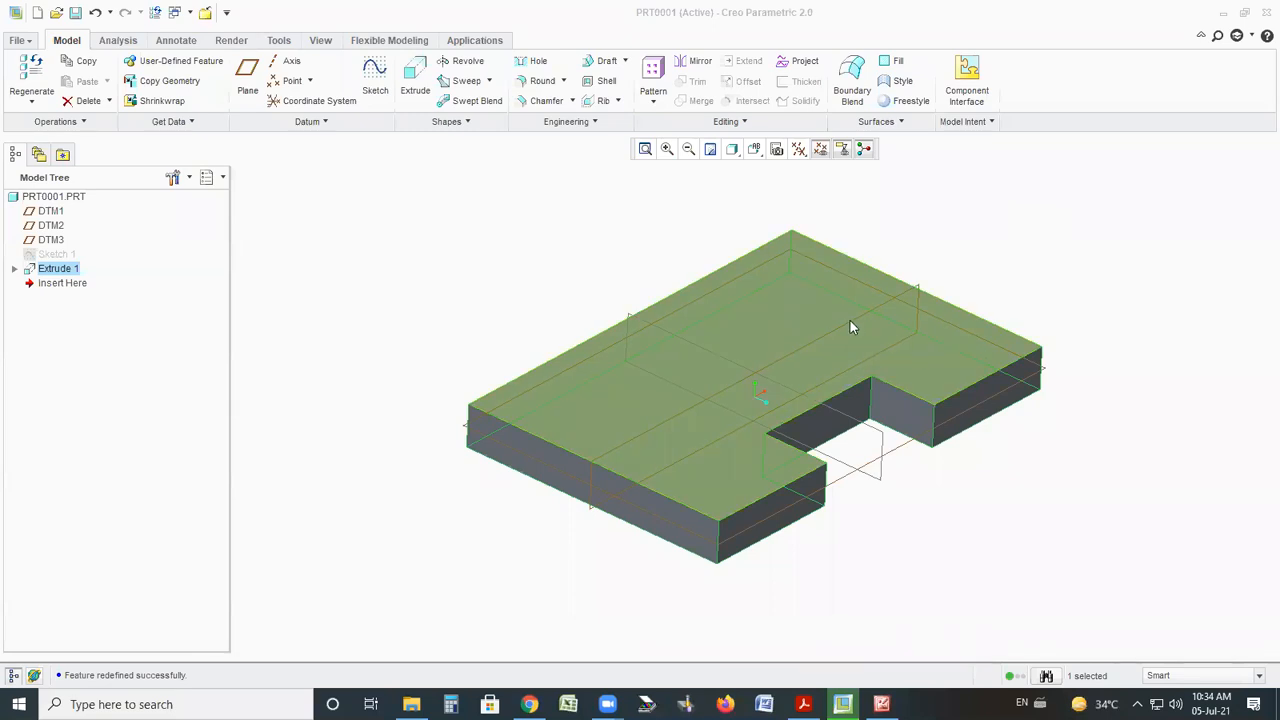
Check the wedge on the exercise sheet and start a new sketch on datum plane DTM3
{"action": "left_click", "coordinate": [433, 525]}
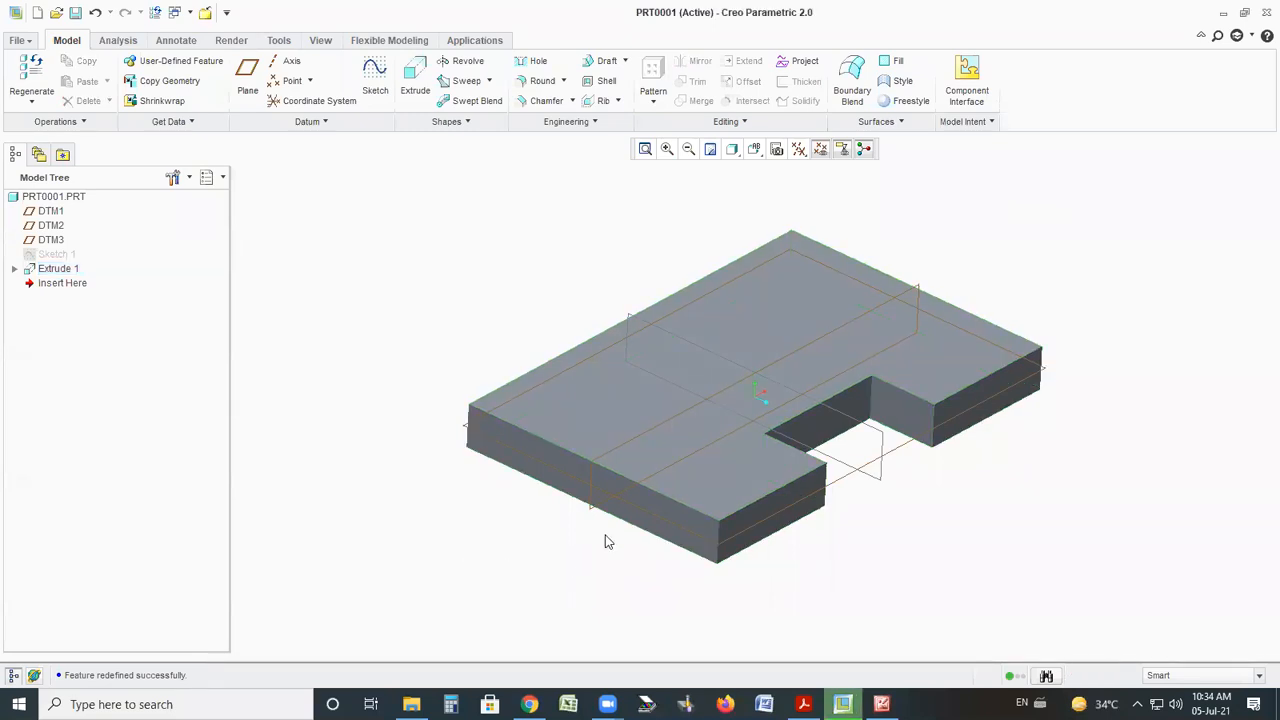
{"action": "left_click", "coordinate": [637, 441]}
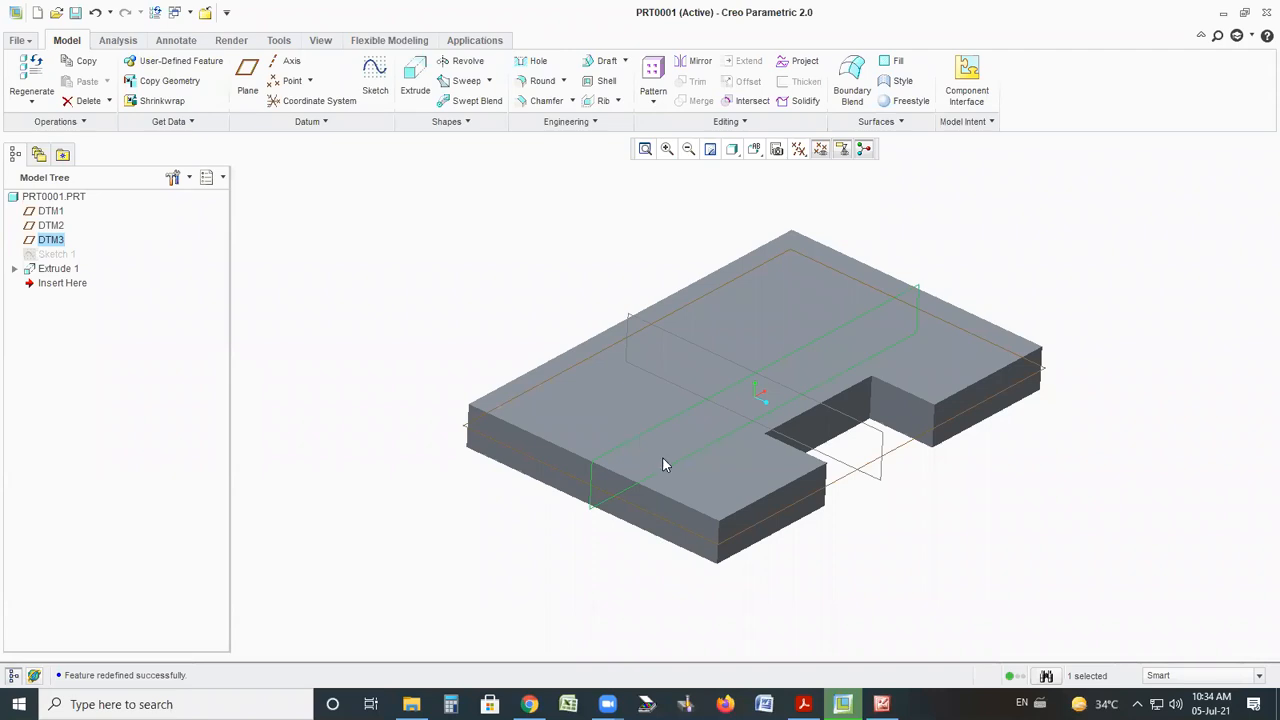
{"action": "left_click", "coordinate": [881, 704]}
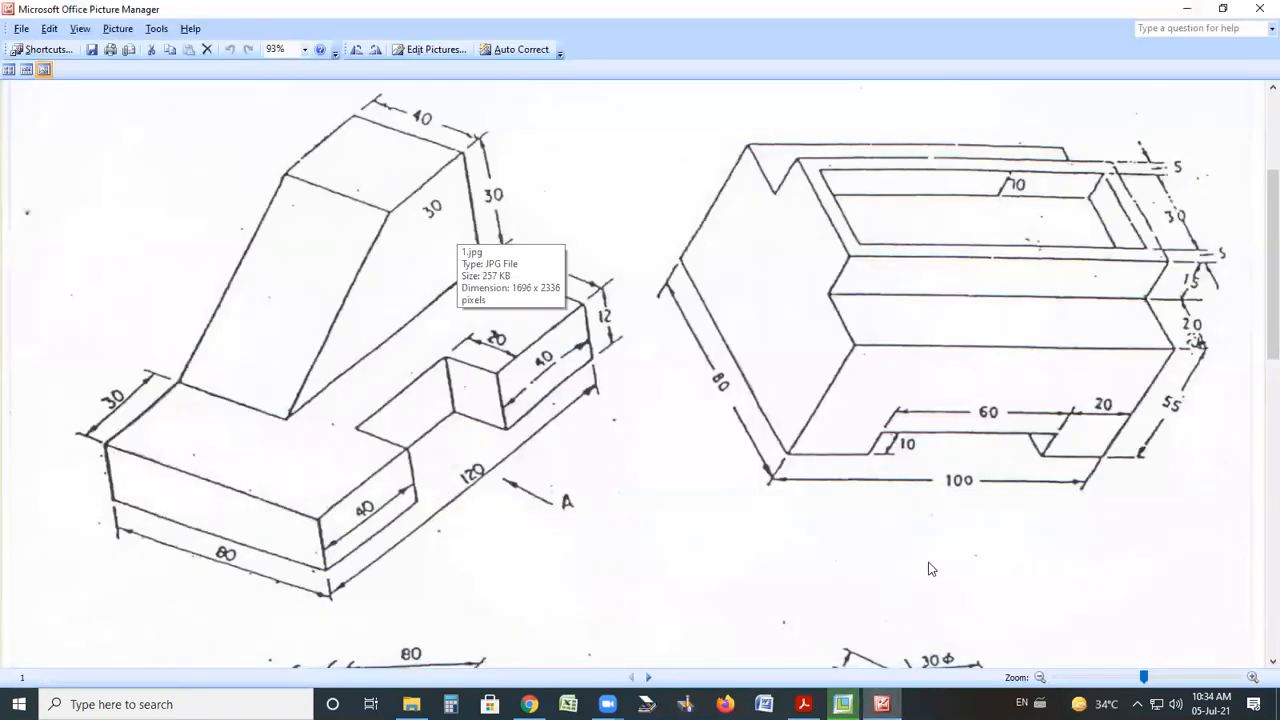
{"action": "key", "text": "alt+Tab"}
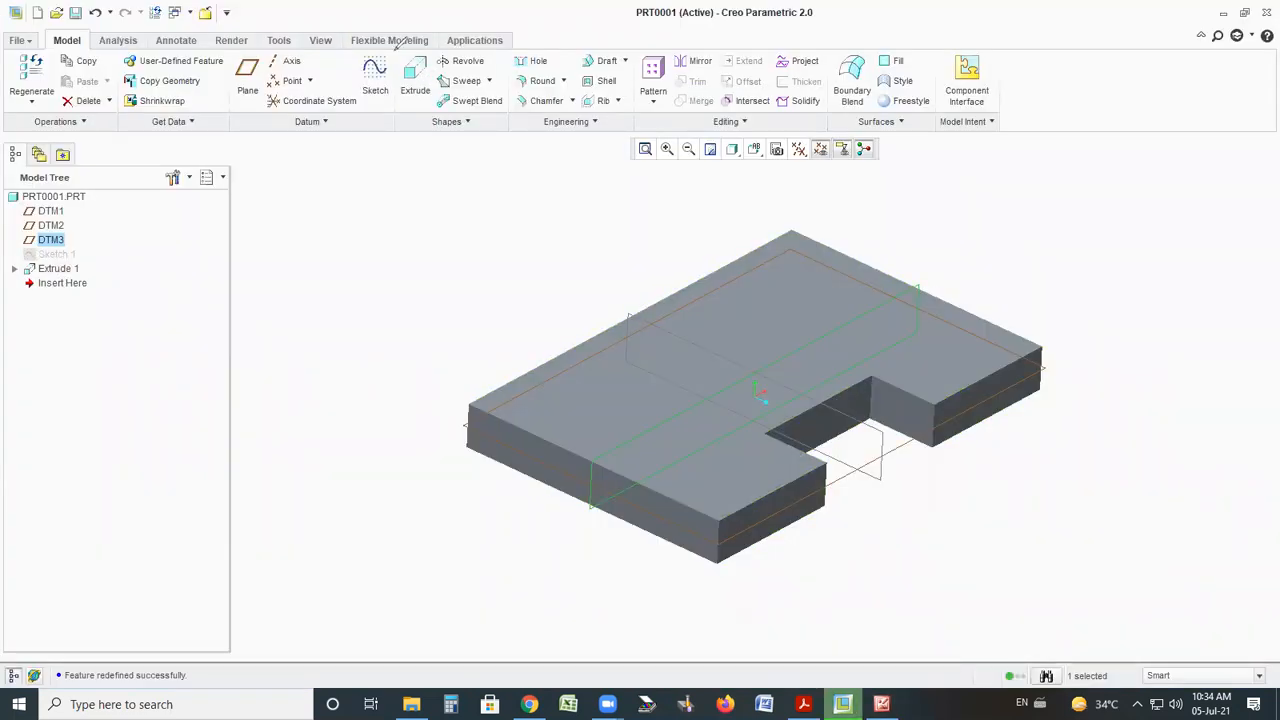
{"action": "mouse_move", "coordinate": [351, 54]}
{"action": "left_mouse_down"}
{"action": "mouse_move", "coordinate": [405, 79]}
{"action": "mouse_move", "coordinate": [338, 47]}
{"action": "left_mouse_up"}
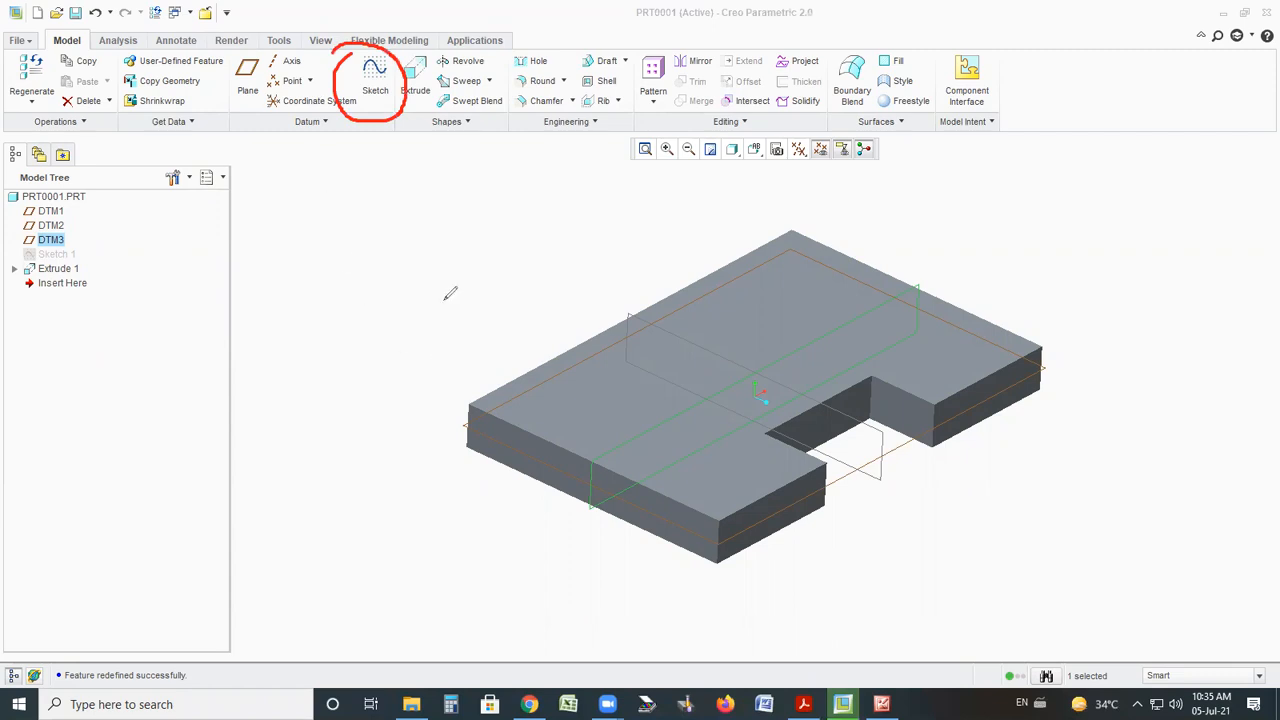
{"action": "mouse_move", "coordinate": [370, 116]}
{"action": "left_mouse_down"}
{"action": "mouse_move", "coordinate": [390, 290]}
{"action": "mouse_move", "coordinate": [612, 525]}
{"action": "mouse_move", "coordinate": [583, 490]}
{"action": "mouse_move", "coordinate": [590, 532]}
{"action": "mouse_move", "coordinate": [614, 530]}
{"action": "left_mouse_up"}
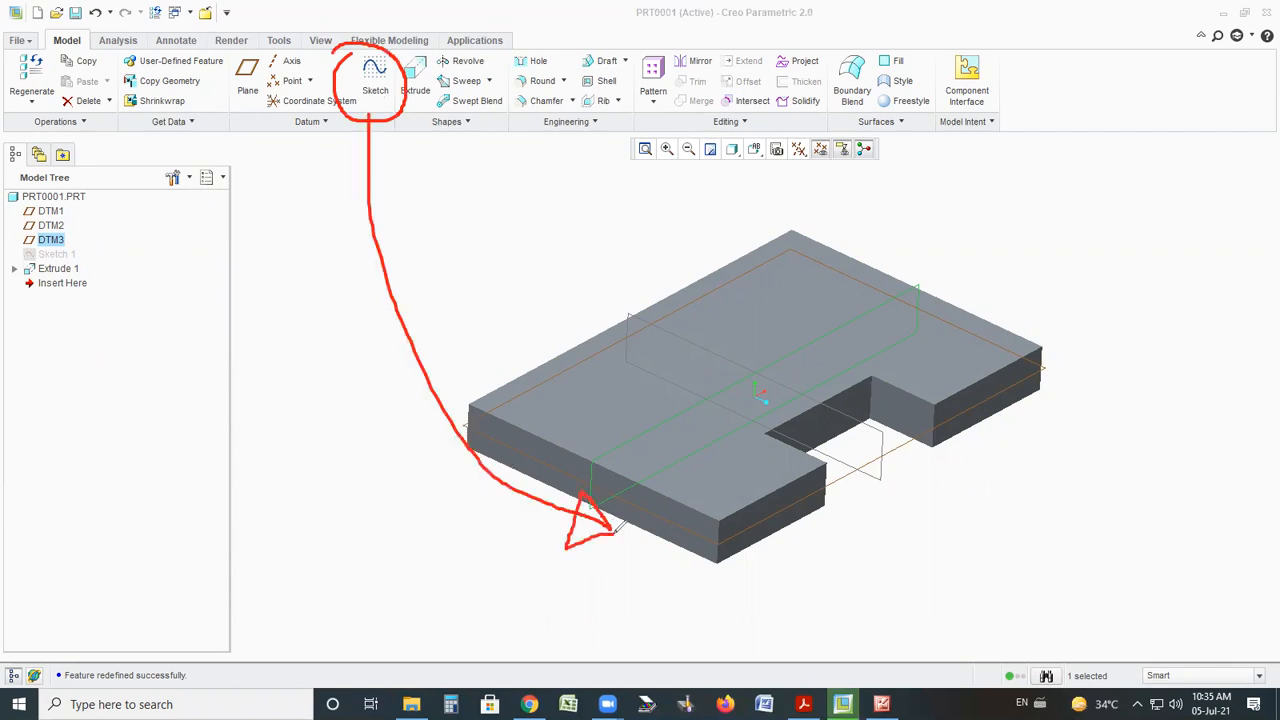
{"action": "key", "text": "ctrl+z"}
{"action": "key", "text": "ctrl+z"}
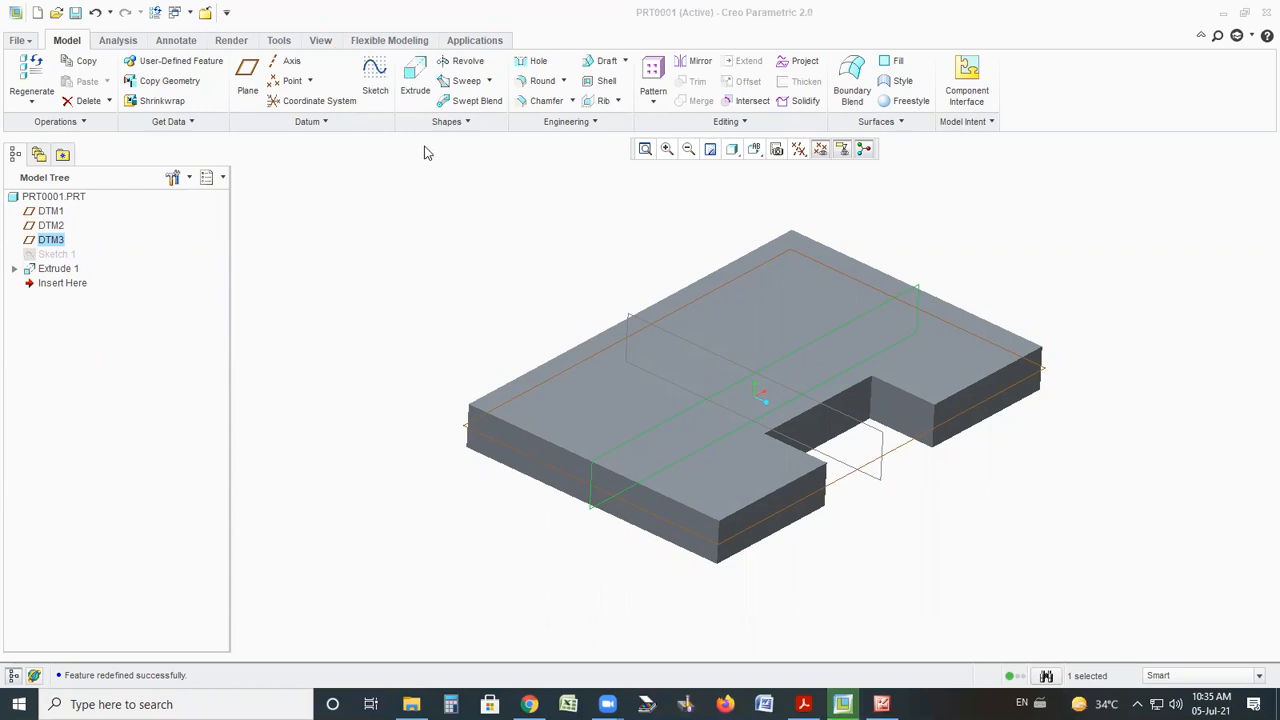
{"action": "left_click", "coordinate": [375, 72]}
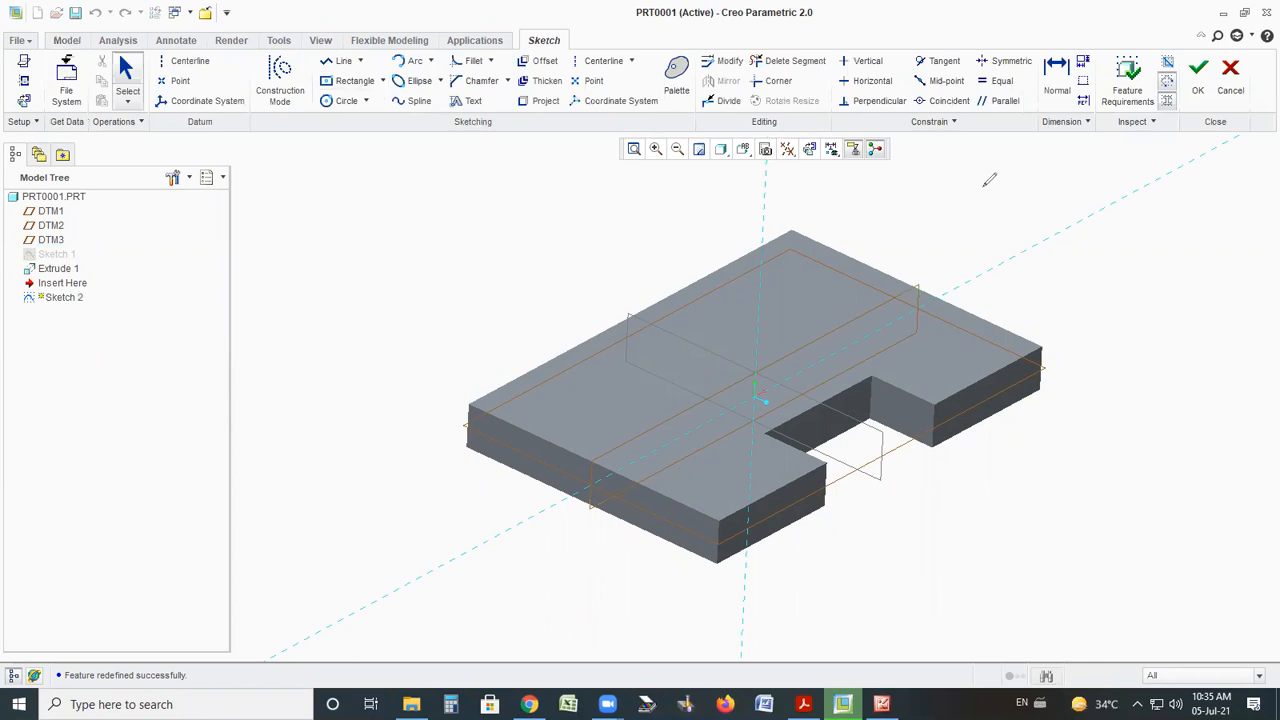
Mark the sketch view command with the annotation pen, undo the markings, and orient the sketch to its 2D view
{"action": "mouse_move", "coordinate": [800, 120]}
{"action": "left_mouse_down"}
{"action": "mouse_move", "coordinate": [805, 172]}
{"action": "mouse_move", "coordinate": [838, 150]}
{"action": "mouse_move", "coordinate": [793, 122]}
{"action": "left_mouse_up"}
{"action": "mouse_move", "coordinate": [938, 194]}
{"action": "left_mouse_down"}
{"action": "mouse_move", "coordinate": [977, 184]}
{"action": "mouse_move", "coordinate": [978, 170]}
{"action": "left_mouse_up"}
{"action": "left_click_drag", "start_coordinate": [1003, 250], "coordinate": [1002, 252]}
{"action": "mouse_move", "coordinate": [989, 193]}
{"action": "left_mouse_down"}
{"action": "mouse_move", "coordinate": [994, 182]}
{"action": "mouse_move", "coordinate": [1029, 211]}
{"action": "mouse_move", "coordinate": [1072, 195]}
{"action": "left_mouse_up"}
{"action": "mouse_move", "coordinate": [1078, 140]}
{"action": "left_mouse_down"}
{"action": "mouse_move", "coordinate": [964, 264]}
{"action": "mouse_move", "coordinate": [1020, 130]}
{"action": "left_mouse_up"}
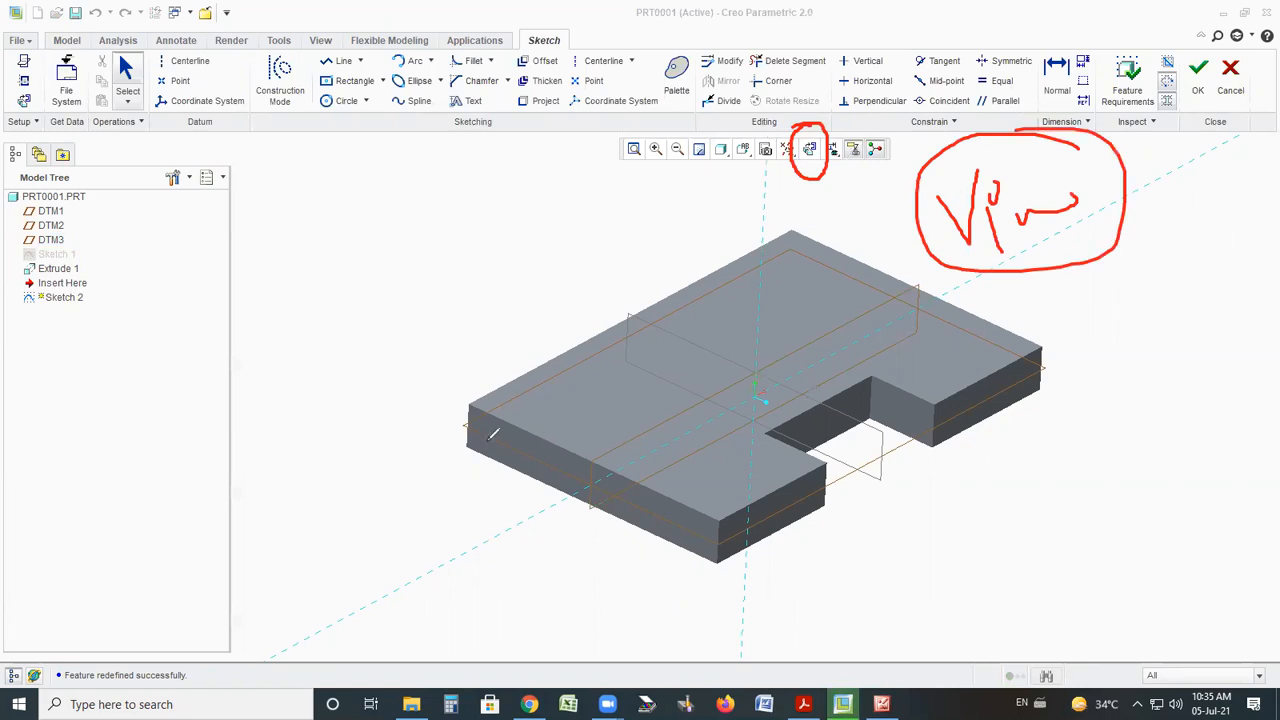
{"action": "mouse_move", "coordinate": [300, 321]}
{"action": "left_mouse_down"}
{"action": "mouse_move", "coordinate": [458, 268]}
{"action": "mouse_move", "coordinate": [472, 548]}
{"action": "mouse_move", "coordinate": [221, 528]}
{"action": "left_mouse_up"}
{"action": "left_click_drag", "start_coordinate": [230, 438], "coordinate": [318, 318]}
{"action": "key", "text": "ctrl+z"}
{"action": "key", "text": "ctrl+z"}
{"action": "key", "text": "ctrl+z"}
{"action": "key", "text": "ctrl+z"}
{"action": "key", "text": "ctrl+z"}
{"action": "key", "text": "ctrl+z"}
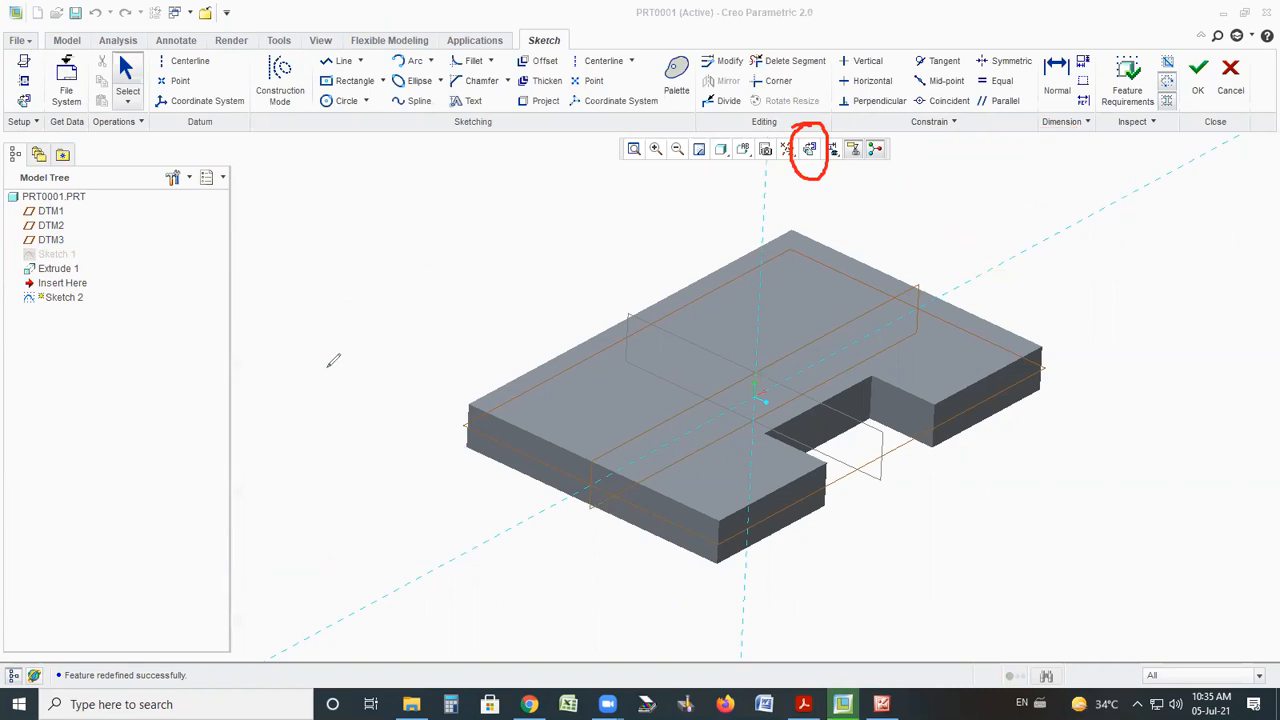
{"action": "left_click", "coordinate": [810, 150]}
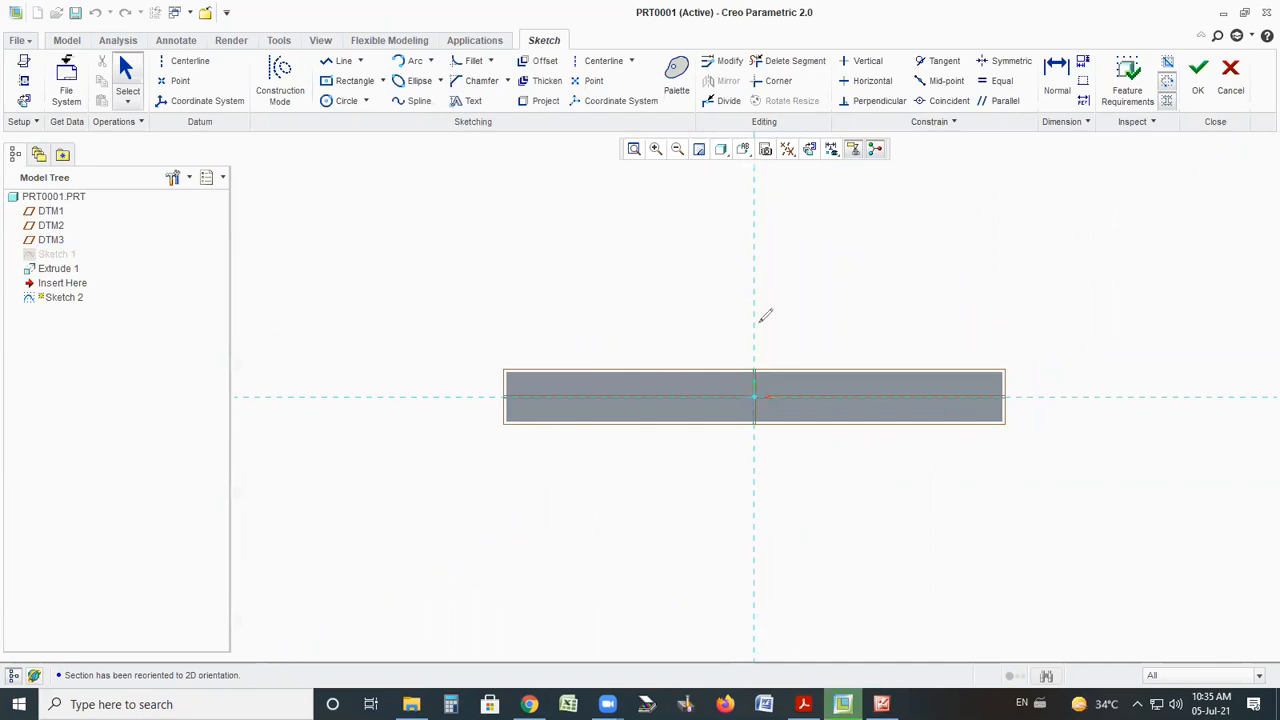
Trace the base plate's edges and both sketch axes with the annotation pen, and undo the traces
{"action": "mouse_move", "coordinate": [510, 370]}
{"action": "left_mouse_down"}
{"action": "mouse_move", "coordinate": [614, 414]}
{"action": "mouse_move", "coordinate": [1022, 427]}
{"action": "mouse_move", "coordinate": [845, 364]}
{"action": "mouse_move", "coordinate": [540, 357]}
{"action": "left_mouse_up"}
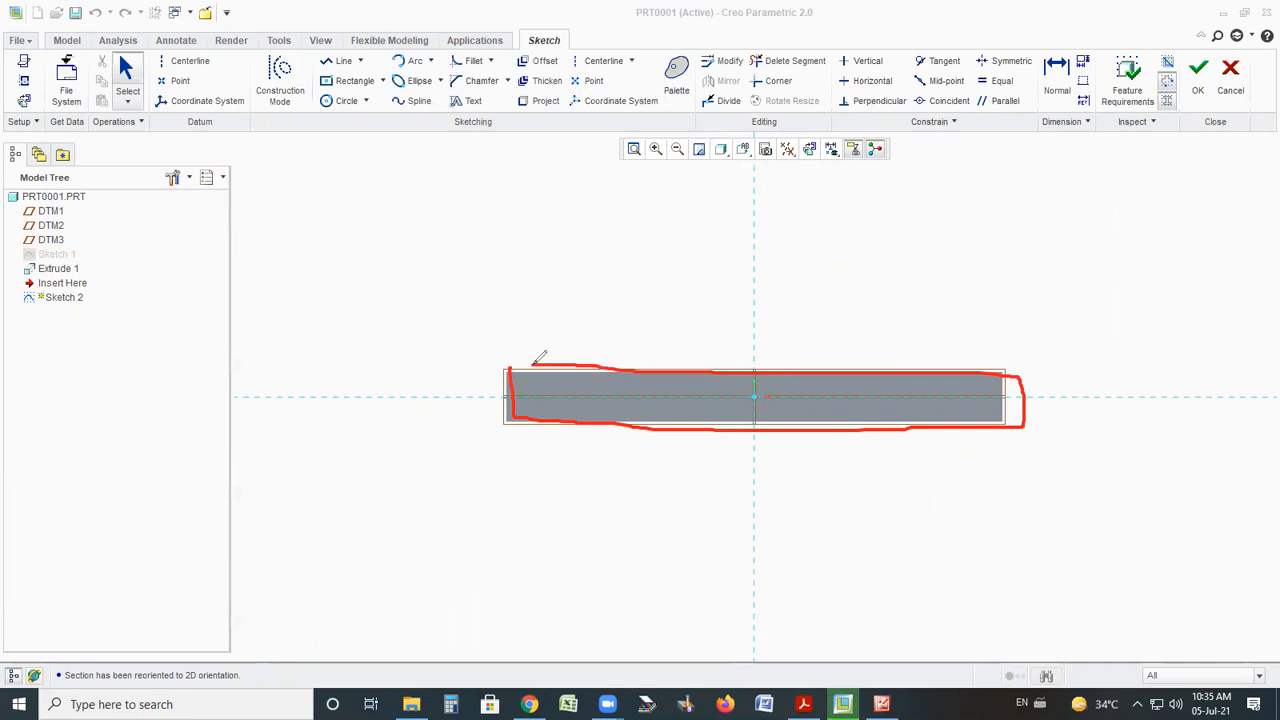
{"action": "left_click_drag", "start_coordinate": [505, 332], "coordinate": [500, 448]}
{"action": "left_click_drag", "start_coordinate": [1008, 318], "coordinate": [1004, 470]}
{"action": "left_click_drag", "start_coordinate": [497, 368], "coordinate": [1010, 366]}
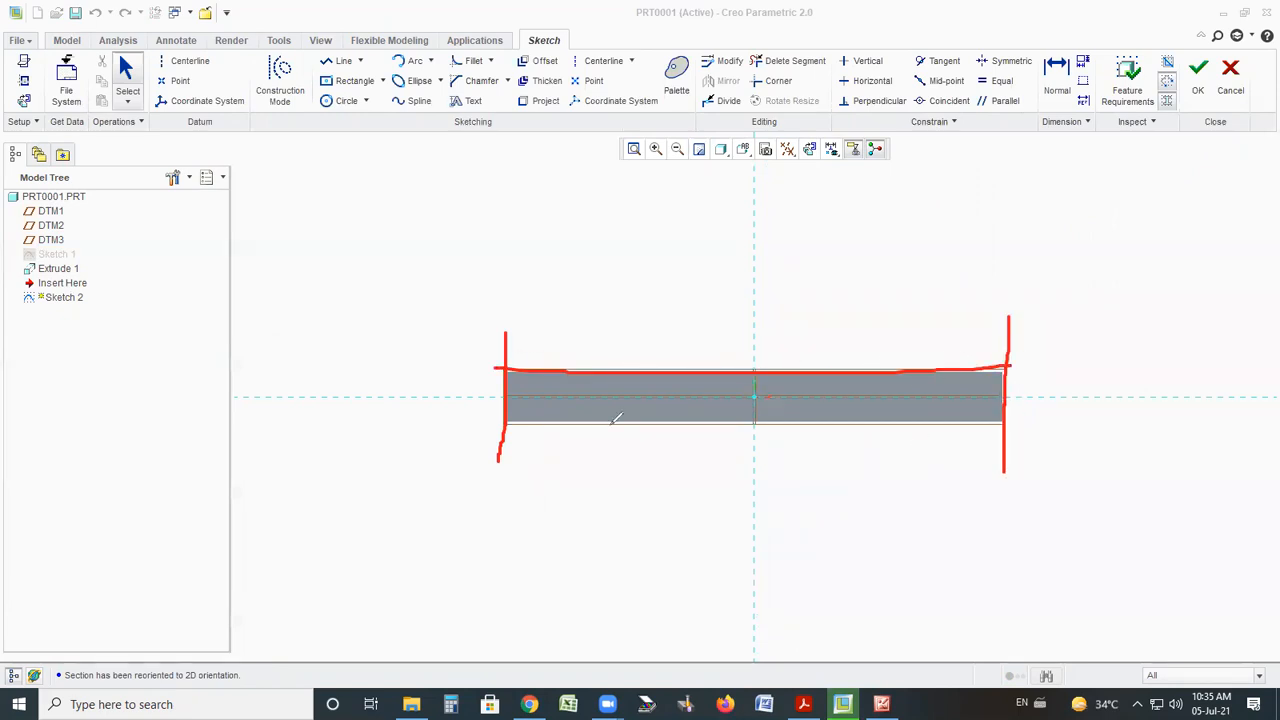
{"action": "mouse_move", "coordinate": [492, 423]}
{"action": "left_mouse_down"}
{"action": "mouse_move", "coordinate": [748, 430]}
{"action": "mouse_move", "coordinate": [992, 413]}
{"action": "left_mouse_up"}
{"action": "left_click_drag", "start_coordinate": [759, 190], "coordinate": [759, 258]}
{"action": "left_click_drag", "start_coordinate": [765, 335], "coordinate": [753, 565]}
{"action": "left_click_drag", "start_coordinate": [290, 394], "coordinate": [1188, 409]}
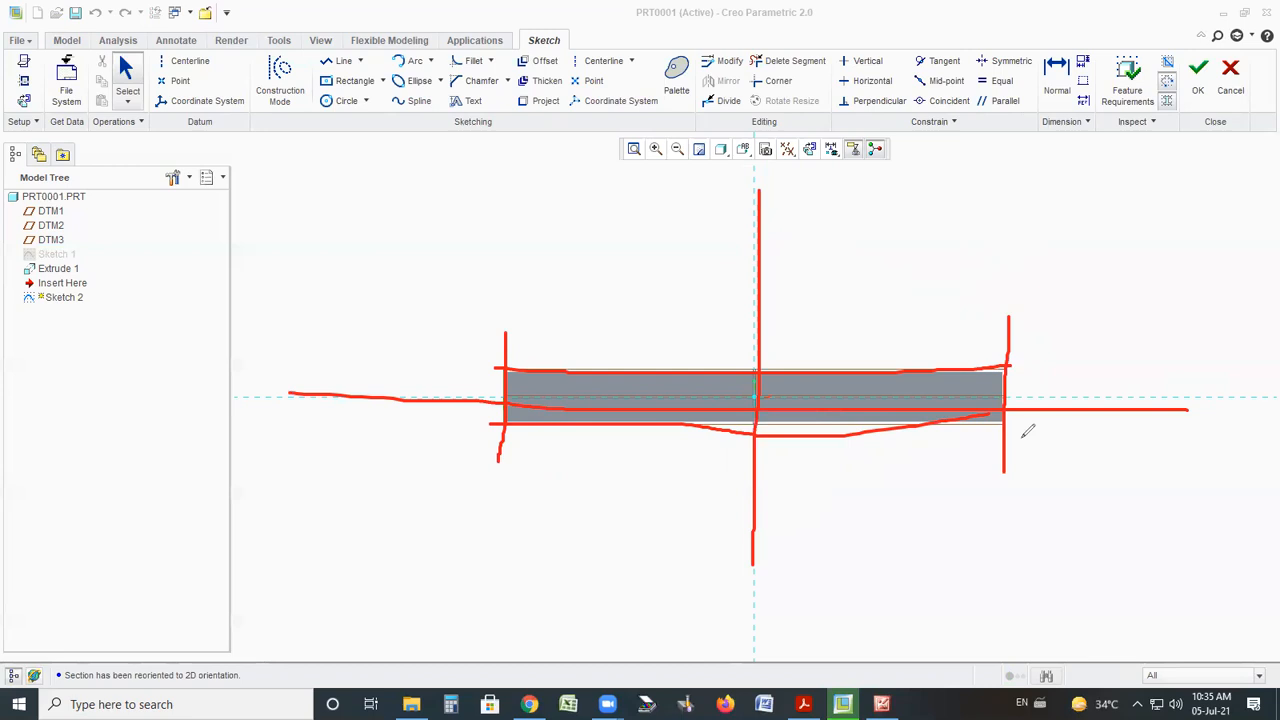
{"action": "key", "text": "ctrl+z"}
{"action": "key", "text": "ctrl+z"}
{"action": "key", "text": "ctrl+z"}
{"action": "key", "text": "ctrl+z"}
{"action": "key", "text": "ctrl+z"}
{"action": "key", "text": "ctrl+z"}
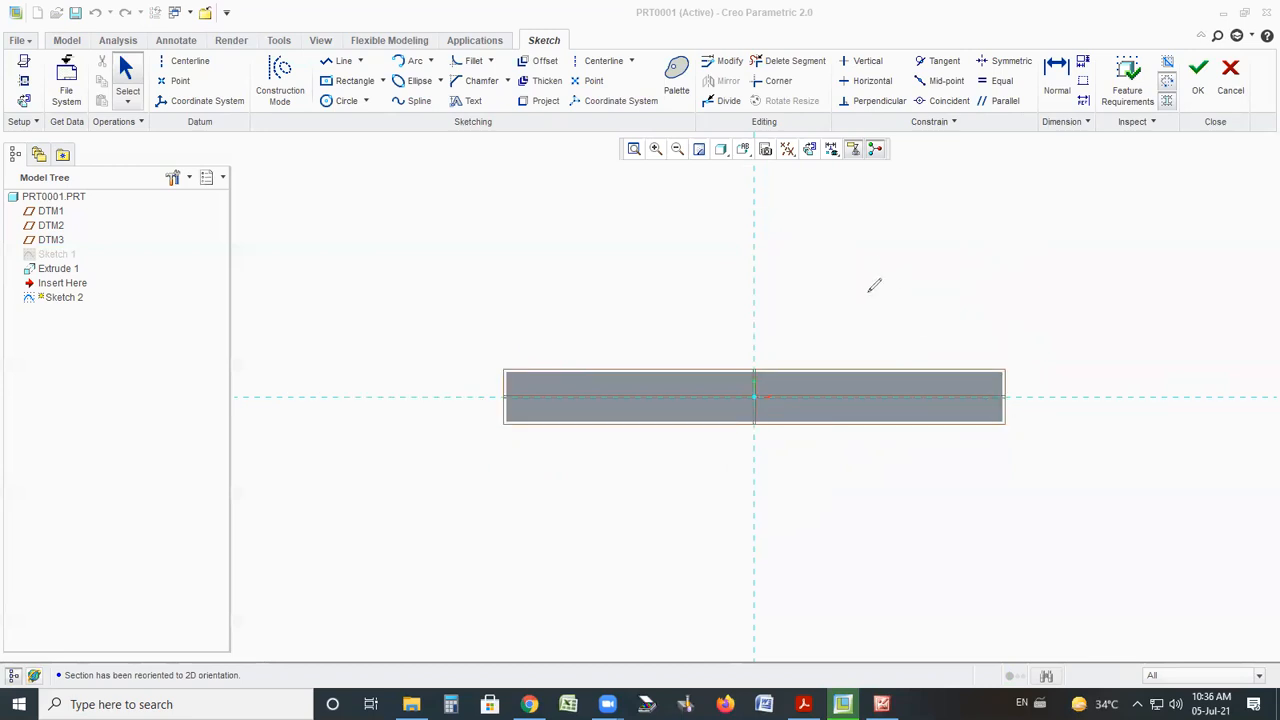
Write a circled note above the base plate, mark the references command with the annotation pen, and undo the markings
{"action": "mouse_move", "coordinate": [850, 256]}
{"action": "left_mouse_down"}
{"action": "mouse_move", "coordinate": [926, 264]}
{"action": "mouse_move", "coordinate": [1006, 206]}
{"action": "mouse_move", "coordinate": [1106, 218]}
{"action": "mouse_move", "coordinate": [1055, 225]}
{"action": "mouse_move", "coordinate": [1090, 195]}
{"action": "left_mouse_up"}
{"action": "mouse_move", "coordinate": [1134, 147]}
{"action": "left_mouse_down"}
{"action": "mouse_move", "coordinate": [860, 194]}
{"action": "mouse_move", "coordinate": [957, 286]}
{"action": "mouse_move", "coordinate": [1132, 145]}
{"action": "left_mouse_up"}
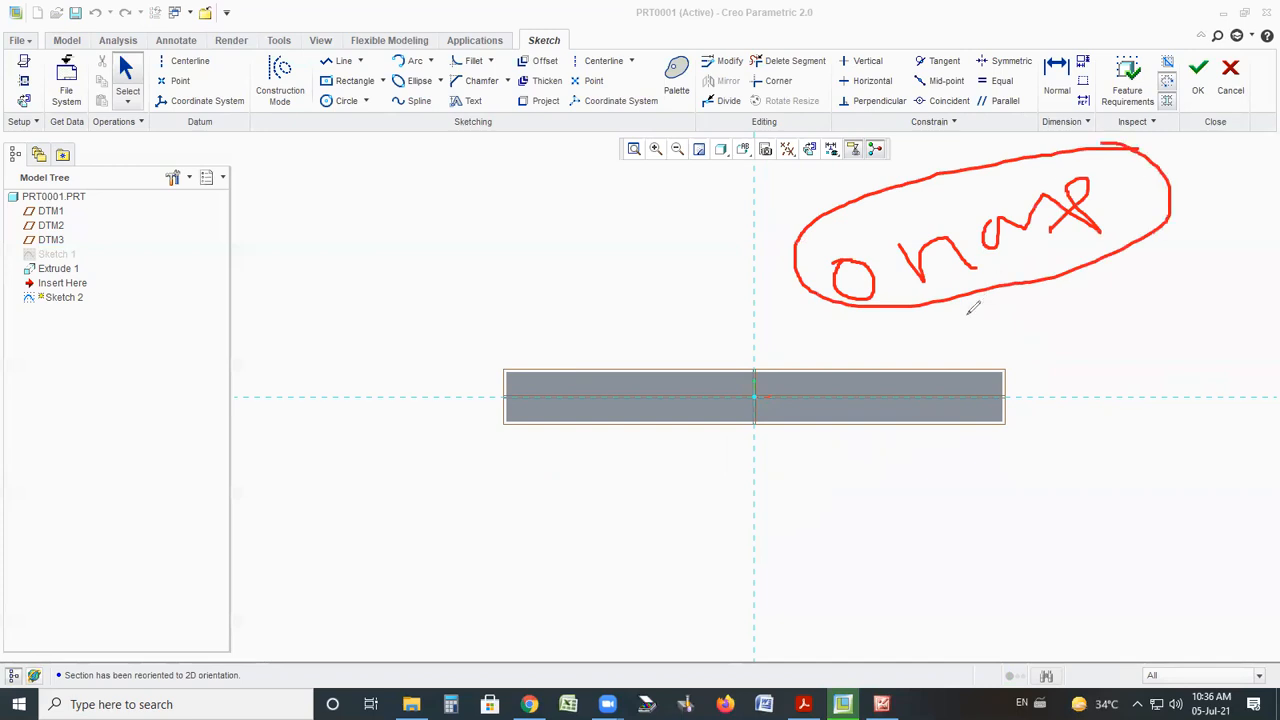
{"action": "key", "text": "ctrl+z"}
{"action": "key", "text": "ctrl+z"}
{"action": "key", "text": "ctrl+z"}
{"action": "key", "text": "ctrl+z"}
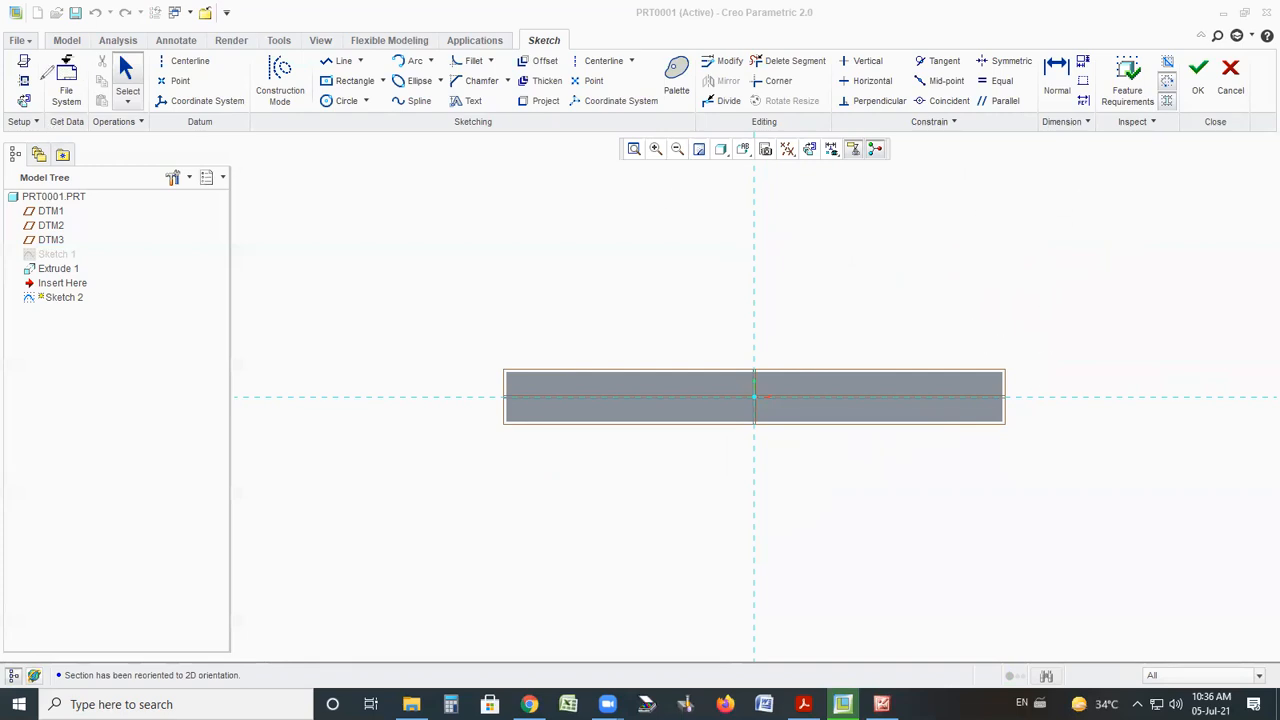
{"action": "mouse_move", "coordinate": [30, 68]}
{"action": "left_mouse_down"}
{"action": "mouse_move", "coordinate": [14, 88]}
{"action": "mouse_move", "coordinate": [38, 76]}
{"action": "mouse_move", "coordinate": [16, 70]}
{"action": "left_mouse_up"}
{"action": "mouse_move", "coordinate": [40, 80]}
{"action": "left_mouse_down"}
{"action": "mouse_move", "coordinate": [337, 194]}
{"action": "mouse_move", "coordinate": [631, 223]}
{"action": "mouse_move", "coordinate": [998, 187]}
{"action": "mouse_move", "coordinate": [1058, 156]}
{"action": "mouse_move", "coordinate": [870, 124]}
{"action": "mouse_move", "coordinate": [488, 121]}
{"action": "mouse_move", "coordinate": [314, 141]}
{"action": "left_mouse_up"}
{"action": "key", "text": "ctrl+z"}
{"action": "key", "text": "ctrl+z"}
Add the base plate's upper, lower and both end faces as references for the sketch
{"action": "left_click", "coordinate": [24, 84]}
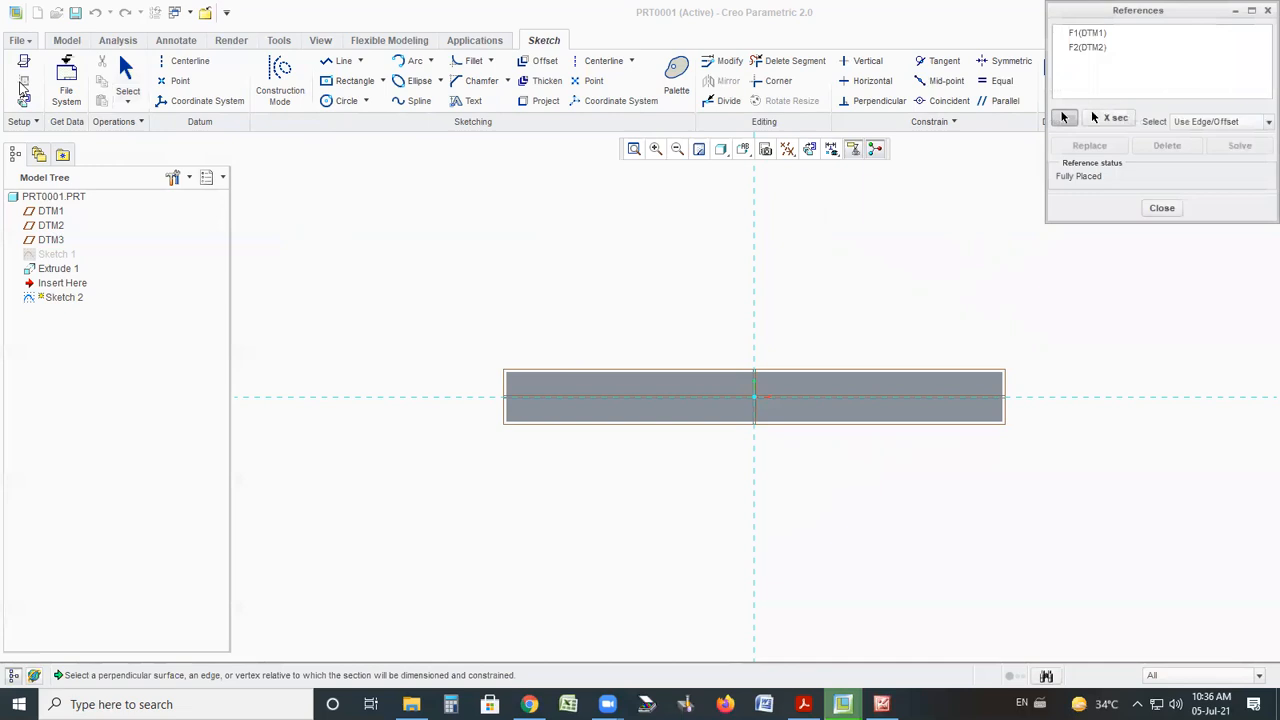
{"action": "left_click", "coordinate": [670, 374]}
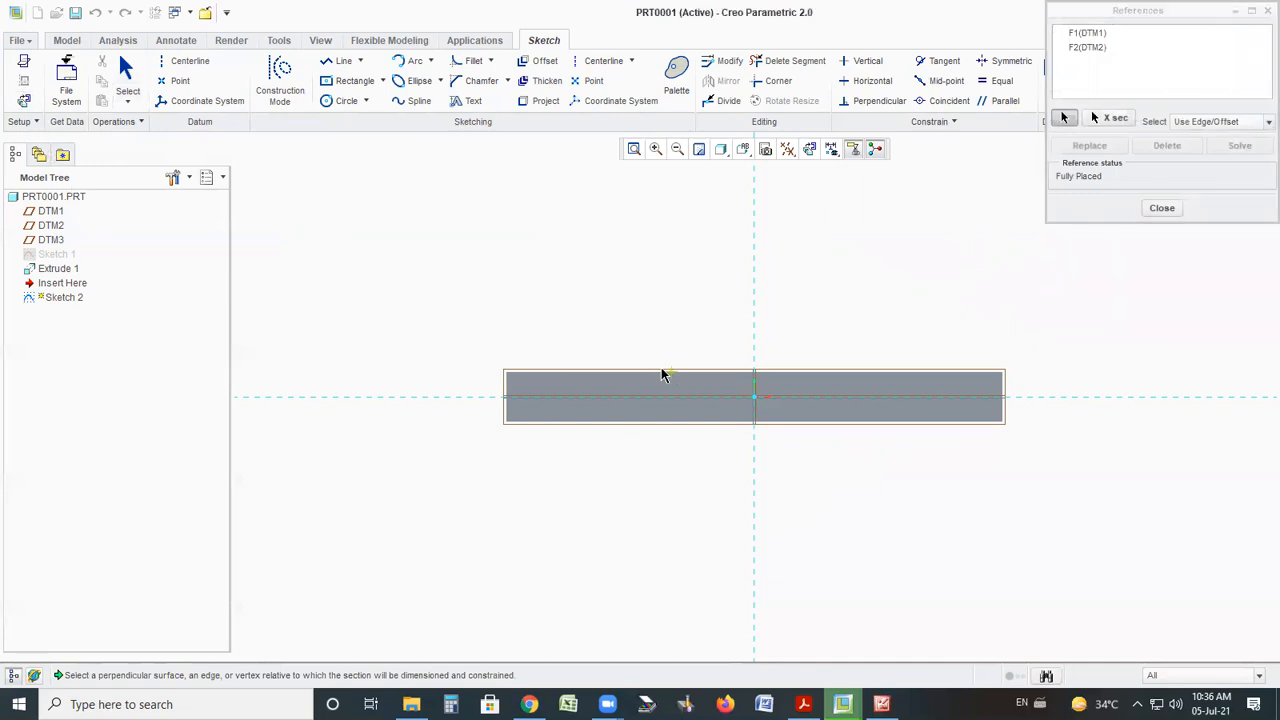
{"action": "left_click", "coordinate": [587, 370]}
{"action": "left_click", "coordinate": [568, 376]}
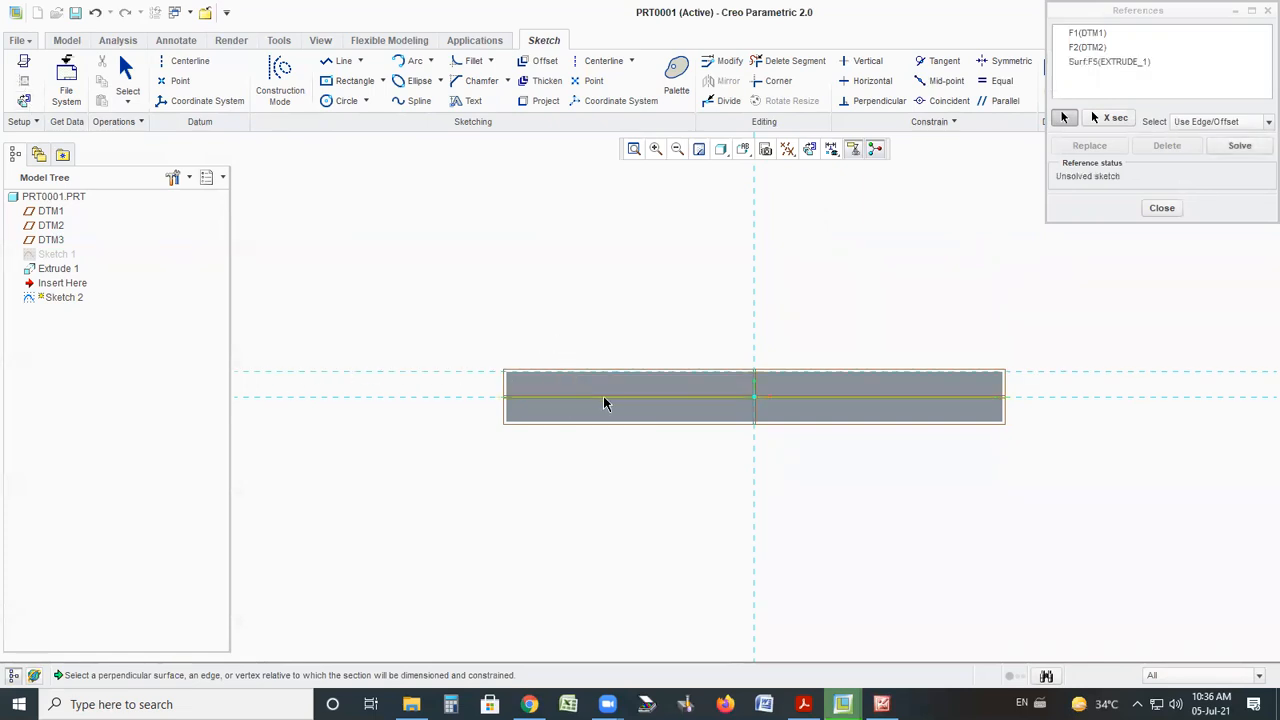
{"action": "left_click", "coordinate": [1003, 386]}
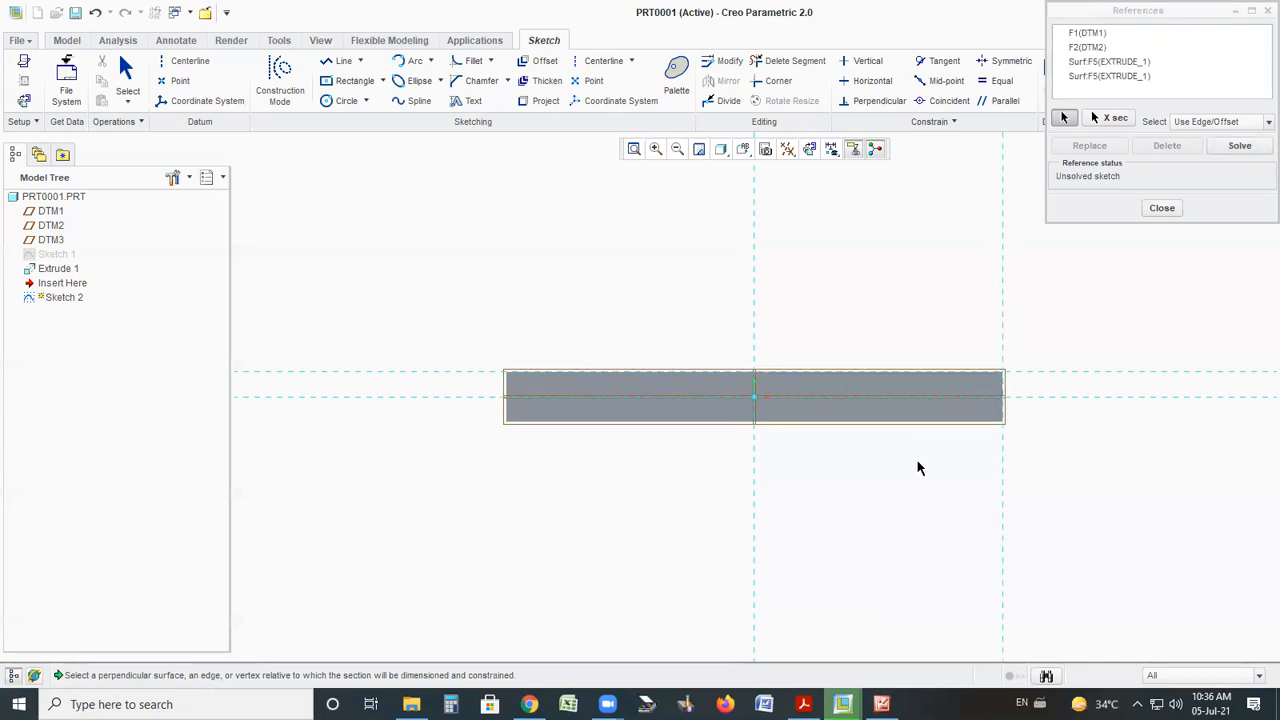
{"action": "left_click", "coordinate": [577, 421]}
{"action": "left_click", "coordinate": [505, 396]}
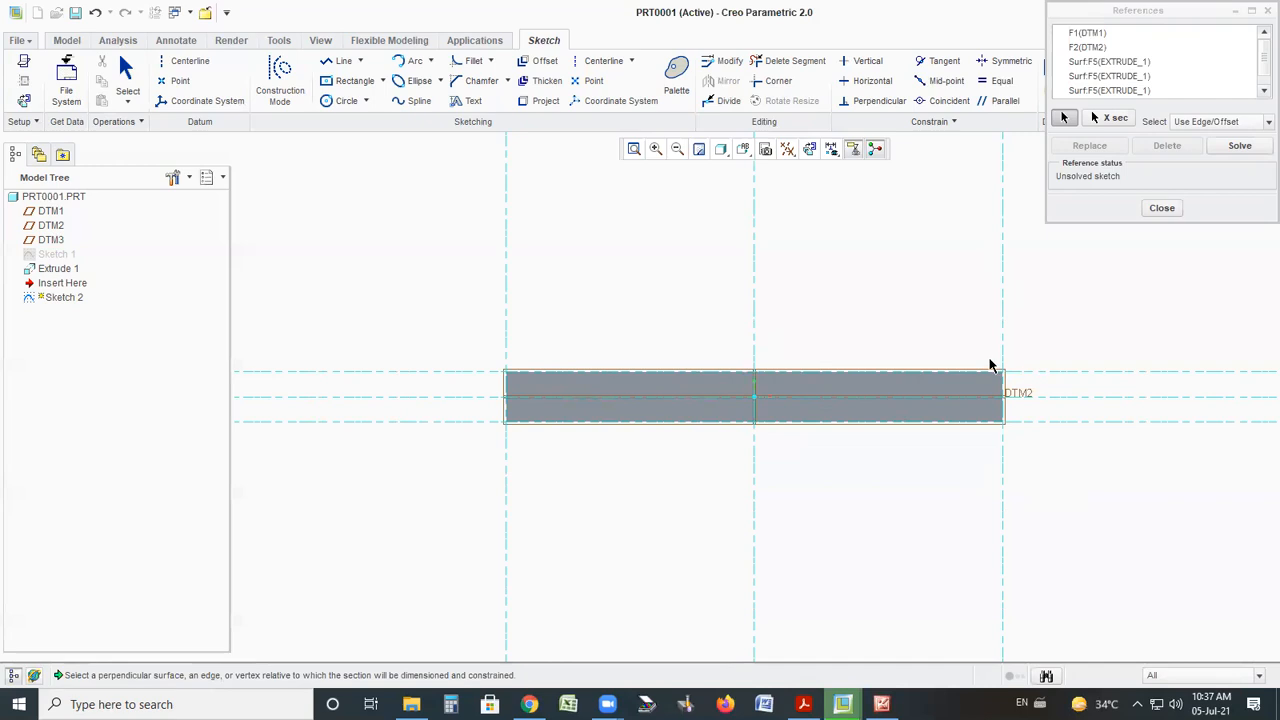
{"action": "left_click", "coordinate": [1162, 208]}
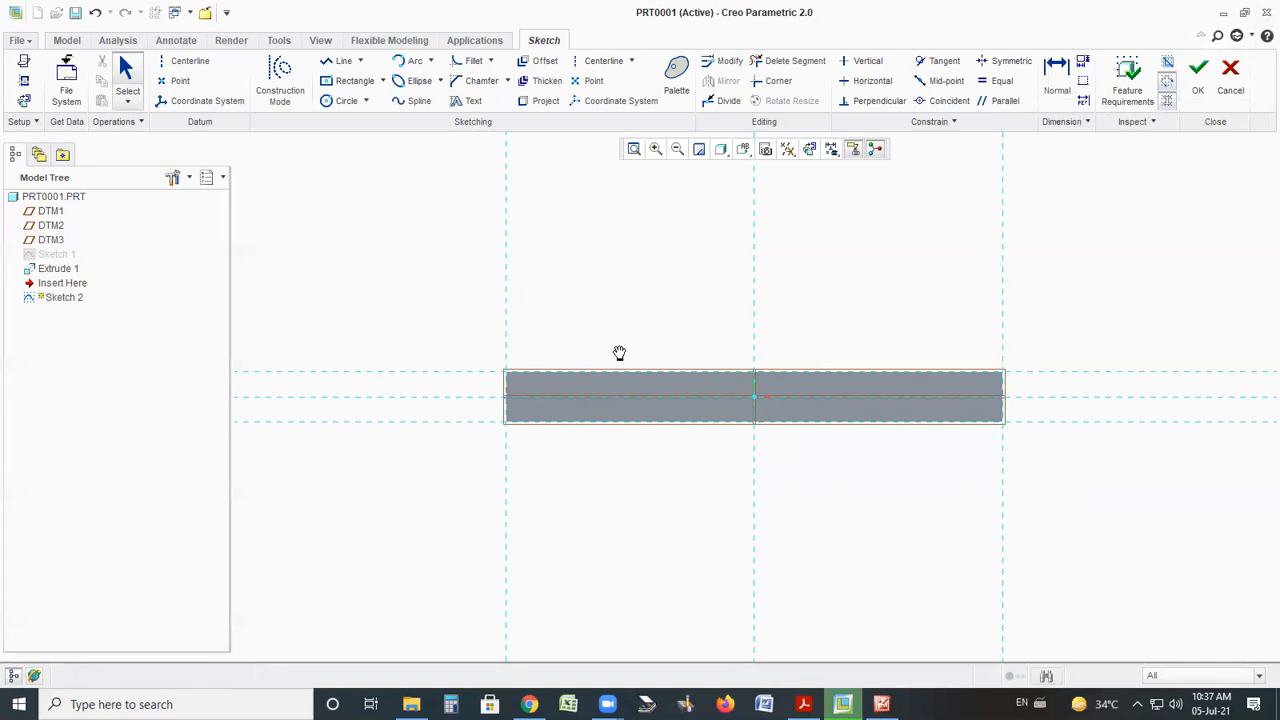
Switch to the exercise sheet in Picture Manager, mark the wedge's side profile with the annotation pen, and undo the marking
{"action": "key", "text": "alt+Tab"}
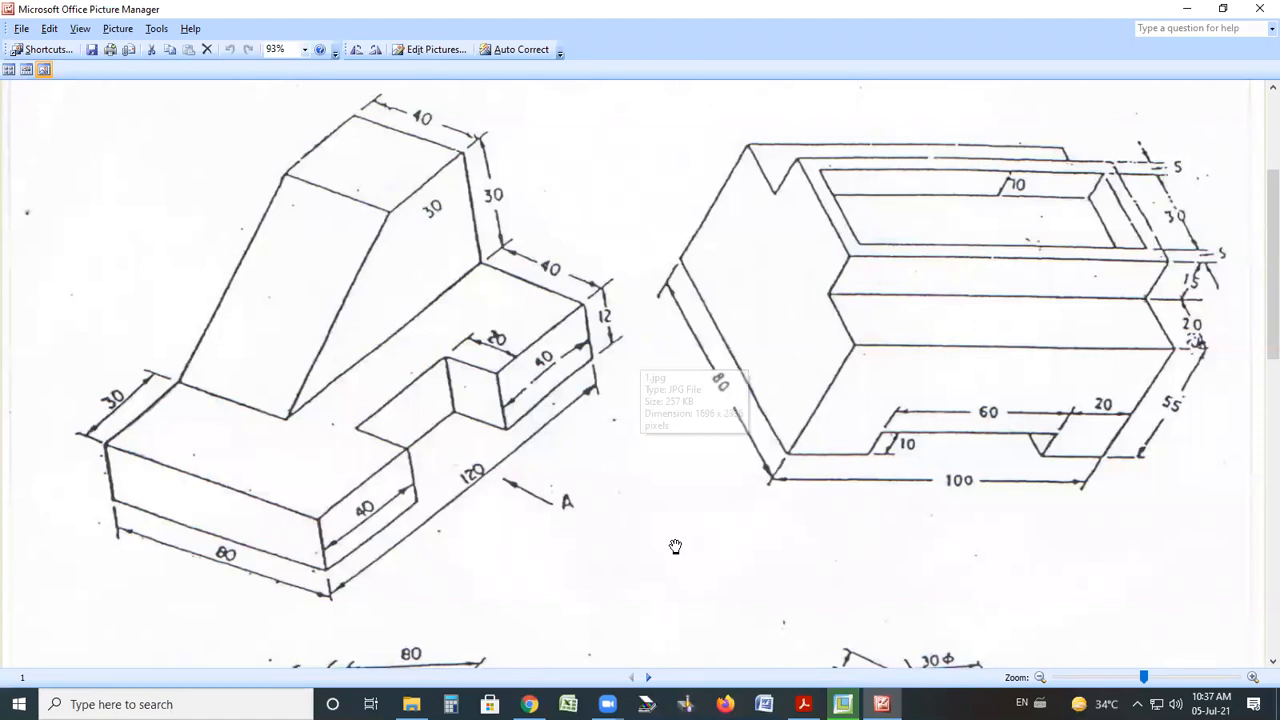
{"action": "mouse_move", "coordinate": [287, 412]}
{"action": "left_mouse_down"}
{"action": "mouse_move", "coordinate": [466, 283]}
{"action": "mouse_move", "coordinate": [466, 157]}
{"action": "mouse_move", "coordinate": [396, 212]}
{"action": "mouse_move", "coordinate": [307, 415]}
{"action": "left_mouse_up"}
{"action": "key", "text": "ctrl+z"}
{"action": "key", "text": "ctrl+z"}
{"action": "key", "text": "ctrl+z"}
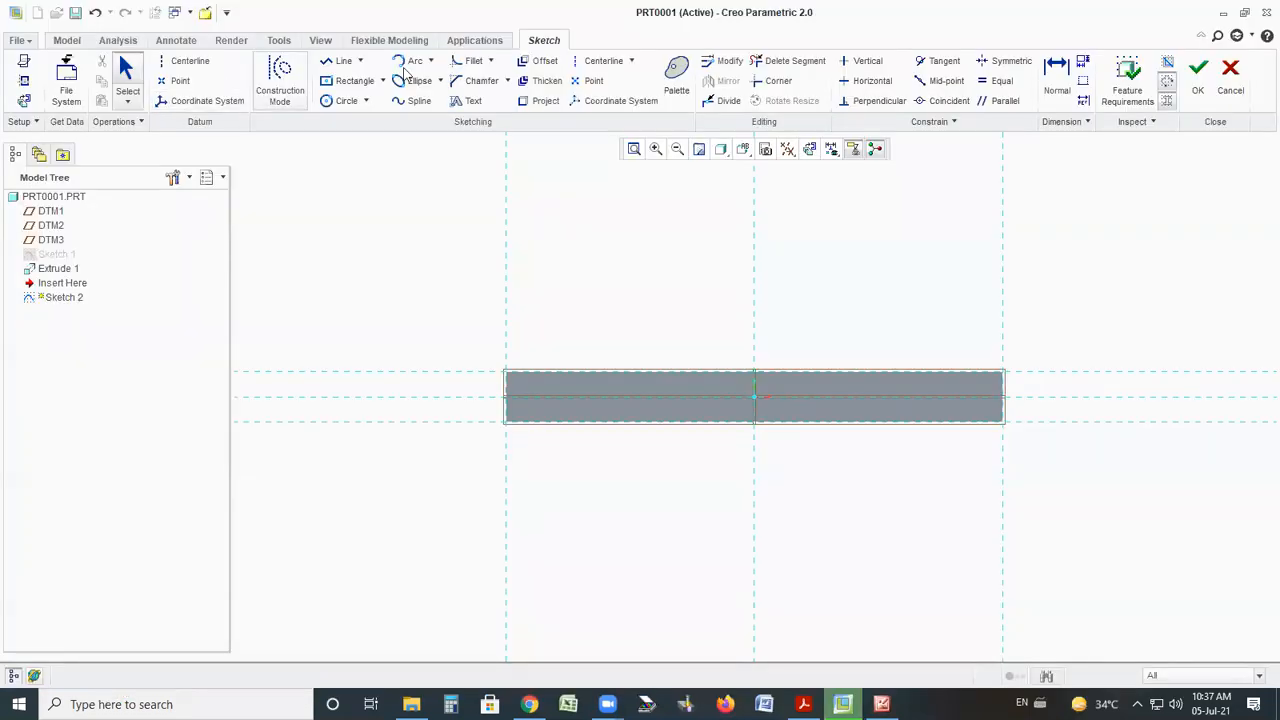
Sketch a closed wedge profile on the base's upper face, flush with its end face, about 98 long, 32 high and 48 across the crest
{"action": "left_click", "coordinate": [343, 62]}
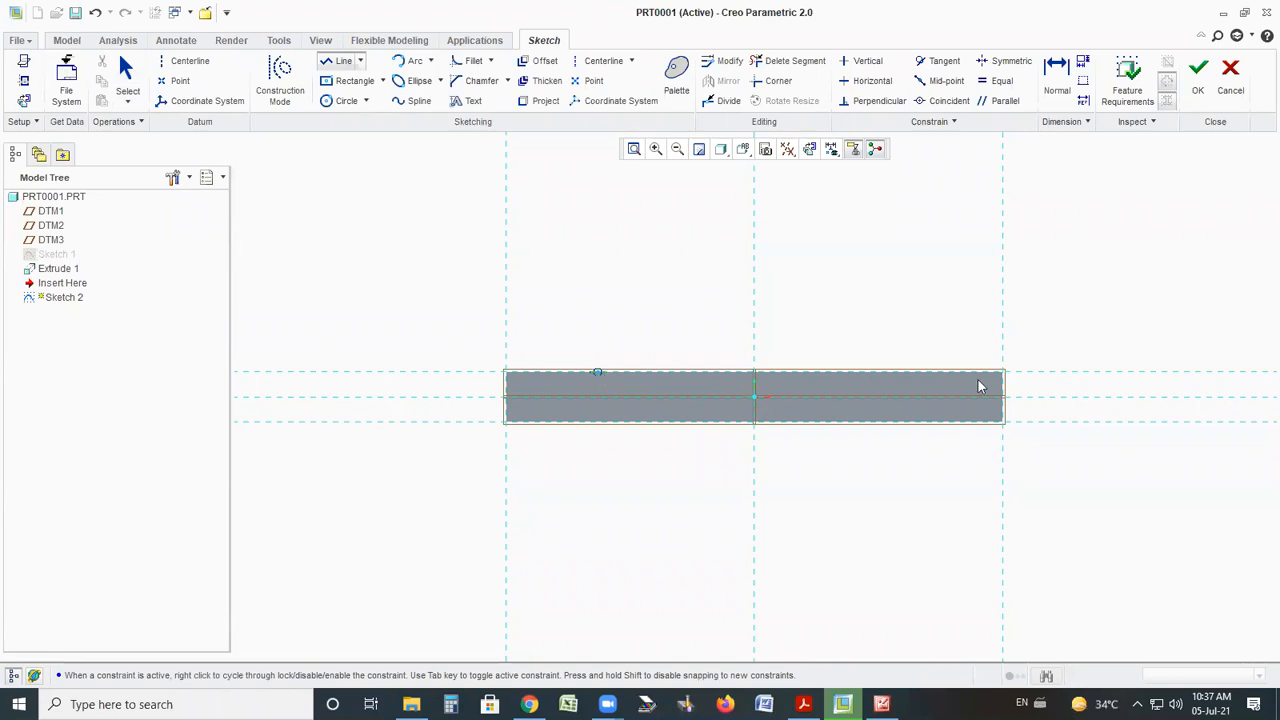
{"action": "left_click", "coordinate": [1004, 372]}
{"action": "left_click", "coordinate": [1003, 240]}
{"action": "left_click", "coordinate": [802, 241]}
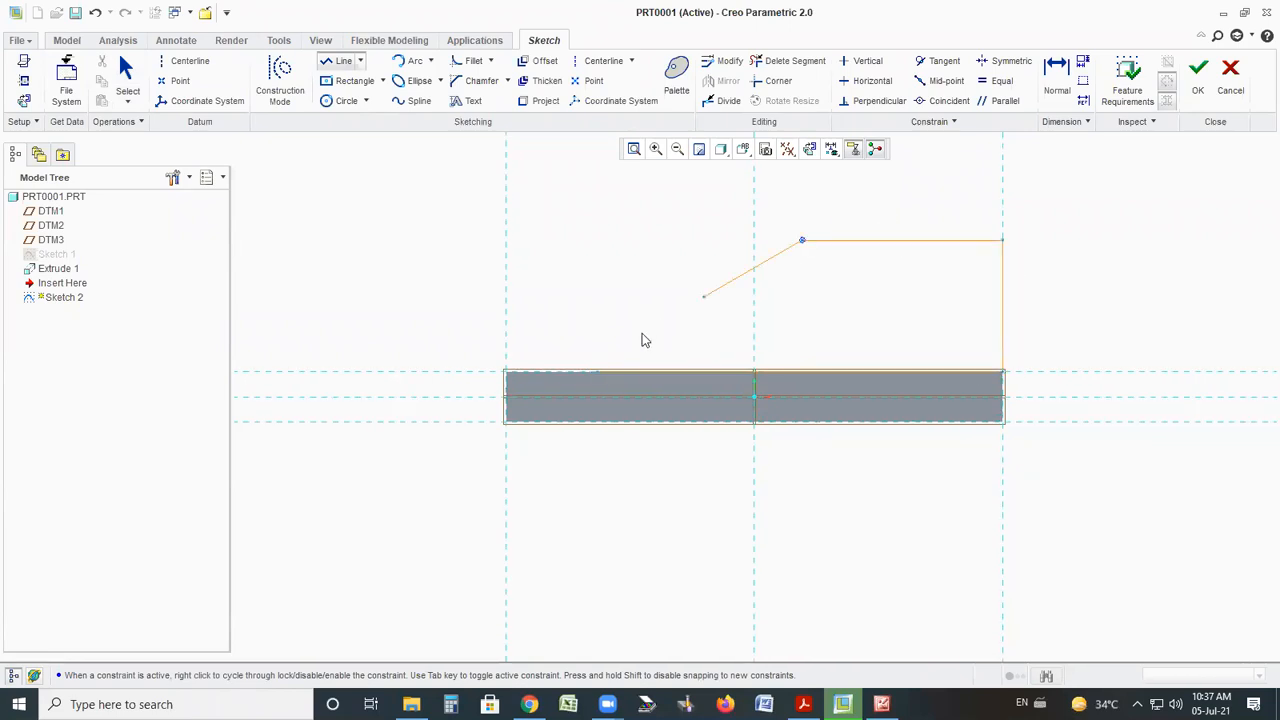
{"action": "left_click", "coordinate": [599, 373]}
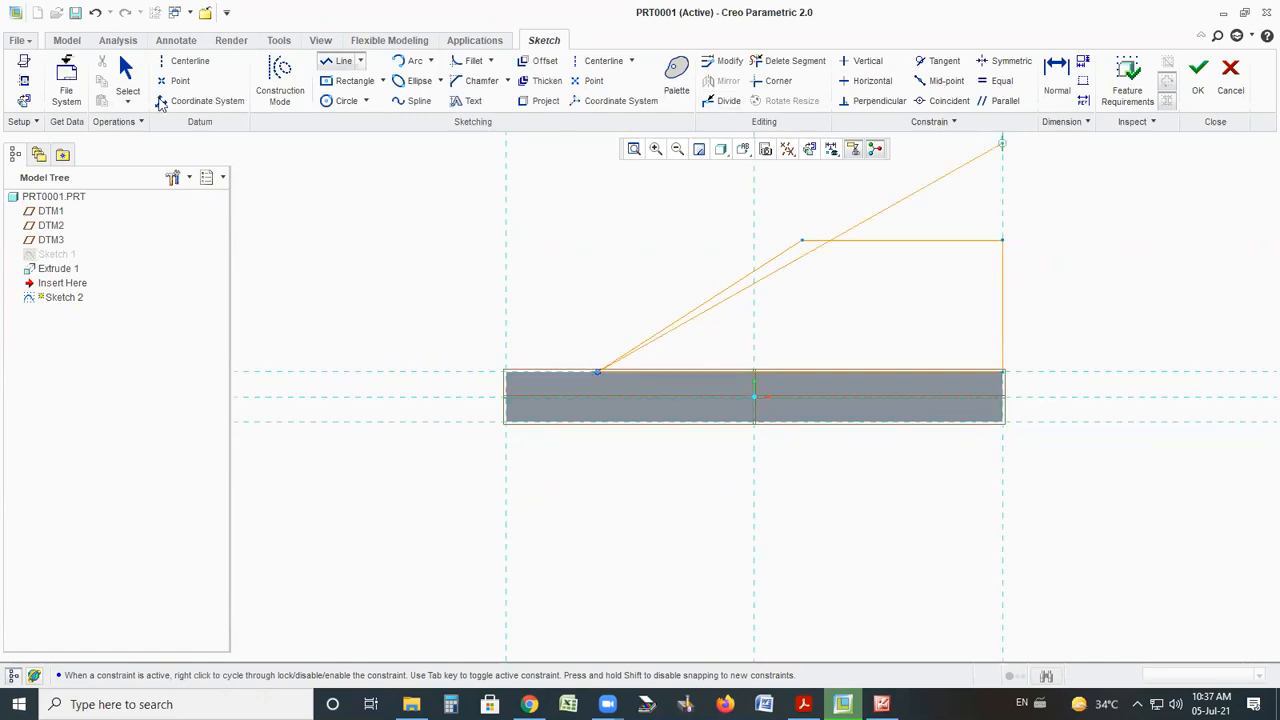
{"action": "left_click", "coordinate": [126, 72]}
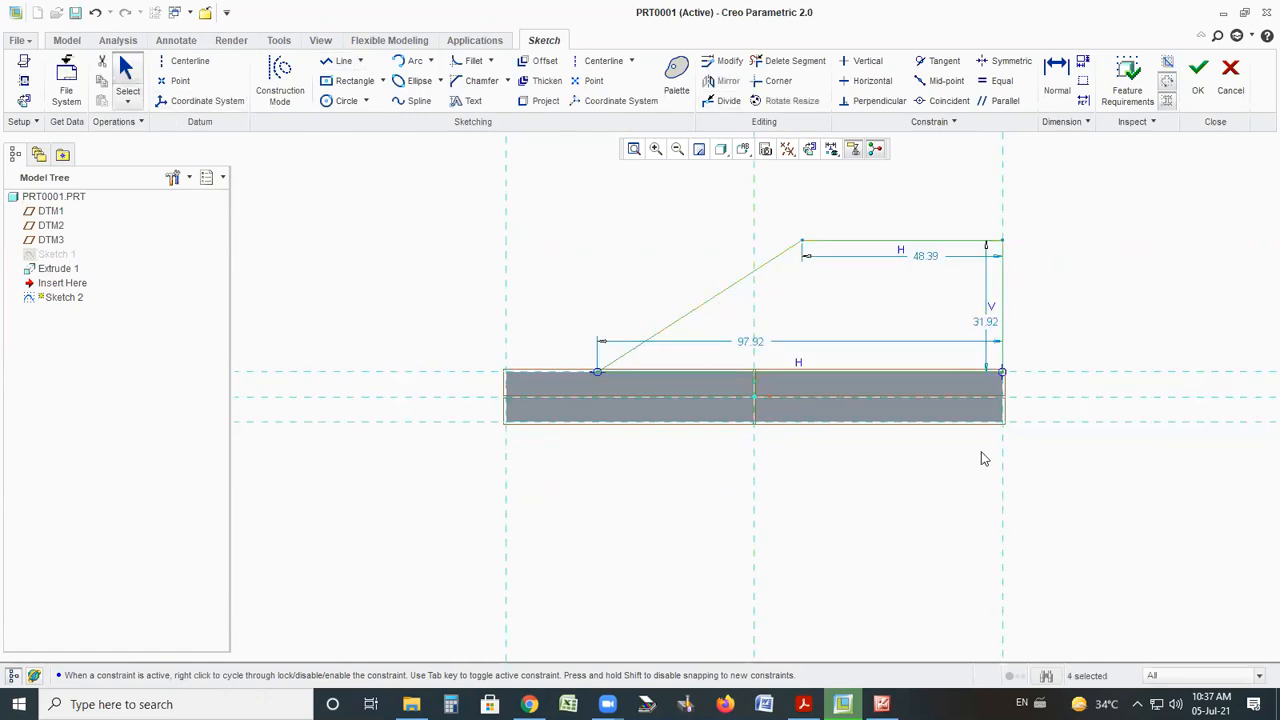
Set the wedge profile's lower edge to 90, its height to 30 and its upper edge to 30
{"action": "left_click", "coordinate": [750, 347]}
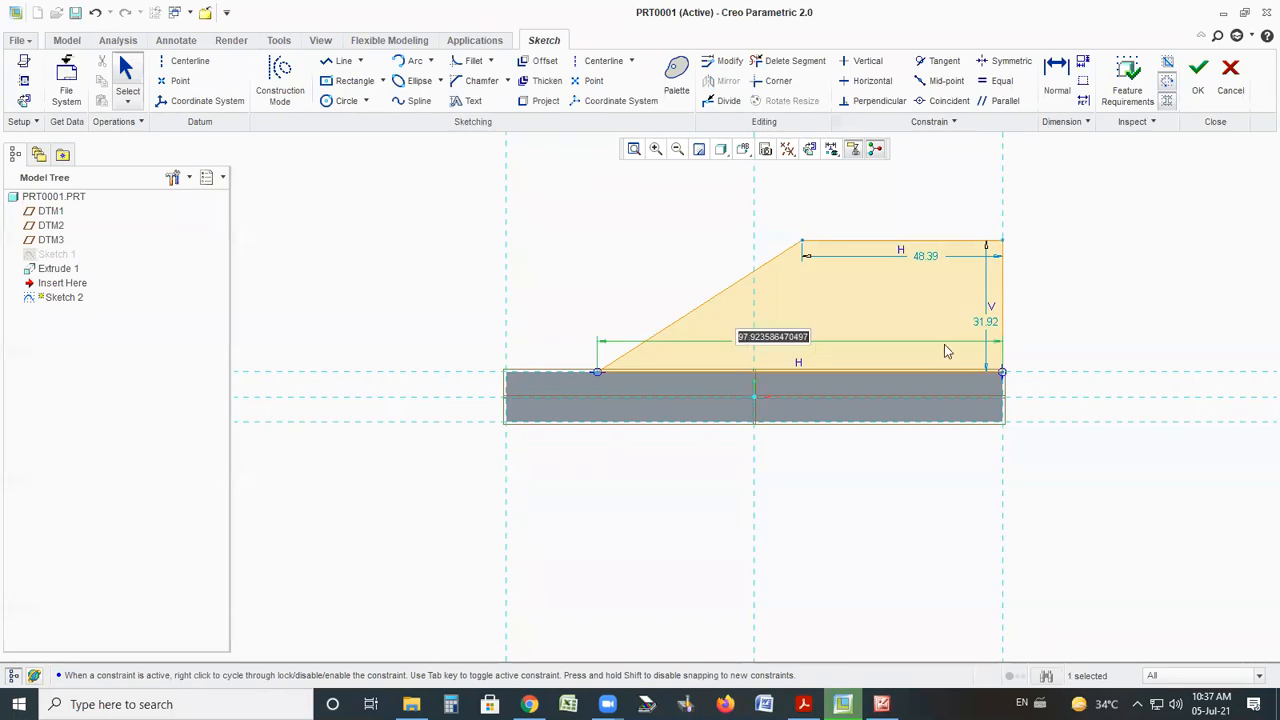
{"action": "type", "text": "98"}
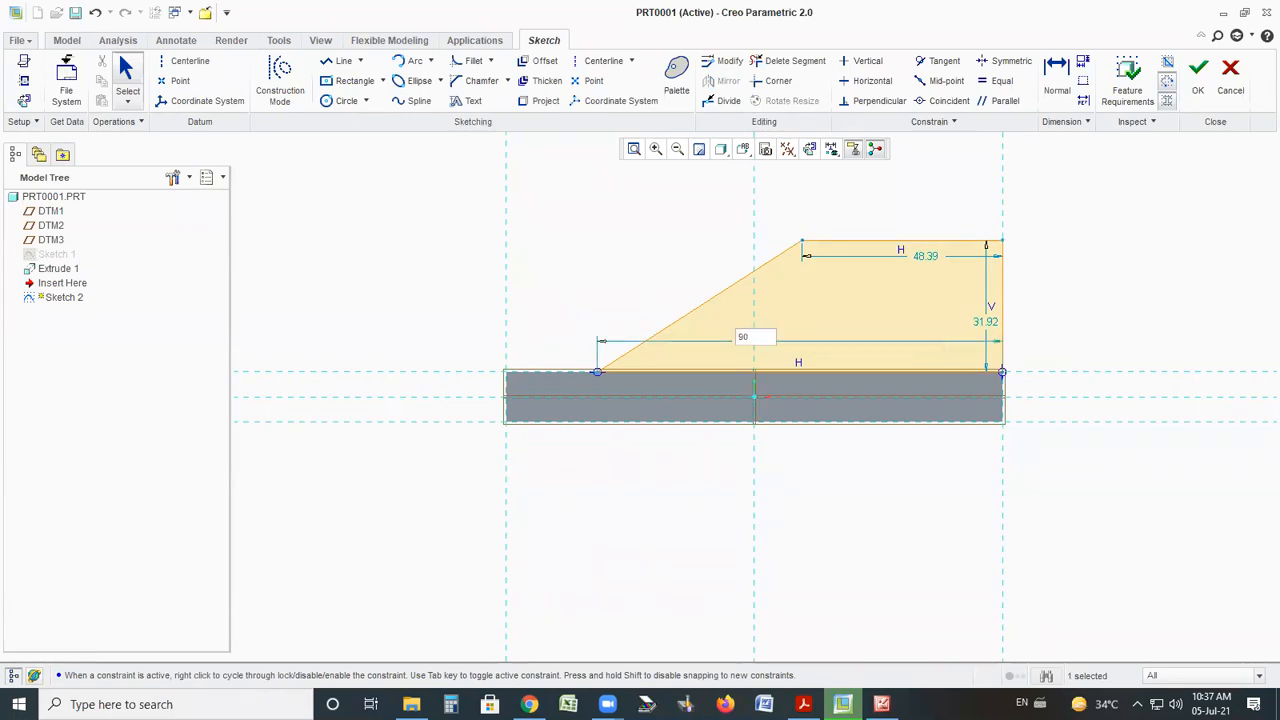
{"action": "key", "text": "Return"}
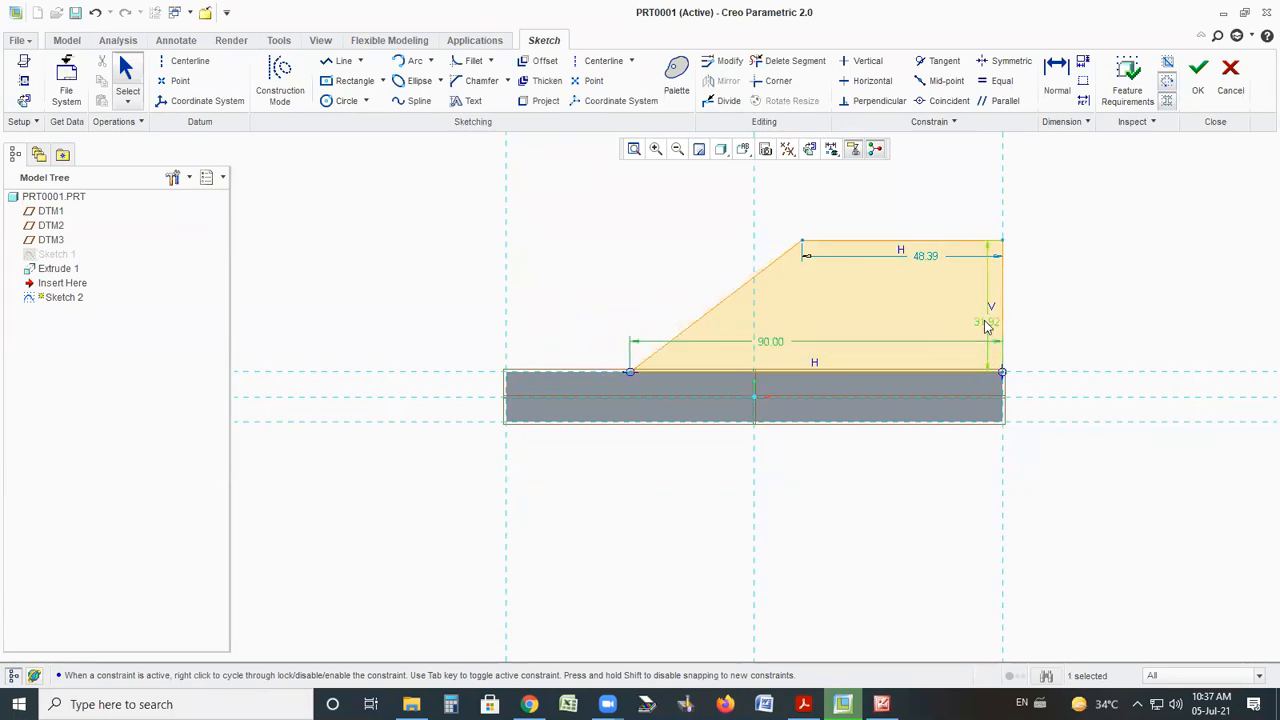
{"action": "double_click", "coordinate": [985, 323]}
{"action": "type", "text": "30"}
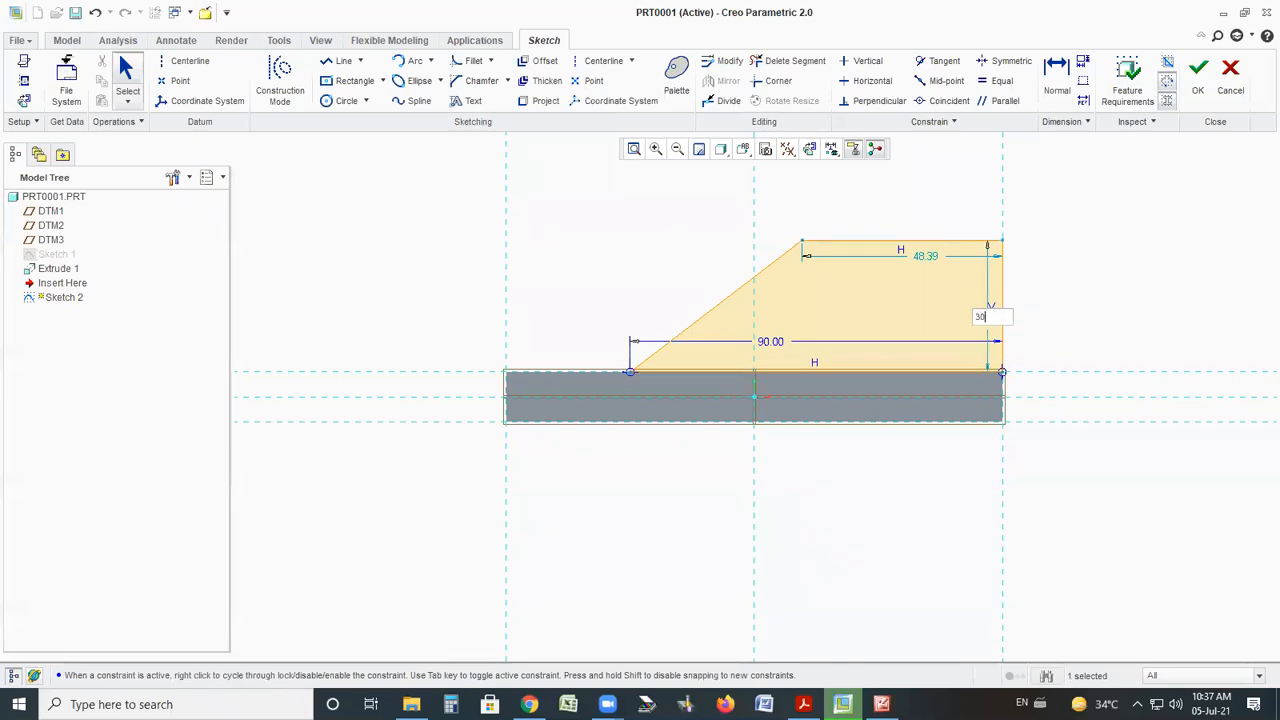
{"action": "key", "text": "Return"}
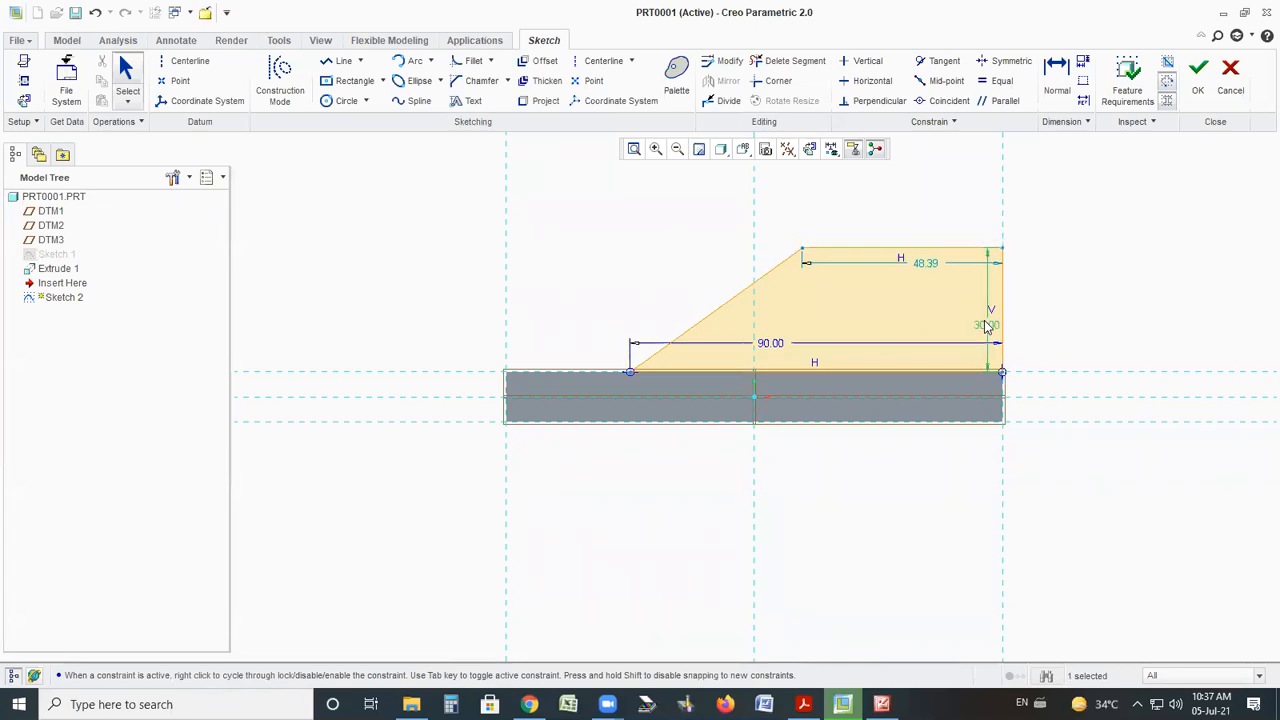
{"action": "double_click", "coordinate": [921, 264]}
{"action": "type", "text": "30"}
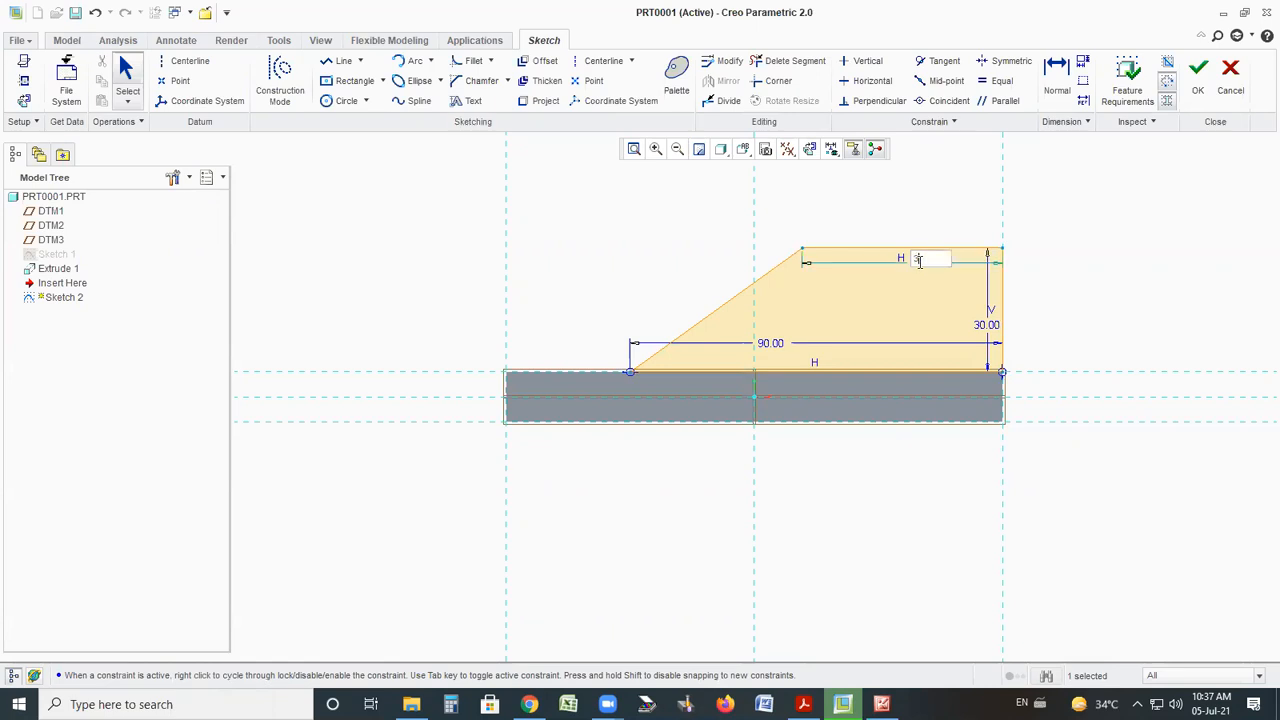
{"action": "key", "text": "Return"}
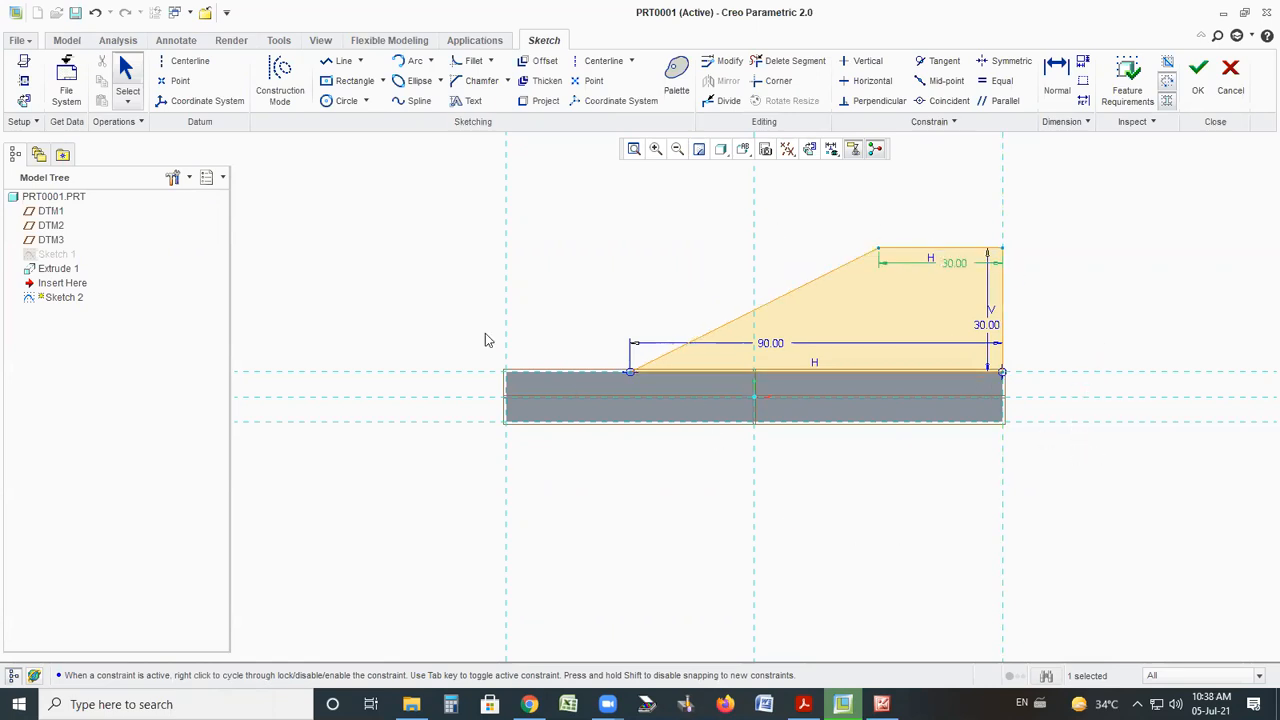
Write a circled note beside the wedge profile with the annotation pen, and undo the writing
{"action": "mouse_move", "coordinate": [174, 273]}
{"action": "left_mouse_down"}
{"action": "mouse_move", "coordinate": [266, 423]}
{"action": "mouse_move", "coordinate": [325, 384]}
{"action": "left_mouse_up"}
{"action": "mouse_move", "coordinate": [330, 295]}
{"action": "left_mouse_down"}
{"action": "mouse_move", "coordinate": [324, 338]}
{"action": "mouse_move", "coordinate": [389, 289]}
{"action": "mouse_move", "coordinate": [477, 334]}
{"action": "mouse_move", "coordinate": [526, 240]}
{"action": "mouse_move", "coordinate": [506, 248]}
{"action": "left_mouse_up"}
{"action": "mouse_move", "coordinate": [270, 119]}
{"action": "left_mouse_down"}
{"action": "mouse_move", "coordinate": [614, 243]}
{"action": "mouse_move", "coordinate": [480, 137]}
{"action": "left_mouse_up"}
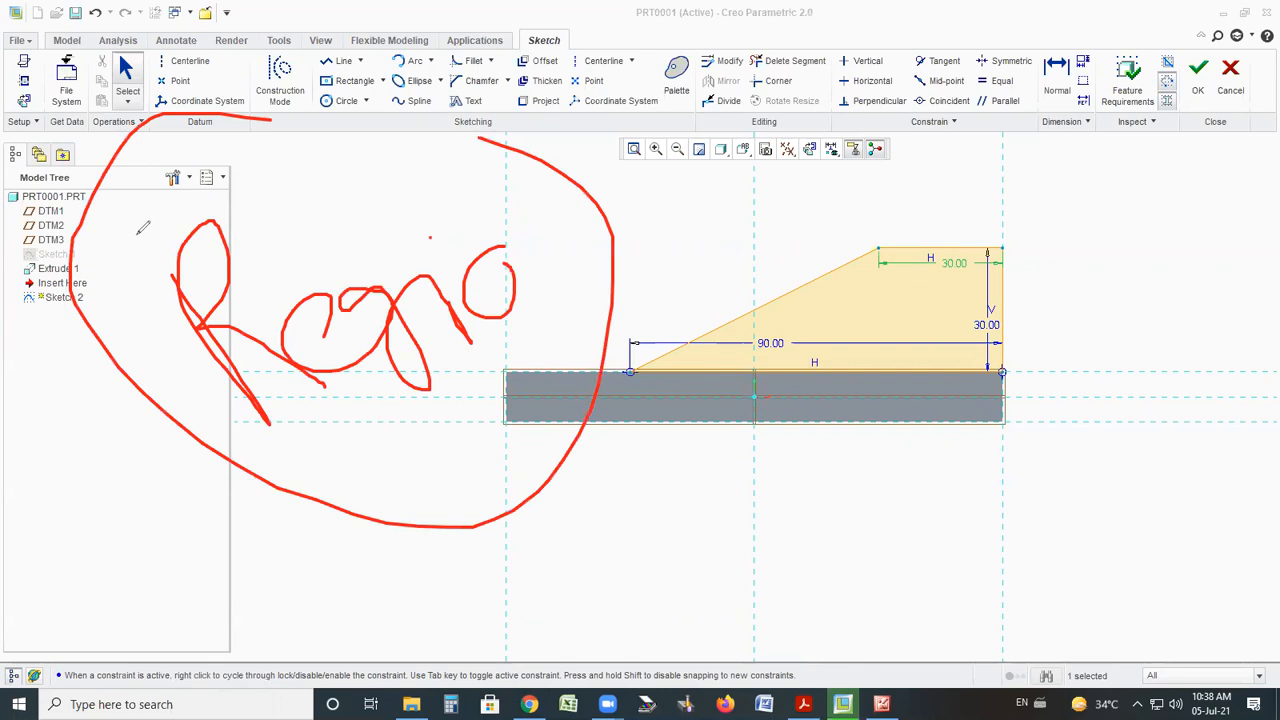
{"action": "key", "text": "ctrl+z"}
{"action": "key", "text": "ctrl+z"}
{"action": "key", "text": "ctrl+z"}
{"action": "key", "text": "ctrl+z"}
{"action": "key", "text": "ctrl+z"}
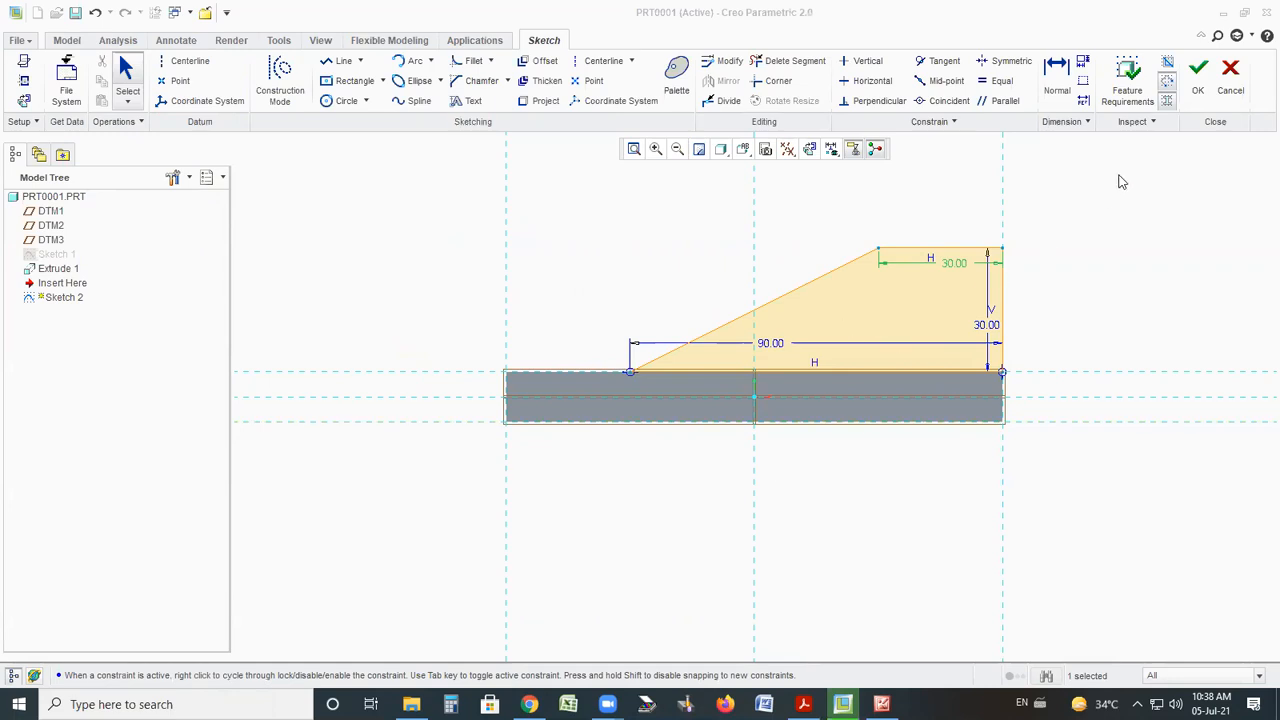
Finish the wedge sketch and show the part in a three-dimensional view
{"action": "left_click", "coordinate": [1203, 78]}
{"action": "mouse_move", "coordinate": [602, 350]}
{"action": "middle_mouse_down"}
{"action": "mouse_move", "coordinate": [686, 420]}
{"action": "mouse_move", "coordinate": [634, 409]}
{"action": "mouse_move", "coordinate": [643, 337]}
{"action": "mouse_move", "coordinate": [623, 371]}
{"action": "mouse_move", "coordinate": [637, 394]}
{"action": "mouse_move", "coordinate": [626, 391]}
{"action": "middle_mouse_up"}
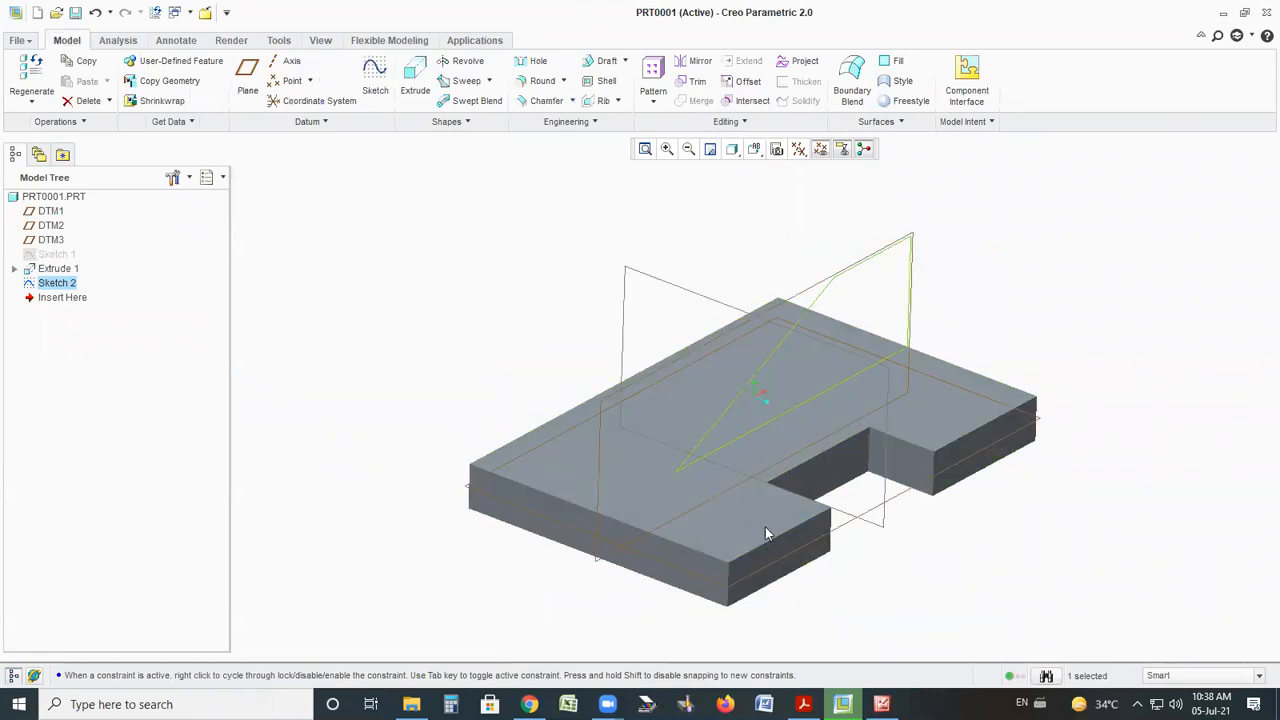
Circle the wedge sketch on the base with the annotation pen and start a note beside it
{"action": "mouse_move", "coordinate": [924, 192]}
{"action": "left_mouse_down"}
{"action": "mouse_move", "coordinate": [640, 450]}
{"action": "mouse_move", "coordinate": [963, 320]}
{"action": "mouse_move", "coordinate": [865, 181]}
{"action": "left_mouse_up"}
{"action": "left_click_drag", "start_coordinate": [548, 266], "coordinate": [583, 335]}
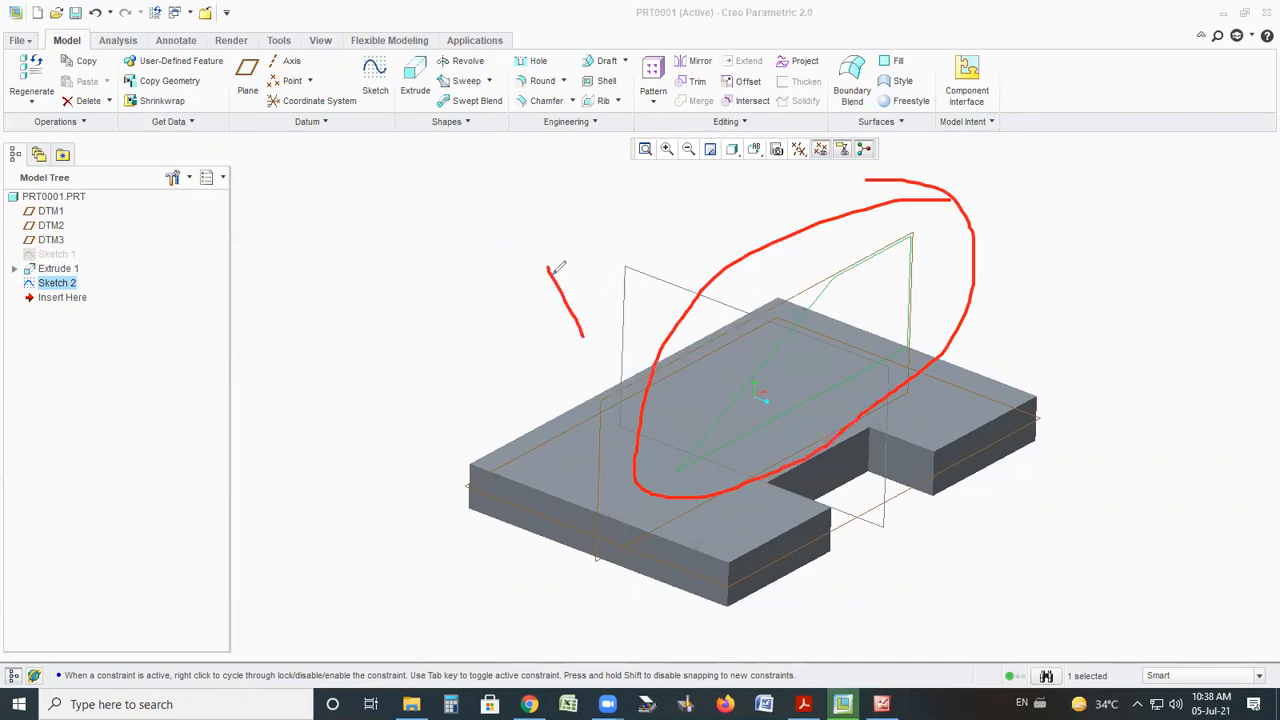
{"action": "left_click_drag", "start_coordinate": [549, 264], "coordinate": [588, 230]}
{"action": "left_click_drag", "start_coordinate": [567, 292], "coordinate": [605, 265]}
{"action": "mouse_move", "coordinate": [582, 331]}
{"action": "left_mouse_down"}
{"action": "mouse_move", "coordinate": [686, 277]}
{"action": "mouse_move", "coordinate": [657, 298]}
{"action": "left_mouse_up"}
{"action": "left_click_drag", "start_coordinate": [691, 213], "coordinate": [718, 245]}
{"action": "left_click", "coordinate": [722, 205]}
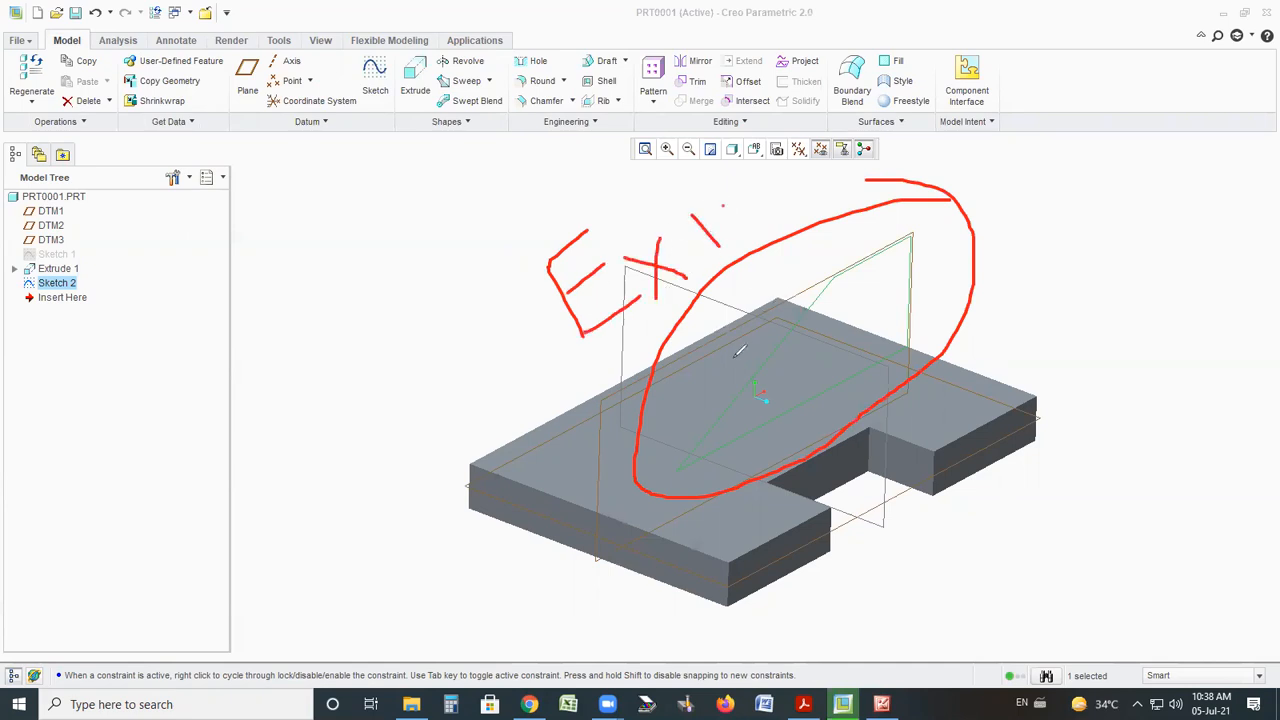
{"action": "key", "text": "ctrl+z"}
{"action": "key", "text": "ctrl+z"}
{"action": "key", "text": "ctrl+z"}
{"action": "key", "text": "ctrl+z"}
{"action": "key", "text": "ctrl+z"}
{"action": "key", "text": "ctrl+z"}
{"action": "key", "text": "ctrl+z"}
{"action": "key", "text": "ctrl+z"}
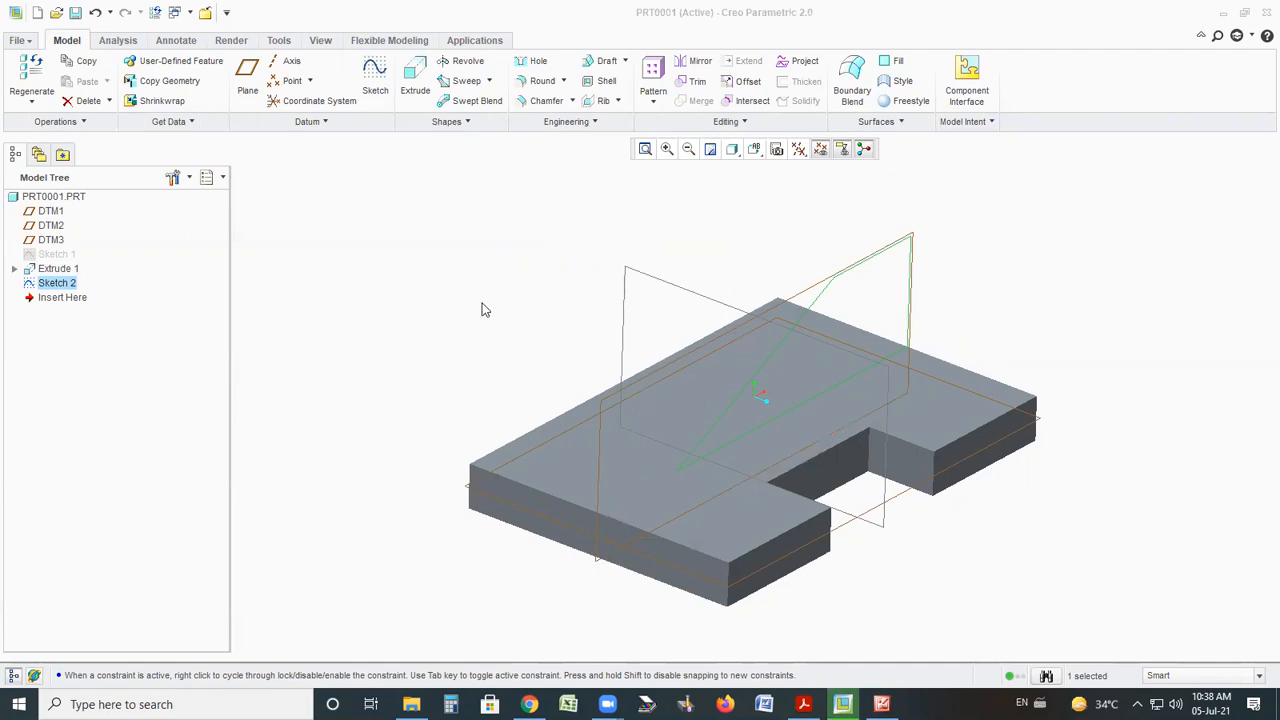
Extrude the four-sided ramp profile of Sketch 2 by 40 across the base, away from the notched side
{"action": "left_click", "coordinate": [820, 300]}
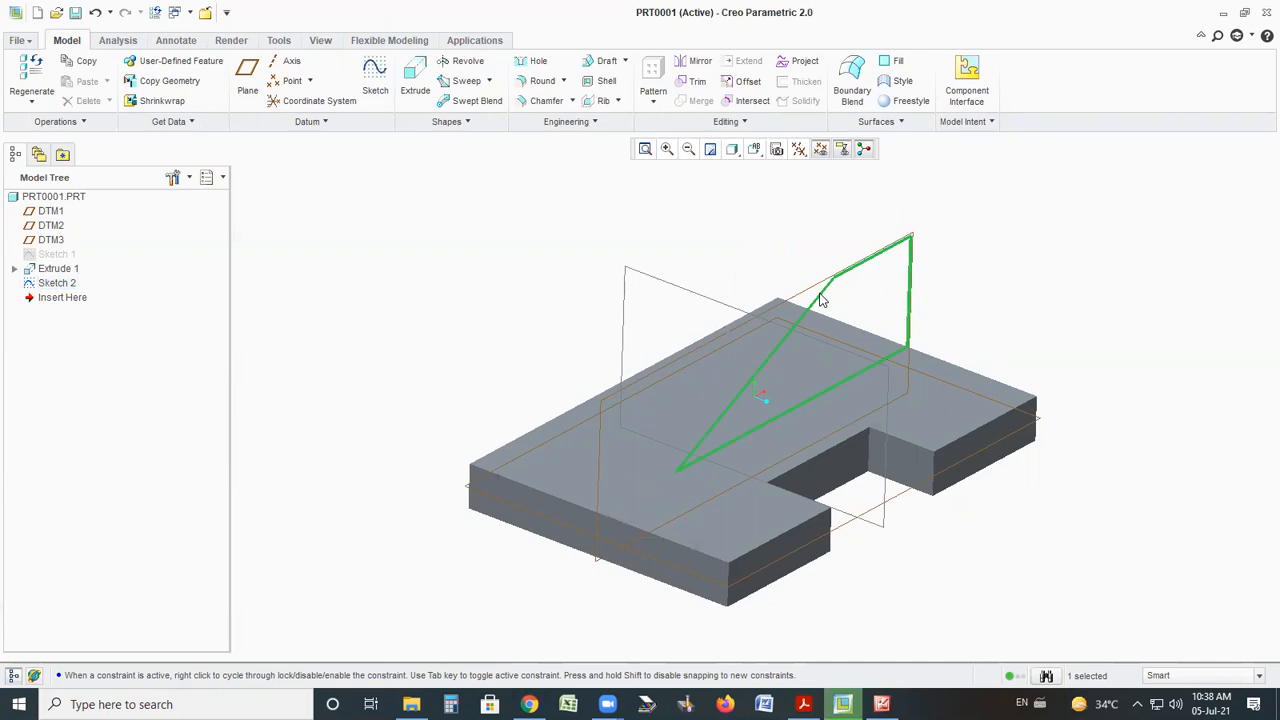
{"action": "left_click", "coordinate": [424, 91]}
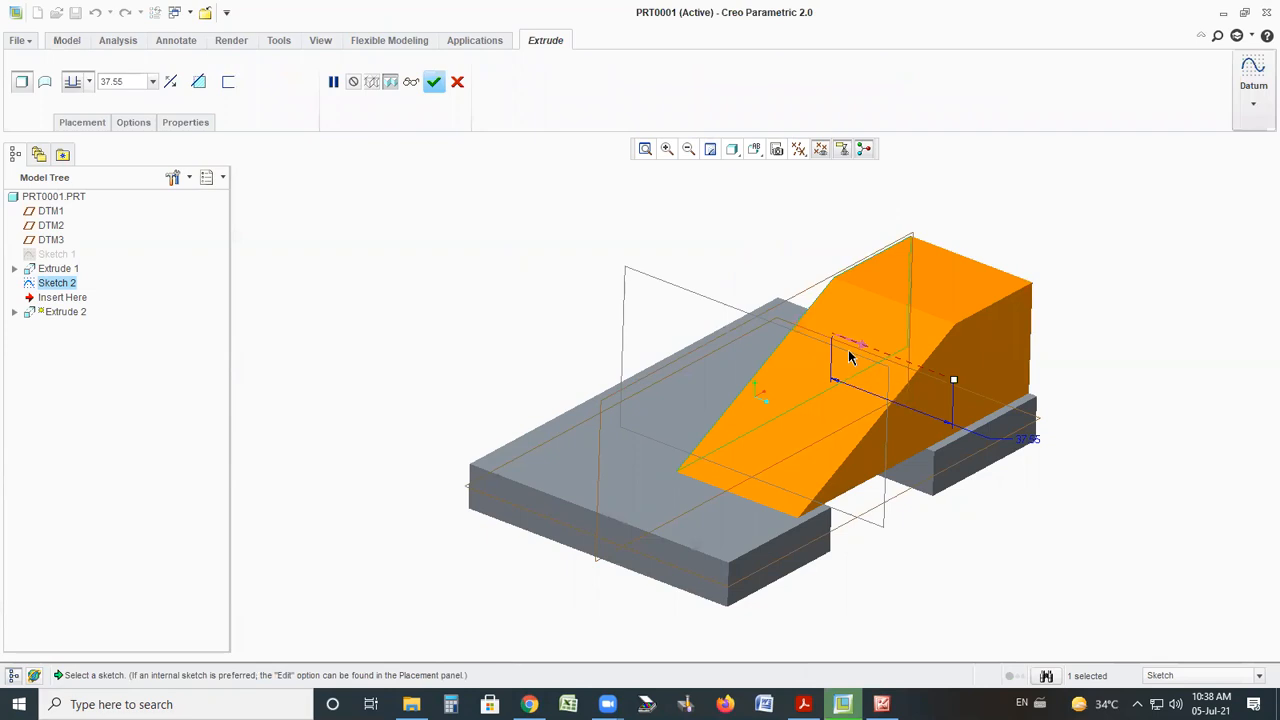
{"action": "left_click", "coordinate": [171, 82]}
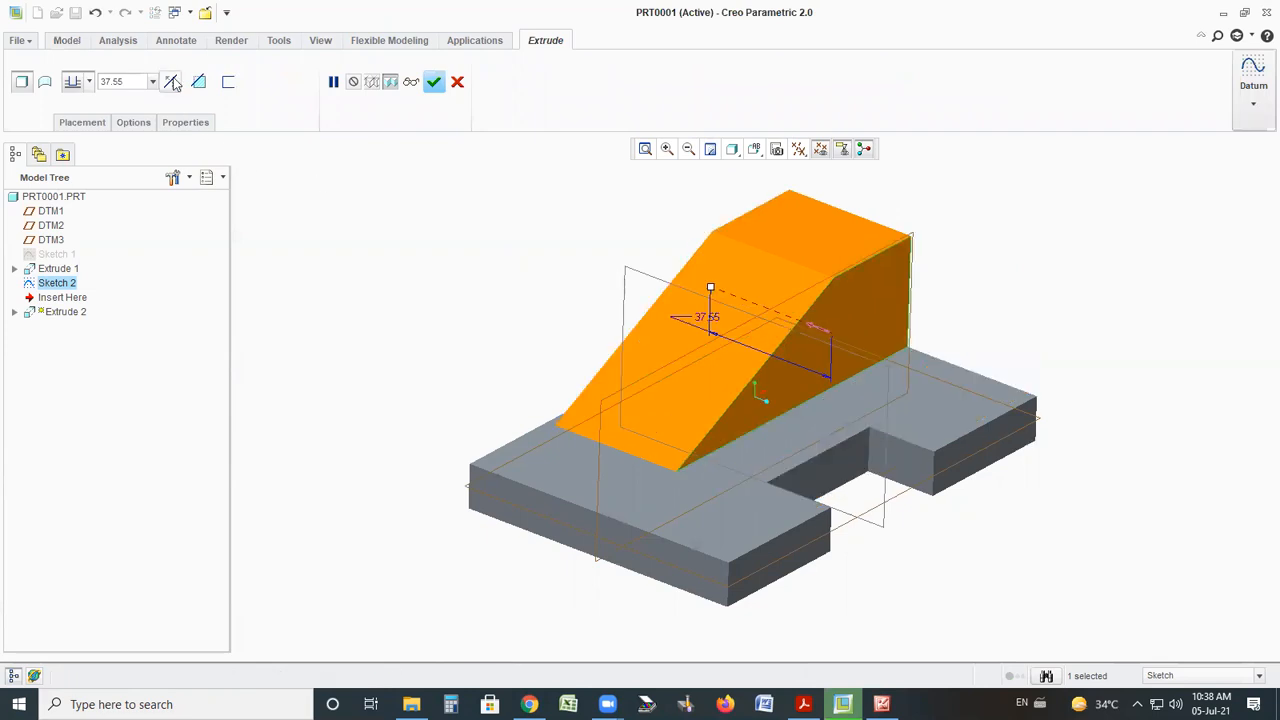
{"action": "left_click", "coordinate": [171, 82]}
{"action": "left_click", "coordinate": [171, 82]}
{"action": "double_click", "coordinate": [119, 80]}
{"action": "type", "text": "40"}
{"action": "key", "text": "Return"}
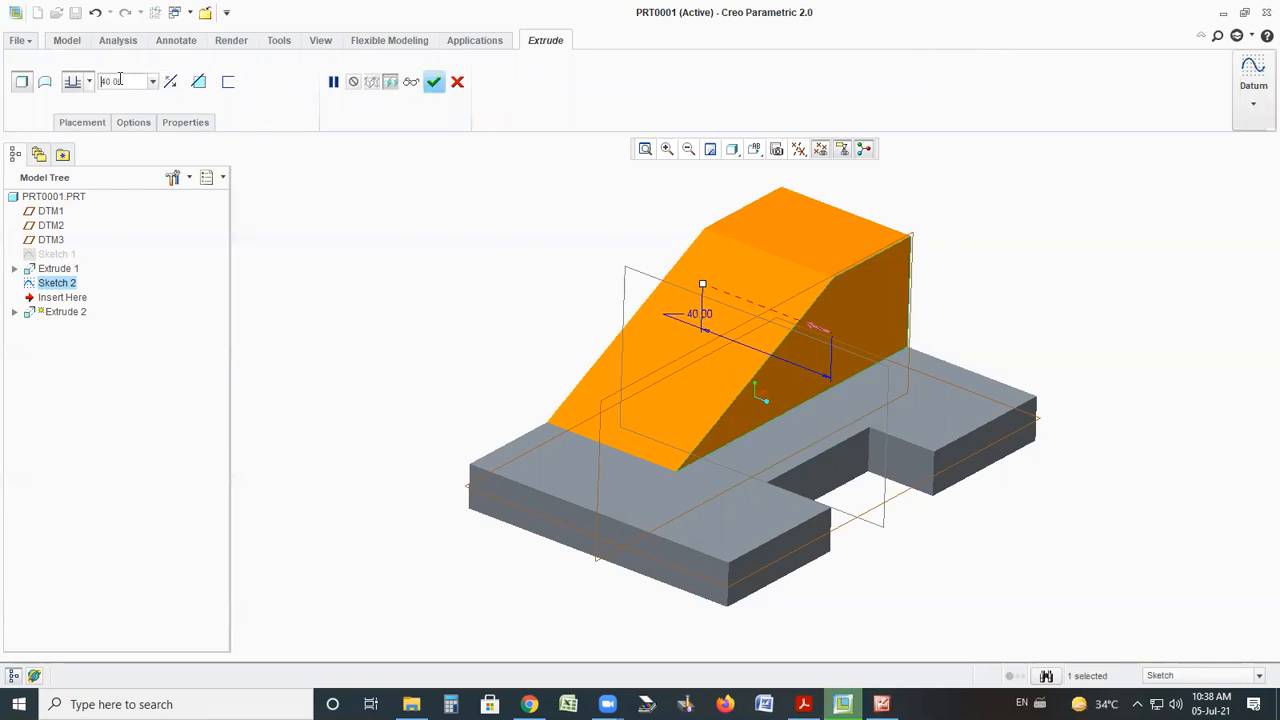
{"action": "left_click", "coordinate": [434, 83]}
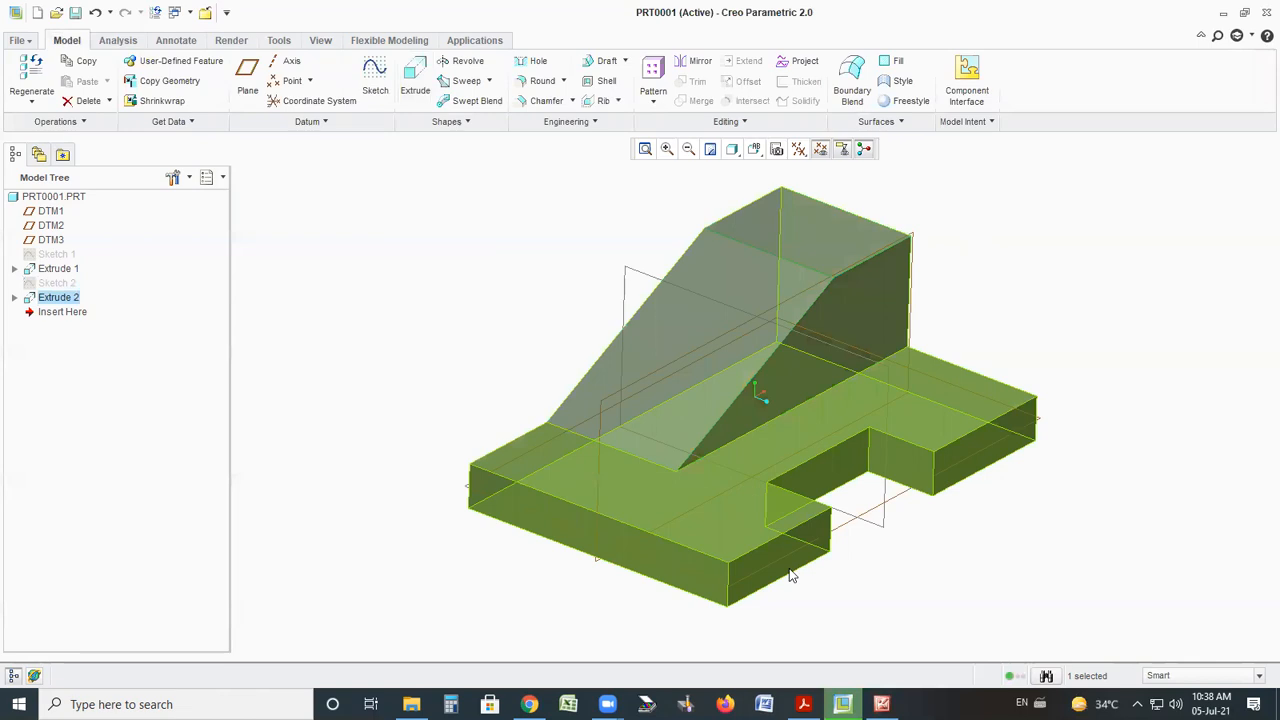
{"action": "mouse_move", "coordinate": [925, 188]}
{"action": "left_mouse_down"}
{"action": "mouse_move", "coordinate": [805, 192]}
{"action": "mouse_move", "coordinate": [651, 628]}
{"action": "mouse_move", "coordinate": [718, 271]}
{"action": "left_mouse_up"}
{"action": "key", "text": "ctrl+z"}
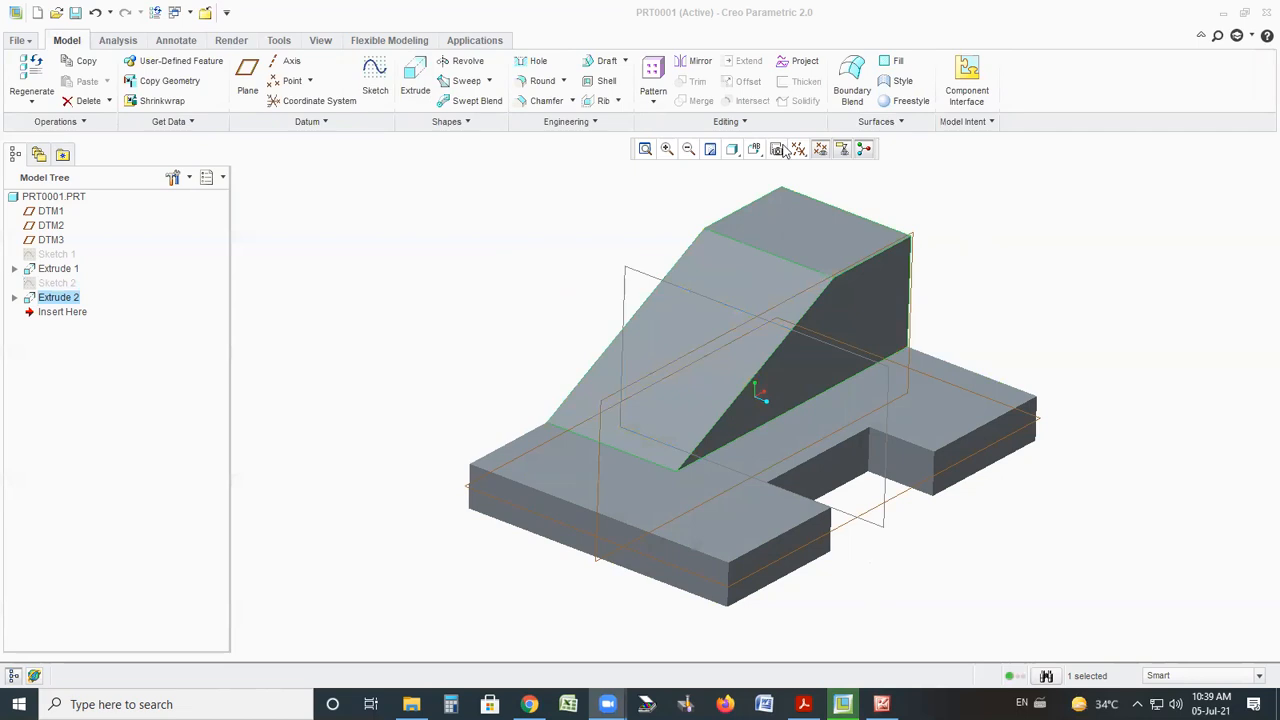
{"action": "mouse_move", "coordinate": [905, 343]}
{"action": "middle_mouse_down"}
{"action": "mouse_move", "coordinate": [806, 449]}
{"action": "mouse_move", "coordinate": [763, 360]}
{"action": "mouse_move", "coordinate": [863, 266]}
{"action": "mouse_move", "coordinate": [771, 192]}
{"action": "mouse_move", "coordinate": [751, 206]}
{"action": "mouse_move", "coordinate": [769, 186]}
{"action": "mouse_move", "coordinate": [742, 169]}
{"action": "mouse_move", "coordinate": [766, 163]}
{"action": "mouse_move", "coordinate": [741, 202]}
{"action": "mouse_move", "coordinate": [767, 165]}
{"action": "mouse_move", "coordinate": [760, 217]}
{"action": "mouse_move", "coordinate": [749, 177]}
{"action": "mouse_move", "coordinate": [786, 163]}
{"action": "mouse_move", "coordinate": [816, 199]}
{"action": "mouse_move", "coordinate": [764, 166]}
{"action": "mouse_move", "coordinate": [775, 195]}
{"action": "mouse_move", "coordinate": [755, 181]}
{"action": "mouse_move", "coordinate": [788, 186]}
{"action": "mouse_move", "coordinate": [791, 201]}
{"action": "middle_mouse_up"}
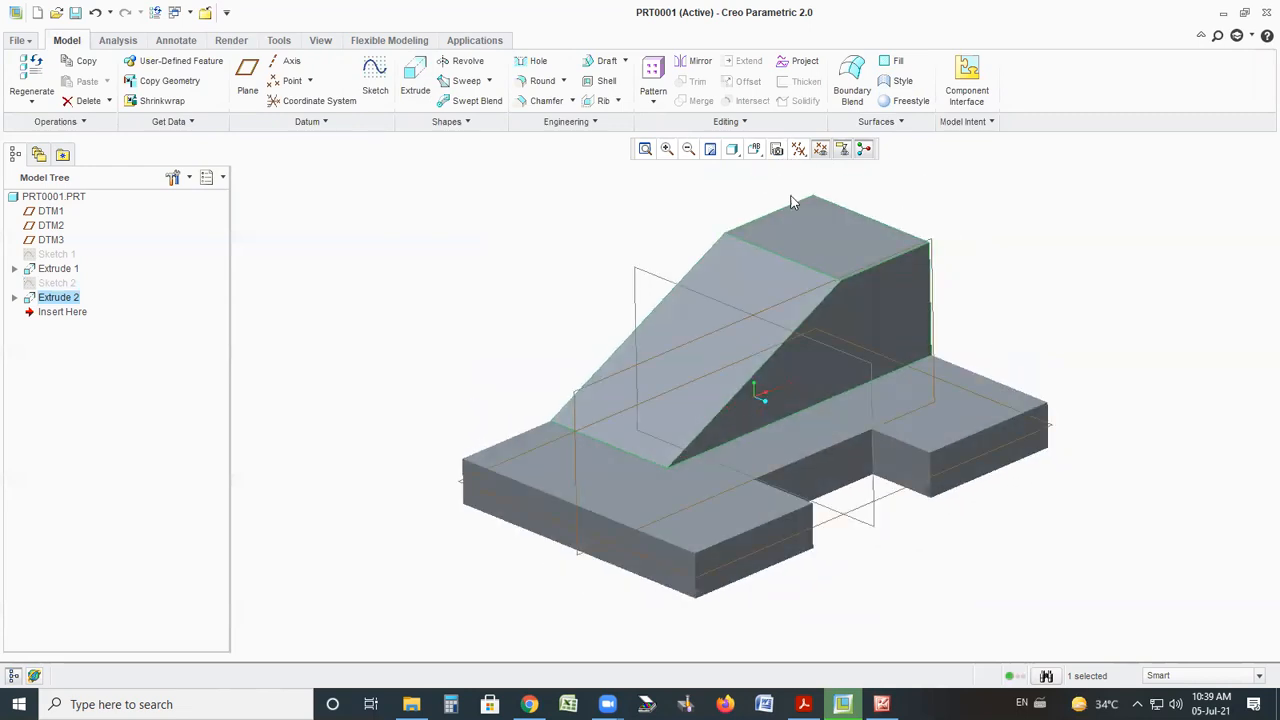
{"action": "left_click", "coordinate": [902, 121]}
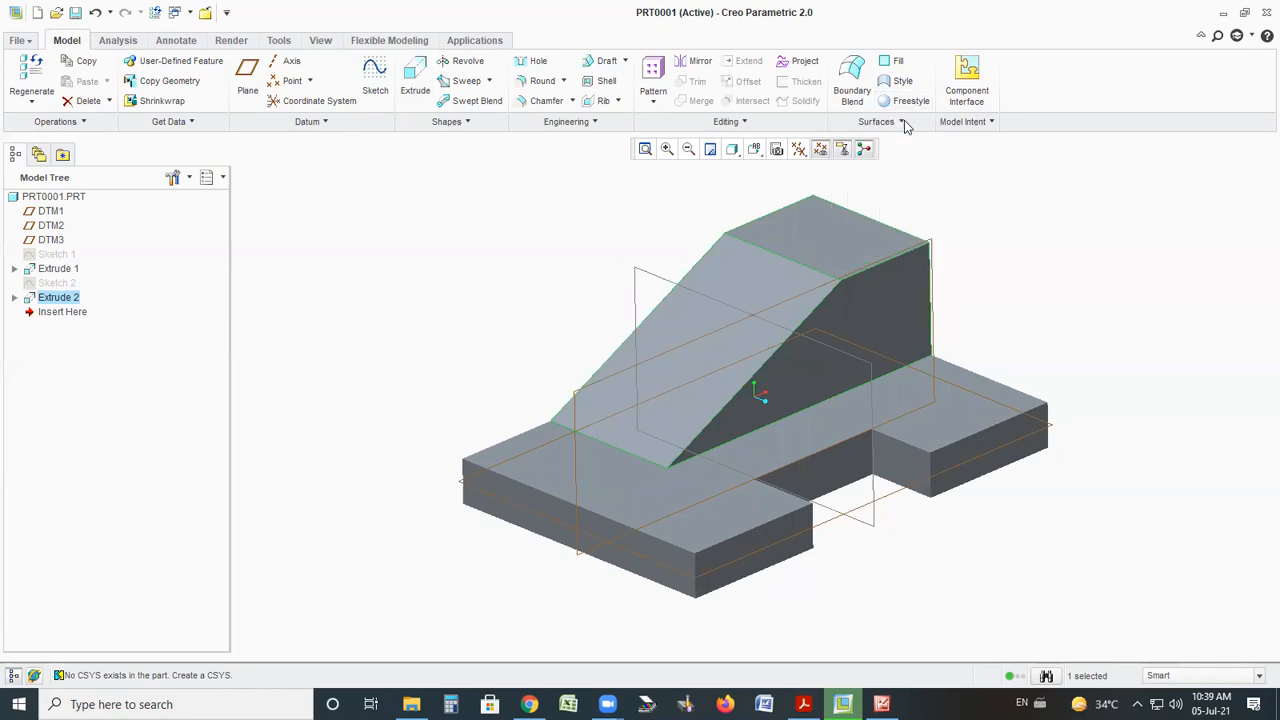
{"action": "left_click", "coordinate": [117, 44]}
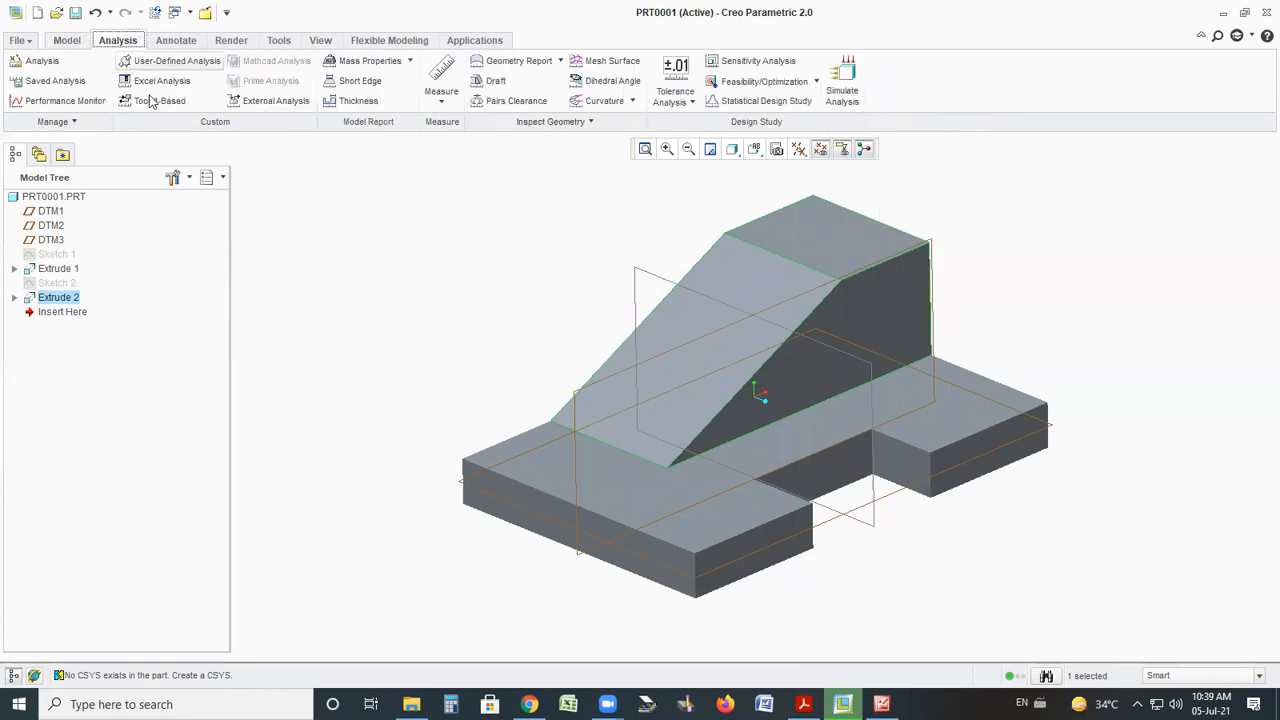
{"action": "left_click", "coordinate": [176, 41]}
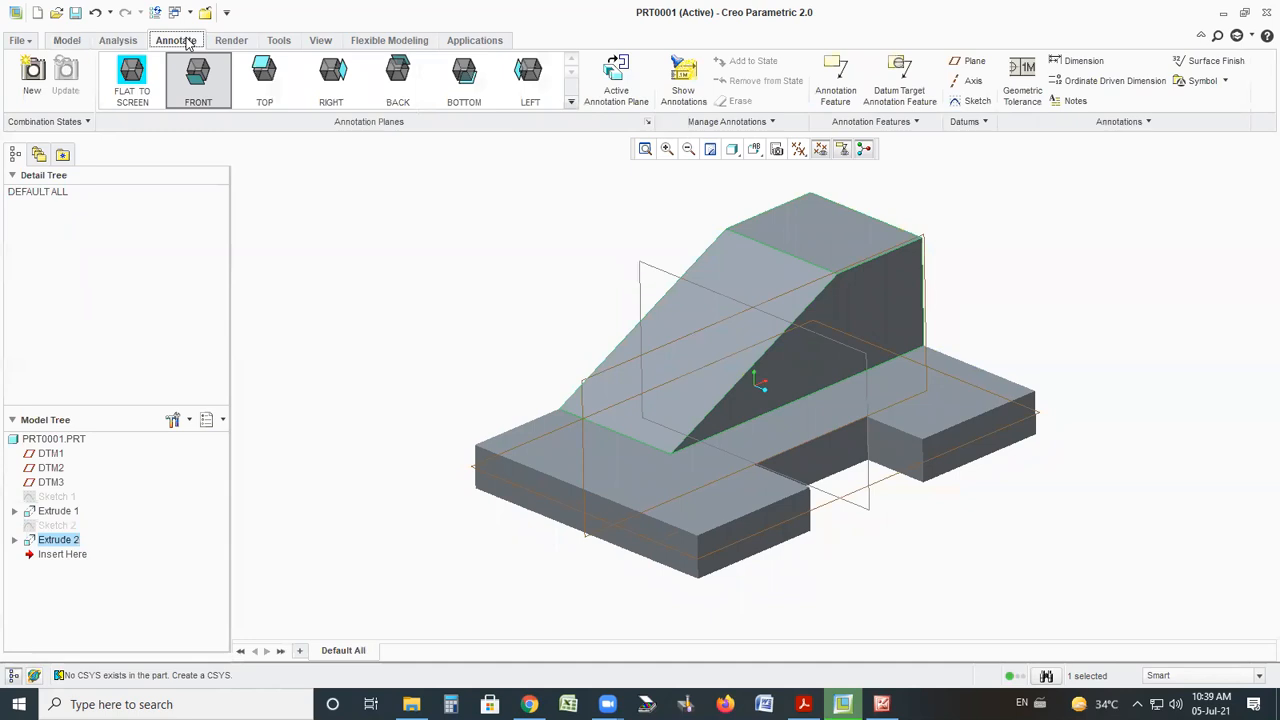
{"action": "left_click", "coordinate": [231, 44]}
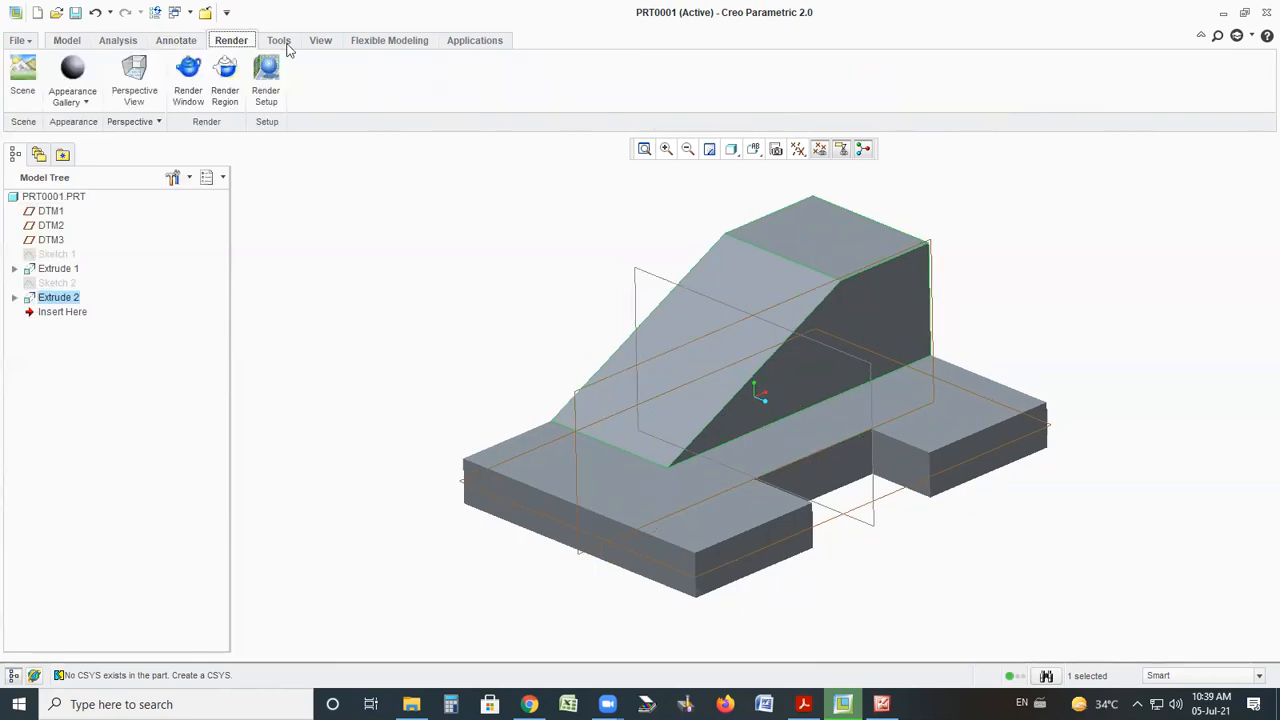
{"action": "left_click", "coordinate": [279, 44]}
{"action": "left_click", "coordinate": [320, 41]}
{"action": "left_click", "coordinate": [231, 41]}
{"action": "left_click", "coordinate": [291, 44]}
Apply the green appearance from My Appearances to the whole part
{"action": "left_click", "coordinate": [320, 41]}
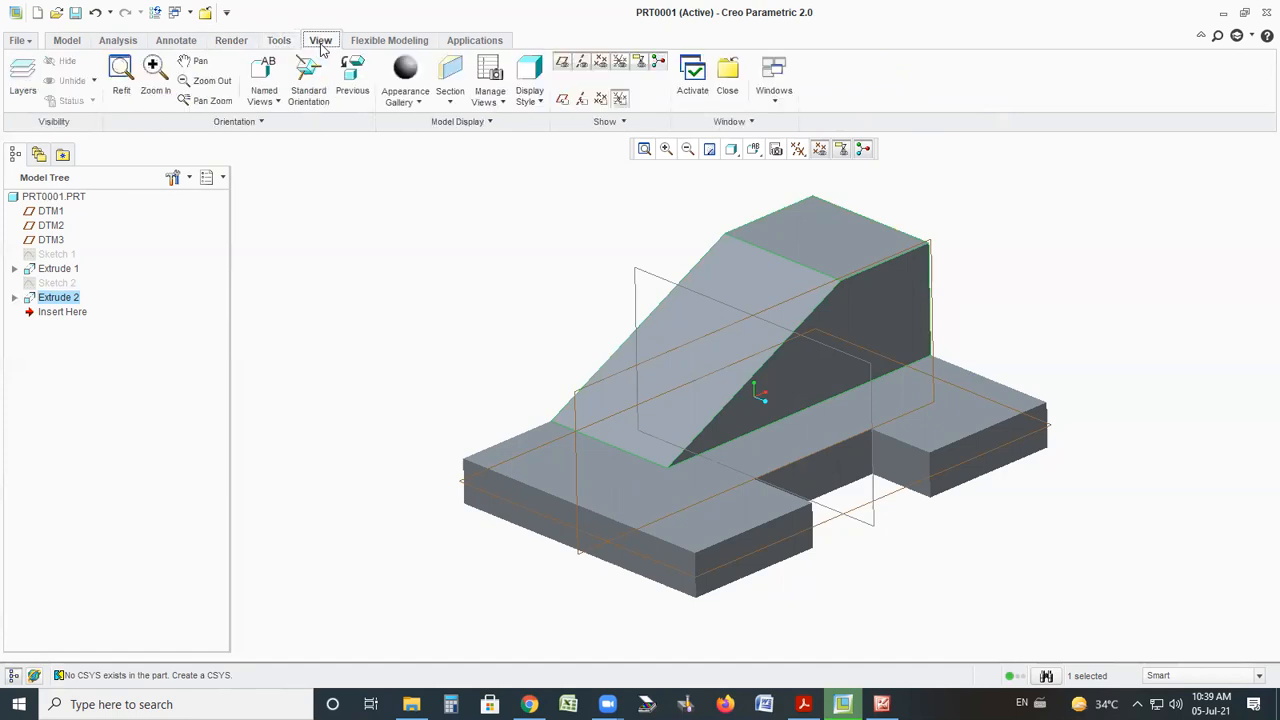
{"action": "left_click", "coordinate": [416, 98]}
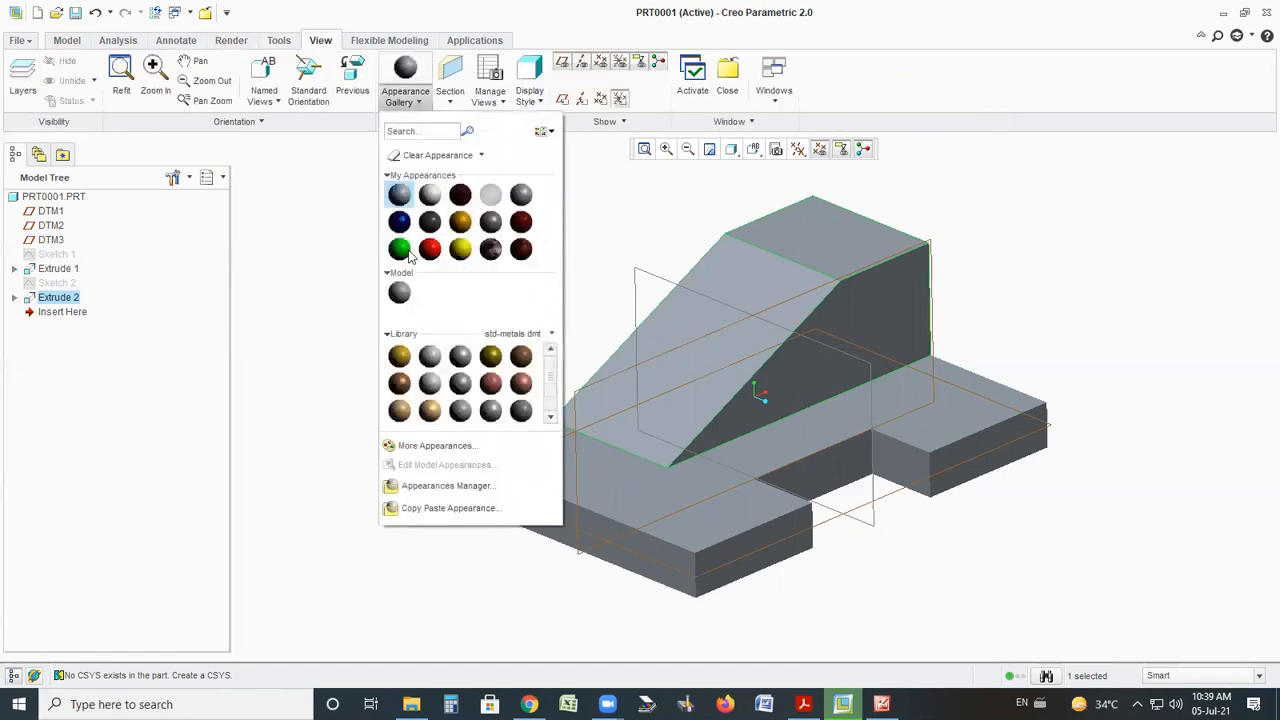
{"action": "left_click", "coordinate": [400, 249]}
{"action": "left_click", "coordinate": [420, 98]}
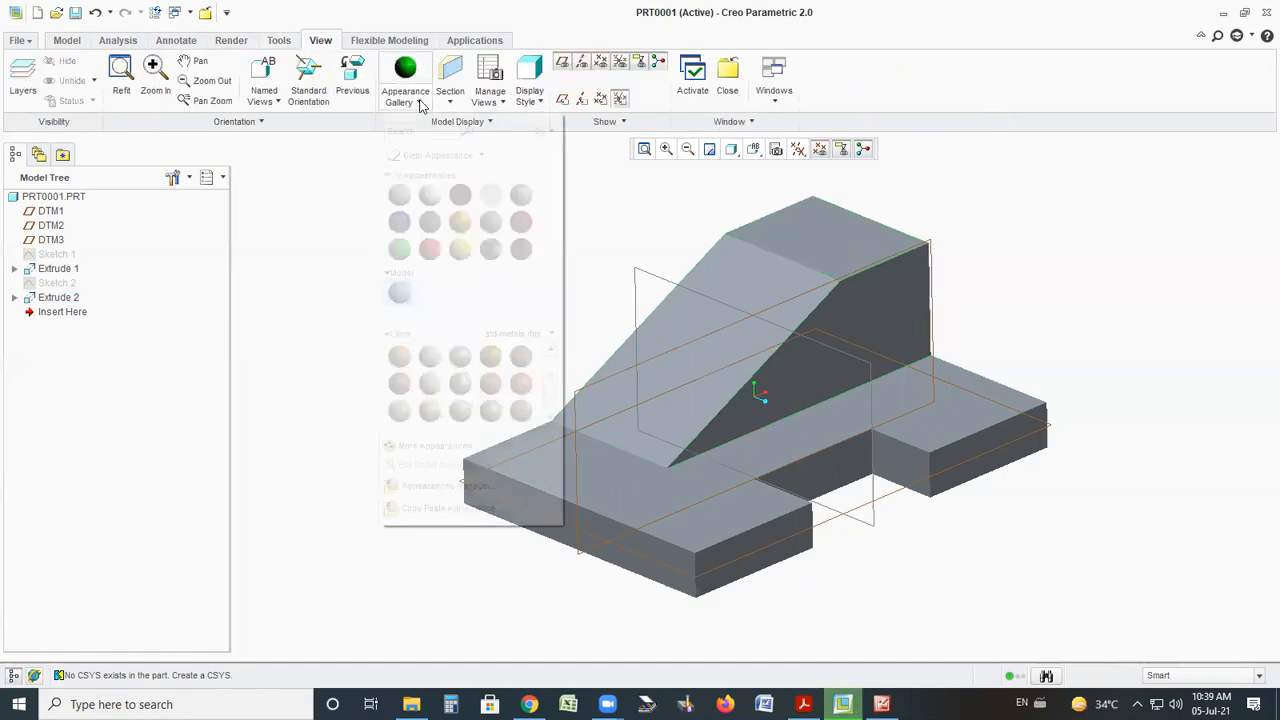
{"action": "left_click", "coordinate": [399, 249]}
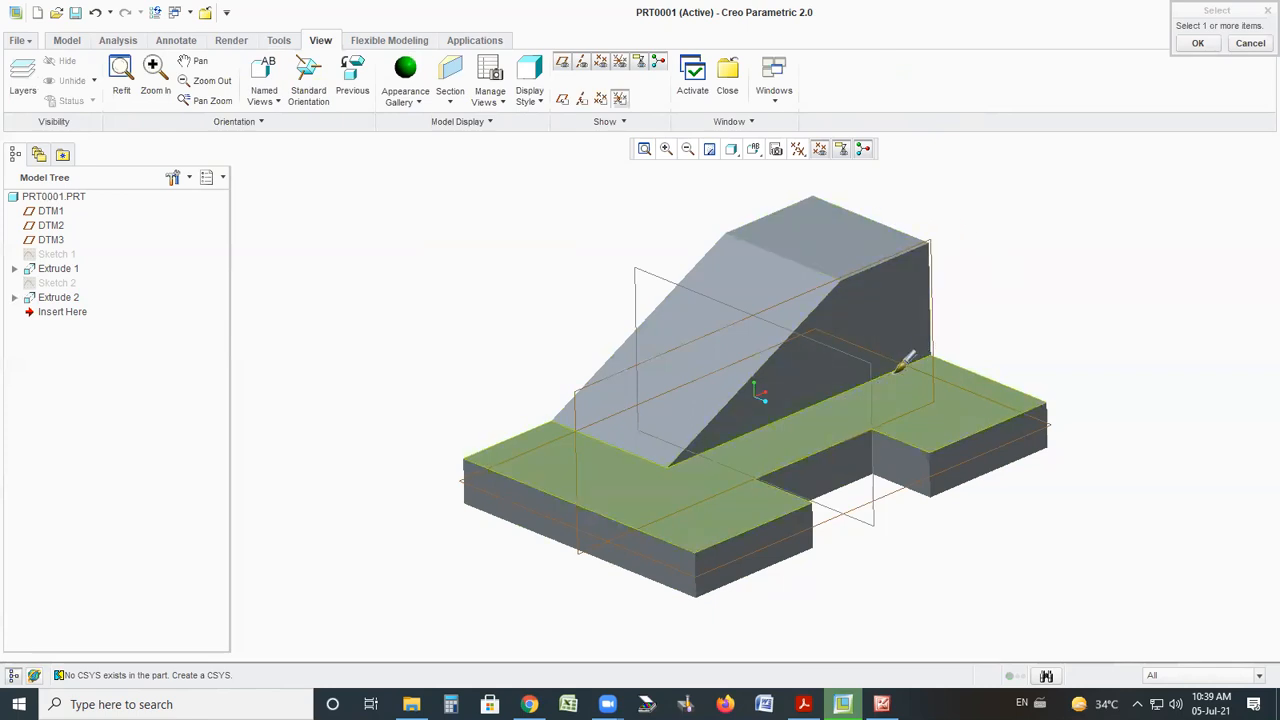
{"action": "left_click", "coordinate": [588, 386]}
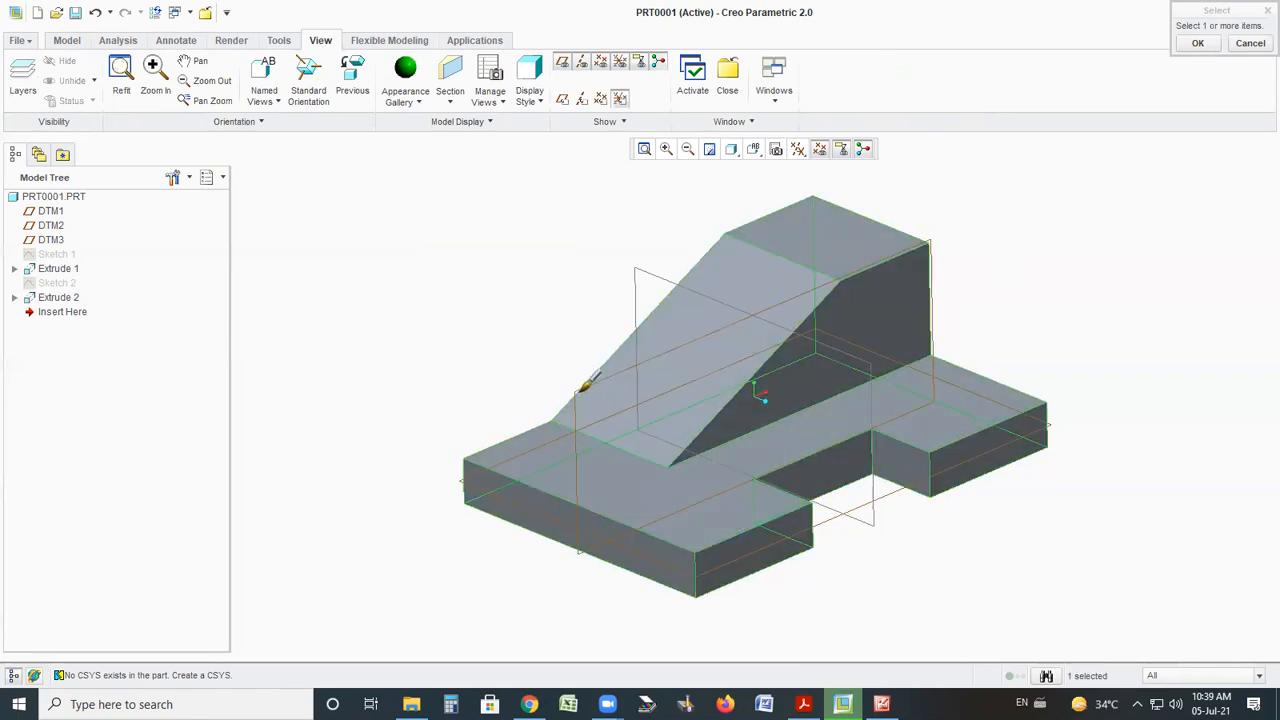
{"action": "left_click", "coordinate": [1198, 43]}
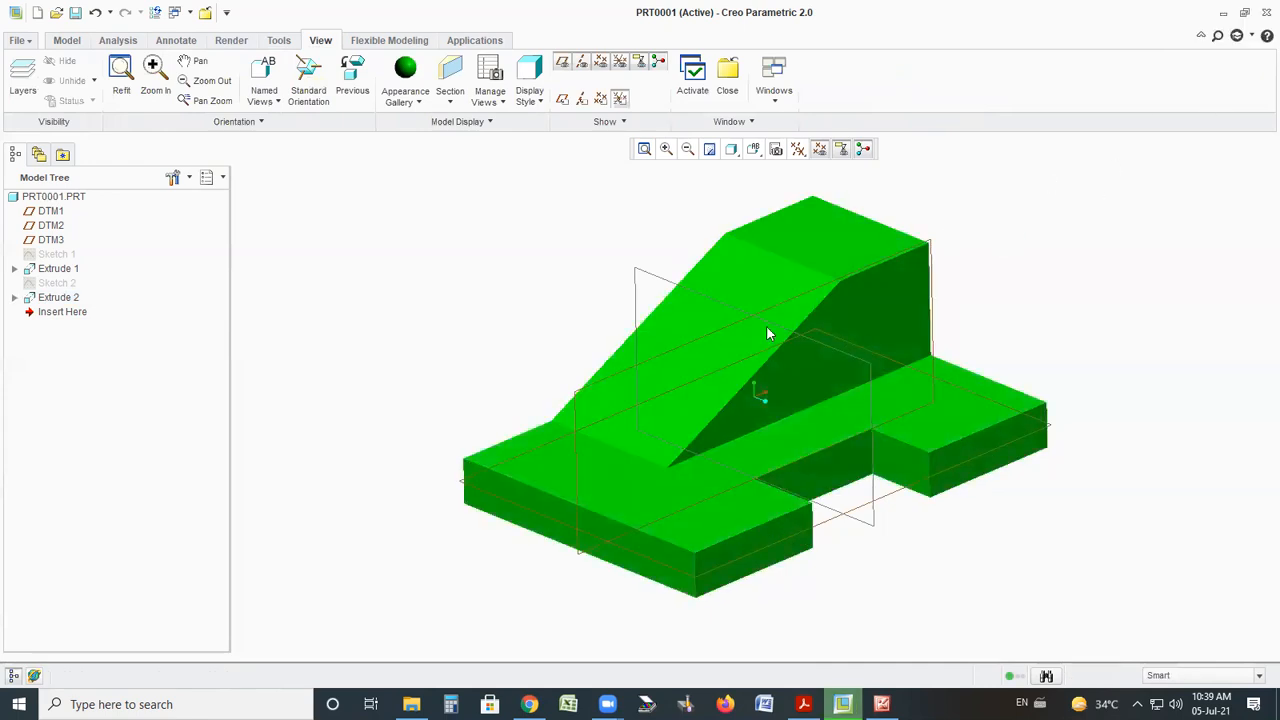
{"action": "middle_click_drag", "start_coordinate": [758, 402], "coordinate": [830, 455]}
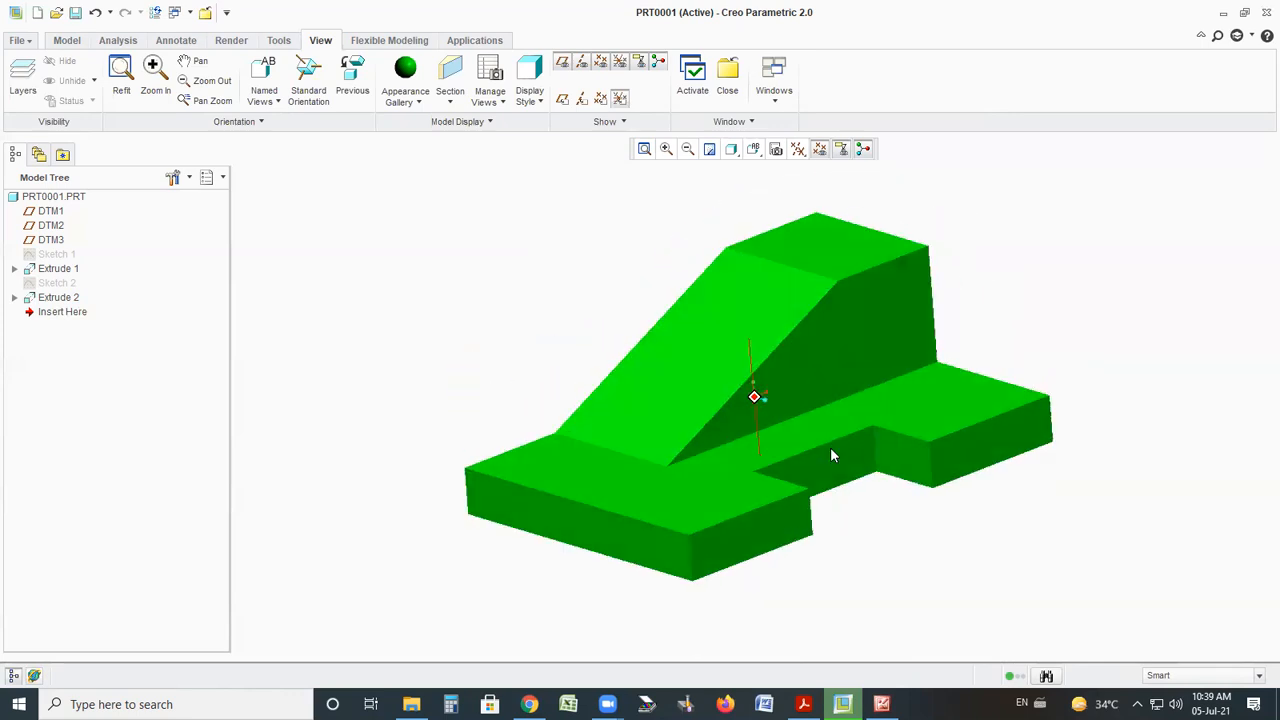
{"action": "left_click", "coordinate": [155, 80]}
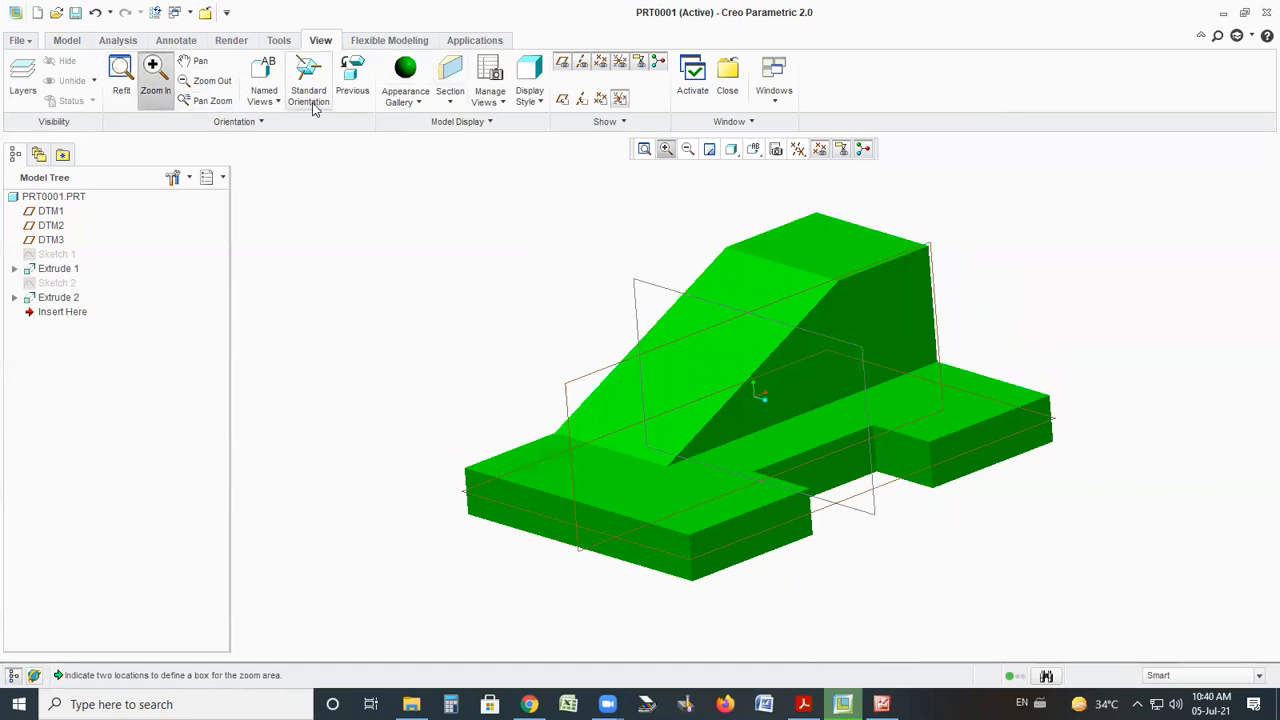
{"action": "left_click", "coordinate": [278, 40]}
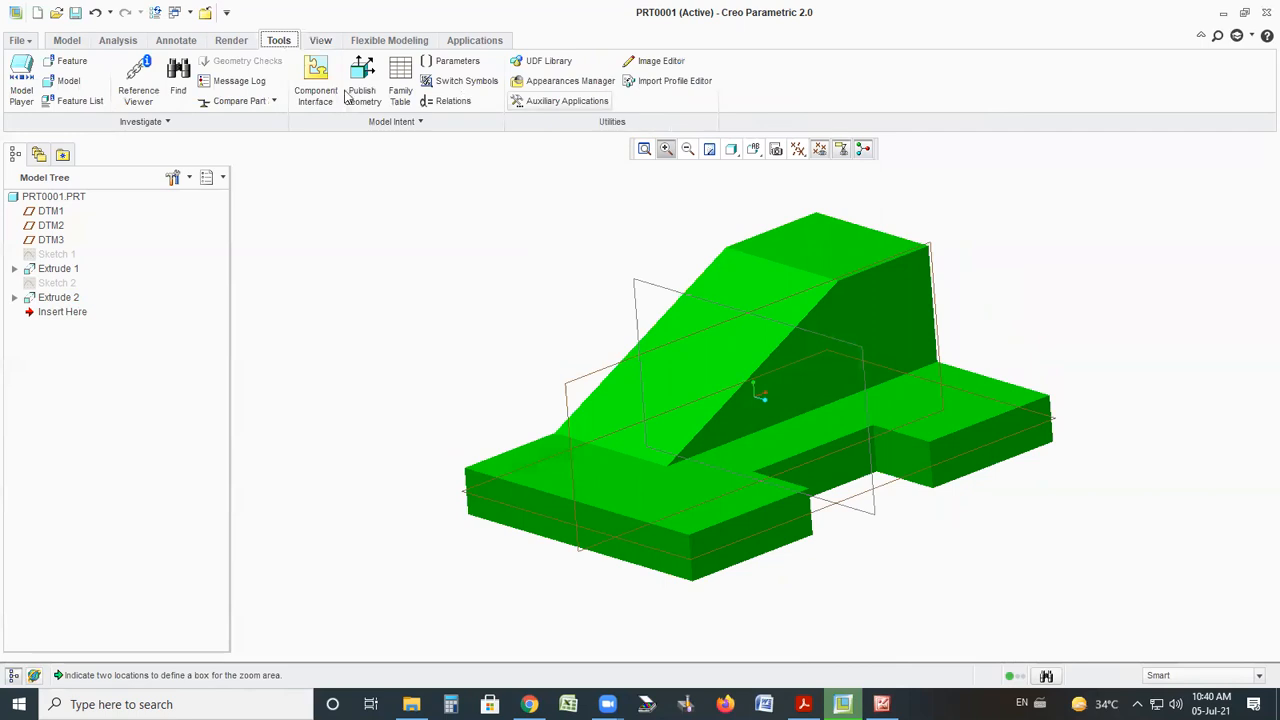
Activate the LEFT annotation plane, view the part square to it, and return to an angled 3D view
{"action": "left_click", "coordinate": [176, 41]}
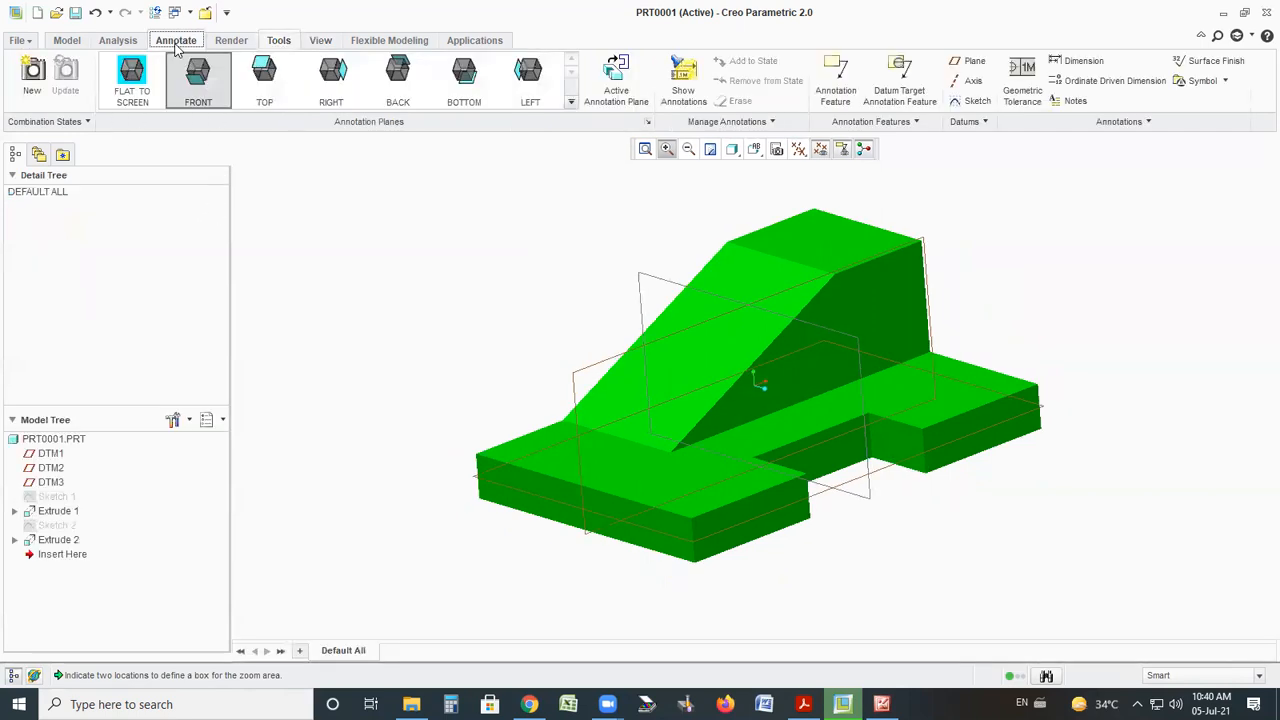
{"action": "left_click", "coordinate": [528, 80]}
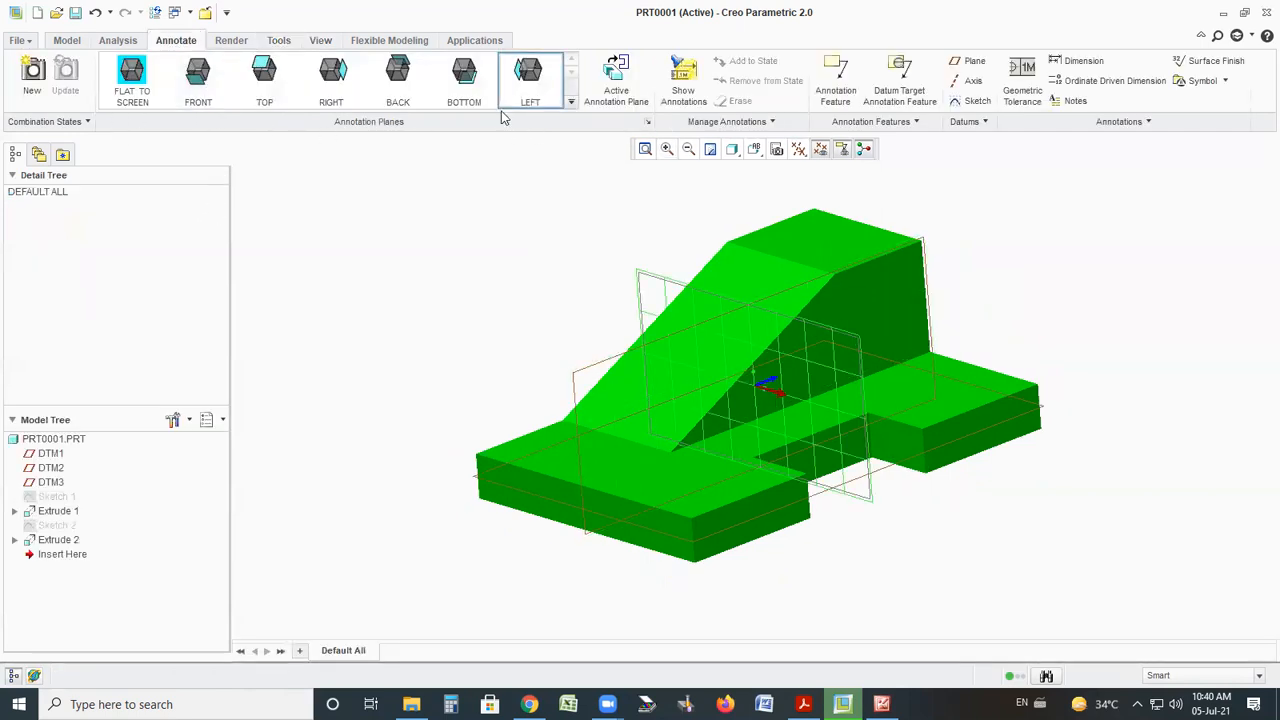
{"action": "left_click", "coordinate": [141, 100]}
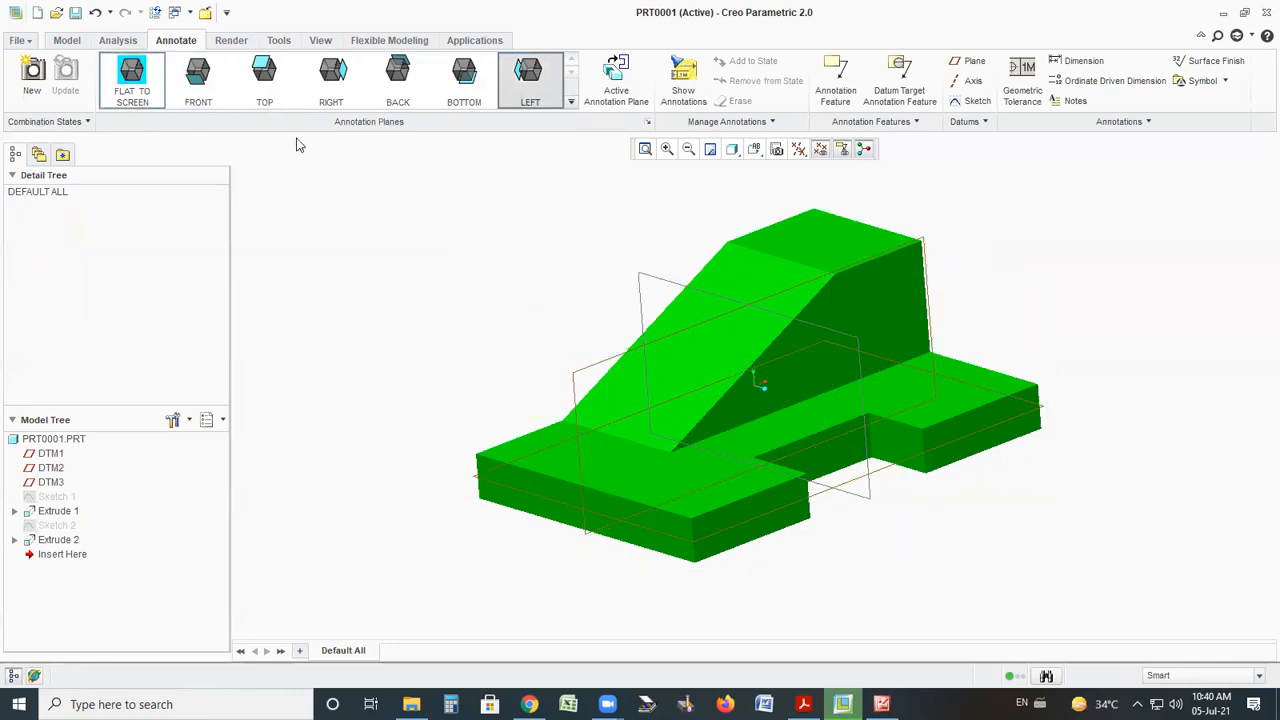
{"action": "left_click", "coordinate": [618, 92]}
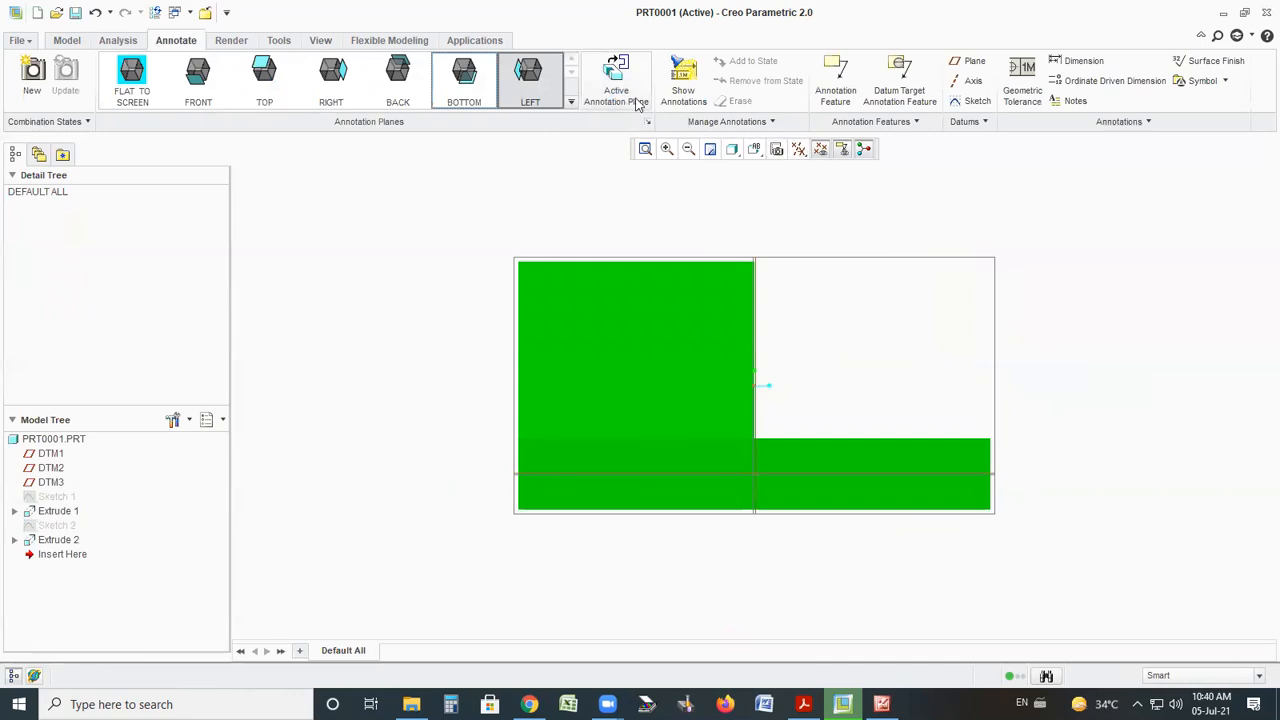
{"action": "left_click", "coordinate": [60, 43]}
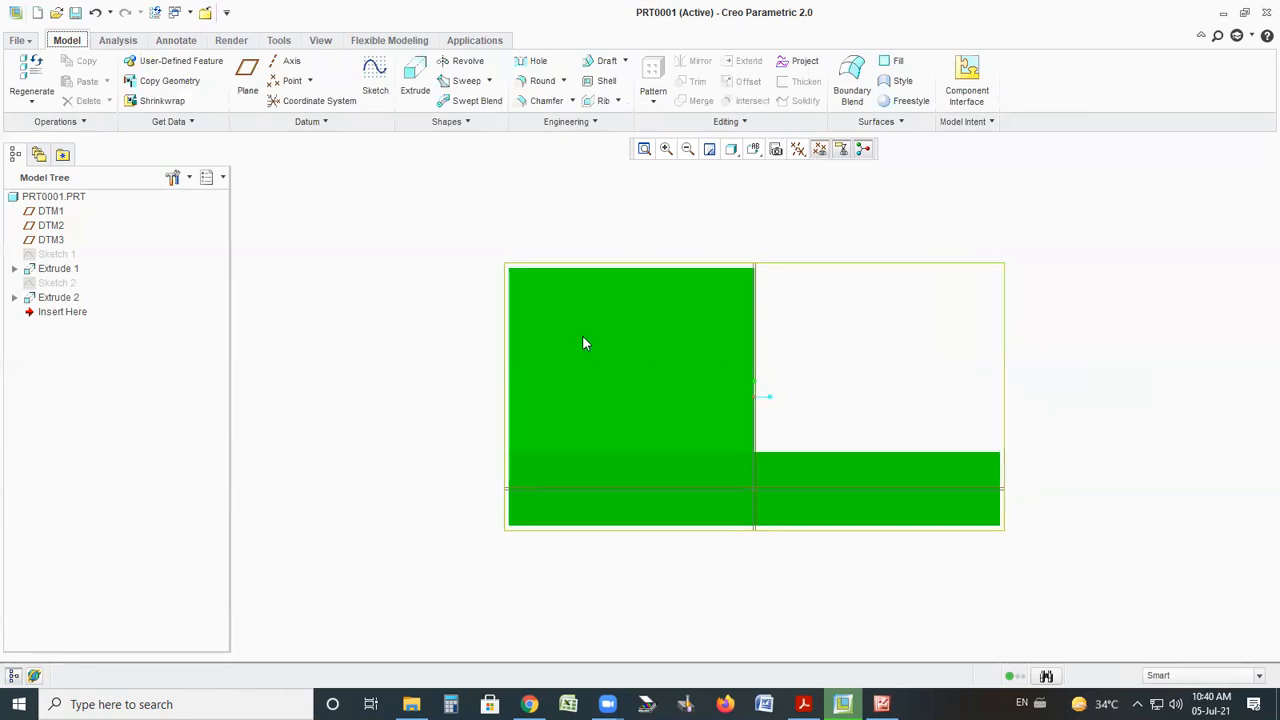
{"action": "middle_click_drag", "start_coordinate": [794, 374], "coordinate": [749, 249]}
{"action": "left_click", "coordinate": [687, 150]}
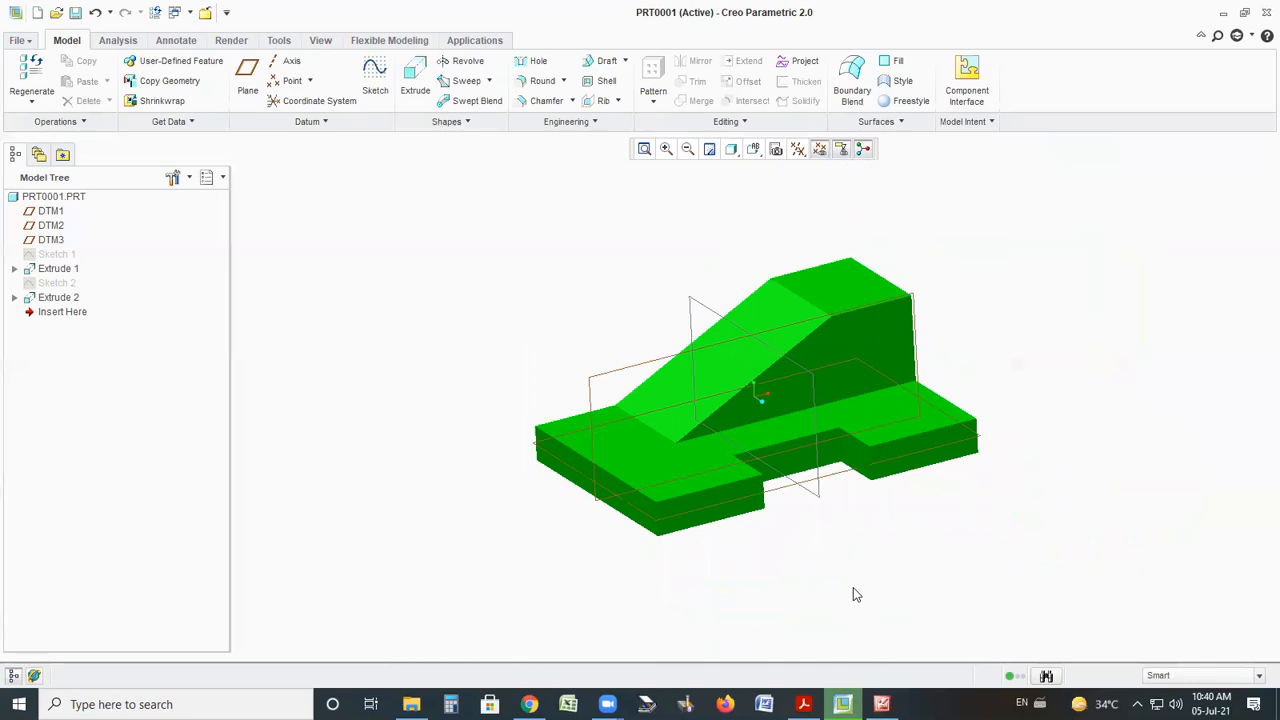
{"action": "mouse_move", "coordinate": [894, 224]}
{"action": "left_mouse_down"}
{"action": "mouse_move", "coordinate": [557, 294]}
{"action": "mouse_move", "coordinate": [617, 574]}
{"action": "mouse_move", "coordinate": [991, 354]}
{"action": "mouse_move", "coordinate": [789, 213]}
{"action": "left_mouse_up"}
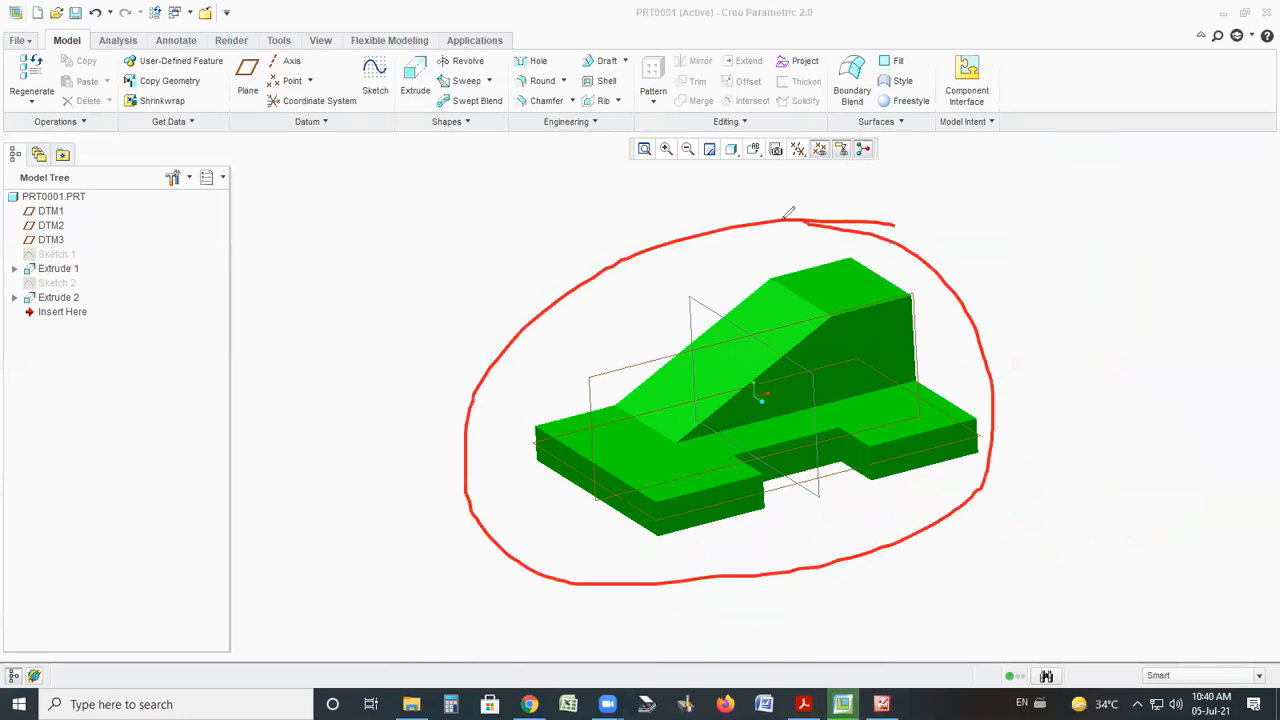
{"action": "mouse_move", "coordinate": [1047, 347]}
{"action": "left_mouse_down"}
{"action": "mouse_move", "coordinate": [1033, 296]}
{"action": "mouse_move", "coordinate": [1062, 352]}
{"action": "mouse_move", "coordinate": [1162, 290]}
{"action": "left_mouse_up"}
{"action": "left_click_drag", "start_coordinate": [1066, 242], "coordinate": [1135, 268]}
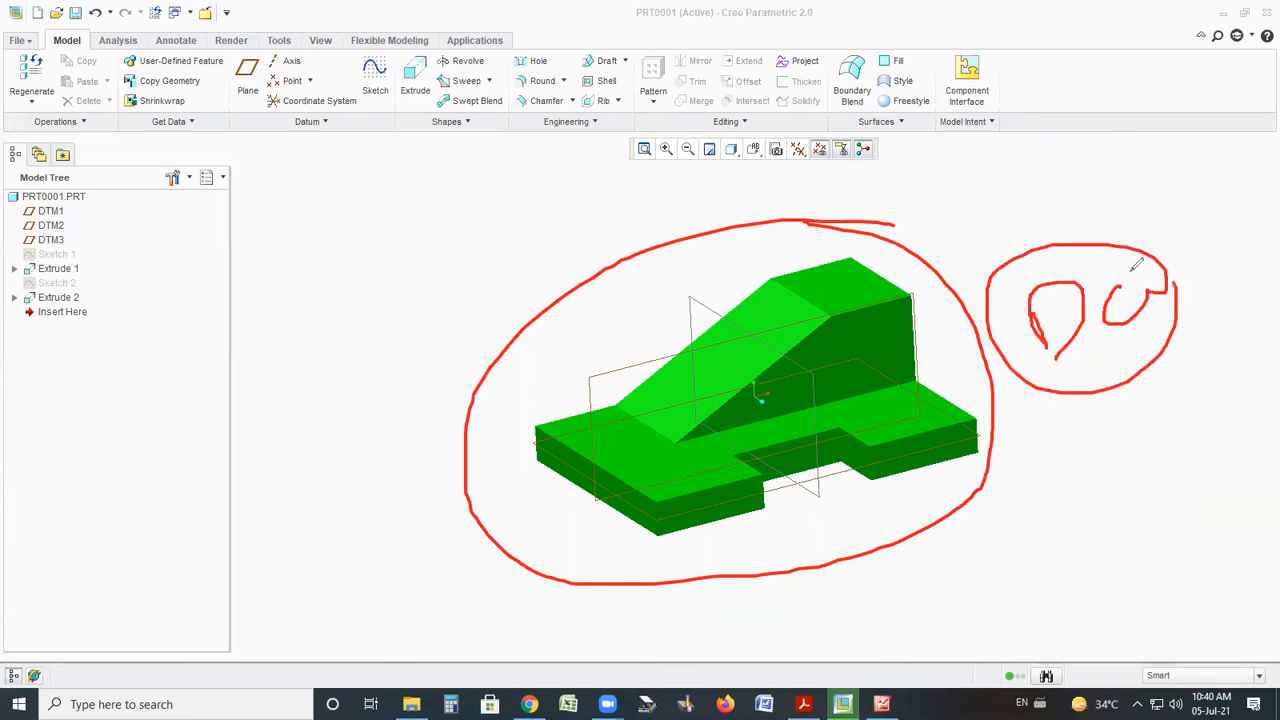
{"action": "mouse_move", "coordinate": [590, 182]}
{"action": "left_mouse_down"}
{"action": "mouse_move", "coordinate": [636, 298]}
{"action": "mouse_move", "coordinate": [652, 250]}
{"action": "mouse_move", "coordinate": [652, 294]}
{"action": "left_mouse_up"}
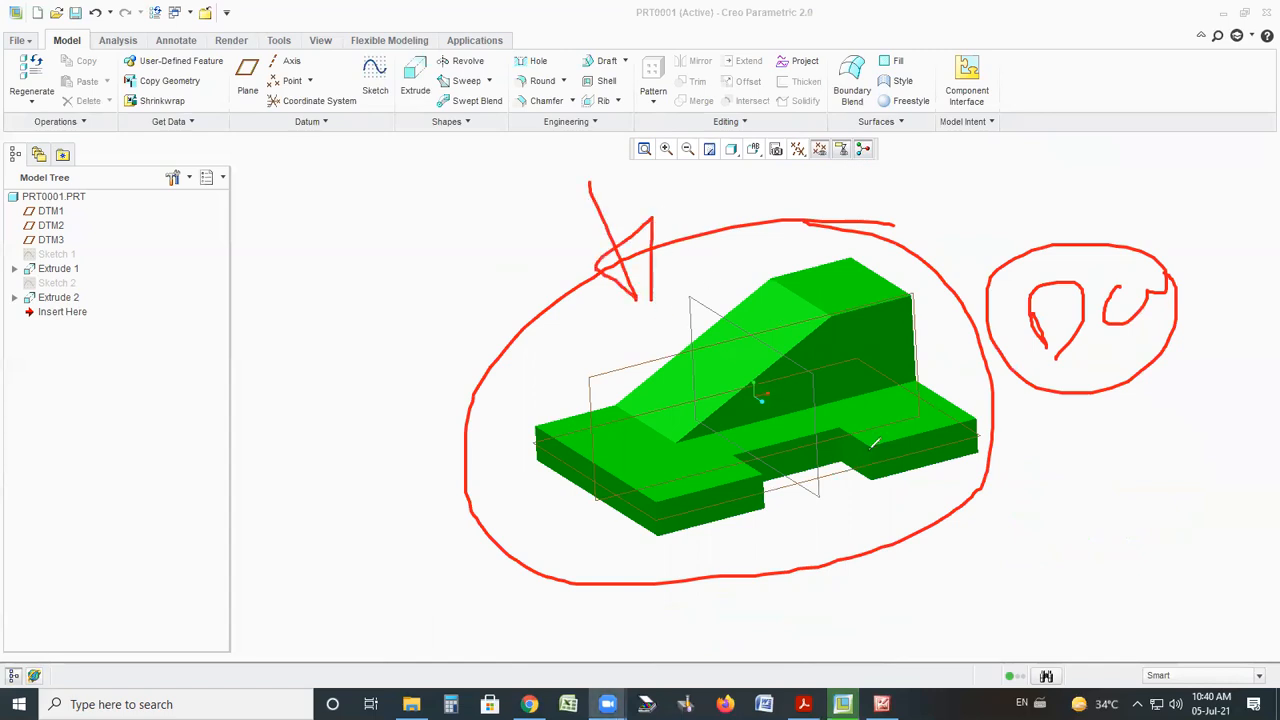
{"action": "key", "text": "ctrl+z"}
{"action": "key", "text": "ctrl+z"}
{"action": "key", "text": "ctrl+z"}
{"action": "key", "text": "ctrl+z"}
{"action": "key", "text": "ctrl+z"}
{"action": "key", "text": "ctrl+z"}
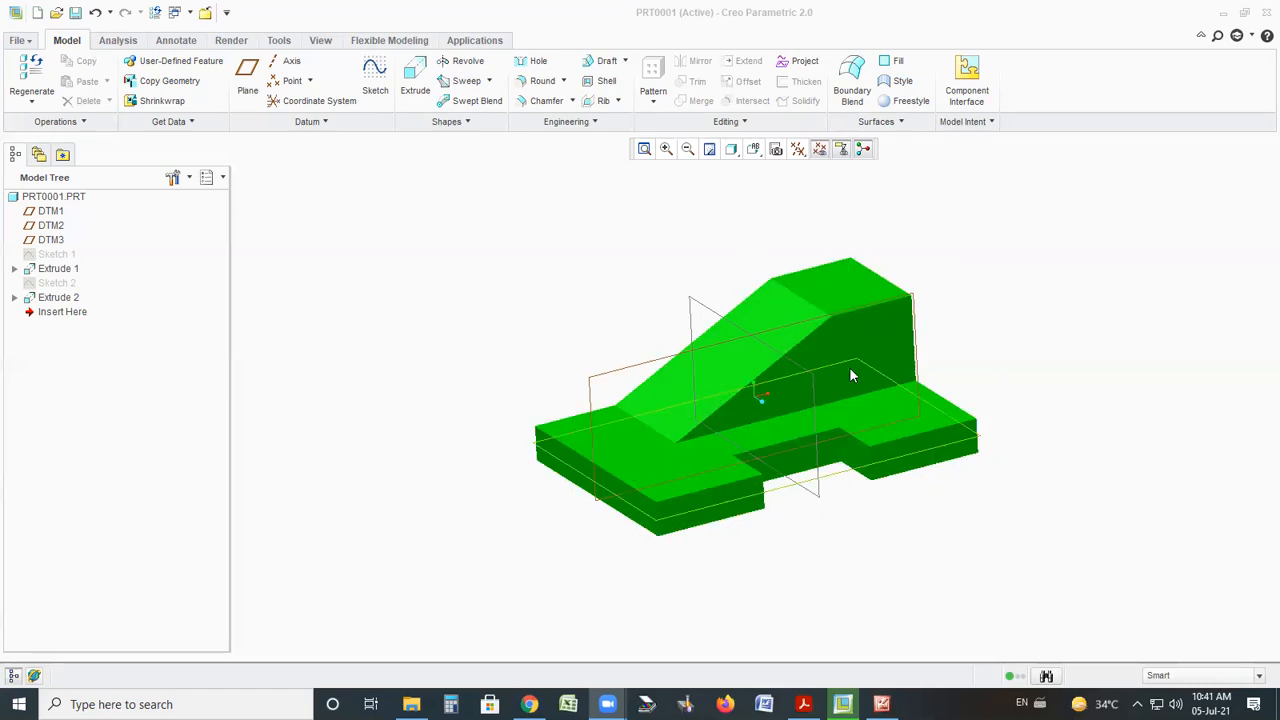
Save the part PRT0001.PRT into the "part" folder on the Desktop
{"action": "left_click", "coordinate": [75, 12]}
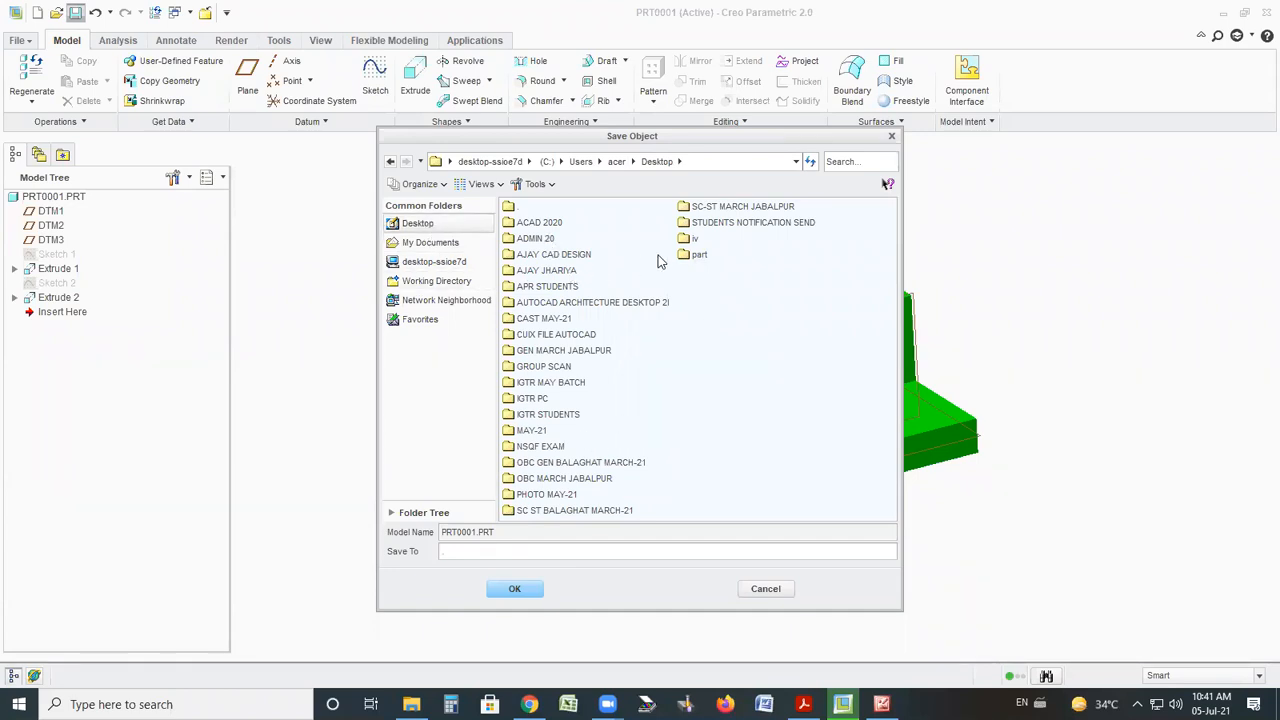
{"action": "left_click", "coordinate": [704, 254]}
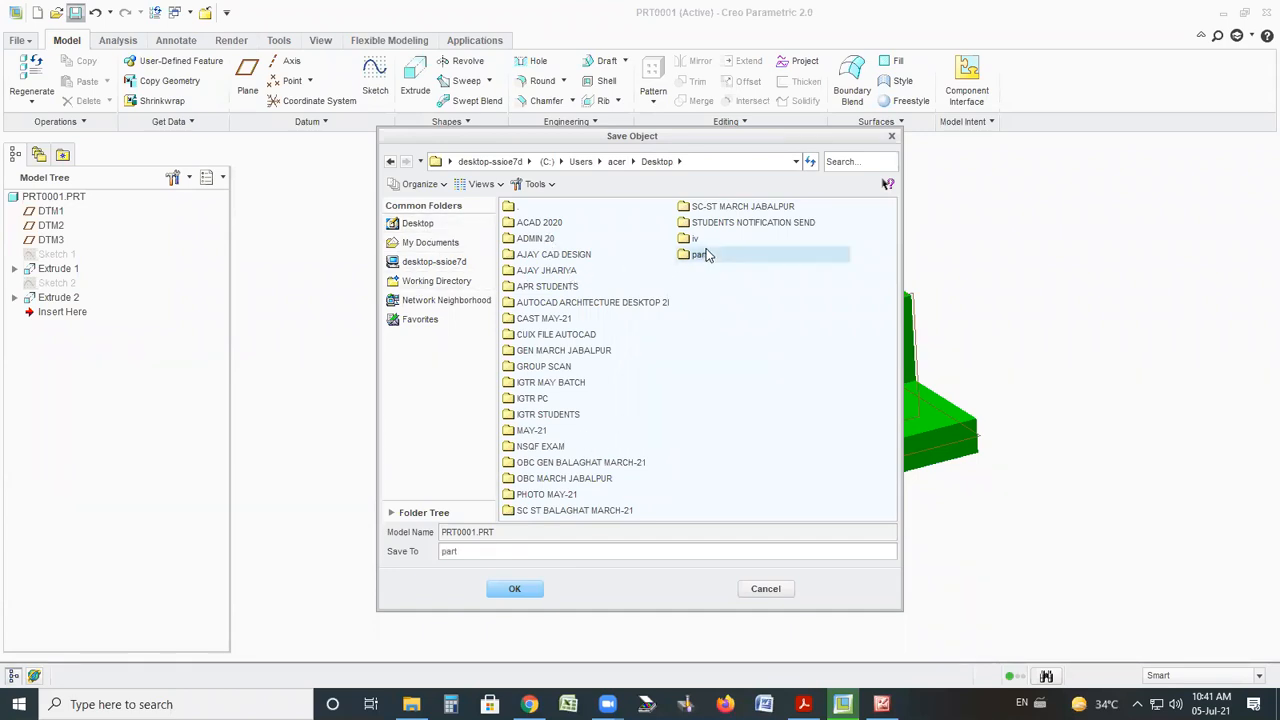
{"action": "left_click", "coordinate": [521, 590]}
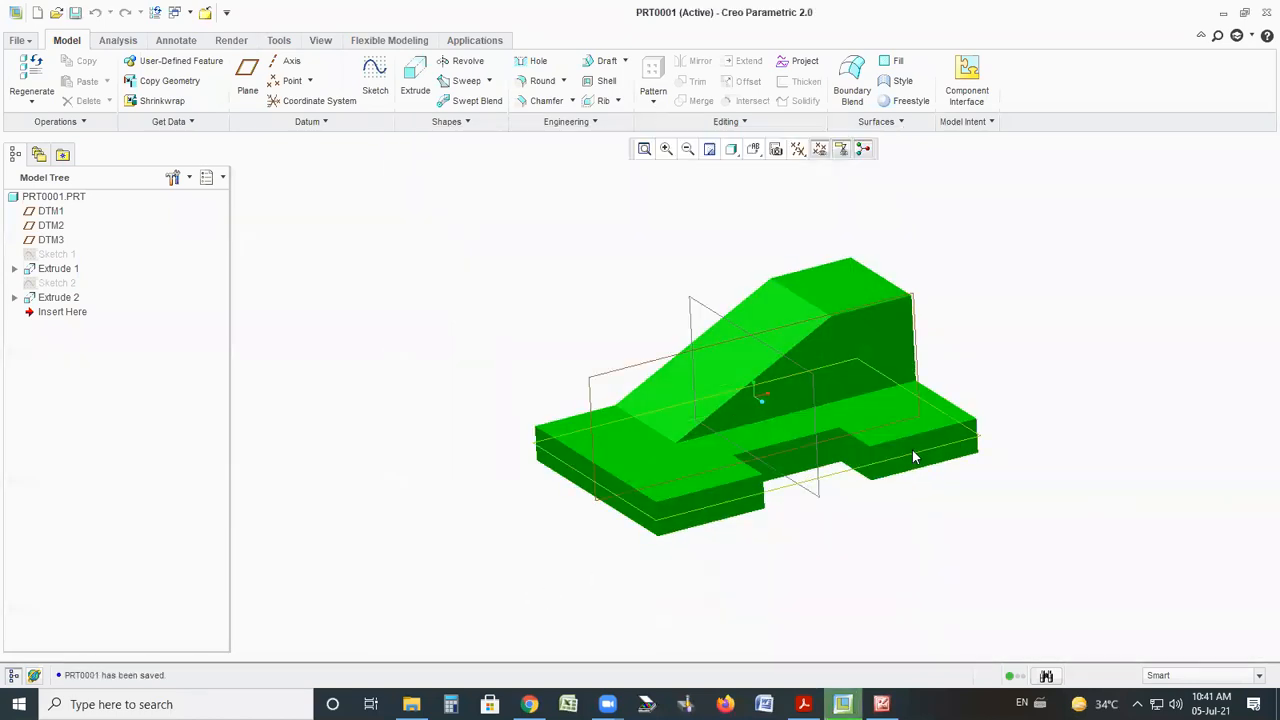
{"action": "left_click", "coordinate": [20, 42]}
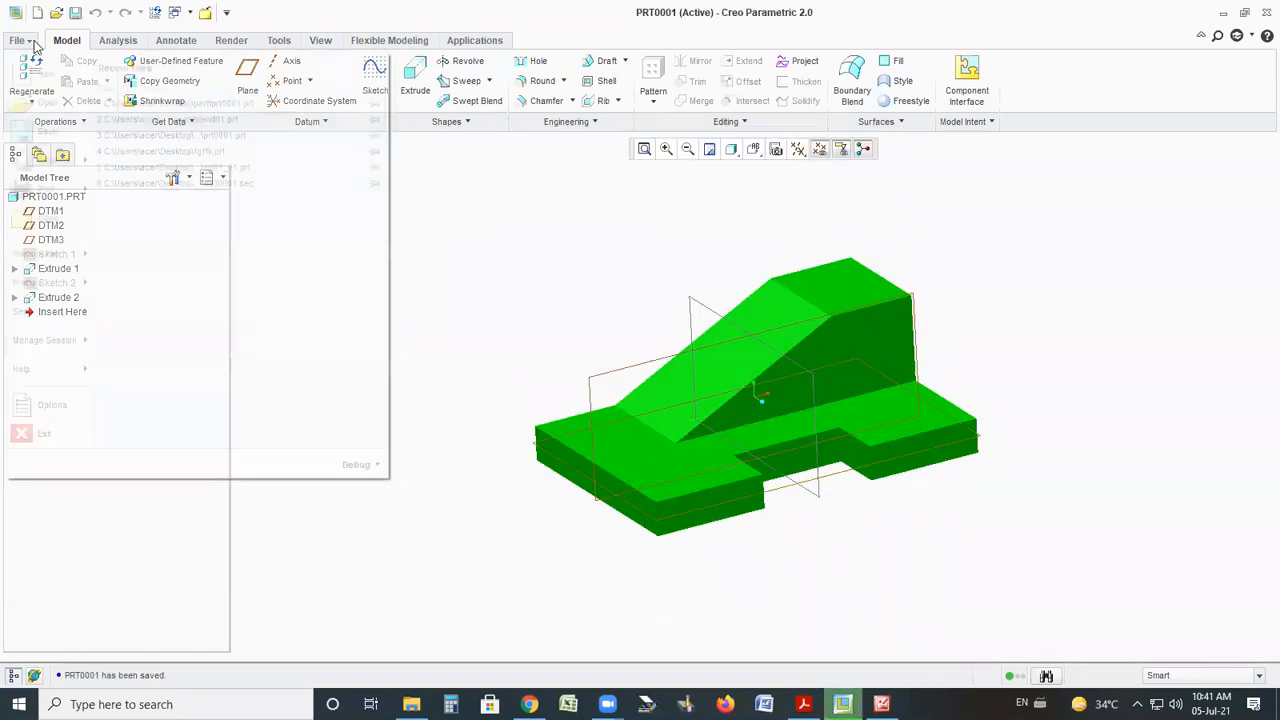
{"action": "left_click", "coordinate": [60, 78]}
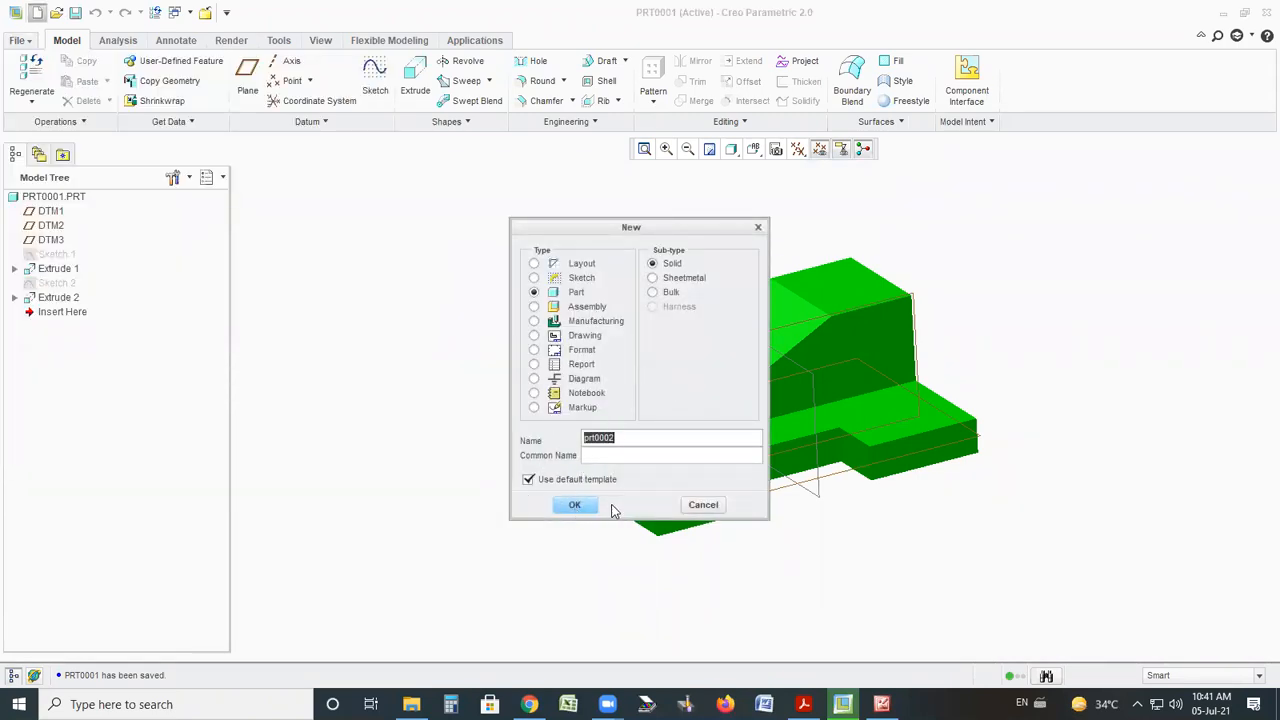
{"action": "left_click", "coordinate": [575, 505]}
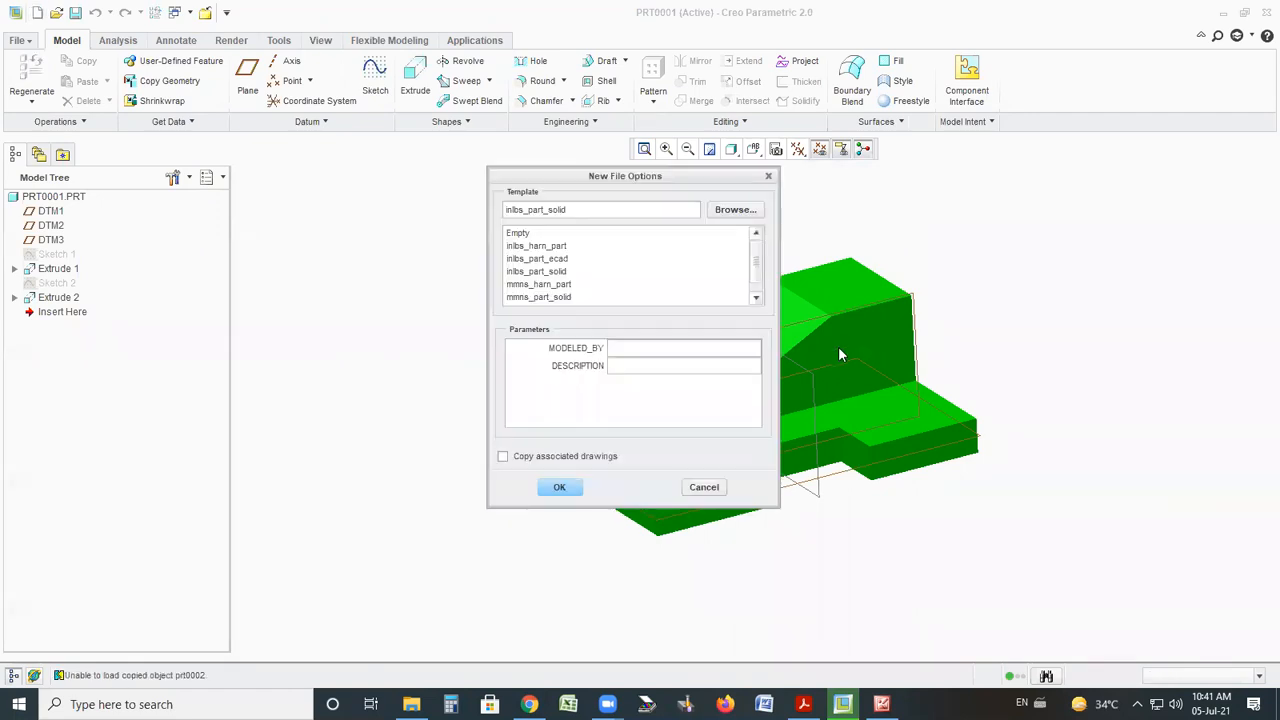
{"action": "left_click", "coordinate": [518, 233]}
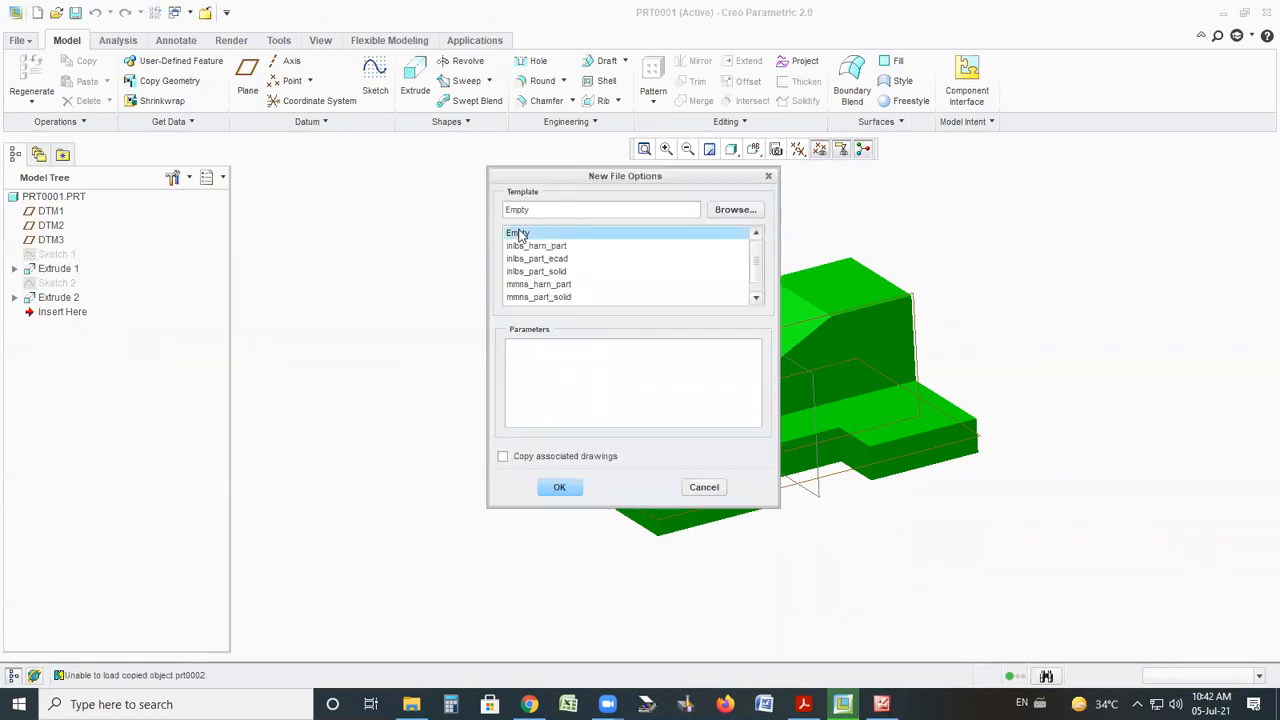
{"action": "left_click", "coordinate": [704, 487]}
{"action": "left_click", "coordinate": [20, 41]}
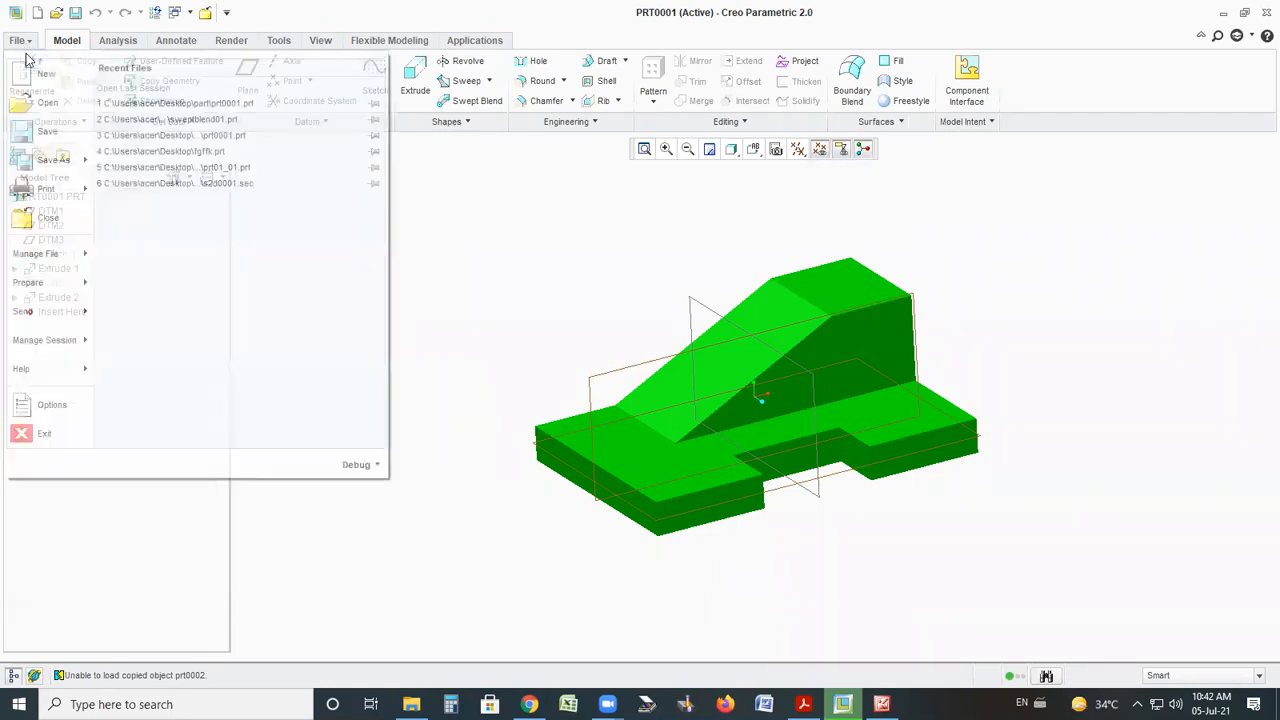
{"action": "left_click", "coordinate": [48, 132]}
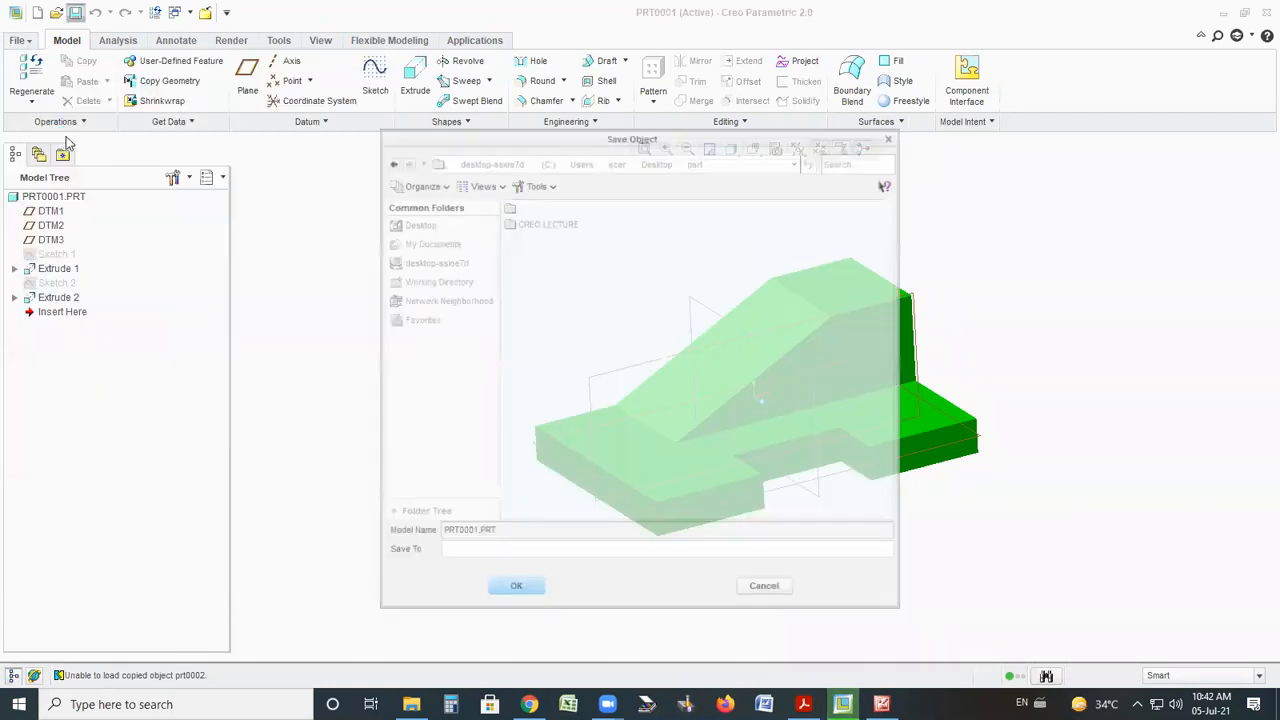
{"action": "left_click", "coordinate": [777, 590]}
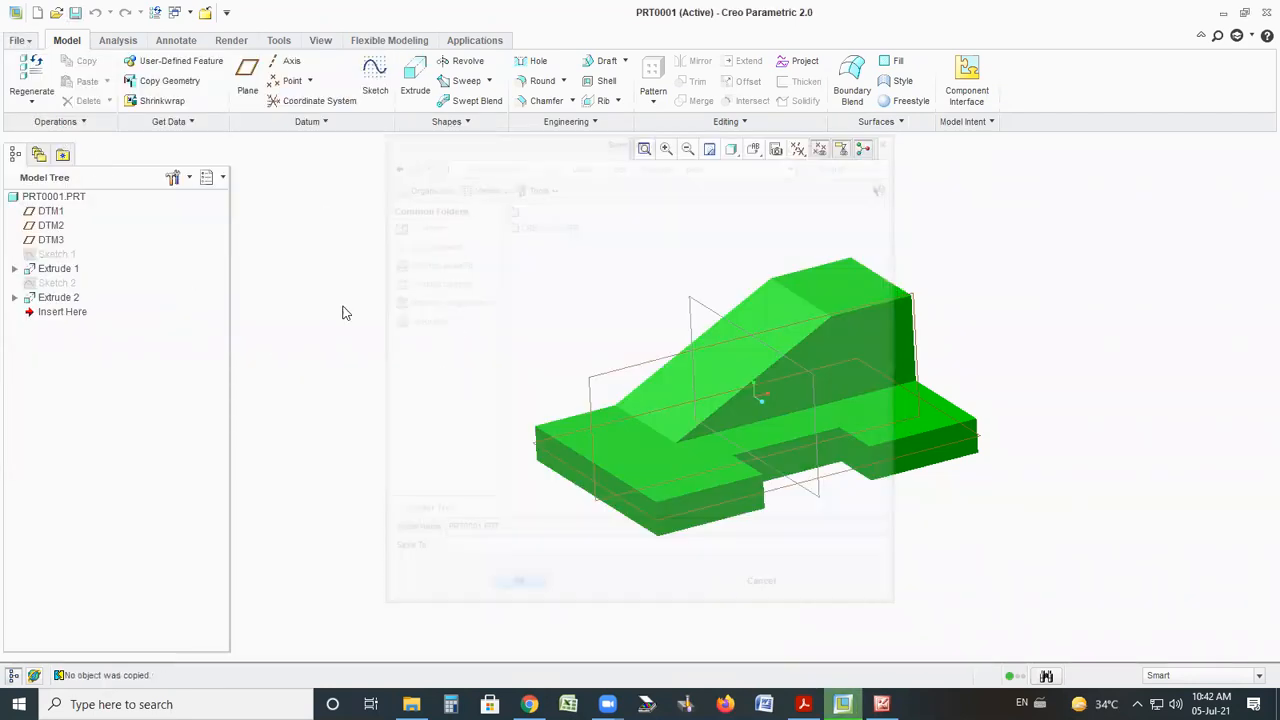
Create a new solid part named prt0002 from the Empty template and maximize its window
{"action": "left_click", "coordinate": [20, 40]}
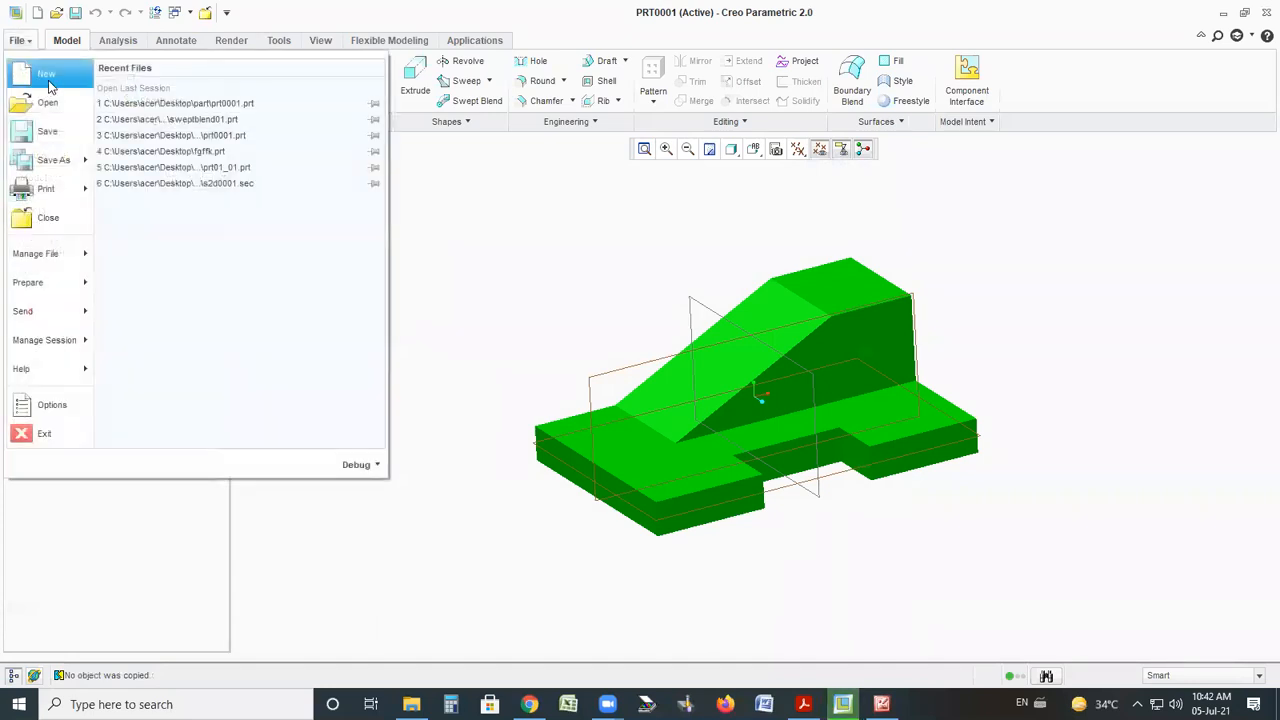
{"action": "left_click", "coordinate": [40, 74]}
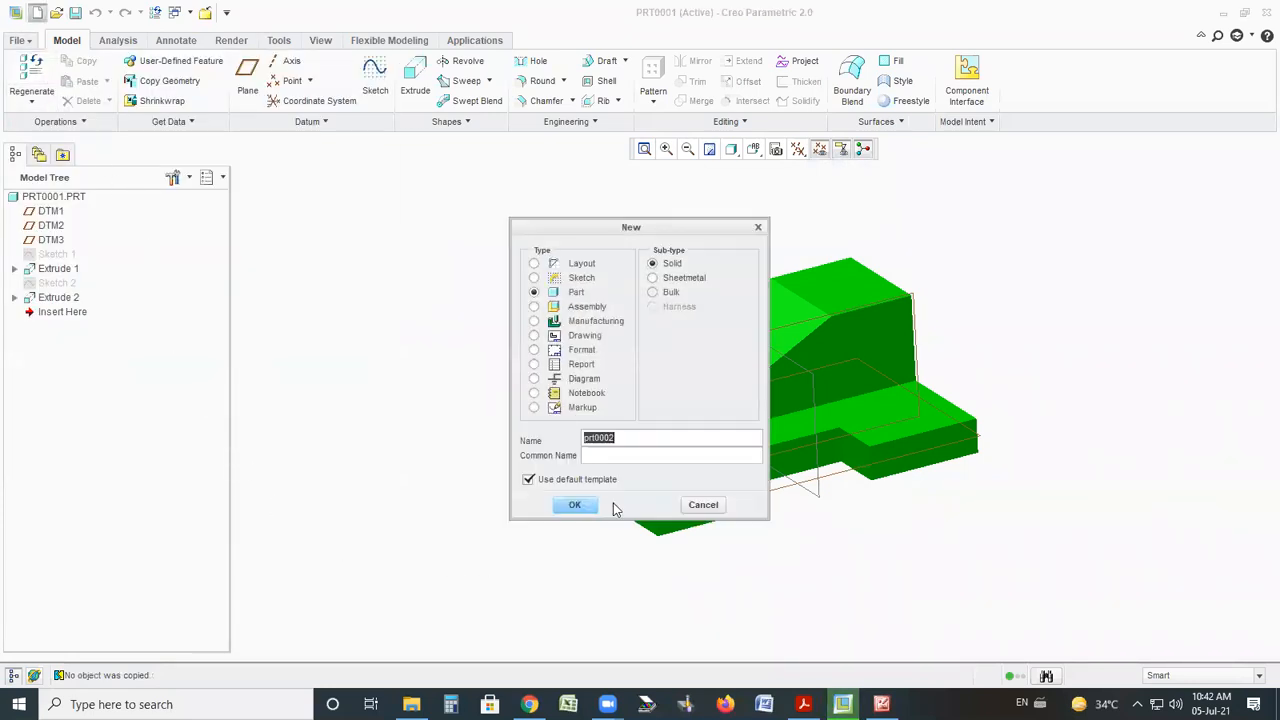
{"action": "left_click", "coordinate": [572, 507]}
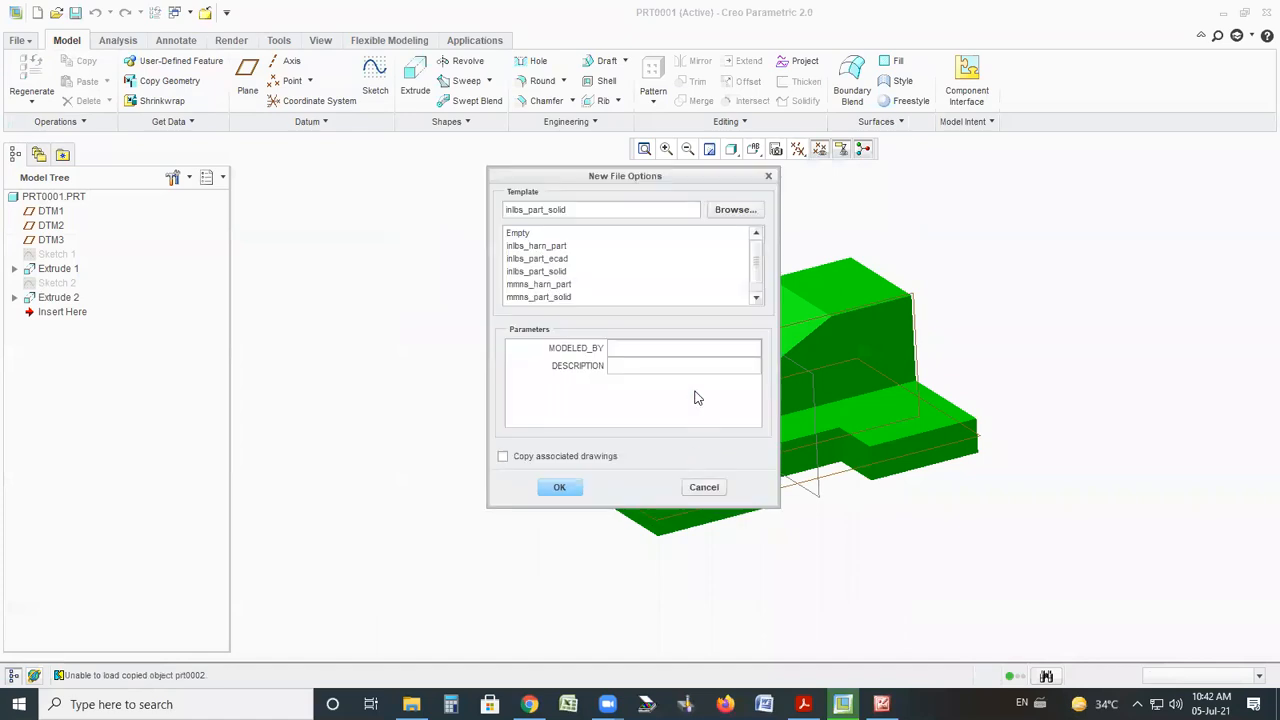
{"action": "left_click", "coordinate": [519, 234]}
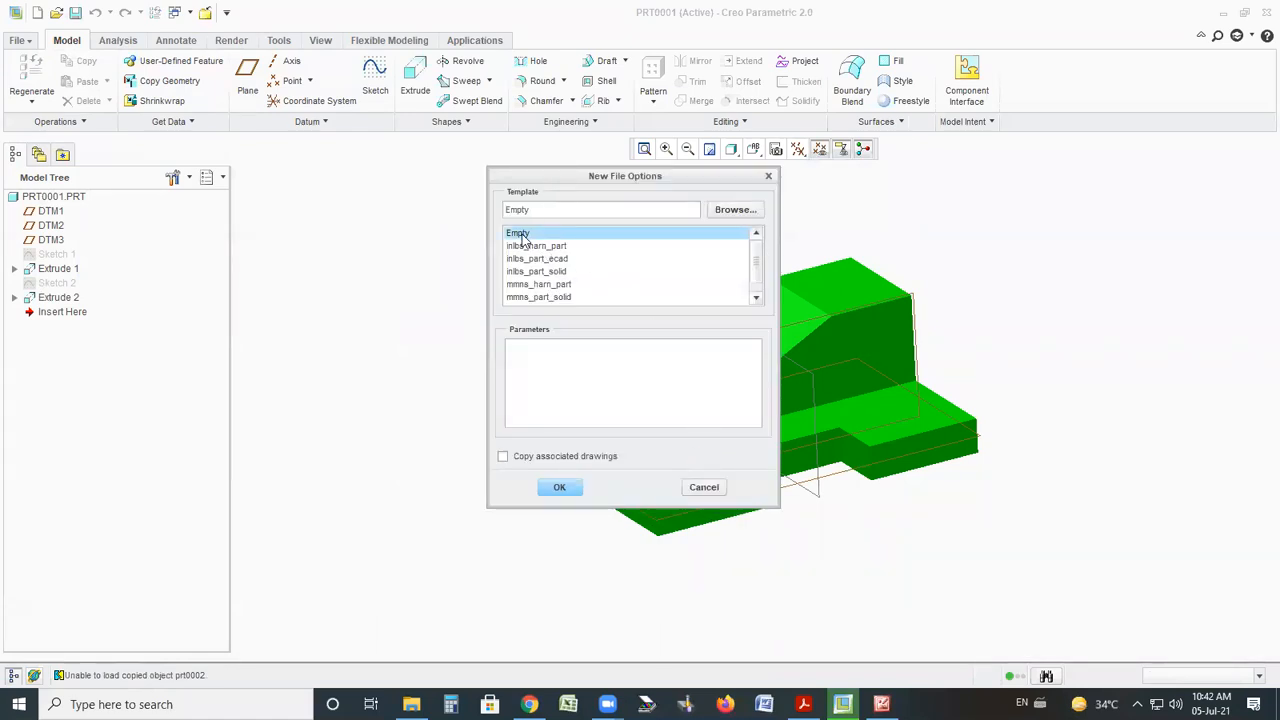
{"action": "left_click", "coordinate": [572, 500]}
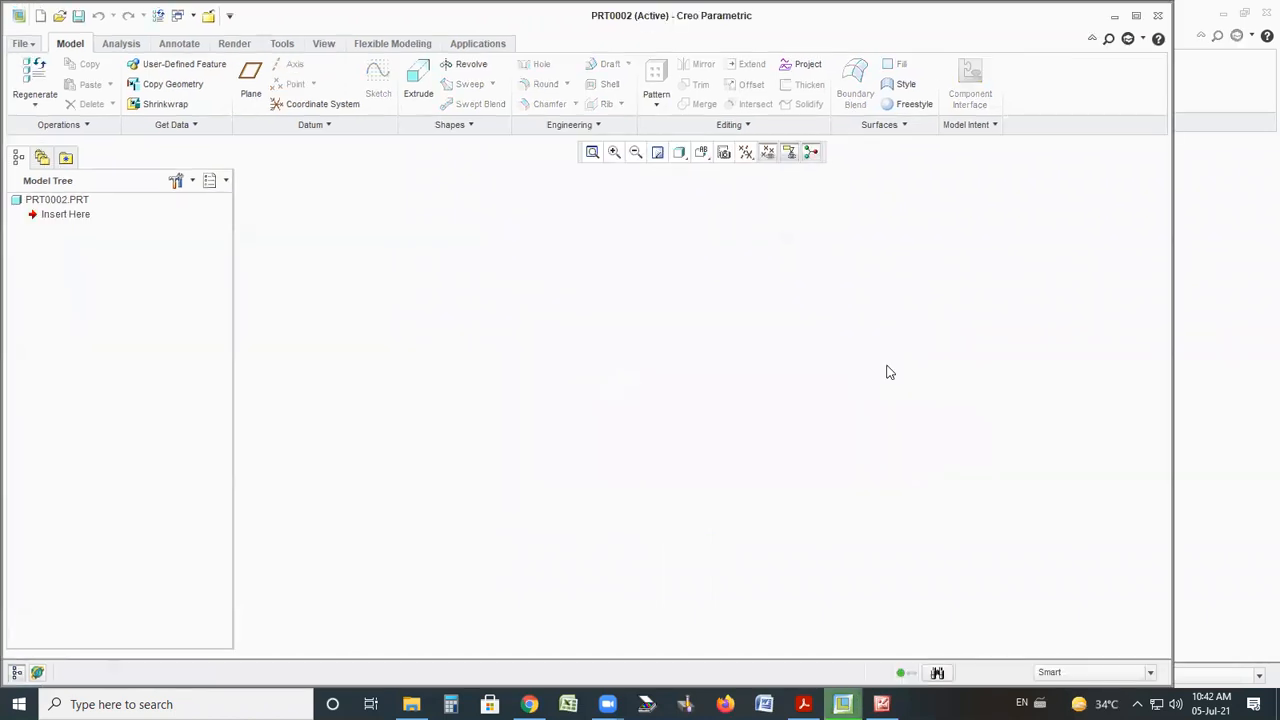
{"action": "left_click", "coordinate": [1256, 20]}
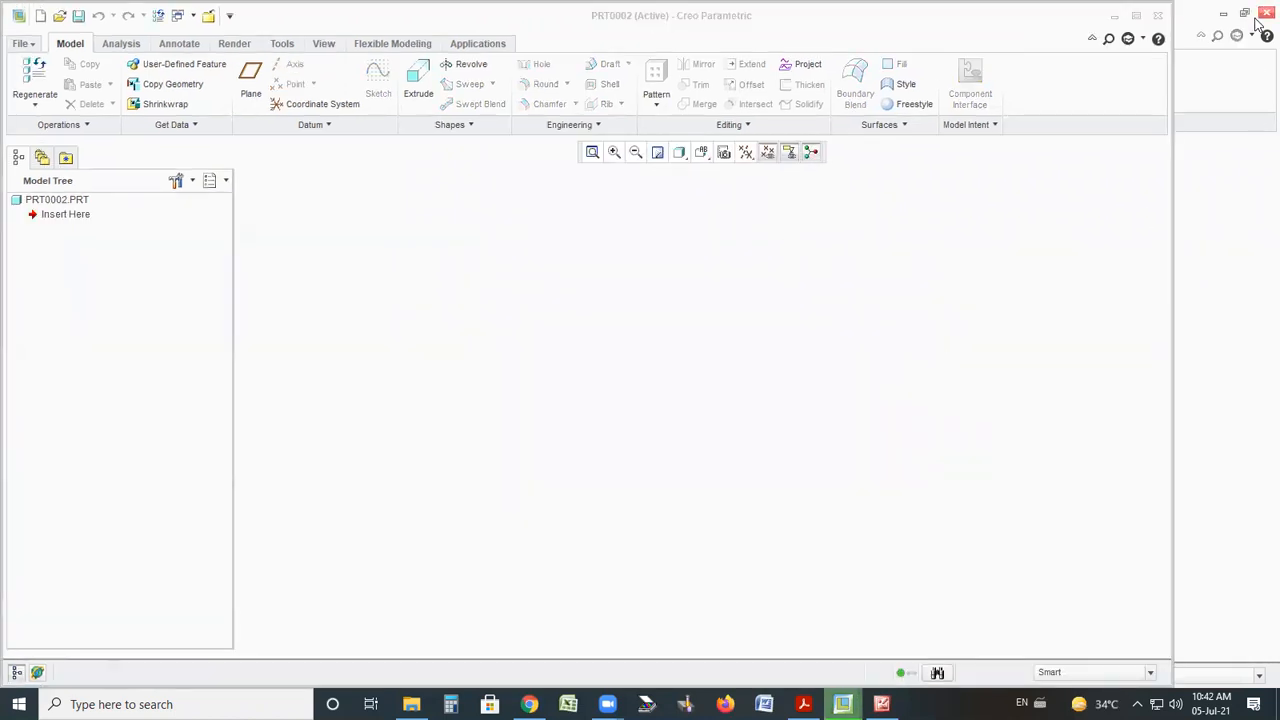
{"action": "left_click", "coordinate": [1136, 16]}
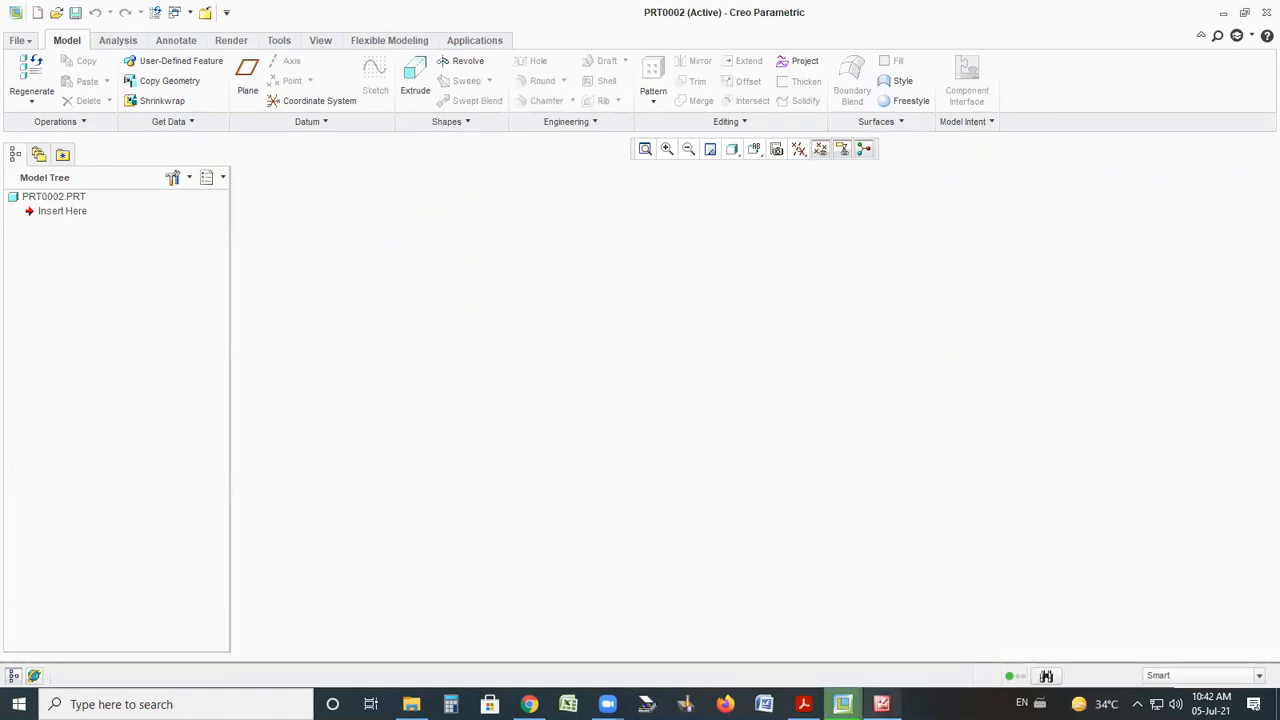
Switch to the reference drawing in Microsoft Office Picture Manager and examine the 100 by 80 block's dimensions and notched end-face outline
{"action": "left_click", "coordinate": [881, 704]}
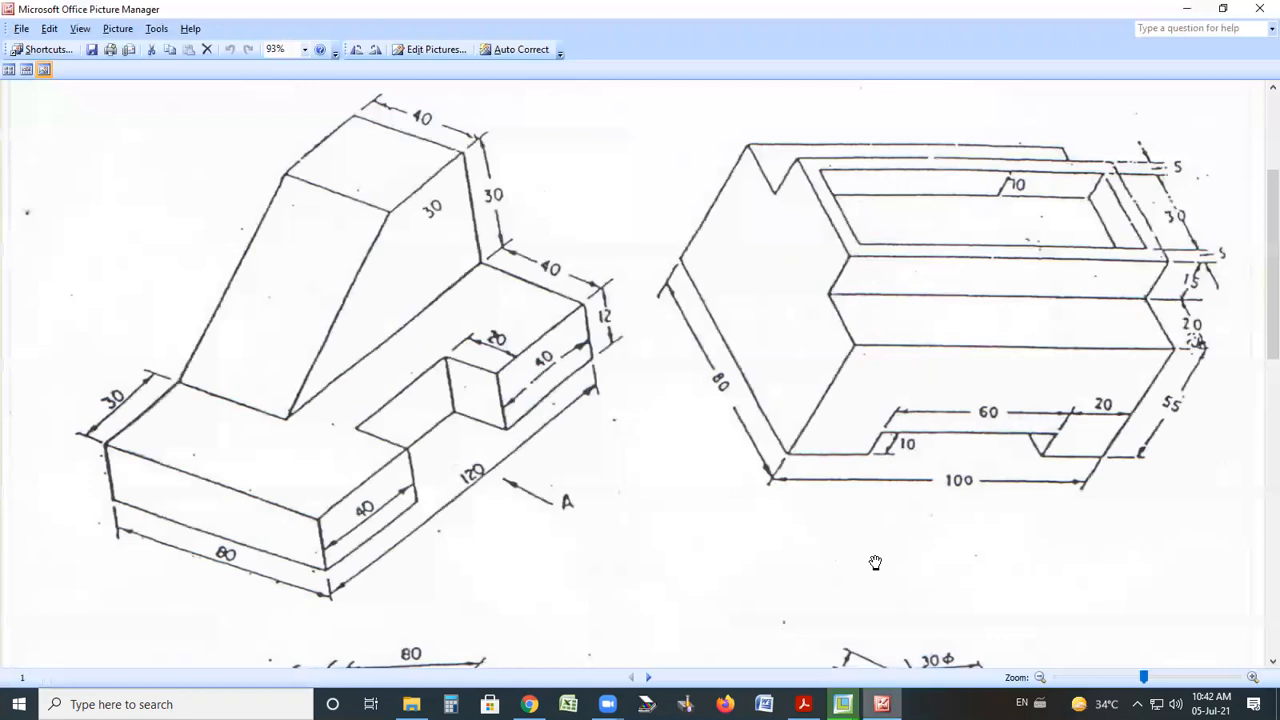
{"action": "scroll", "coordinate": [875, 563], "scroll_direction": "up", "scroll_amount": 1}
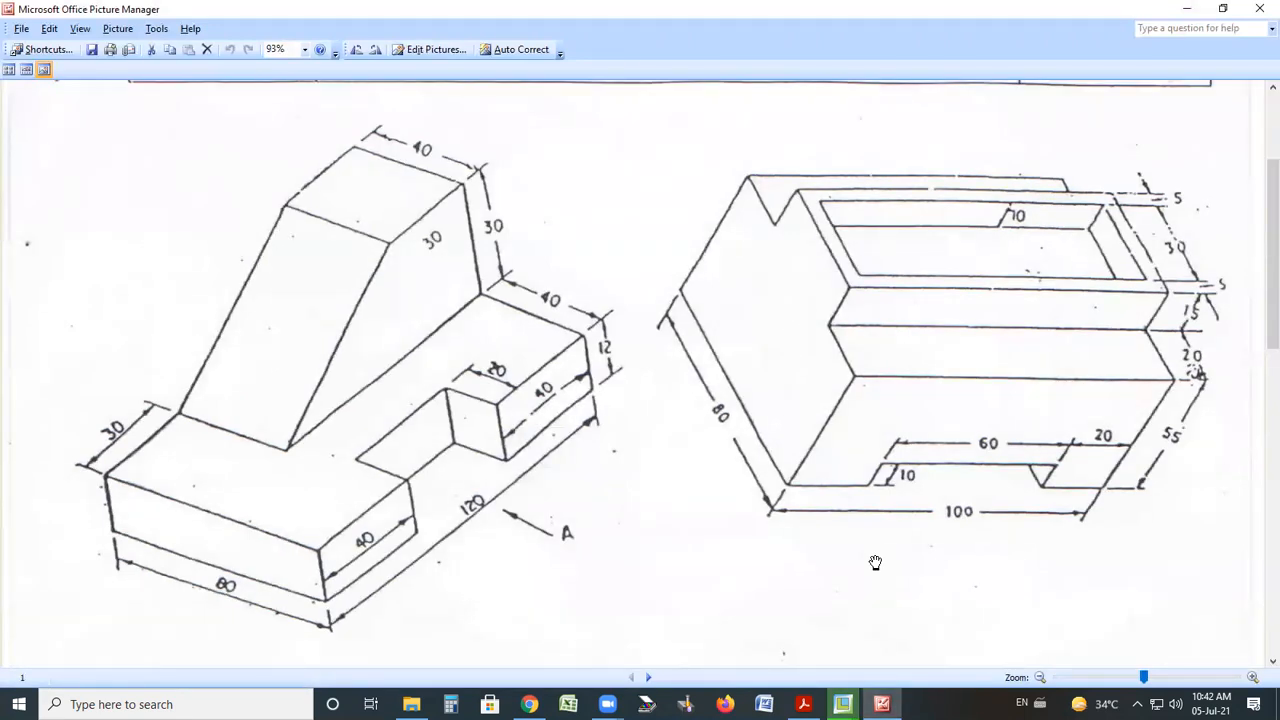
{"action": "mouse_move", "coordinate": [1196, 138]}
{"action": "left_mouse_down"}
{"action": "mouse_move", "coordinate": [660, 400]}
{"action": "mouse_move", "coordinate": [1250, 380]}
{"action": "mouse_move", "coordinate": [1060, 124]}
{"action": "mouse_move", "coordinate": [958, 120]}
{"action": "left_mouse_up"}
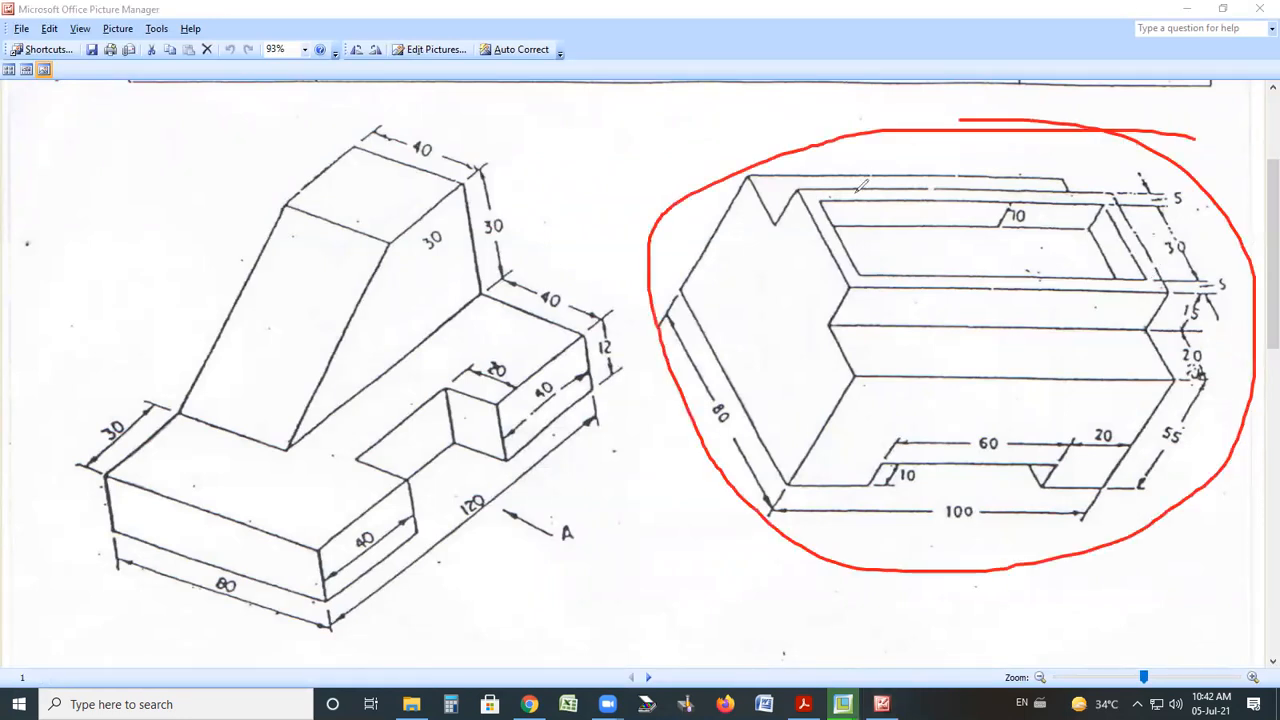
{"action": "key", "text": "ctrl+z"}
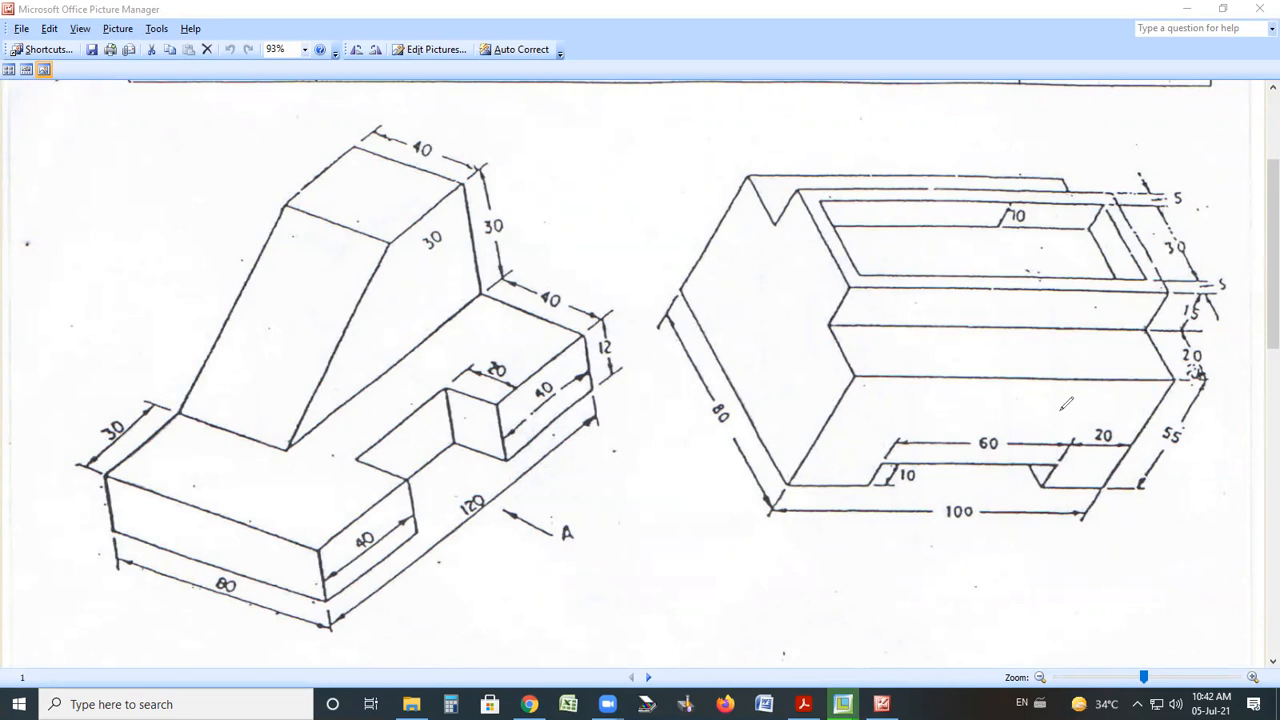
{"action": "mouse_move", "coordinate": [681, 287]}
{"action": "left_mouse_down"}
{"action": "mouse_move", "coordinate": [736, 182]}
{"action": "mouse_move", "coordinate": [784, 208]}
{"action": "mouse_move", "coordinate": [802, 181]}
{"action": "mouse_move", "coordinate": [856, 284]}
{"action": "mouse_move", "coordinate": [830, 318]}
{"action": "mouse_move", "coordinate": [860, 378]}
{"action": "mouse_move", "coordinate": [800, 489]}
{"action": "mouse_move", "coordinate": [676, 300]}
{"action": "left_mouse_up"}
{"action": "mouse_move", "coordinate": [1150, 180]}
{"action": "left_mouse_down"}
{"action": "mouse_move", "coordinate": [1125, 215]}
{"action": "mouse_move", "coordinate": [1276, 300]}
{"action": "mouse_move", "coordinate": [1232, 234]}
{"action": "left_mouse_up"}
{"action": "left_click_drag", "start_coordinate": [730, 358], "coordinate": [707, 356]}
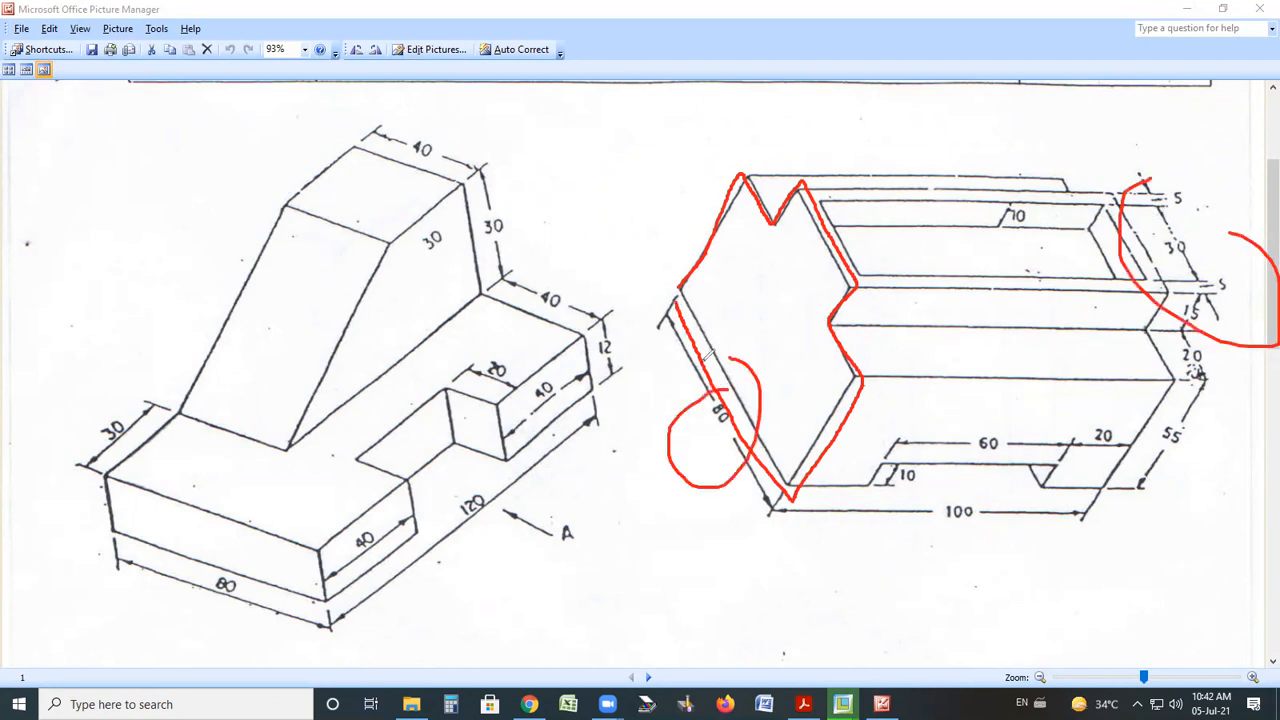
{"action": "key", "text": "ctrl+z"}
{"action": "key", "text": "ctrl+z"}
{"action": "key", "text": "ctrl+z"}
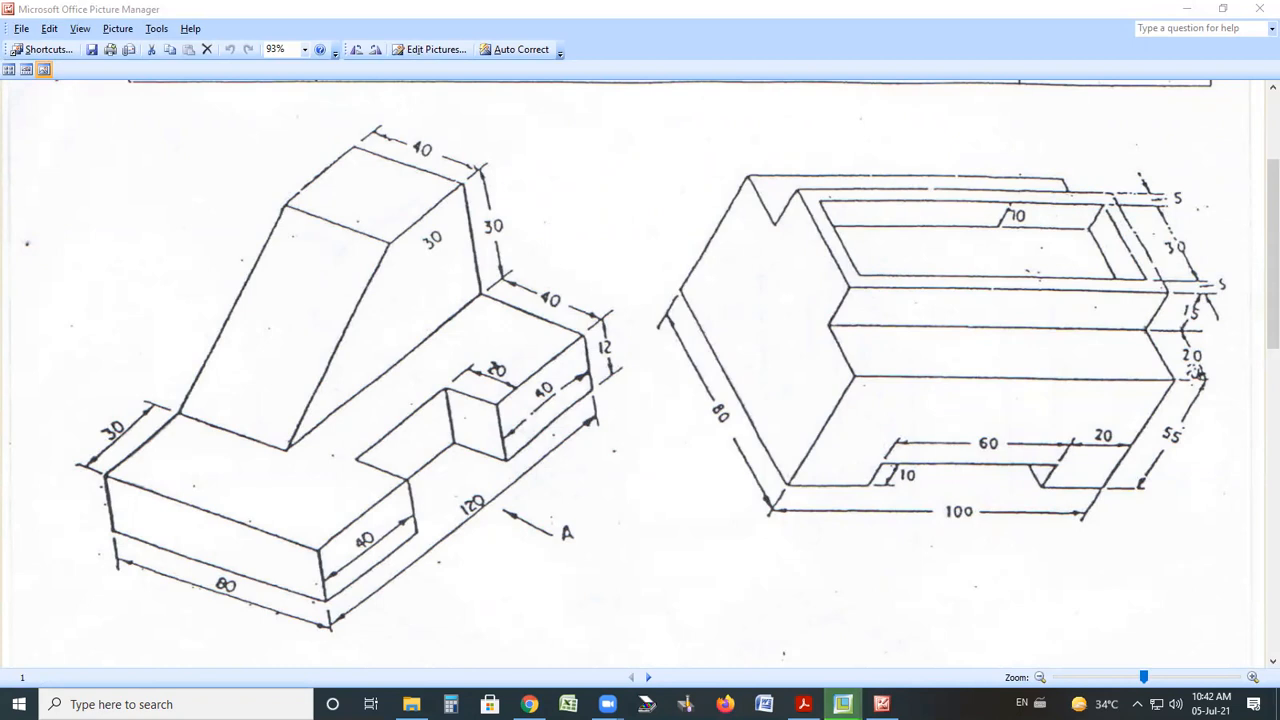
Switch to the PRT0002 window in Creo Parametric and create the three default datum planes
{"action": "mouse_move", "coordinate": [842, 703]}
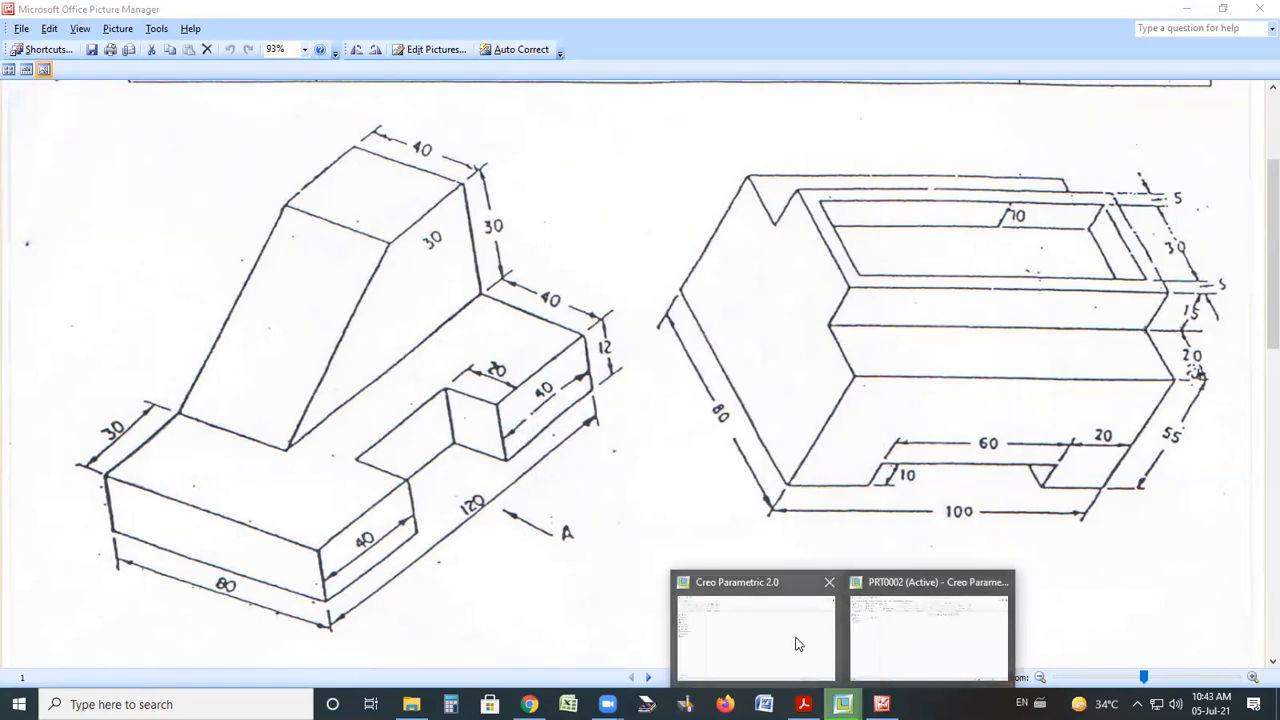
{"action": "left_click", "coordinate": [799, 643]}
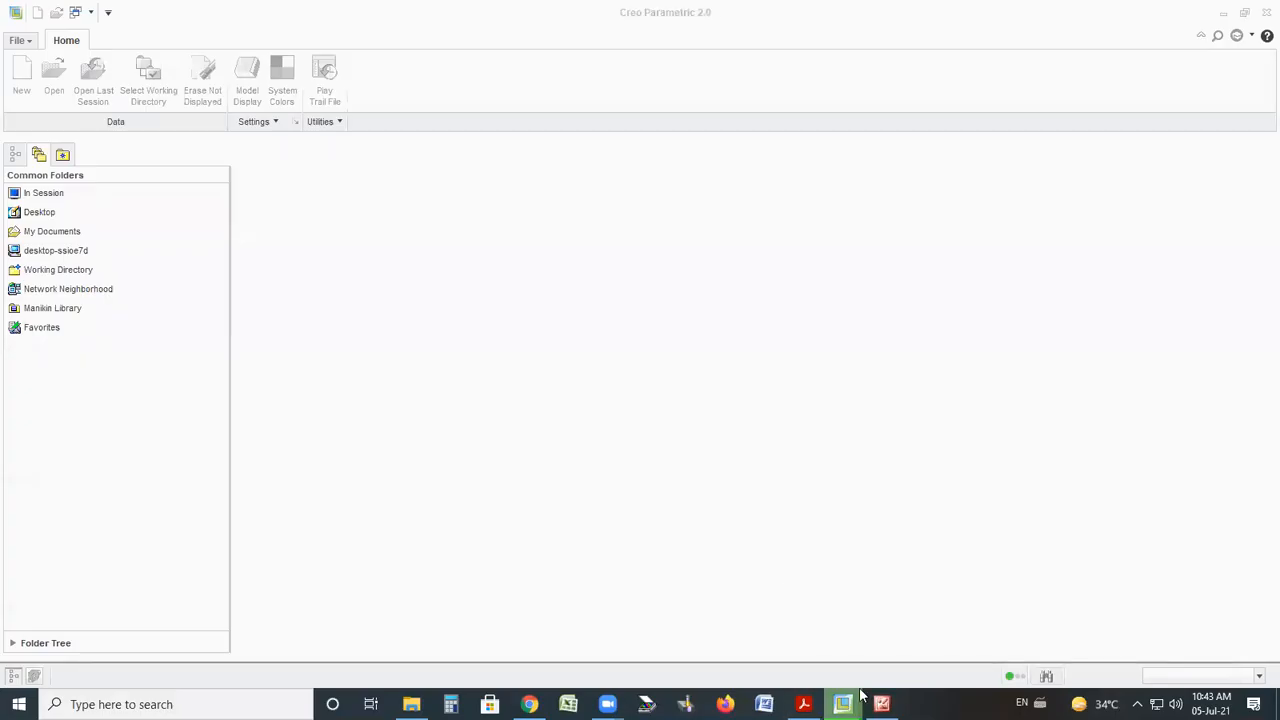
{"action": "left_click", "coordinate": [898, 661]}
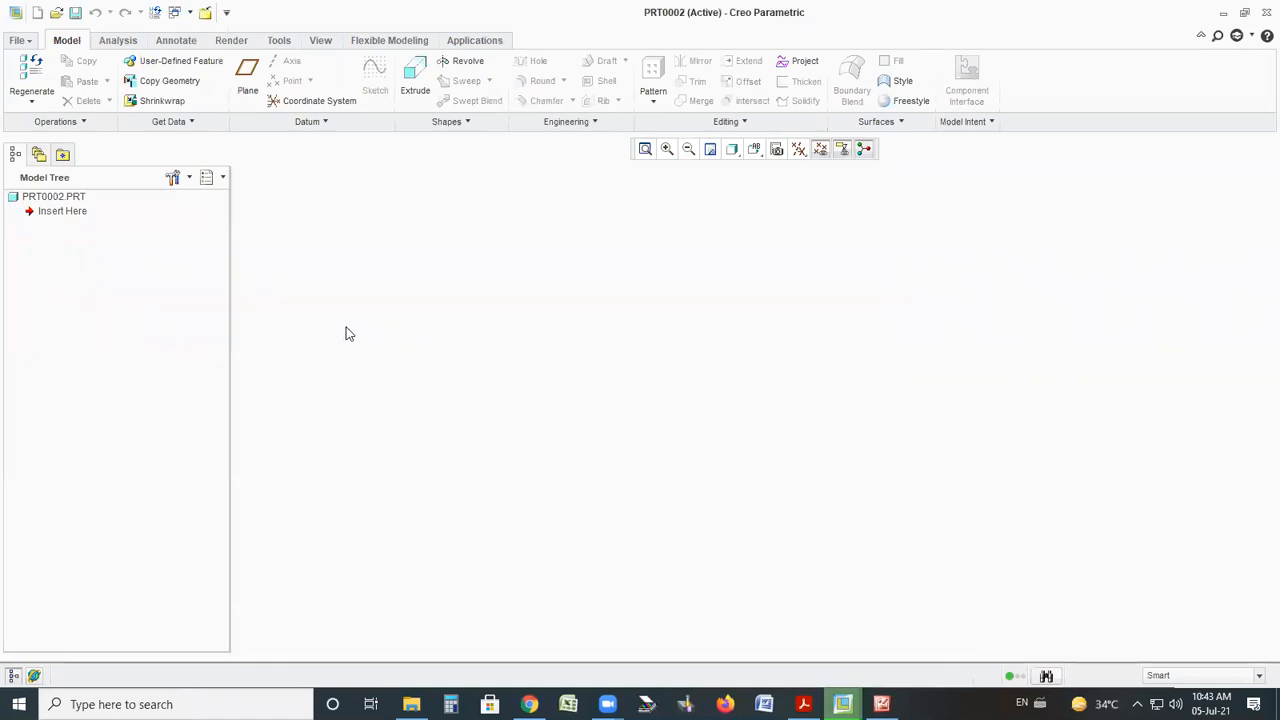
{"action": "left_click", "coordinate": [252, 90]}
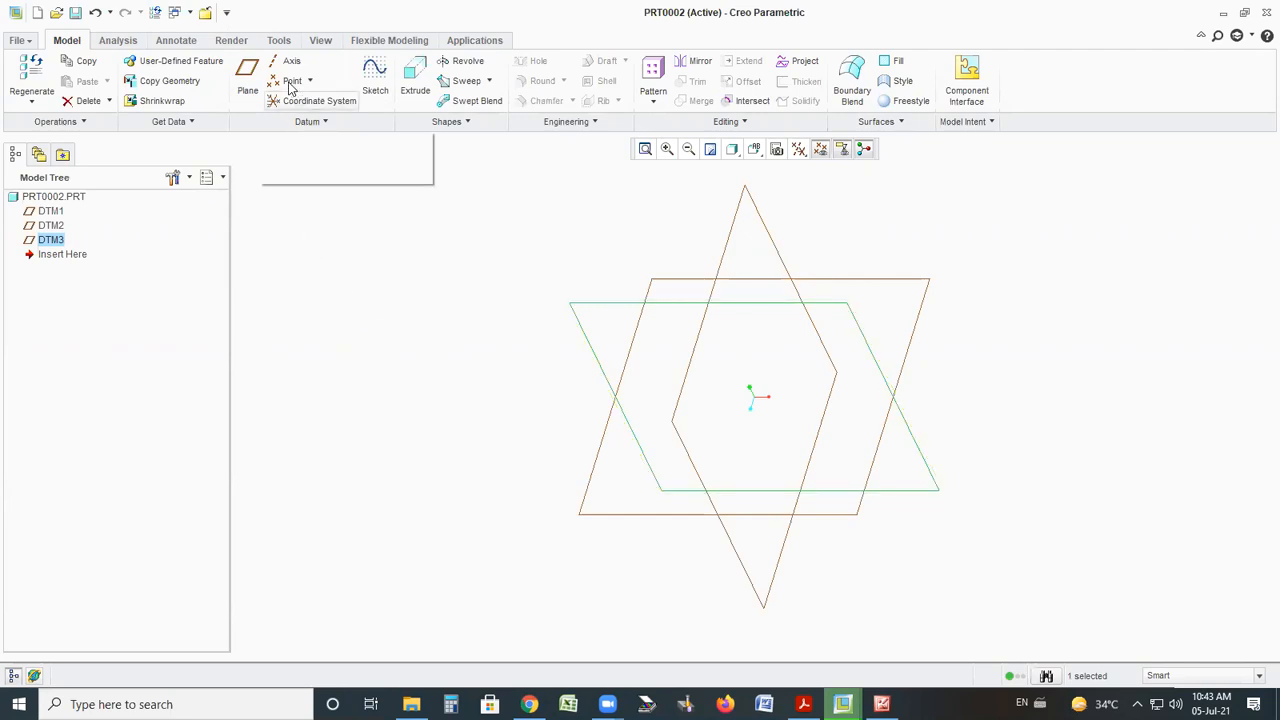
Start a sketch on datum plane DTM1 and orient the view square to the sketch plane
{"action": "left_click", "coordinate": [835, 366]}
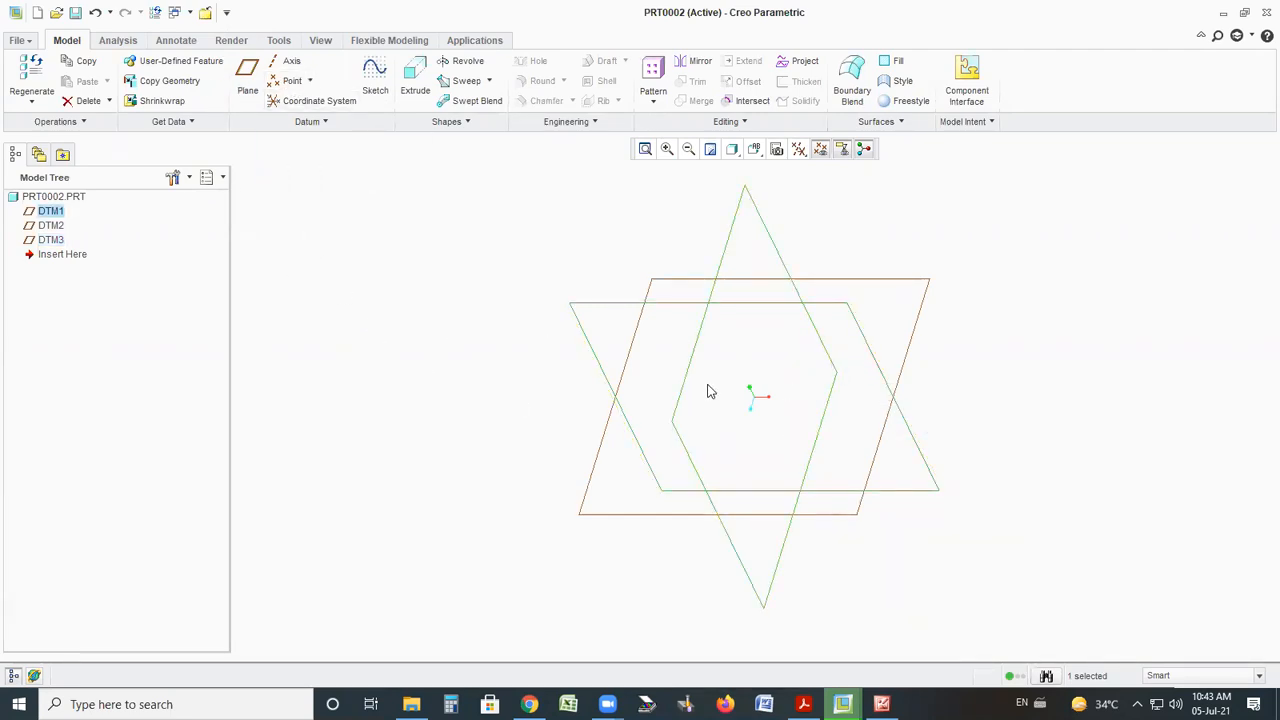
{"action": "left_click", "coordinate": [375, 78]}
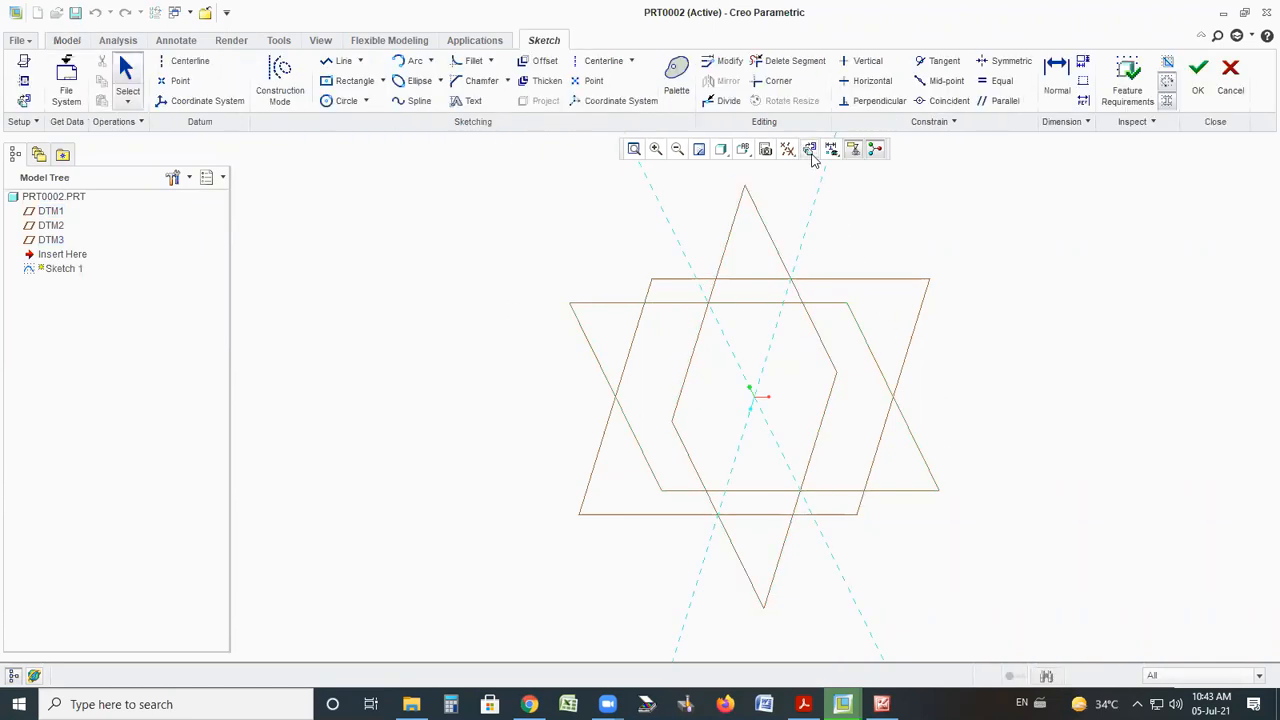
{"action": "left_click", "coordinate": [811, 153]}
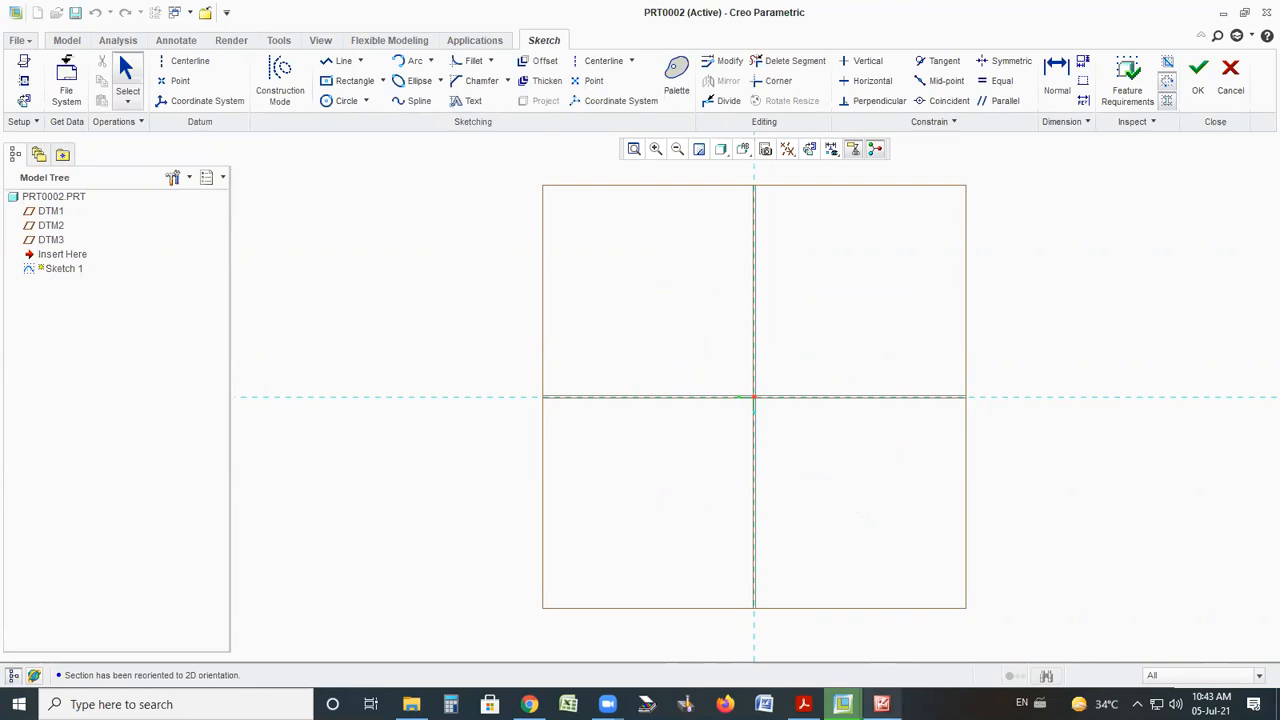
Check the block in the reference drawing, and add vertical and horizontal centerlines through the sketch origin
{"action": "left_click", "coordinate": [882, 704]}
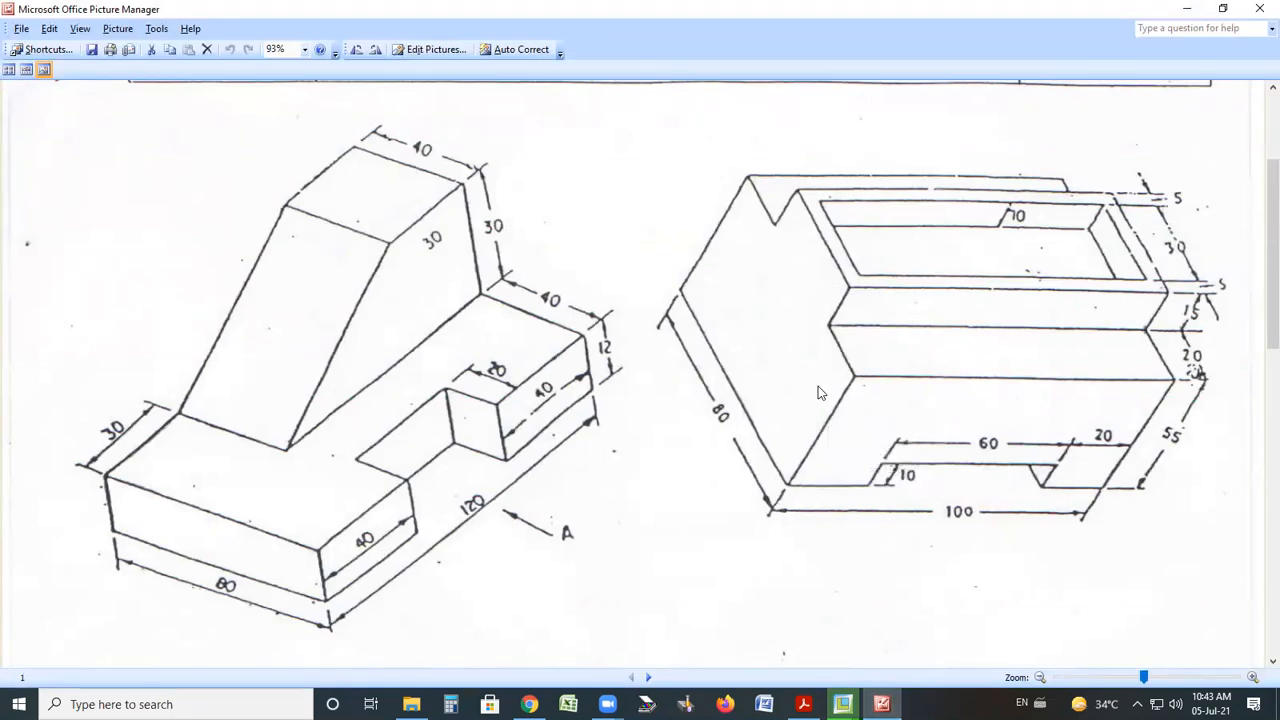
{"action": "key", "text": "alt+Tab"}
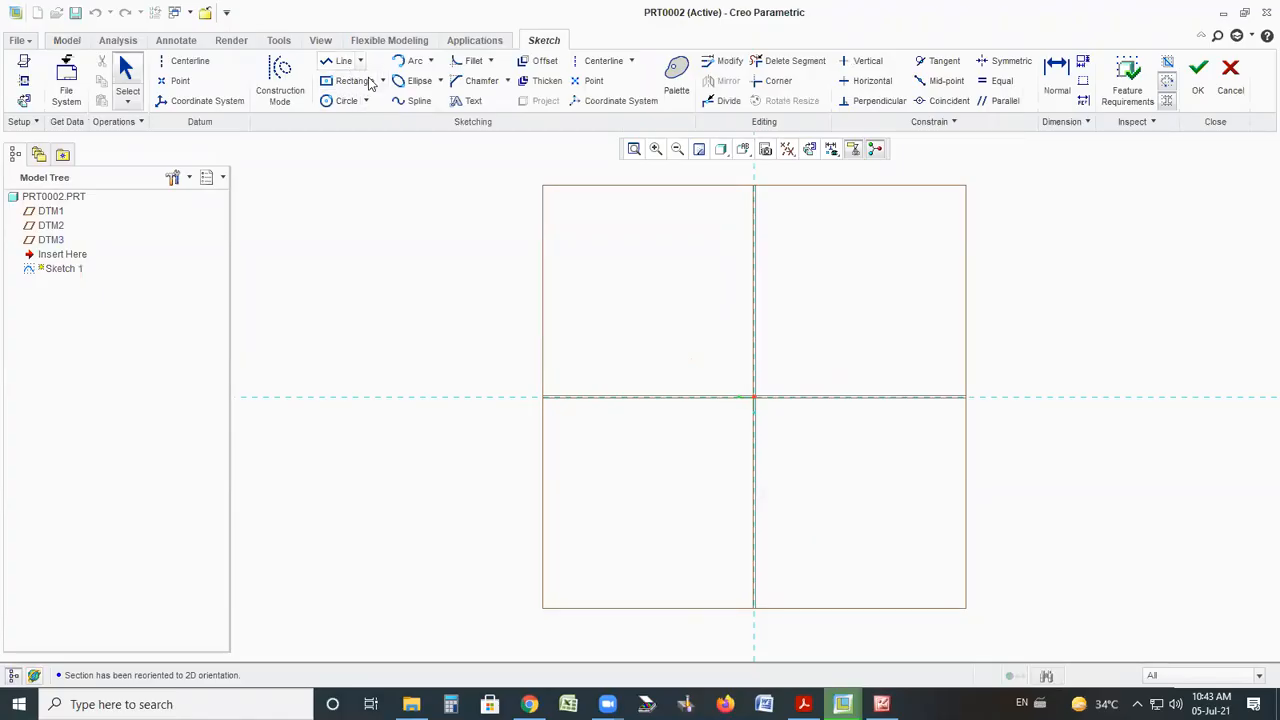
{"action": "left_click", "coordinate": [606, 61]}
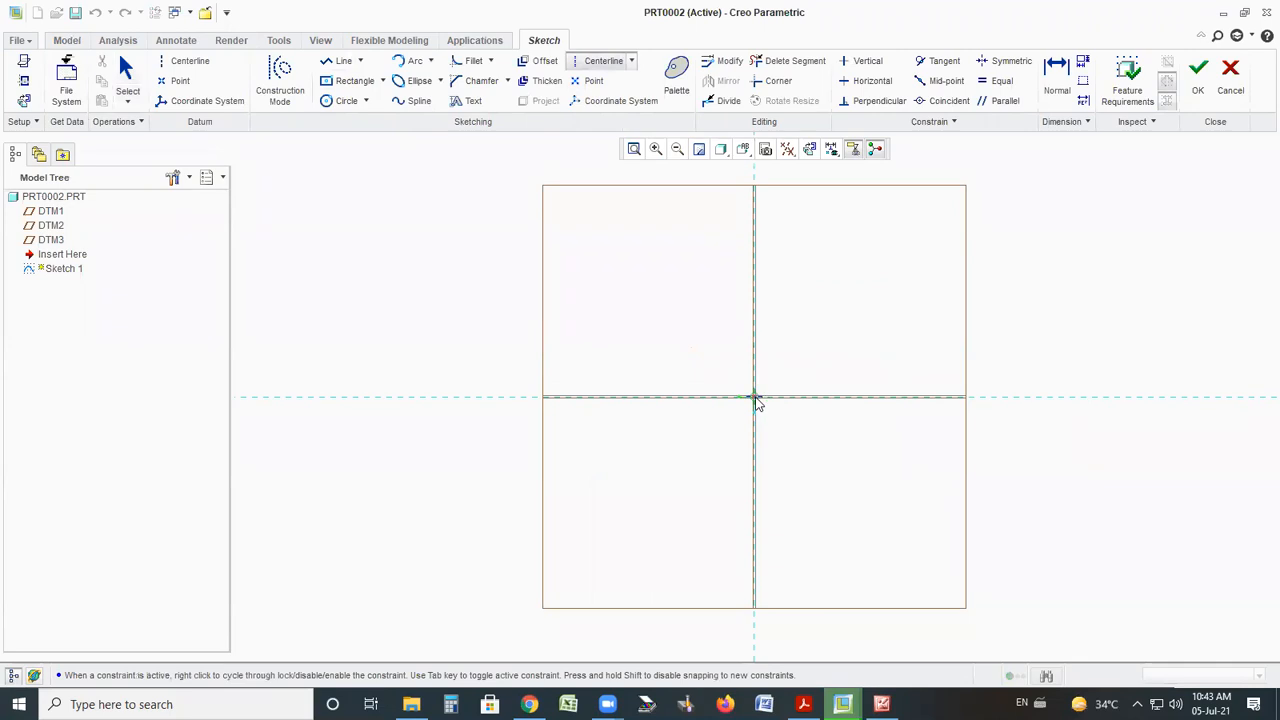
{"action": "left_click", "coordinate": [754, 397]}
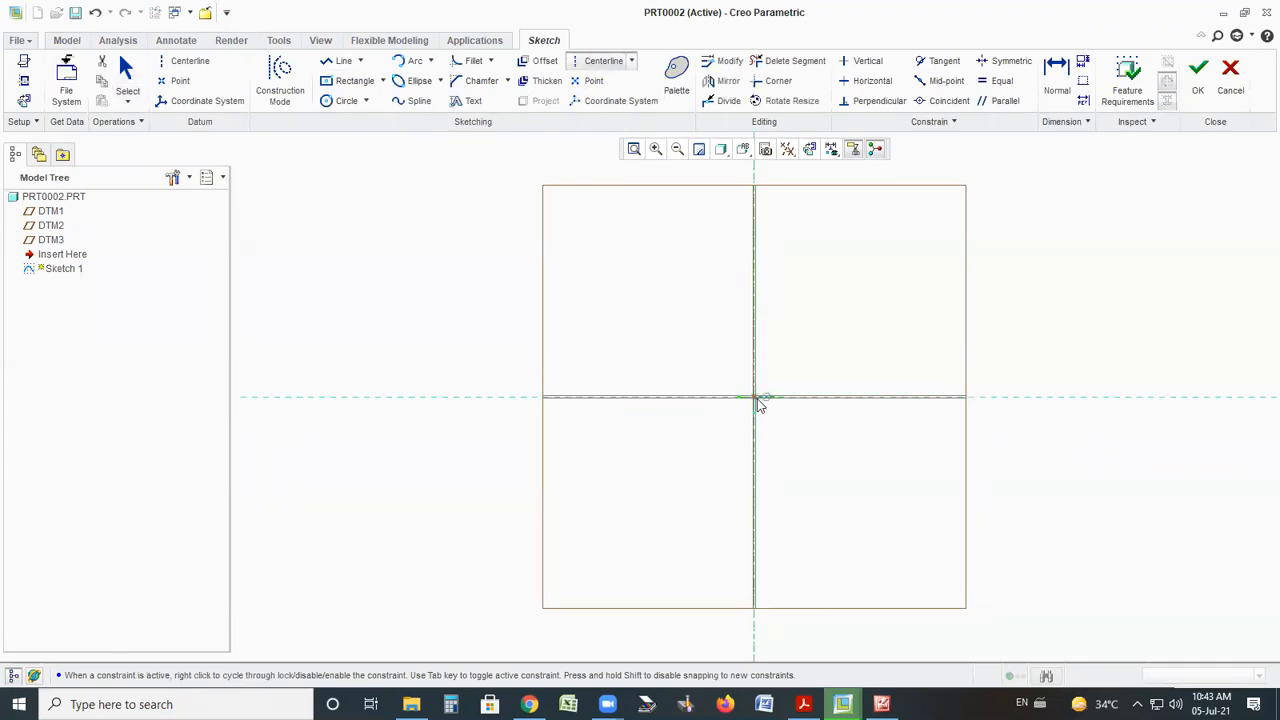
{"action": "left_click", "coordinate": [898, 403]}
Sketch a closed eight-line profile around the origin, about 290 wide with 246 high sides, topped by a narrower block about 110 by 52
{"action": "left_click", "coordinate": [343, 62]}
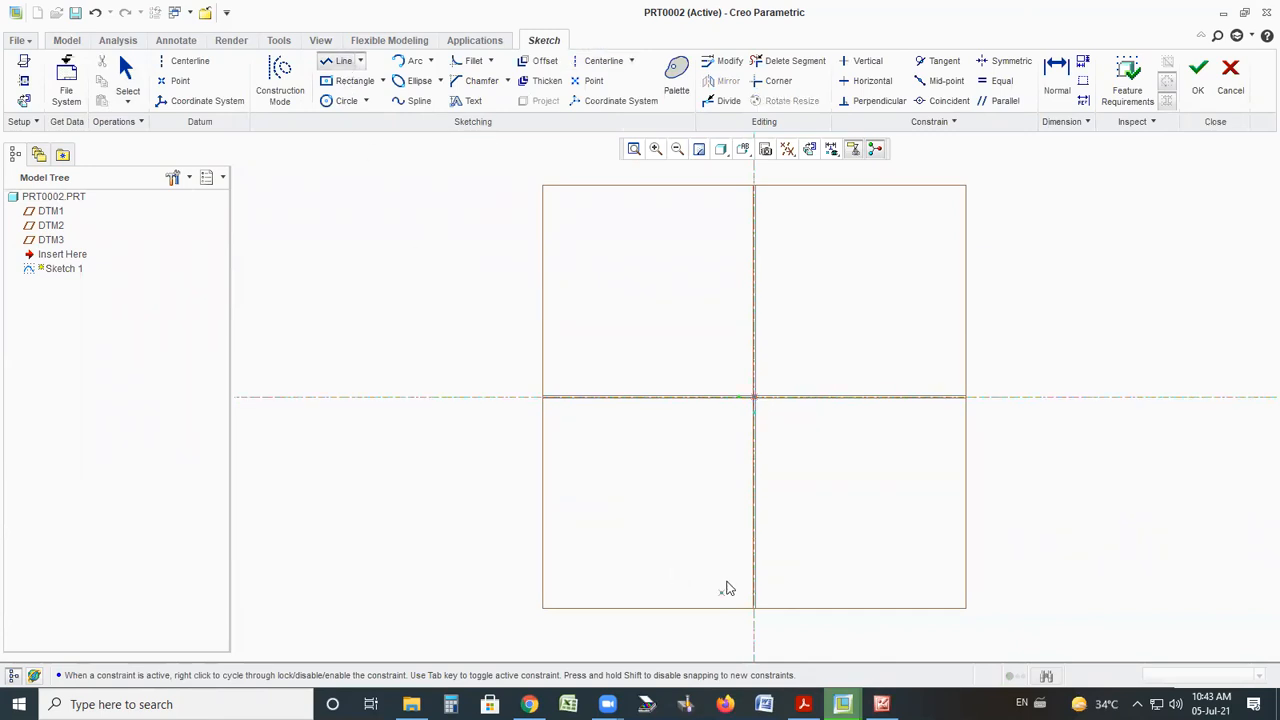
{"action": "left_click", "coordinate": [633, 491]}
{"action": "left_click", "coordinate": [876, 492]}
{"action": "left_click", "coordinate": [879, 287]}
{"action": "left_click", "coordinate": [797, 287]}
{"action": "left_click", "coordinate": [797, 243]}
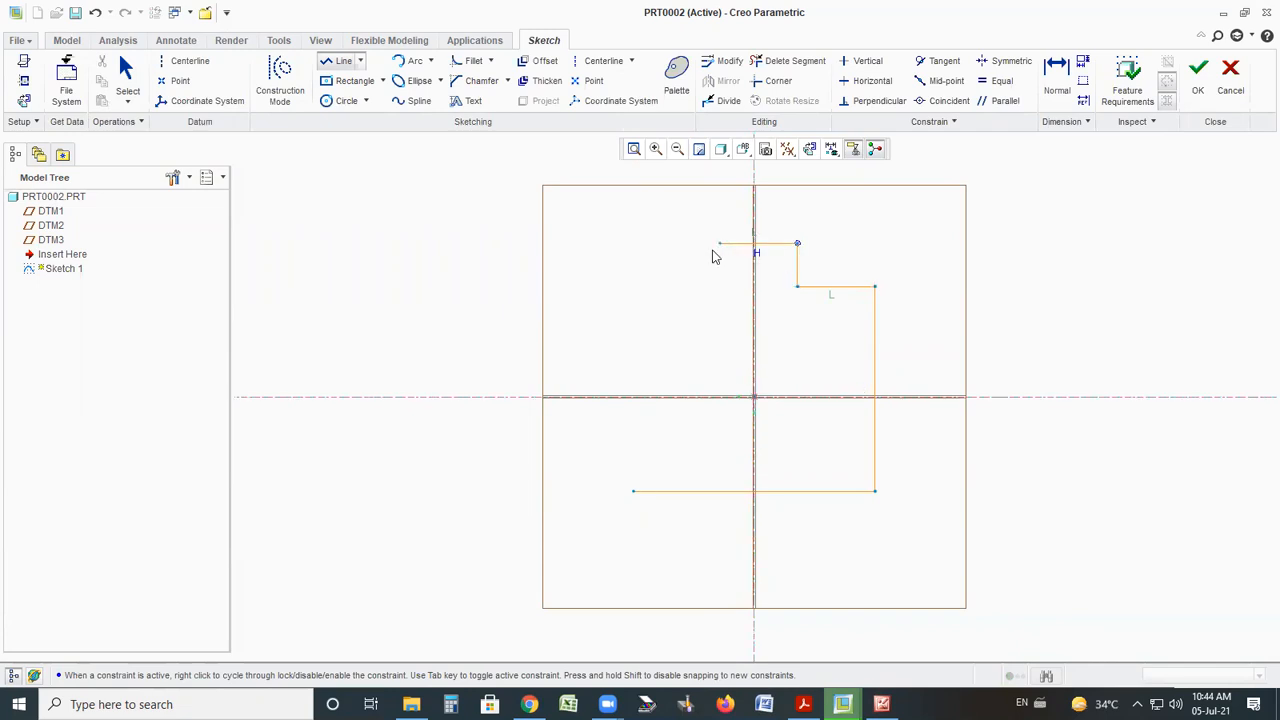
{"action": "left_click", "coordinate": [705, 243]}
{"action": "left_click", "coordinate": [705, 287]}
{"action": "left_click", "coordinate": [628, 287]}
{"action": "left_click", "coordinate": [634, 494]}
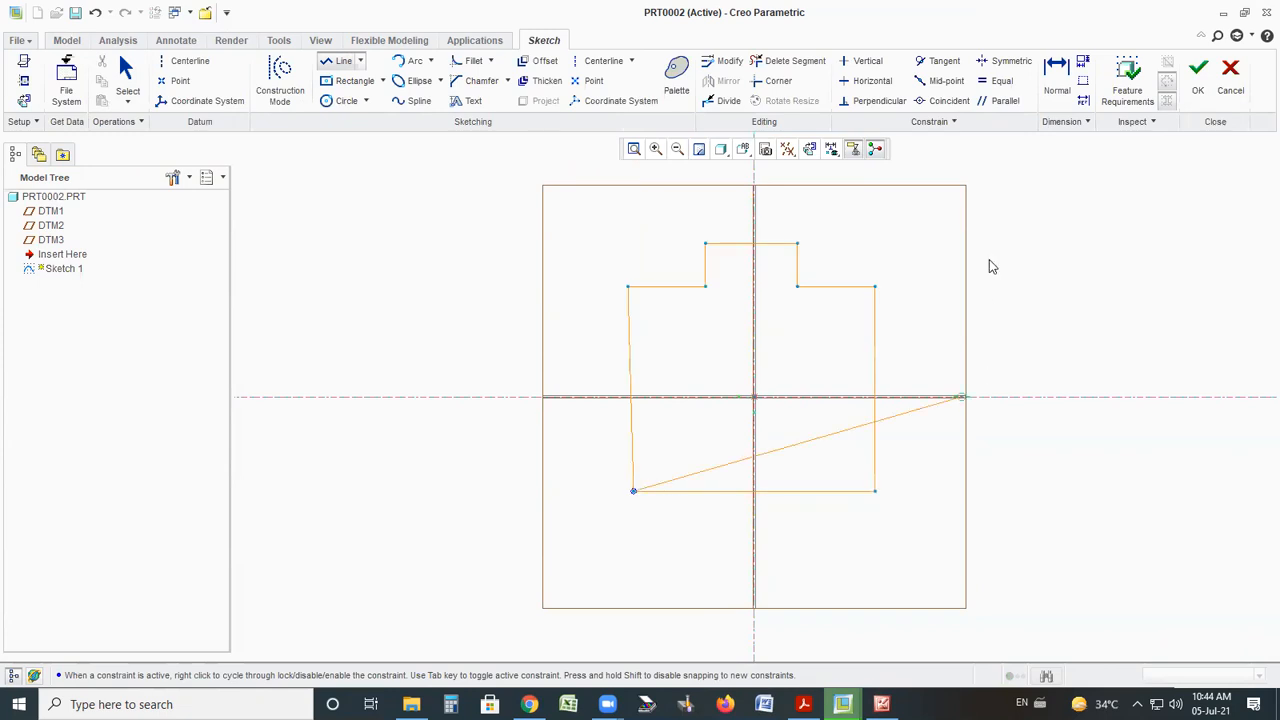
{"action": "left_click", "coordinate": [130, 90]}
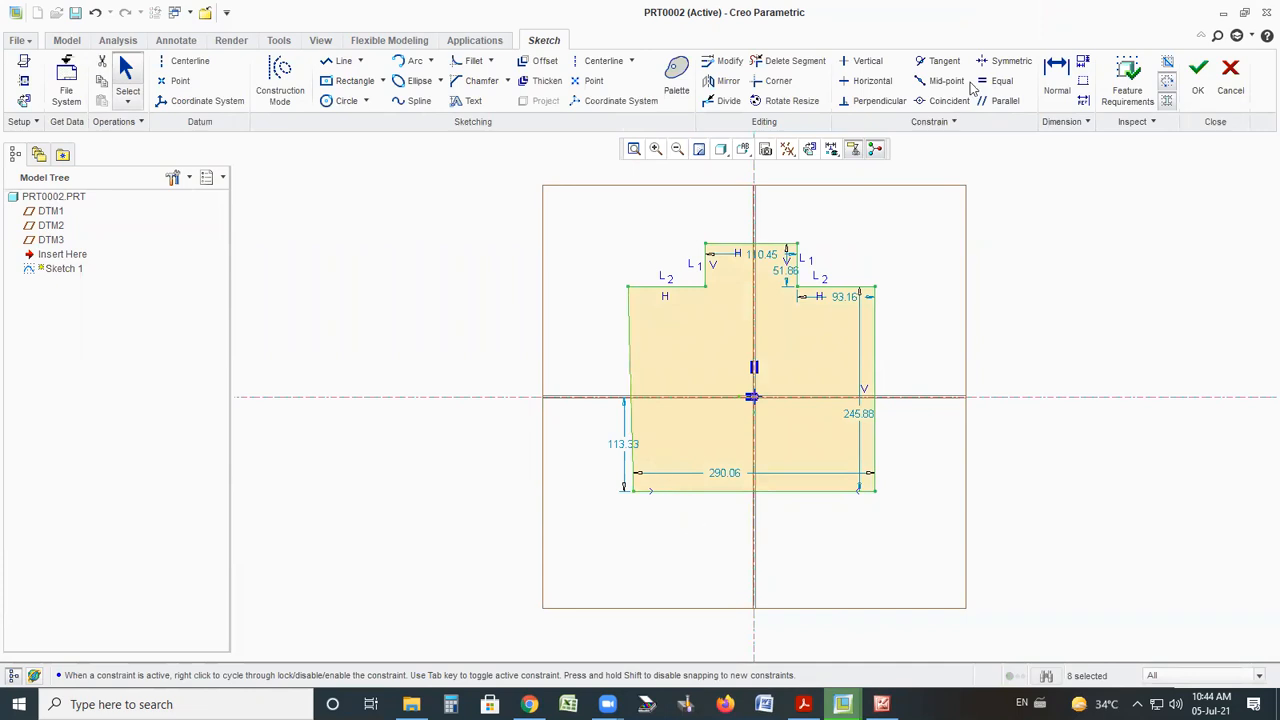
Constrain the slanted side line of the profile to vertical and check the block's dimensions in the reference drawing
{"action": "left_click", "coordinate": [862, 61]}
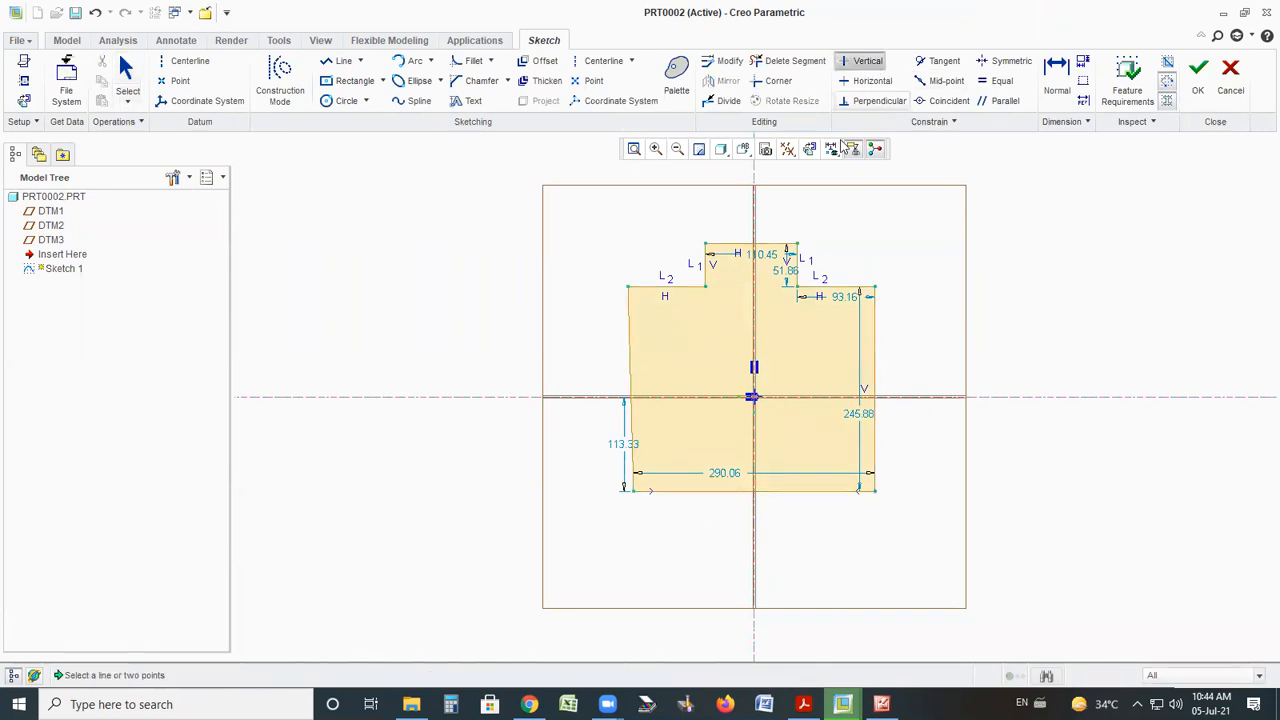
{"action": "left_click", "coordinate": [630, 367]}
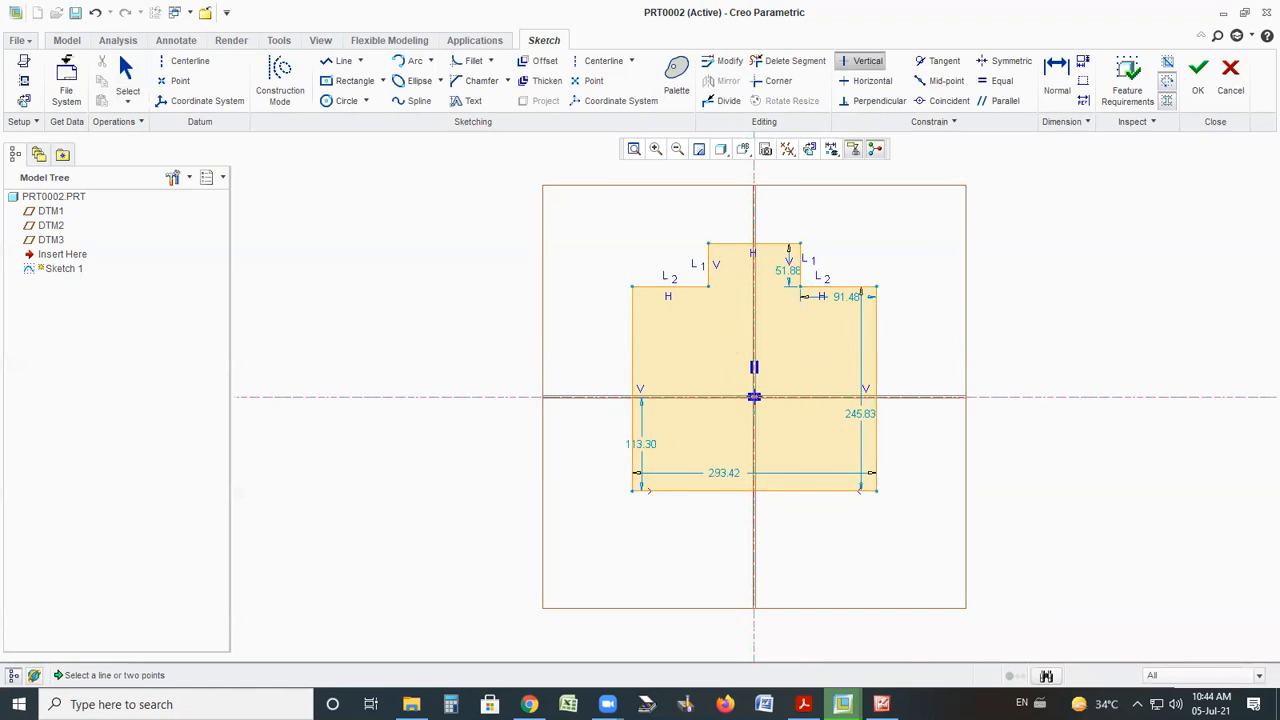
{"action": "left_click", "coordinate": [881, 704]}
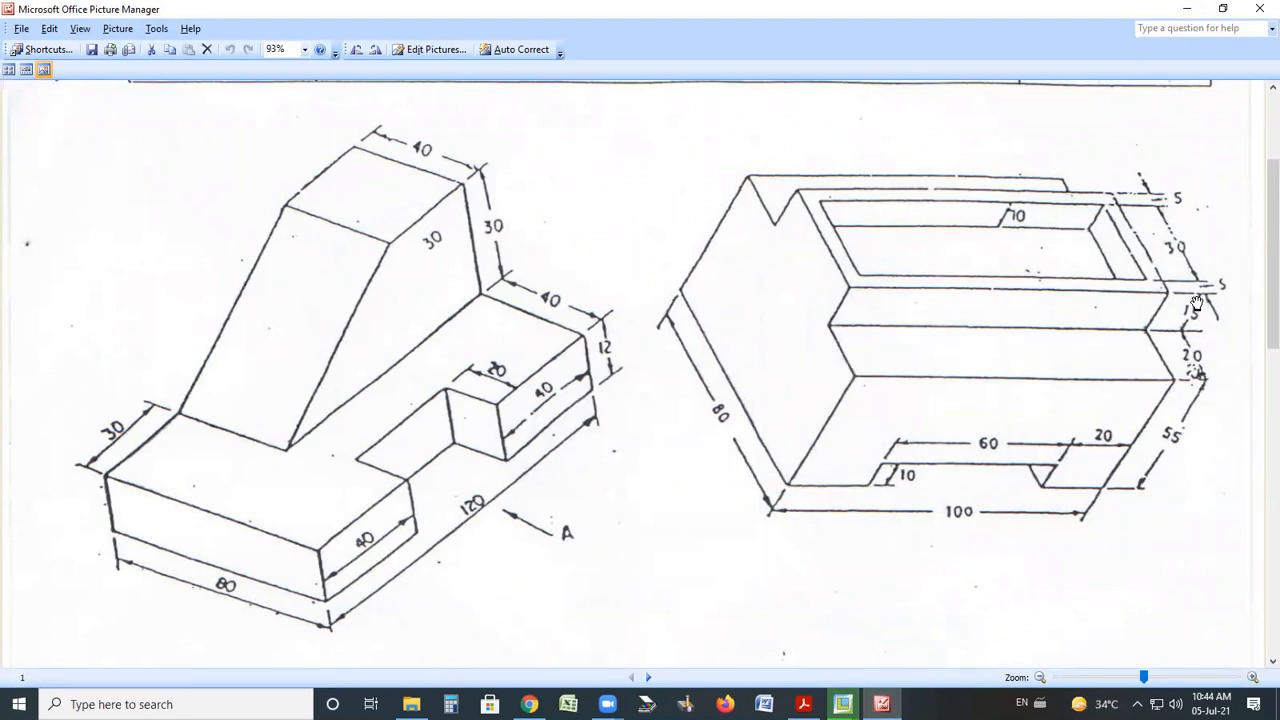
{"action": "left_click", "coordinate": [880, 704]}
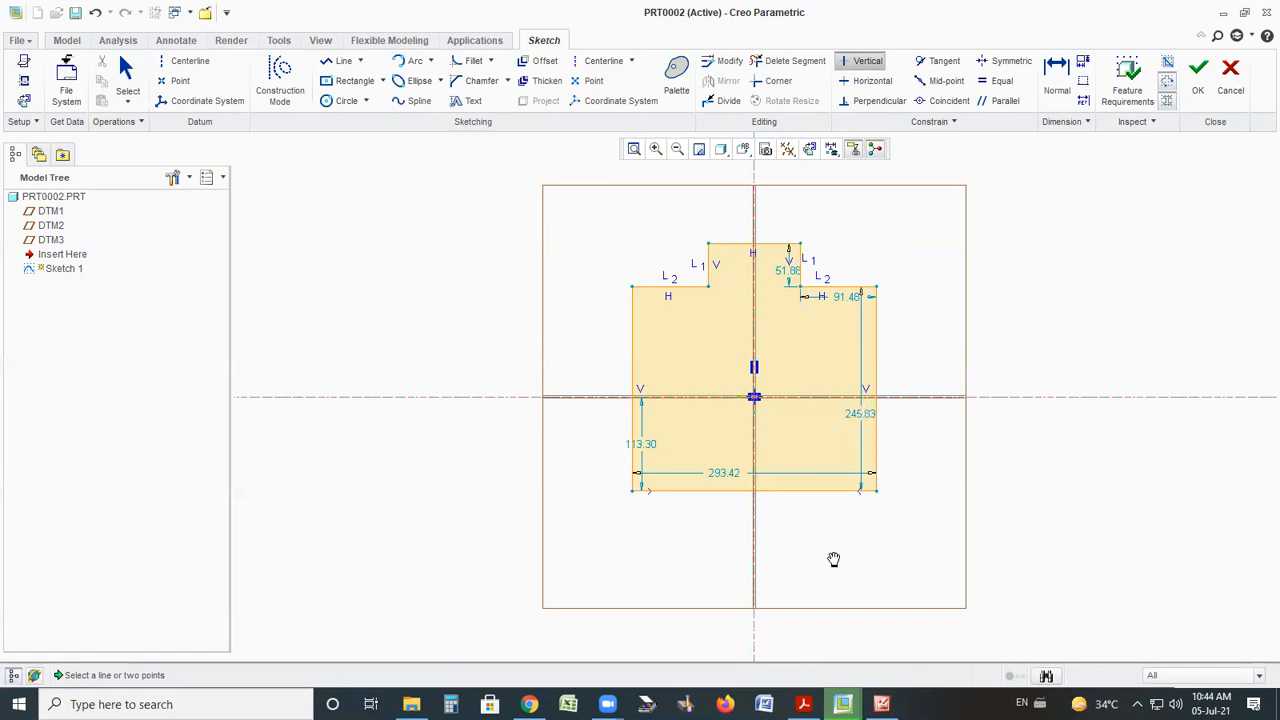
{"action": "left_click", "coordinate": [882, 704]}
{"action": "left_click", "coordinate": [882, 704]}
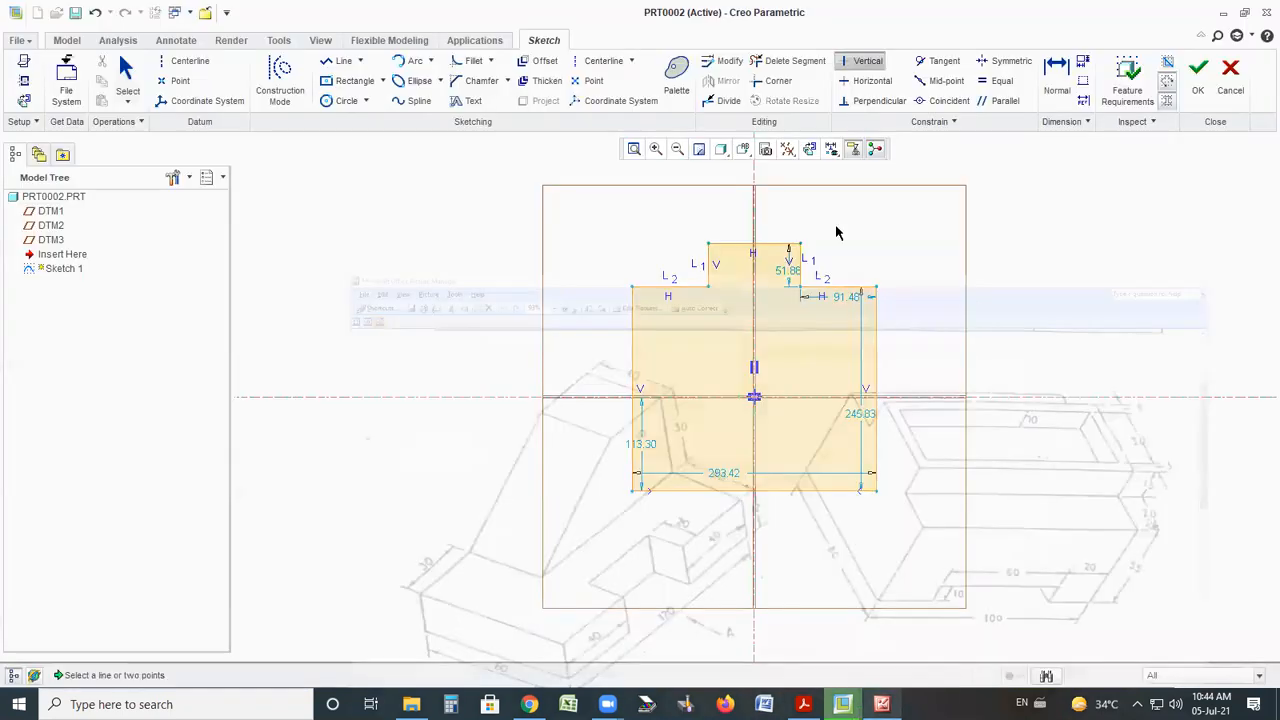
Set the width of the profile's base line to 80
{"action": "left_click", "coordinate": [124, 68]}
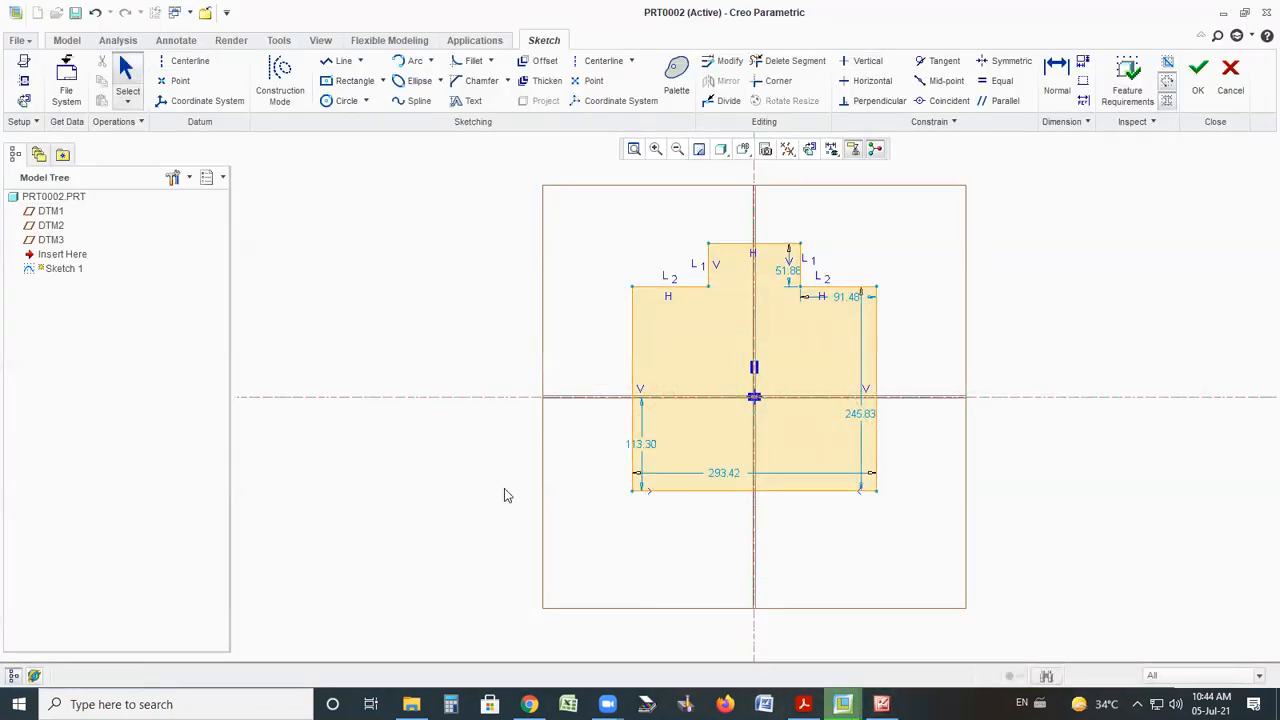
{"action": "double_click", "coordinate": [723, 472]}
{"action": "type", "text": "80"}
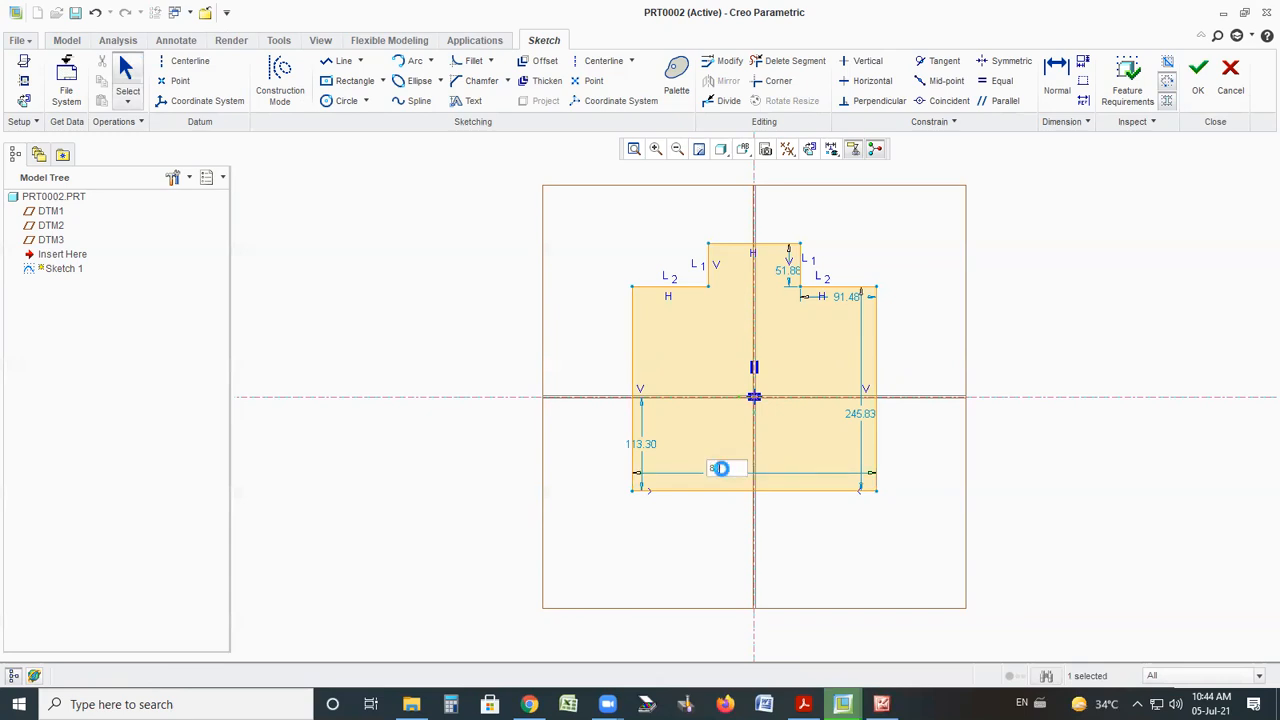
{"action": "key", "text": "Return"}
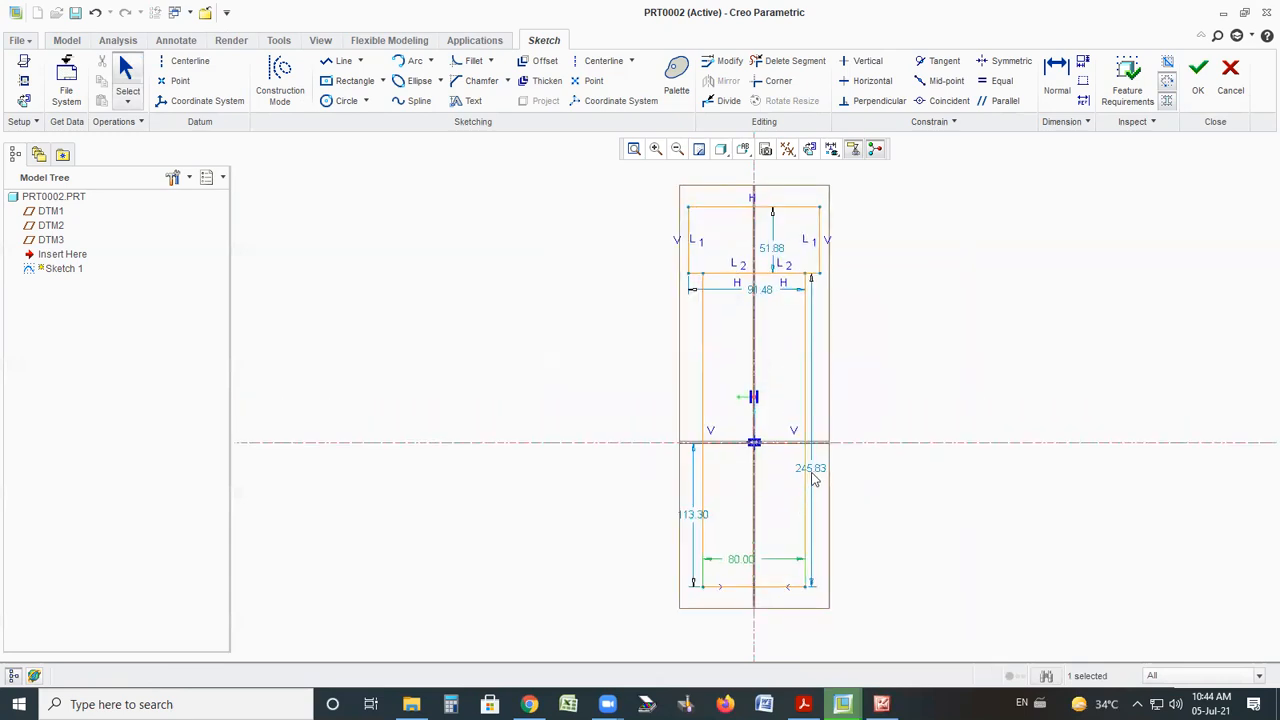
Look up the lower block's height in the reference drawing and set its side height to 55
{"action": "double_click", "coordinate": [813, 474]}
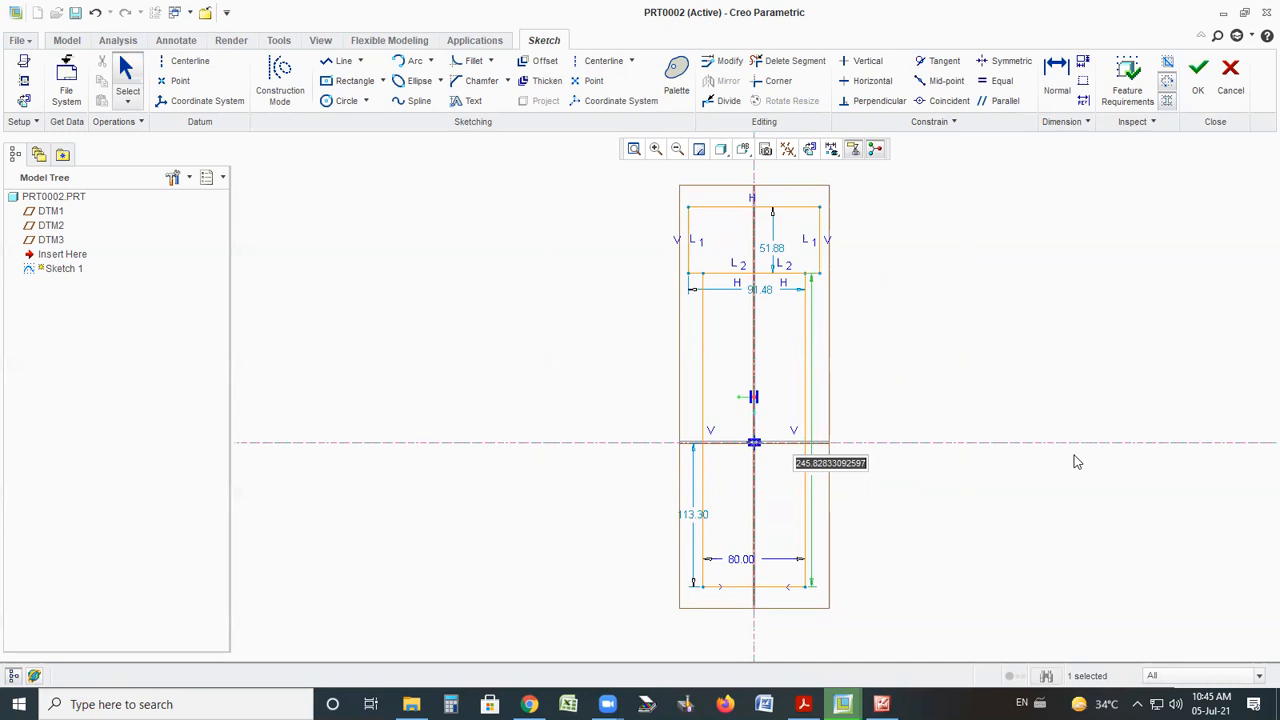
{"action": "left_click", "coordinate": [882, 705]}
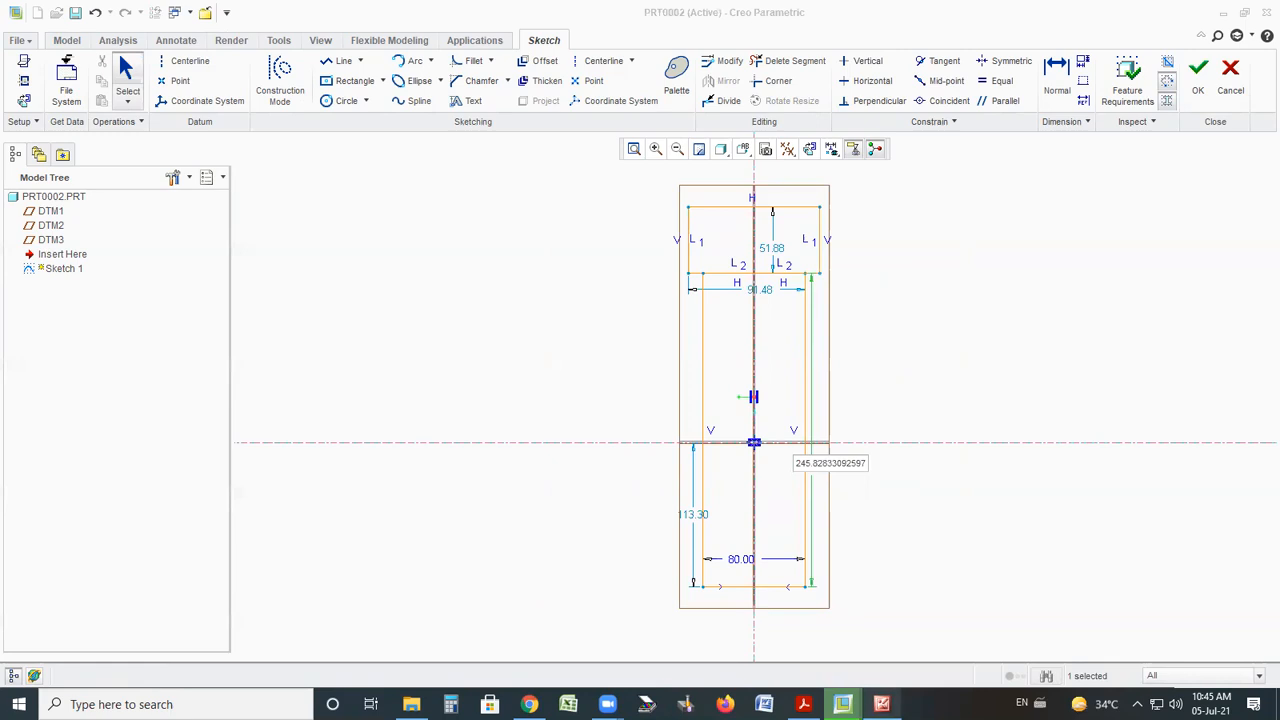
{"action": "left_click", "coordinate": [843, 705]}
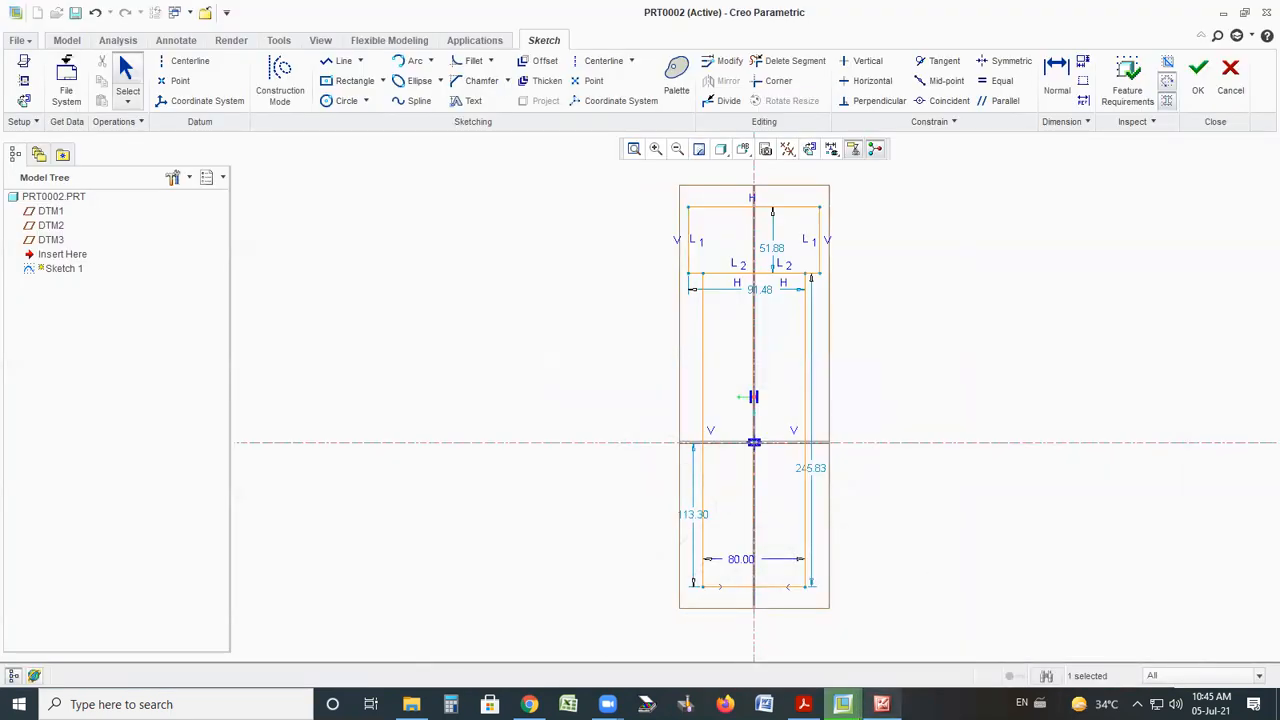
{"action": "left_click", "coordinate": [882, 705]}
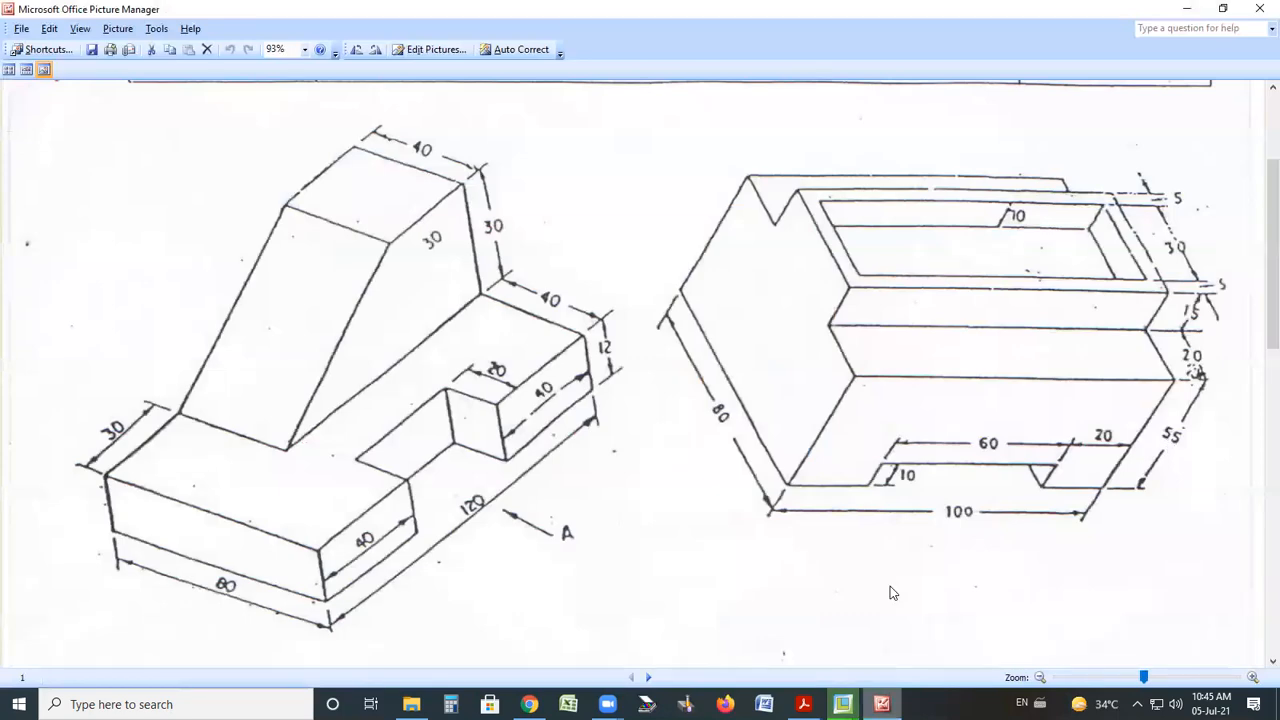
{"action": "key", "text": "alt+Tab"}
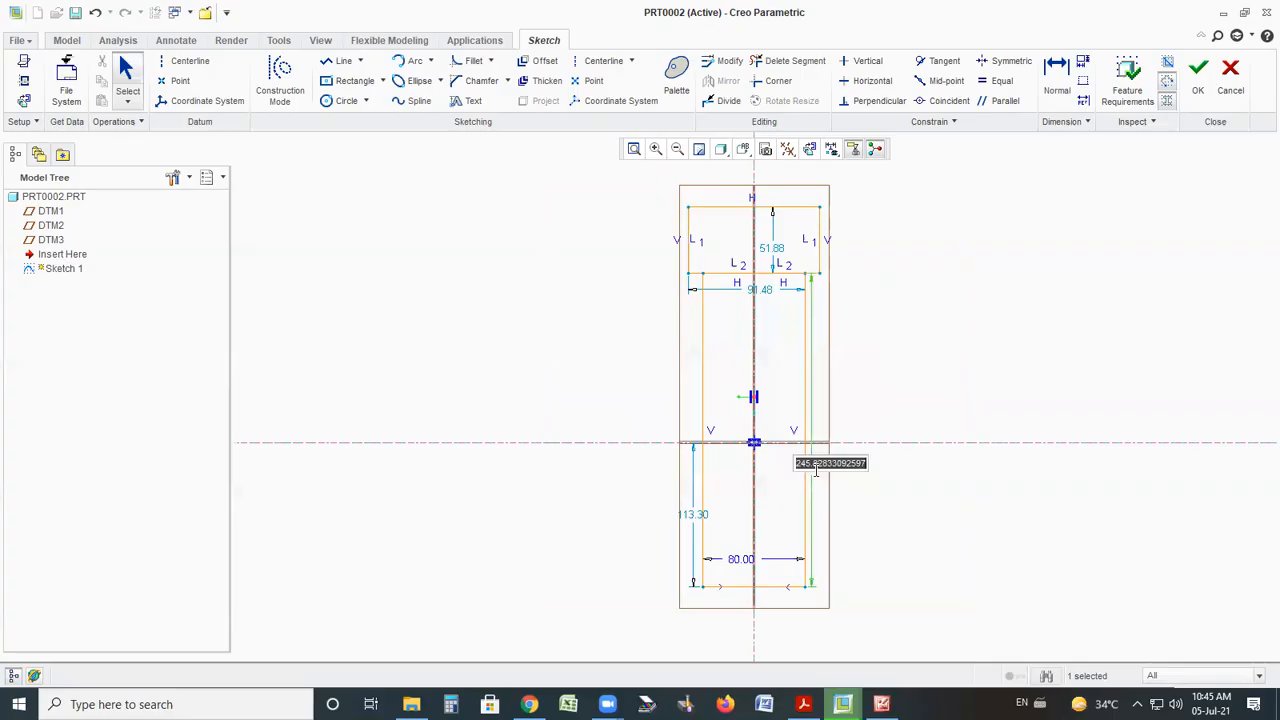
{"action": "type", "text": "55"}
{"action": "key", "text": "Return"}
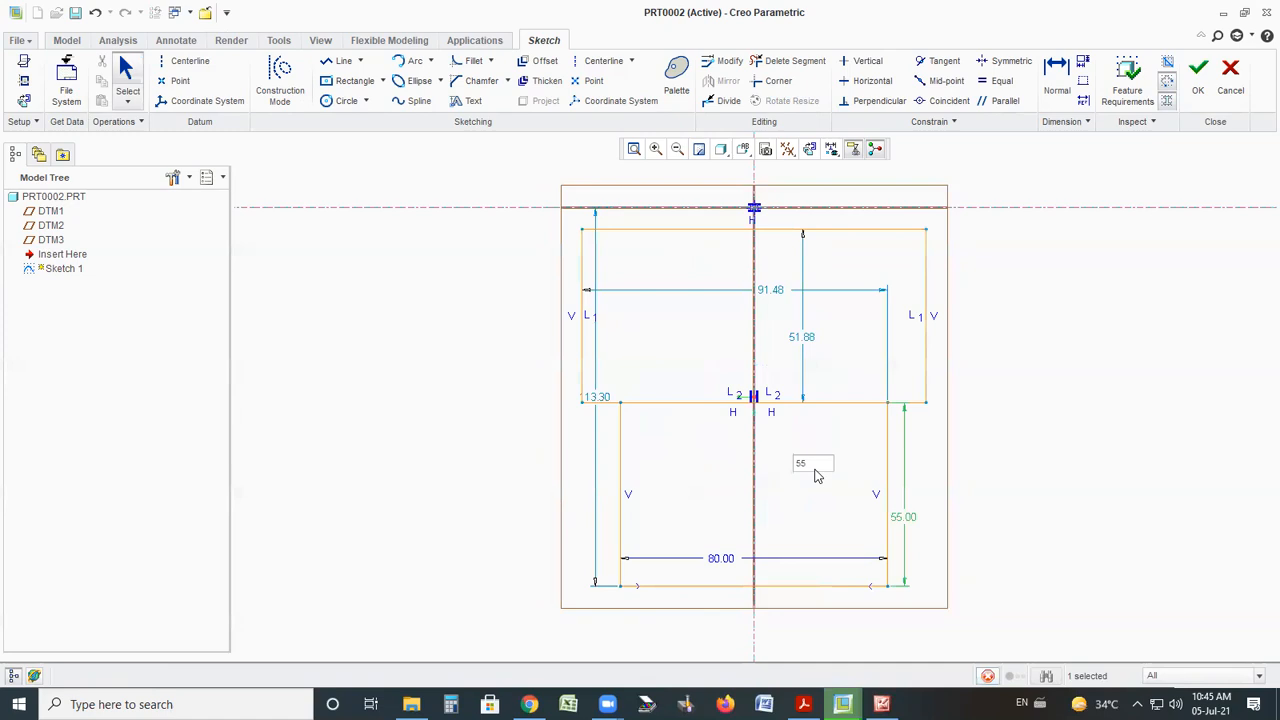
Set the distance from the profile's base line to the horizontal centerline to 27.5, half of the 55 height
{"action": "double_click", "coordinate": [597, 398]}
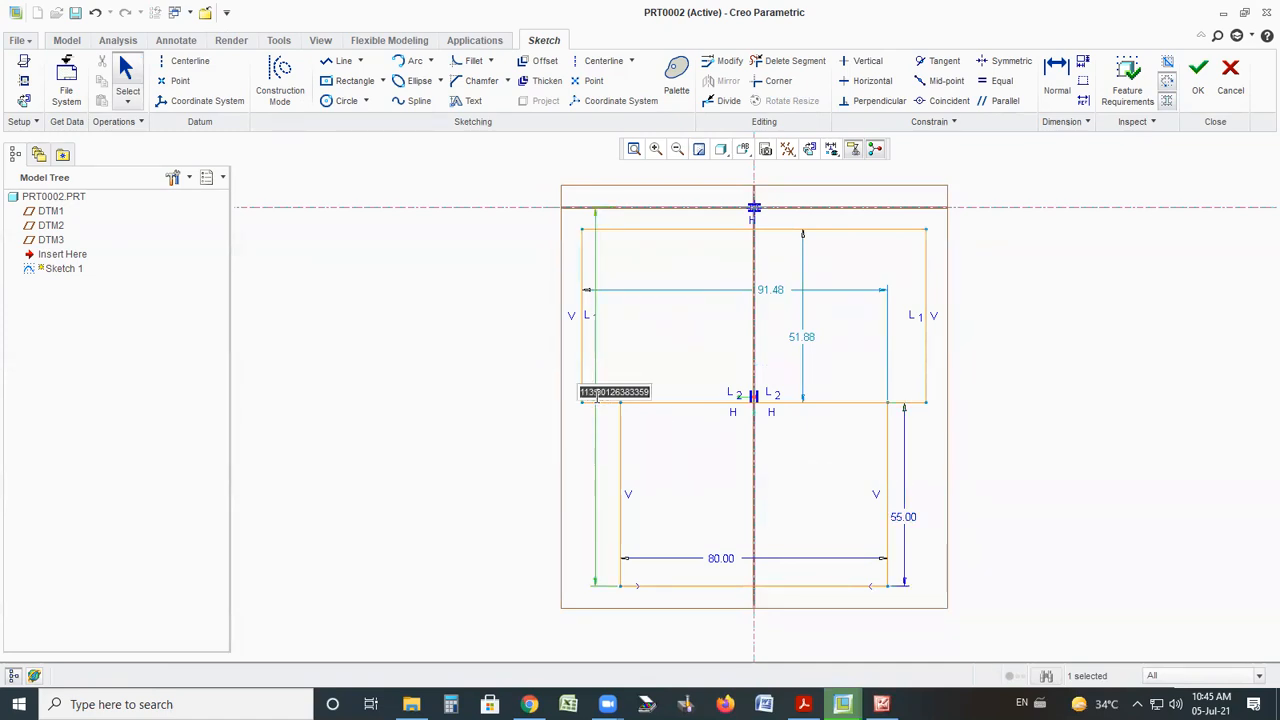
{"action": "type", "text": "55"}
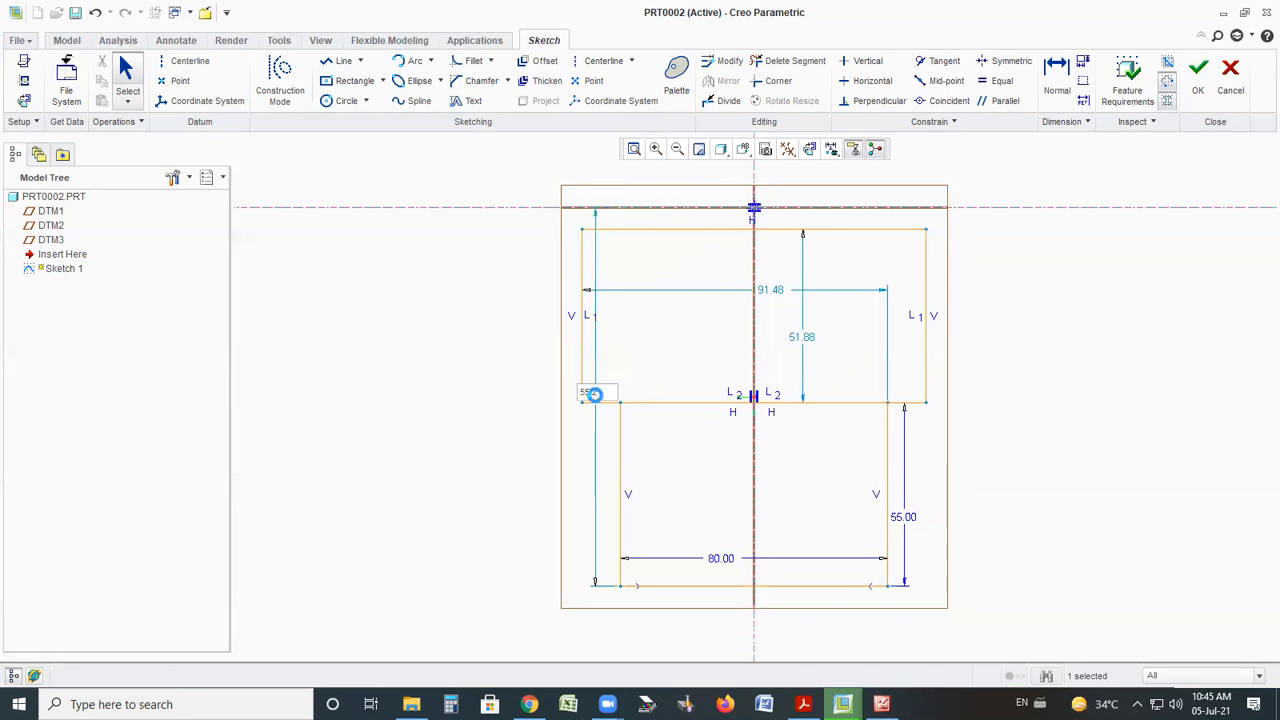
{"action": "key", "text": "Return"}
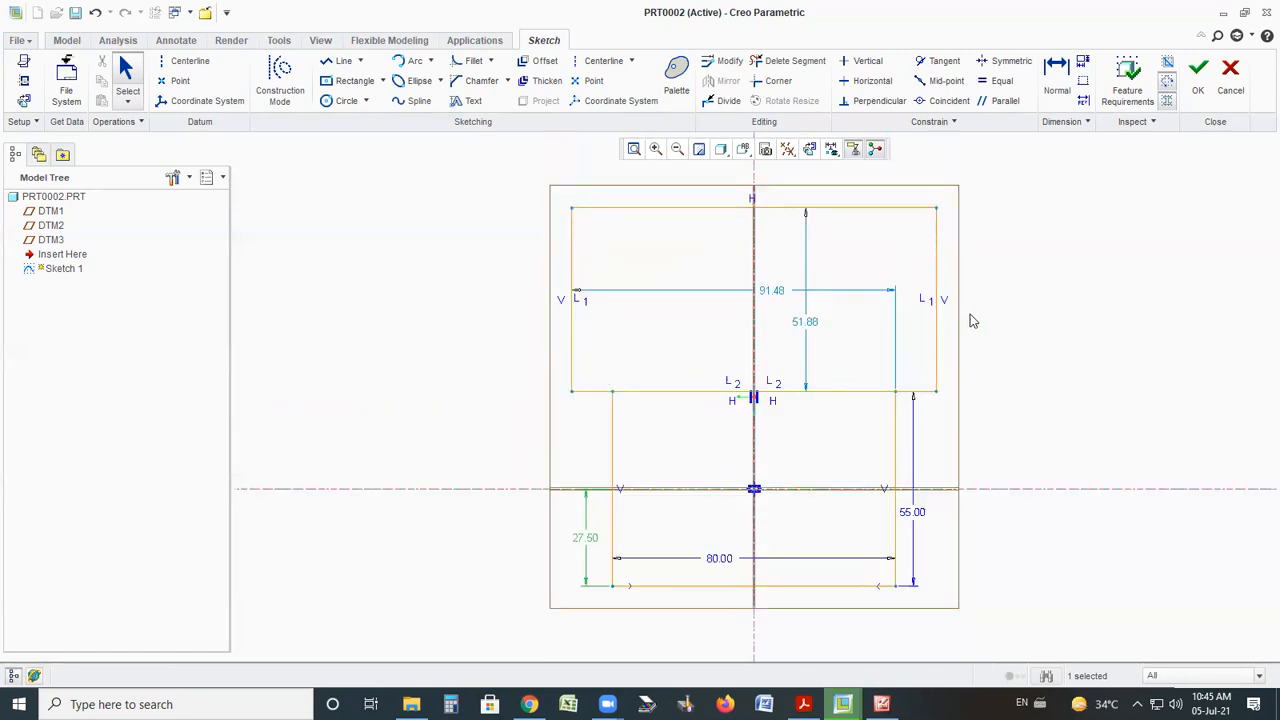
{"action": "left_click", "coordinate": [928, 580]}
Check the upper block in the reference drawing and try to set the 91.48 horizontal dimension to 40
{"action": "key", "text": "alt+Tab"}
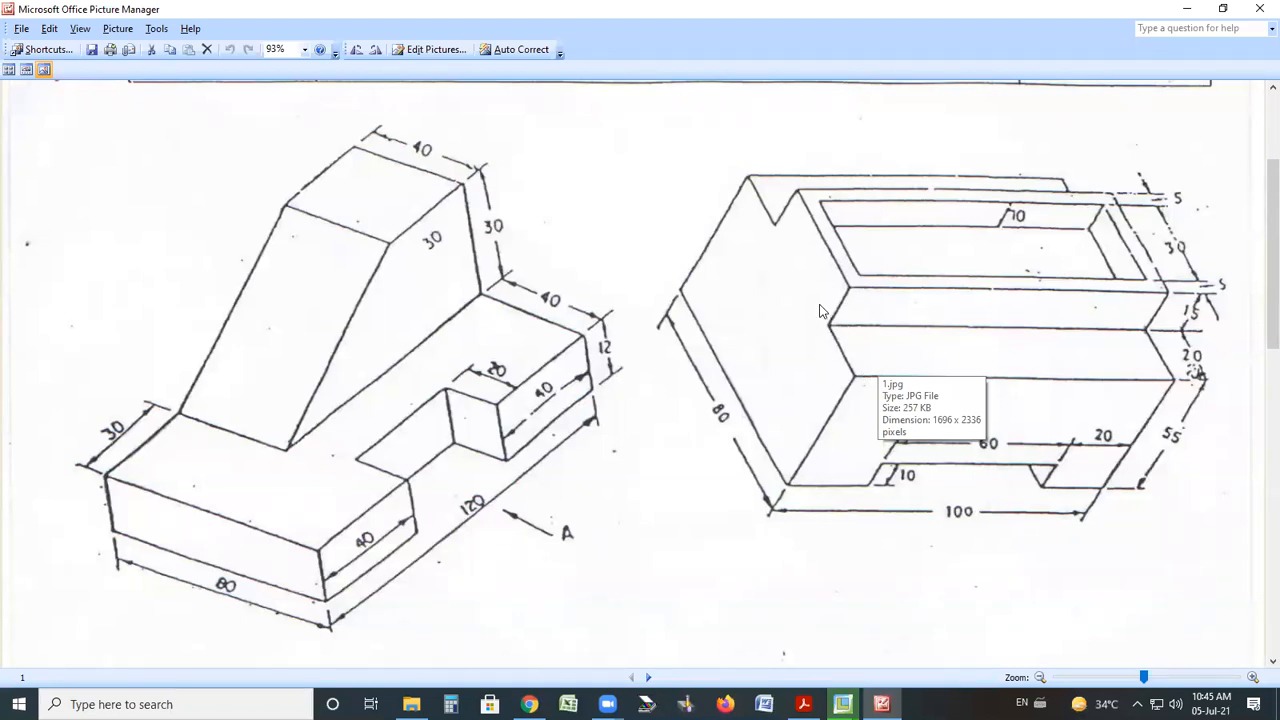
{"action": "key", "text": "alt+Tab"}
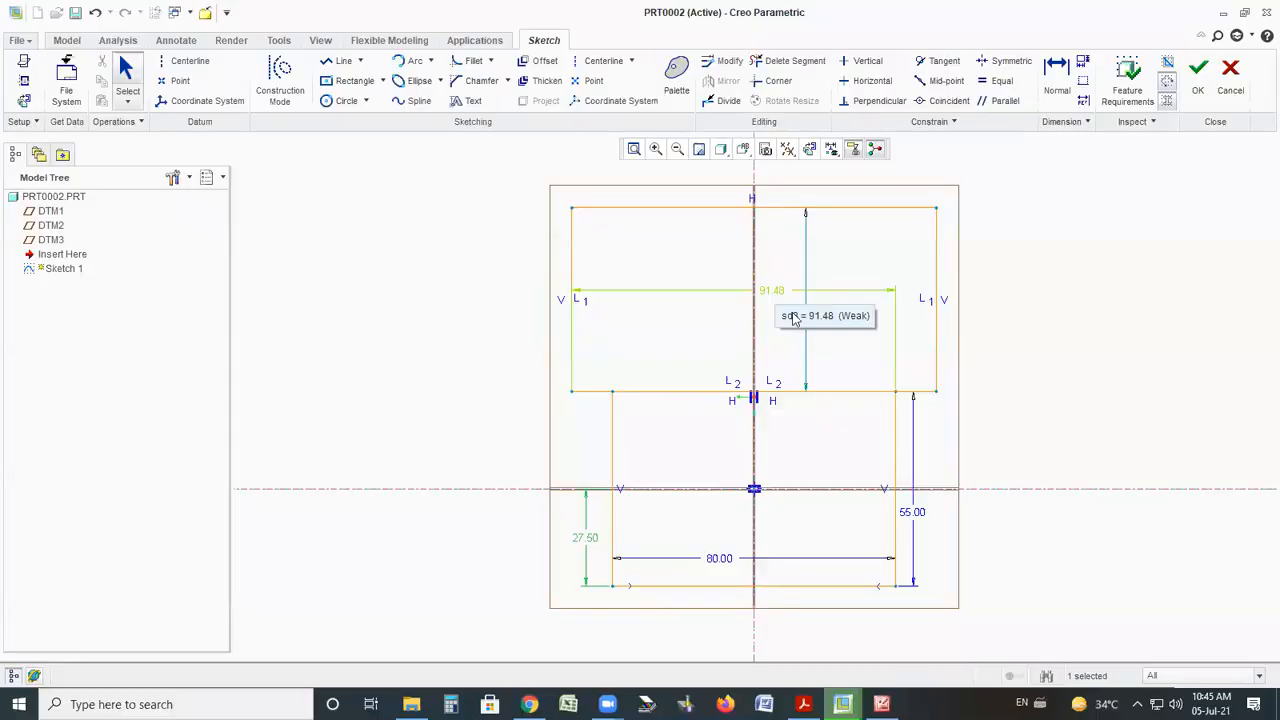
{"action": "key", "text": "alt+Tab"}
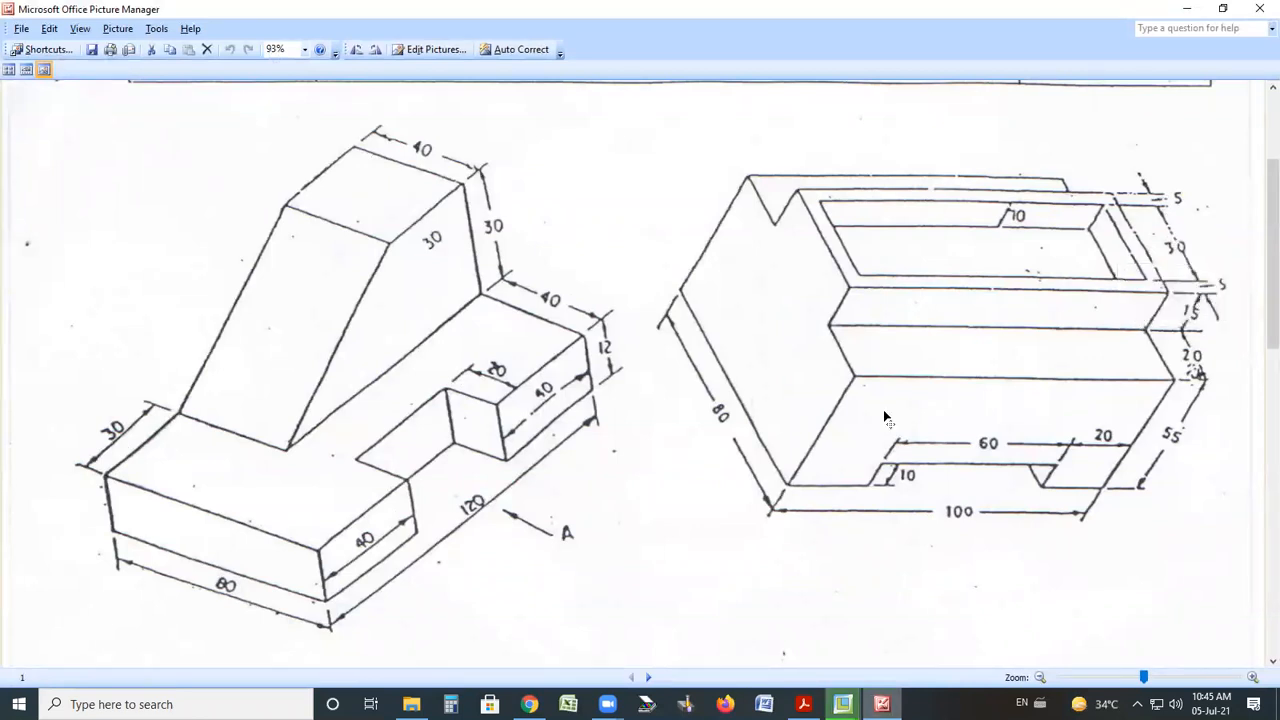
{"action": "key", "text": "alt+Tab"}
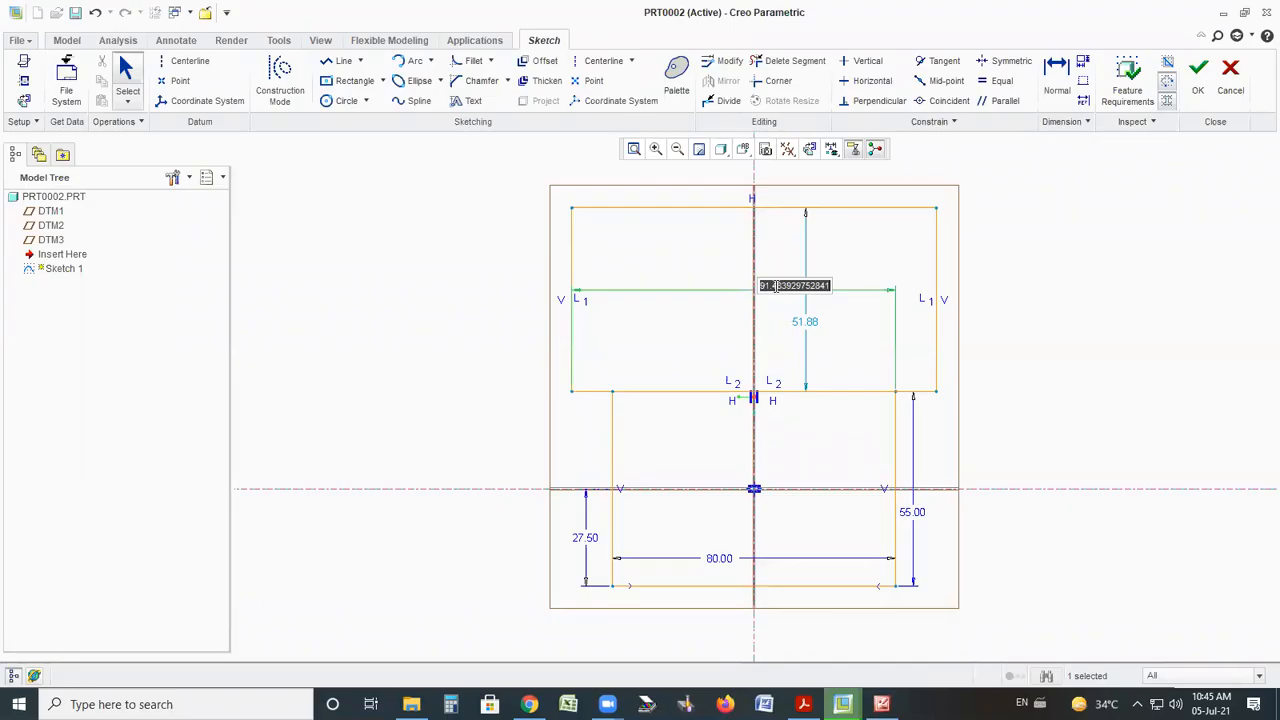
{"action": "type", "text": "40"}
{"action": "key", "text": "Return"}
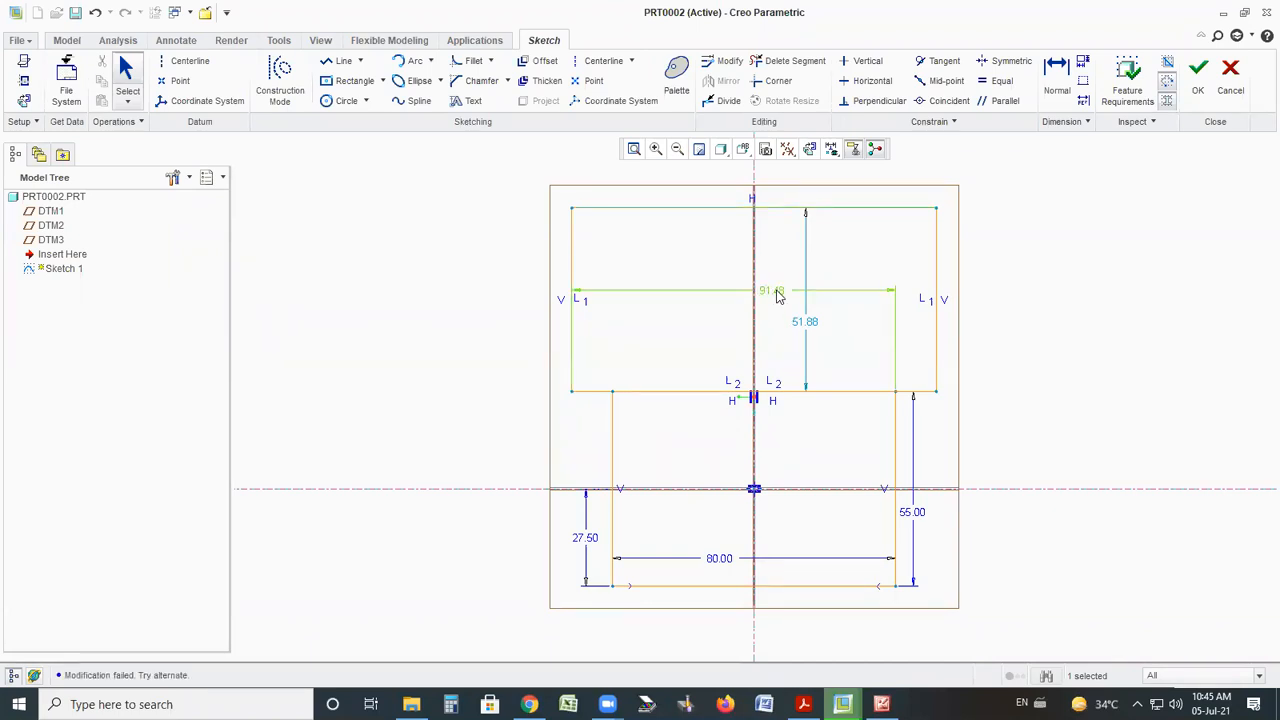
{"action": "double_click", "coordinate": [777, 290]}
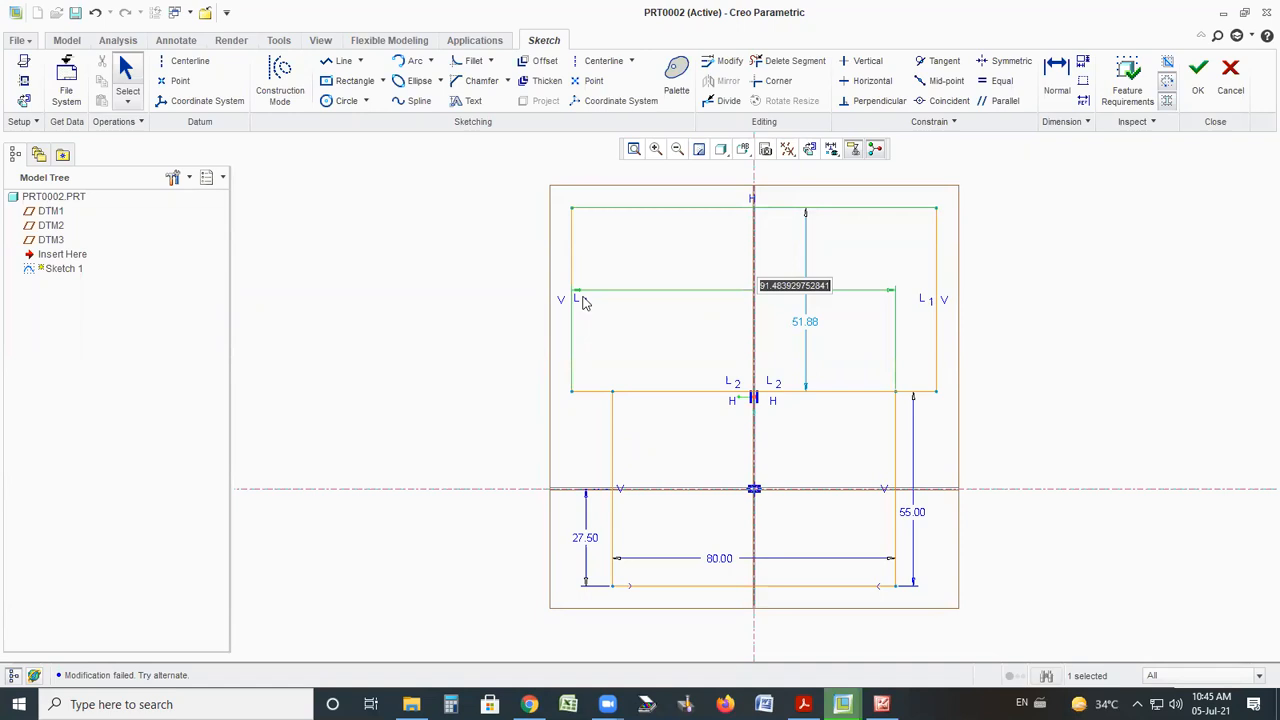
Delete the equal-length constraint between the upper block's two side lines and set the upper block's width to 40
{"action": "left_click", "coordinate": [583, 300]}
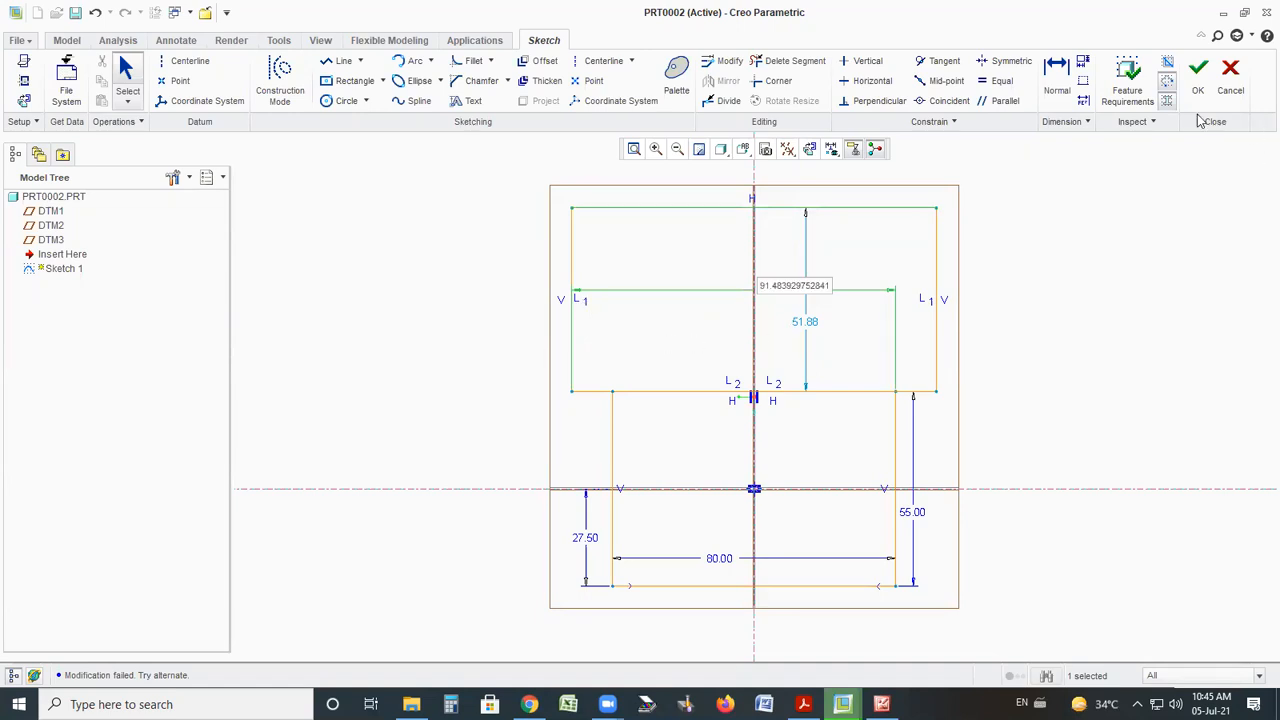
{"action": "left_click", "coordinate": [131, 96]}
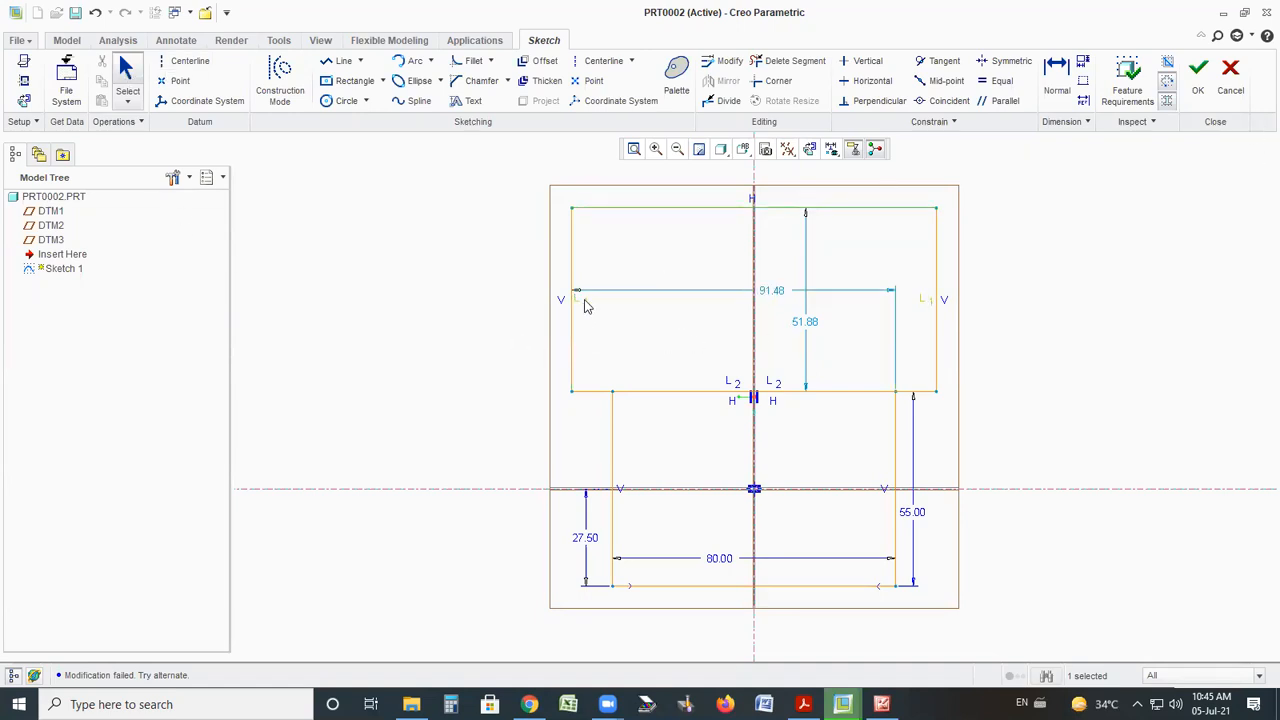
{"action": "key", "text": "Delete"}
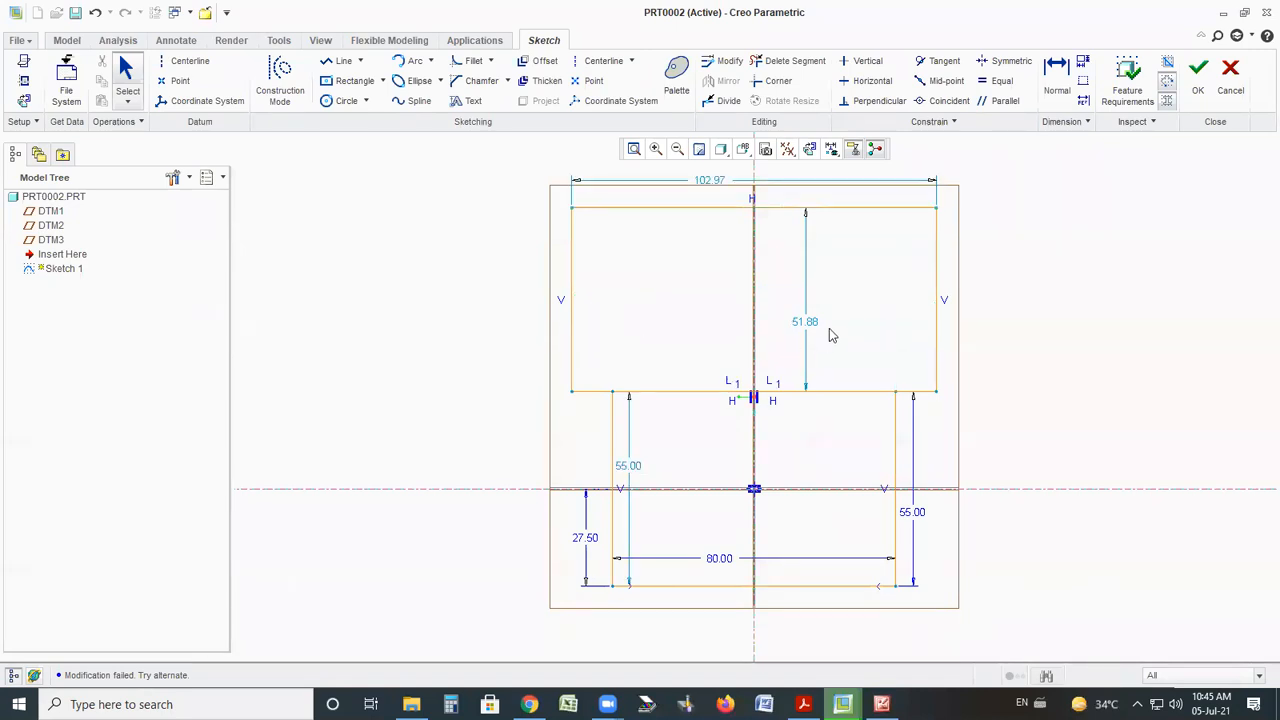
{"action": "double_click", "coordinate": [712, 180]}
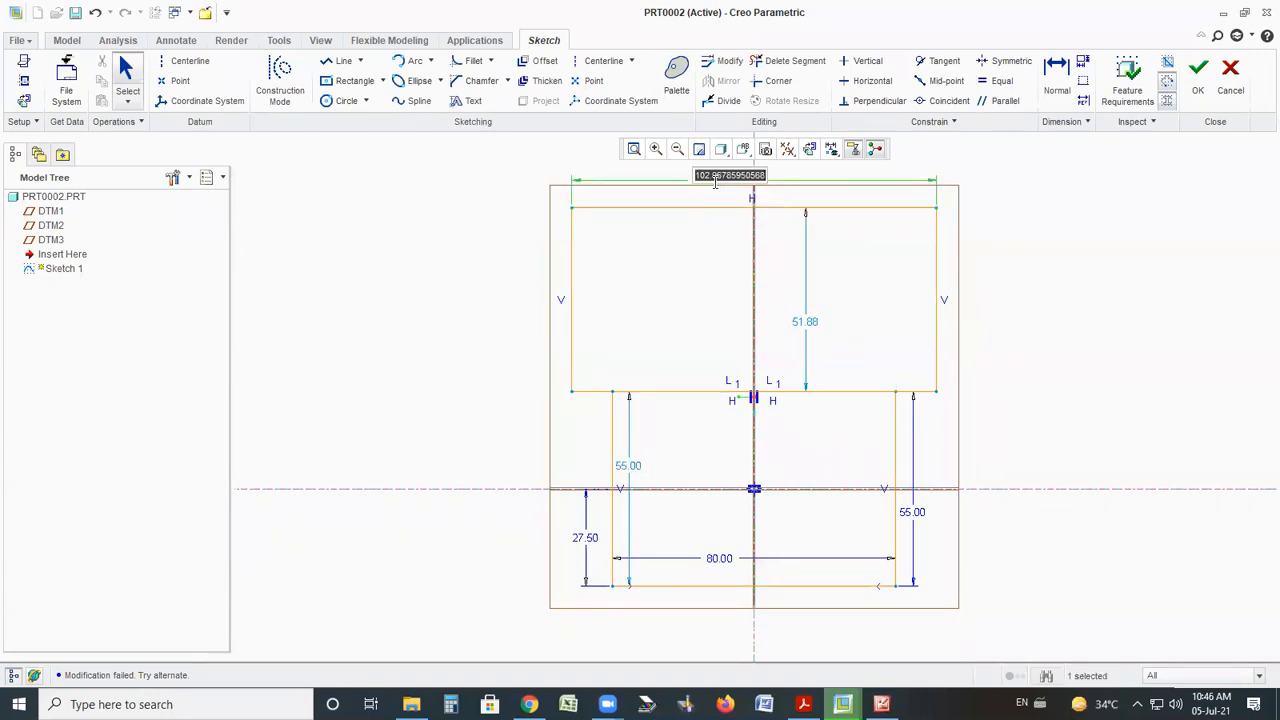
{"action": "type", "text": "40"}
{"action": "key", "text": "Return"}
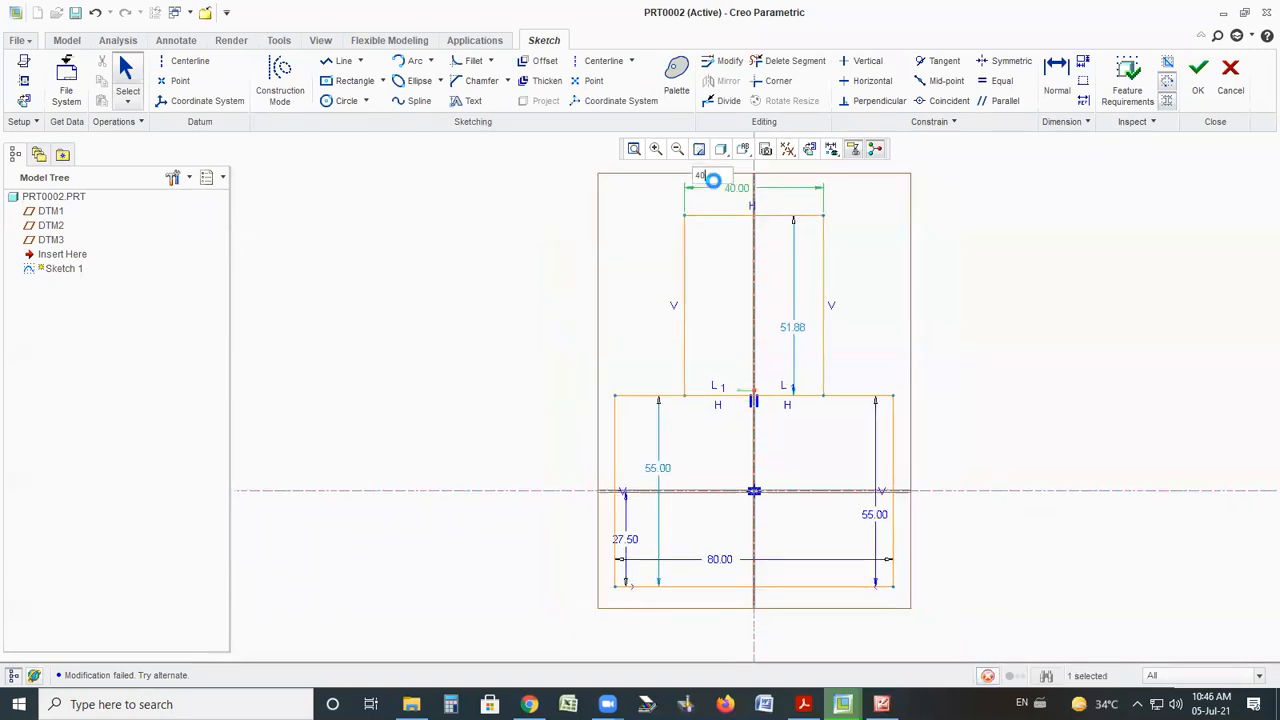
Delete the vertical constraint on the upper block's left side line and set the upper block's height to 15
{"action": "left_click", "coordinate": [677, 314]}
{"action": "key", "text": "Delete"}
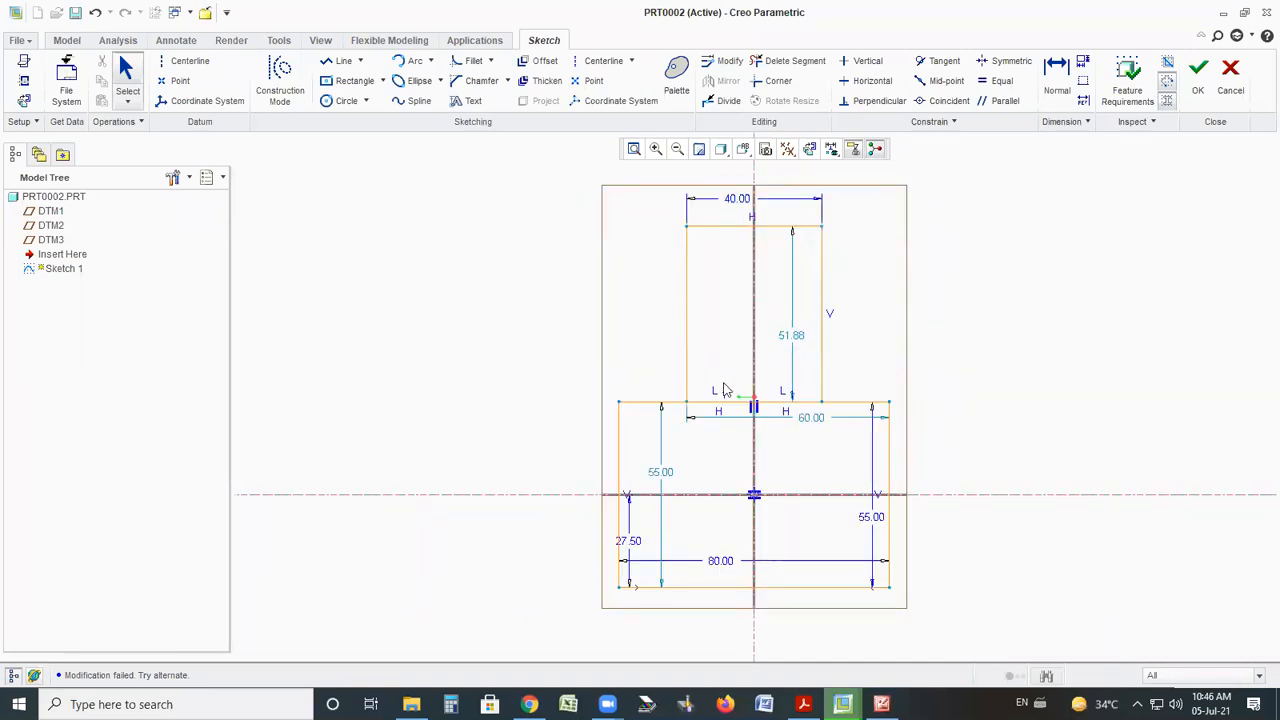
{"action": "double_click", "coordinate": [792, 340]}
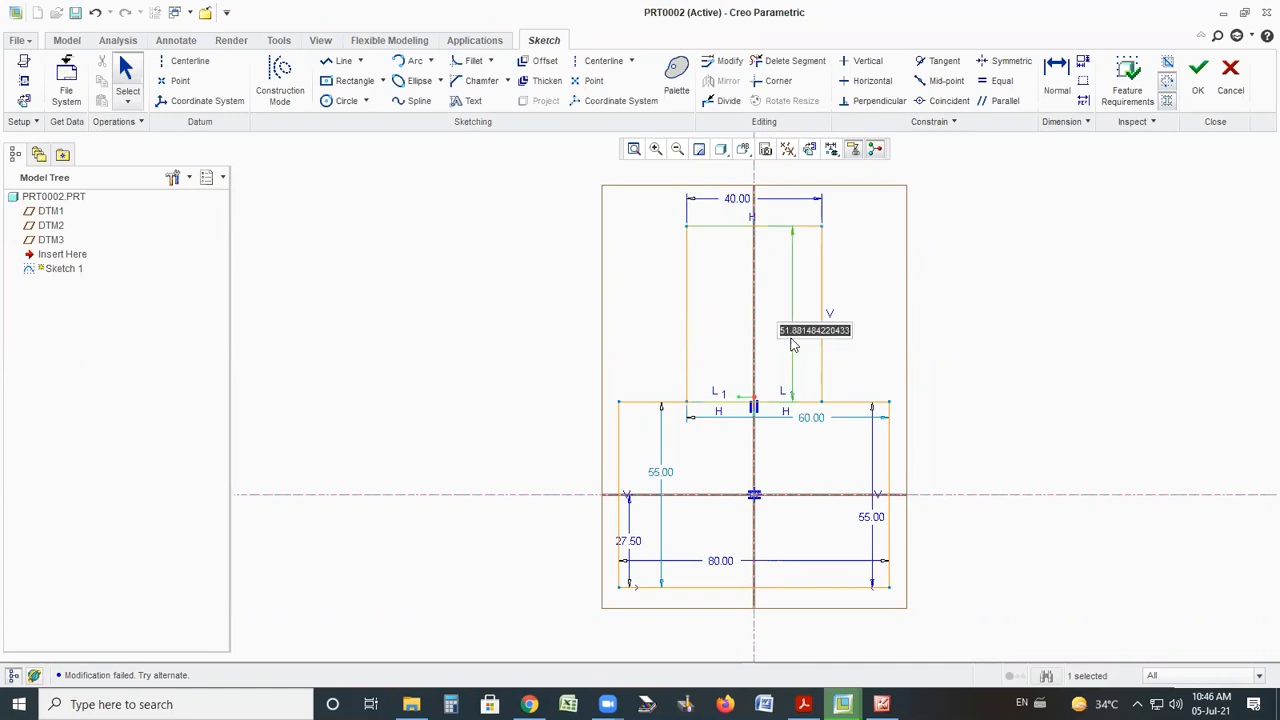
{"action": "type", "text": "15"}
{"action": "key", "text": "Return"}
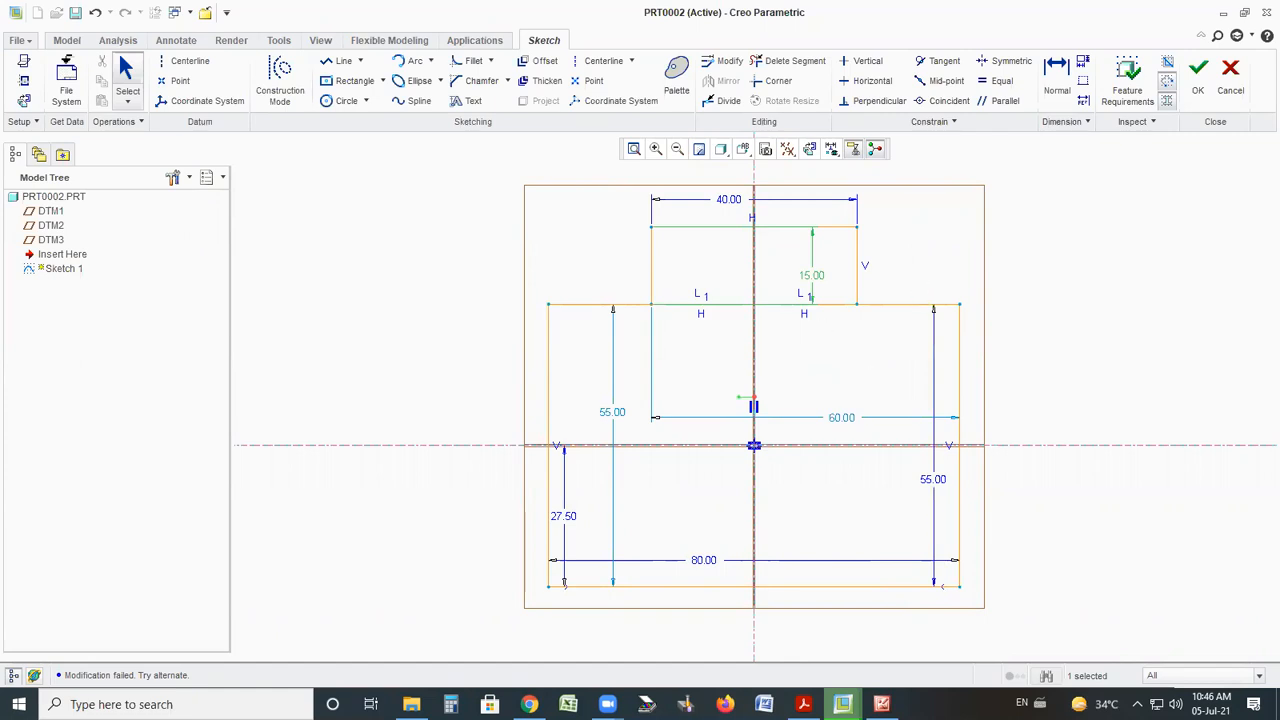
Dimension the horizontal distance between the right side lines of the upper and lower blocks, checking it against the reference drawing
{"action": "left_click", "coordinate": [846, 421]}
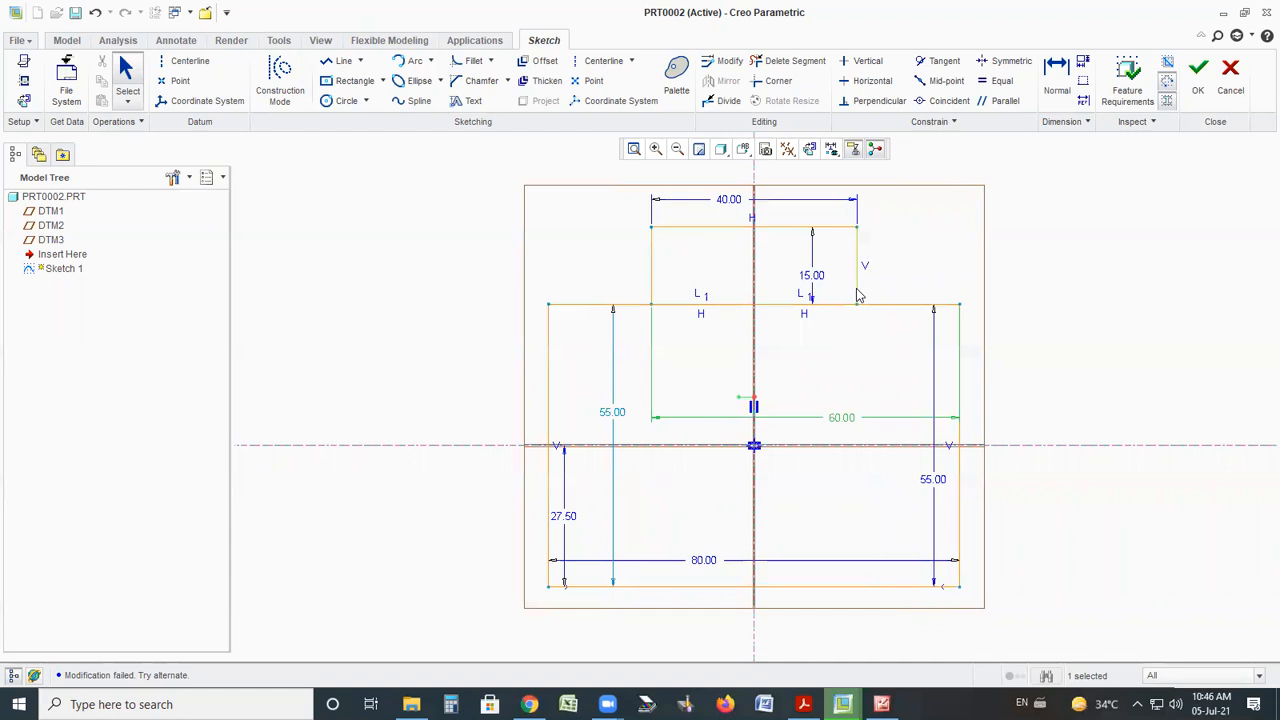
{"action": "left_click", "coordinate": [1062, 68]}
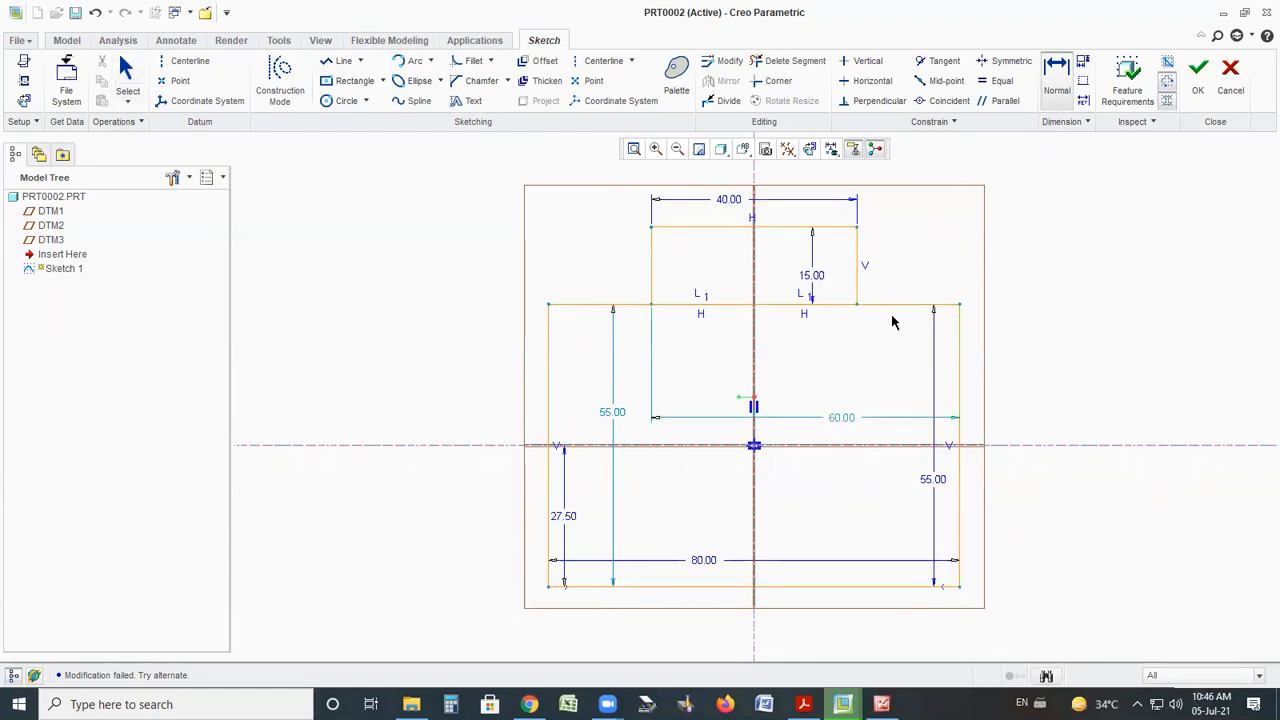
{"action": "left_click", "coordinate": [857, 266]}
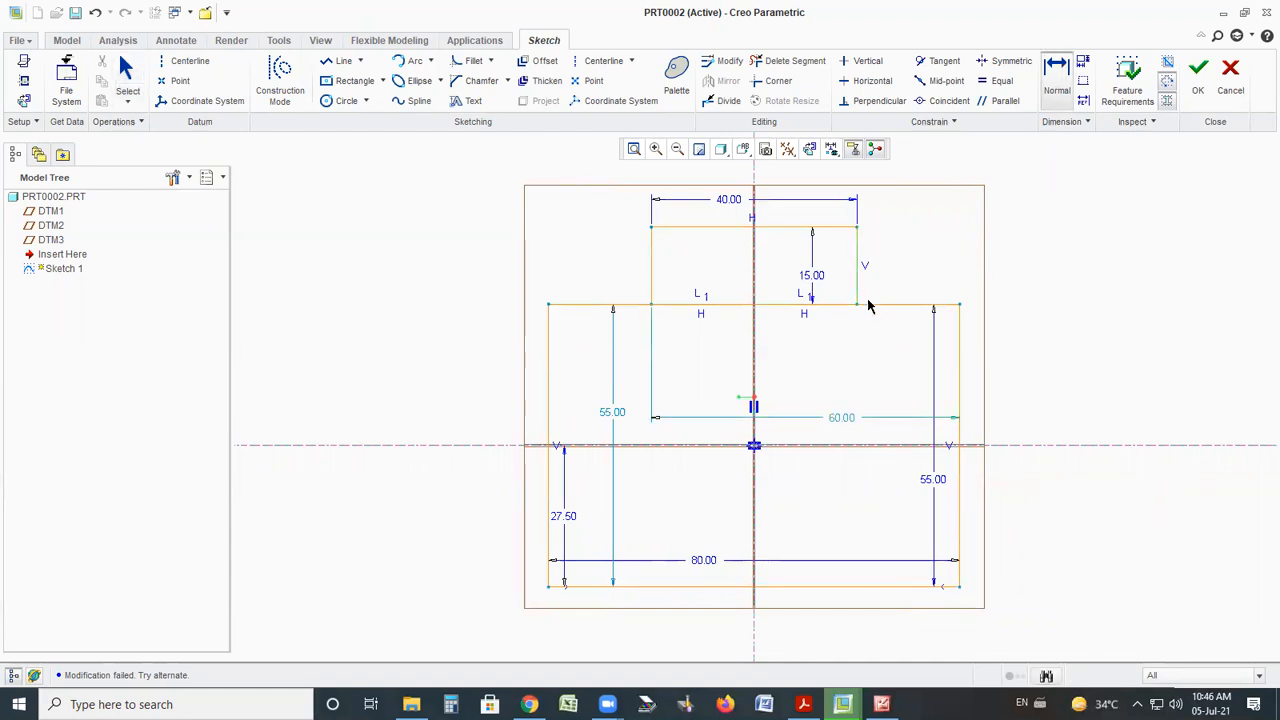
{"action": "left_click", "coordinate": [960, 354]}
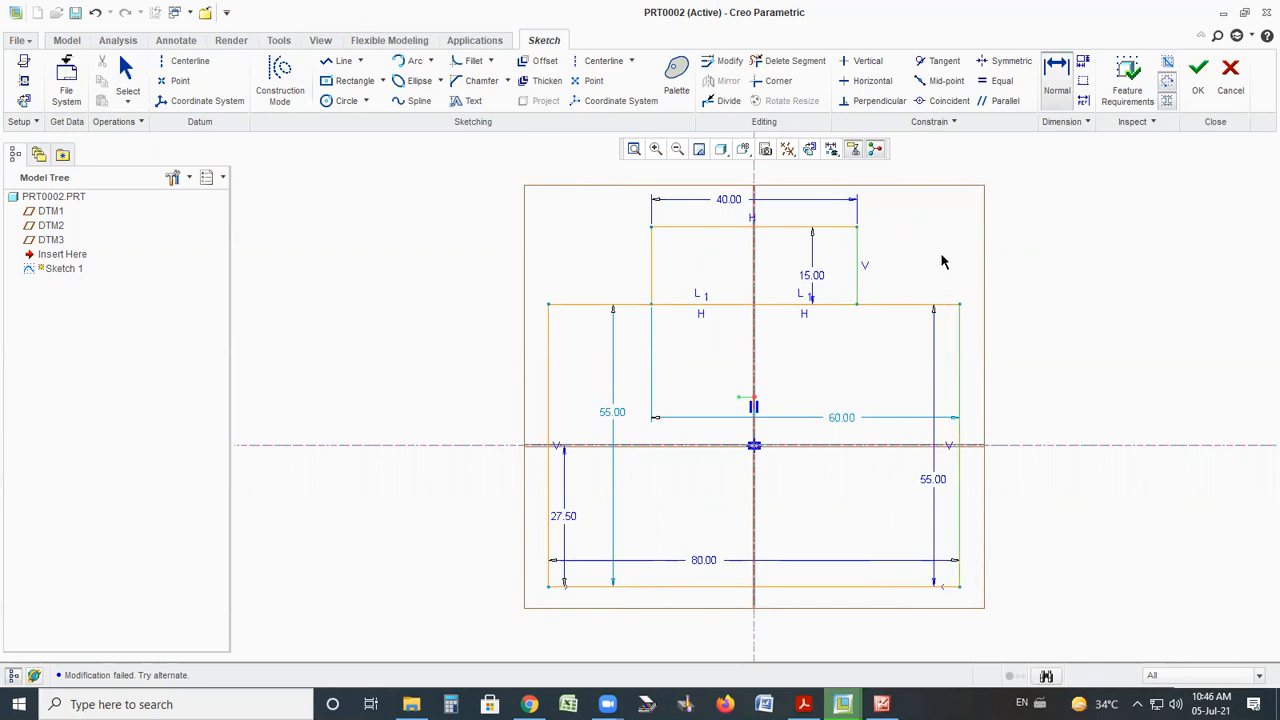
{"action": "middle_click", "coordinate": [941, 262]}
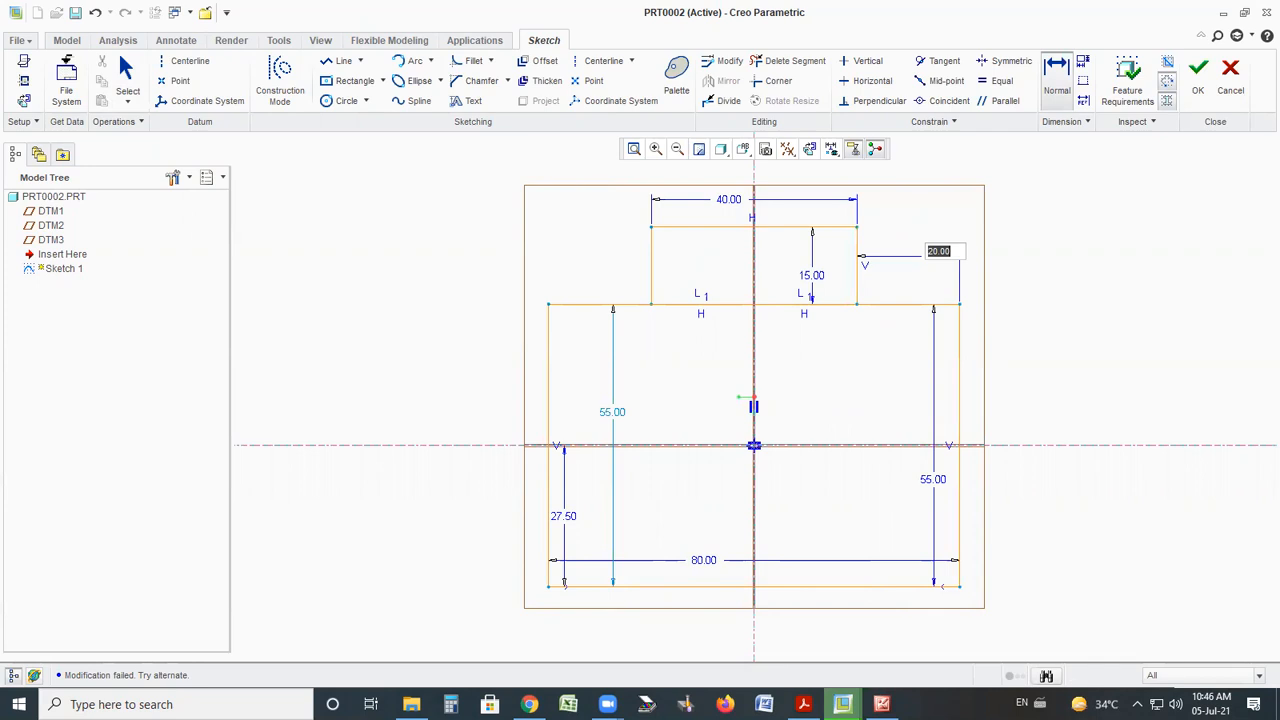
{"action": "key", "text": "alt+Tab"}
{"action": "key", "text": "alt+Tab"}
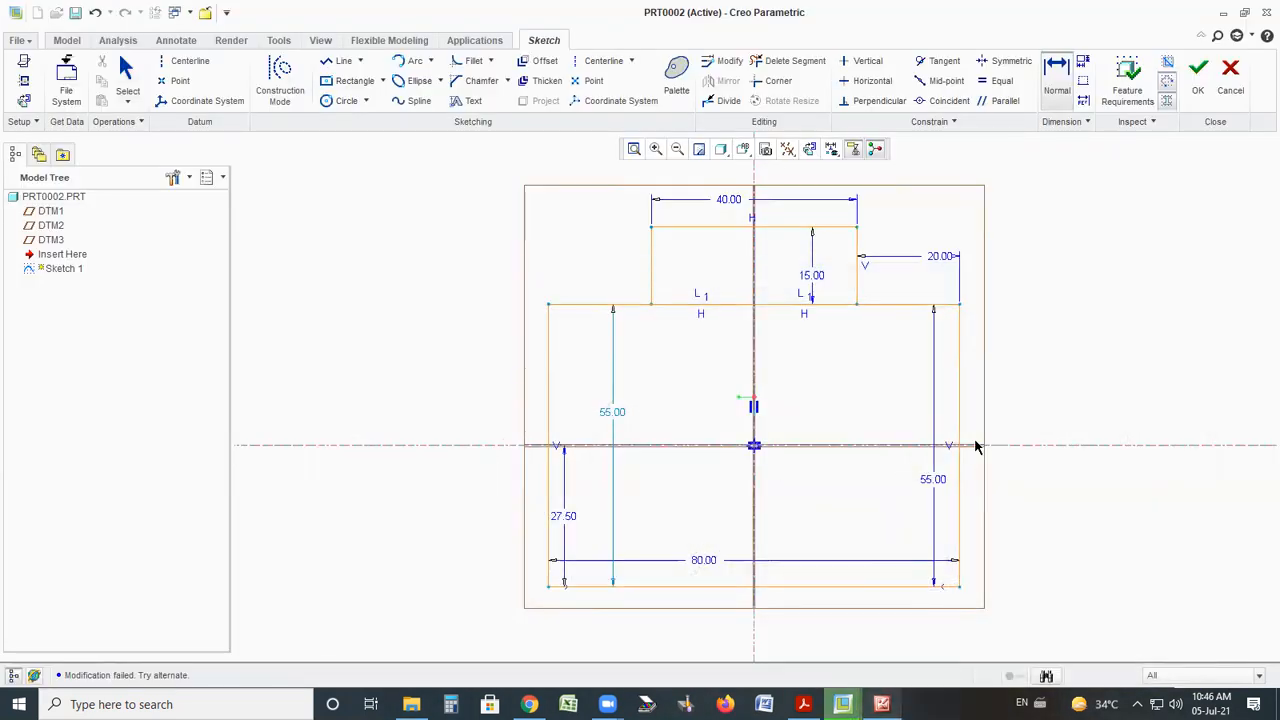
{"action": "middle_click", "coordinate": [656, 400]}
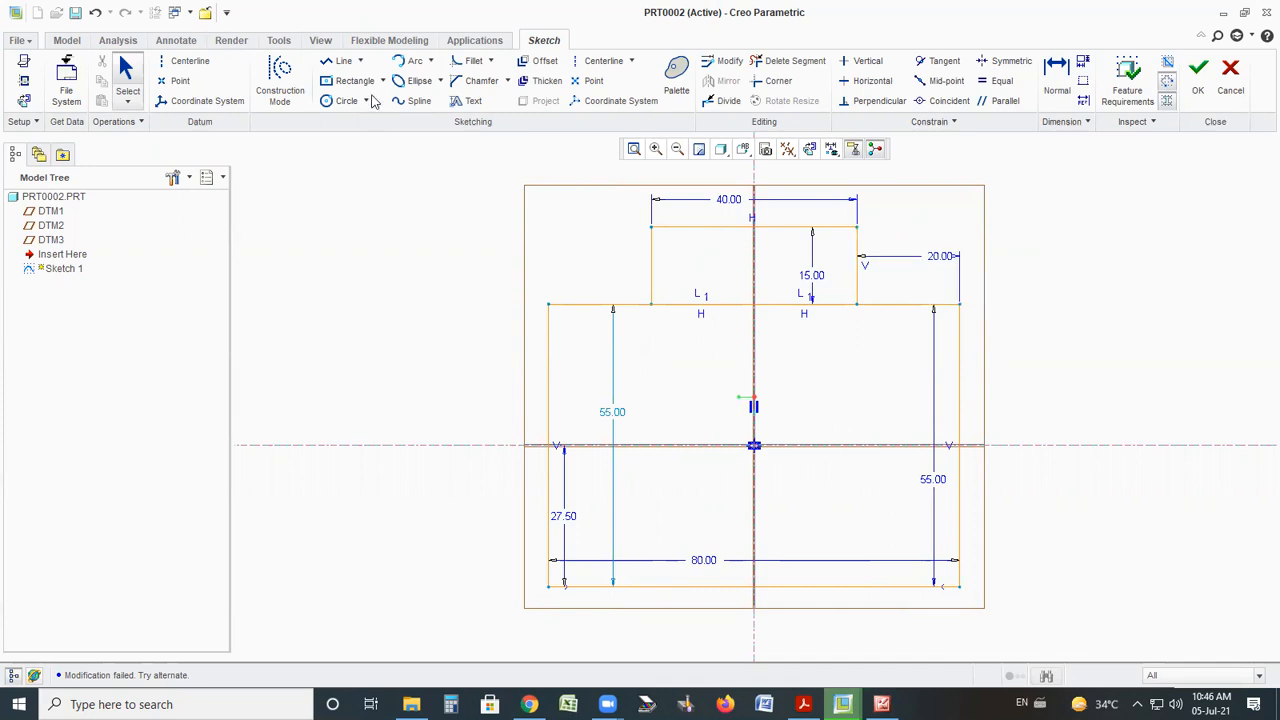
Trim away the shared line segments between the upper and lower blocks to leave one stepped outline, and finish the sketch
{"action": "left_click", "coordinate": [774, 65]}
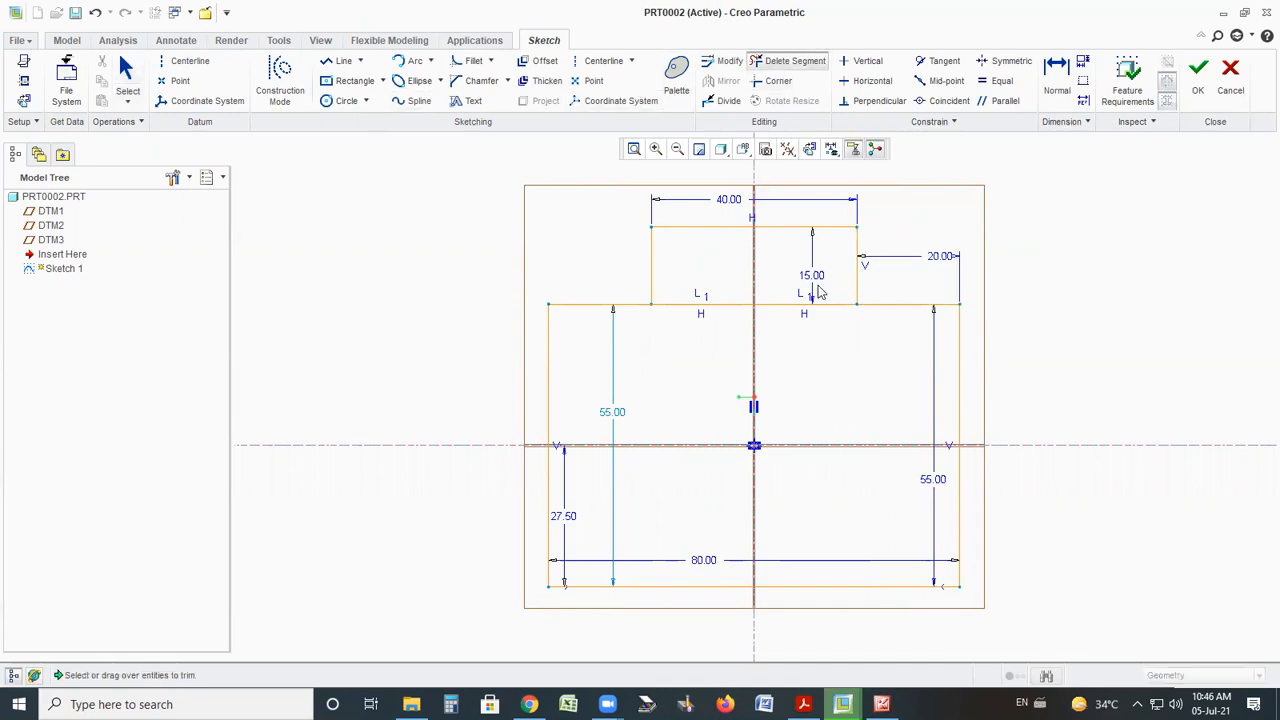
{"action": "mouse_move", "coordinate": [735, 289]}
{"action": "left_mouse_down"}
{"action": "mouse_move", "coordinate": [712, 354]}
{"action": "mouse_move", "coordinate": [788, 294]}
{"action": "mouse_move", "coordinate": [759, 339]}
{"action": "left_mouse_up"}
{"action": "left_click_drag", "start_coordinate": [676, 355], "coordinate": [694, 284]}
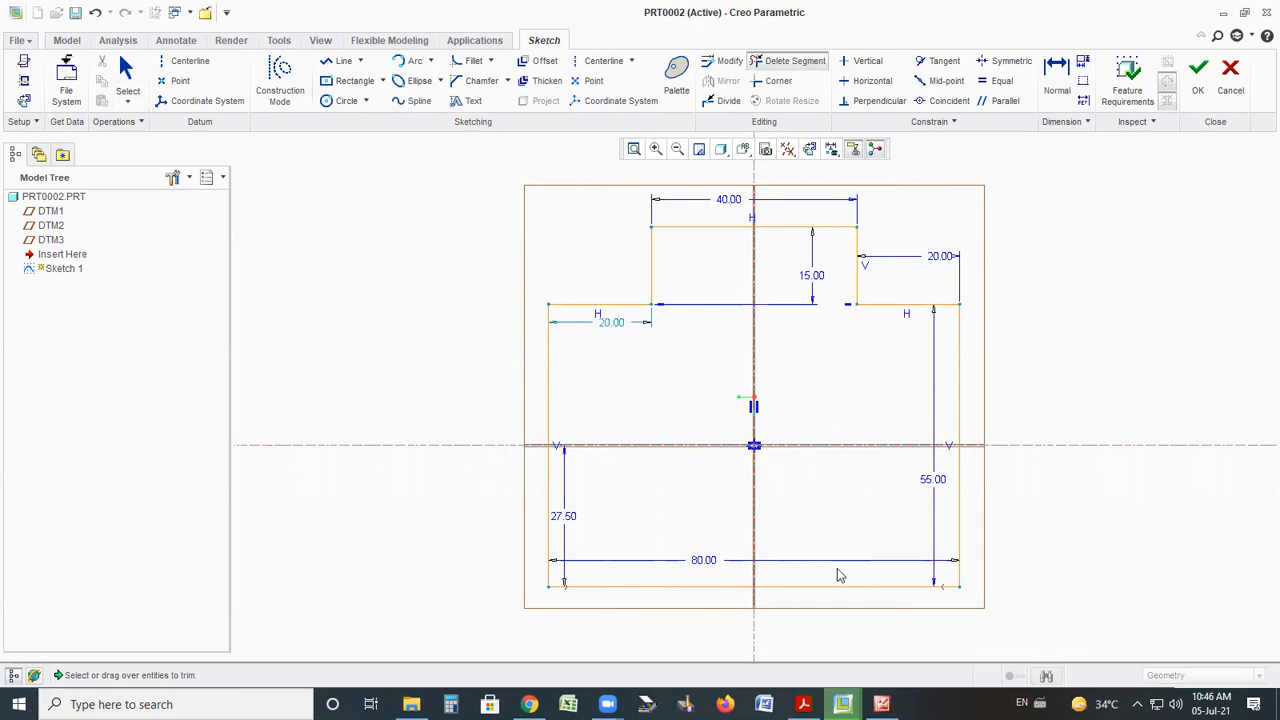
{"action": "mouse_move", "coordinate": [549, 585]}
{"action": "left_mouse_down"}
{"action": "mouse_move", "coordinate": [562, 326]}
{"action": "mouse_move", "coordinate": [577, 303]}
{"action": "mouse_move", "coordinate": [657, 281]}
{"action": "mouse_move", "coordinate": [662, 224]}
{"action": "mouse_move", "coordinate": [857, 204]}
{"action": "mouse_move", "coordinate": [866, 285]}
{"action": "mouse_move", "coordinate": [956, 309]}
{"action": "mouse_move", "coordinate": [962, 560]}
{"action": "mouse_move", "coordinate": [950, 588]}
{"action": "mouse_move", "coordinate": [532, 584]}
{"action": "left_mouse_up"}
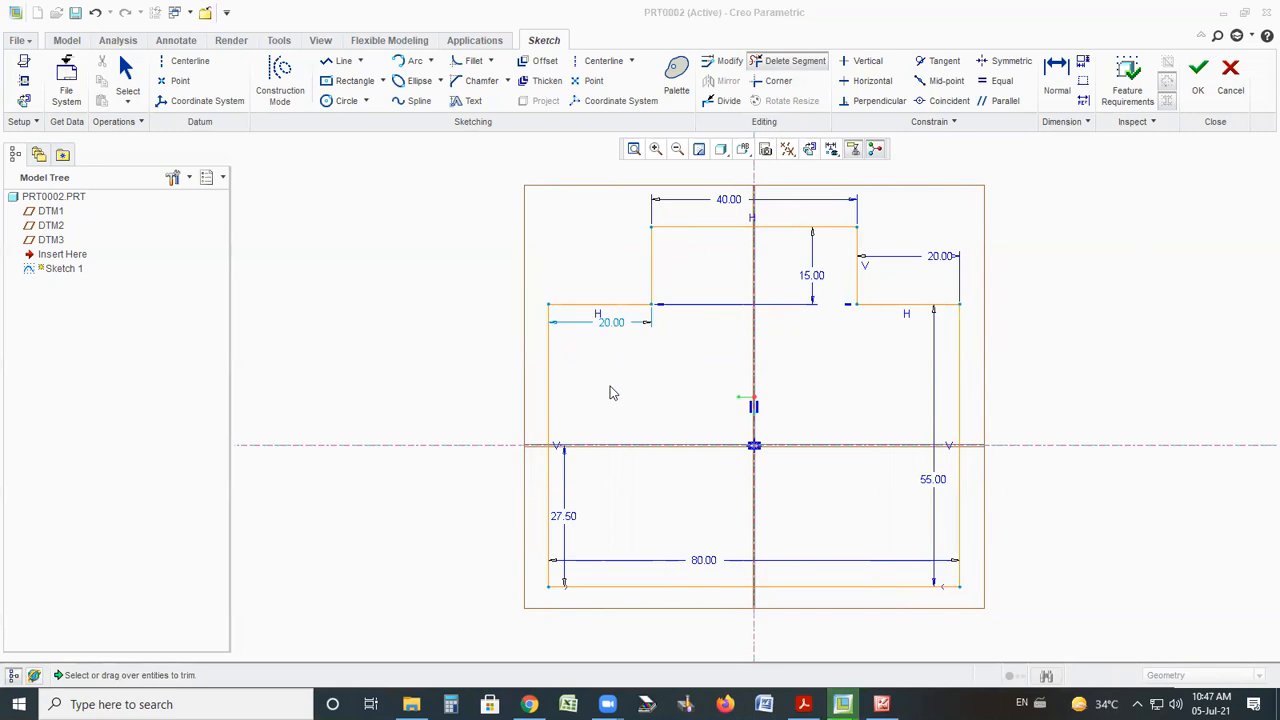
{"action": "left_click", "coordinate": [1198, 75]}
Extrude the stepped profile symmetrically about its sketch plane to a total depth of 100
{"action": "mouse_move", "coordinate": [1008, 418]}
{"action": "middle_mouse_down"}
{"action": "mouse_move", "coordinate": [891, 437]}
{"action": "mouse_move", "coordinate": [954, 423]}
{"action": "mouse_move", "coordinate": [903, 440]}
{"action": "middle_mouse_up"}
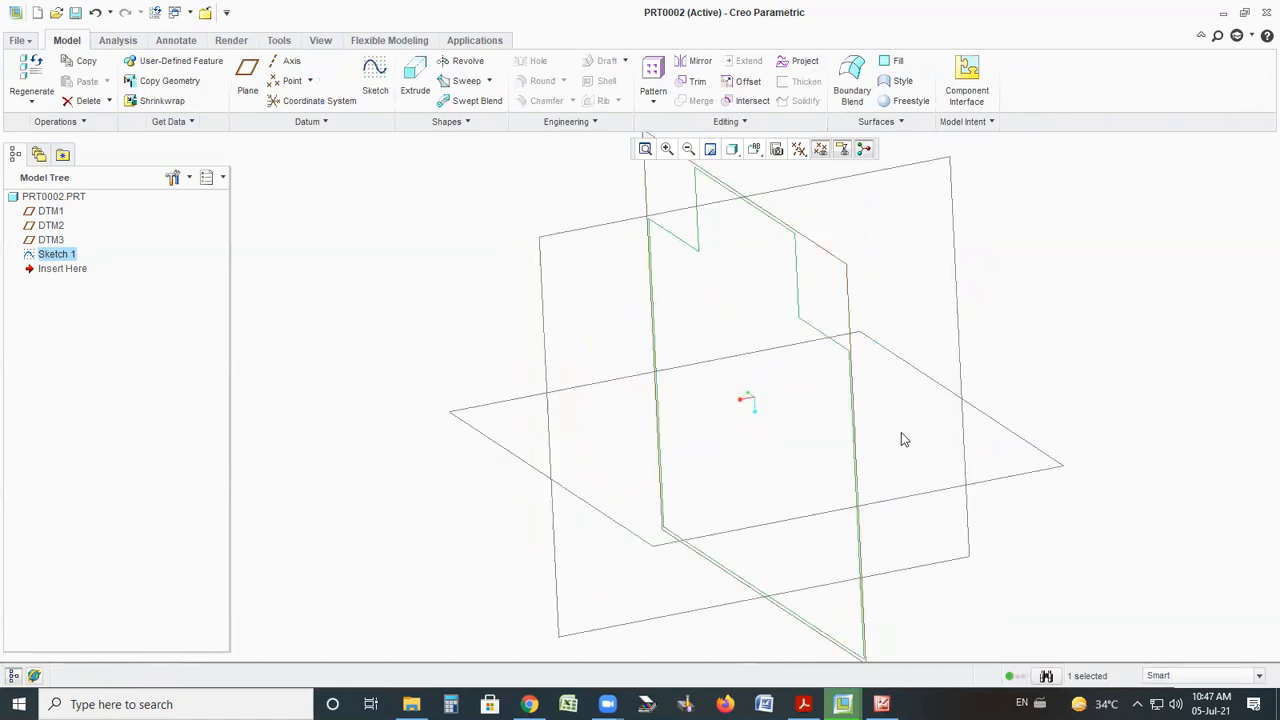
{"action": "left_click", "coordinate": [413, 88]}
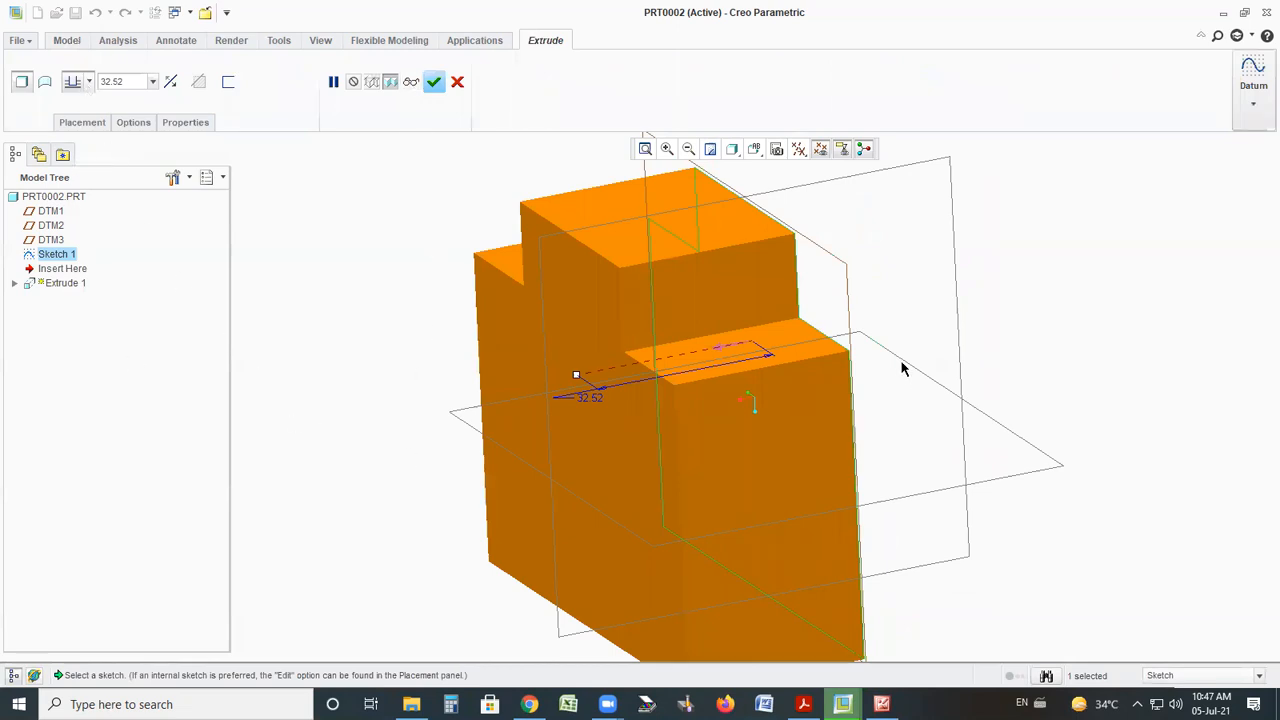
{"action": "left_click", "coordinate": [89, 82]}
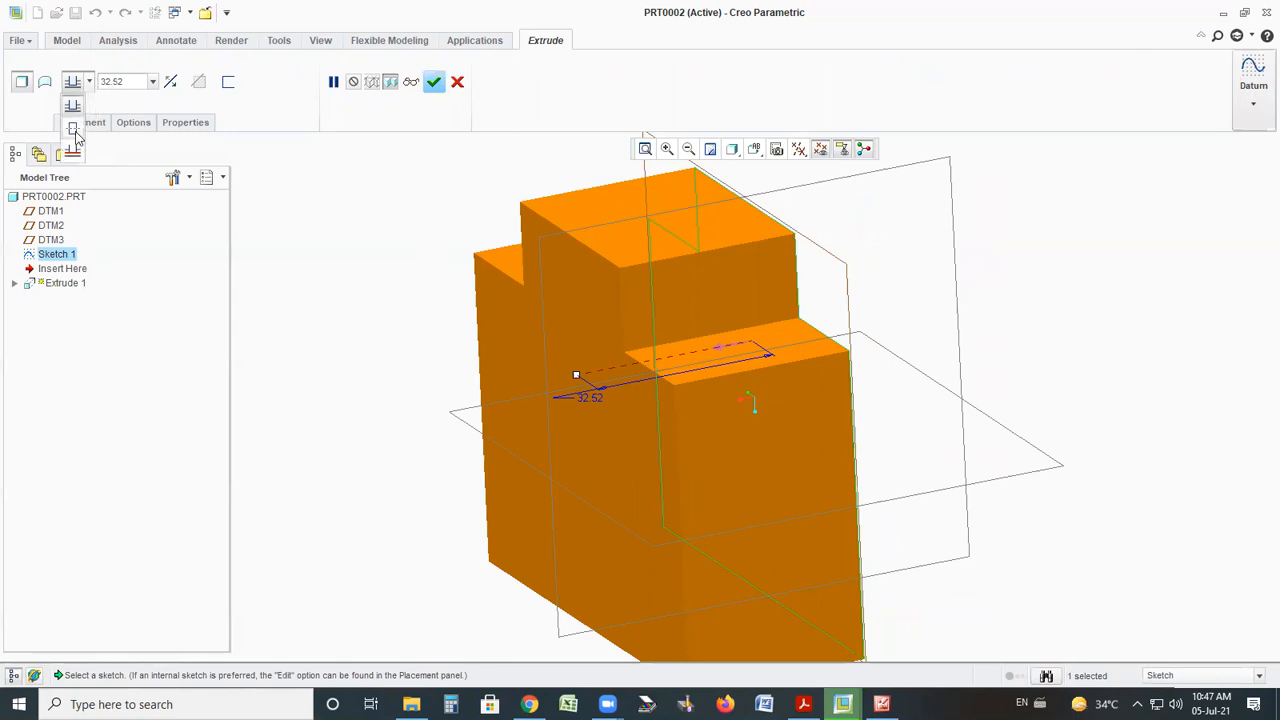
{"action": "left_click", "coordinate": [72, 121]}
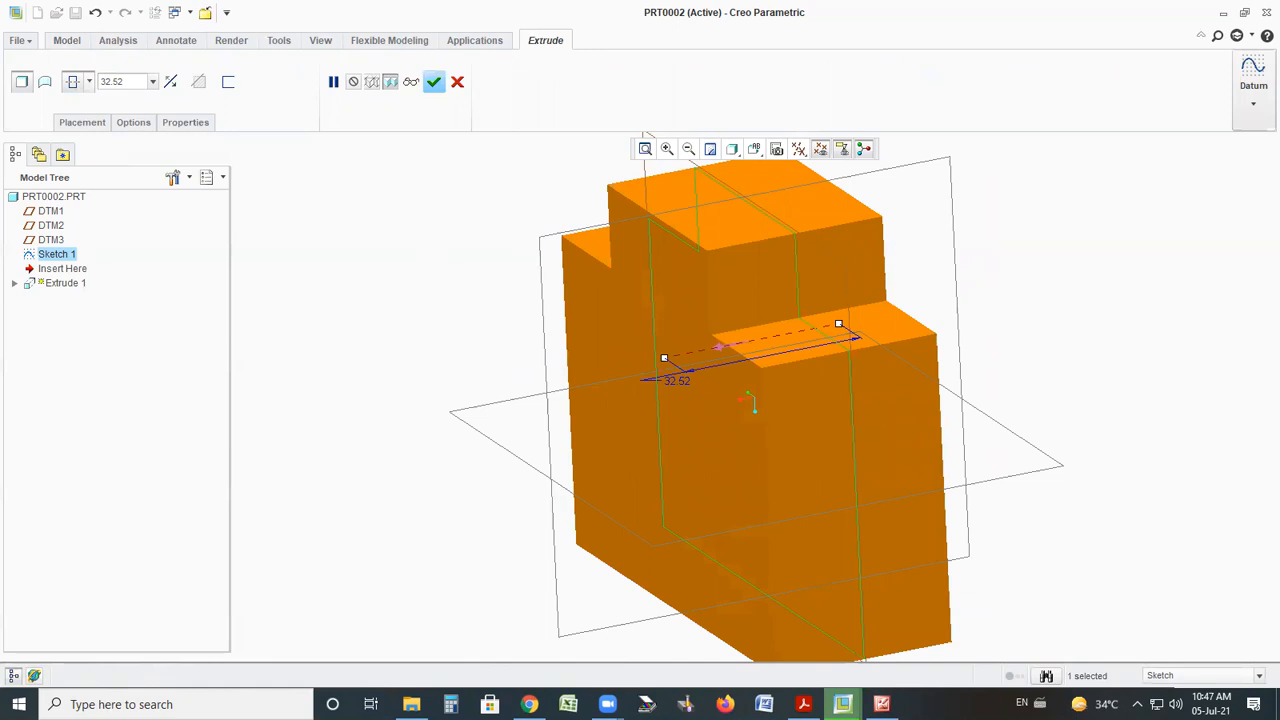
{"action": "key", "text": "alt+Tab"}
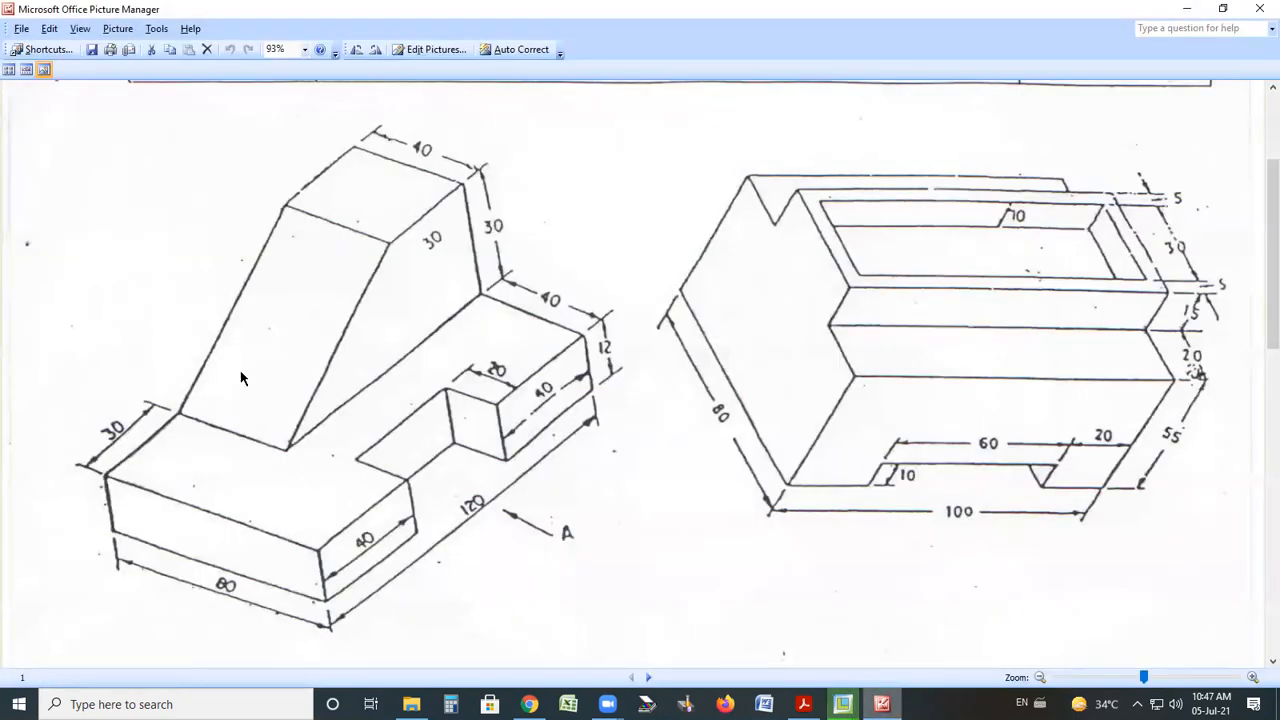
{"action": "key", "text": "alt+Tab"}
{"action": "type", "text": "1"}
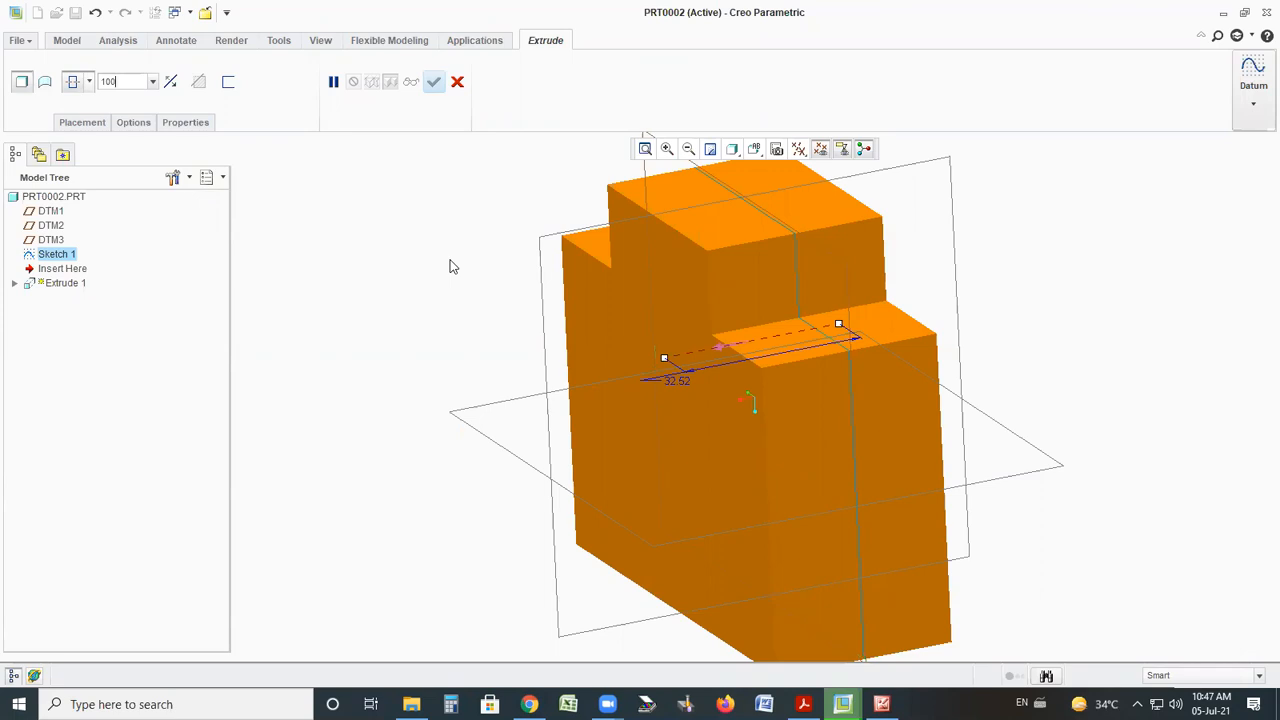
{"action": "key", "text": "Return"}
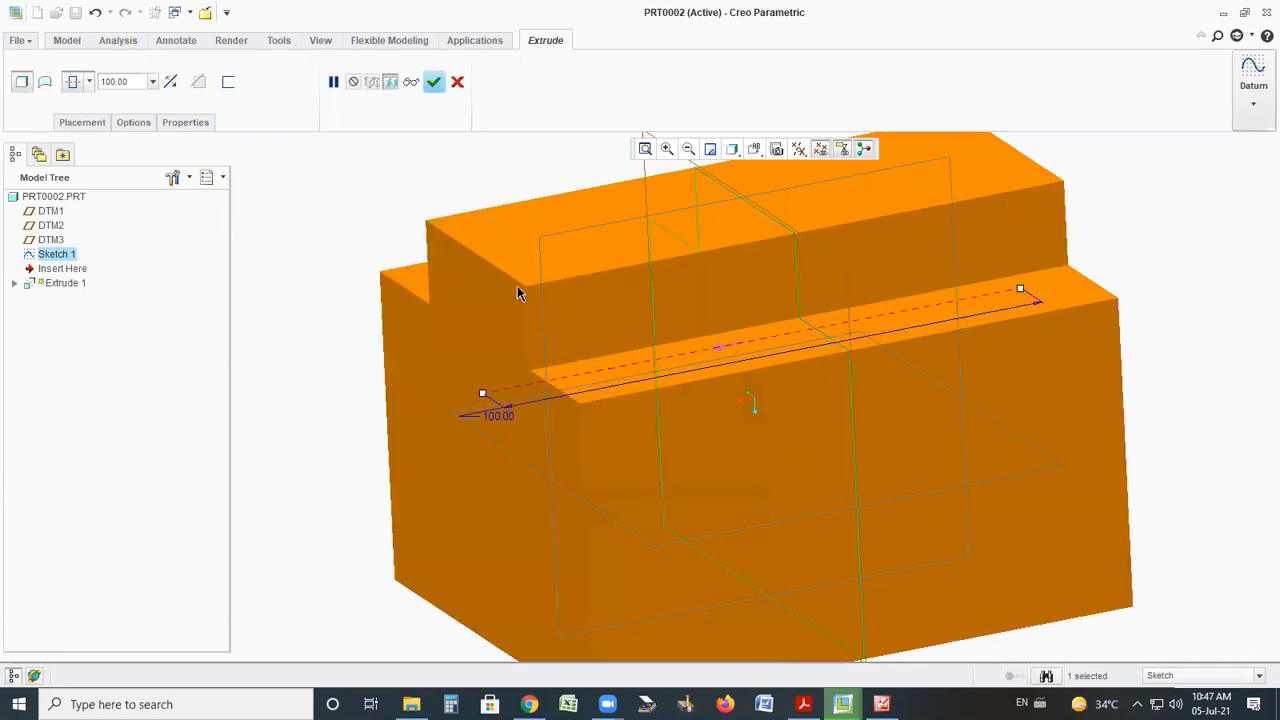
{"action": "left_click", "coordinate": [433, 82]}
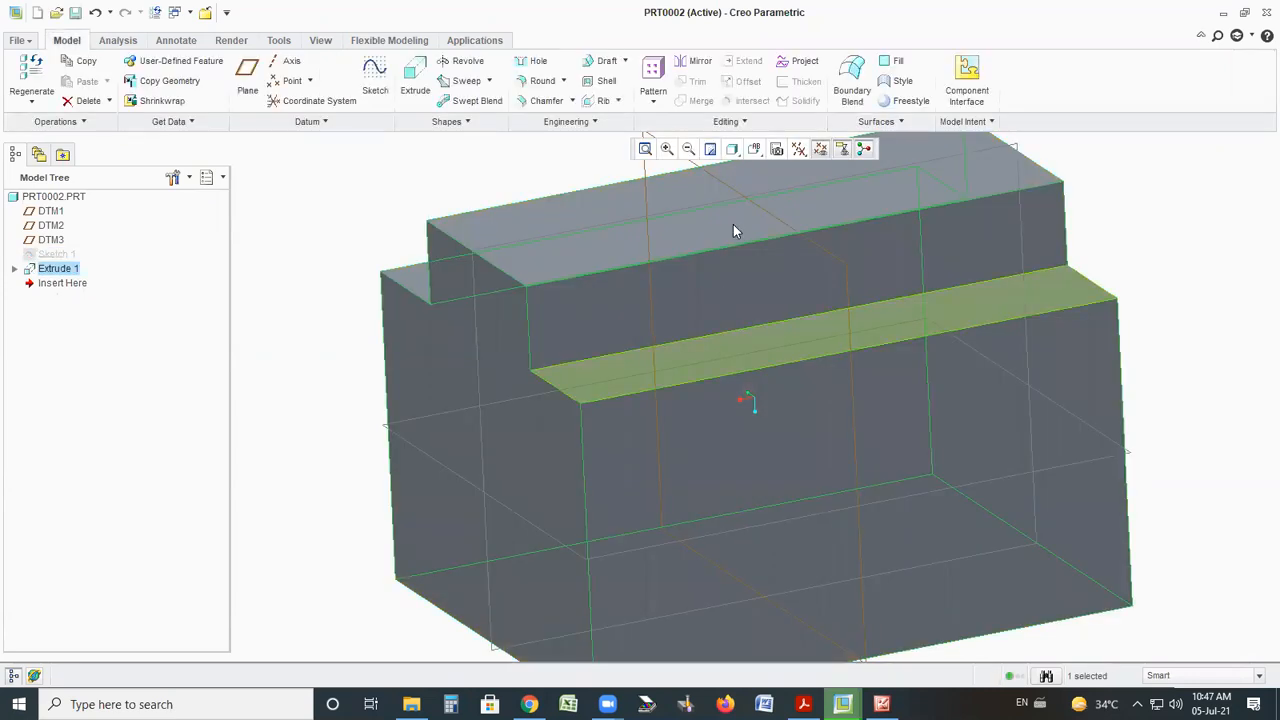
{"action": "left_click", "coordinate": [646, 148]}
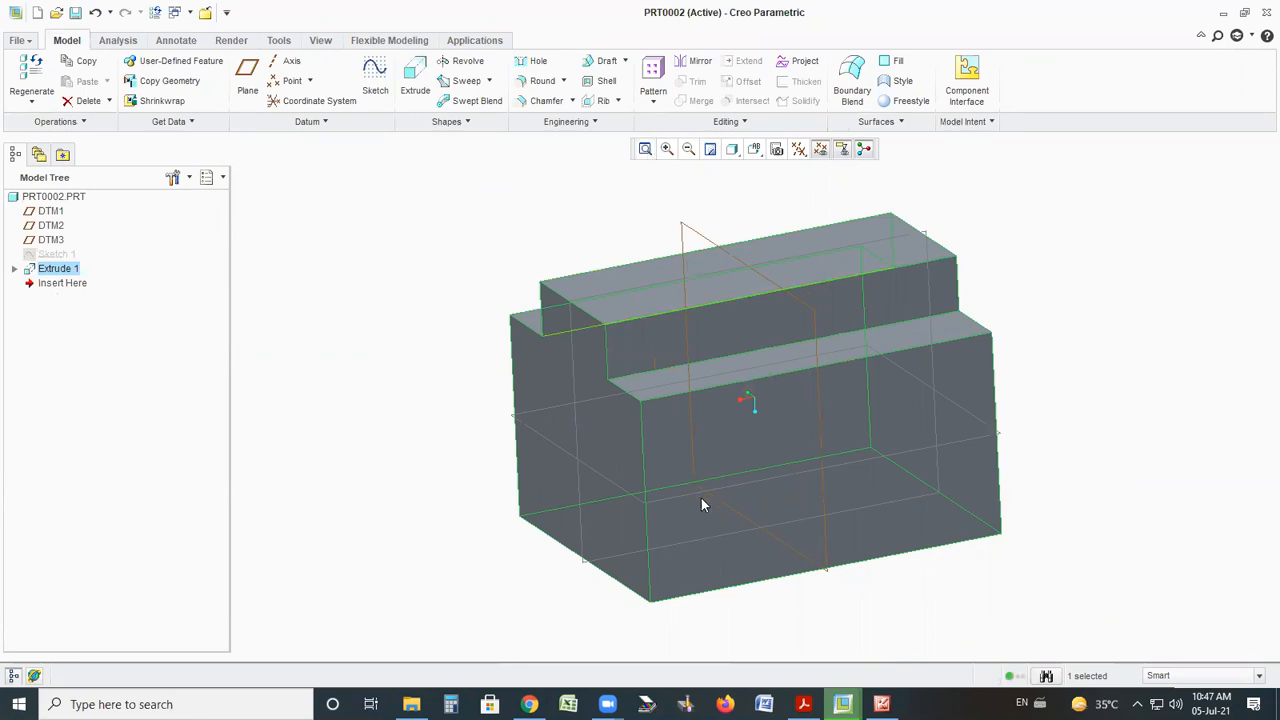
{"action": "mouse_move", "coordinate": [967, 192]}
{"action": "left_mouse_down"}
{"action": "mouse_move", "coordinate": [640, 183]}
{"action": "mouse_move", "coordinate": [392, 559]}
{"action": "mouse_move", "coordinate": [906, 639]}
{"action": "mouse_move", "coordinate": [1015, 183]}
{"action": "mouse_move", "coordinate": [1072, 242]}
{"action": "left_mouse_up"}
{"action": "mouse_move", "coordinate": [170, 378]}
{"action": "left_mouse_down"}
{"action": "mouse_move", "coordinate": [242, 422]}
{"action": "mouse_move", "coordinate": [208, 437]}
{"action": "left_mouse_up"}
{"action": "mouse_move", "coordinate": [224, 283]}
{"action": "left_mouse_down"}
{"action": "mouse_move", "coordinate": [250, 283]}
{"action": "mouse_move", "coordinate": [200, 260]}
{"action": "left_mouse_up"}
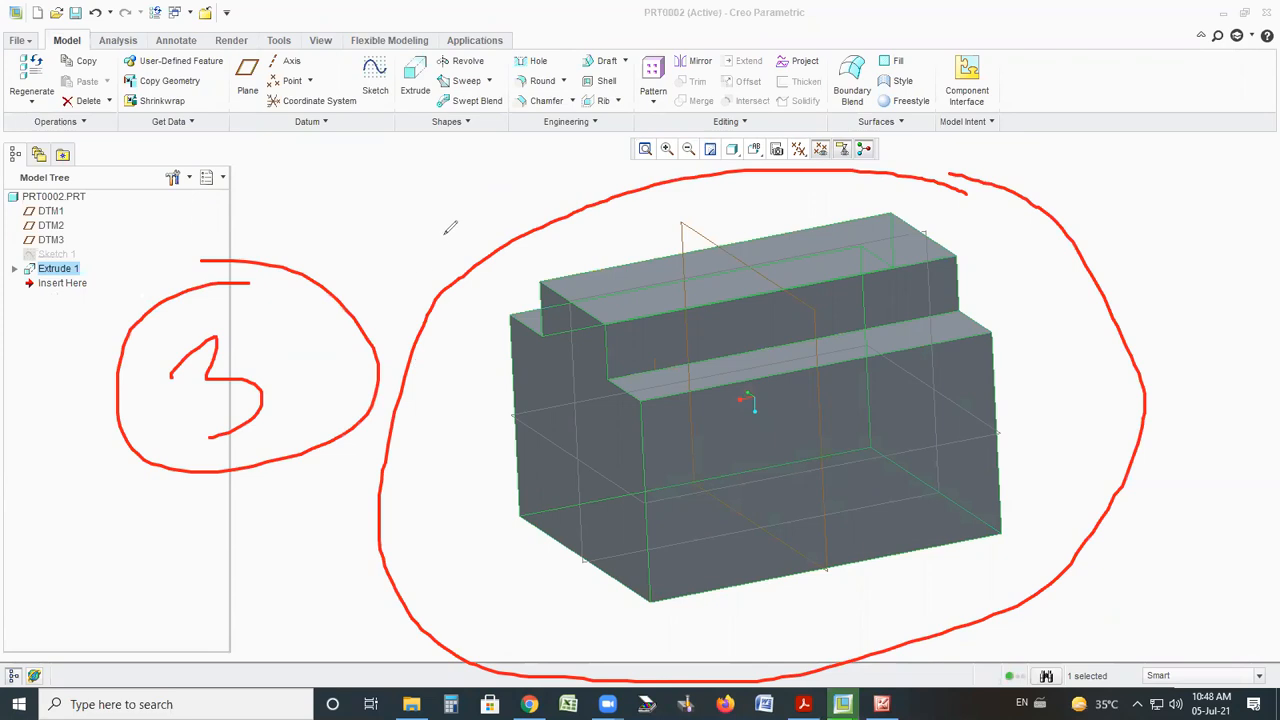
{"action": "left_click_drag", "start_coordinate": [775, 277], "coordinate": [780, 277]}
{"action": "key", "text": "ctrl+z"}
{"action": "key", "text": "ctrl+z"}
{"action": "key", "text": "ctrl+z"}
{"action": "key", "text": "ctrl+z"}
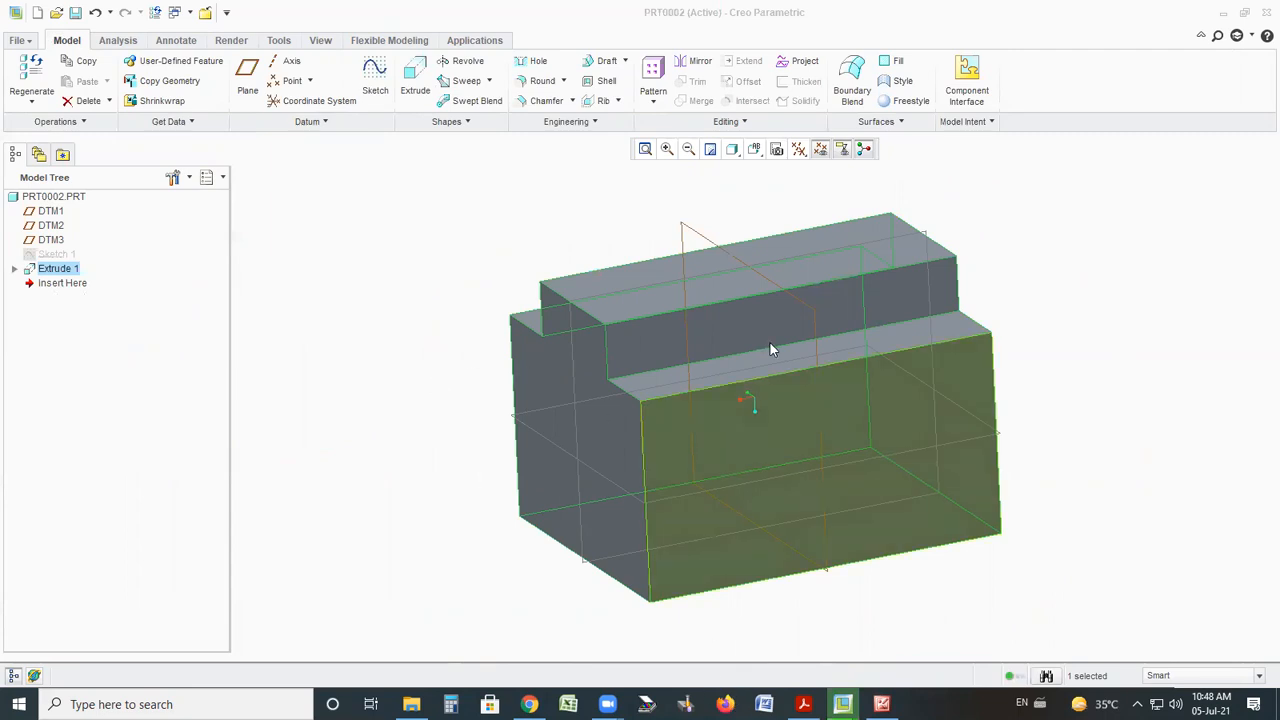
{"action": "mouse_move", "coordinate": [858, 470]}
{"action": "middle_mouse_down"}
{"action": "mouse_move", "coordinate": [957, 463]}
{"action": "mouse_move", "coordinate": [829, 470]}
{"action": "mouse_move", "coordinate": [771, 371]}
{"action": "mouse_move", "coordinate": [951, 503]}
{"action": "mouse_move", "coordinate": [1011, 466]}
{"action": "mouse_move", "coordinate": [969, 466]}
{"action": "mouse_move", "coordinate": [969, 447]}
{"action": "mouse_move", "coordinate": [986, 449]}
{"action": "mouse_move", "coordinate": [868, 469]}
{"action": "mouse_move", "coordinate": [805, 452]}
{"action": "middle_mouse_up"}
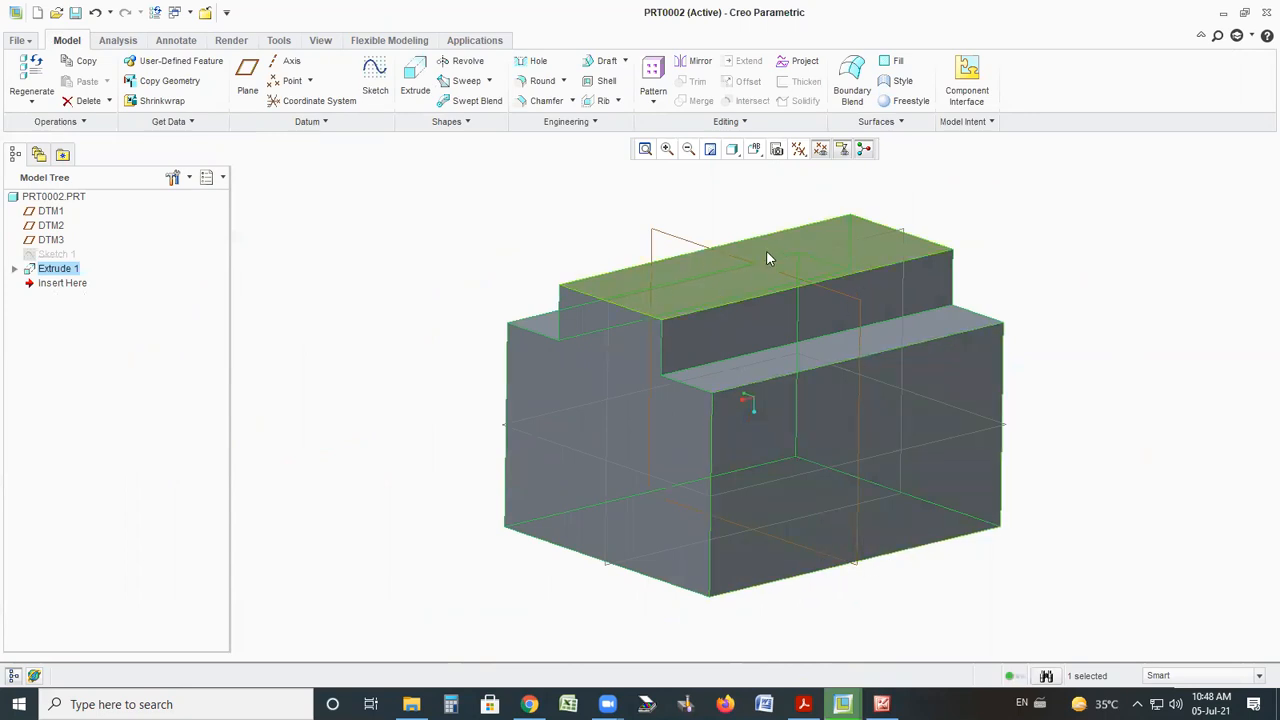
Examine the slot at the bottom of the second block and its dimensions in the reference drawing, and return to the PRT0002 part
{"action": "left_click", "coordinate": [881, 704]}
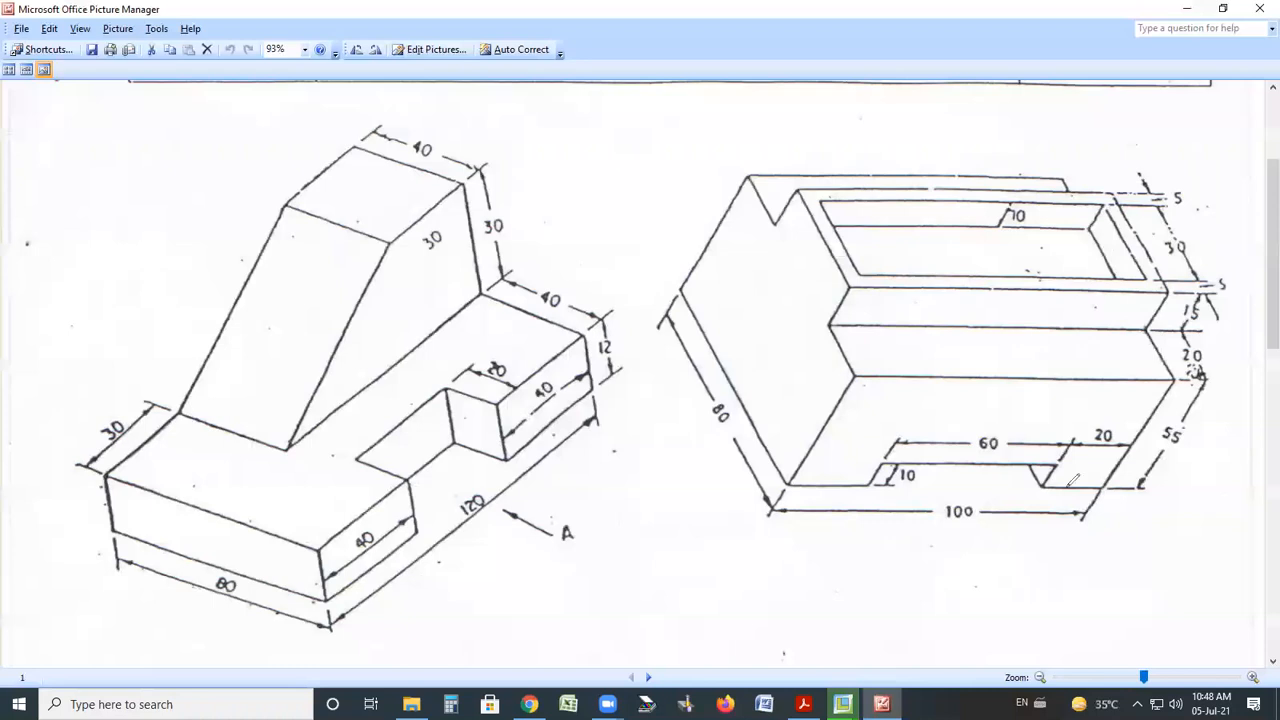
{"action": "mouse_move", "coordinate": [1097, 438]}
{"action": "left_mouse_down"}
{"action": "mouse_move", "coordinate": [868, 478]}
{"action": "mouse_move", "coordinate": [1075, 470]}
{"action": "mouse_move", "coordinate": [1007, 418]}
{"action": "left_mouse_up"}
{"action": "left_click_drag", "start_coordinate": [962, 500], "coordinate": [781, 234]}
{"action": "mouse_move", "coordinate": [780, 336]}
{"action": "left_mouse_down"}
{"action": "mouse_move", "coordinate": [833, 256]}
{"action": "mouse_move", "coordinate": [748, 330]}
{"action": "left_mouse_up"}
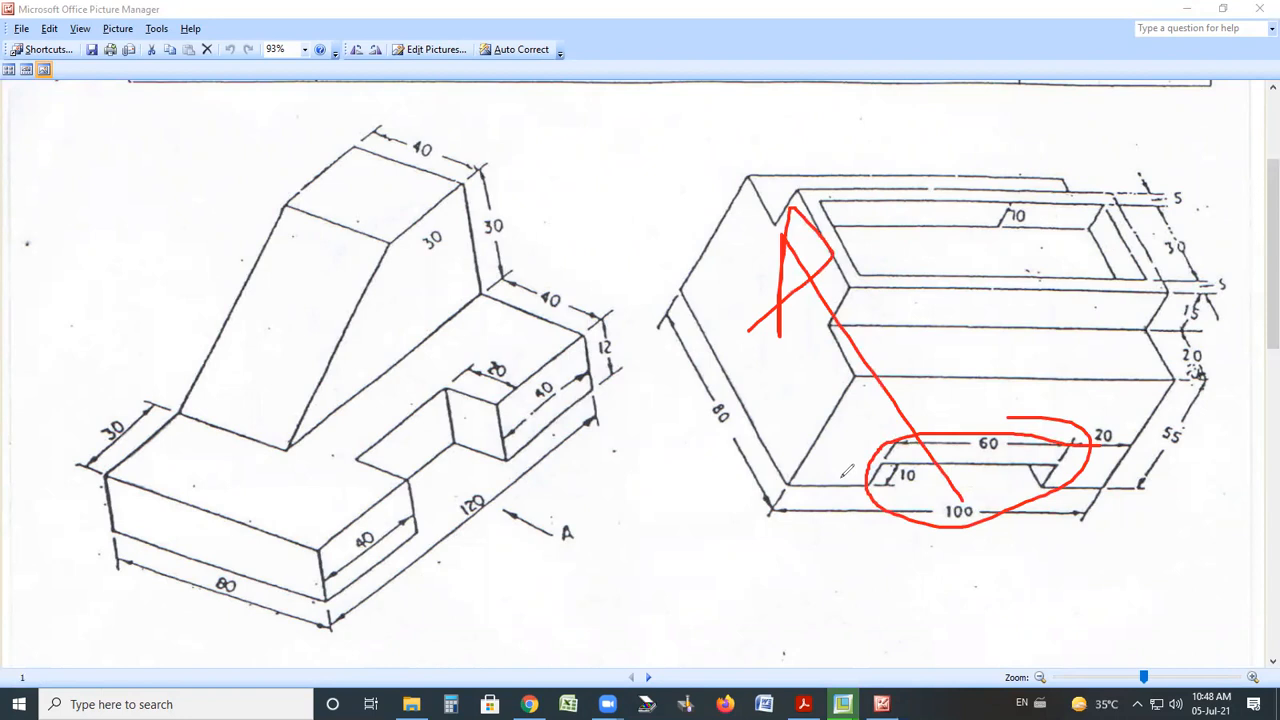
{"action": "mouse_move", "coordinate": [830, 205]}
{"action": "left_mouse_down"}
{"action": "mouse_move", "coordinate": [986, 252]}
{"action": "mouse_move", "coordinate": [1092, 194]}
{"action": "mouse_move", "coordinate": [1028, 196]}
{"action": "mouse_move", "coordinate": [1002, 236]}
{"action": "left_mouse_up"}
{"action": "mouse_move", "coordinate": [953, 145]}
{"action": "left_mouse_down"}
{"action": "mouse_move", "coordinate": [930, 245]}
{"action": "mouse_move", "coordinate": [962, 198]}
{"action": "mouse_move", "coordinate": [927, 253]}
{"action": "left_mouse_up"}
{"action": "key", "text": "ctrl+z"}
{"action": "key", "text": "ctrl+z"}
{"action": "key", "text": "ctrl+z"}
{"action": "key", "text": "ctrl+z"}
{"action": "key", "text": "ctrl+z"}
{"action": "key", "text": "Escape"}
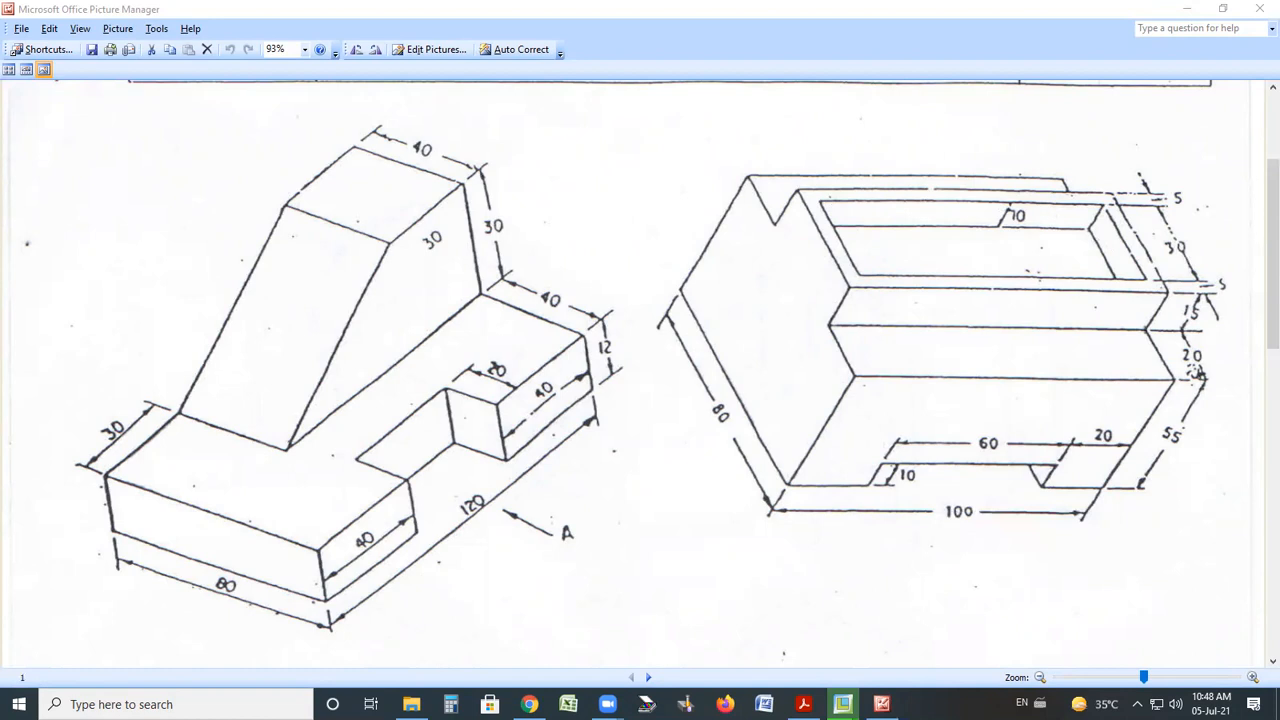
{"action": "left_click", "coordinate": [843, 704]}
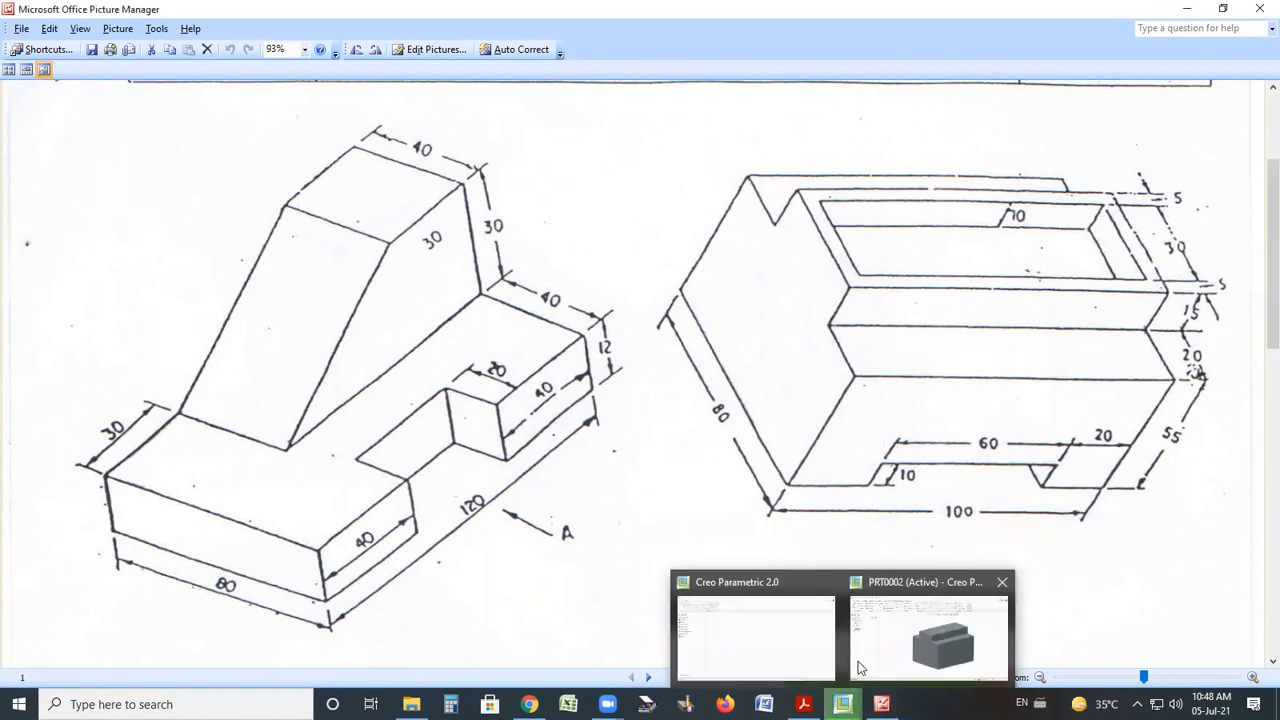
{"action": "left_click", "coordinate": [898, 650]}
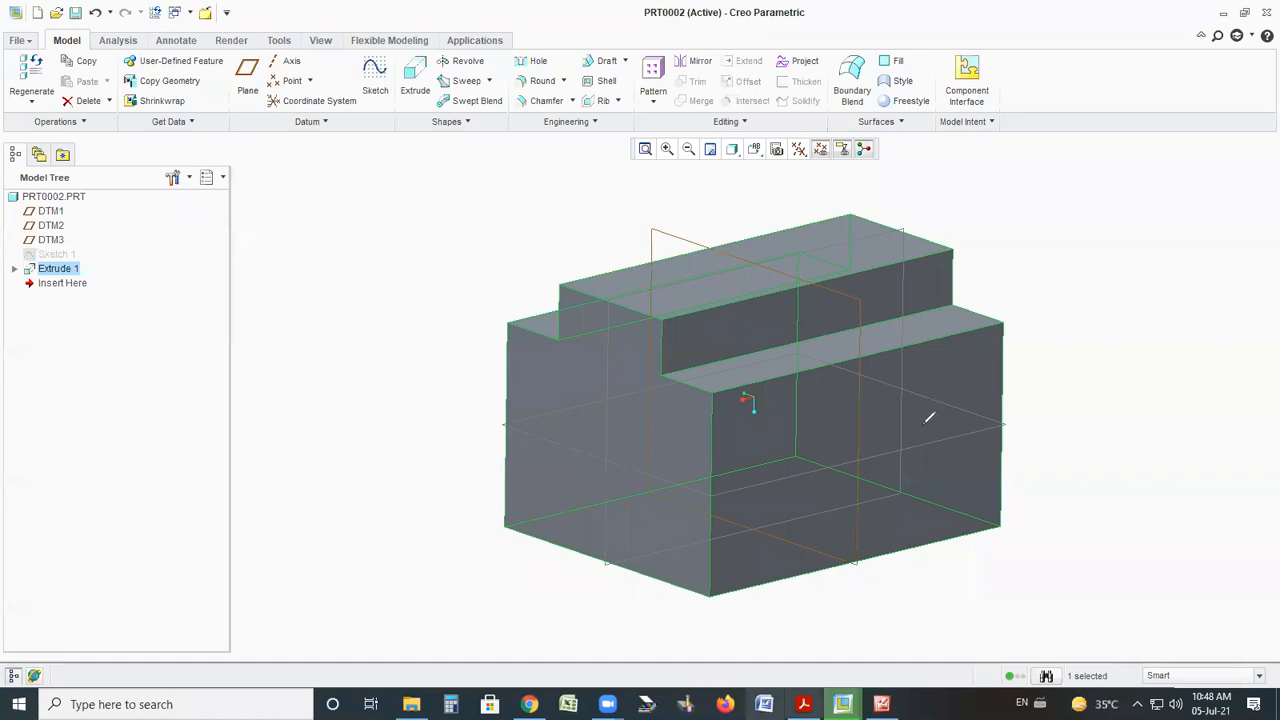
{"action": "left_click_drag", "start_coordinate": [285, 420], "coordinate": [391, 428]}
{"action": "left_click_drag", "start_coordinate": [302, 350], "coordinate": [368, 348]}
{"action": "mouse_move", "coordinate": [250, 445]}
{"action": "left_mouse_down"}
{"action": "mouse_move", "coordinate": [452, 400]}
{"action": "mouse_move", "coordinate": [306, 326]}
{"action": "left_mouse_up"}
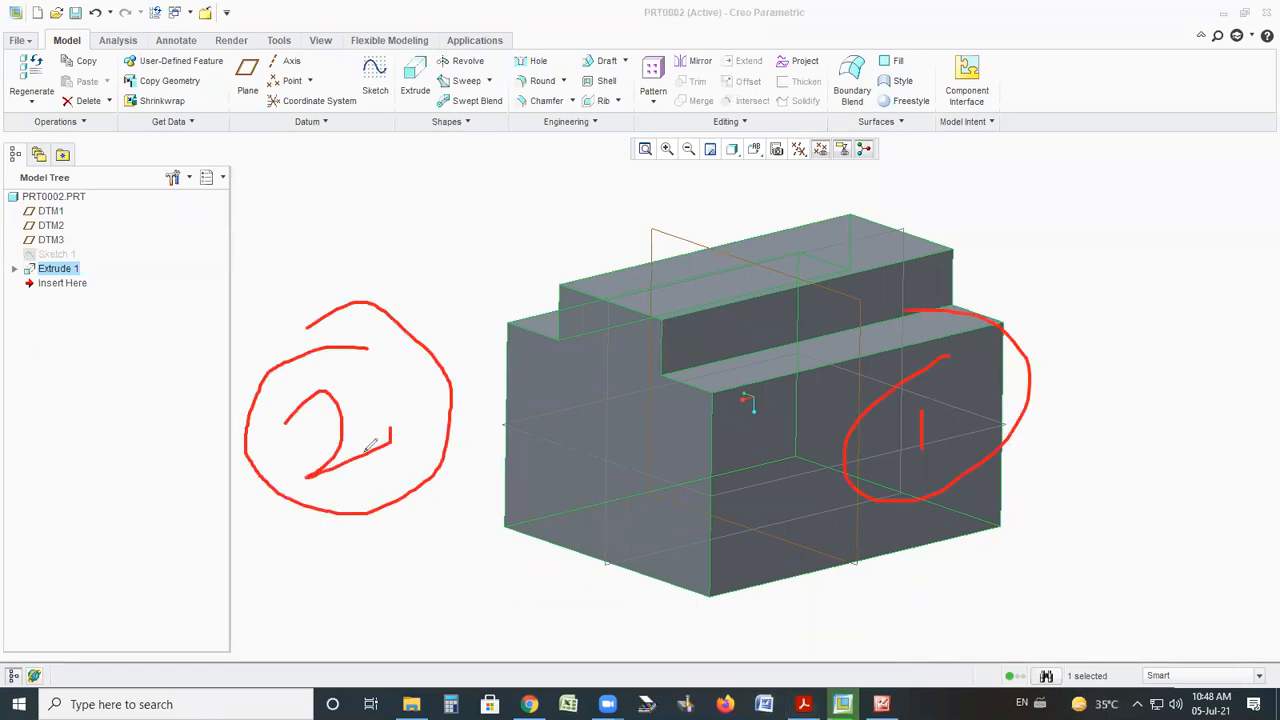
{"action": "mouse_move", "coordinate": [420, 196]}
{"action": "left_mouse_down"}
{"action": "mouse_move", "coordinate": [435, 266]}
{"action": "mouse_move", "coordinate": [440, 180]}
{"action": "mouse_move", "coordinate": [398, 238]}
{"action": "left_mouse_up"}
{"action": "left_click_drag", "start_coordinate": [460, 170], "coordinate": [480, 235]}
{"action": "mouse_move", "coordinate": [508, 187]}
{"action": "left_mouse_down"}
{"action": "mouse_move", "coordinate": [486, 198]}
{"action": "mouse_move", "coordinate": [526, 154]}
{"action": "mouse_move", "coordinate": [586, 166]}
{"action": "mouse_move", "coordinate": [660, 152]}
{"action": "left_mouse_up"}
{"action": "left_click_drag", "start_coordinate": [697, 76], "coordinate": [711, 204]}
{"action": "left_click_drag", "start_coordinate": [838, 126], "coordinate": [826, 215]}
{"action": "left_click_drag", "start_coordinate": [826, 200], "coordinate": [862, 178]}
{"action": "mouse_move", "coordinate": [918, 128]}
{"action": "left_mouse_down"}
{"action": "mouse_move", "coordinate": [900, 150]}
{"action": "mouse_move", "coordinate": [935, 168]}
{"action": "left_mouse_up"}
{"action": "mouse_move", "coordinate": [975, 100]}
{"action": "left_mouse_down"}
{"action": "mouse_move", "coordinate": [970, 145]}
{"action": "mouse_move", "coordinate": [1004, 88]}
{"action": "mouse_move", "coordinate": [1036, 125]}
{"action": "mouse_move", "coordinate": [868, 228]}
{"action": "mouse_move", "coordinate": [790, 155]}
{"action": "mouse_move", "coordinate": [1085, 75]}
{"action": "left_mouse_up"}
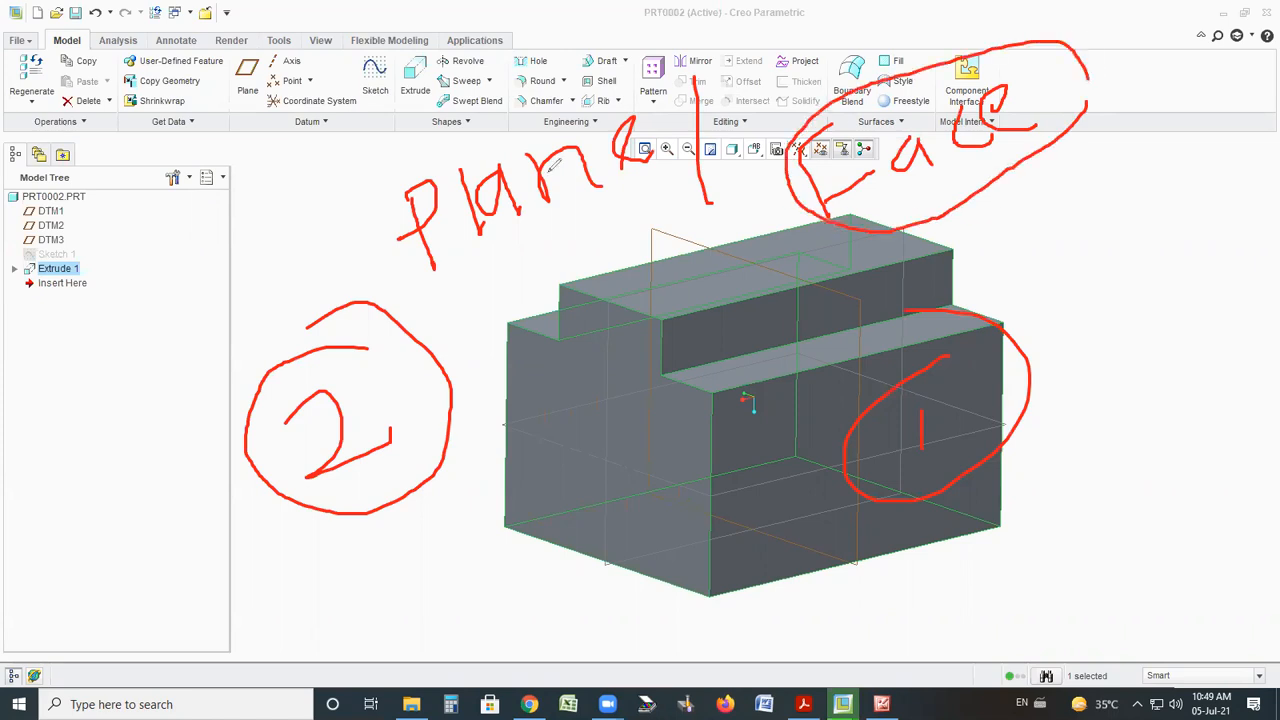
{"action": "mouse_move", "coordinate": [544, 95]}
{"action": "left_mouse_down"}
{"action": "mouse_move", "coordinate": [434, 276]}
{"action": "mouse_move", "coordinate": [644, 119]}
{"action": "mouse_move", "coordinate": [465, 112]}
{"action": "left_mouse_up"}
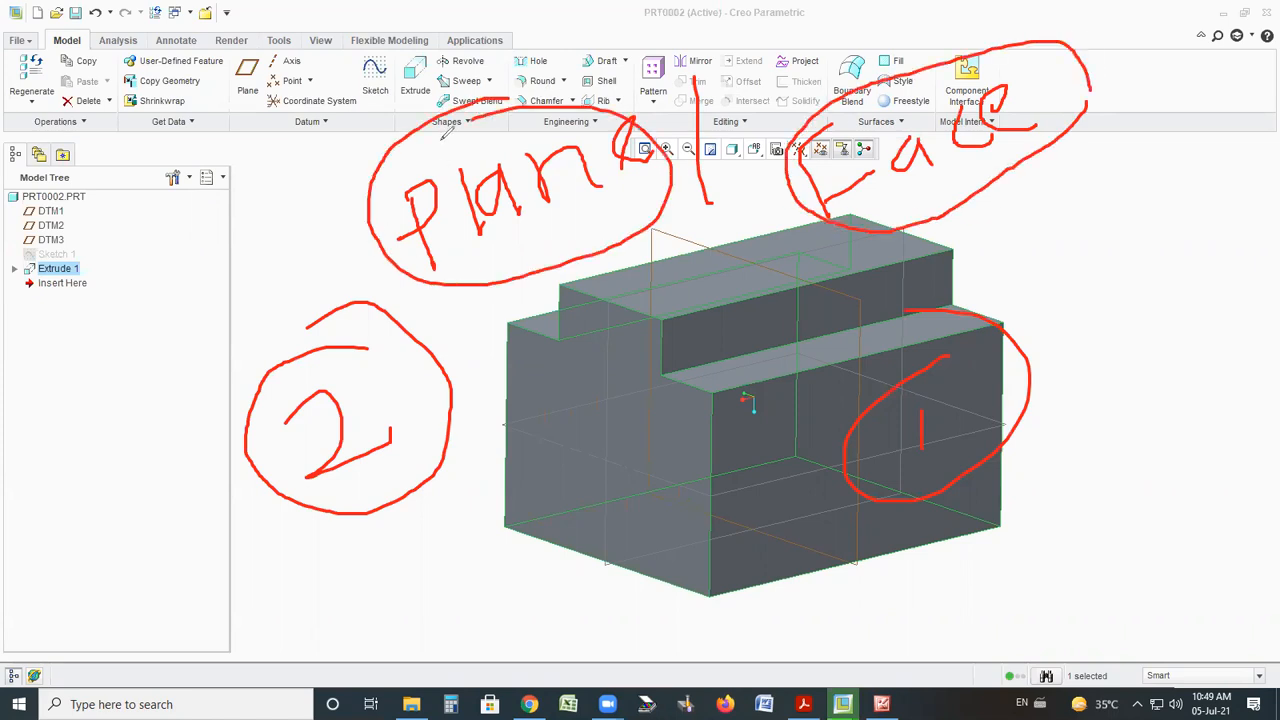
{"action": "mouse_move", "coordinate": [232, 408]}
{"action": "left_mouse_down"}
{"action": "mouse_move", "coordinate": [316, 216]}
{"action": "mouse_move", "coordinate": [198, 268]}
{"action": "mouse_move", "coordinate": [326, 214]}
{"action": "mouse_move", "coordinate": [286, 300]}
{"action": "left_mouse_up"}
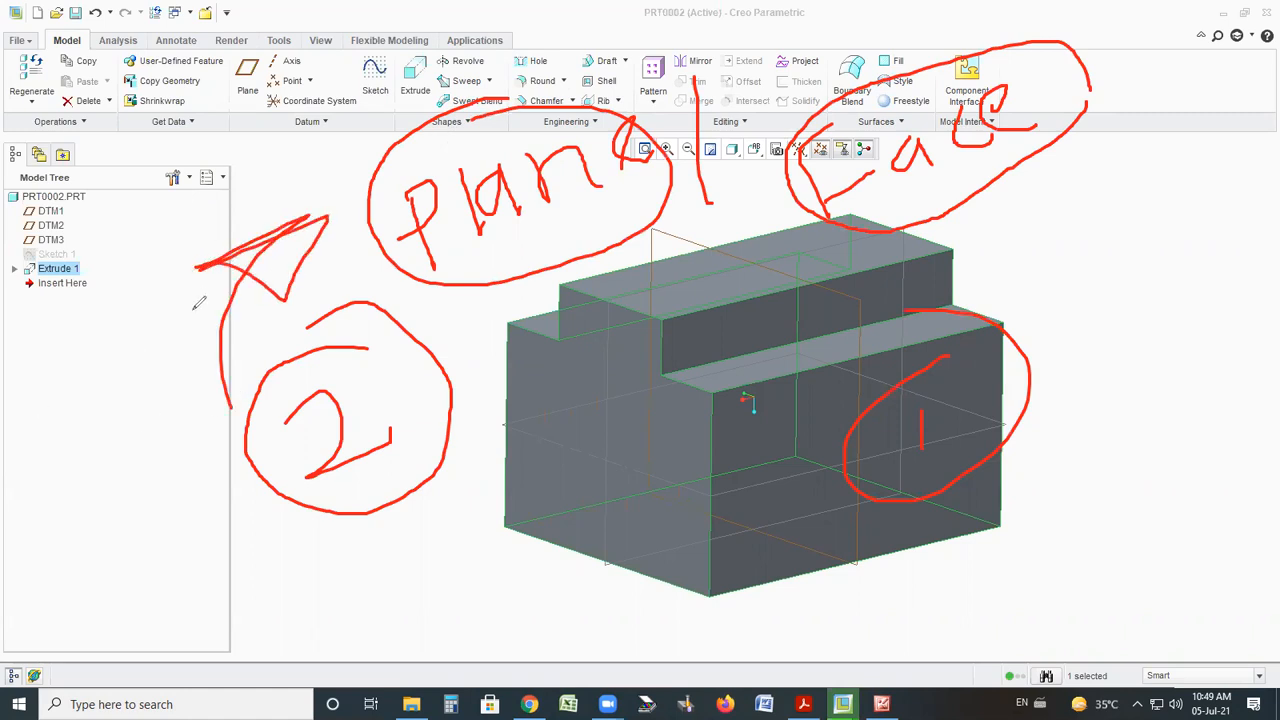
{"action": "key", "text": "ctrl+z"}
{"action": "key", "text": "ctrl+z"}
{"action": "key", "text": "ctrl+z"}
{"action": "key", "text": "ctrl+z"}
{"action": "key", "text": "ctrl+z"}
{"action": "key", "text": "ctrl+z"}
{"action": "key", "text": "ctrl+z"}
{"action": "key", "text": "ctrl+z"}
{"action": "key", "text": "ctrl+z"}
{"action": "key", "text": "ctrl+z"}
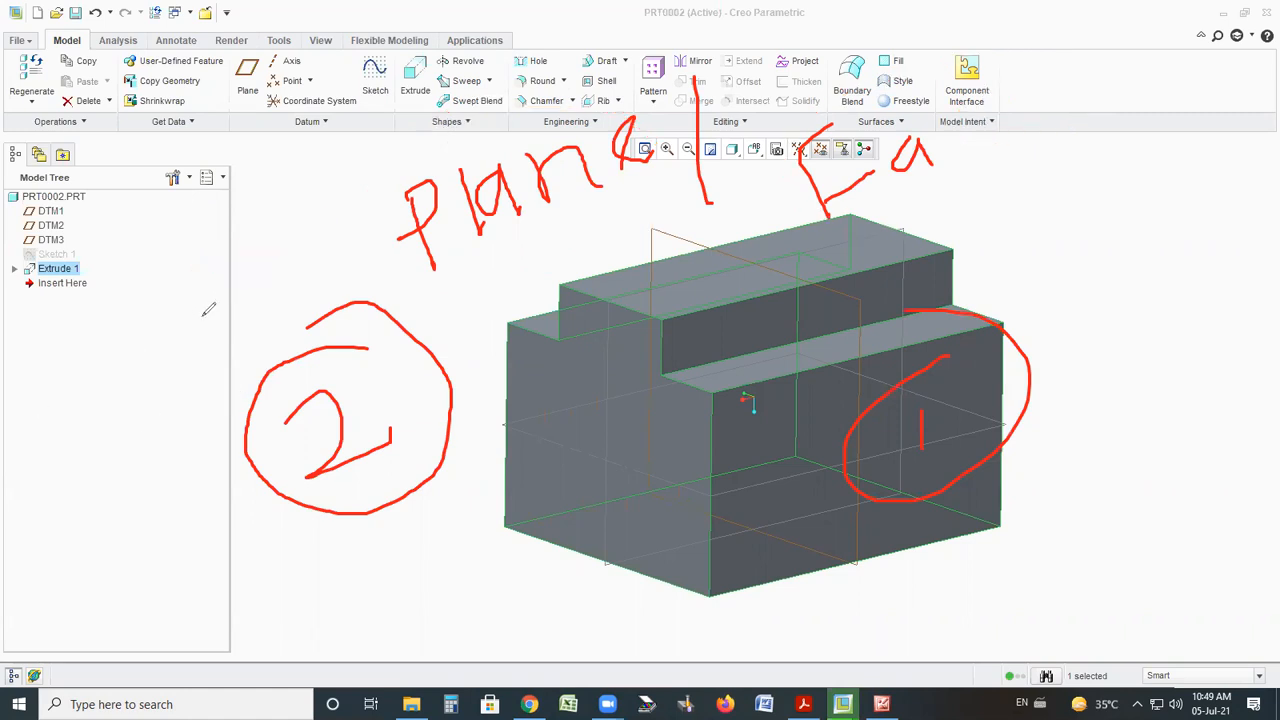
{"action": "key", "text": "ctrl+z"}
{"action": "key", "text": "ctrl+z"}
{"action": "key", "text": "ctrl+z"}
{"action": "key", "text": "ctrl+z"}
{"action": "key", "text": "ctrl+z"}
{"action": "key", "text": "ctrl+z"}
{"action": "key", "text": "ctrl+z"}
{"action": "key", "text": "ctrl+z"}
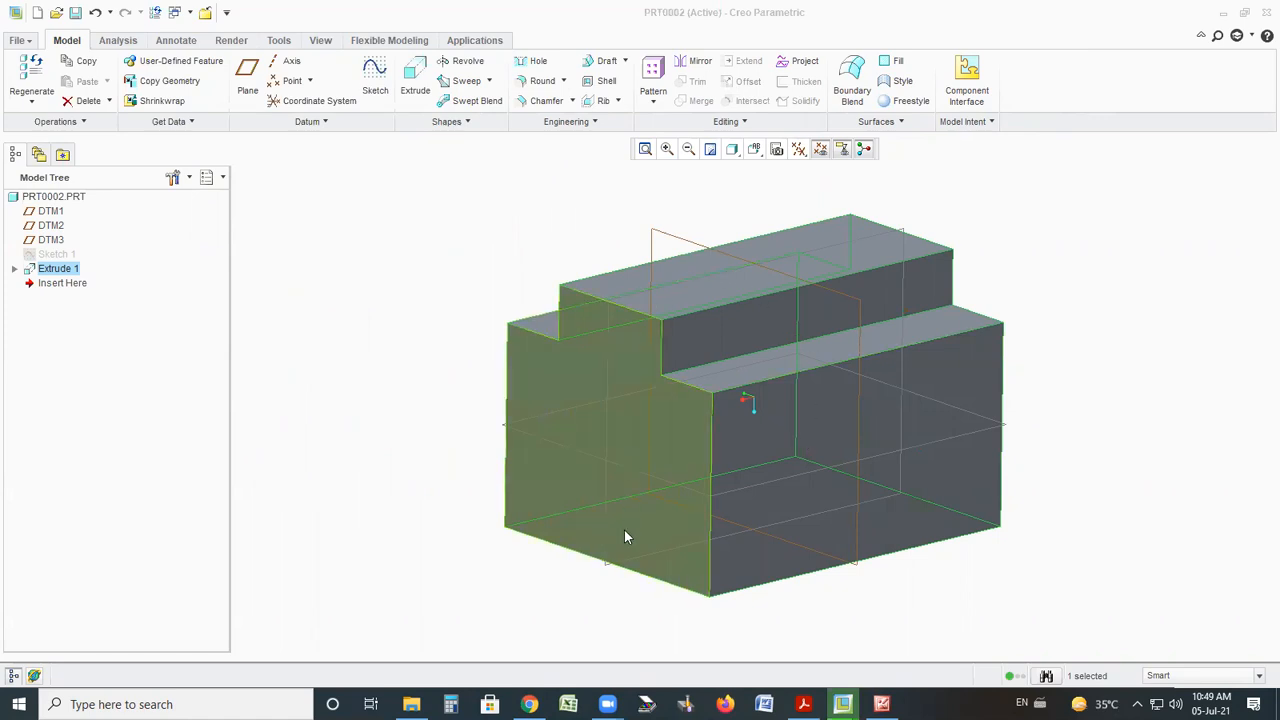
Start a new sketch on the large vertical side face below the ledge of the stepped body
{"action": "left_click", "coordinate": [929, 410]}
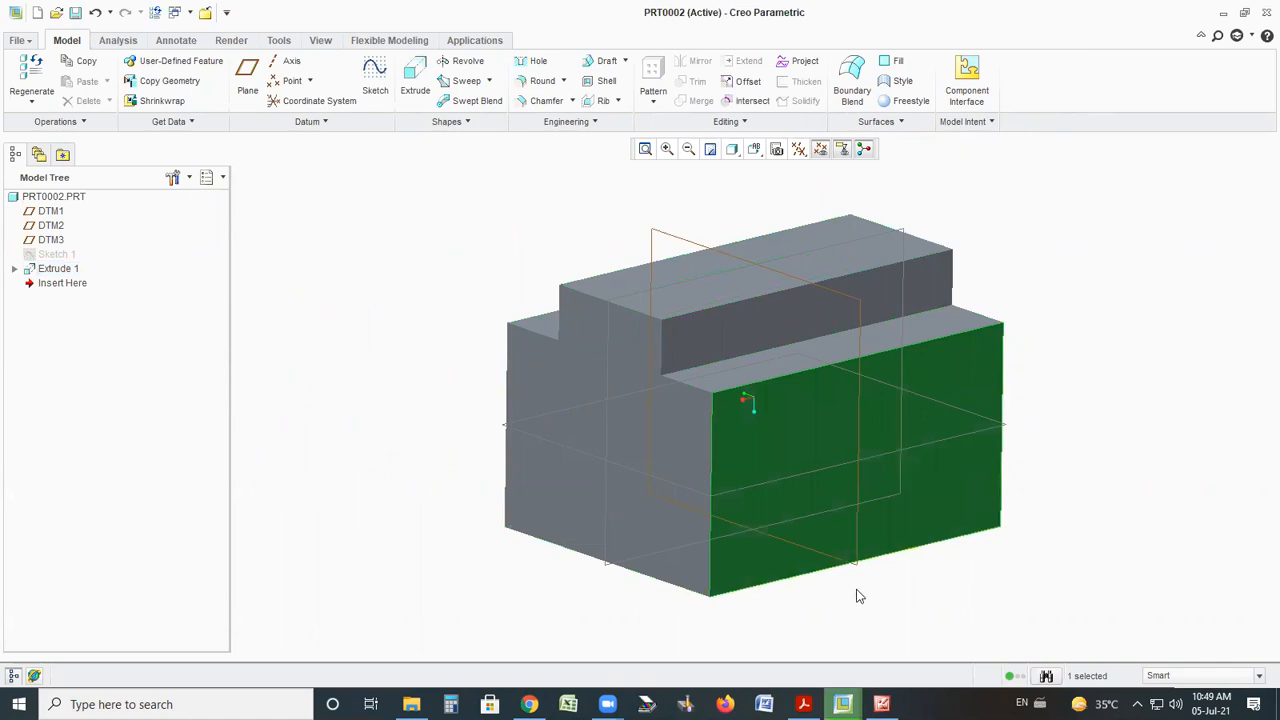
{"action": "mouse_move", "coordinate": [1037, 315]}
{"action": "left_mouse_down"}
{"action": "mouse_move", "coordinate": [914, 312]}
{"action": "mouse_move", "coordinate": [677, 557]}
{"action": "mouse_move", "coordinate": [787, 609]}
{"action": "left_mouse_up"}
{"action": "mouse_move", "coordinate": [1001, 531]}
{"action": "left_mouse_down"}
{"action": "mouse_move", "coordinate": [972, 310]}
{"action": "mouse_move", "coordinate": [940, 308]}
{"action": "left_mouse_up"}
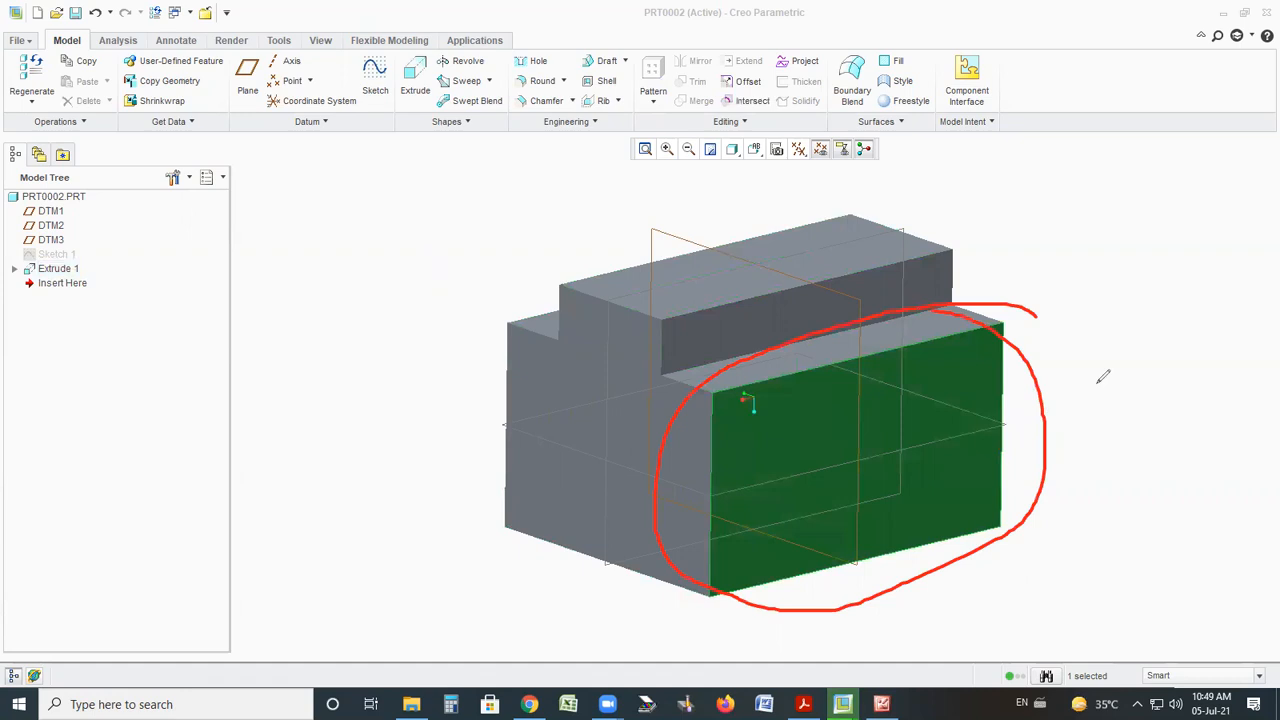
{"action": "mouse_move", "coordinate": [1111, 242]}
{"action": "left_mouse_down"}
{"action": "mouse_move", "coordinate": [1088, 296]}
{"action": "mouse_move", "coordinate": [1122, 356]}
{"action": "mouse_move", "coordinate": [1231, 164]}
{"action": "left_mouse_up"}
{"action": "left_click", "coordinate": [1158, 264]}
{"action": "key", "text": "ctrl+z"}
{"action": "key", "text": "ctrl+z"}
{"action": "key", "text": "ctrl+z"}
{"action": "key", "text": "ctrl+z"}
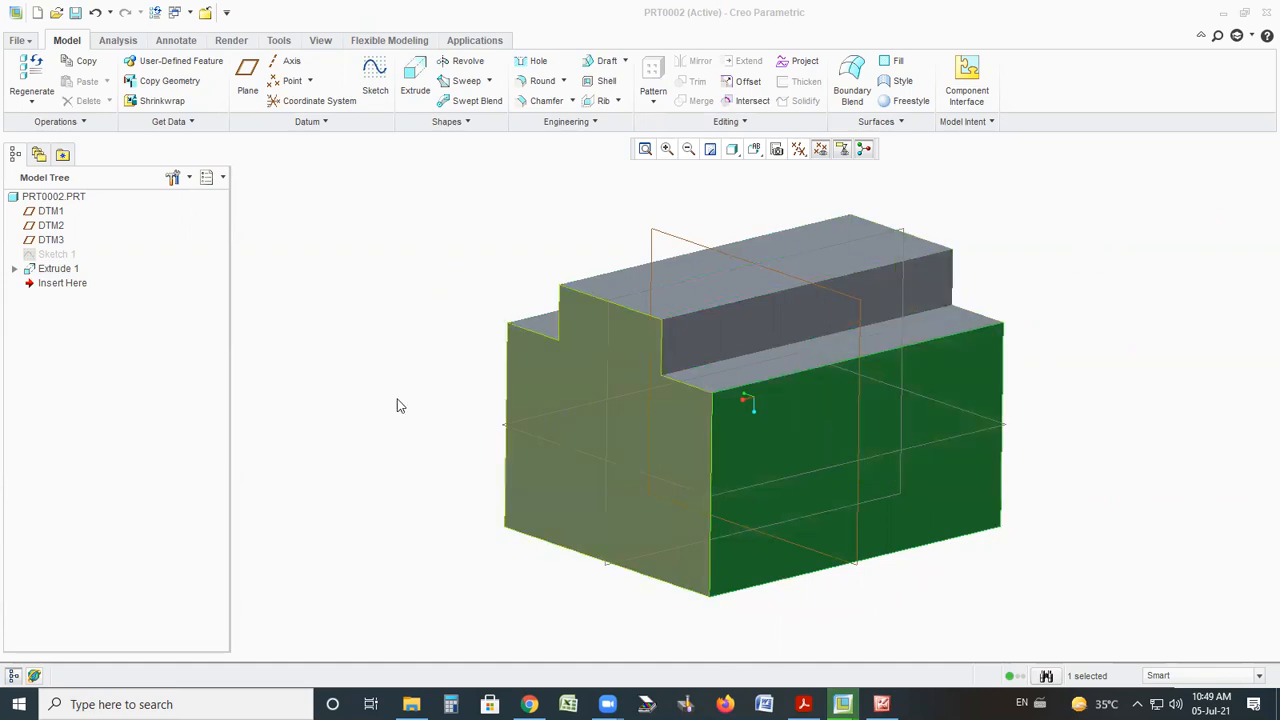
{"action": "left_click", "coordinate": [374, 78]}
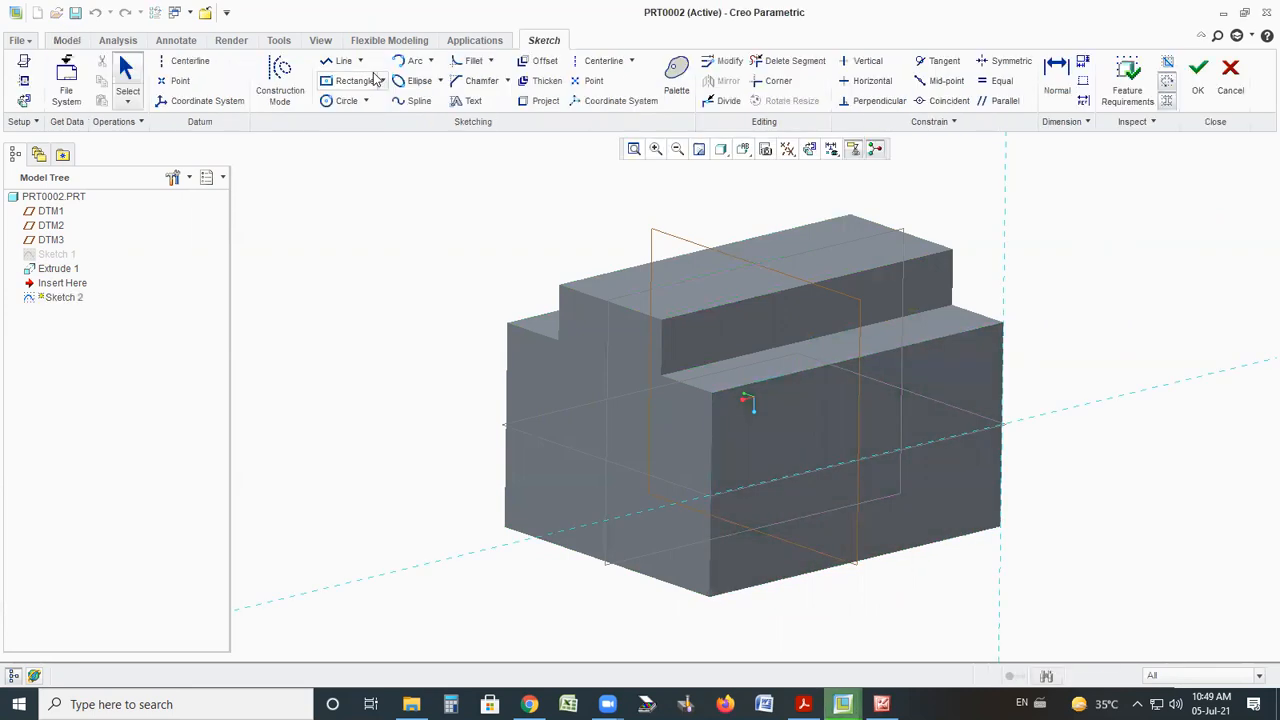
{"action": "left_click", "coordinate": [388, 148]}
{"action": "left_click", "coordinate": [320, 41]}
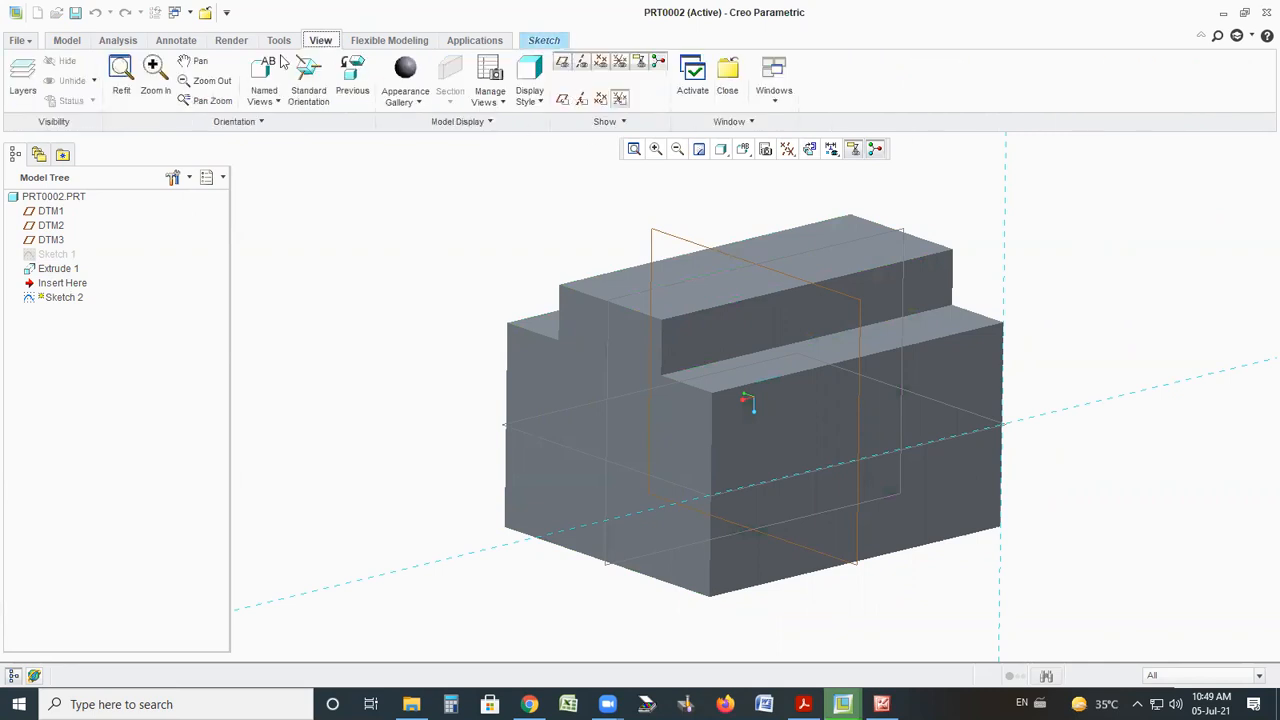
{"action": "left_click", "coordinate": [67, 41]}
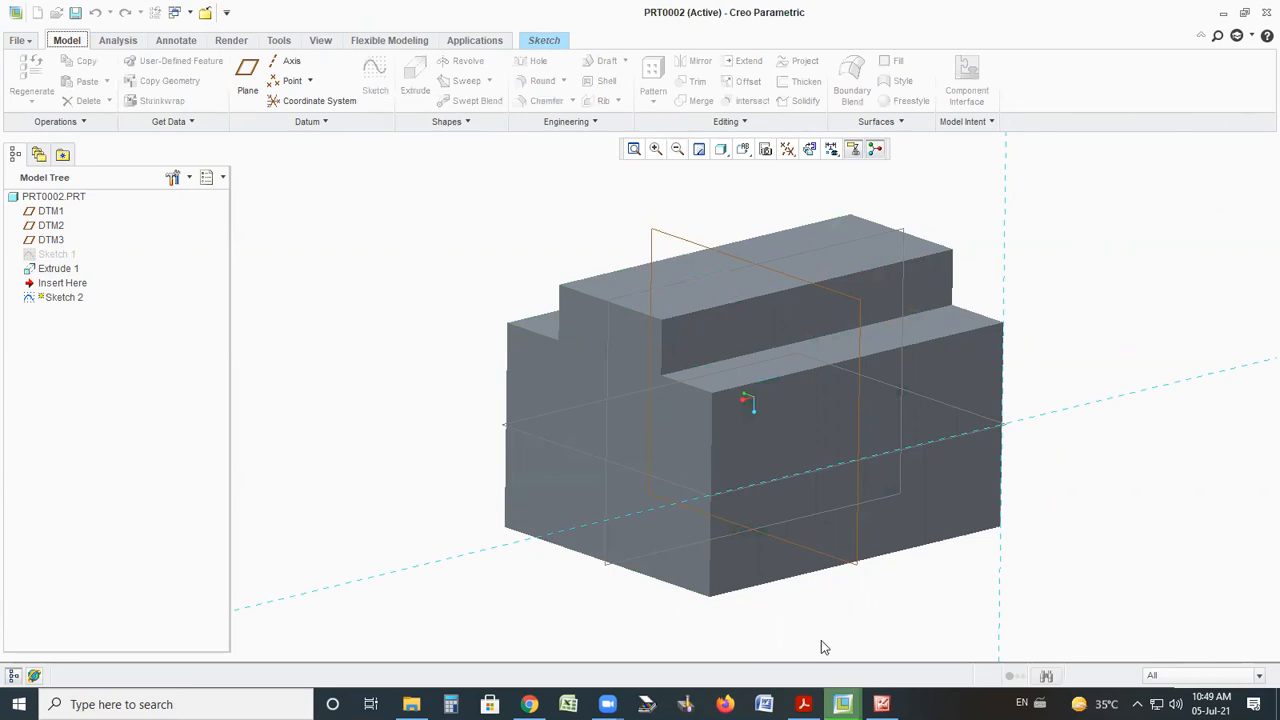
{"action": "mouse_move", "coordinate": [818, 127]}
{"action": "left_mouse_down"}
{"action": "mouse_move", "coordinate": [822, 178]}
{"action": "mouse_move", "coordinate": [820, 125]}
{"action": "left_mouse_up"}
{"action": "mouse_move", "coordinate": [812, 172]}
{"action": "left_mouse_down"}
{"action": "mouse_move", "coordinate": [350, 170]}
{"action": "mouse_move", "coordinate": [76, 108]}
{"action": "left_mouse_up"}
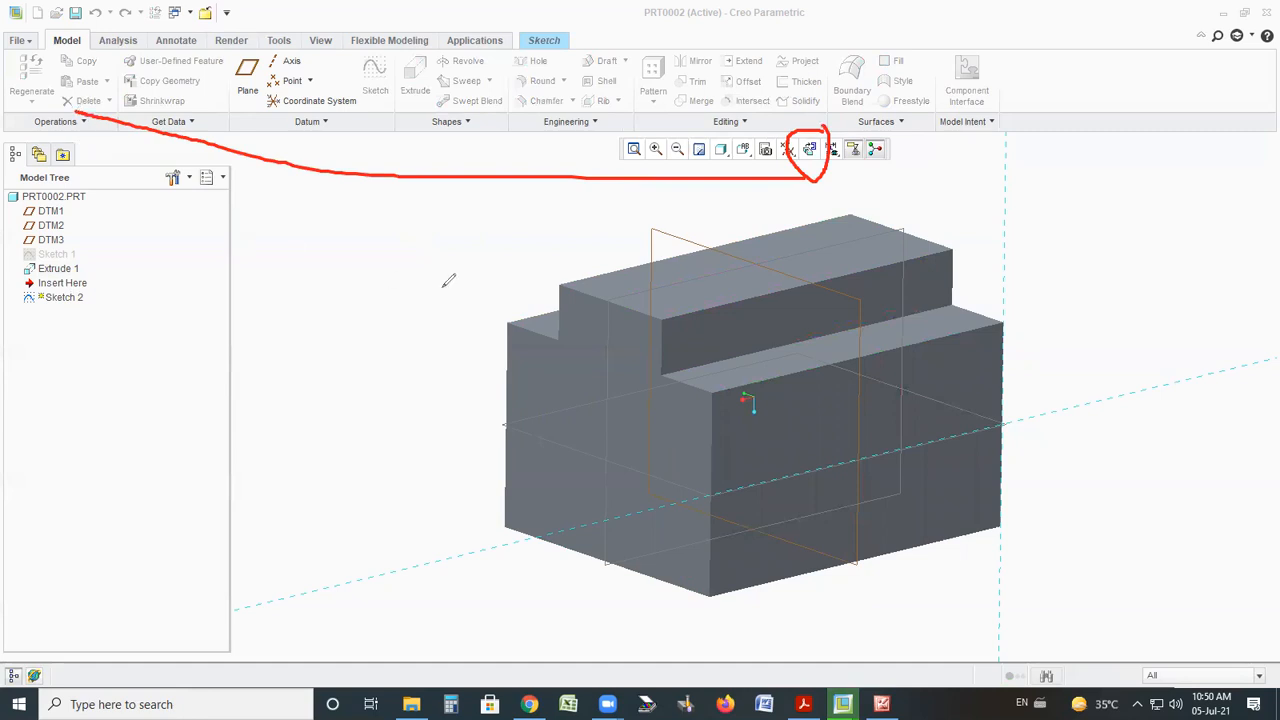
{"action": "key", "text": "ctrl+z"}
{"action": "key", "text": "ctrl+z"}
{"action": "key", "text": "Escape"}
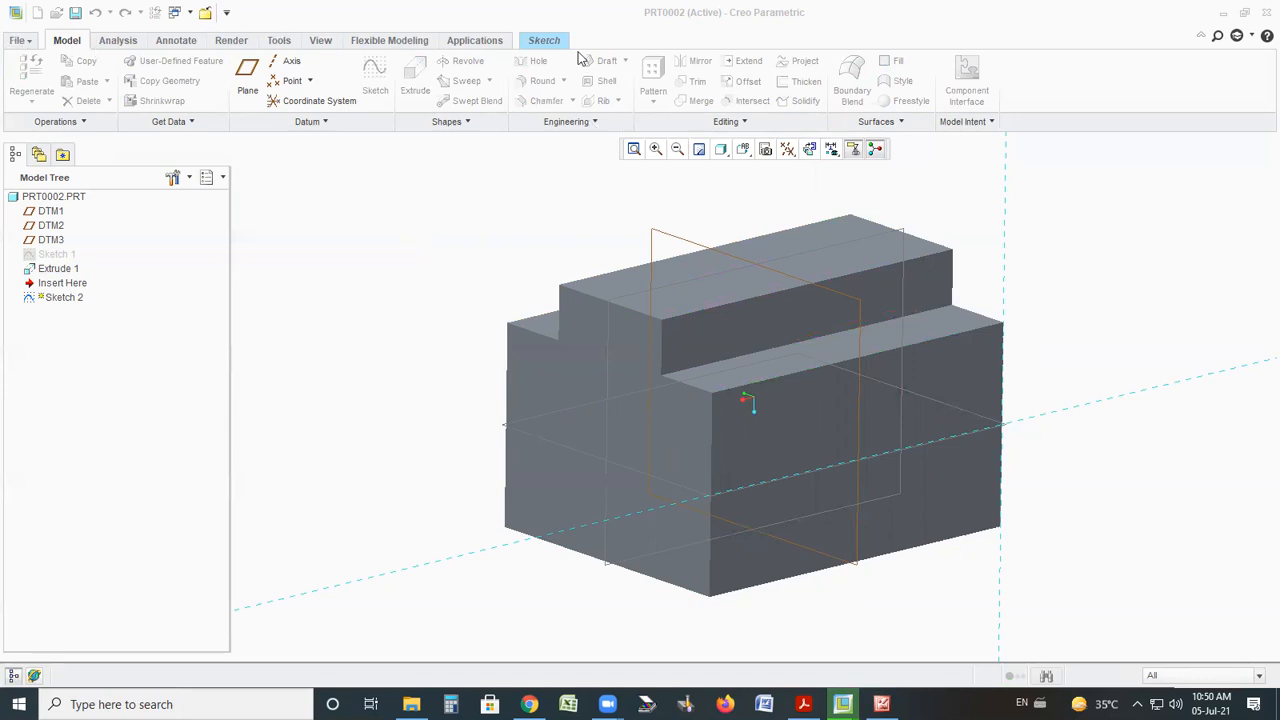
{"action": "left_click", "coordinate": [544, 42]}
{"action": "left_click", "coordinate": [67, 42]}
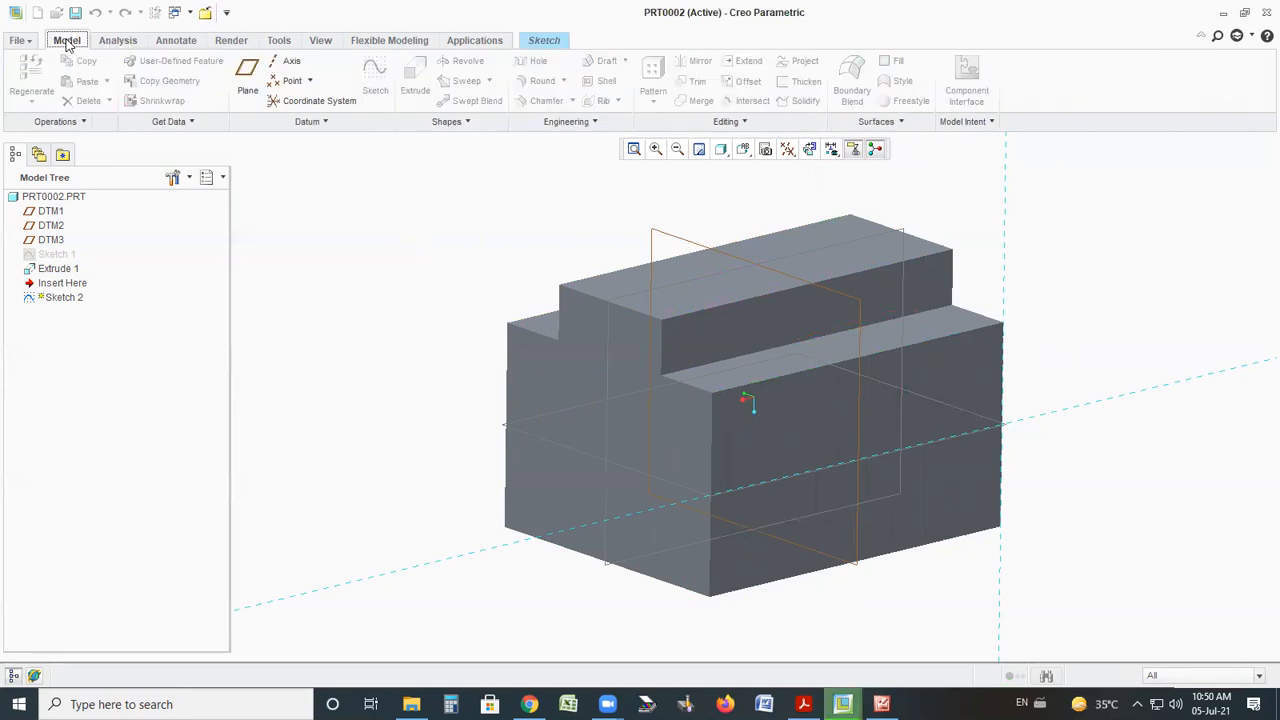
{"action": "left_click", "coordinate": [544, 42]}
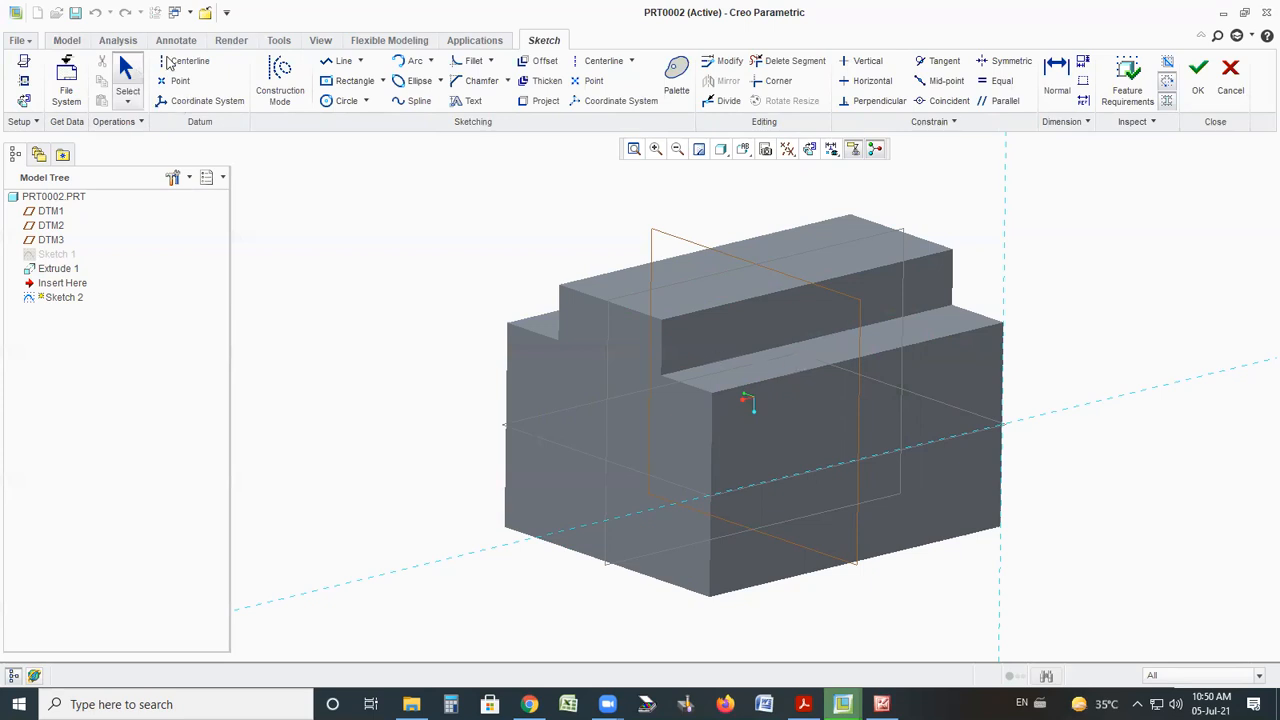
{"action": "left_click", "coordinate": [67, 41]}
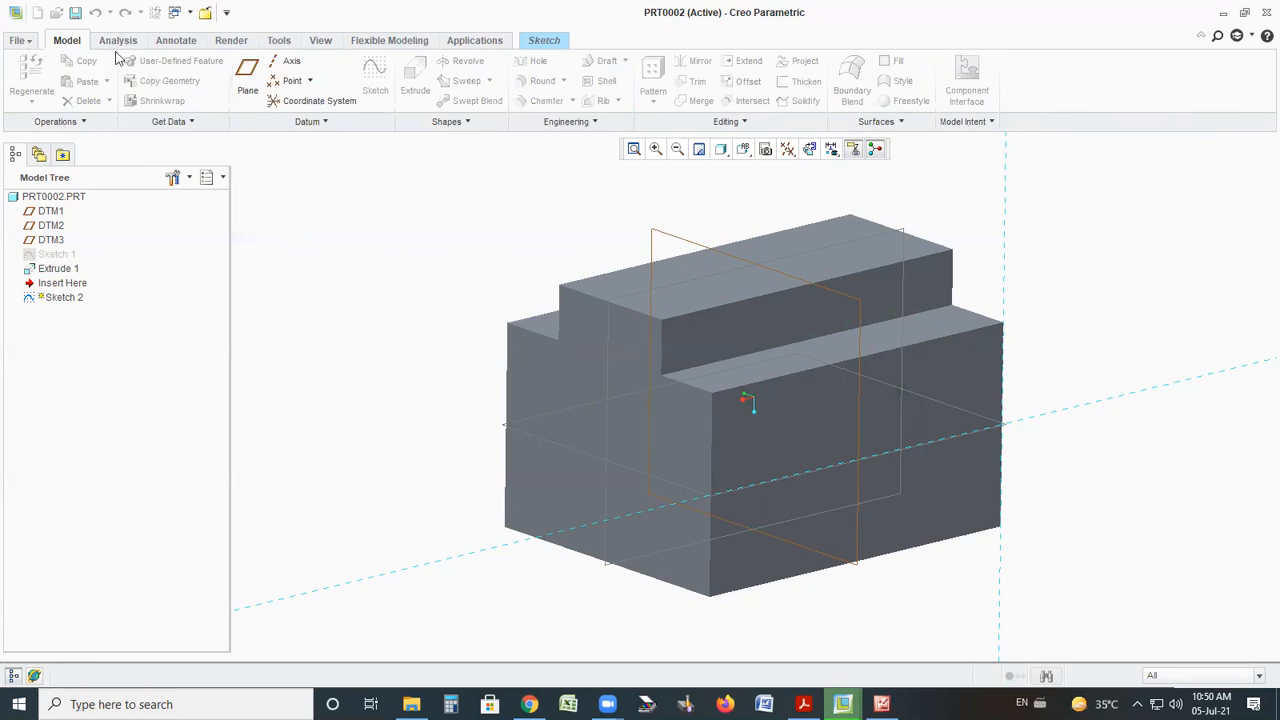
Return to the sketching tools and orient the view square to the sketch plane
{"action": "left_click", "coordinate": [544, 42]}
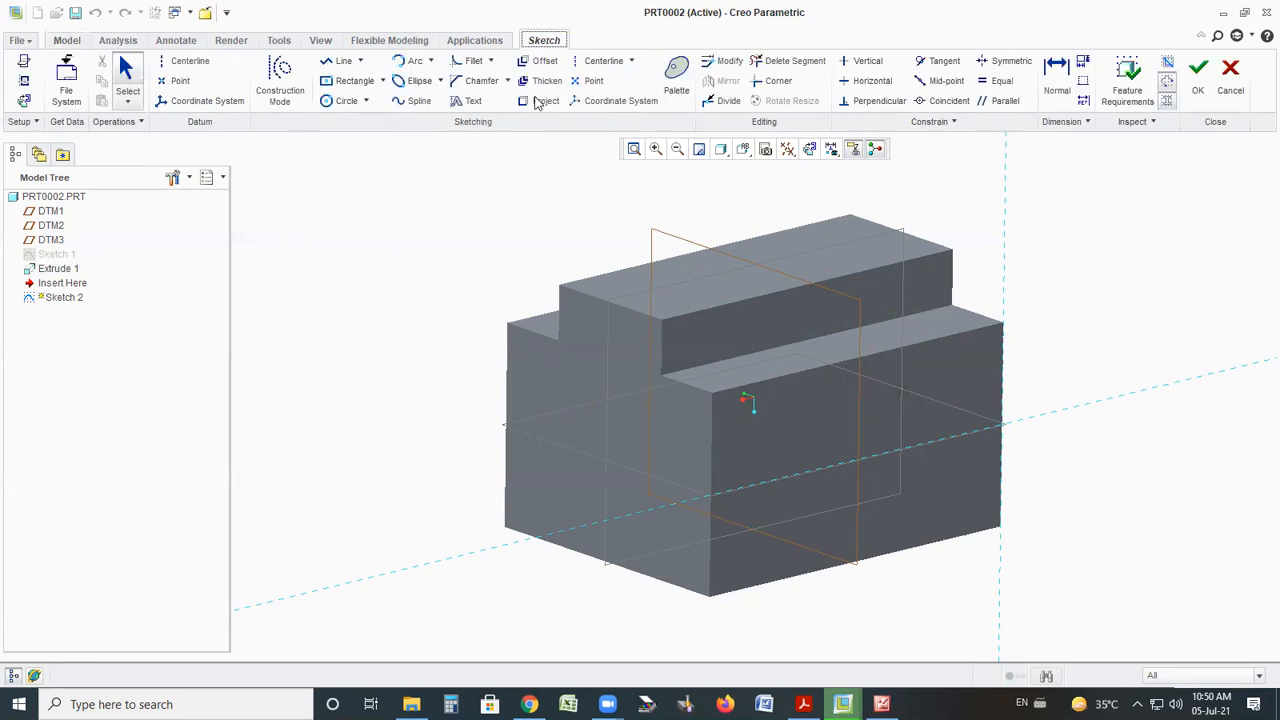
{"action": "left_click", "coordinate": [810, 149]}
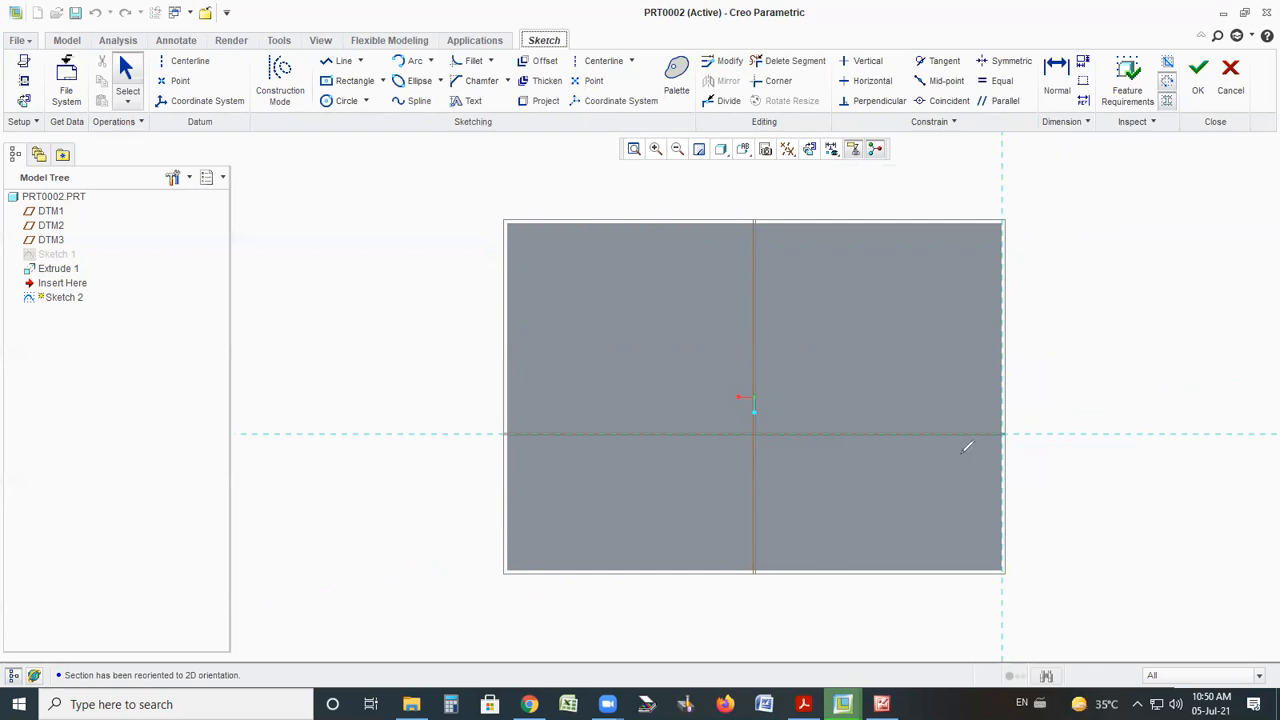
{"action": "mouse_move", "coordinate": [925, 180]}
{"action": "left_mouse_down"}
{"action": "mouse_move", "coordinate": [886, 648]}
{"action": "mouse_move", "coordinate": [1176, 402]}
{"action": "mouse_move", "coordinate": [708, 45]}
{"action": "left_mouse_up"}
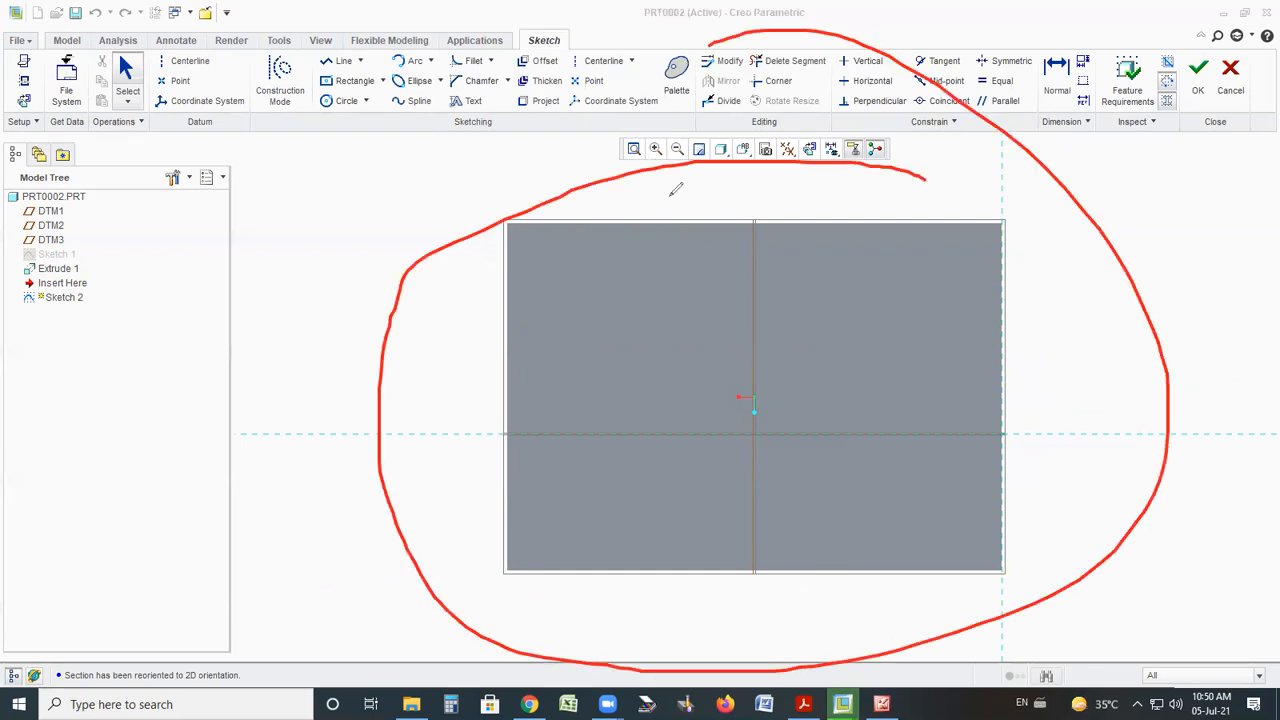
{"action": "key", "text": "e"}
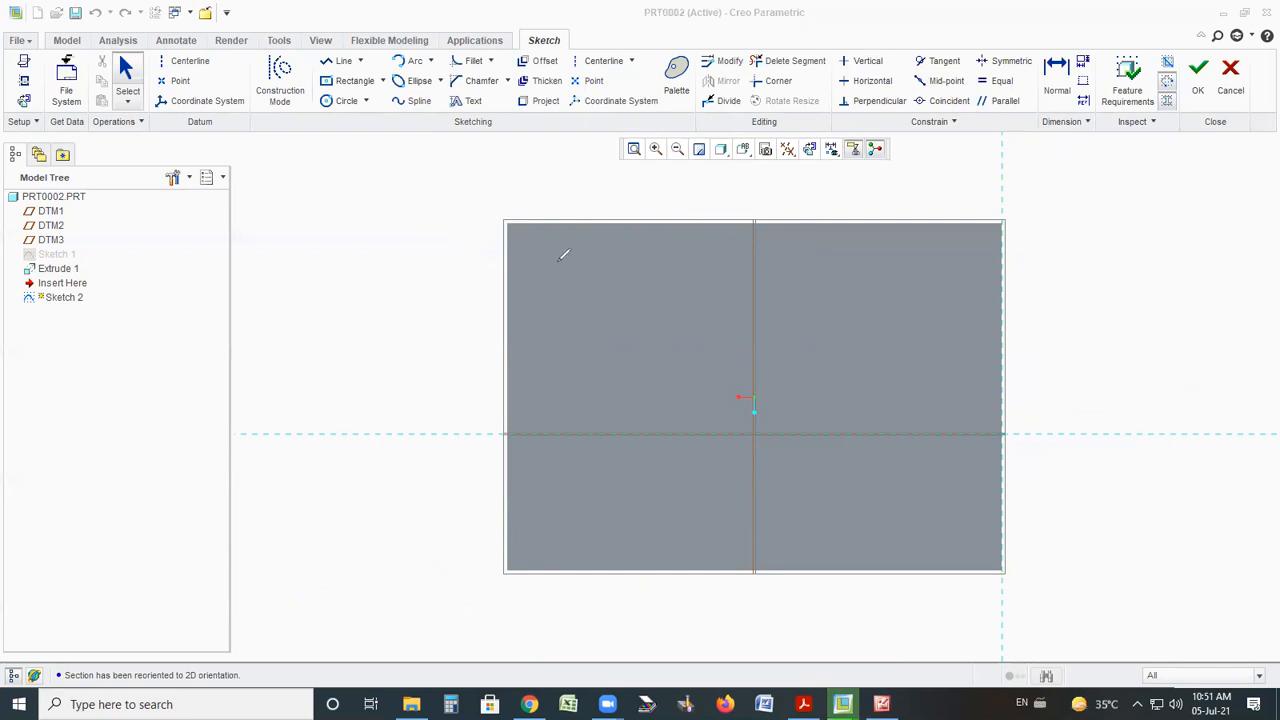
{"action": "mouse_move", "coordinate": [503, 218]}
{"action": "left_mouse_down"}
{"action": "mouse_move", "coordinate": [988, 216]}
{"action": "mouse_move", "coordinate": [1005, 358]}
{"action": "left_mouse_up"}
{"action": "mouse_move", "coordinate": [1022, 536]}
{"action": "left_mouse_down"}
{"action": "mouse_move", "coordinate": [868, 574]}
{"action": "mouse_move", "coordinate": [500, 488]}
{"action": "mouse_move", "coordinate": [506, 216]}
{"action": "left_mouse_up"}
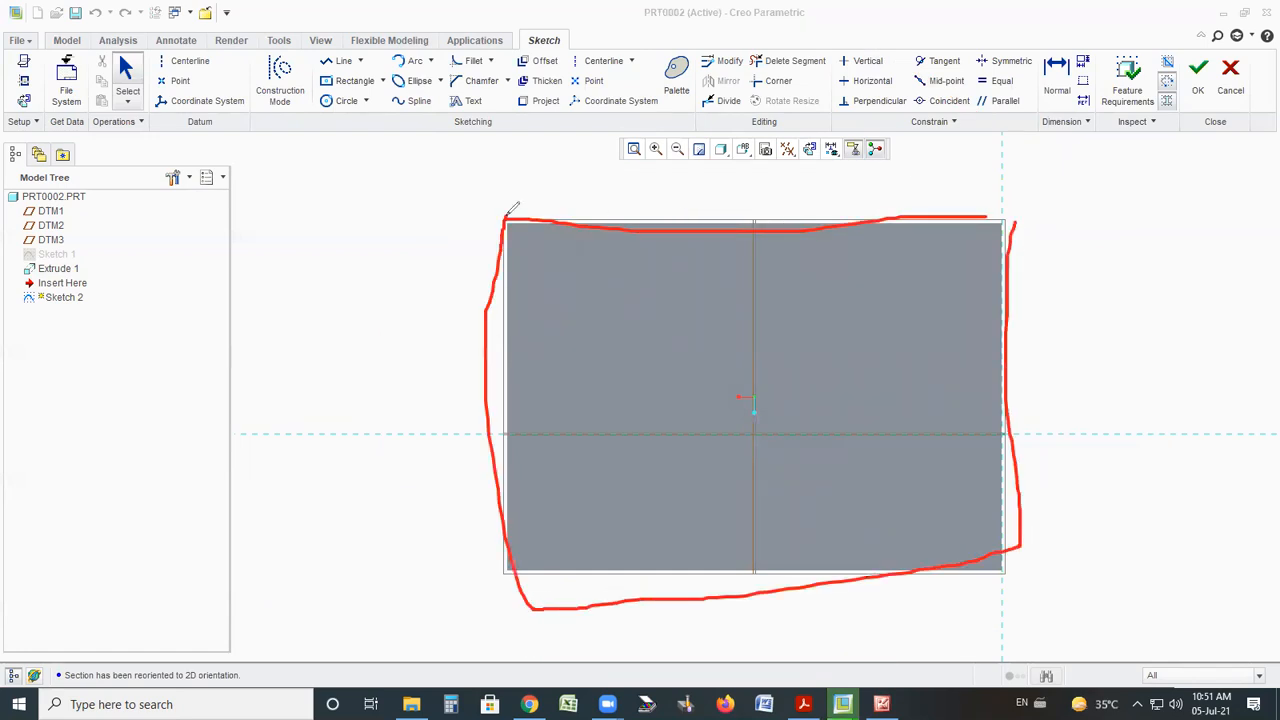
{"action": "mouse_move", "coordinate": [30, 64]}
{"action": "left_mouse_down"}
{"action": "mouse_move", "coordinate": [8, 76]}
{"action": "mouse_move", "coordinate": [44, 86]}
{"action": "mouse_move", "coordinate": [36, 64]}
{"action": "left_mouse_up"}
{"action": "mouse_move", "coordinate": [232, 472]}
{"action": "left_mouse_down"}
{"action": "mouse_move", "coordinate": [172, 390]}
{"action": "mouse_move", "coordinate": [302, 436]}
{"action": "left_mouse_up"}
{"action": "left_click_drag", "start_coordinate": [288, 308], "coordinate": [324, 313]}
{"action": "mouse_move", "coordinate": [352, 366]}
{"action": "left_mouse_down"}
{"action": "mouse_move", "coordinate": [292, 318]}
{"action": "mouse_move", "coordinate": [268, 398]}
{"action": "left_mouse_up"}
{"action": "left_click_drag", "start_coordinate": [322, 268], "coordinate": [447, 458]}
{"action": "left_click_drag", "start_coordinate": [419, 326], "coordinate": [363, 392]}
{"action": "mouse_move", "coordinate": [381, 211]}
{"action": "left_mouse_down"}
{"action": "mouse_move", "coordinate": [456, 578]}
{"action": "mouse_move", "coordinate": [430, 154]}
{"action": "left_mouse_up"}
{"action": "mouse_move", "coordinate": [329, 517]}
{"action": "left_mouse_down"}
{"action": "mouse_move", "coordinate": [325, 490]}
{"action": "mouse_move", "coordinate": [336, 525]}
{"action": "left_mouse_up"}
{"action": "mouse_move", "coordinate": [375, 446]}
{"action": "left_mouse_down"}
{"action": "mouse_move", "coordinate": [356, 483]}
{"action": "mouse_move", "coordinate": [449, 485]}
{"action": "left_mouse_up"}
{"action": "left_click_drag", "start_coordinate": [408, 371], "coordinate": [432, 408]}
{"action": "mouse_move", "coordinate": [442, 388]}
{"action": "left_mouse_down"}
{"action": "mouse_move", "coordinate": [506, 388]}
{"action": "mouse_move", "coordinate": [608, 294]}
{"action": "mouse_move", "coordinate": [574, 328]}
{"action": "left_mouse_up"}
{"action": "left_click", "coordinate": [700, 274]}
{"action": "left_click_drag", "start_coordinate": [355, 588], "coordinate": [700, 276]}
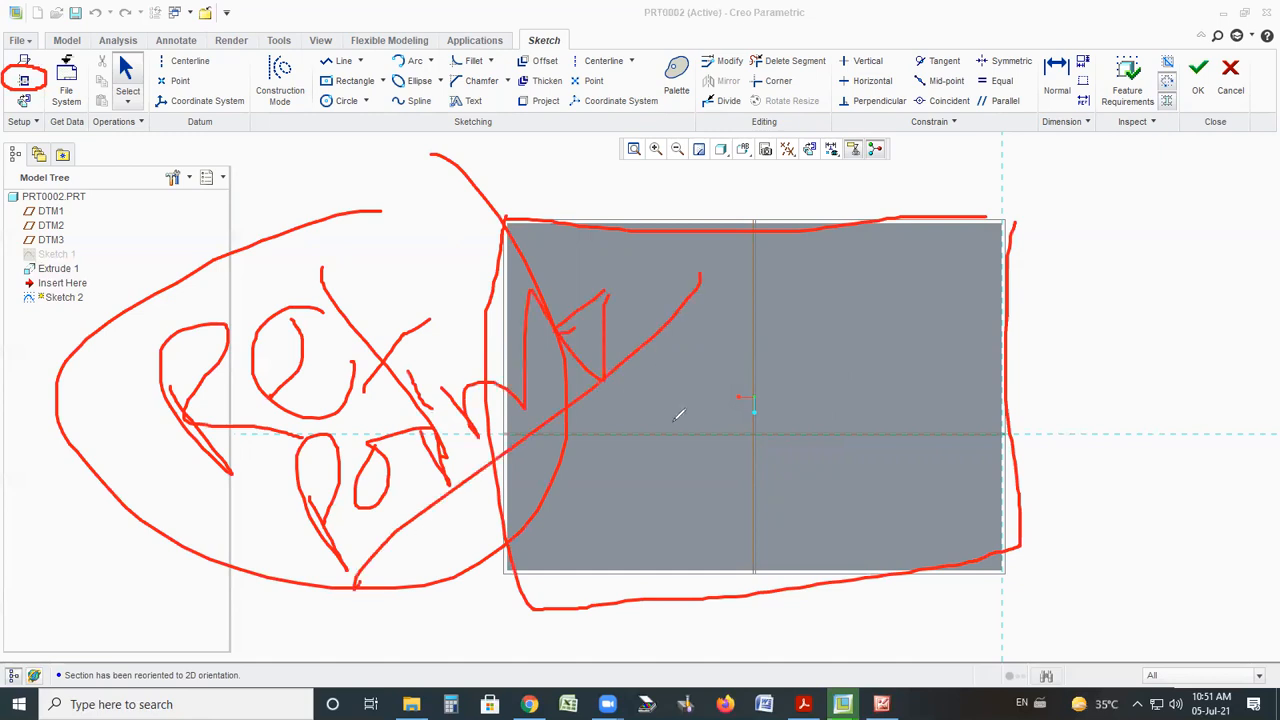
{"action": "key", "text": "ctrl+z"}
{"action": "key", "text": "ctrl+z"}
{"action": "key", "text": "ctrl+z"}
{"action": "key", "text": "ctrl+z"}
{"action": "key", "text": "ctrl+z"}
{"action": "key", "text": "ctrl+z"}
{"action": "key", "text": "ctrl+z"}
{"action": "key", "text": "ctrl+z"}
{"action": "key", "text": "ctrl+z"}
{"action": "key", "text": "ctrl+z"}
{"action": "key", "text": "ctrl+z"}
{"action": "key", "text": "ctrl+z"}
{"action": "key", "text": "ctrl+z"}
{"action": "key", "text": "ctrl+z"}
{"action": "key", "text": "ctrl+z"}
{"action": "key", "text": "ctrl+z"}
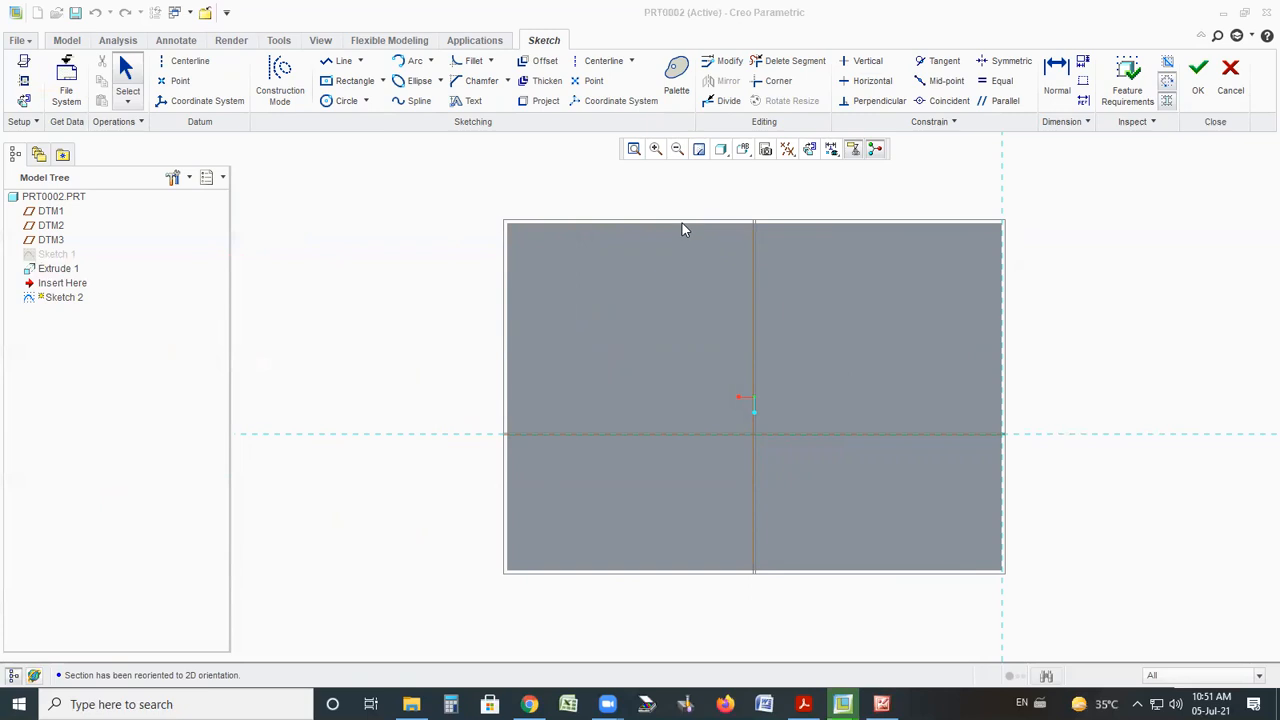
Add the body's upper, left and lower edges, the vertical datum plane and the ledge edge as sketch references
{"action": "left_click", "coordinate": [24, 81]}
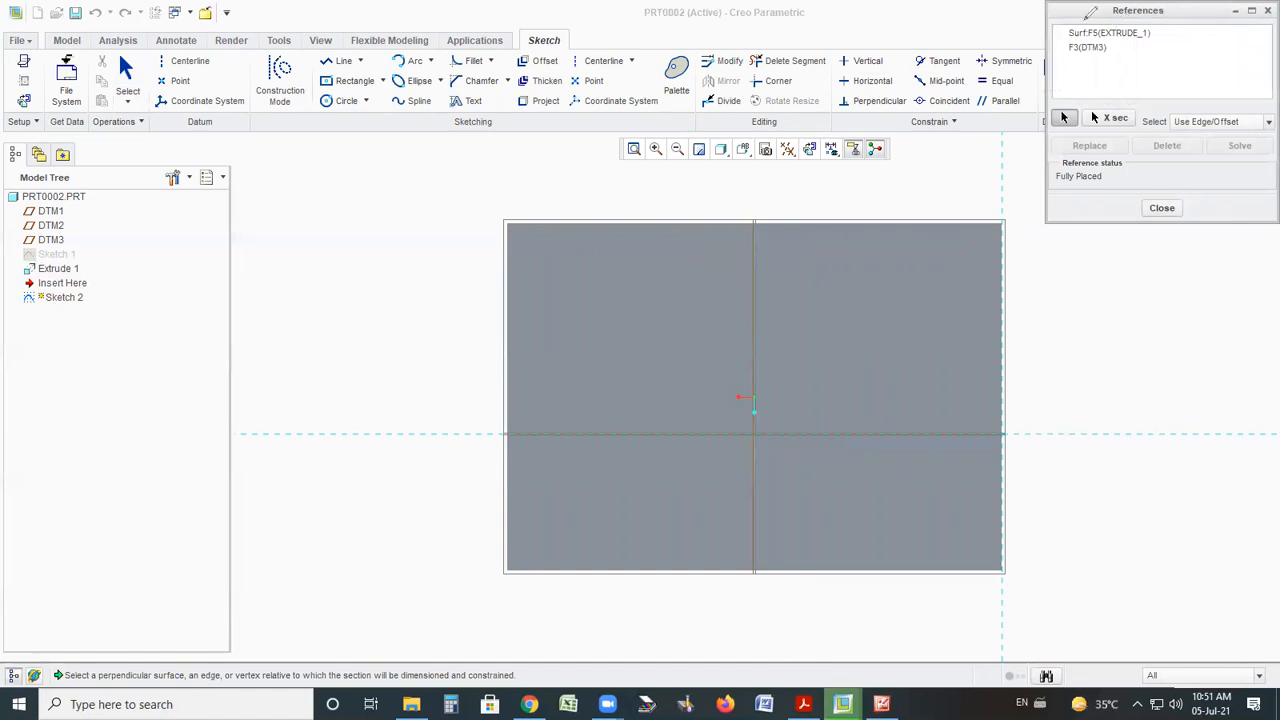
{"action": "left_click_drag", "start_coordinate": [1088, 7], "coordinate": [1131, 2]}
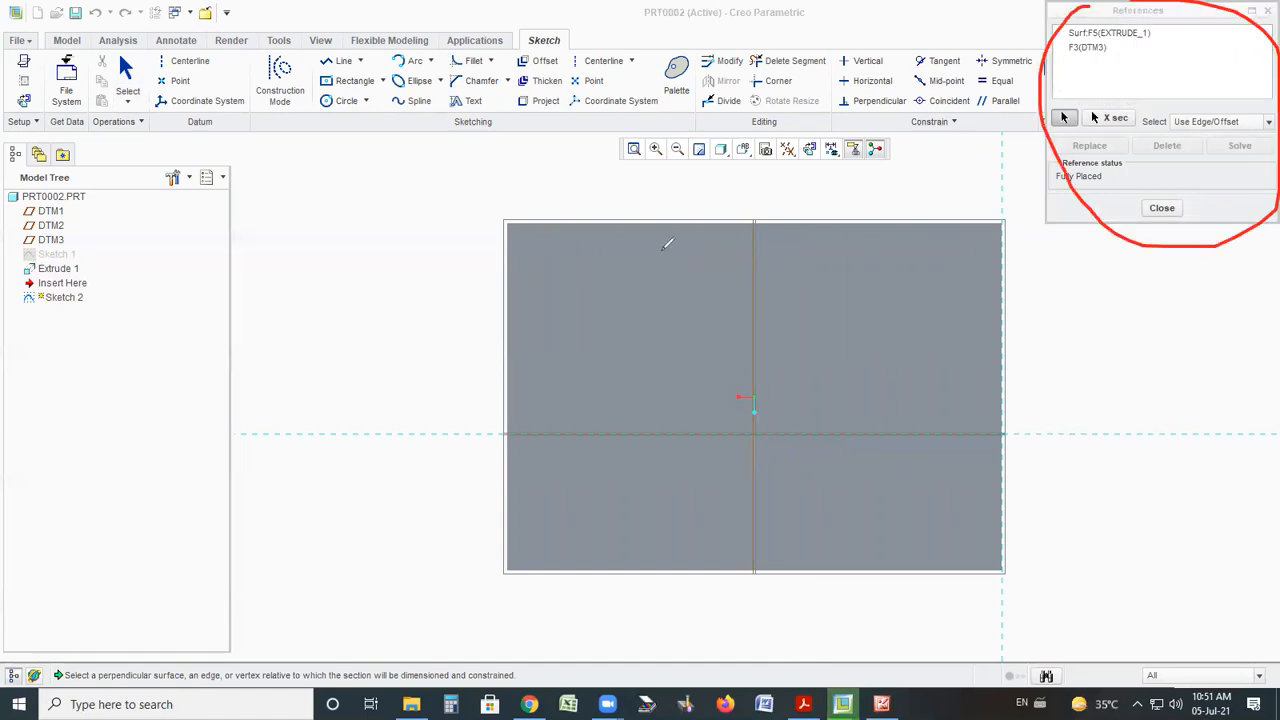
{"action": "key", "text": "ctrl+z"}
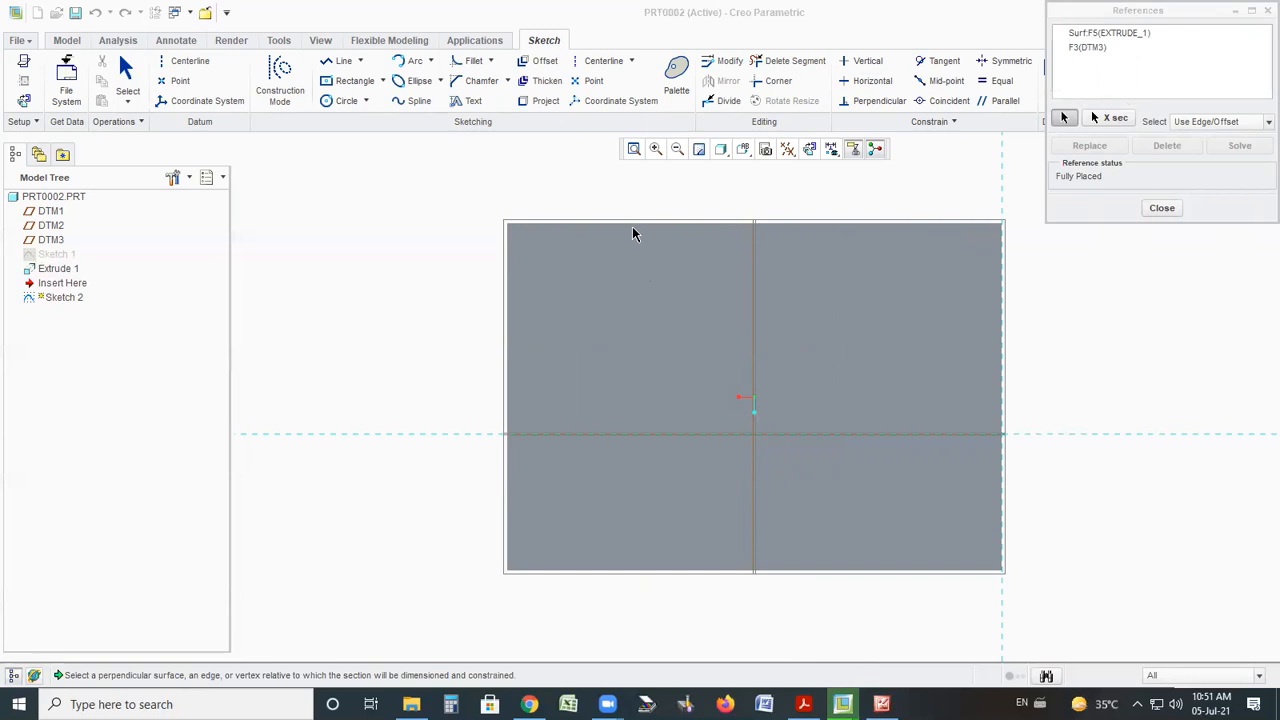
{"action": "left_click", "coordinate": [629, 229]}
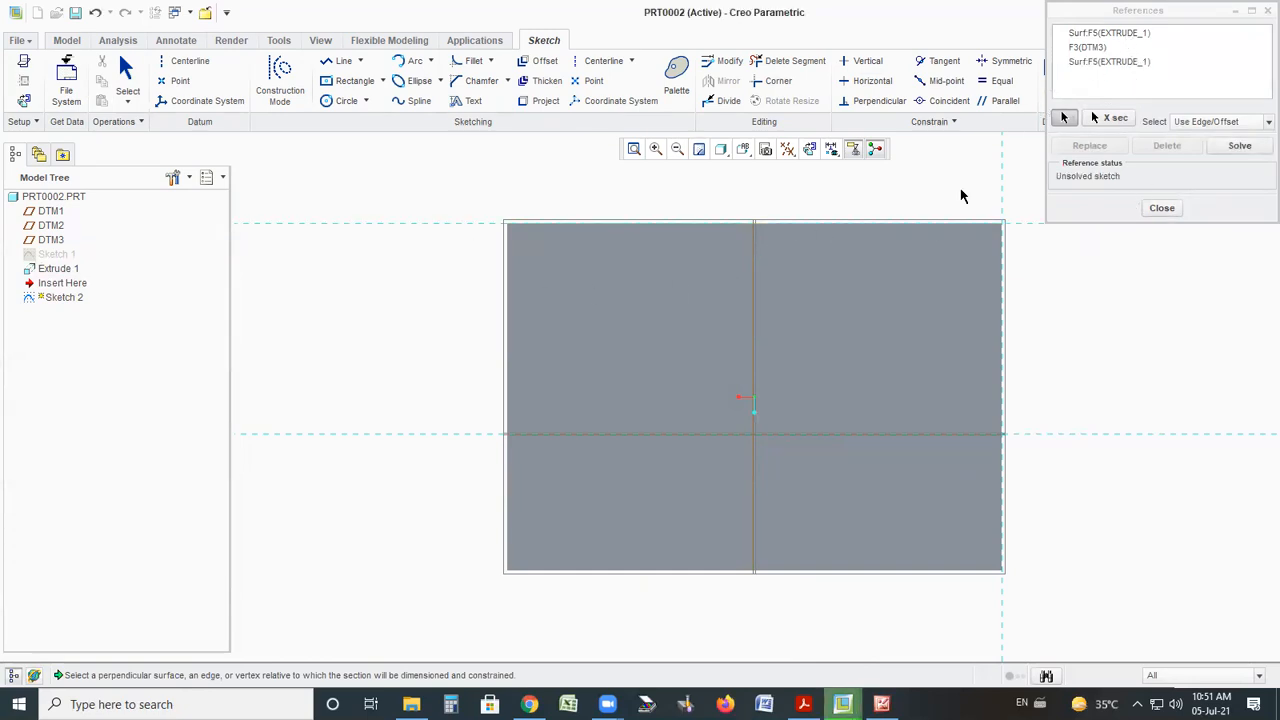
{"action": "left_click", "coordinate": [510, 271]}
{"action": "left_click", "coordinate": [810, 573]}
{"action": "left_click", "coordinate": [756, 337]}
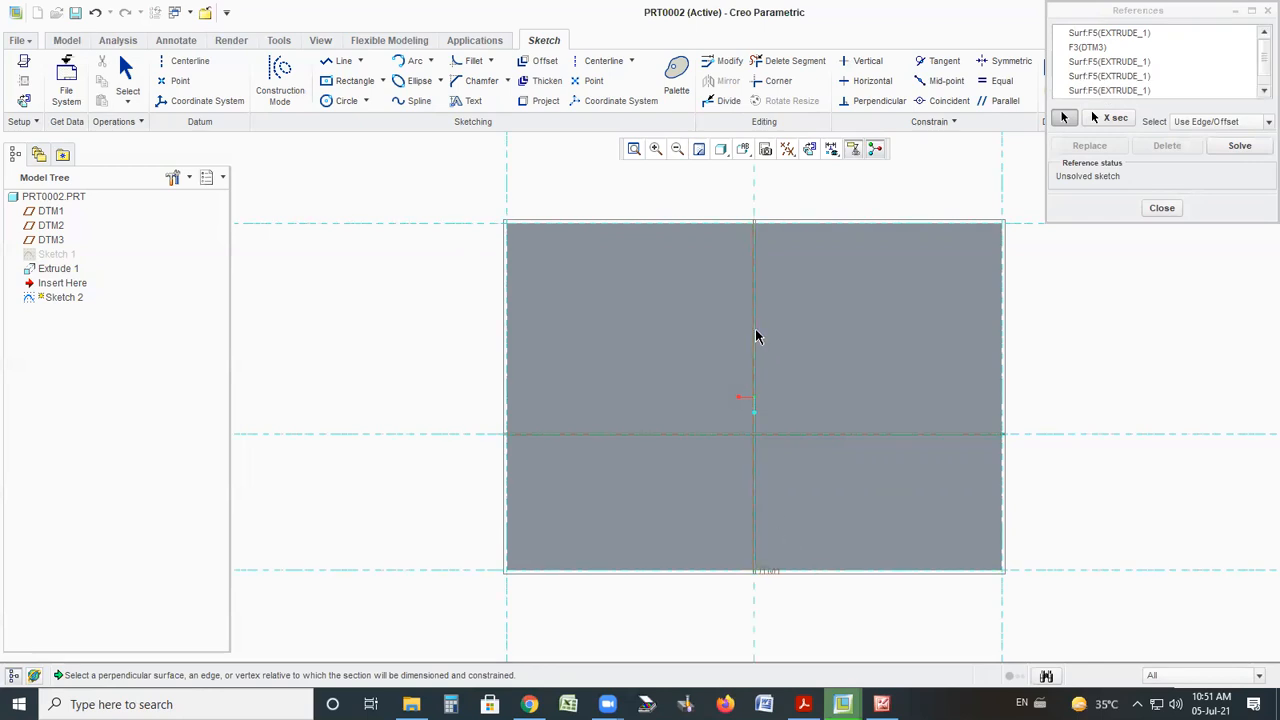
{"action": "left_click", "coordinate": [556, 299]}
{"action": "mouse_move", "coordinate": [289, 314]}
{"action": "left_mouse_down"}
{"action": "mouse_move", "coordinate": [303, 384]}
{"action": "mouse_move", "coordinate": [284, 306]}
{"action": "mouse_move", "coordinate": [362, 336]}
{"action": "mouse_move", "coordinate": [431, 323]}
{"action": "left_mouse_up"}
{"action": "left_click_drag", "start_coordinate": [310, 244], "coordinate": [408, 262]}
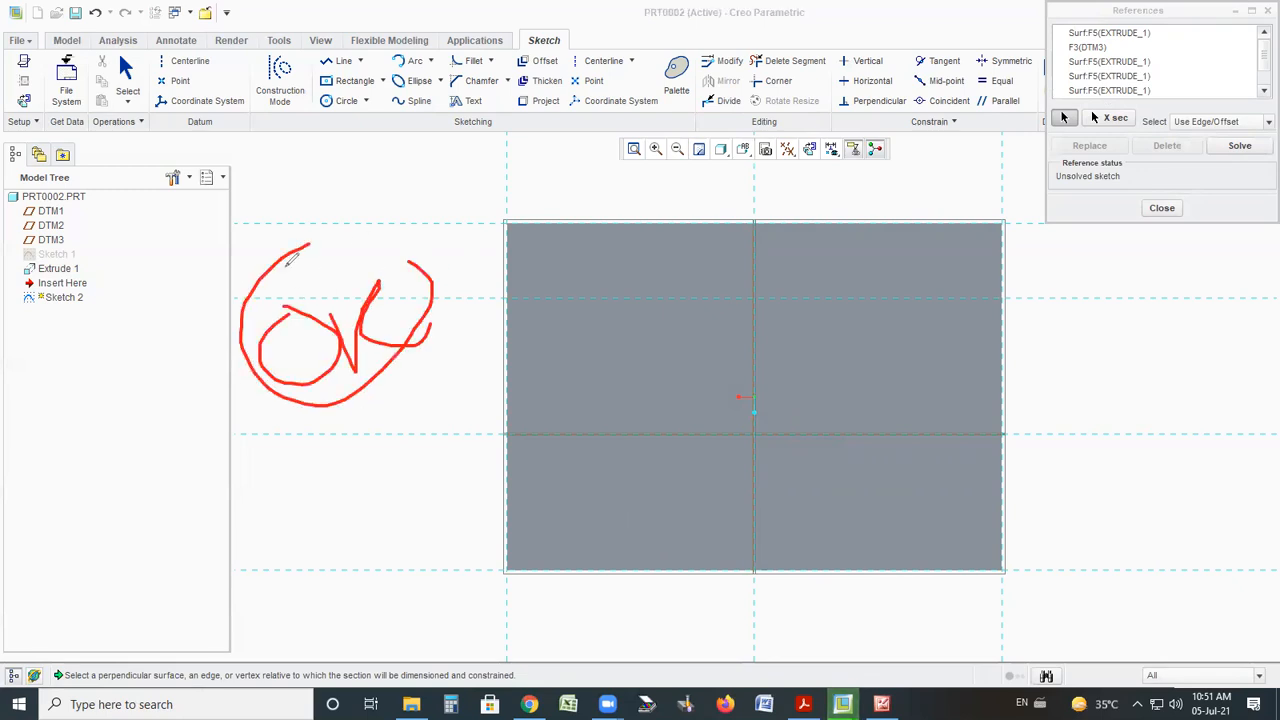
{"action": "key", "text": "ctrl+z"}
{"action": "key", "text": "ctrl+z"}
{"action": "key", "text": "ctrl+z"}
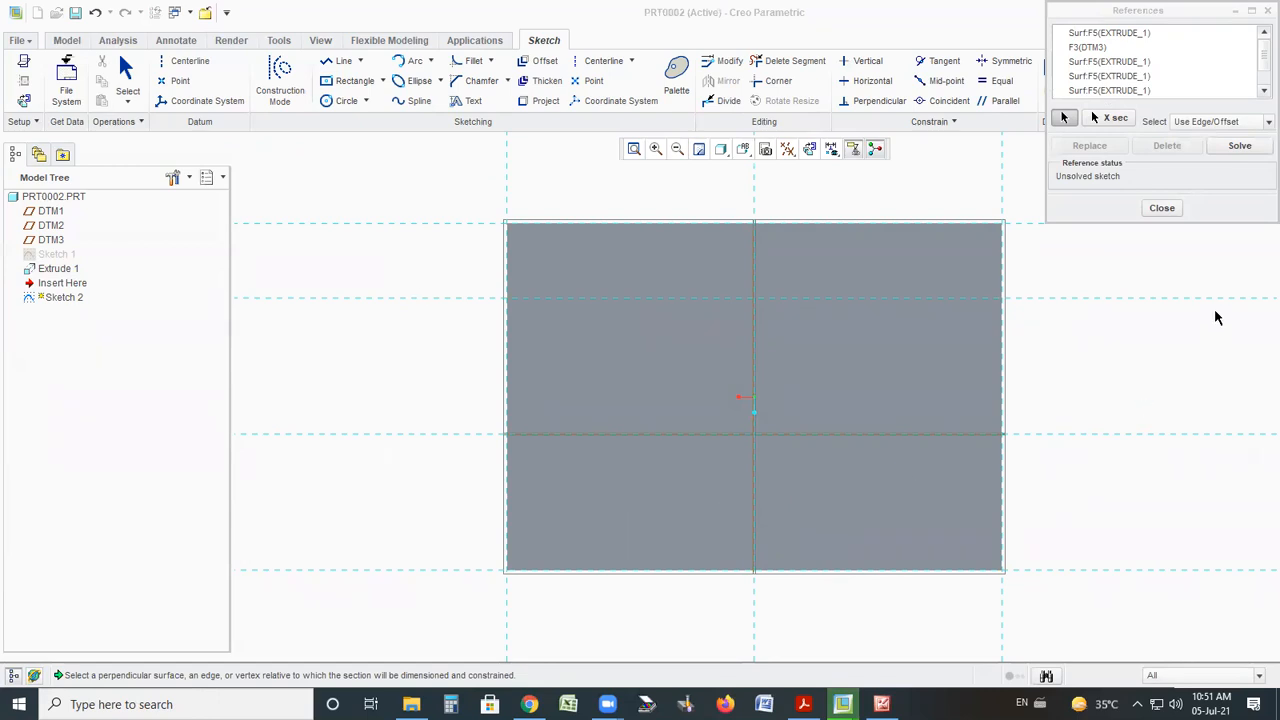
{"action": "left_click", "coordinate": [1170, 209]}
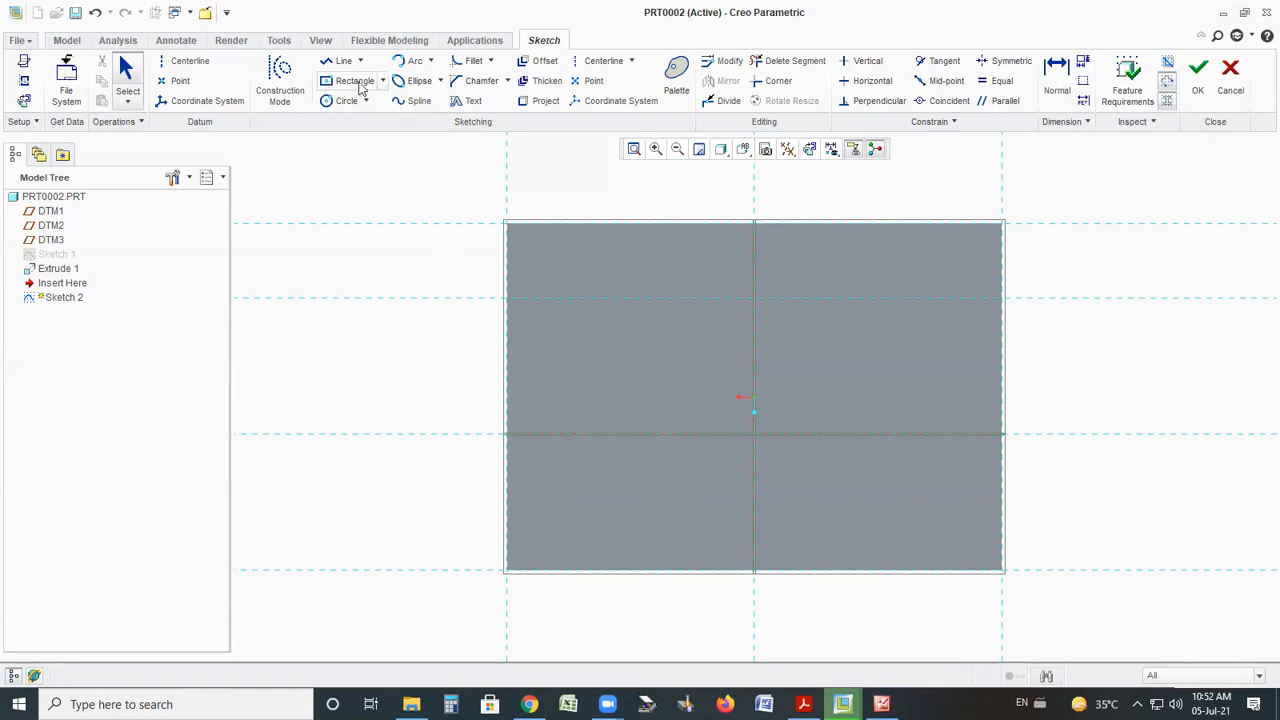
Sketch a corner rectangle about 69 by 16.6 on the body's bottom edge, about 14.9 from its right edge
{"action": "left_click", "coordinate": [383, 81]}
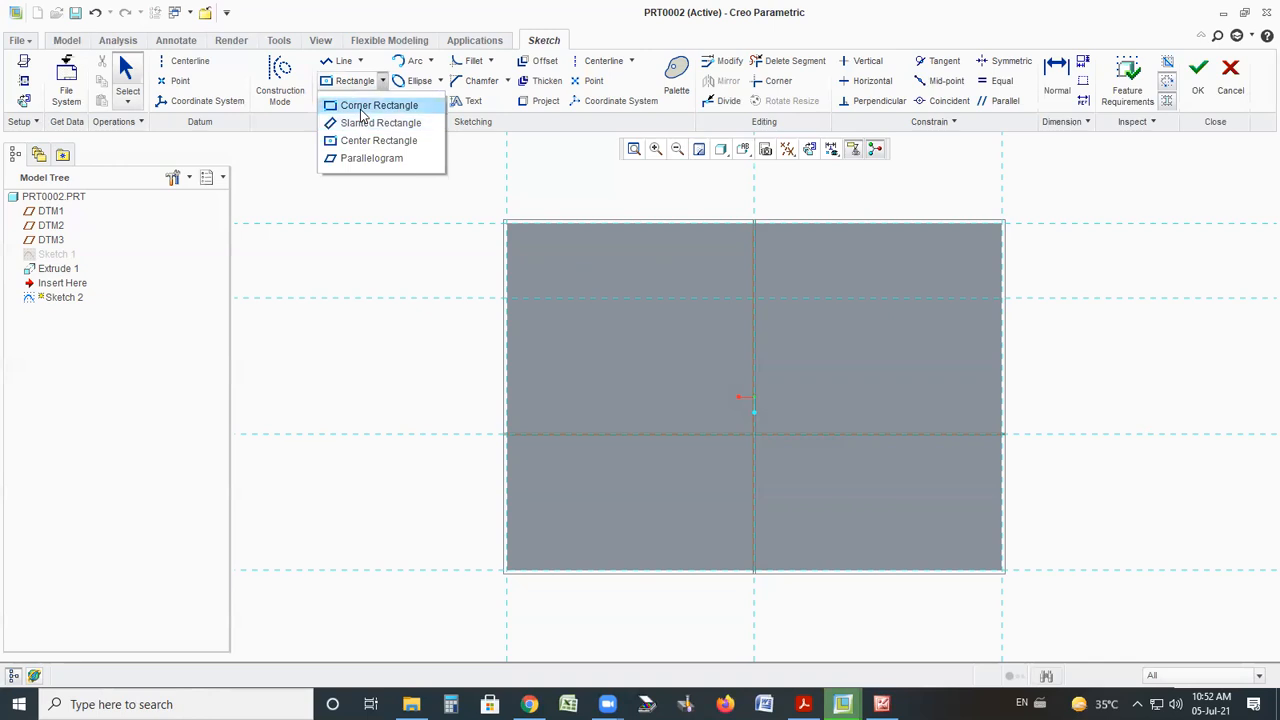
{"action": "left_click", "coordinate": [380, 104]}
{"action": "left_click", "coordinate": [586, 570]}
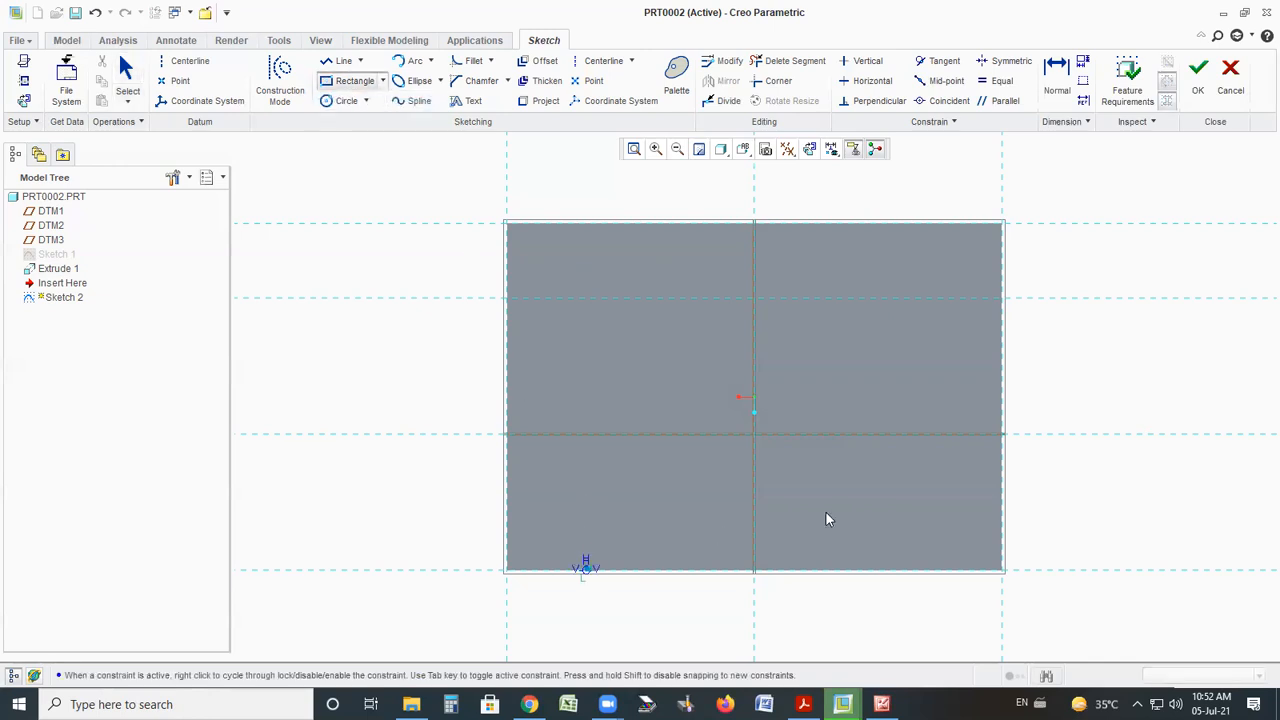
{"action": "left_click", "coordinate": [928, 489]}
{"action": "left_click", "coordinate": [124, 70]}
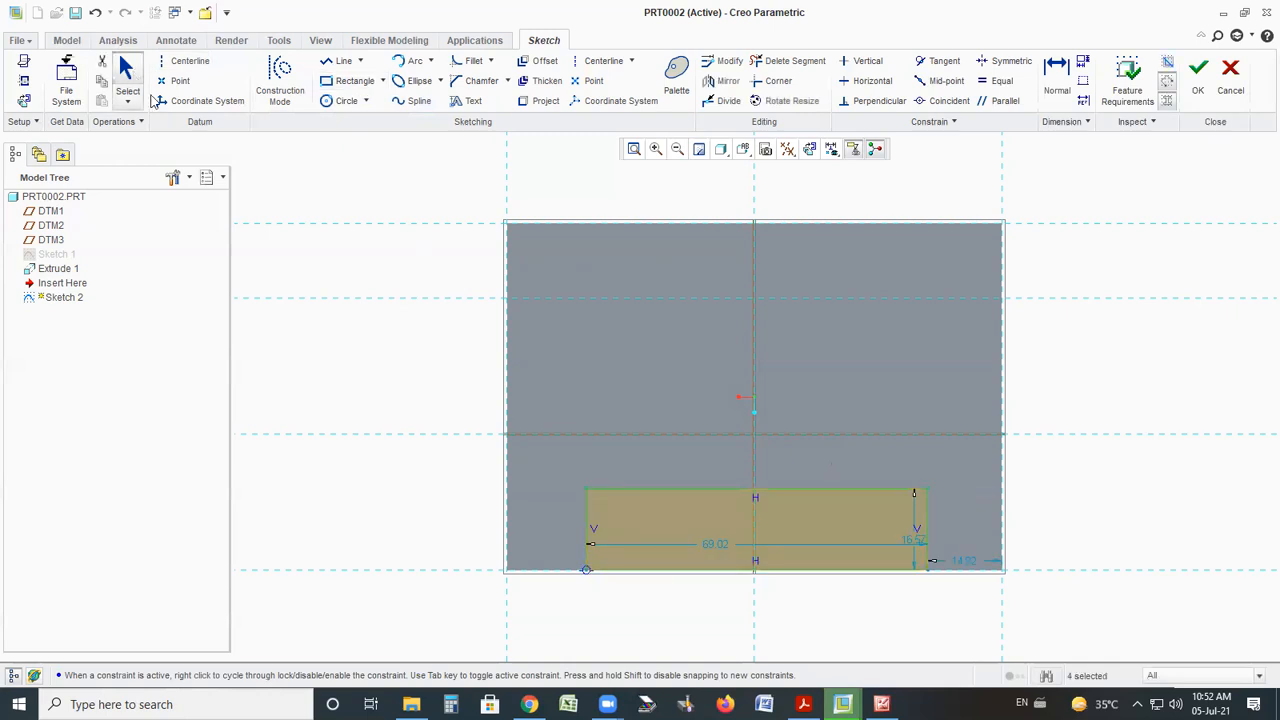
Set the slot rectangle's width to 60 and its height to 10, following the reference drawing
{"action": "key", "text": "alt+Tab"}
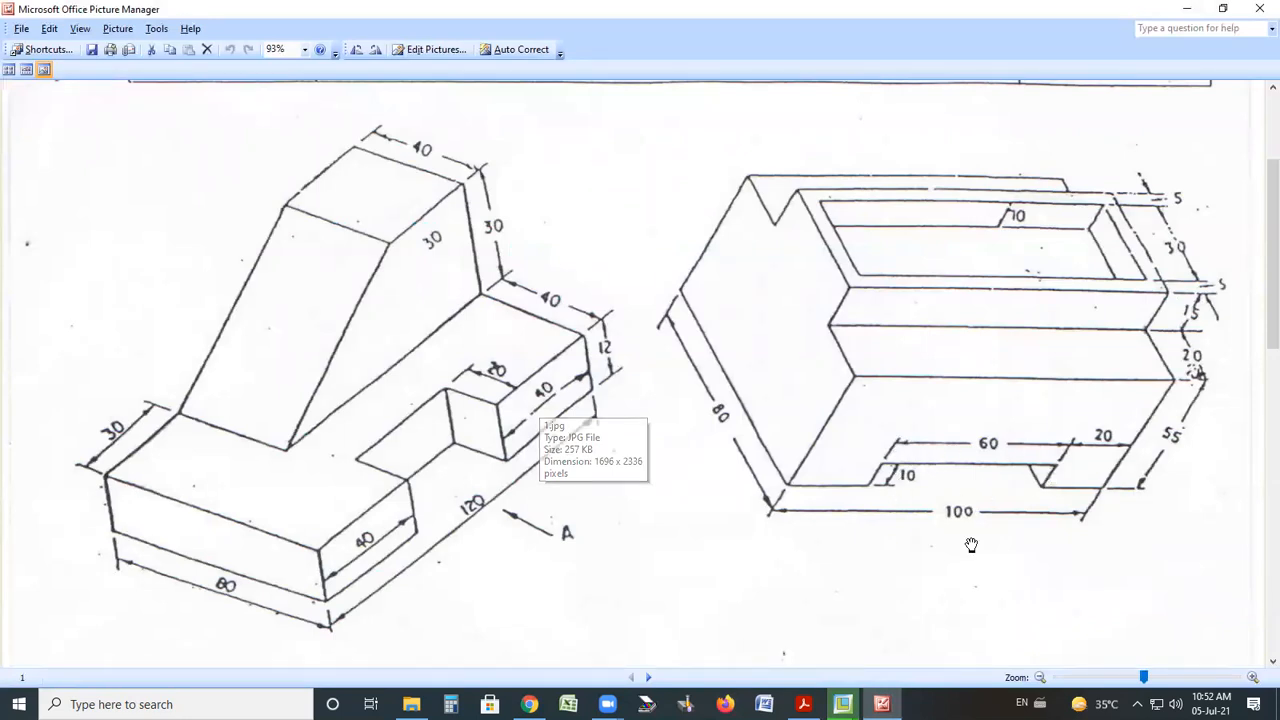
{"action": "key", "text": "alt+Tab"}
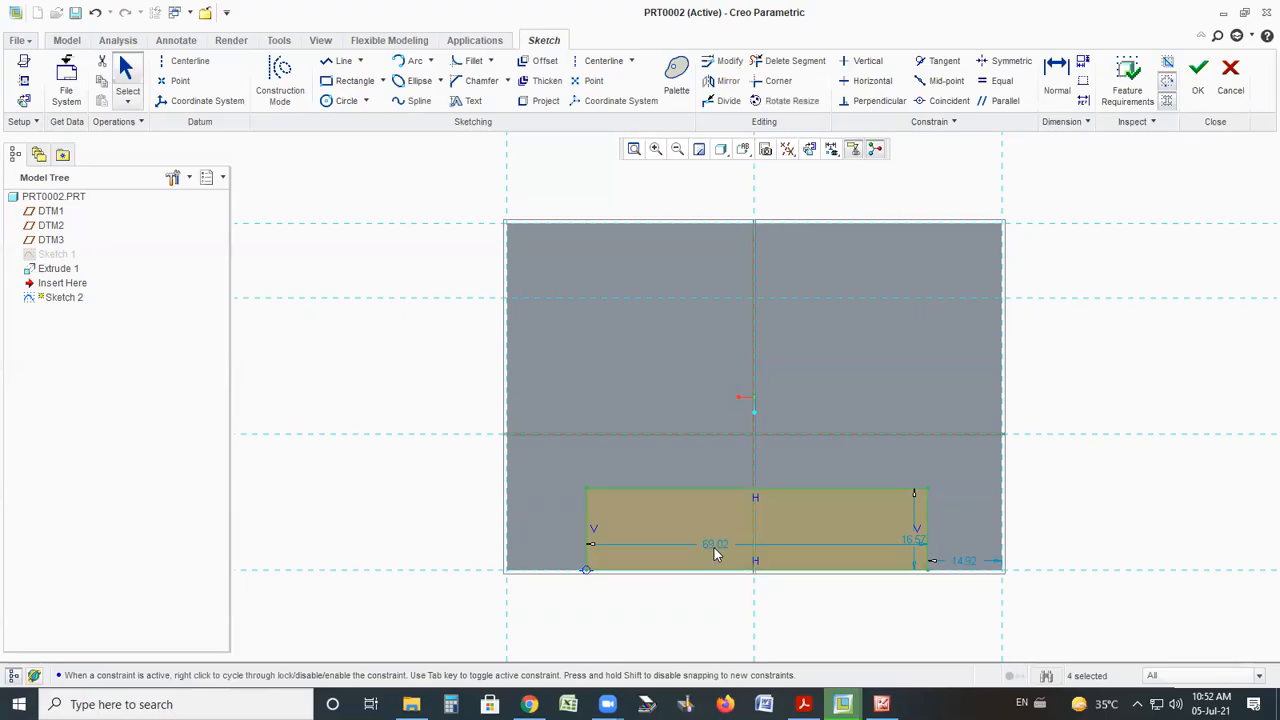
{"action": "type", "text": "60"}
{"action": "key", "text": "Return"}
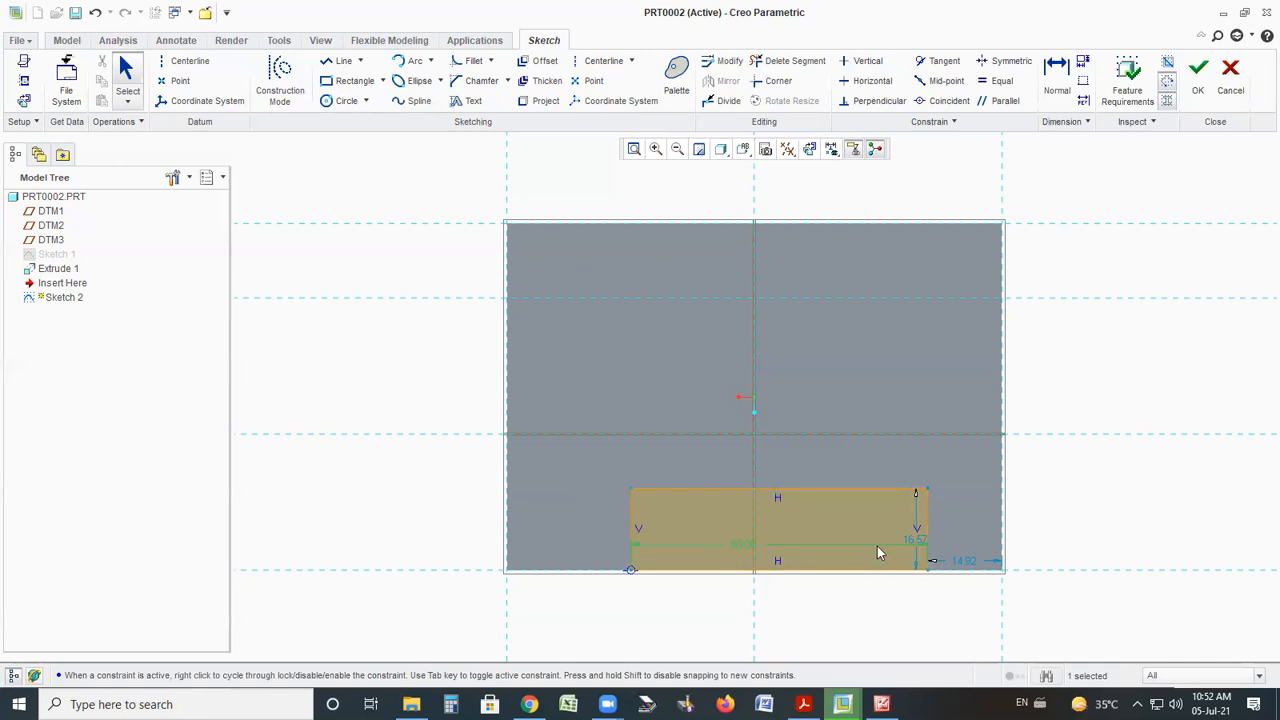
{"action": "key", "text": "Tab"}
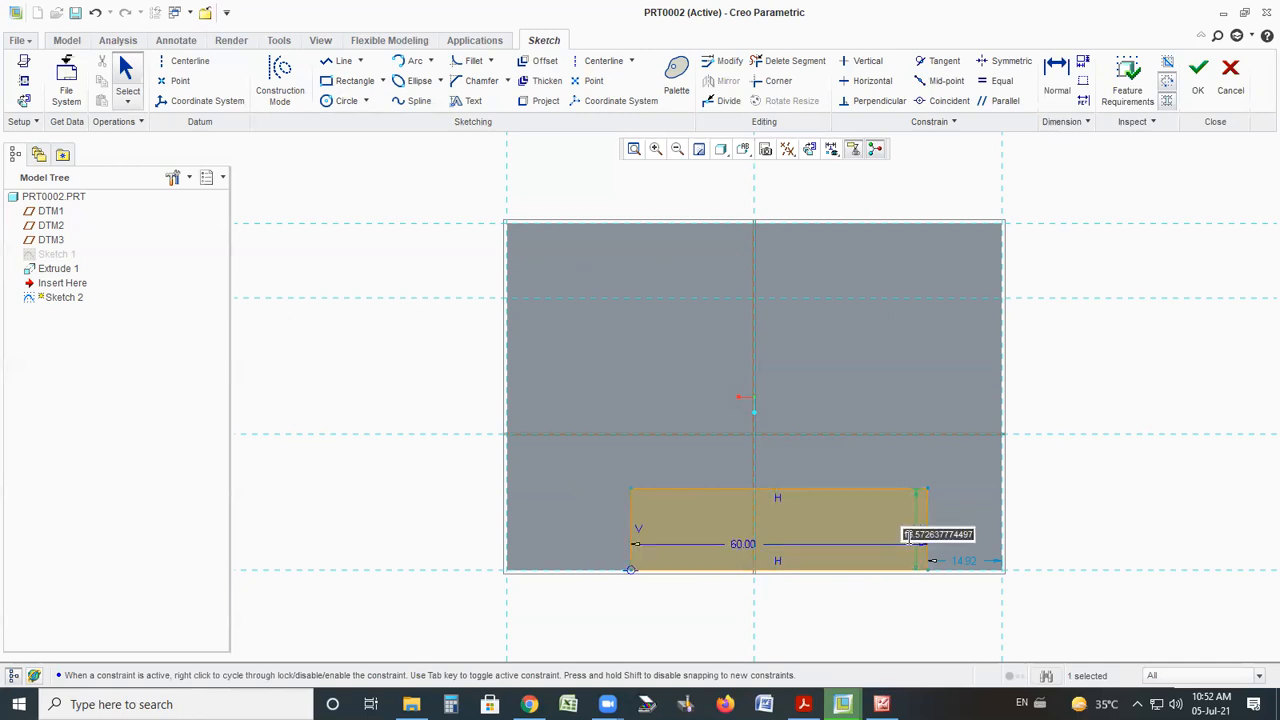
{"action": "type", "text": "10"}
{"action": "key", "text": "Return"}
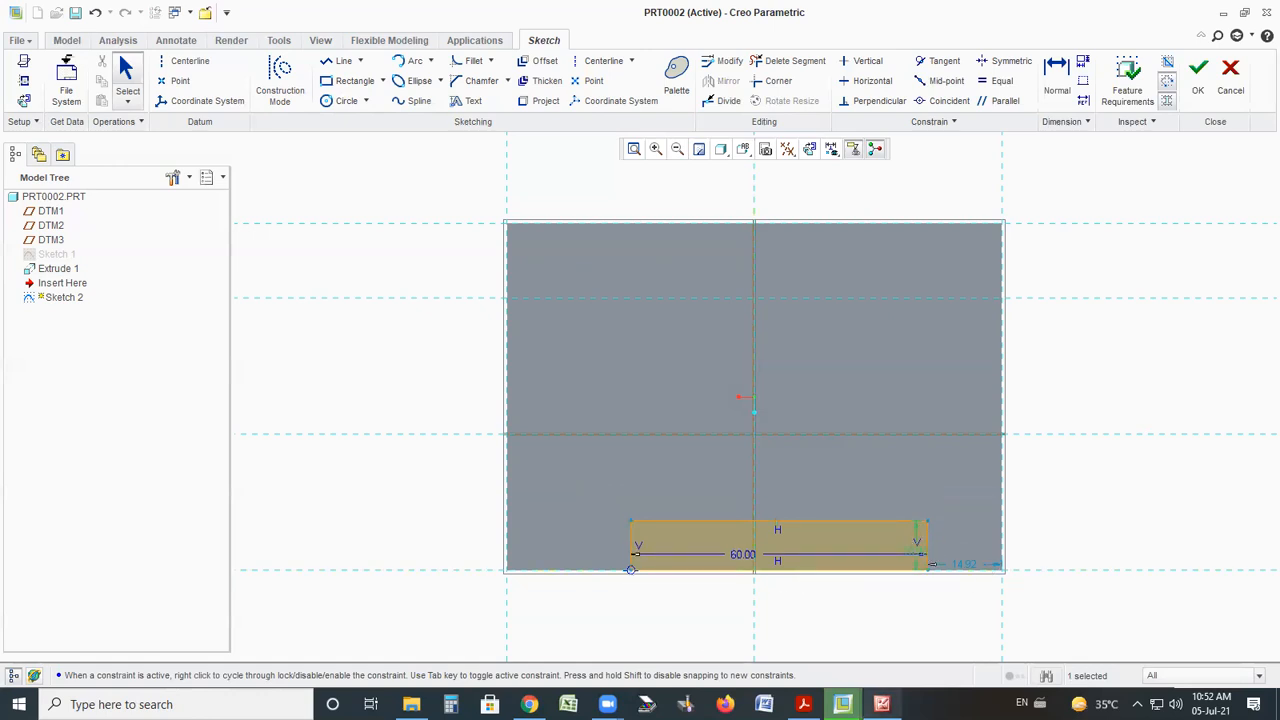
Set the slot rectangle's distance from the body's right edge to 20, following the reference drawing, and finish the sketch
{"action": "left_click", "coordinate": [881, 704]}
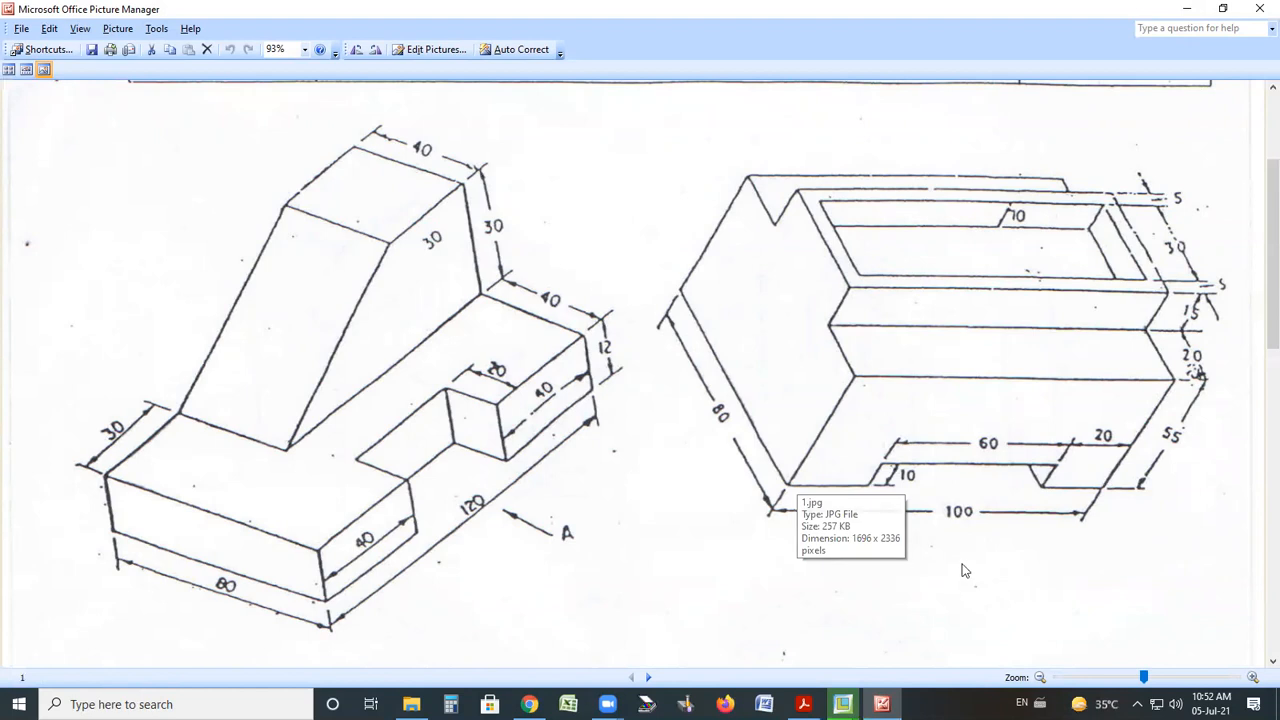
{"action": "key", "text": "alt+Tab"}
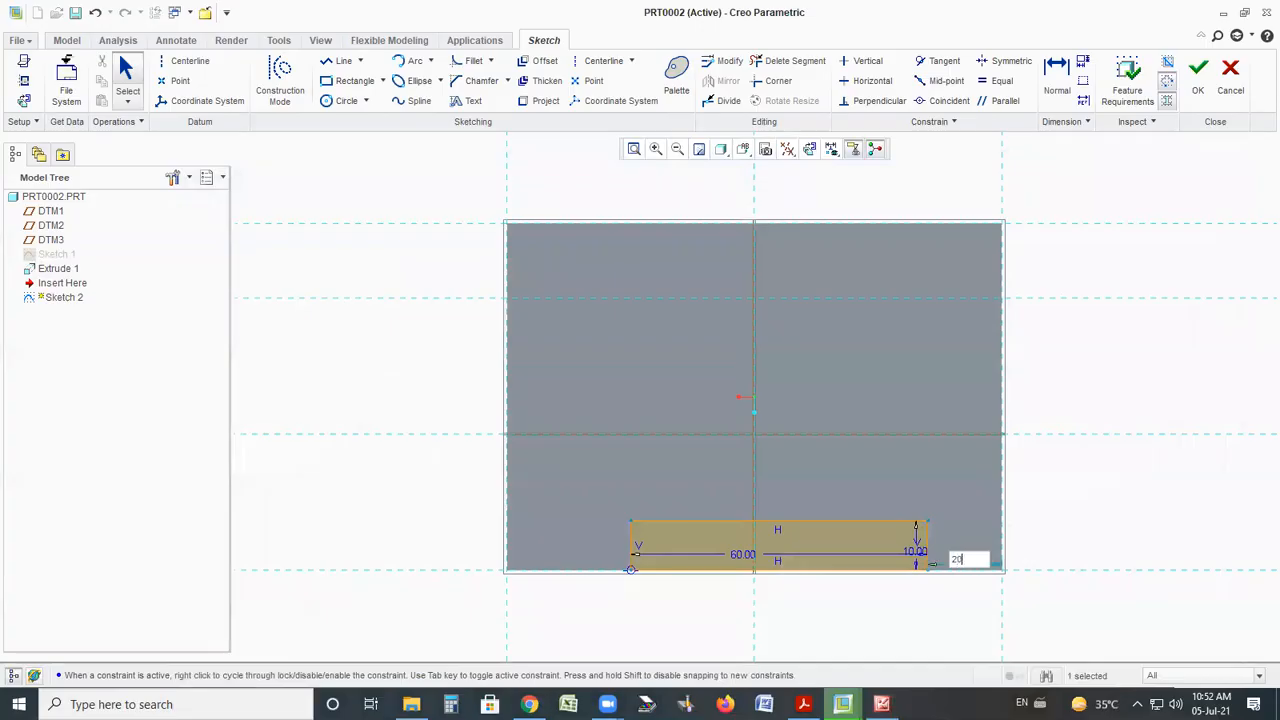
{"action": "type", "text": "20"}
{"action": "key", "text": "Return"}
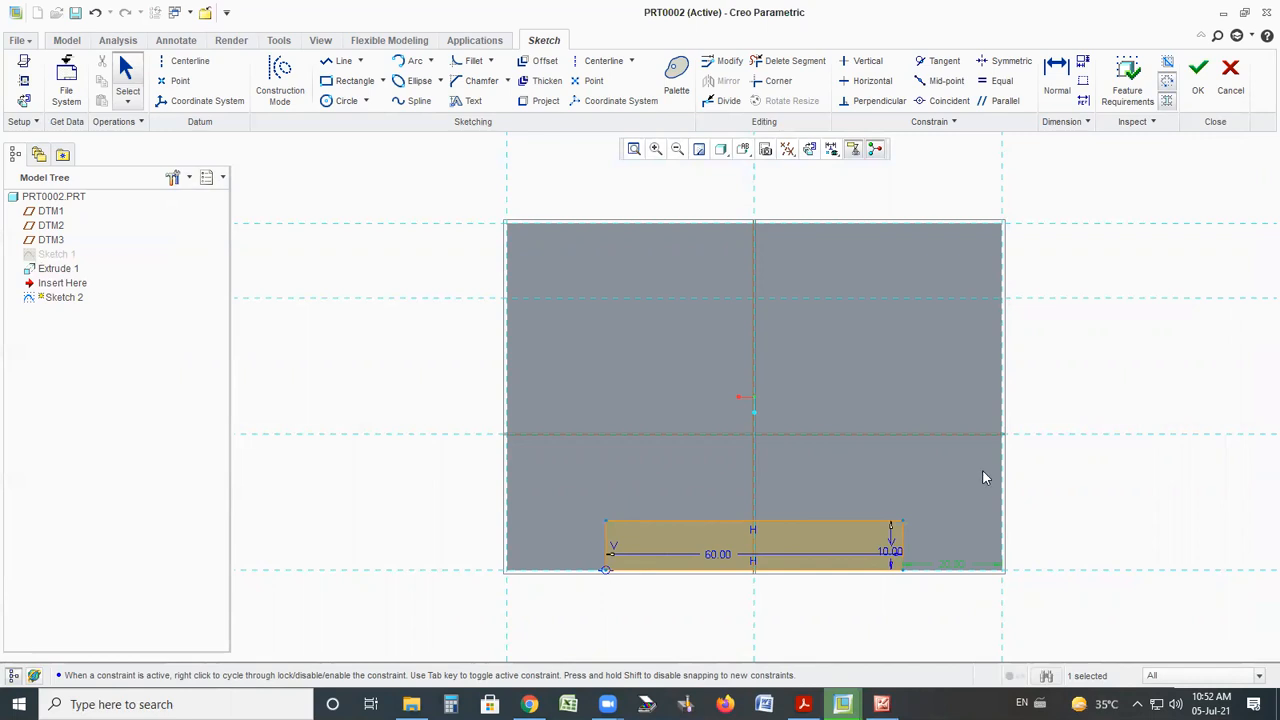
{"action": "left_click", "coordinate": [1198, 75]}
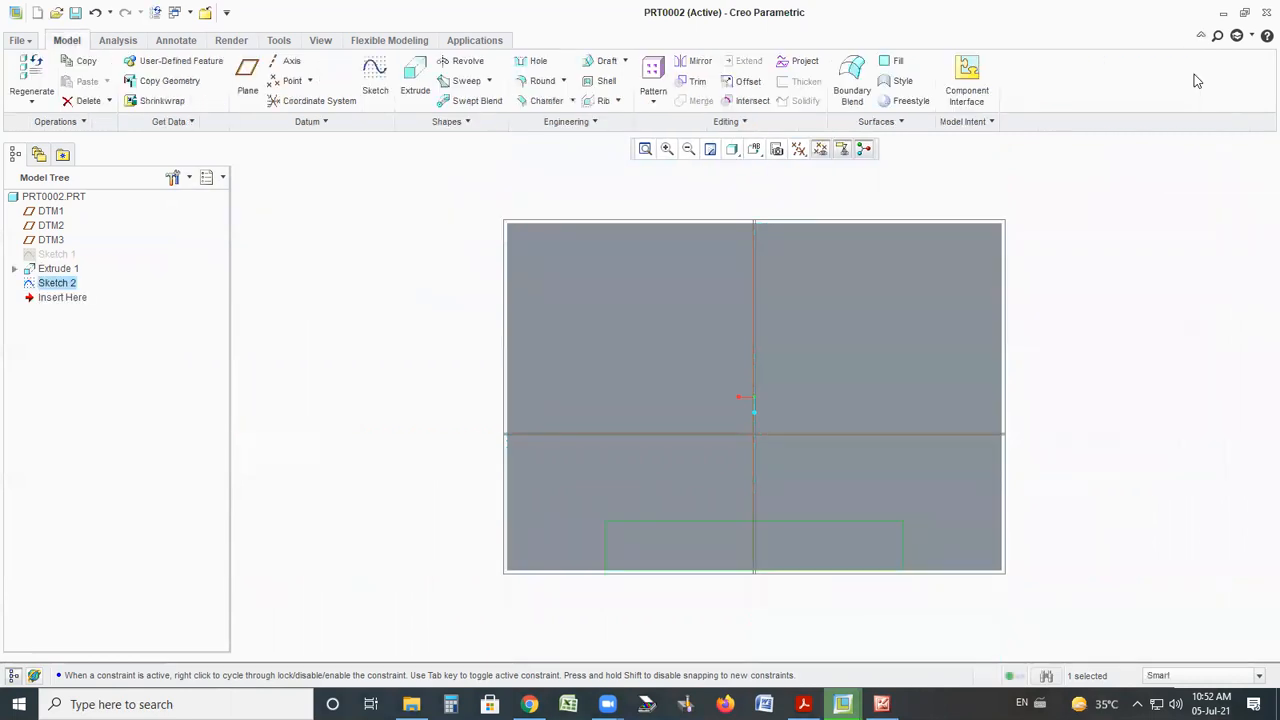
Extrude the slot sketch in the direction through the body, to a depth of about 210 beyond the opposite face
{"action": "mouse_move", "coordinate": [591, 371]}
{"action": "middle_mouse_down"}
{"action": "mouse_move", "coordinate": [623, 385]}
{"action": "mouse_move", "coordinate": [646, 343]}
{"action": "middle_mouse_up"}
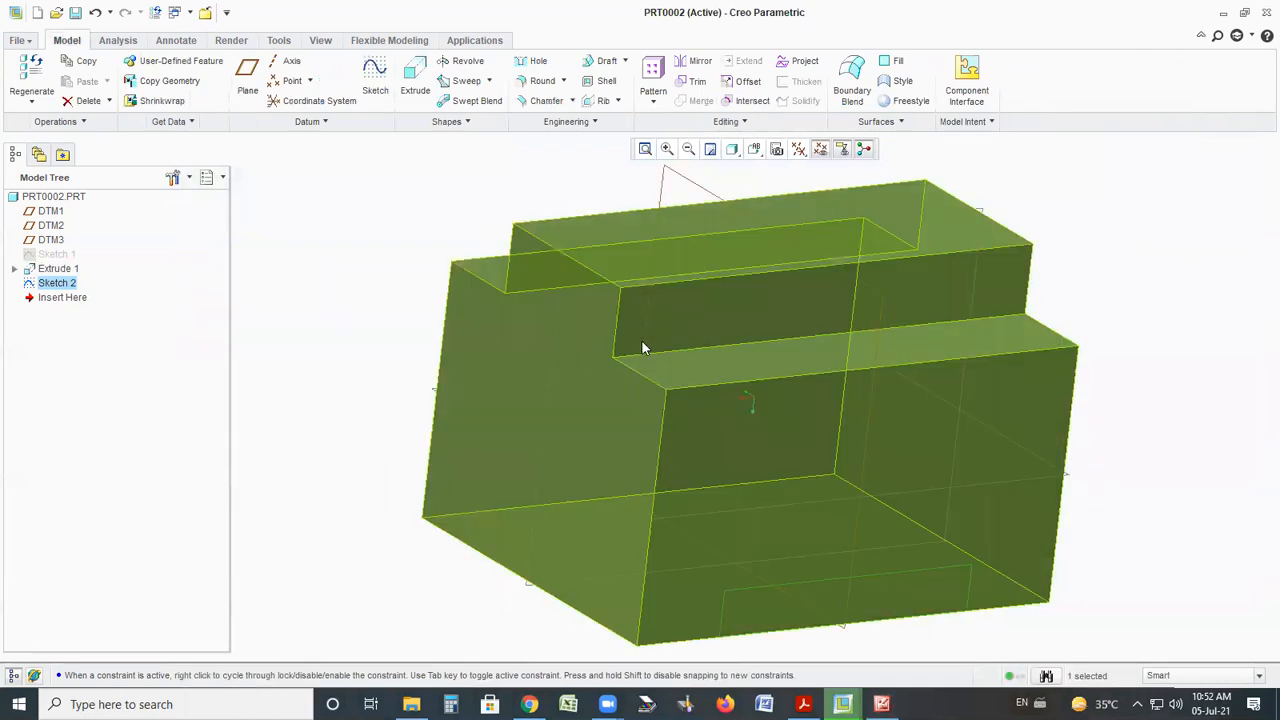
{"action": "left_click", "coordinate": [685, 148]}
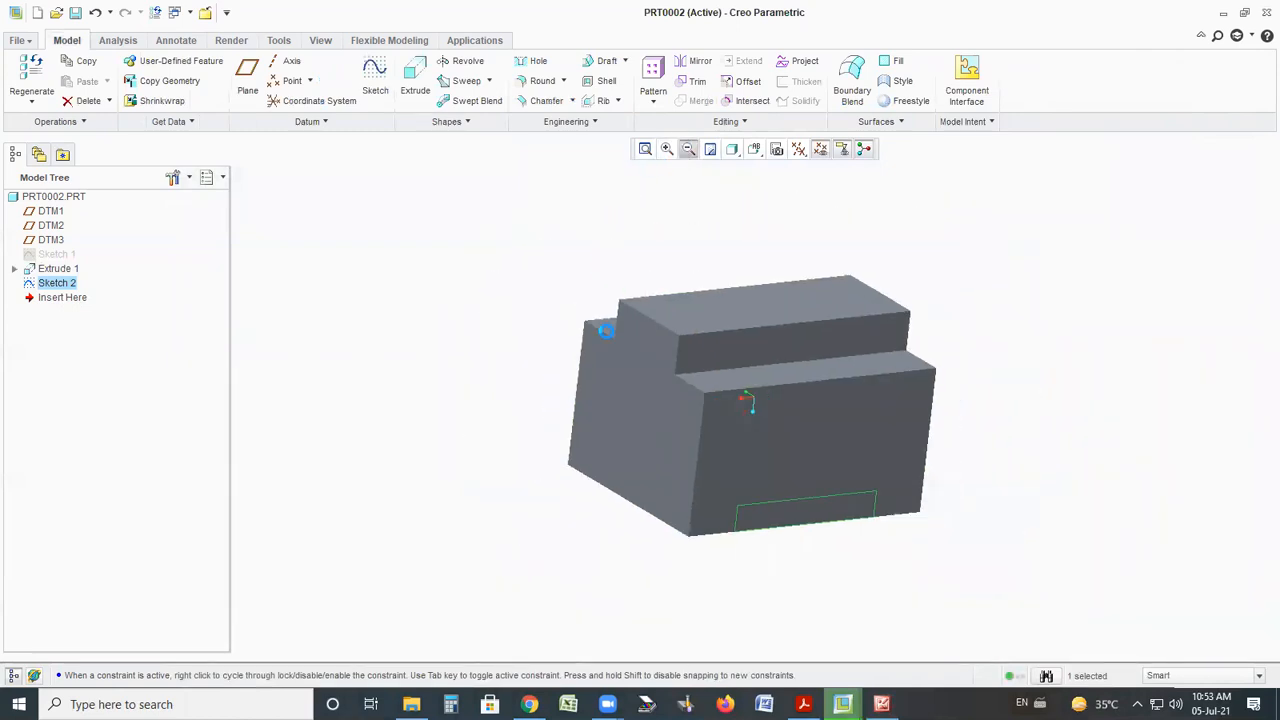
{"action": "middle_click_drag", "start_coordinate": [868, 543], "coordinate": [895, 555]}
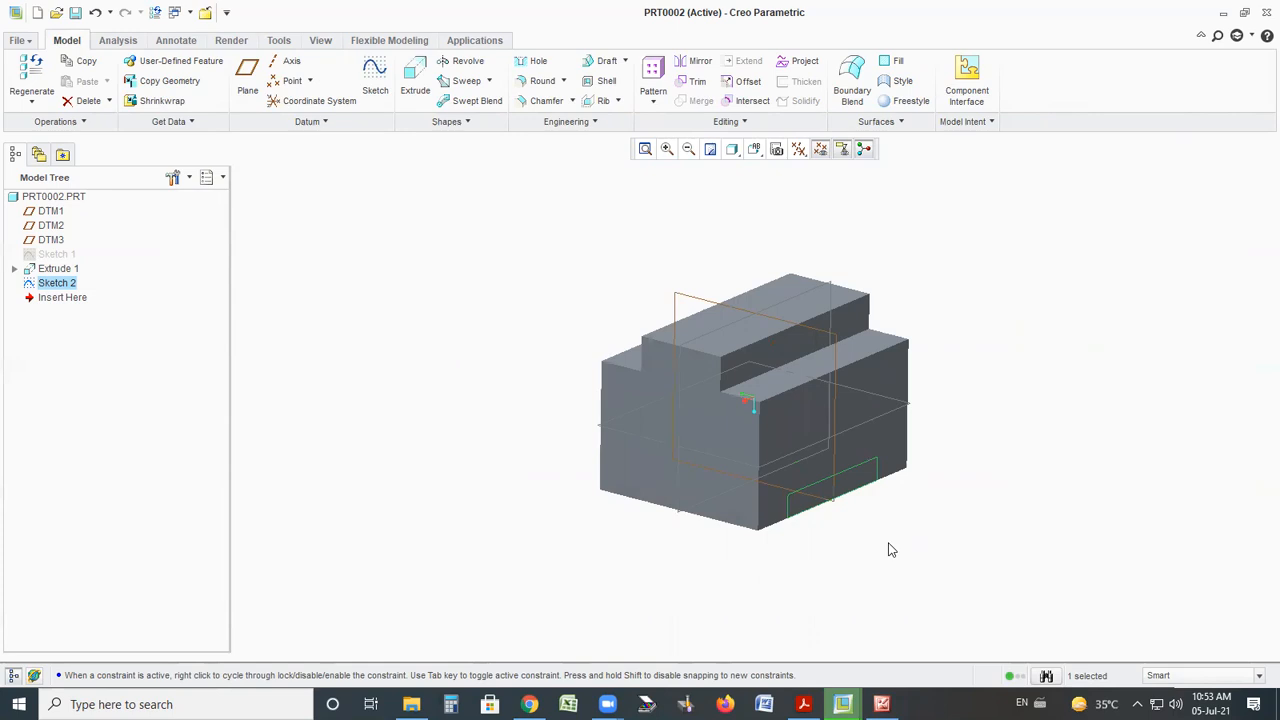
{"action": "left_click", "coordinate": [415, 80]}
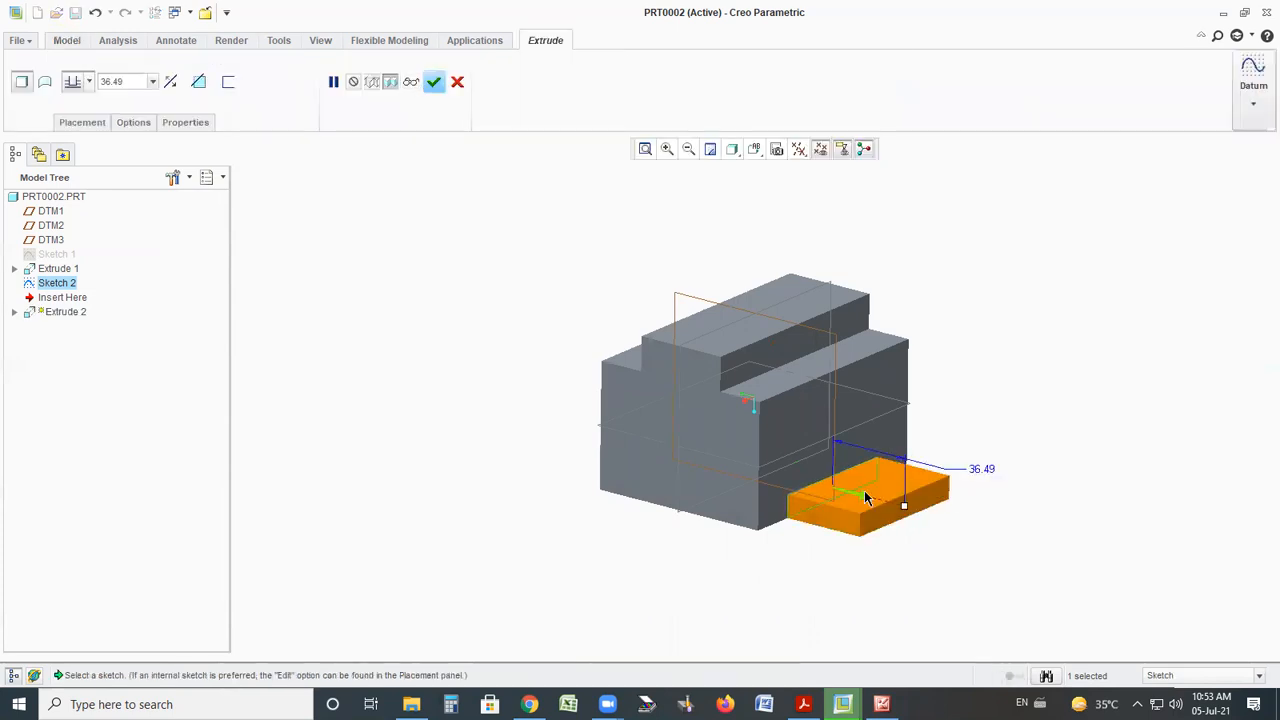
{"action": "left_click", "coordinate": [866, 498]}
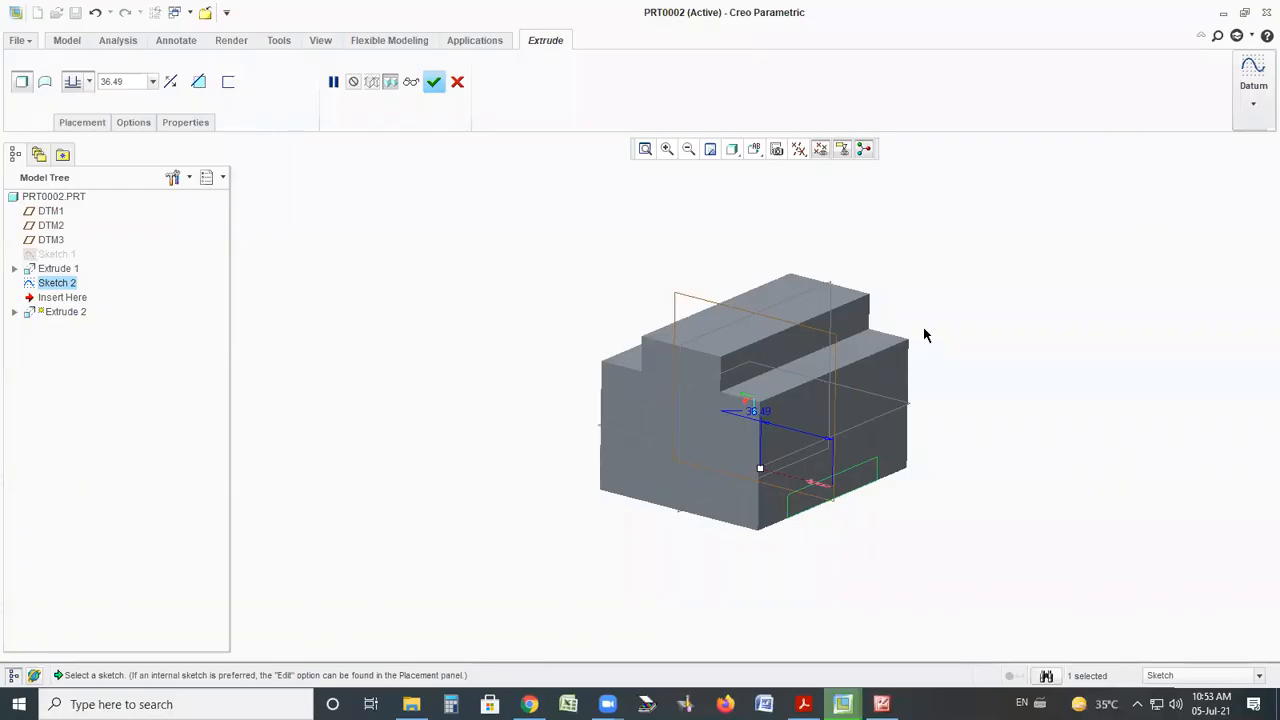
{"action": "left_click", "coordinate": [752, 472]}
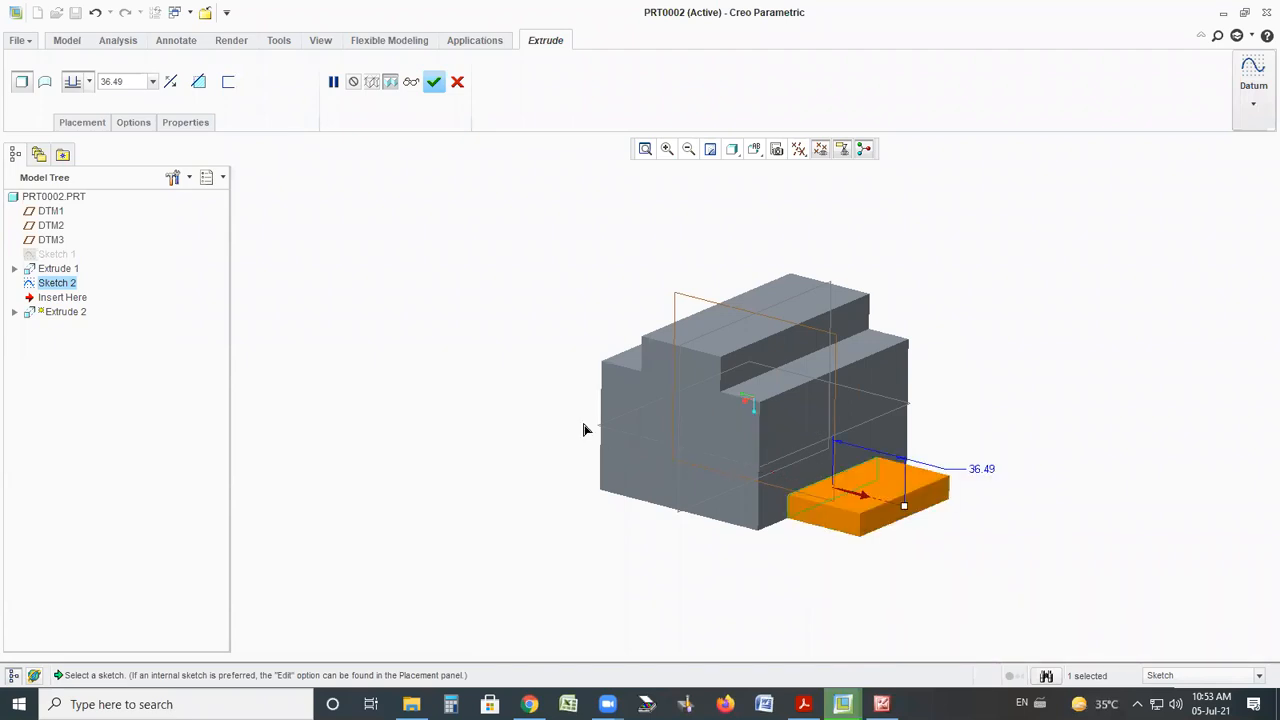
{"action": "left_click", "coordinate": [866, 496]}
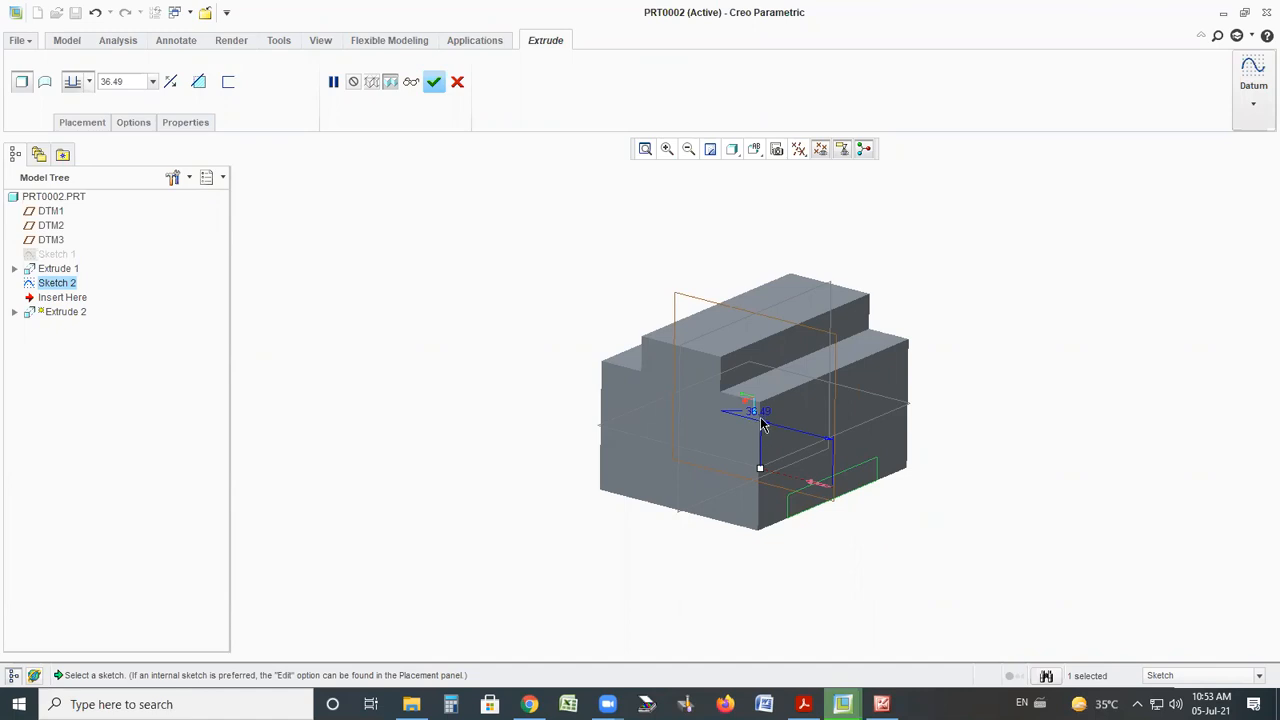
{"action": "left_click_drag", "start_coordinate": [762, 469], "coordinate": [921, 510]}
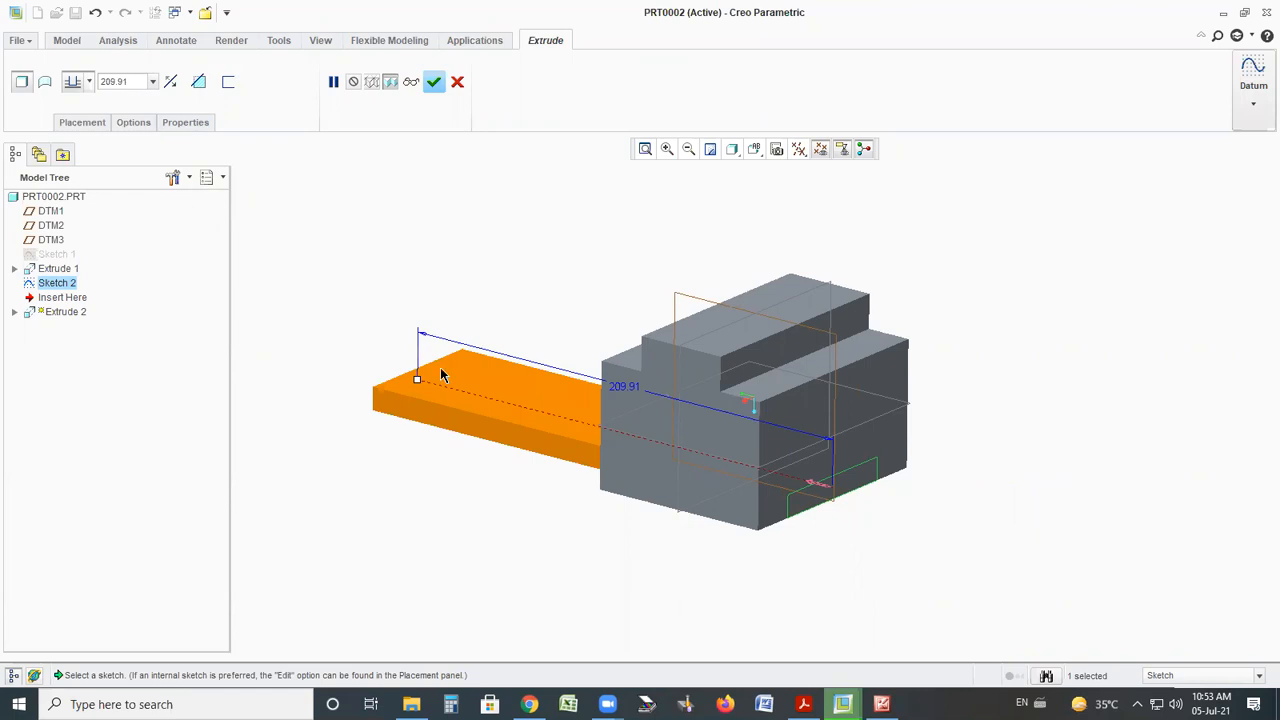
{"action": "double_click", "coordinate": [138, 87]}
{"action": "left_click_drag", "start_coordinate": [592, 492], "coordinate": [776, 543]}
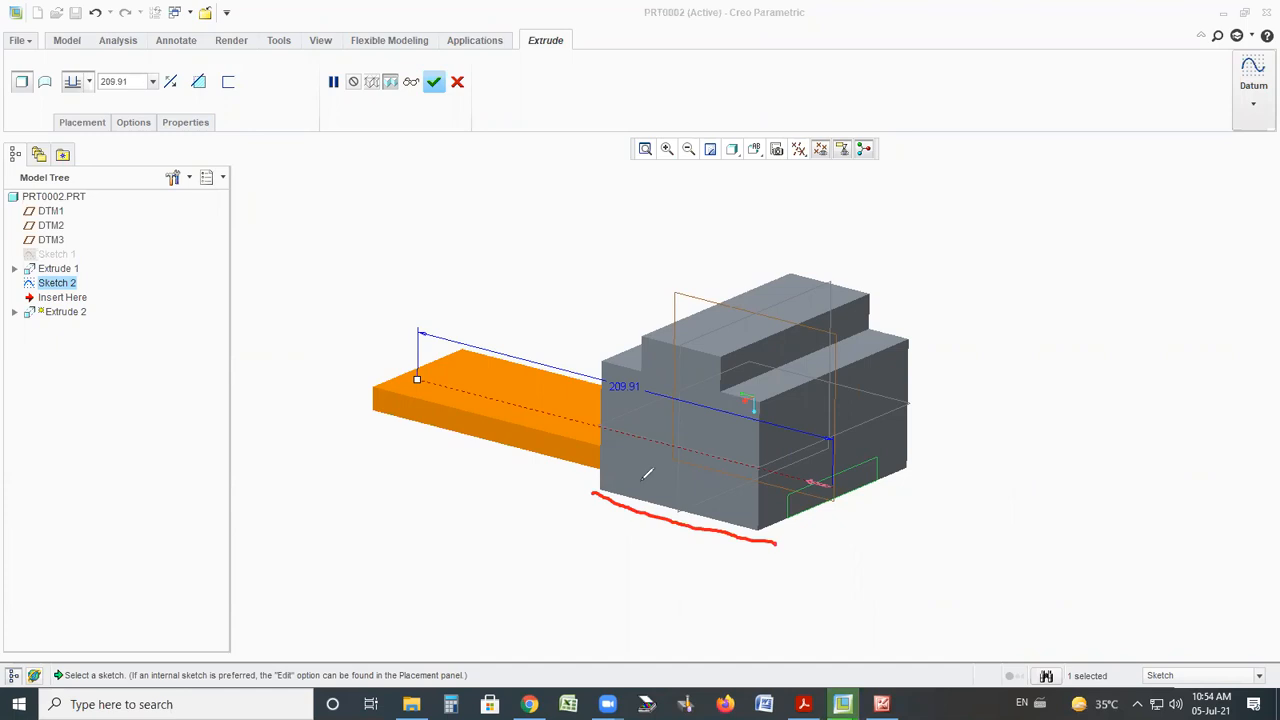
{"action": "left_click_drag", "start_coordinate": [421, 382], "coordinate": [657, 296]}
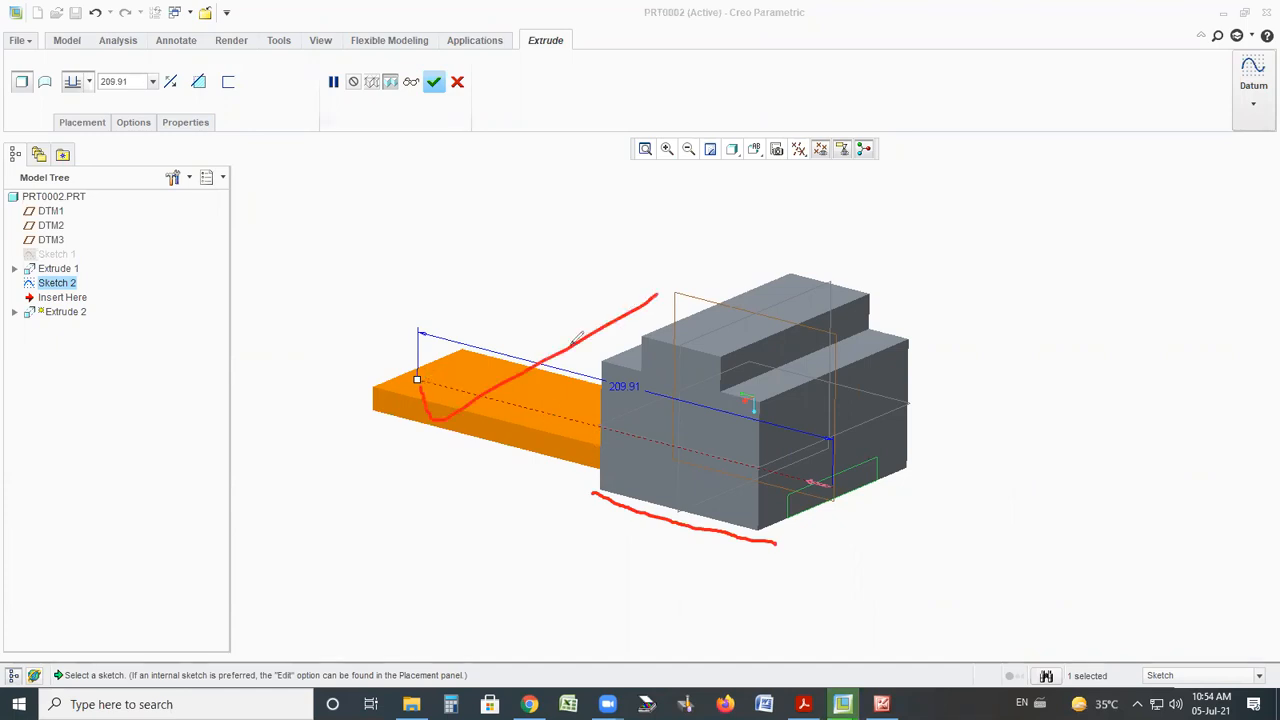
{"action": "mouse_move", "coordinate": [456, 355]}
{"action": "left_mouse_down"}
{"action": "mouse_move", "coordinate": [335, 392]}
{"action": "mouse_move", "coordinate": [470, 498]}
{"action": "mouse_move", "coordinate": [597, 308]}
{"action": "left_mouse_up"}
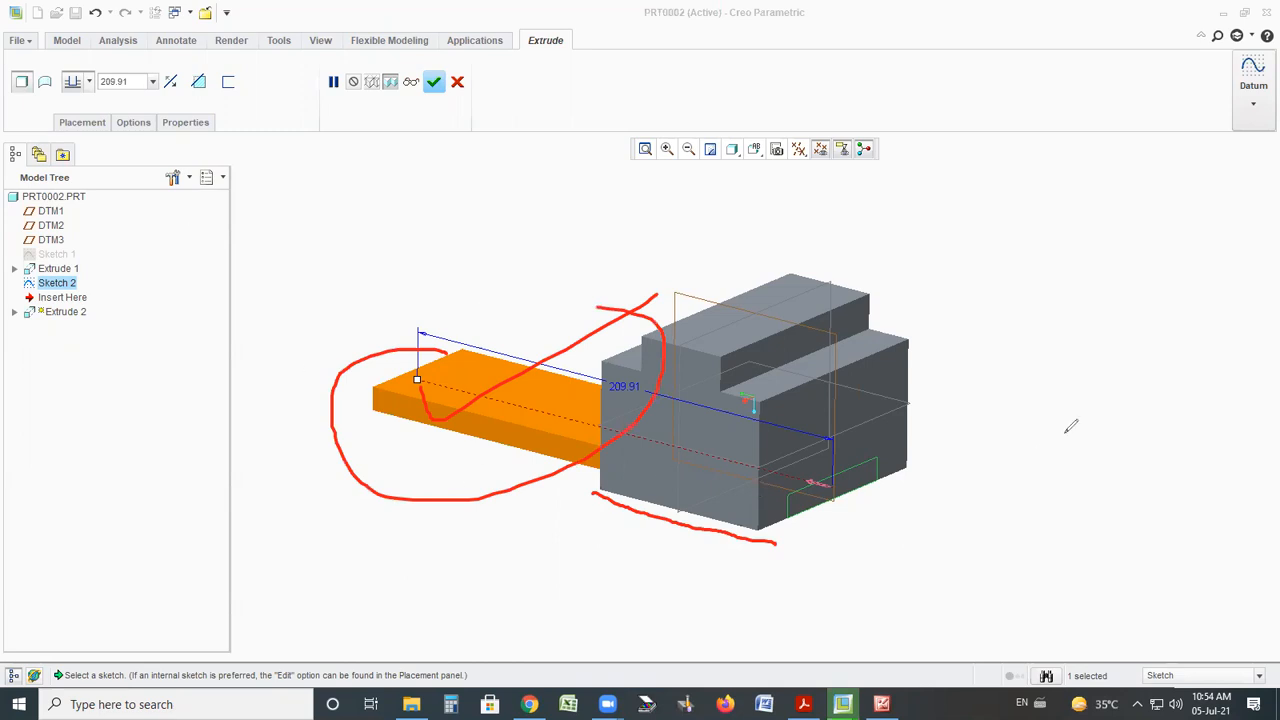
{"action": "mouse_move", "coordinate": [943, 236]}
{"action": "left_mouse_down"}
{"action": "mouse_move", "coordinate": [955, 228]}
{"action": "mouse_move", "coordinate": [980, 283]}
{"action": "mouse_move", "coordinate": [1035, 300]}
{"action": "mouse_move", "coordinate": [1114, 263]}
{"action": "mouse_move", "coordinate": [1163, 275]}
{"action": "mouse_move", "coordinate": [1207, 260]}
{"action": "mouse_move", "coordinate": [1218, 220]}
{"action": "mouse_move", "coordinate": [1262, 165]}
{"action": "mouse_move", "coordinate": [1254, 210]}
{"action": "left_mouse_up"}
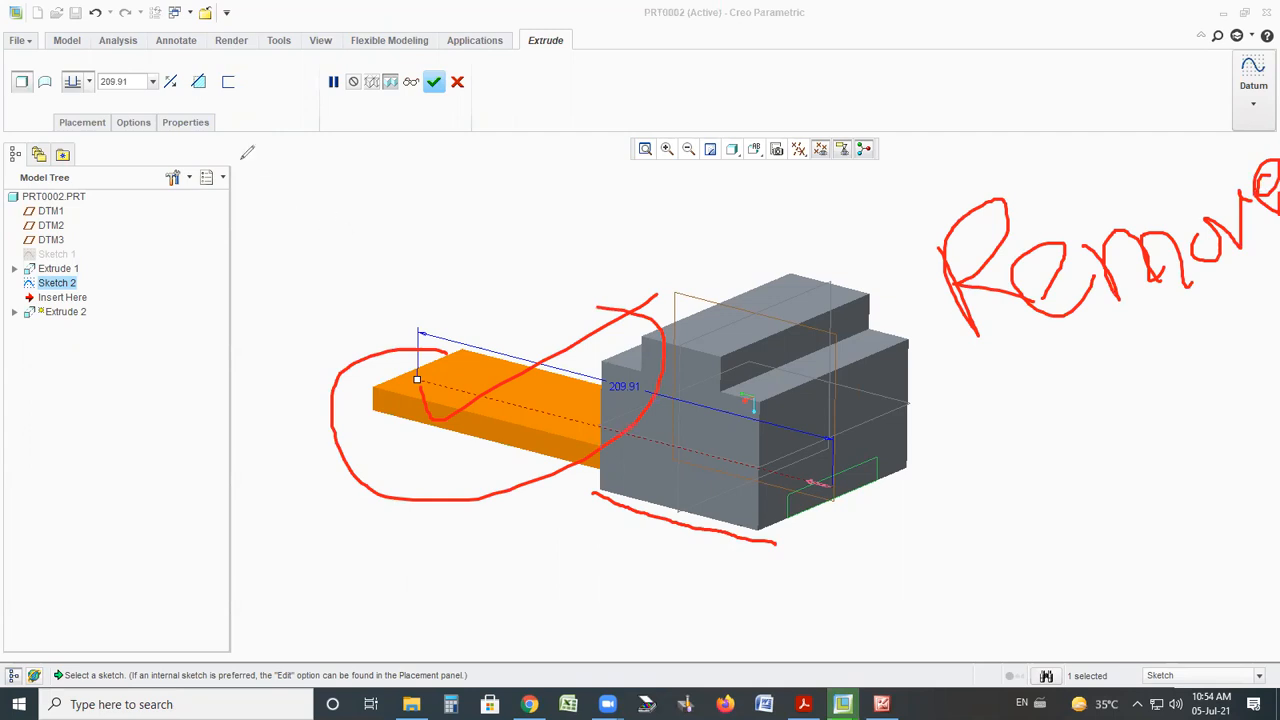
{"action": "mouse_move", "coordinate": [200, 73]}
{"action": "left_mouse_down"}
{"action": "mouse_move", "coordinate": [190, 95]}
{"action": "mouse_move", "coordinate": [218, 95]}
{"action": "mouse_move", "coordinate": [212, 70]}
{"action": "left_mouse_up"}
{"action": "mouse_move", "coordinate": [264, 308]}
{"action": "left_mouse_down"}
{"action": "mouse_move", "coordinate": [253, 204]}
{"action": "mouse_move", "coordinate": [322, 295]}
{"action": "left_mouse_up"}
{"action": "mouse_move", "coordinate": [343, 215]}
{"action": "left_mouse_down"}
{"action": "mouse_move", "coordinate": [331, 274]}
{"action": "mouse_move", "coordinate": [405, 255]}
{"action": "mouse_move", "coordinate": [560, 150]}
{"action": "mouse_move", "coordinate": [618, 88]}
{"action": "left_mouse_up"}
{"action": "left_click_drag", "start_coordinate": [612, 140], "coordinate": [672, 122]}
{"action": "mouse_move", "coordinate": [512, 270]}
{"action": "left_mouse_down"}
{"action": "mouse_move", "coordinate": [646, 251]}
{"action": "mouse_move", "coordinate": [674, 165]}
{"action": "mouse_move", "coordinate": [700, 240]}
{"action": "left_mouse_up"}
{"action": "mouse_move", "coordinate": [704, 184]}
{"action": "left_mouse_down"}
{"action": "mouse_move", "coordinate": [745, 182]}
{"action": "mouse_move", "coordinate": [907, 118]}
{"action": "mouse_move", "coordinate": [790, 228]}
{"action": "left_mouse_up"}
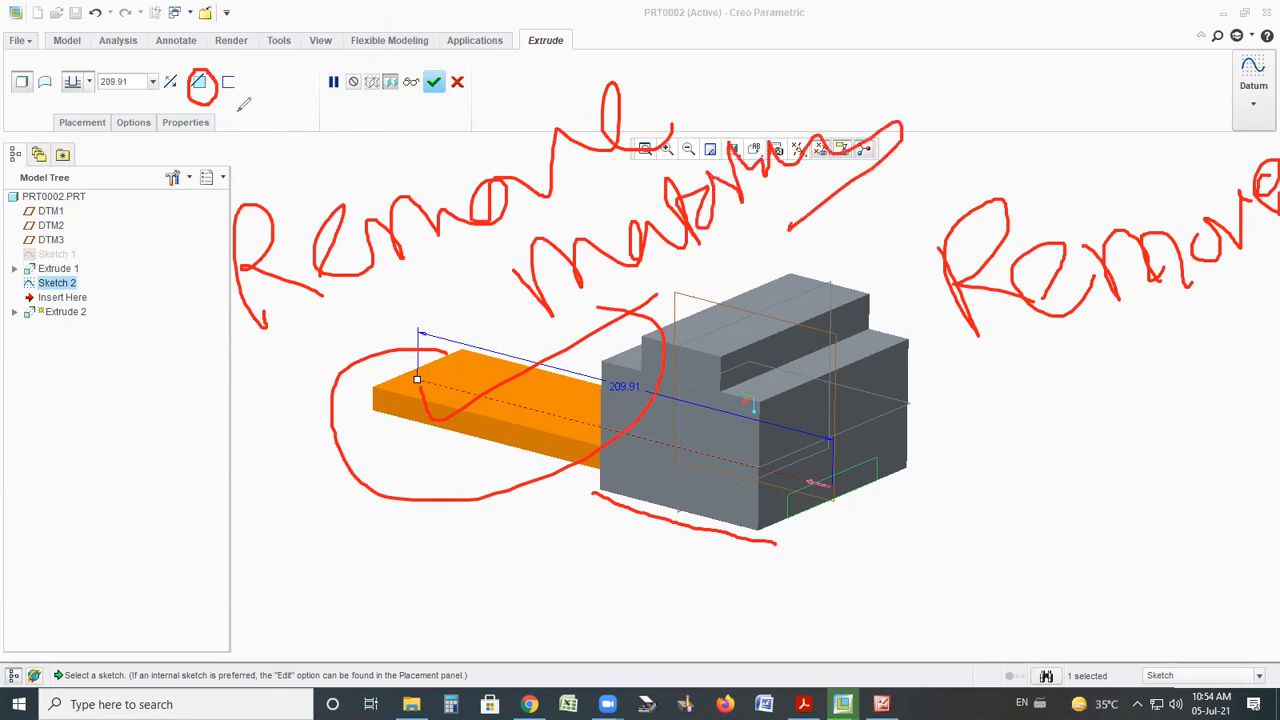
{"action": "left_click_drag", "start_coordinate": [212, 100], "coordinate": [372, 218]}
{"action": "key", "text": "ctrl+z"}
{"action": "key", "text": "e"}
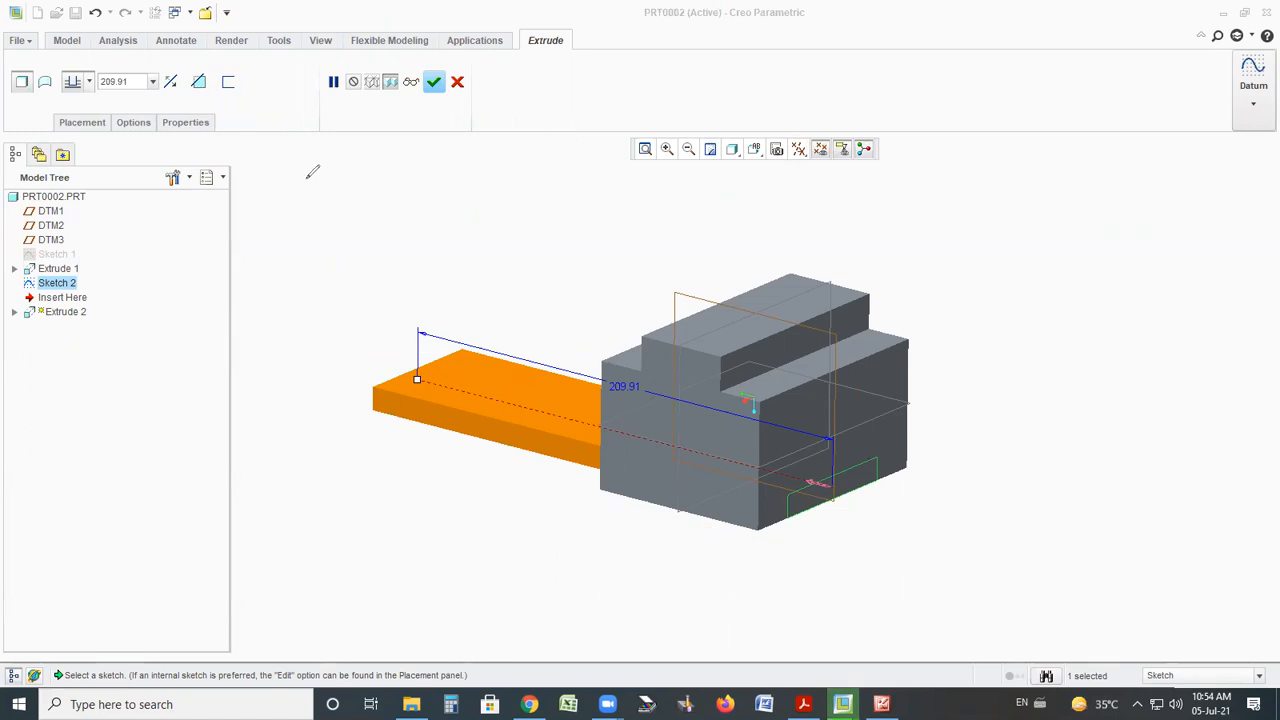
Switch the slot extrusion to remove material, preview the cut through the body and accept it
{"action": "left_click", "coordinate": [198, 82]}
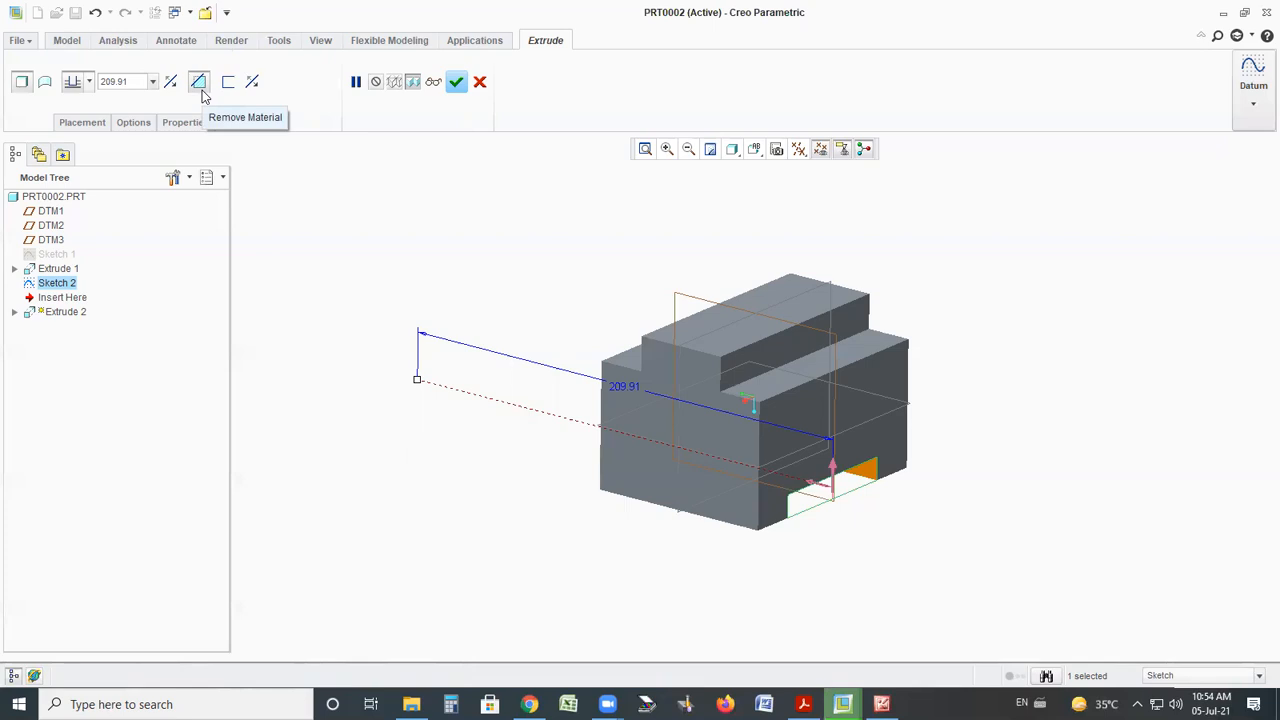
{"action": "left_click", "coordinate": [357, 82]}
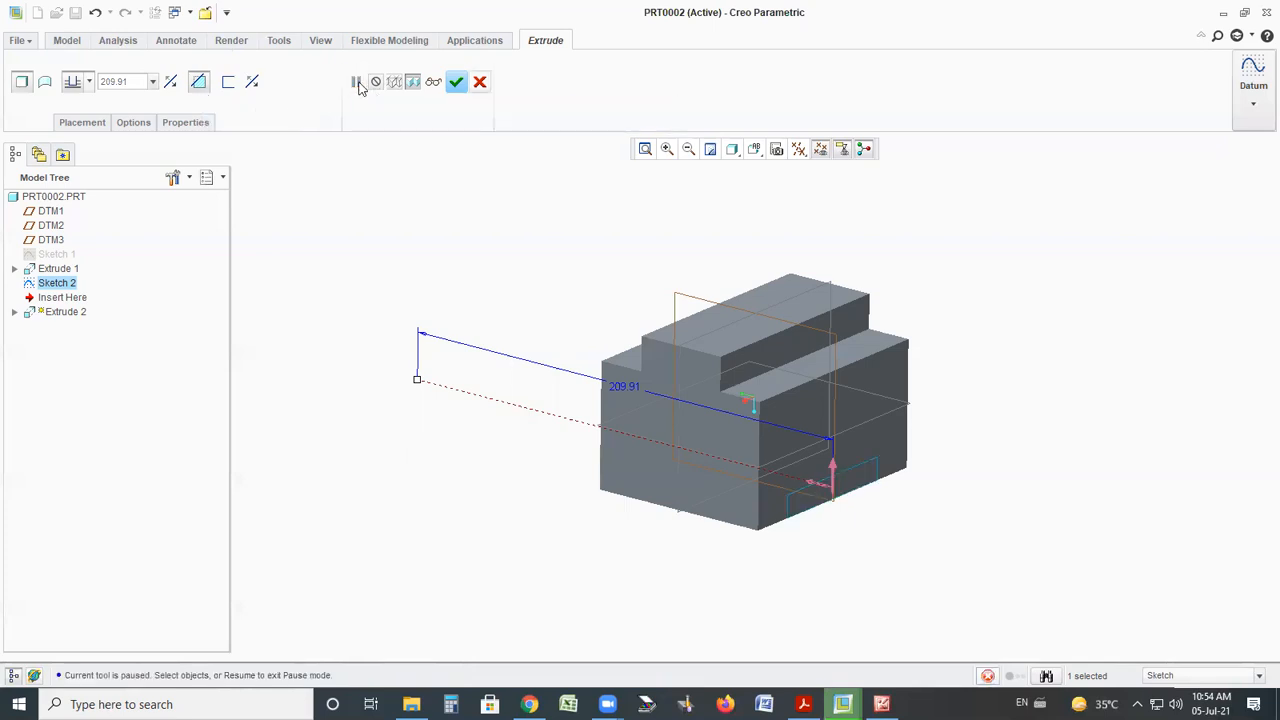
{"action": "left_click", "coordinate": [355, 84]}
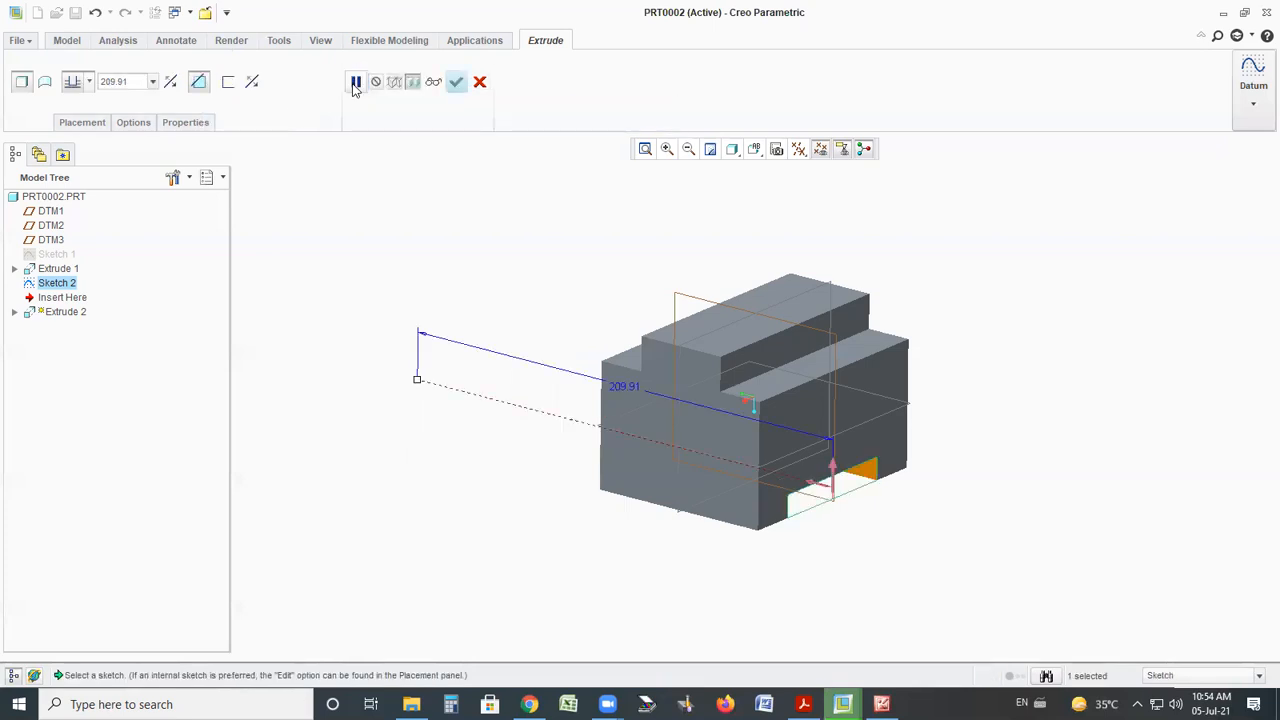
{"action": "left_click", "coordinate": [435, 84]}
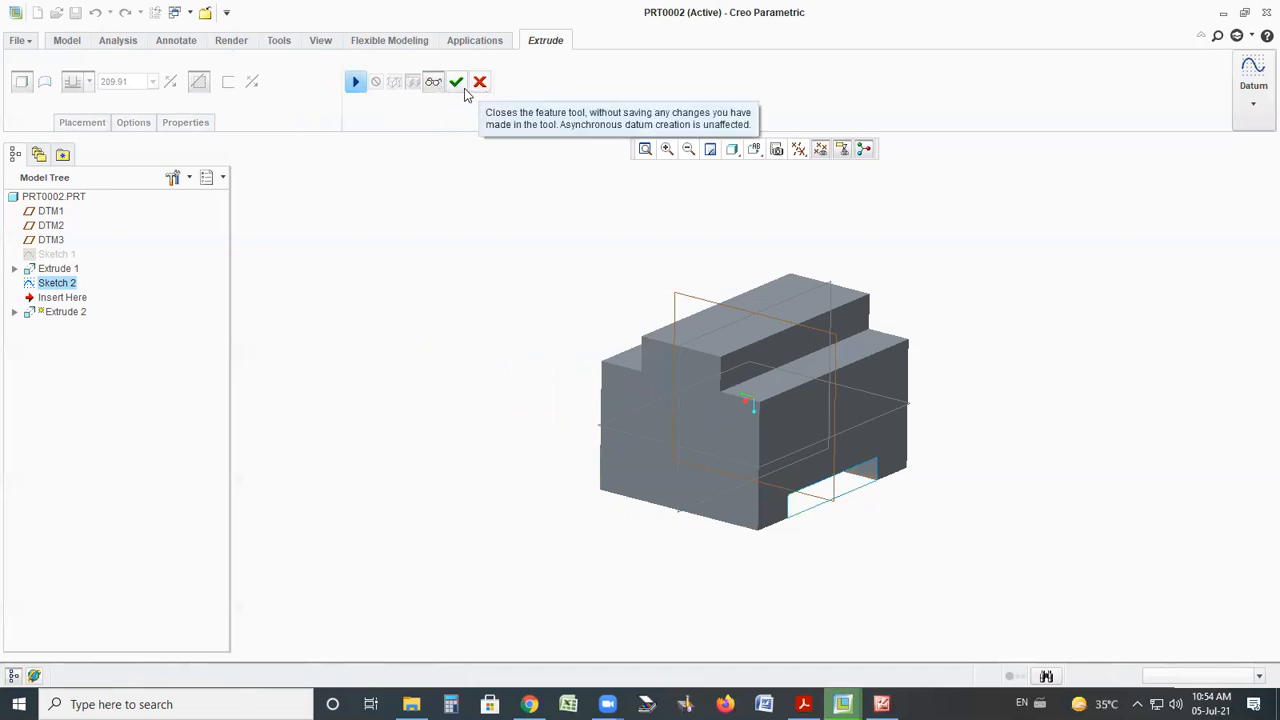
{"action": "left_click", "coordinate": [456, 84]}
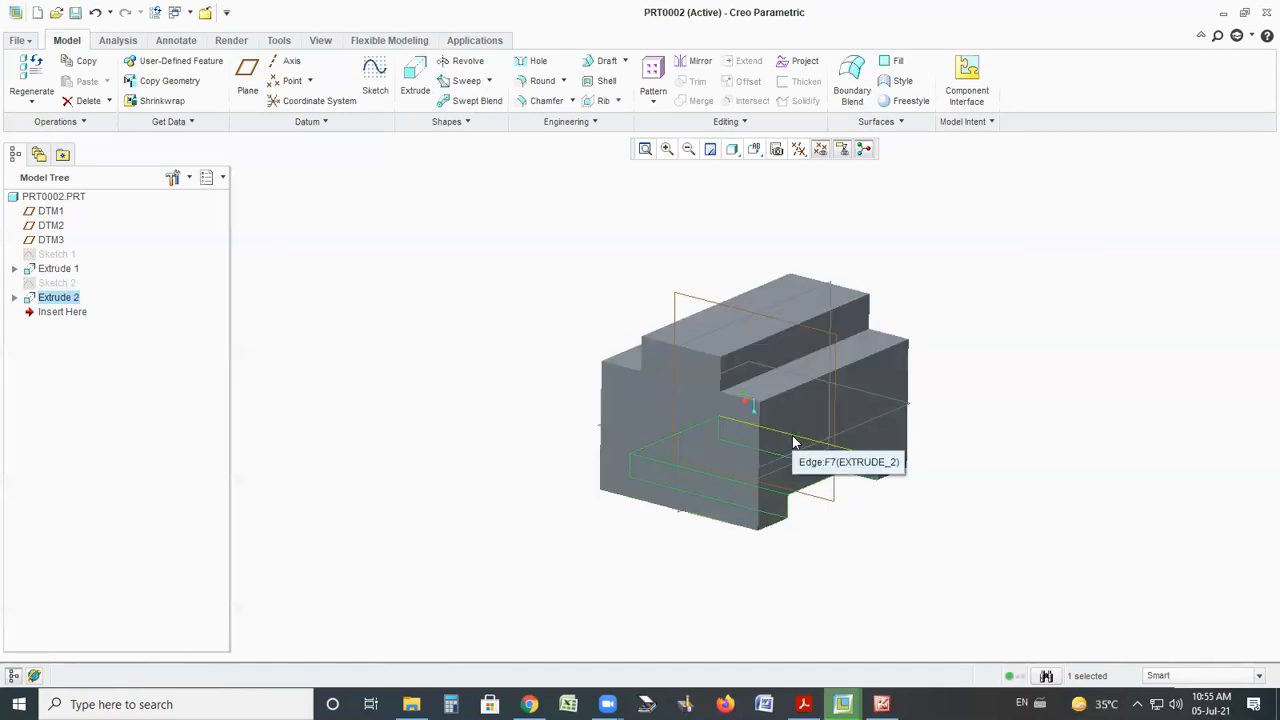
Compare the slotted body with the reference drawing and inspect its faces, datum plane and the two sketches behind the extrusions
{"action": "mouse_move", "coordinate": [760, 402]}
{"action": "middle_mouse_down"}
{"action": "mouse_move", "coordinate": [749, 314]}
{"action": "mouse_move", "coordinate": [812, 282]}
{"action": "mouse_move", "coordinate": [823, 255]}
{"action": "mouse_move", "coordinate": [799, 227]}
{"action": "mouse_move", "coordinate": [755, 223]}
{"action": "mouse_move", "coordinate": [645, 266]}
{"action": "mouse_move", "coordinate": [637, 317]}
{"action": "mouse_move", "coordinate": [745, 490]}
{"action": "mouse_move", "coordinate": [706, 483]}
{"action": "mouse_move", "coordinate": [731, 489]}
{"action": "mouse_move", "coordinate": [743, 474]}
{"action": "mouse_move", "coordinate": [726, 486]}
{"action": "middle_mouse_up"}
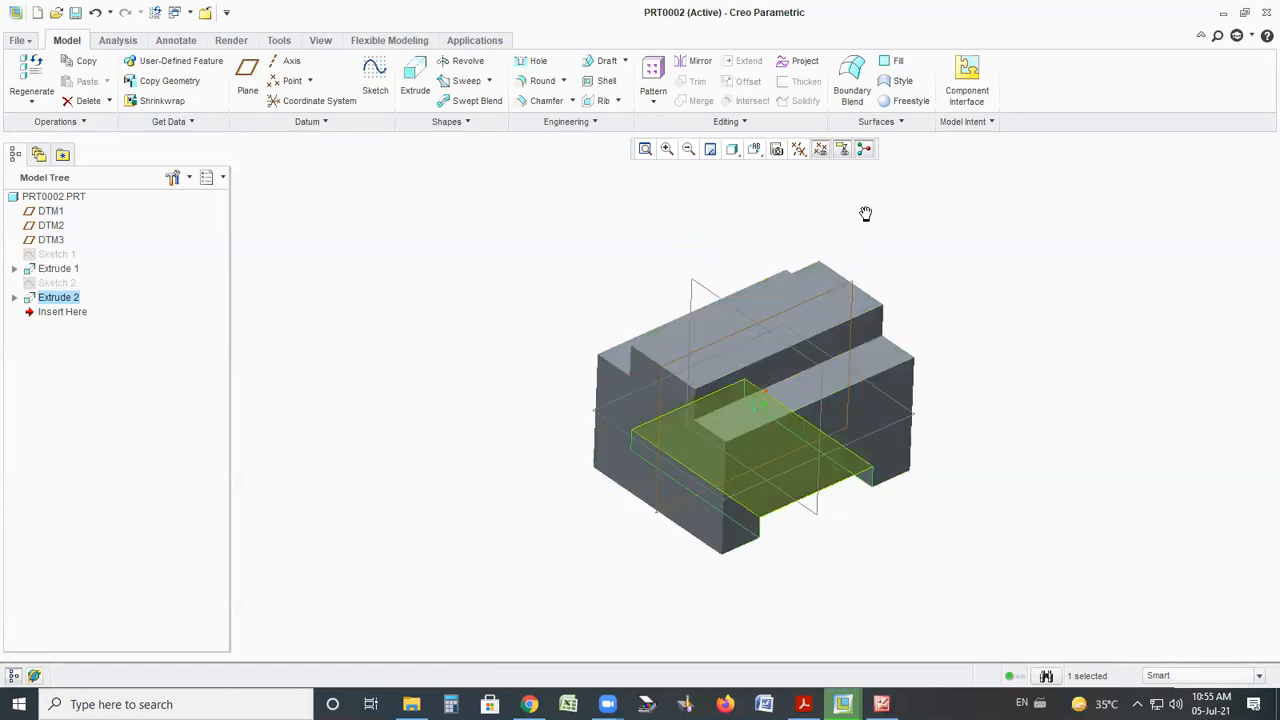
{"action": "key", "text": "alt+Tab"}
{"action": "key", "text": "alt+Tab"}
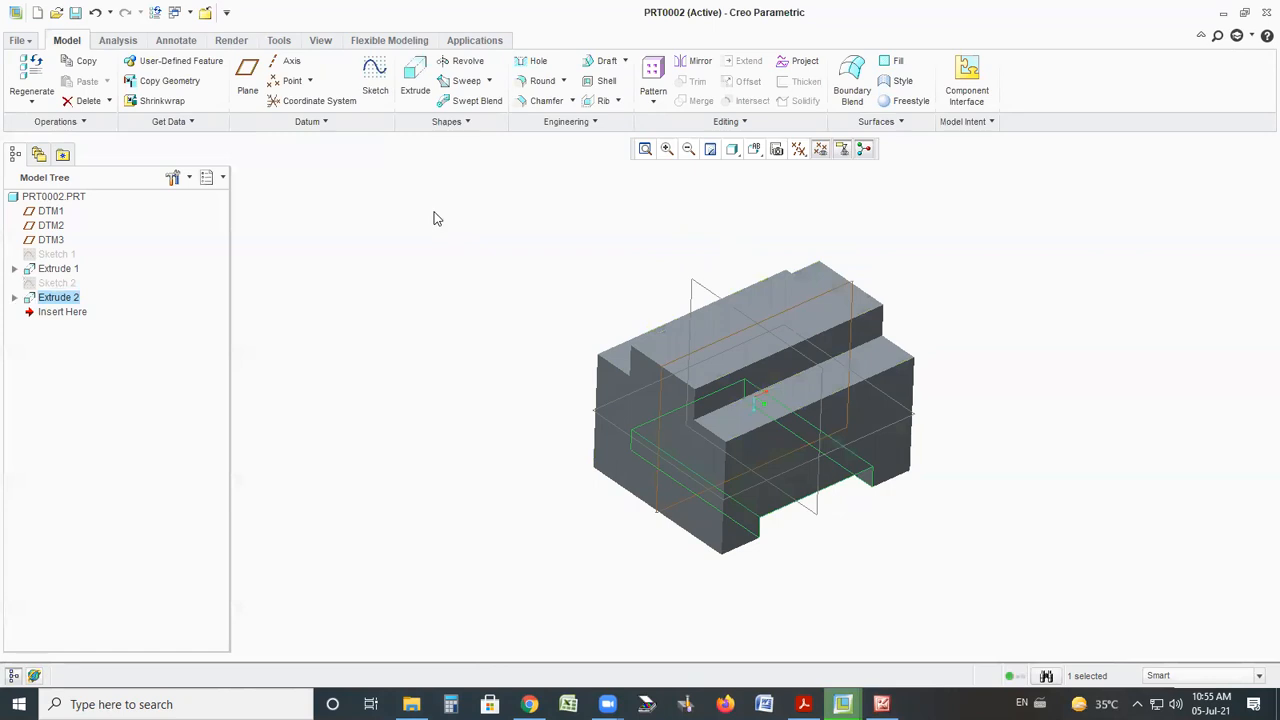
{"action": "left_click", "coordinate": [822, 317]}
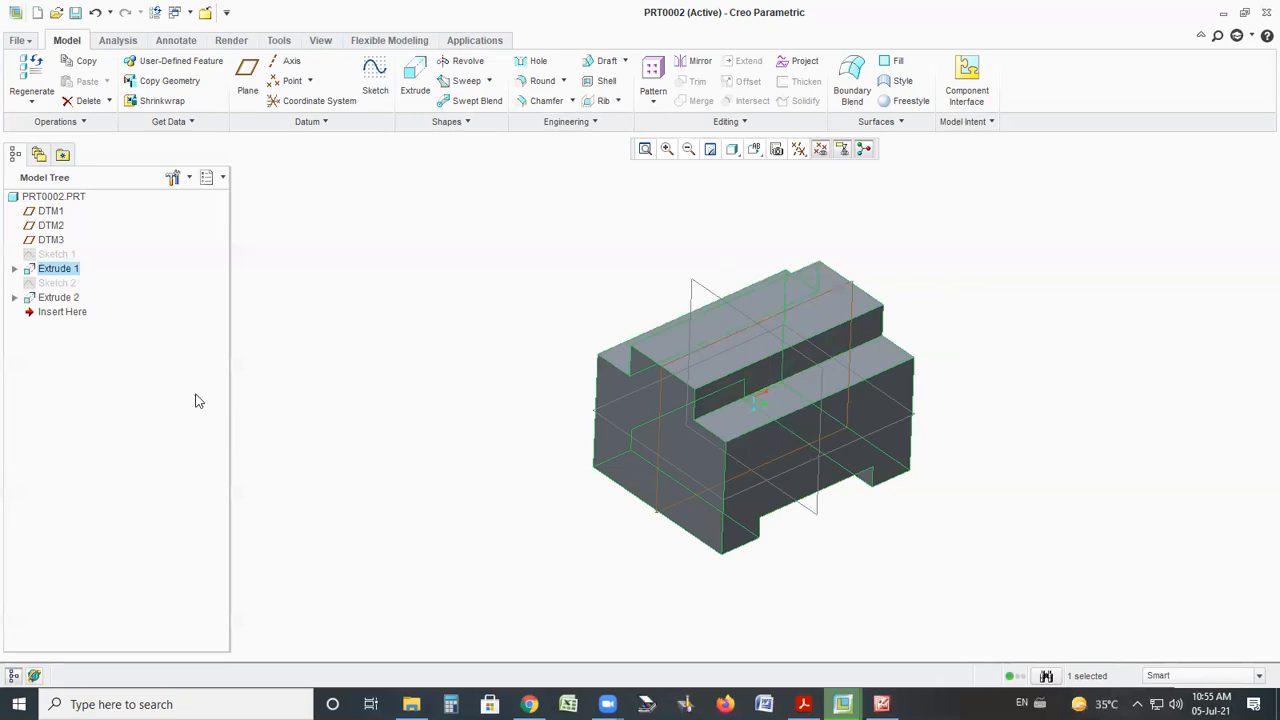
{"action": "left_click", "coordinate": [680, 466]}
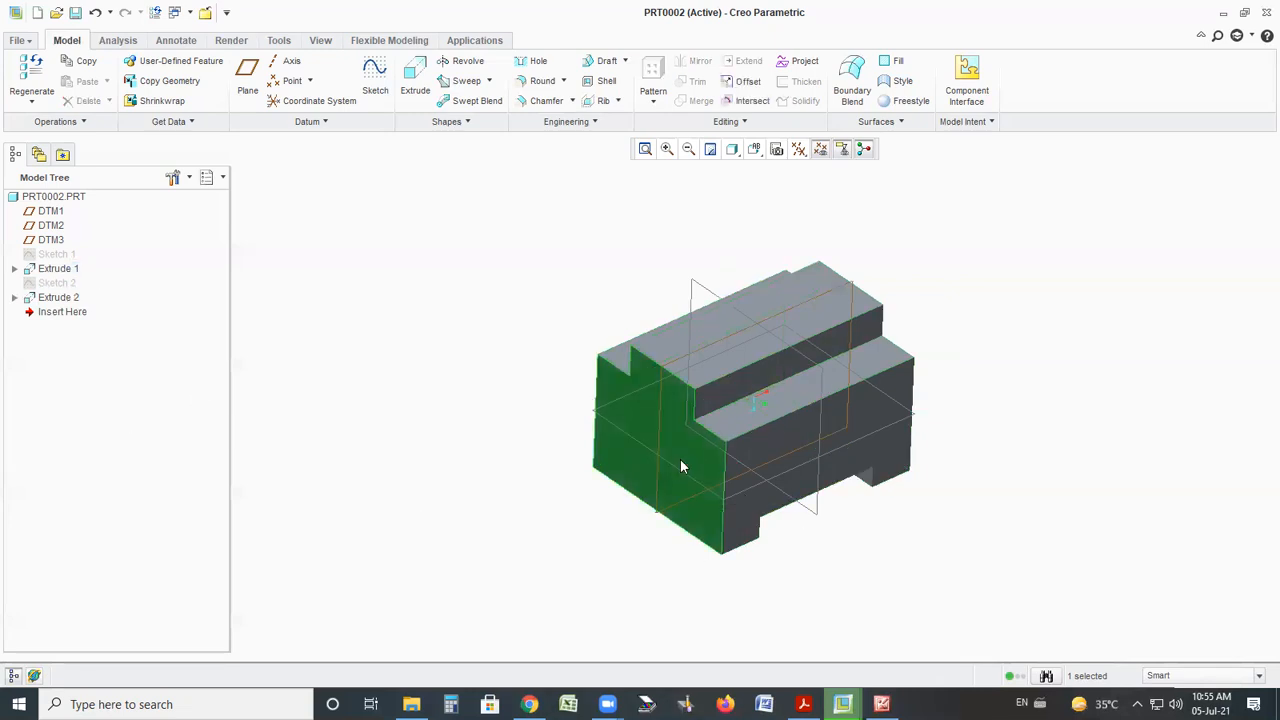
{"action": "left_click", "coordinate": [768, 320]}
{"action": "left_click", "coordinate": [700, 293]}
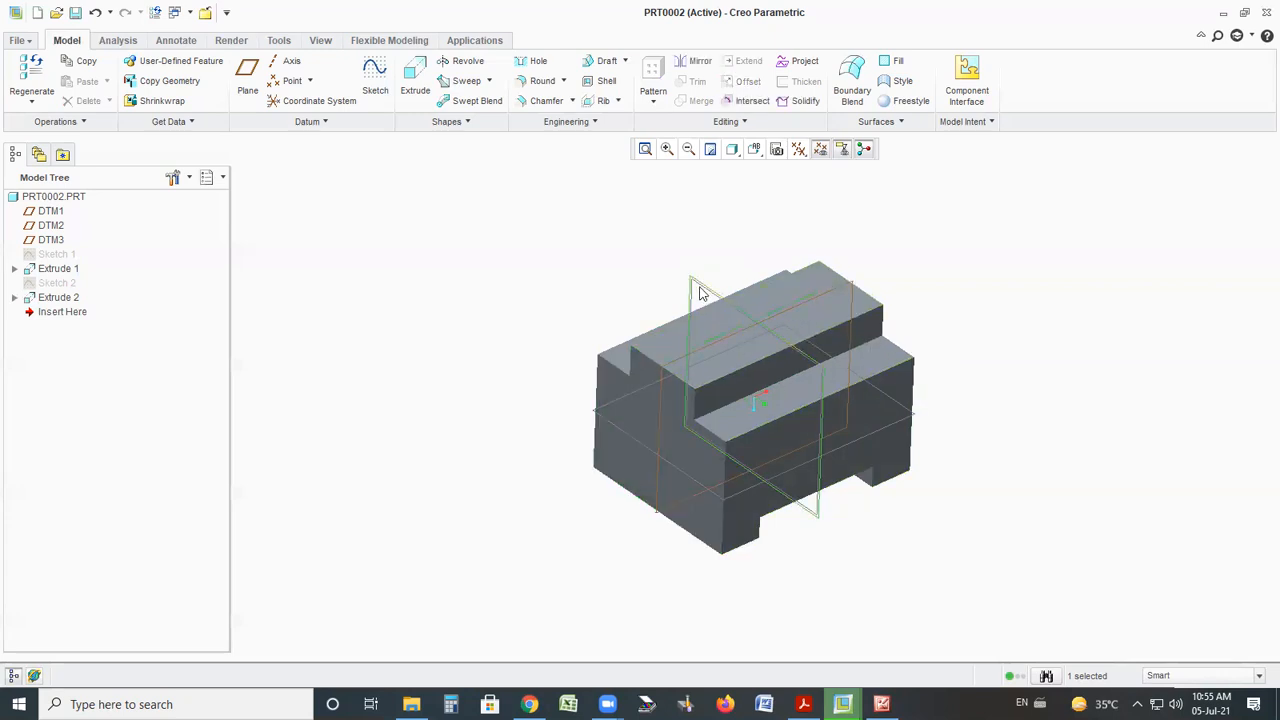
{"action": "left_click", "coordinate": [279, 447]}
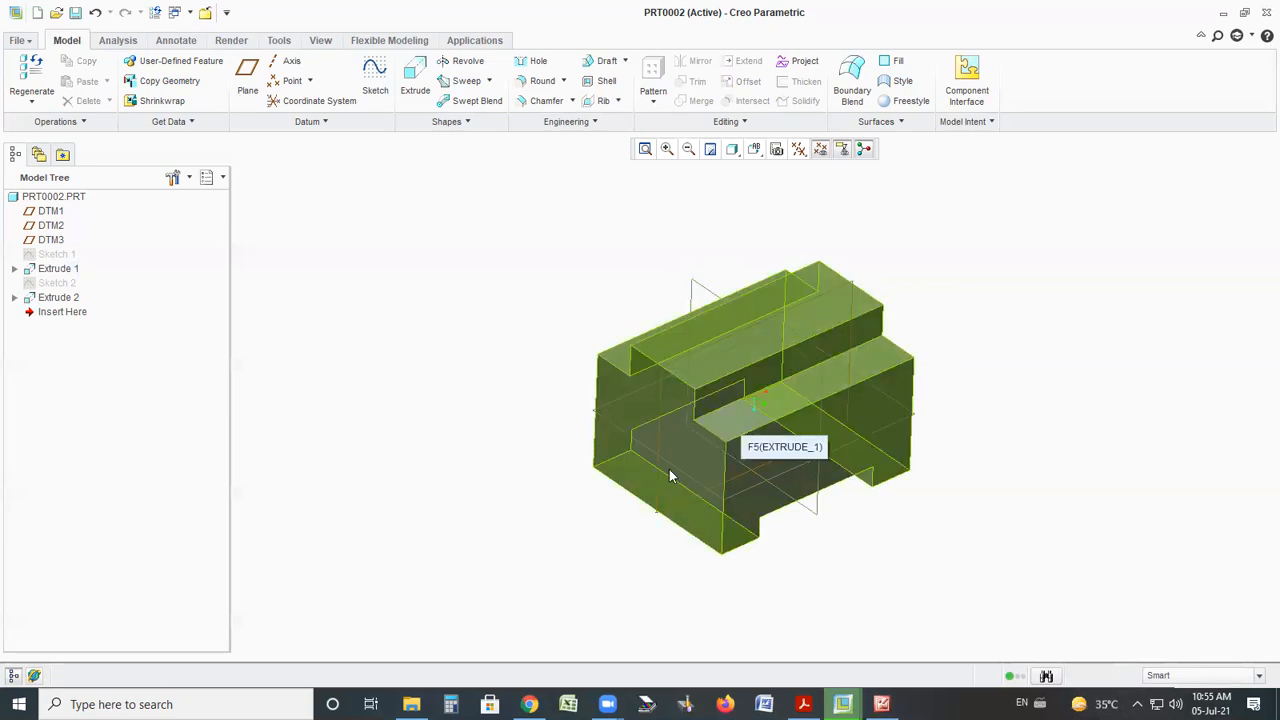
{"action": "left_click", "coordinate": [57, 255]}
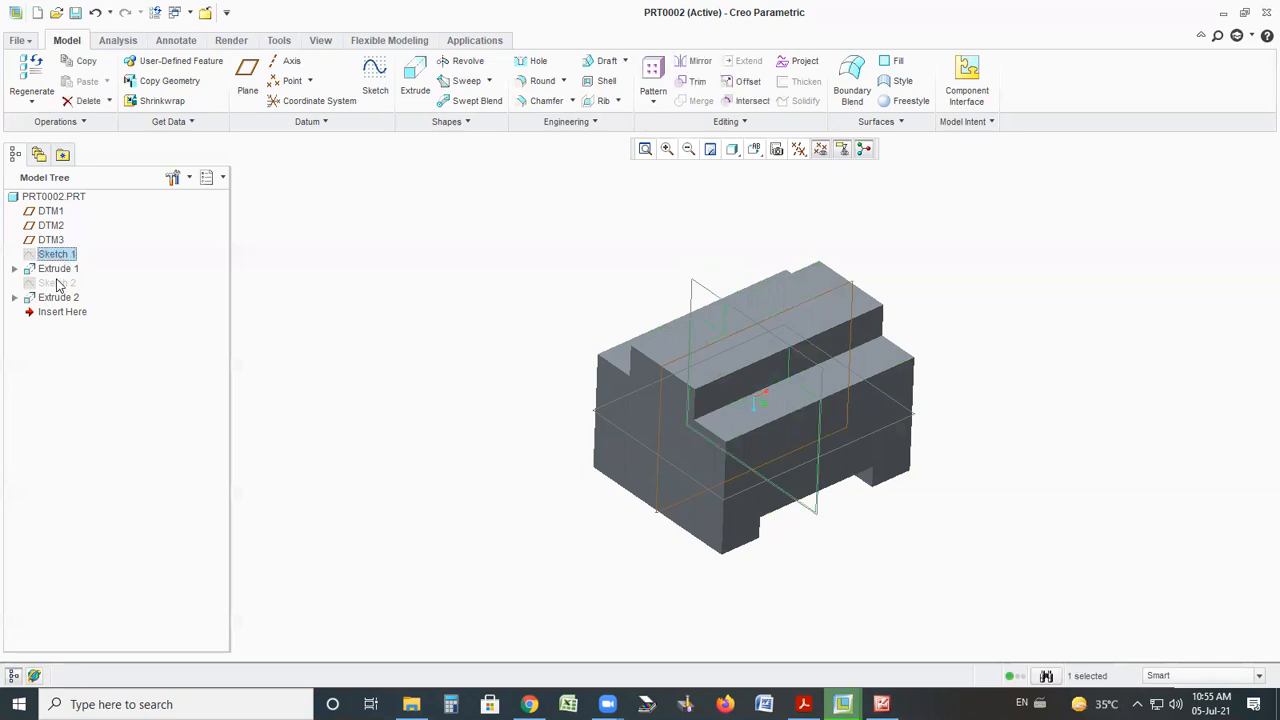
{"action": "left_click", "coordinate": [57, 285]}
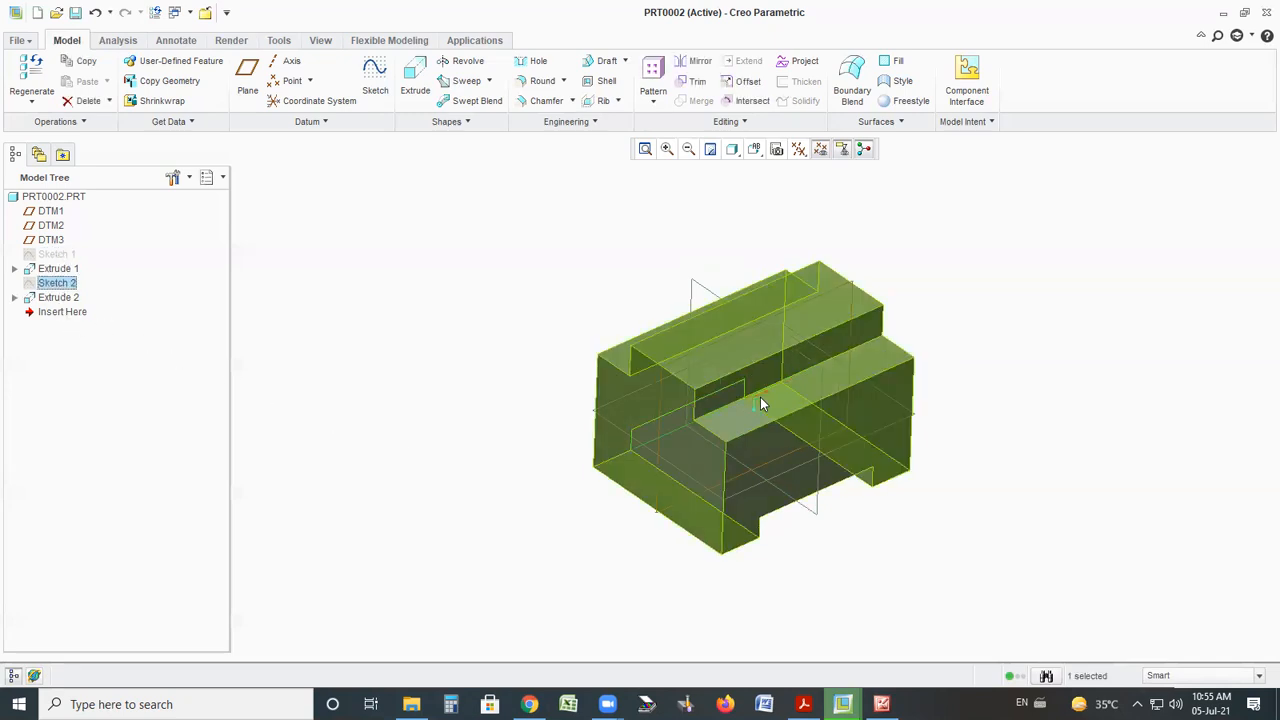
{"action": "mouse_move", "coordinate": [240, 490]}
{"action": "left_mouse_down"}
{"action": "mouse_move", "coordinate": [209, 354]}
{"action": "mouse_move", "coordinate": [305, 437]}
{"action": "left_mouse_up"}
{"action": "mouse_move", "coordinate": [310, 369]}
{"action": "left_mouse_down"}
{"action": "mouse_move", "coordinate": [402, 402]}
{"action": "mouse_move", "coordinate": [263, 436]}
{"action": "left_mouse_up"}
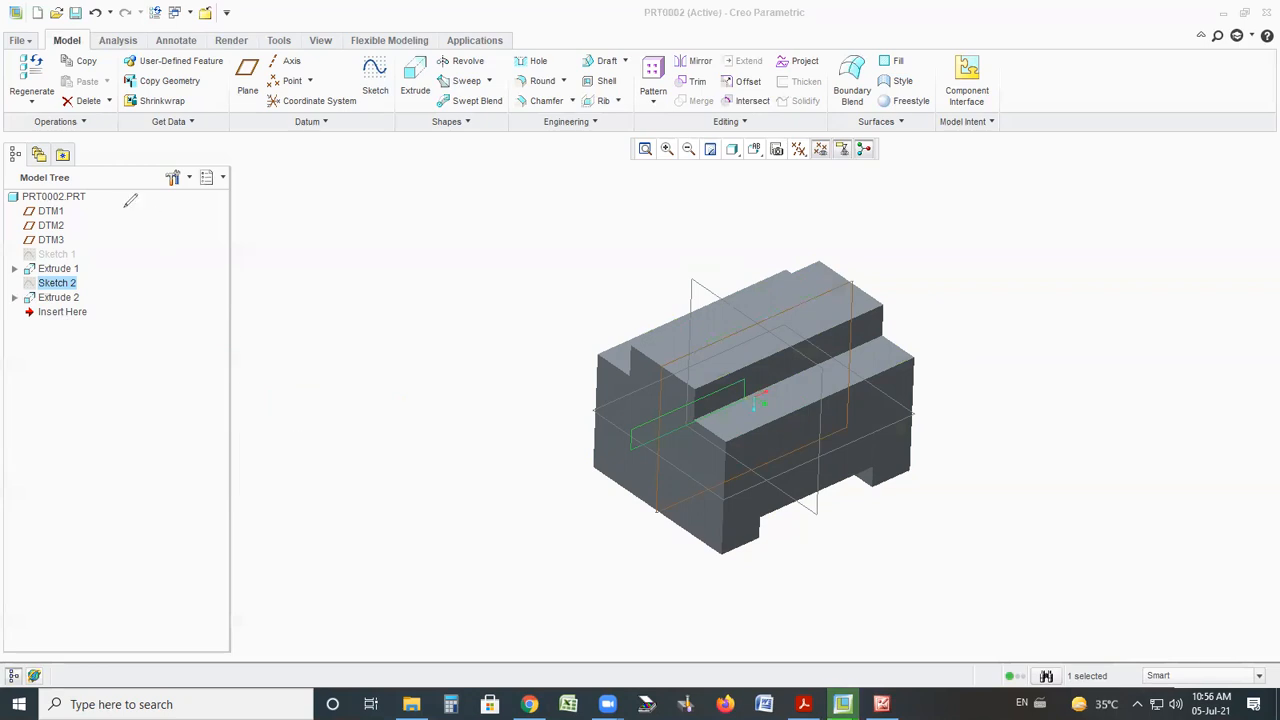
{"action": "mouse_move", "coordinate": [120, 172]}
{"action": "left_mouse_down"}
{"action": "mouse_move", "coordinate": [8, 168]}
{"action": "mouse_move", "coordinate": [4, 300]}
{"action": "mouse_move", "coordinate": [78, 370]}
{"action": "mouse_move", "coordinate": [150, 312]}
{"action": "left_mouse_up"}
{"action": "mouse_move", "coordinate": [159, 214]}
{"action": "left_mouse_down"}
{"action": "mouse_move", "coordinate": [124, 160]}
{"action": "mouse_move", "coordinate": [154, 389]}
{"action": "mouse_move", "coordinate": [191, 518]}
{"action": "mouse_move", "coordinate": [150, 436]}
{"action": "mouse_move", "coordinate": [190, 420]}
{"action": "mouse_move", "coordinate": [200, 532]}
{"action": "left_mouse_up"}
{"action": "left_click", "coordinate": [251, 399]}
{"action": "mouse_move", "coordinate": [268, 478]}
{"action": "left_mouse_down"}
{"action": "mouse_move", "coordinate": [234, 412]}
{"action": "mouse_move", "coordinate": [310, 432]}
{"action": "mouse_move", "coordinate": [310, 412]}
{"action": "mouse_move", "coordinate": [360, 388]}
{"action": "left_mouse_up"}
{"action": "mouse_move", "coordinate": [410, 340]}
{"action": "left_mouse_down"}
{"action": "mouse_move", "coordinate": [449, 393]}
{"action": "mouse_move", "coordinate": [516, 366]}
{"action": "left_mouse_up"}
{"action": "mouse_move", "coordinate": [540, 240]}
{"action": "left_mouse_down"}
{"action": "mouse_move", "coordinate": [558, 300]}
{"action": "mouse_move", "coordinate": [592, 228]}
{"action": "mouse_move", "coordinate": [644, 202]}
{"action": "mouse_move", "coordinate": [693, 290]}
{"action": "mouse_move", "coordinate": [714, 258]}
{"action": "left_mouse_up"}
{"action": "left_click_drag", "start_coordinate": [626, 263], "coordinate": [665, 233]}
{"action": "mouse_move", "coordinate": [657, 174]}
{"action": "left_mouse_down"}
{"action": "mouse_move", "coordinate": [362, 248]}
{"action": "mouse_move", "coordinate": [212, 440]}
{"action": "mouse_move", "coordinate": [580, 502]}
{"action": "left_mouse_up"}
{"action": "mouse_move", "coordinate": [812, 318]}
{"action": "left_mouse_down"}
{"action": "mouse_move", "coordinate": [302, 160]}
{"action": "mouse_move", "coordinate": [202, 210]}
{"action": "left_mouse_up"}
{"action": "key", "text": "ctrl+z"}
{"action": "key", "text": "ctrl+z"}
{"action": "key", "text": "ctrl+z"}
{"action": "key", "text": "ctrl+z"}
{"action": "key", "text": "ctrl+z"}
{"action": "key", "text": "ctrl+z"}
{"action": "key", "text": "ctrl+z"}
{"action": "key", "text": "ctrl+z"}
{"action": "key", "text": "ctrl+z"}
{"action": "key", "text": "ctrl+z"}
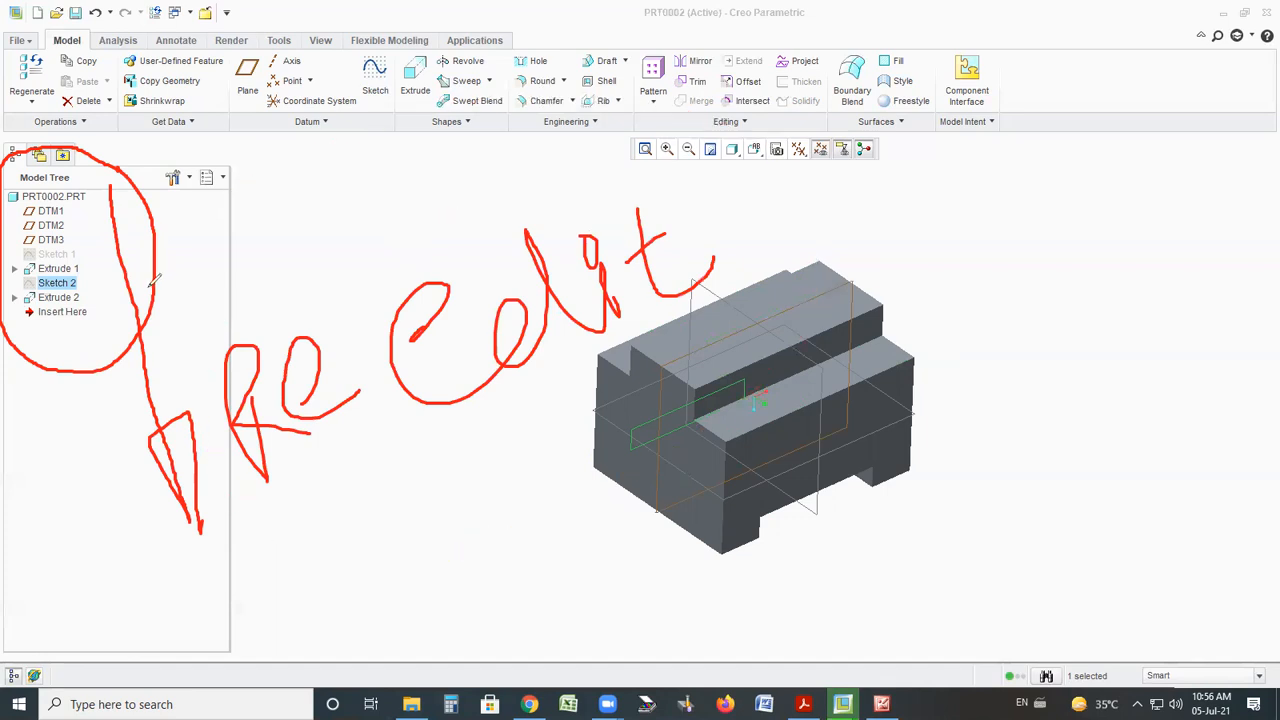
Open the definition of Sketch 1, the body's base profile, for editing
{"action": "left_click", "coordinate": [60, 258]}
{"action": "right_click", "coordinate": [60, 260]}
{"action": "left_click", "coordinate": [135, 395]}
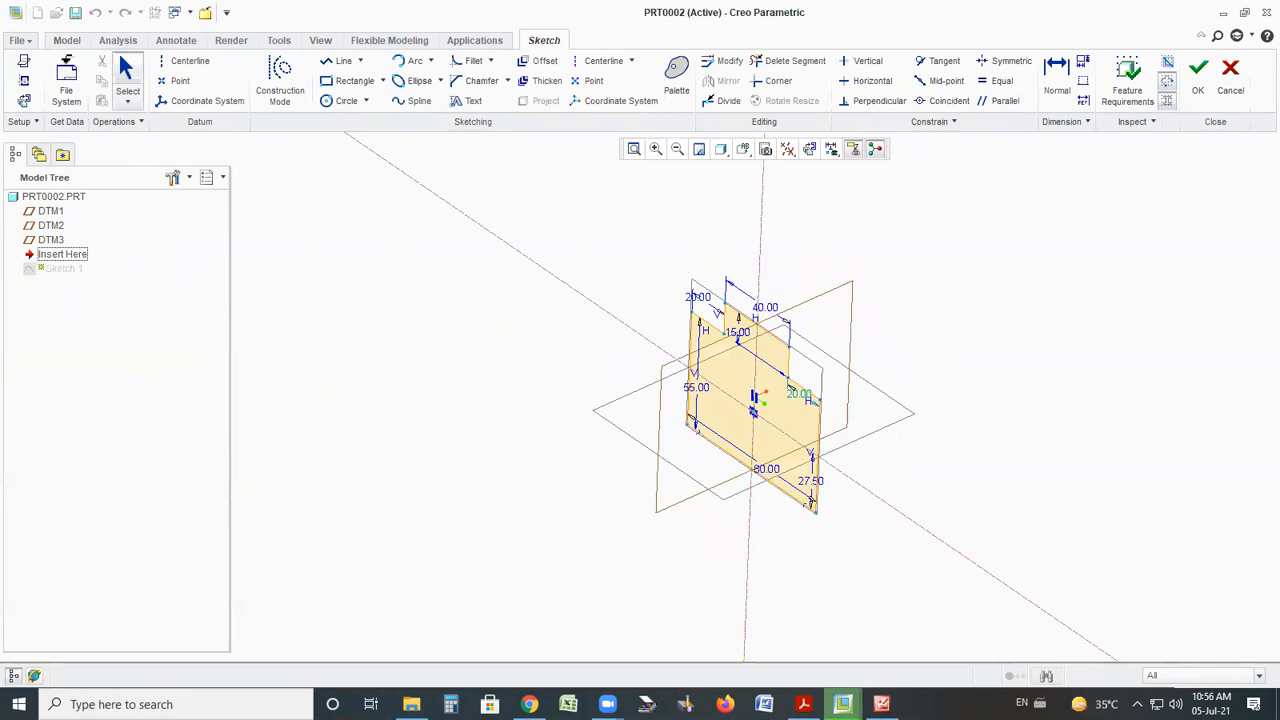
{"action": "left_click_drag", "start_coordinate": [775, 231], "coordinate": [520, 270]}
{"action": "left_click_drag", "start_coordinate": [352, 291], "coordinate": [424, 372]}
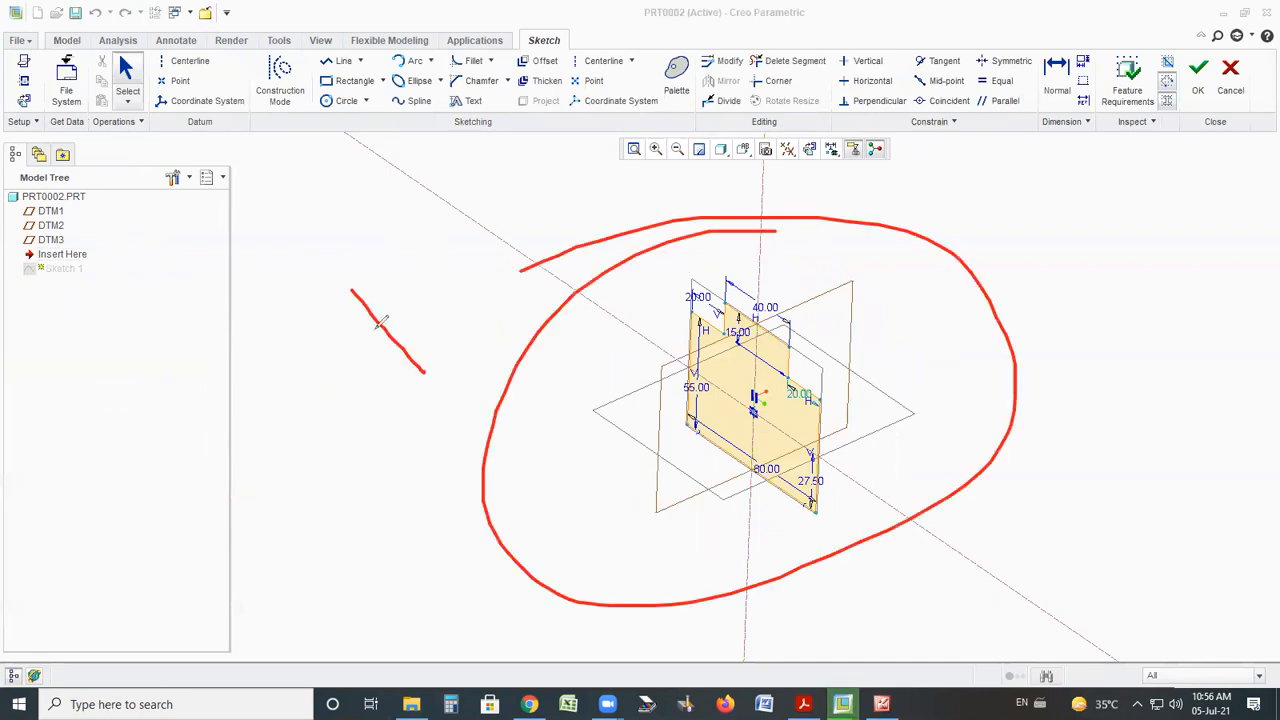
{"action": "left_click_drag", "start_coordinate": [420, 254], "coordinate": [298, 465]}
{"action": "mouse_move", "coordinate": [748, 233]}
{"action": "left_mouse_down"}
{"action": "mouse_move", "coordinate": [690, 540]}
{"action": "mouse_move", "coordinate": [826, 258]}
{"action": "left_mouse_up"}
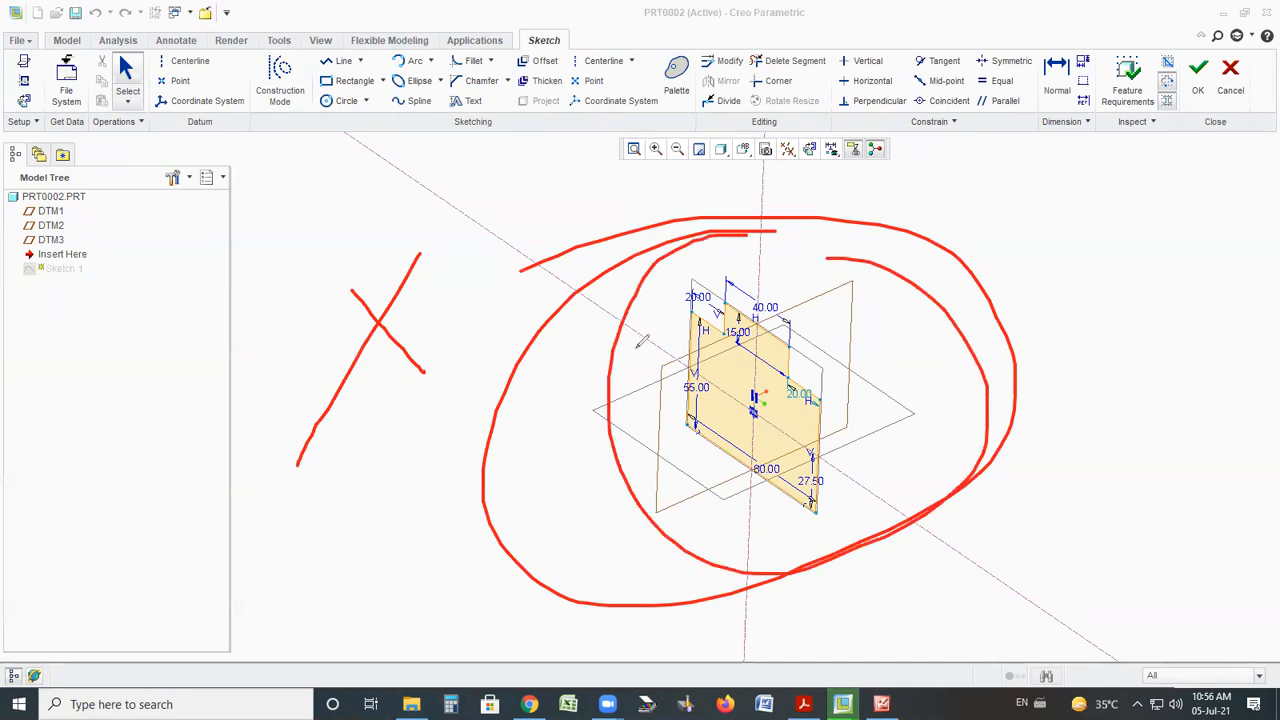
{"action": "key", "text": "ctrl+z"}
{"action": "key", "text": "ctrl+z"}
{"action": "key", "text": "ctrl+z"}
{"action": "key", "text": "ctrl+z"}
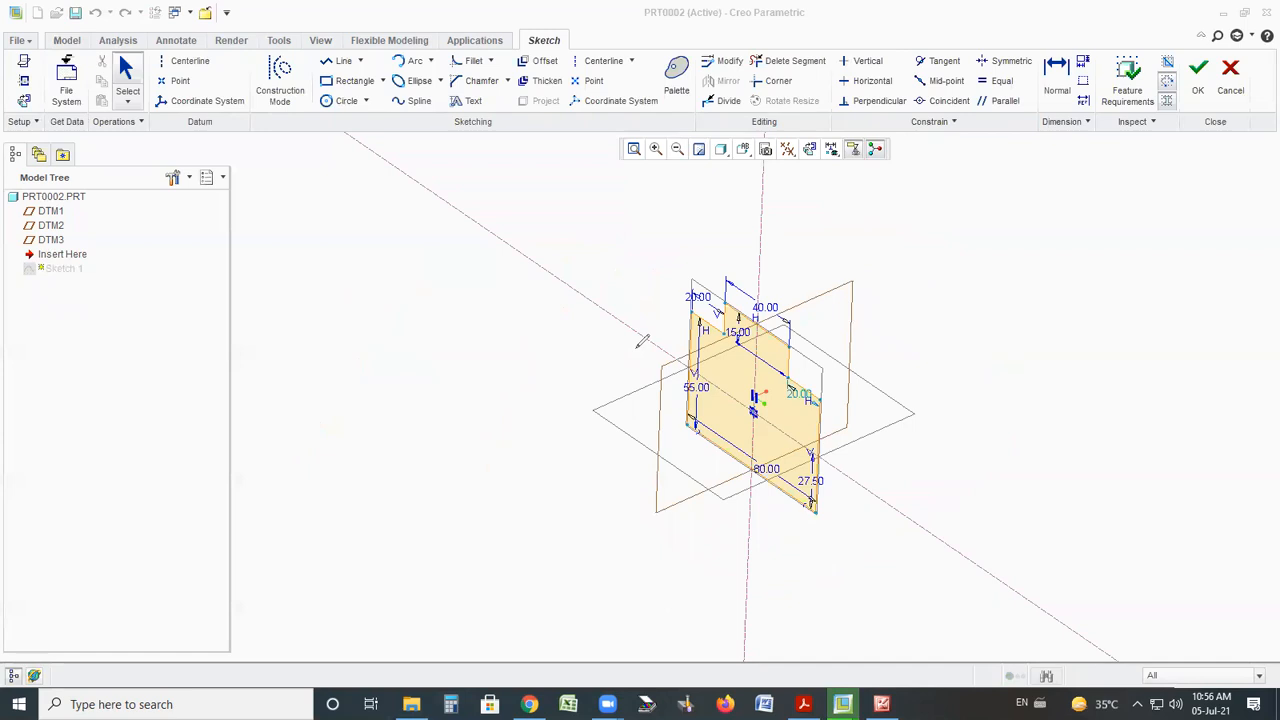
Finish editing Sketch 1 with its profile kept, and select the top face of the body's raised portion
{"action": "left_click", "coordinate": [1230, 75]}
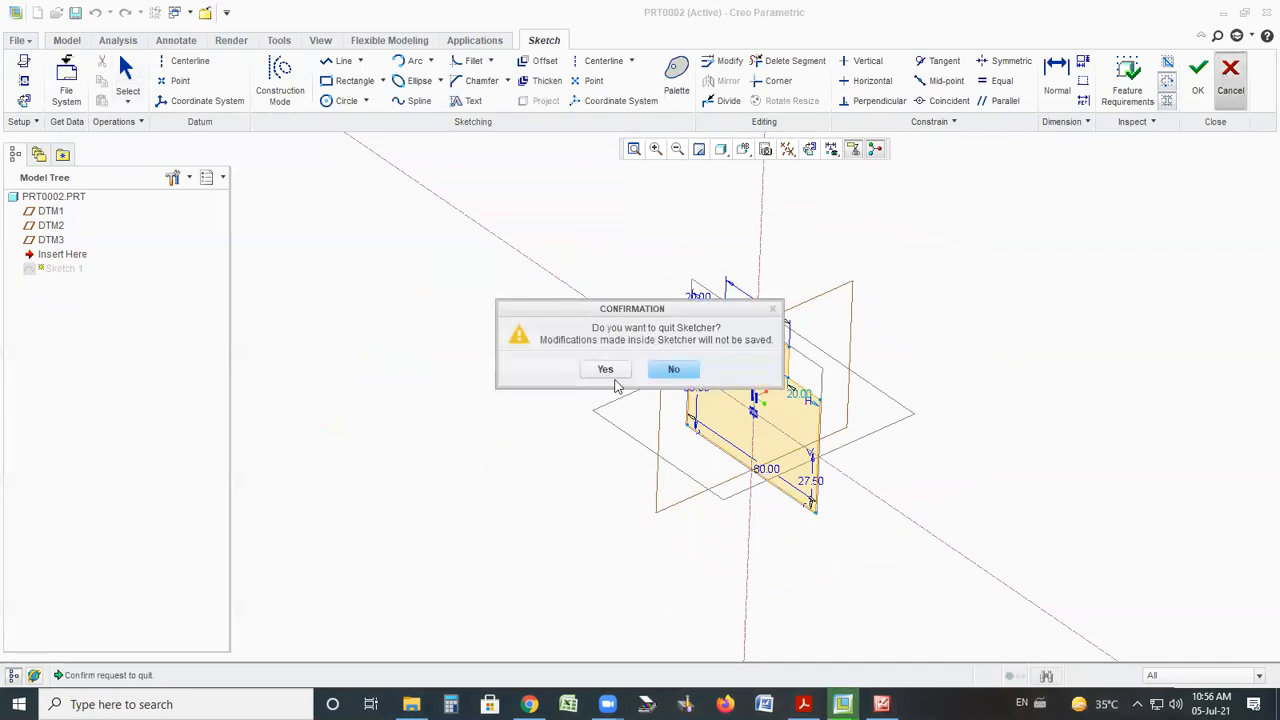
{"action": "left_click", "coordinate": [673, 370]}
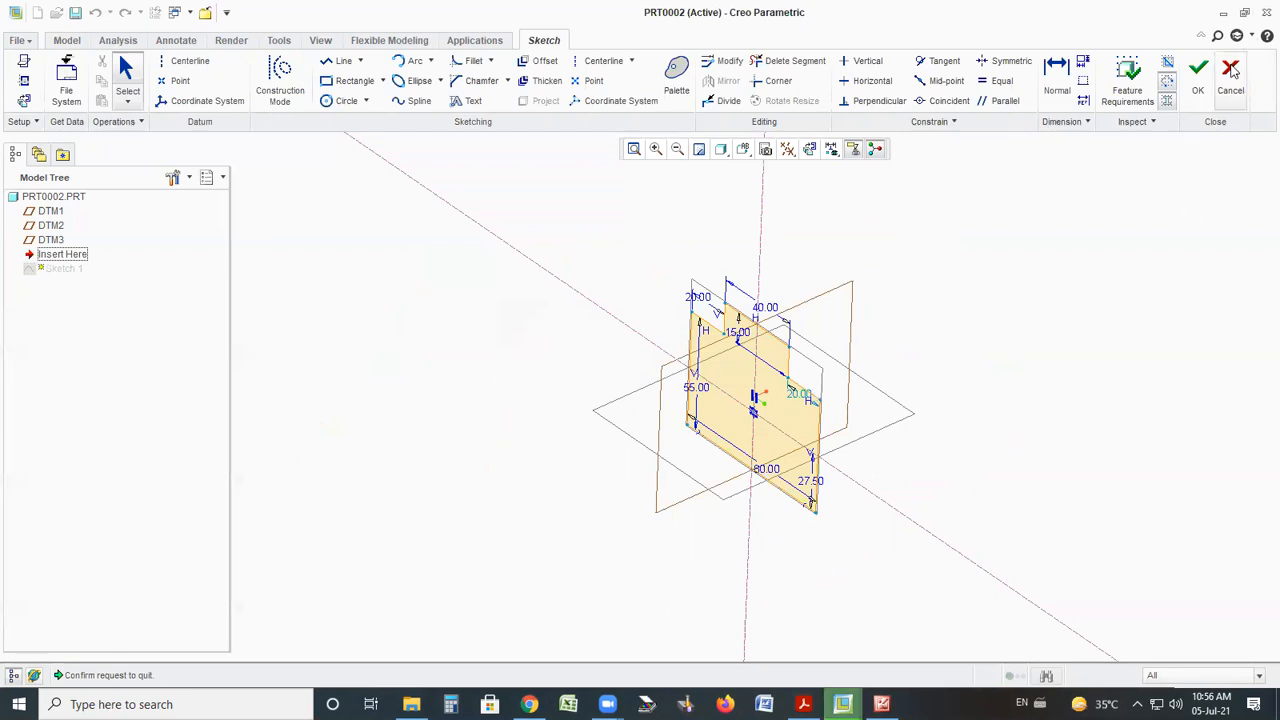
{"action": "left_click", "coordinate": [1198, 68]}
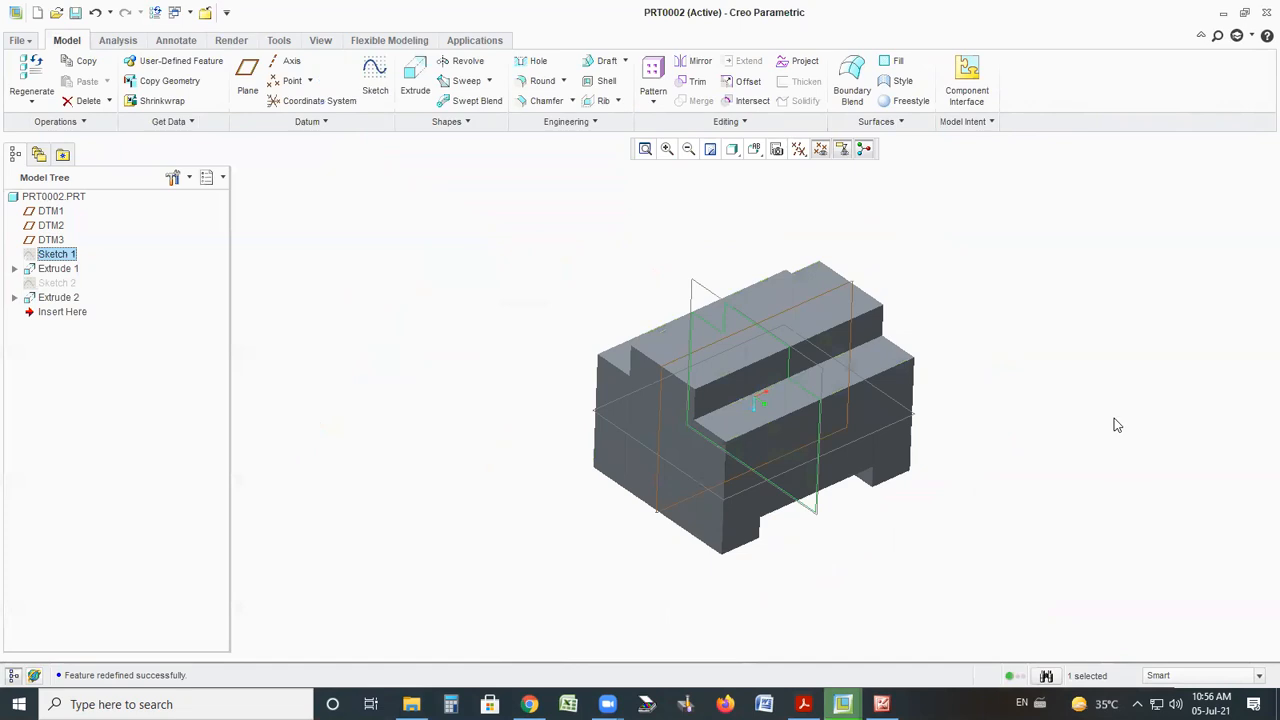
{"action": "left_click", "coordinate": [813, 320]}
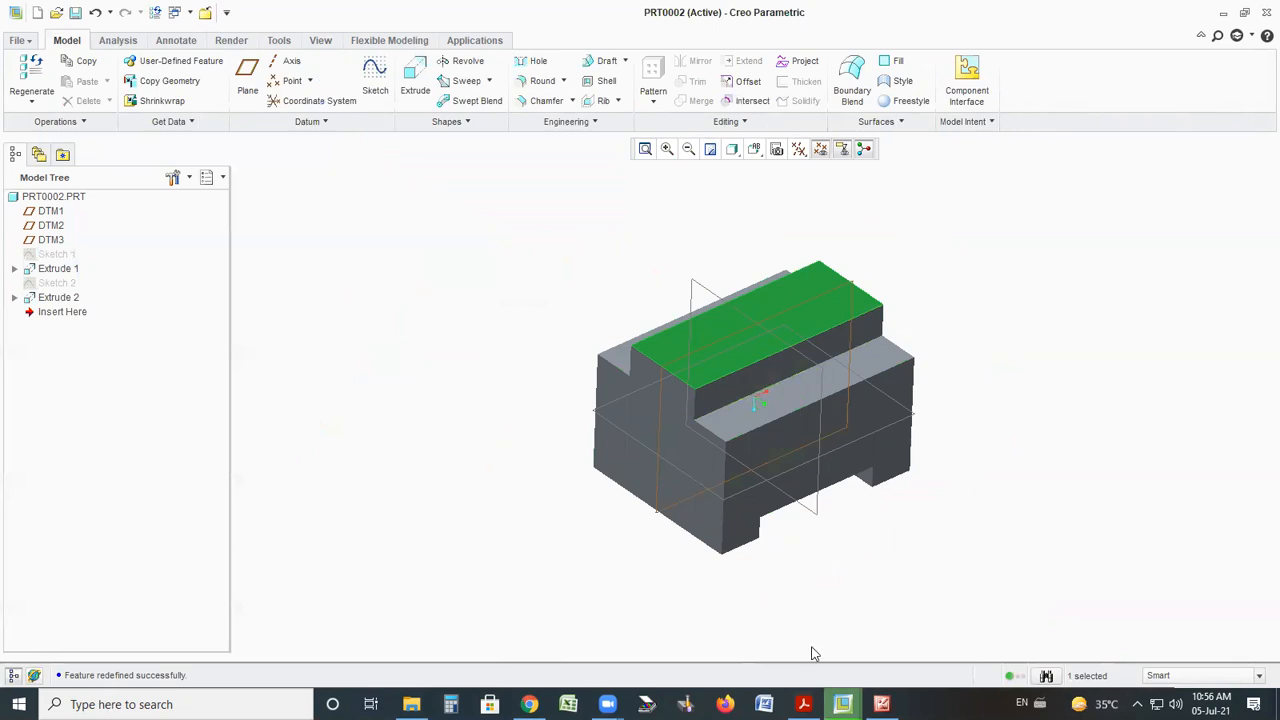
{"action": "mouse_move", "coordinate": [840, 268]}
{"action": "left_mouse_down"}
{"action": "mouse_move", "coordinate": [650, 375]}
{"action": "mouse_move", "coordinate": [895, 288]}
{"action": "mouse_move", "coordinate": [790, 280]}
{"action": "left_mouse_up"}
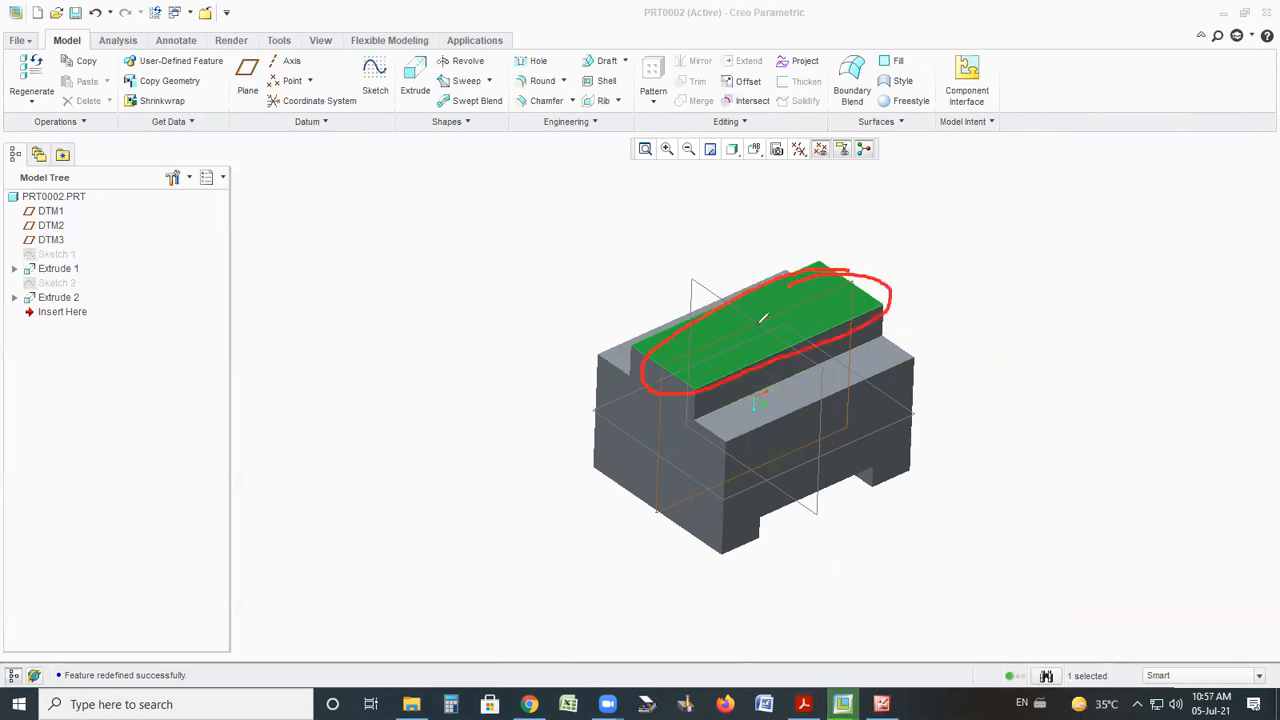
{"action": "left_click_drag", "start_coordinate": [1014, 252], "coordinate": [1036, 330]}
{"action": "left_click_drag", "start_coordinate": [1019, 245], "coordinate": [1118, 300]}
{"action": "left_click_drag", "start_coordinate": [1034, 223], "coordinate": [1008, 280]}
{"action": "left_click_drag", "start_coordinate": [1123, 228], "coordinate": [1267, 234]}
{"action": "key", "text": "ctrl+z"}
{"action": "key", "text": "ctrl+z"}
{"action": "key", "text": "ctrl+z"}
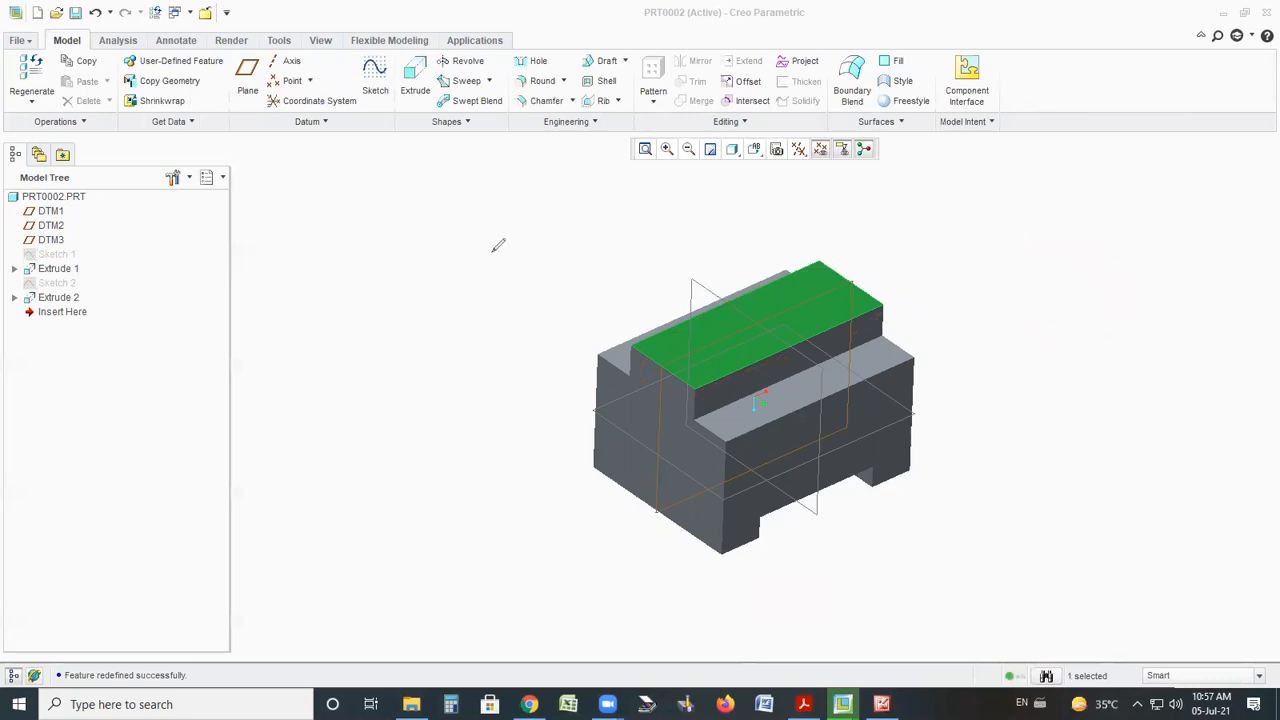
{"action": "mouse_move", "coordinate": [396, 38]}
{"action": "left_mouse_down"}
{"action": "mouse_move", "coordinate": [364, 48]}
{"action": "mouse_move", "coordinate": [388, 118]}
{"action": "mouse_move", "coordinate": [376, 34]}
{"action": "left_mouse_up"}
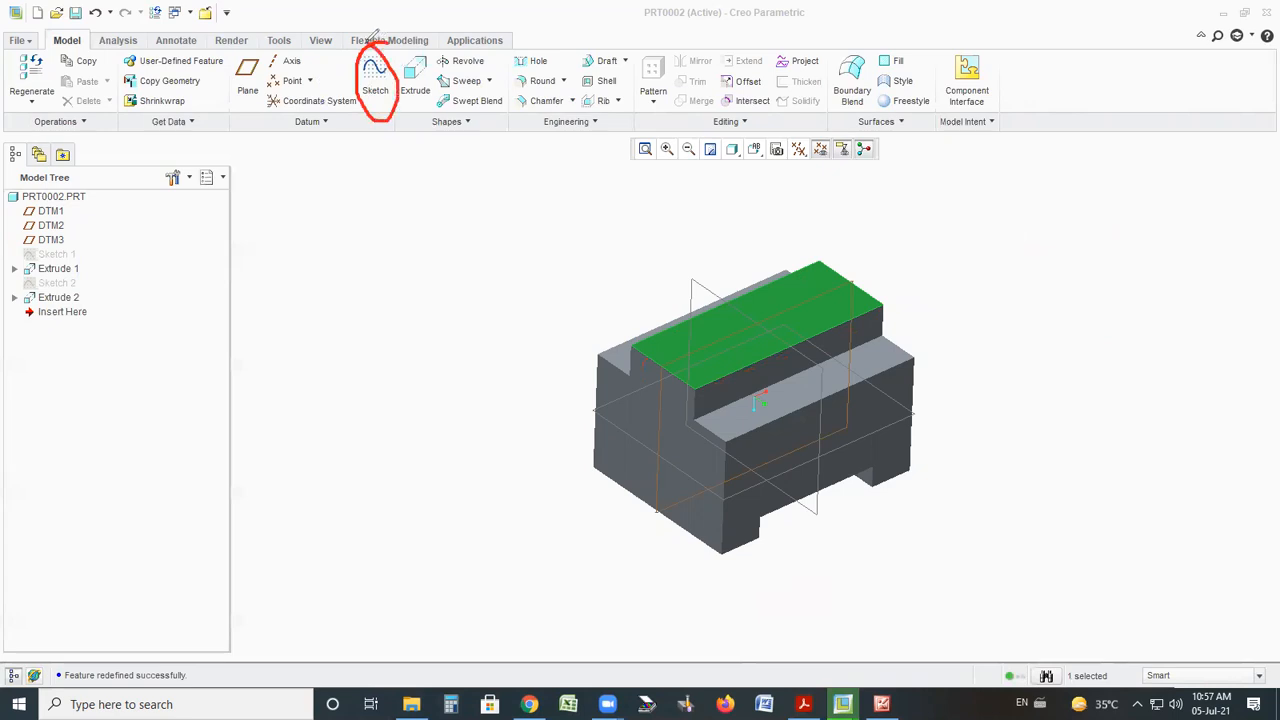
{"action": "left_click_drag", "start_coordinate": [680, 262], "coordinate": [718, 328]}
{"action": "left_click_drag", "start_coordinate": [668, 237], "coordinate": [664, 243]}
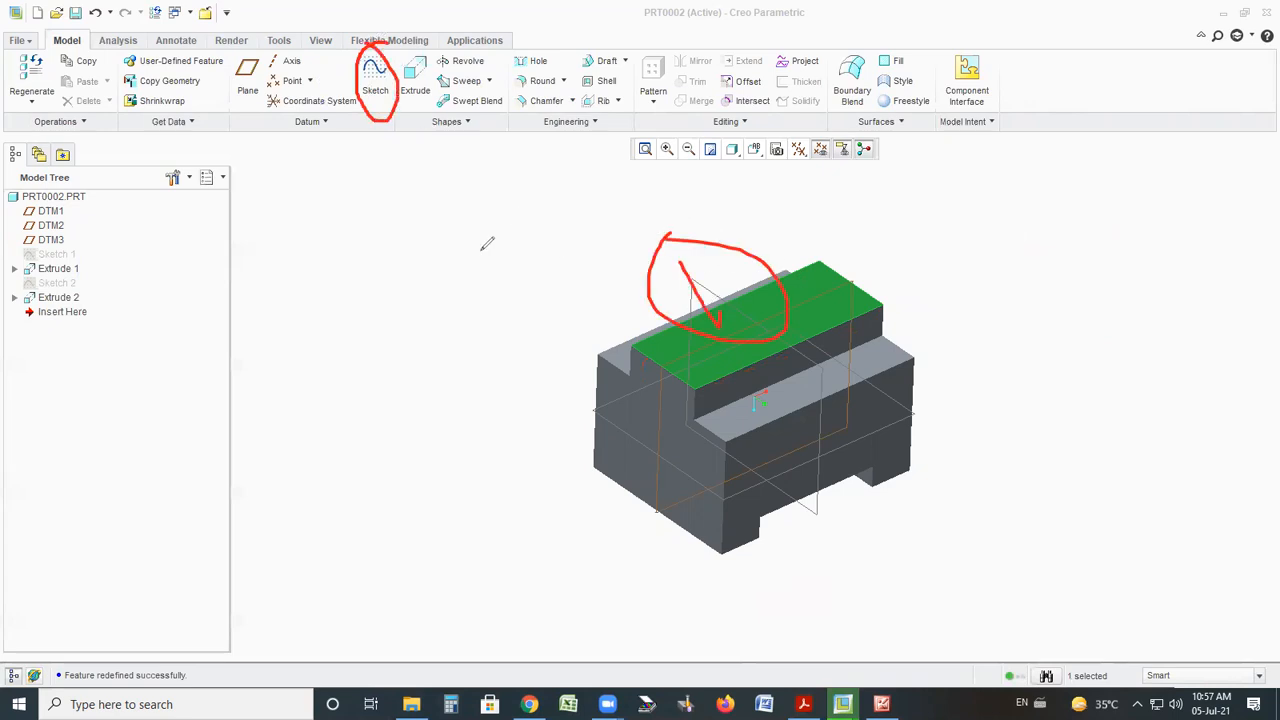
{"action": "left_click_drag", "start_coordinate": [304, 222], "coordinate": [436, 218]}
{"action": "left_click_drag", "start_coordinate": [316, 180], "coordinate": [260, 262]}
{"action": "left_click_drag", "start_coordinate": [268, 152], "coordinate": [260, 262]}
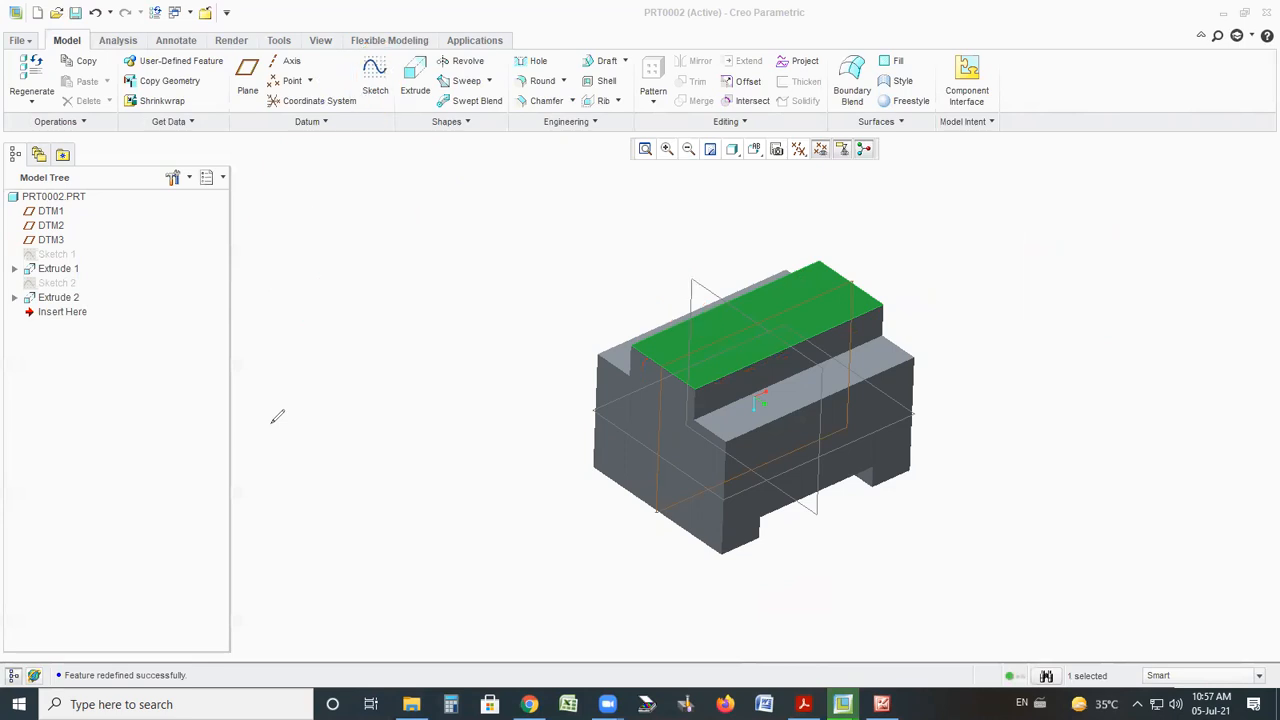
Start a new sketch on the selected top face and orient the view square to the sketch plane
{"action": "left_click", "coordinate": [375, 75]}
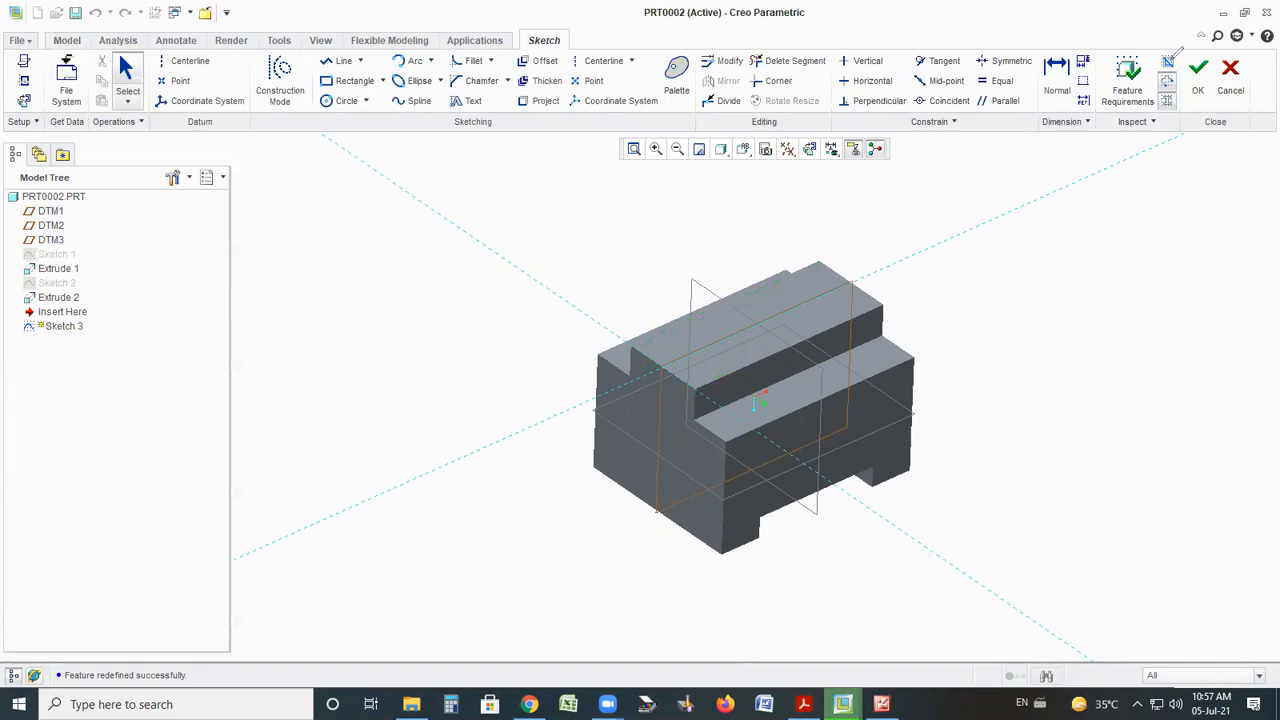
{"action": "mouse_move", "coordinate": [1100, 36]}
{"action": "left_mouse_down"}
{"action": "mouse_move", "coordinate": [255, 40]}
{"action": "mouse_move", "coordinate": [798, 199]}
{"action": "mouse_move", "coordinate": [1236, 104]}
{"action": "mouse_move", "coordinate": [1064, 30]}
{"action": "mouse_move", "coordinate": [828, 86]}
{"action": "left_mouse_up"}
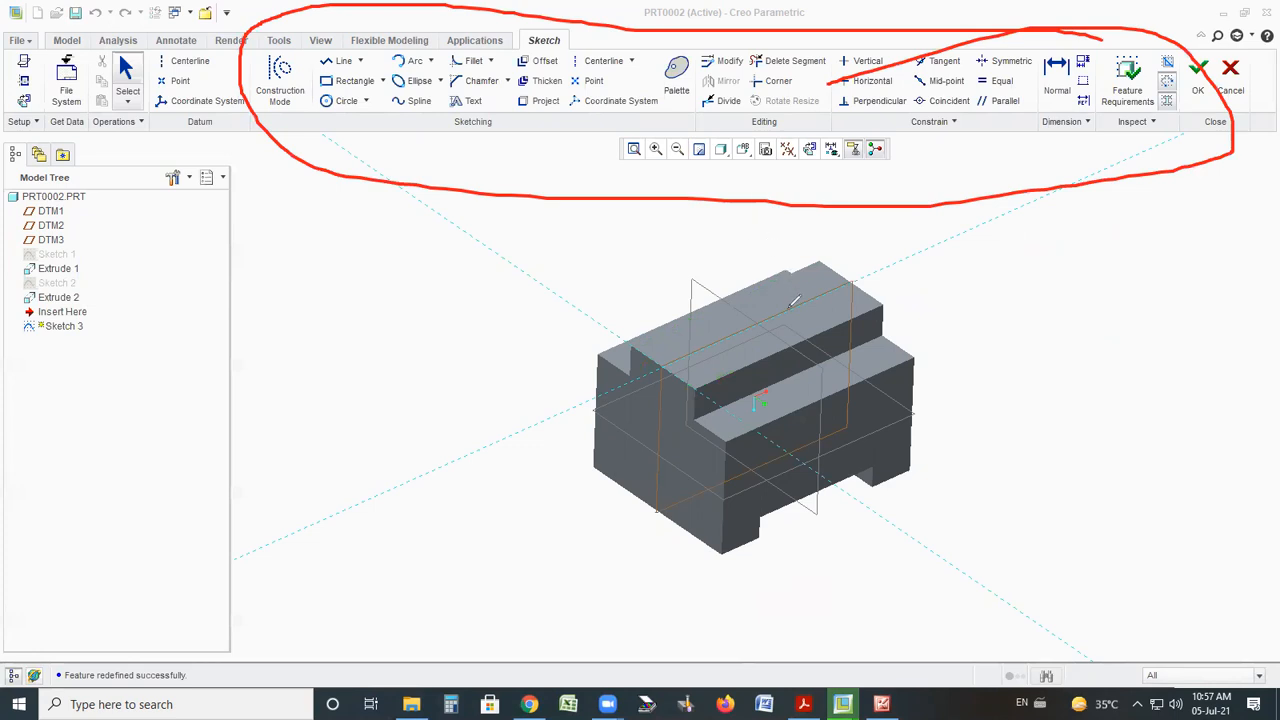
{"action": "key", "text": "ctrl+z"}
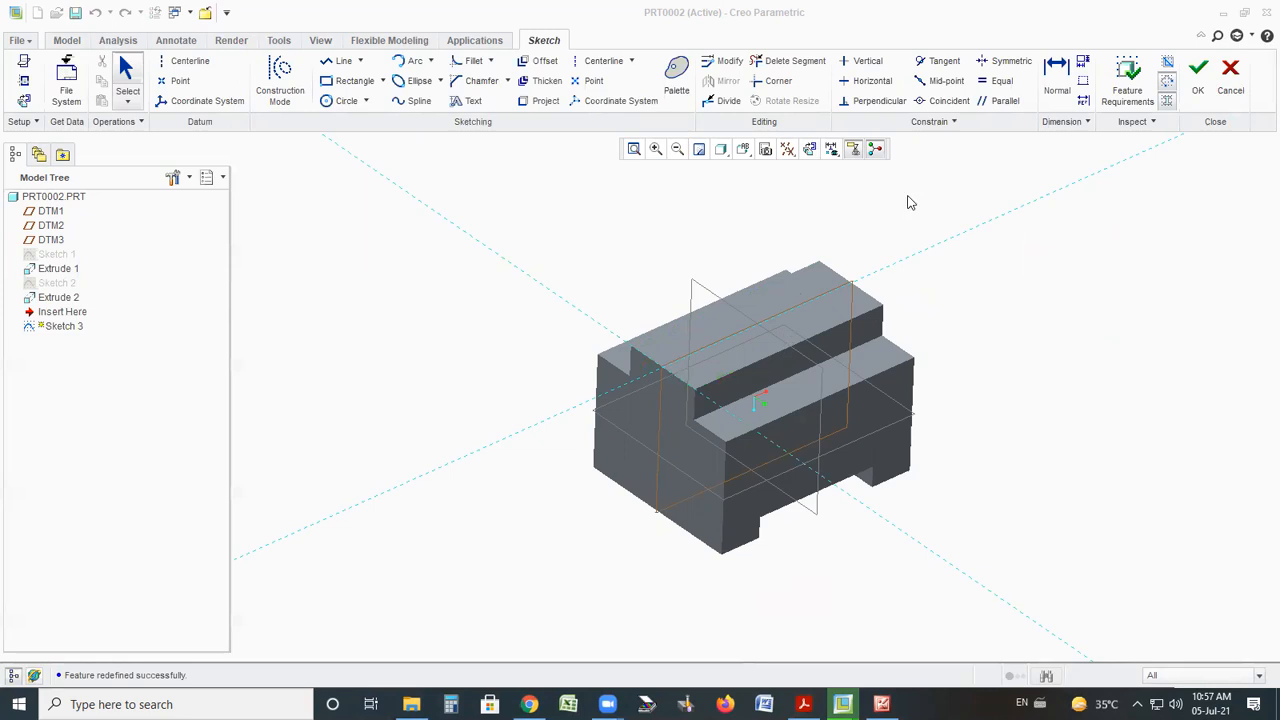
{"action": "left_click", "coordinate": [811, 155]}
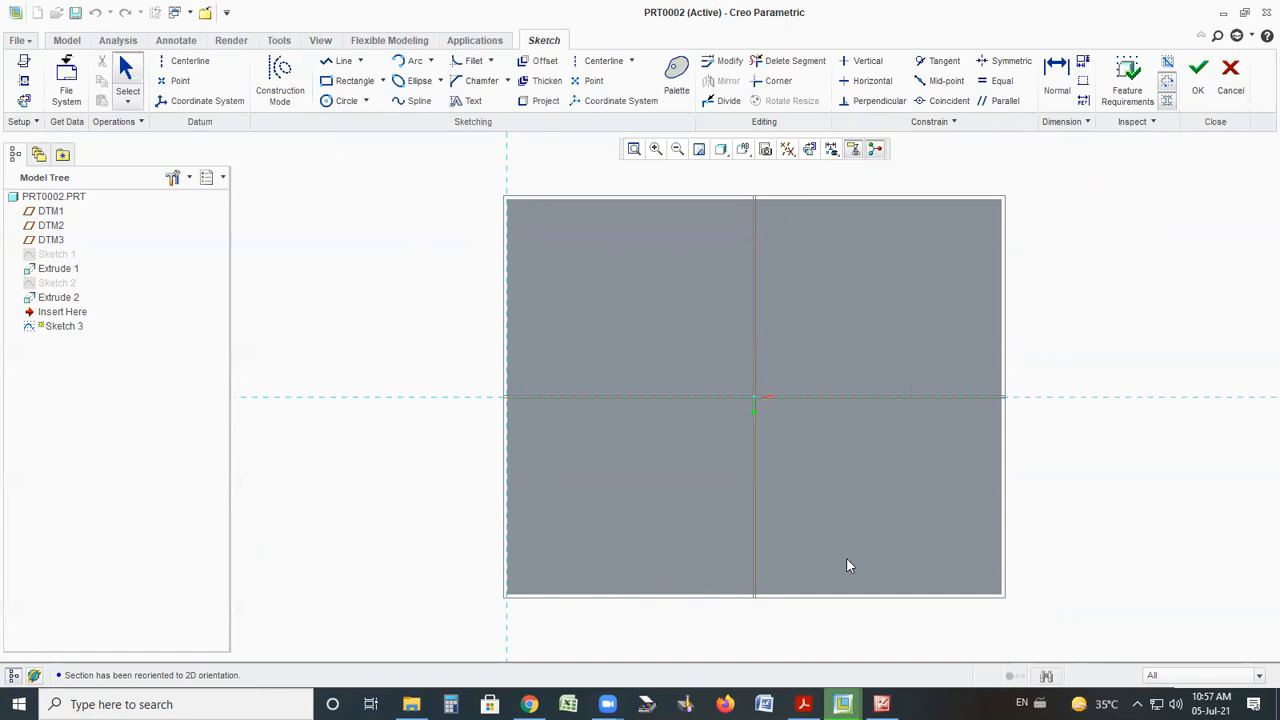
{"action": "mouse_move", "coordinate": [794, 302]}
{"action": "left_mouse_down"}
{"action": "mouse_move", "coordinate": [517, 460]}
{"action": "mouse_move", "coordinate": [1063, 477]}
{"action": "mouse_move", "coordinate": [932, 326]}
{"action": "mouse_move", "coordinate": [690, 322]}
{"action": "left_mouse_up"}
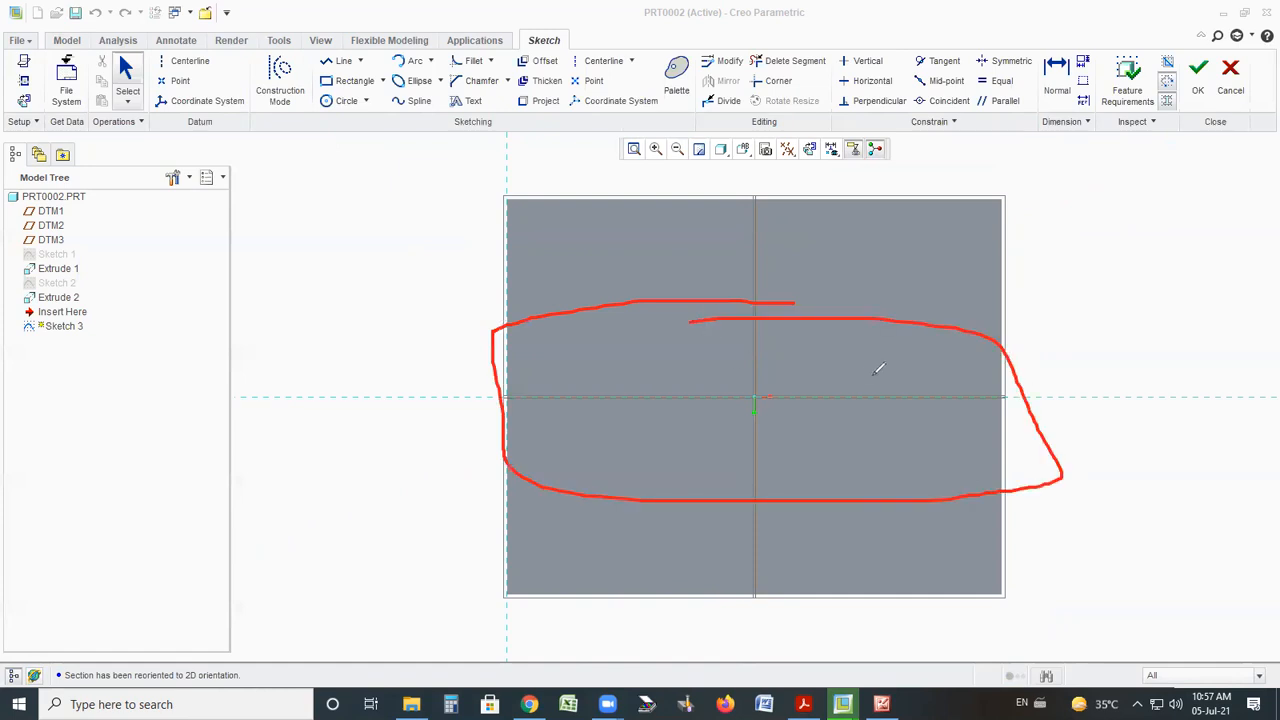
{"action": "key", "text": "ctrl+z"}
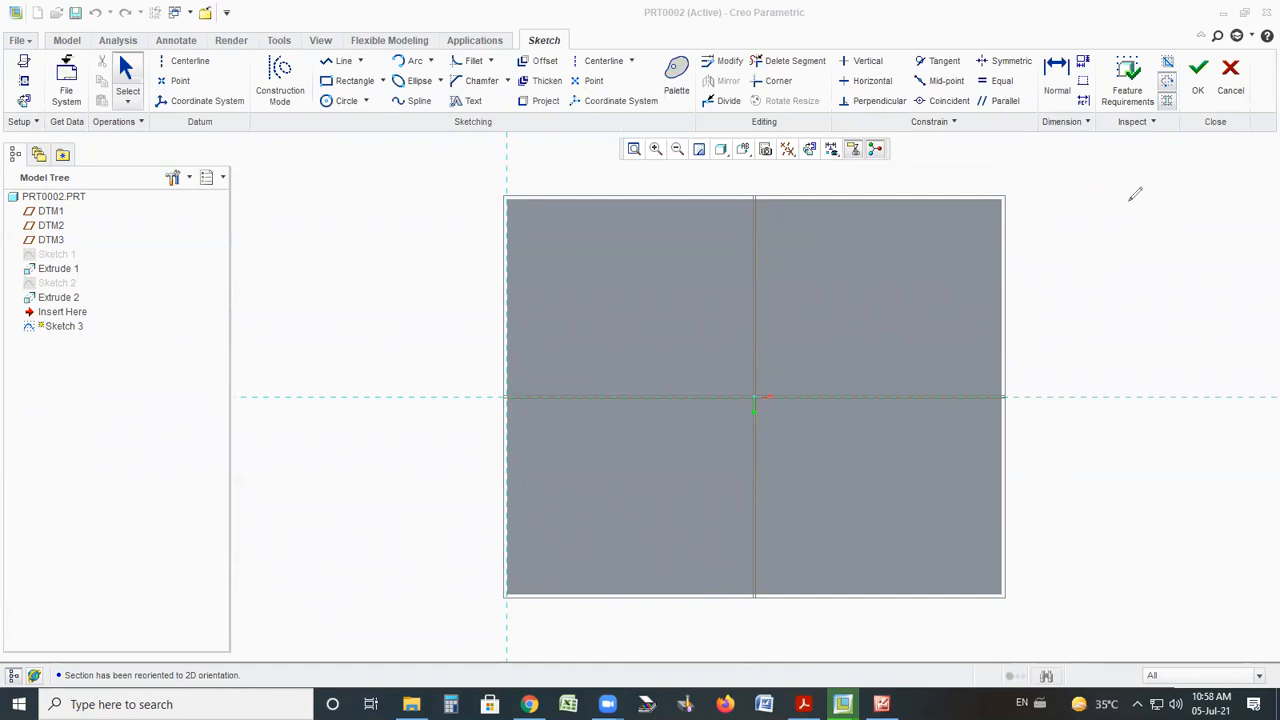
Add the body's upper and right outer edges and datum plane DTM1 as sketch references
{"action": "left_click", "coordinate": [24, 86]}
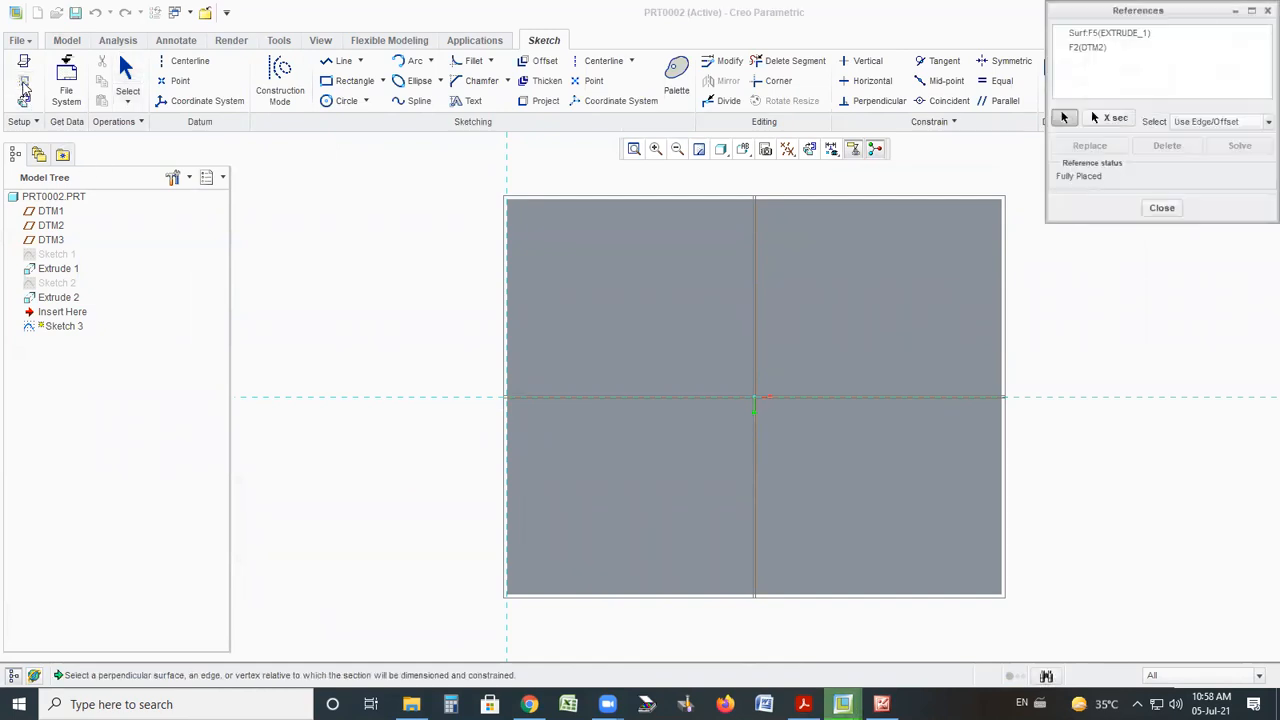
{"action": "left_click", "coordinate": [507, 313]}
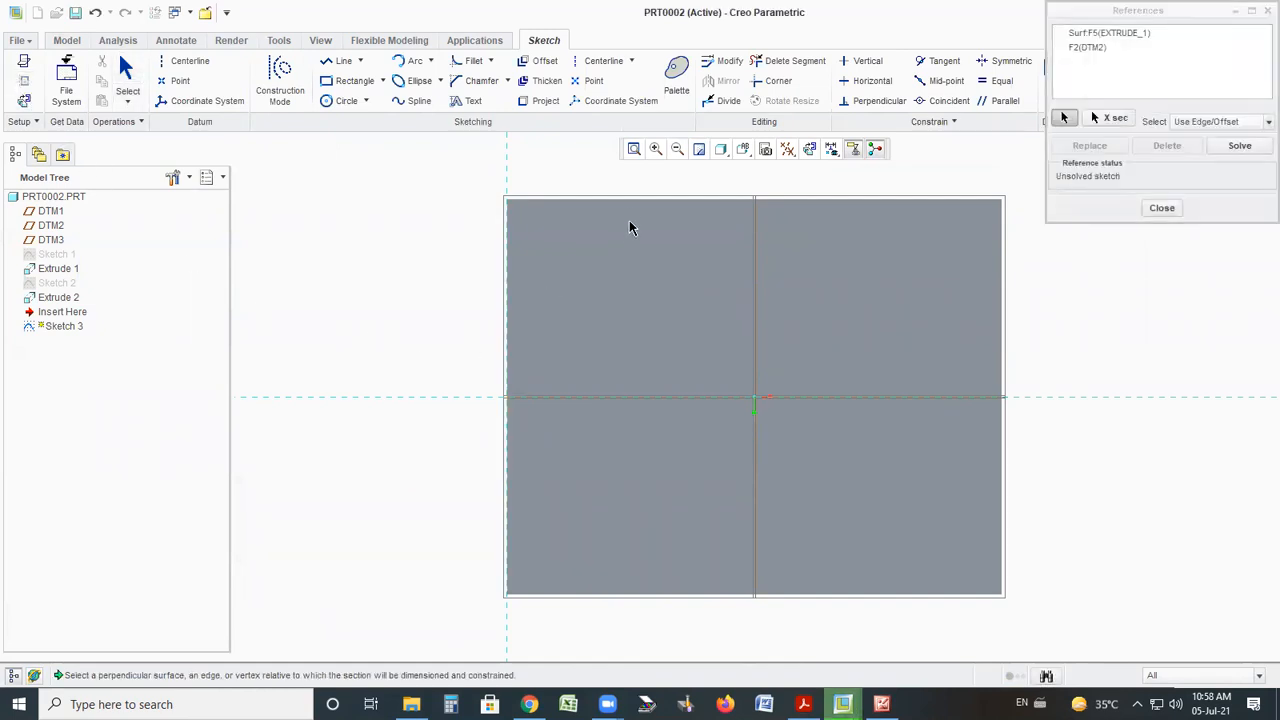
{"action": "left_click", "coordinate": [630, 197]}
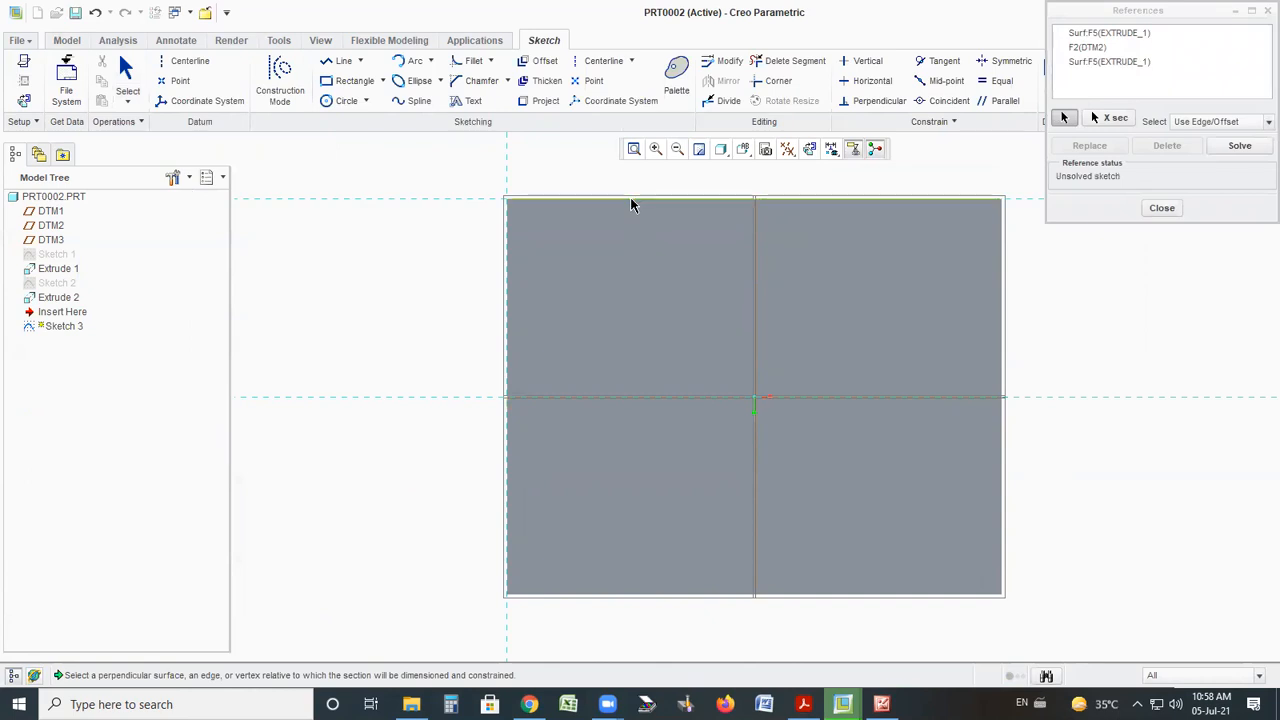
{"action": "left_click", "coordinate": [1002, 311]}
{"action": "left_click", "coordinate": [756, 320]}
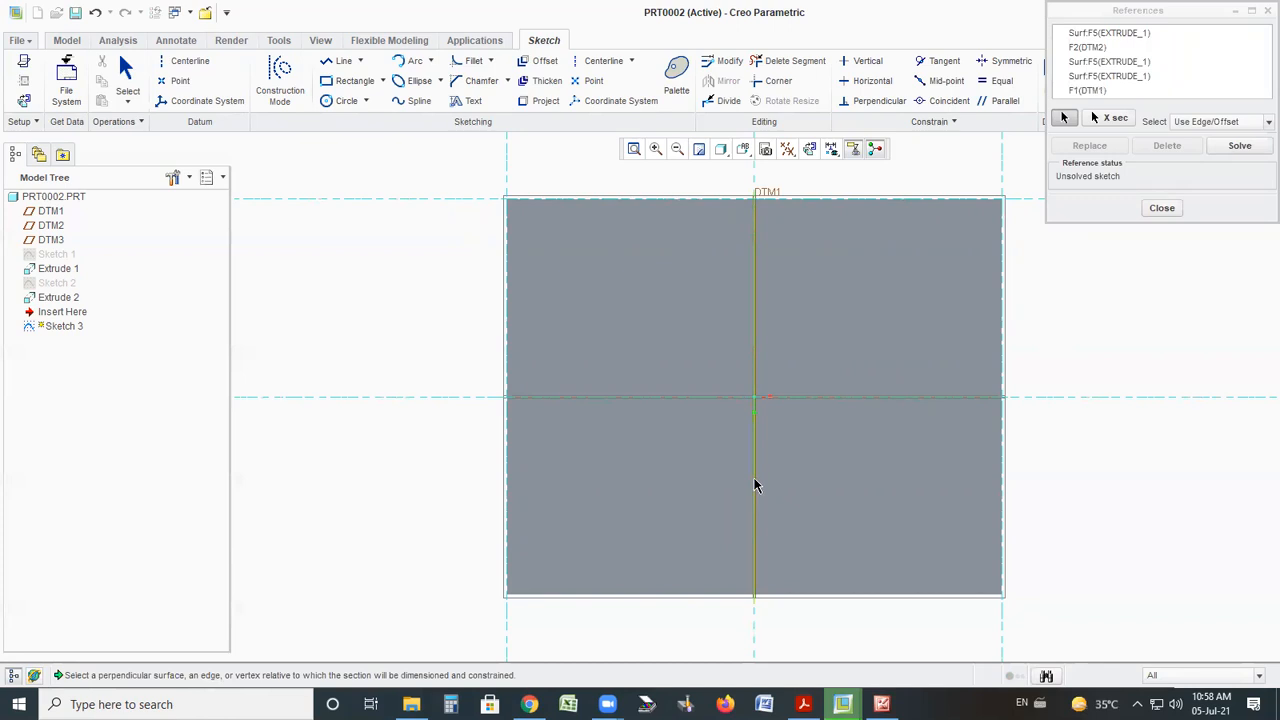
{"action": "left_click", "coordinate": [1152, 218]}
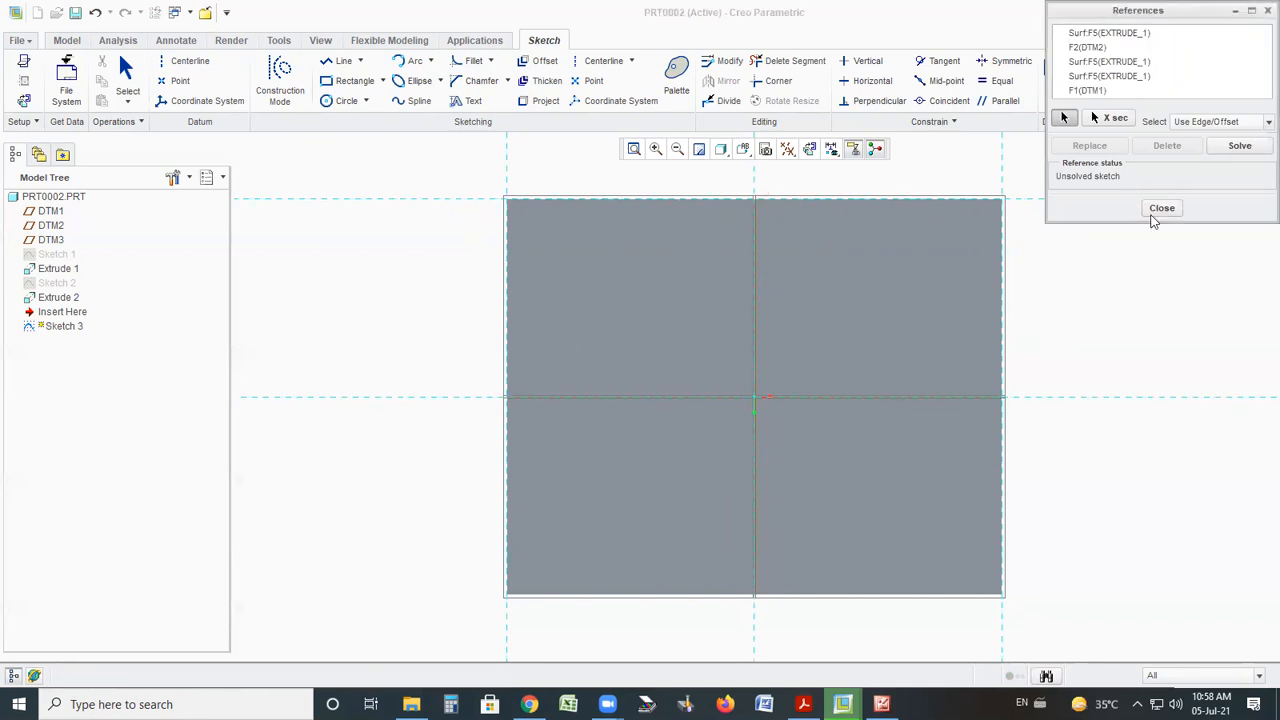
{"action": "left_click", "coordinate": [1153, 212]}
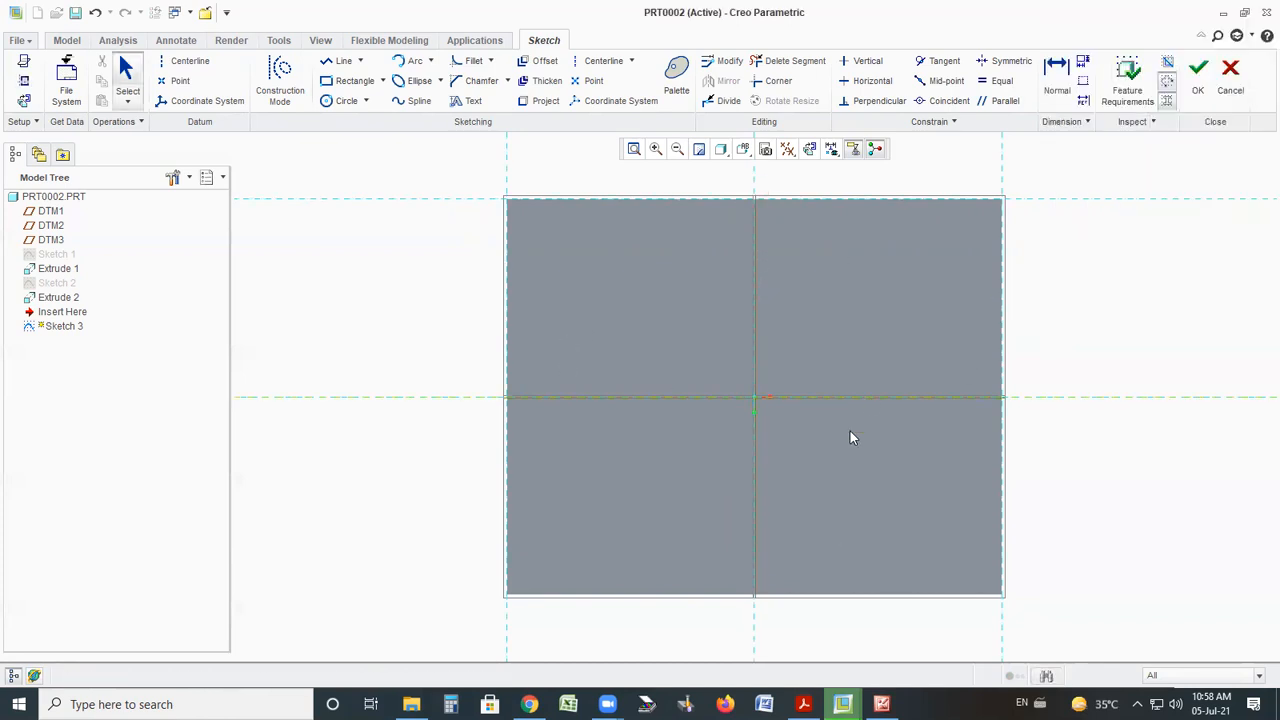
Sketch a center rectangle about 82 by 36 on the top face, centred on the intersection of DTM1 and DTM2
{"action": "left_click", "coordinate": [383, 82]}
{"action": "left_click", "coordinate": [372, 140]}
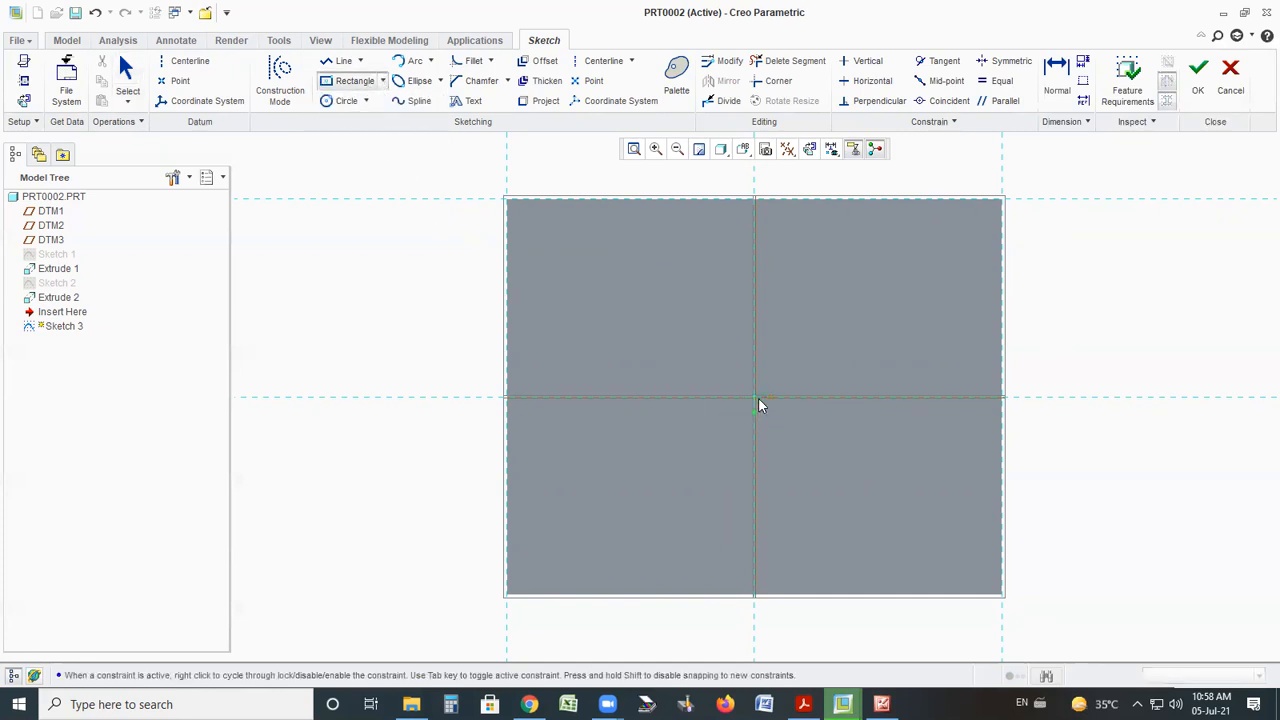
{"action": "left_click", "coordinate": [754, 397]}
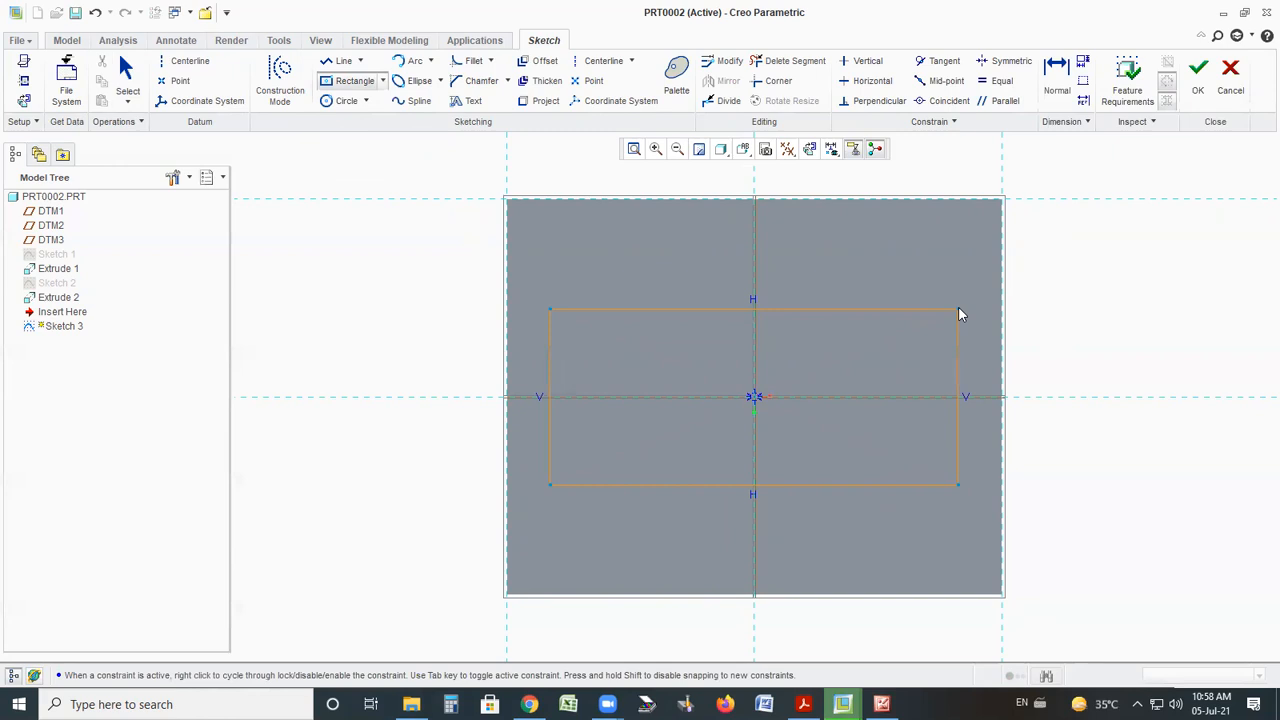
{"action": "left_click", "coordinate": [121, 62]}
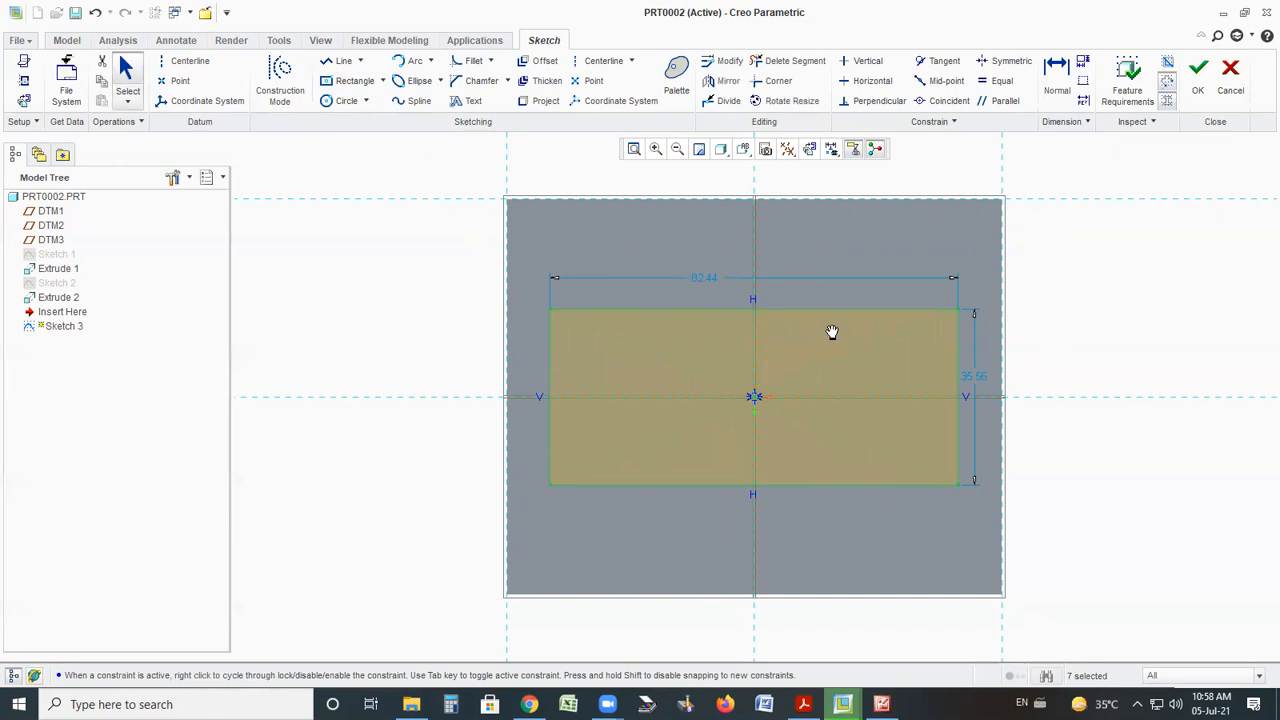
Switch to the reference drawing in Picture Manager and examine the top pocket's wall thicknesses against the block's overall length and raised width
{"action": "key", "text": "alt+Tab"}
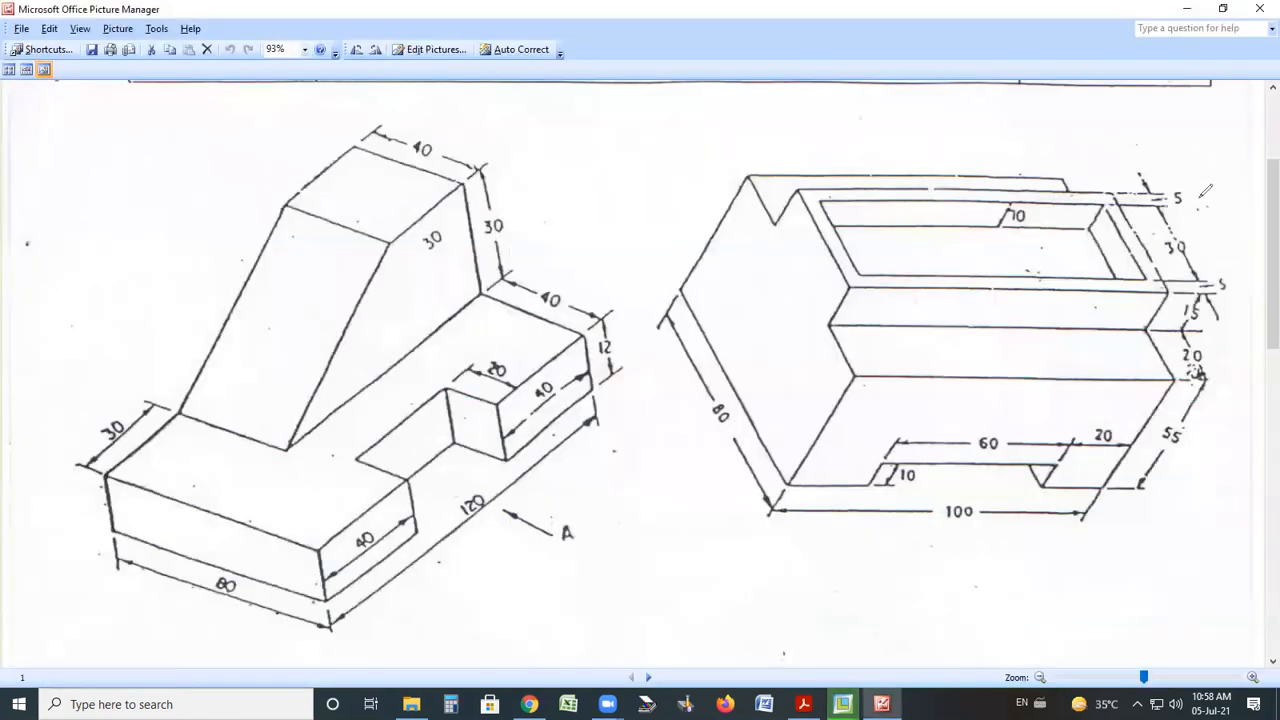
{"action": "mouse_move", "coordinate": [1198, 176]}
{"action": "left_mouse_down"}
{"action": "mouse_move", "coordinate": [1158, 241]}
{"action": "mouse_move", "coordinate": [1228, 194]}
{"action": "mouse_move", "coordinate": [1195, 172]}
{"action": "left_mouse_up"}
{"action": "left_click_drag", "start_coordinate": [1181, 241], "coordinate": [1198, 181]}
{"action": "left_click_drag", "start_coordinate": [1222, 291], "coordinate": [1244, 276]}
{"action": "mouse_move", "coordinate": [1240, 187]}
{"action": "left_mouse_down"}
{"action": "mouse_move", "coordinate": [1218, 236]}
{"action": "mouse_move", "coordinate": [1268, 242]}
{"action": "mouse_move", "coordinate": [1240, 174]}
{"action": "left_mouse_up"}
{"action": "mouse_move", "coordinate": [985, 508]}
{"action": "left_mouse_down"}
{"action": "mouse_move", "coordinate": [948, 520]}
{"action": "mouse_move", "coordinate": [977, 527]}
{"action": "left_mouse_up"}
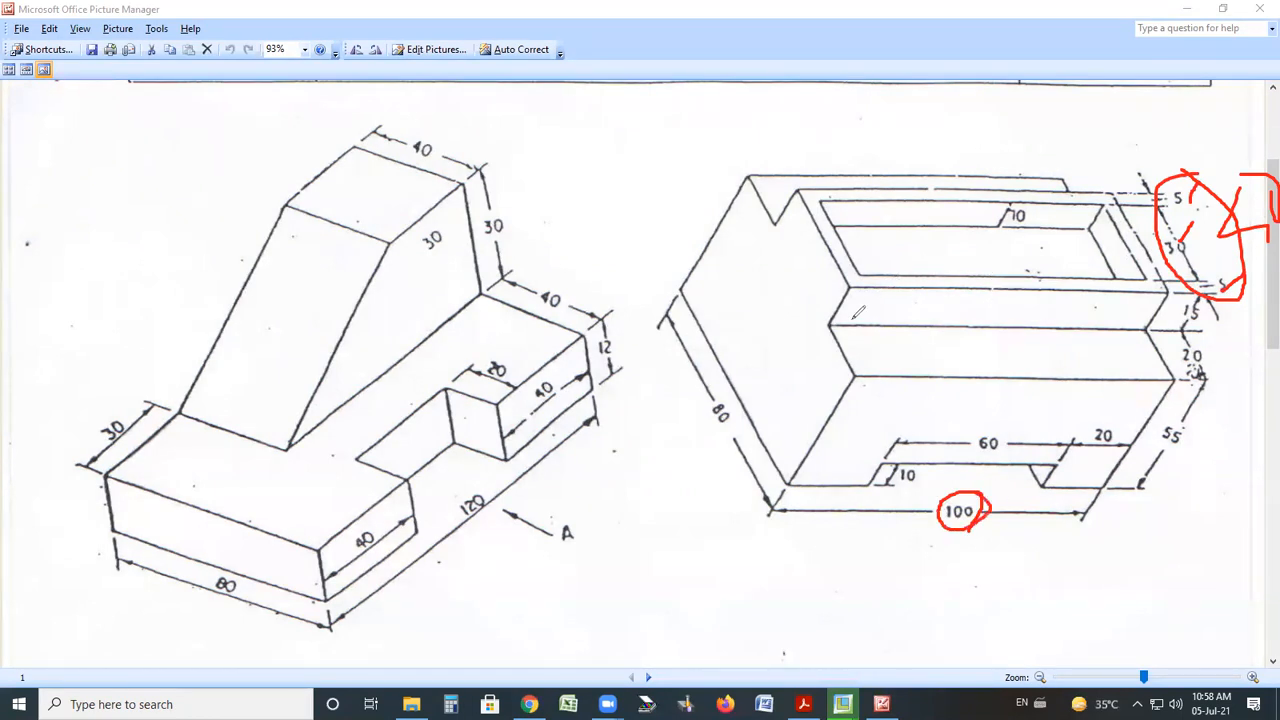
{"action": "left_click_drag", "start_coordinate": [848, 289], "coordinate": [1188, 293]}
{"action": "mouse_move", "coordinate": [986, 325]}
{"action": "left_mouse_down"}
{"action": "mouse_move", "coordinate": [985, 350]}
{"action": "mouse_move", "coordinate": [1033, 316]}
{"action": "left_mouse_up"}
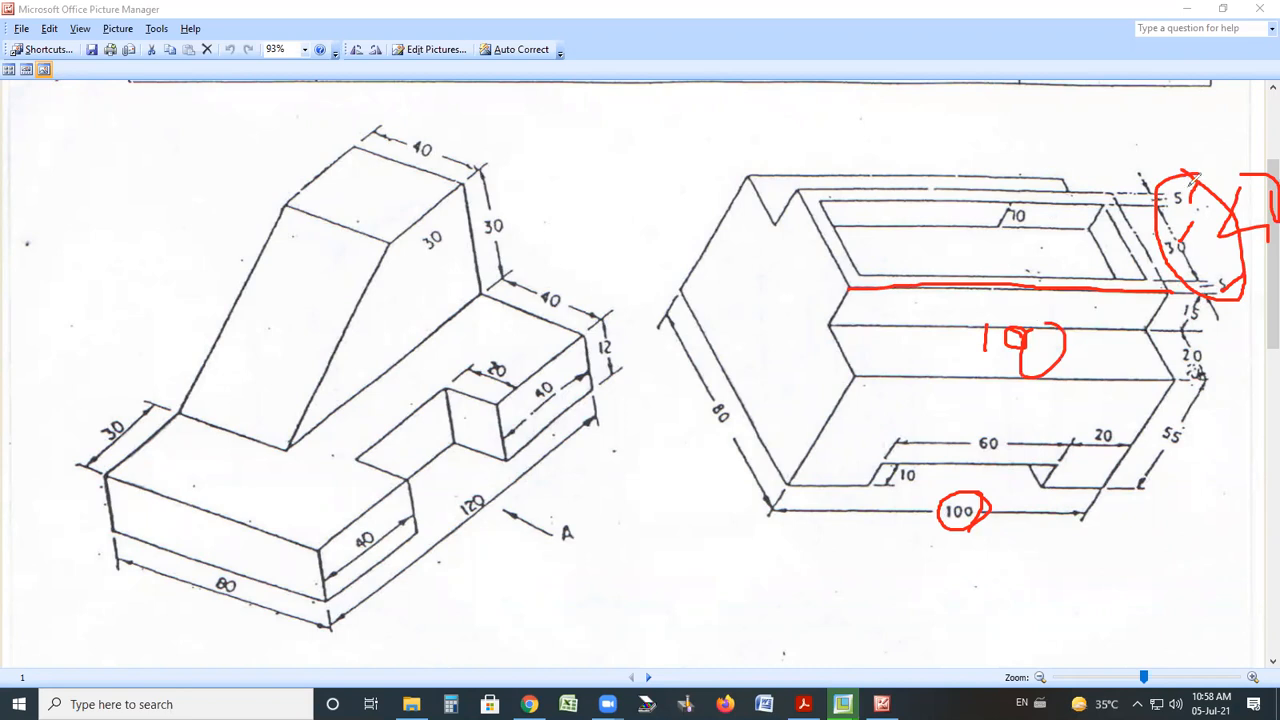
{"action": "left_click_drag", "start_coordinate": [1148, 203], "coordinate": [1090, 197]}
{"action": "left_click_drag", "start_coordinate": [1198, 292], "coordinate": [1155, 292]}
{"action": "mouse_move", "coordinate": [862, 249]}
{"action": "left_mouse_down"}
{"action": "mouse_move", "coordinate": [902, 356]}
{"action": "mouse_move", "coordinate": [878, 330]}
{"action": "mouse_move", "coordinate": [888, 356]}
{"action": "left_mouse_up"}
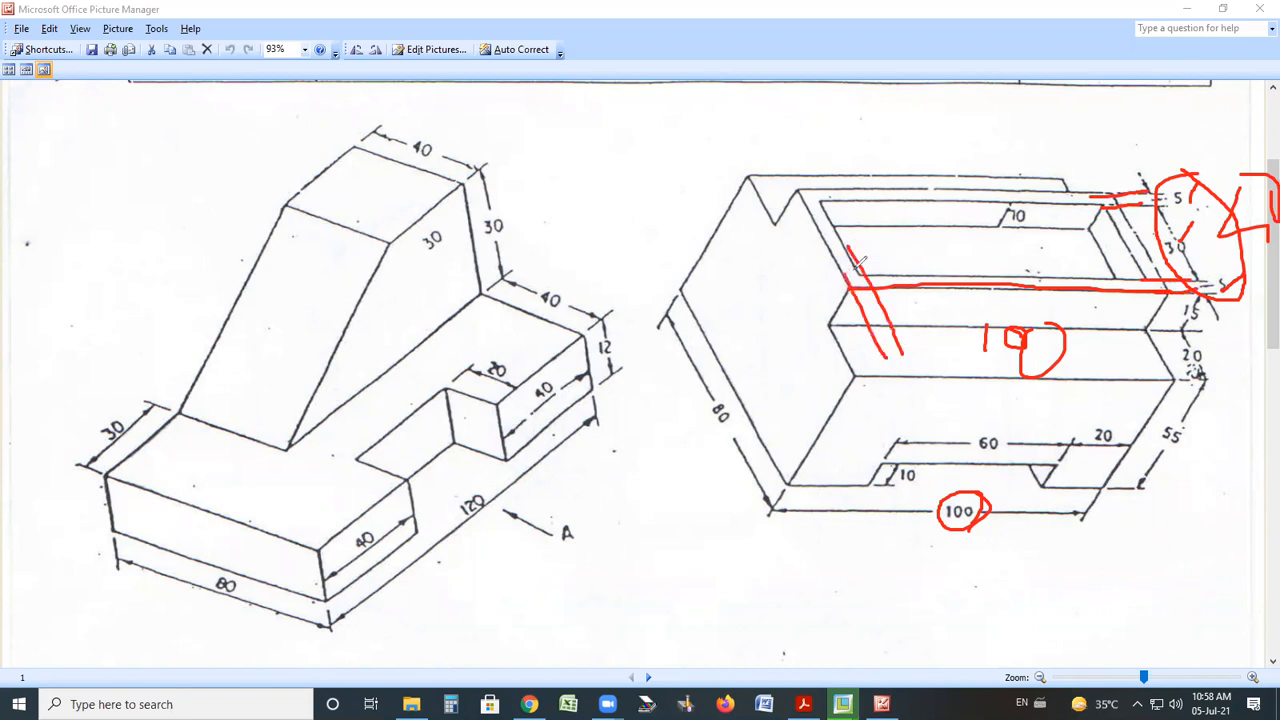
{"action": "left_click_drag", "start_coordinate": [842, 237], "coordinate": [815, 240]}
{"action": "left_click_drag", "start_coordinate": [970, 366], "coordinate": [936, 410]}
{"action": "mouse_move", "coordinate": [1118, 348]}
{"action": "left_mouse_down"}
{"action": "mouse_move", "coordinate": [1088, 401]}
{"action": "mouse_move", "coordinate": [1008, 438]}
{"action": "left_mouse_up"}
{"action": "left_click_drag", "start_coordinate": [1022, 369], "coordinate": [1030, 395]}
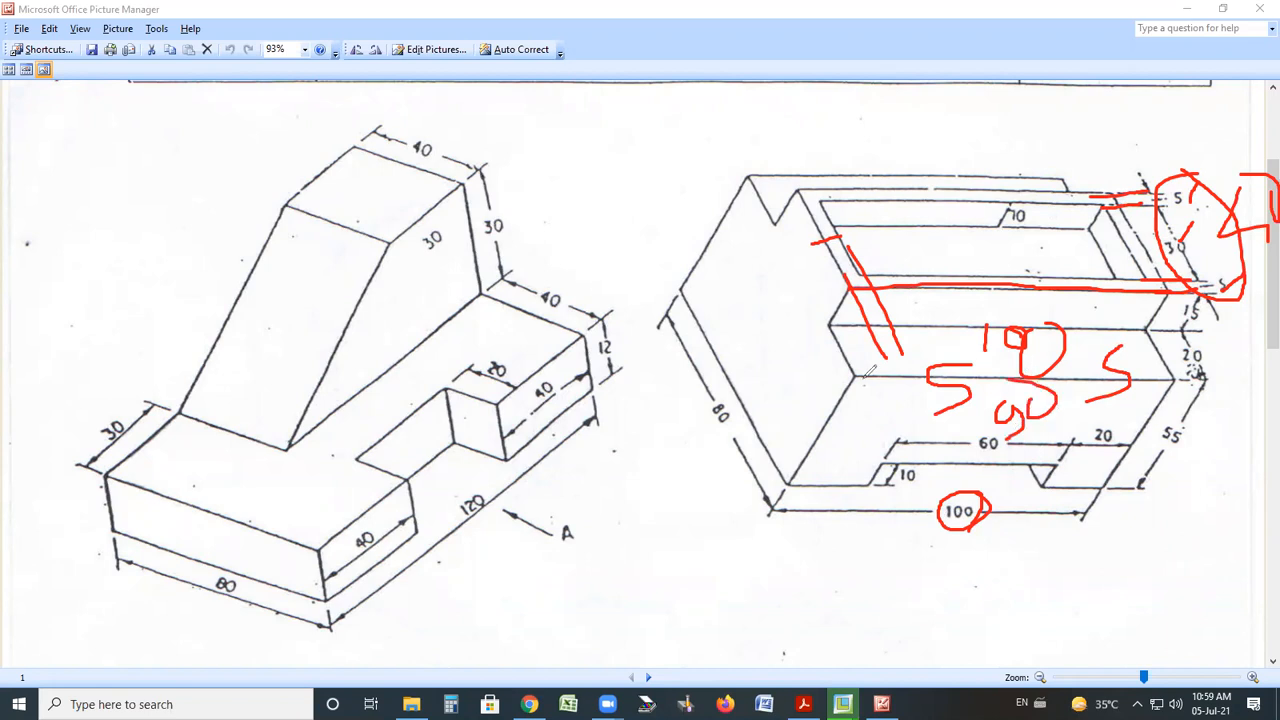
{"action": "key", "text": "ctrl+z"}
{"action": "key", "text": "ctrl+z"}
{"action": "key", "text": "ctrl+z"}
{"action": "key", "text": "ctrl+z"}
{"action": "key", "text": "ctrl+z"}
{"action": "key", "text": "ctrl+z"}
{"action": "key", "text": "ctrl+z"}
{"action": "key", "text": "ctrl+z"}
{"action": "key", "text": "ctrl+z"}
{"action": "key", "text": "ctrl+z"}
{"action": "key", "text": "ctrl+z"}
{"action": "key", "text": "ctrl+z"}
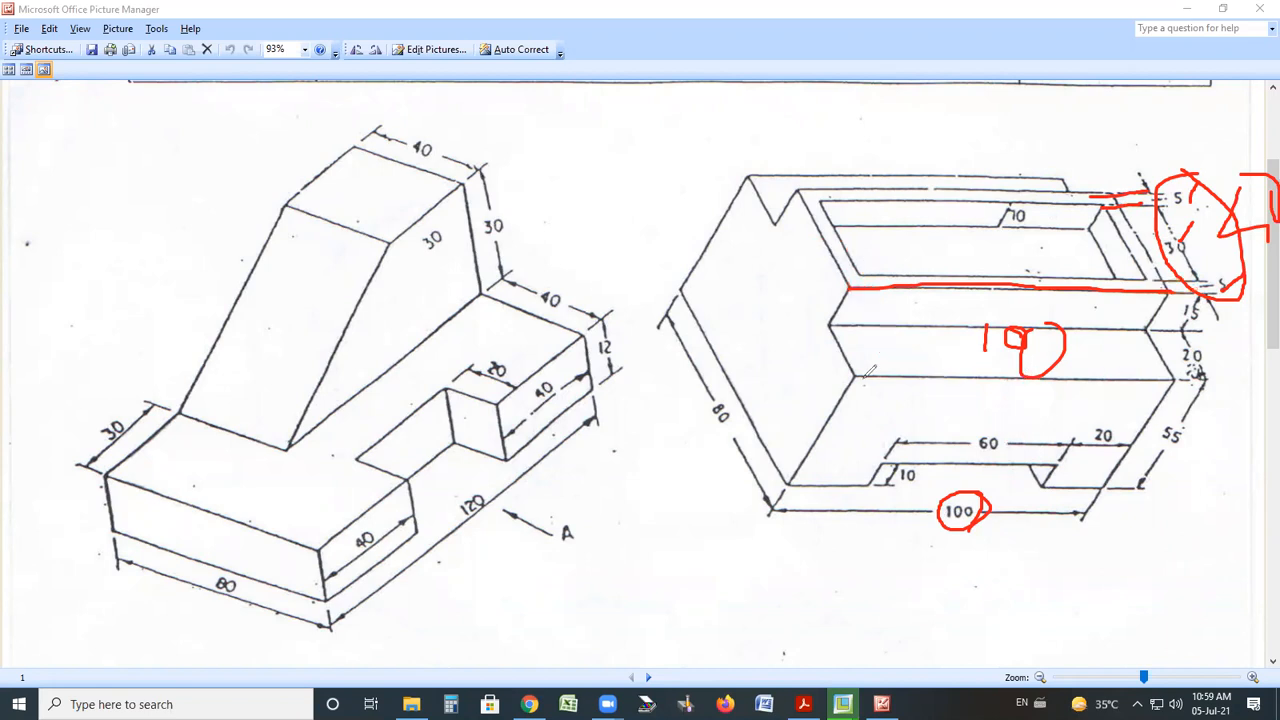
Work out the pocket's inner width and length from the reference drawing and return to the sketch in Creo
{"action": "mouse_move", "coordinate": [1126, 228]}
{"action": "left_mouse_down"}
{"action": "mouse_move", "coordinate": [1230, 224]}
{"action": "mouse_move", "coordinate": [1180, 216]}
{"action": "left_mouse_up"}
{"action": "mouse_move", "coordinate": [949, 318]}
{"action": "left_mouse_down"}
{"action": "mouse_move", "coordinate": [951, 330]}
{"action": "mouse_move", "coordinate": [967, 316]}
{"action": "mouse_move", "coordinate": [947, 381]}
{"action": "left_mouse_up"}
{"action": "left_click_drag", "start_coordinate": [1002, 318], "coordinate": [1036, 320]}
{"action": "mouse_move", "coordinate": [1026, 266]}
{"action": "left_mouse_down"}
{"action": "mouse_move", "coordinate": [935, 405]}
{"action": "mouse_move", "coordinate": [1106, 255]}
{"action": "left_mouse_up"}
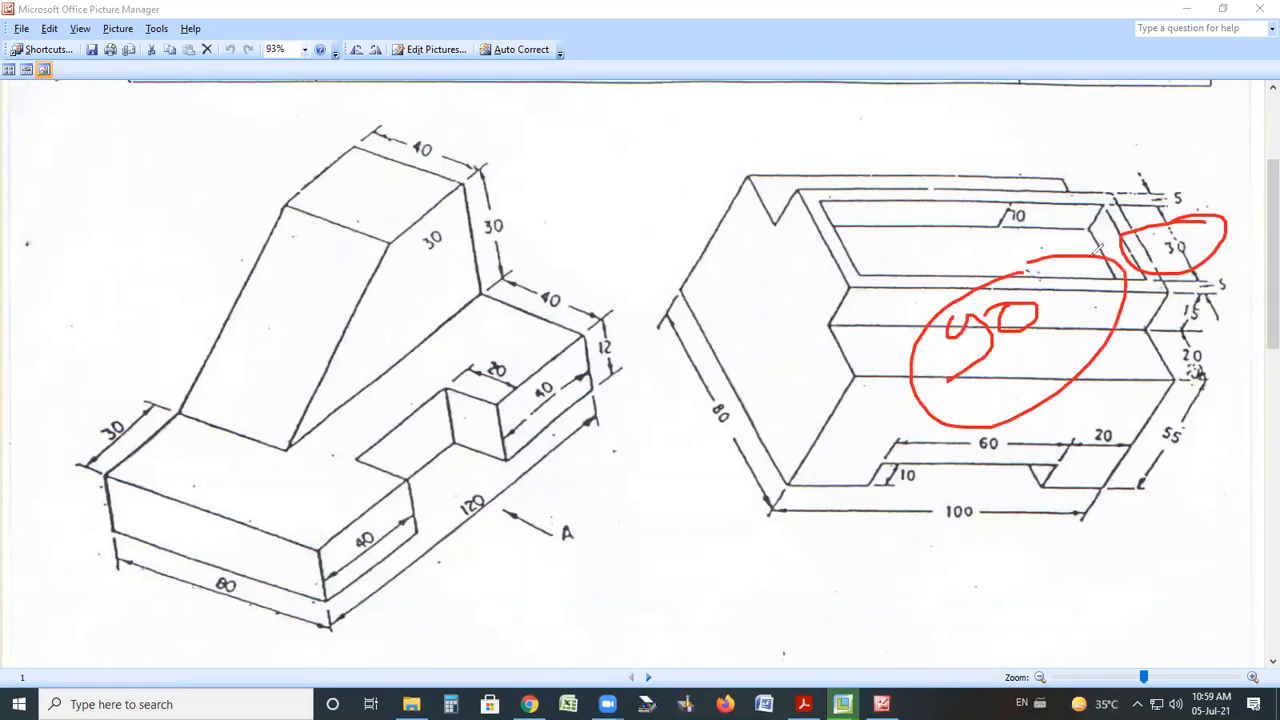
{"action": "key", "text": "ctrl+z"}
{"action": "key", "text": "ctrl+z"}
{"action": "key", "text": "ctrl+z"}
{"action": "key", "text": "ctrl+z"}
{"action": "key", "text": "ctrl+z"}
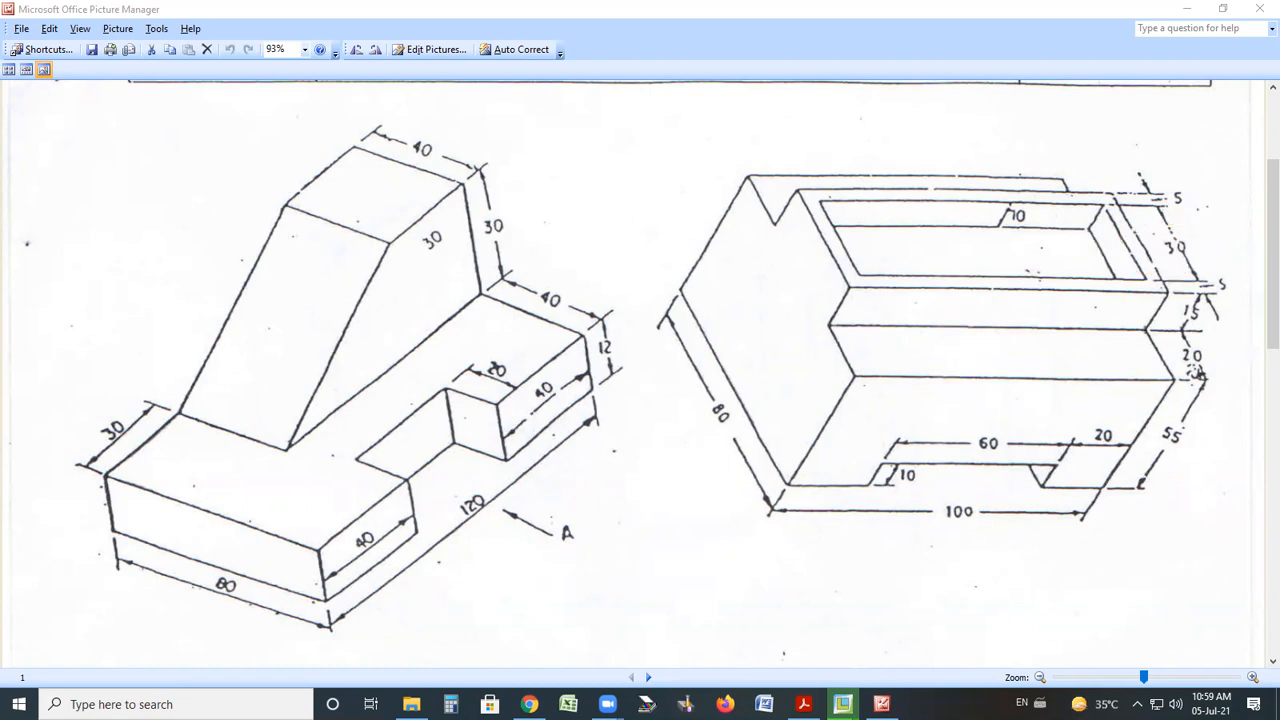
{"action": "mouse_move", "coordinate": [842, 704]}
{"action": "left_click", "coordinate": [901, 645]}
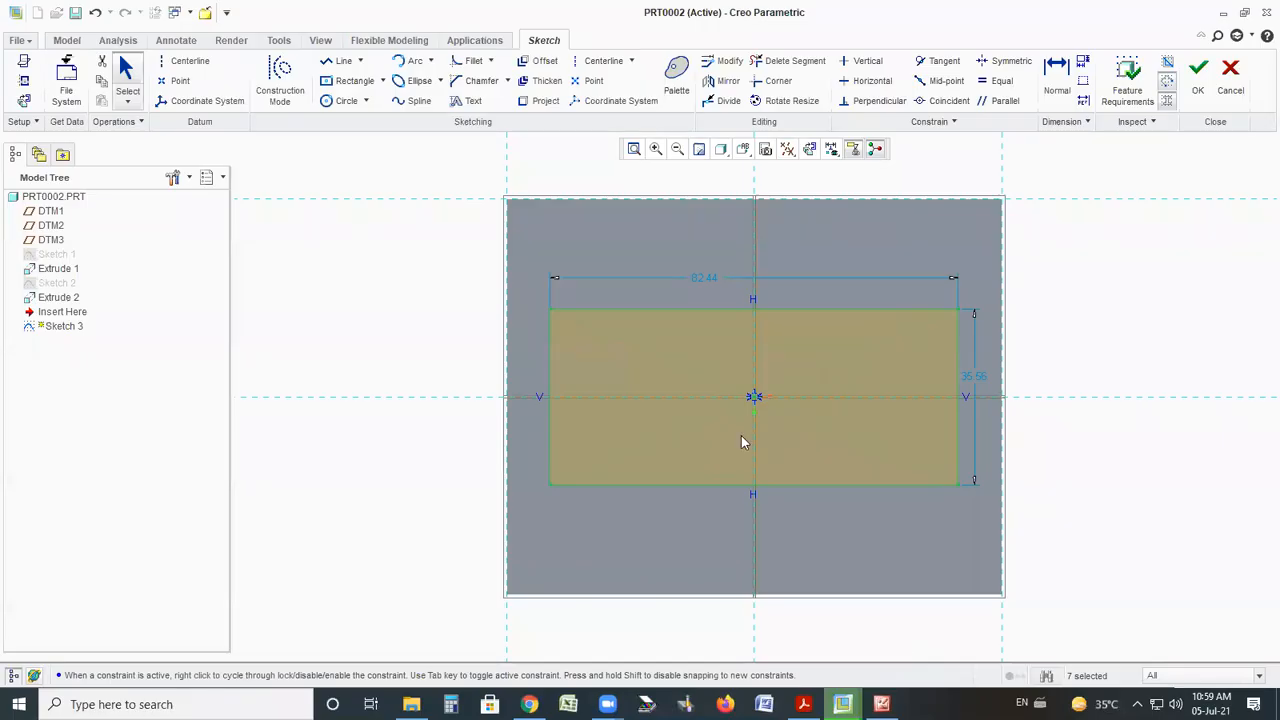
Set the top-face rectangle to 90 long by 30 wide and finish the sketch
{"action": "double_click", "coordinate": [710, 277]}
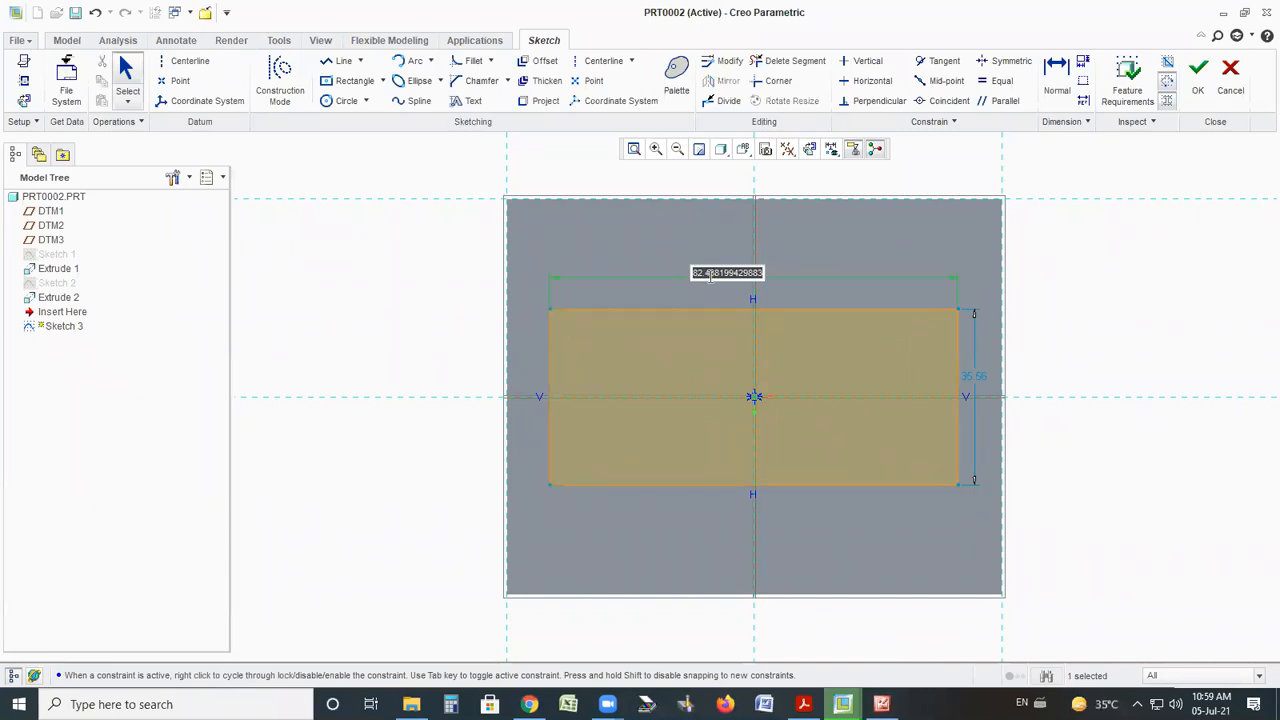
{"action": "type", "text": "90"}
{"action": "key", "text": "Return"}
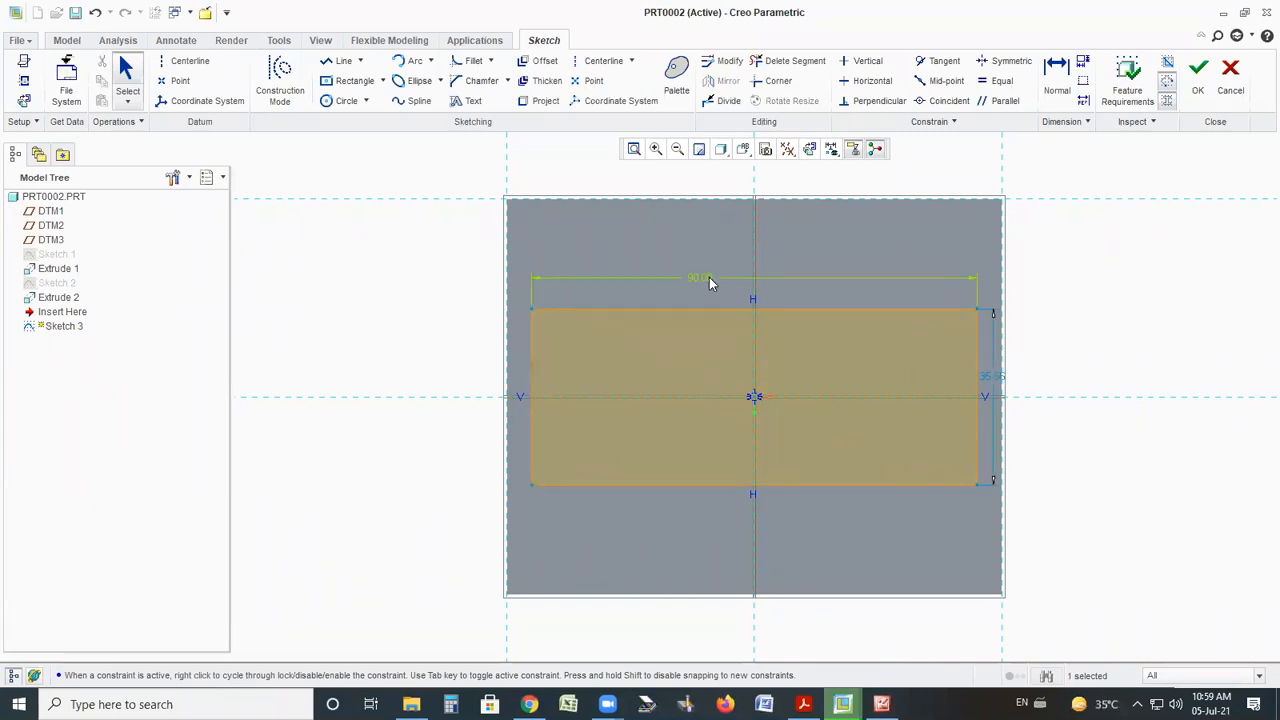
{"action": "double_click", "coordinate": [985, 384]}
{"action": "type", "text": "3"}
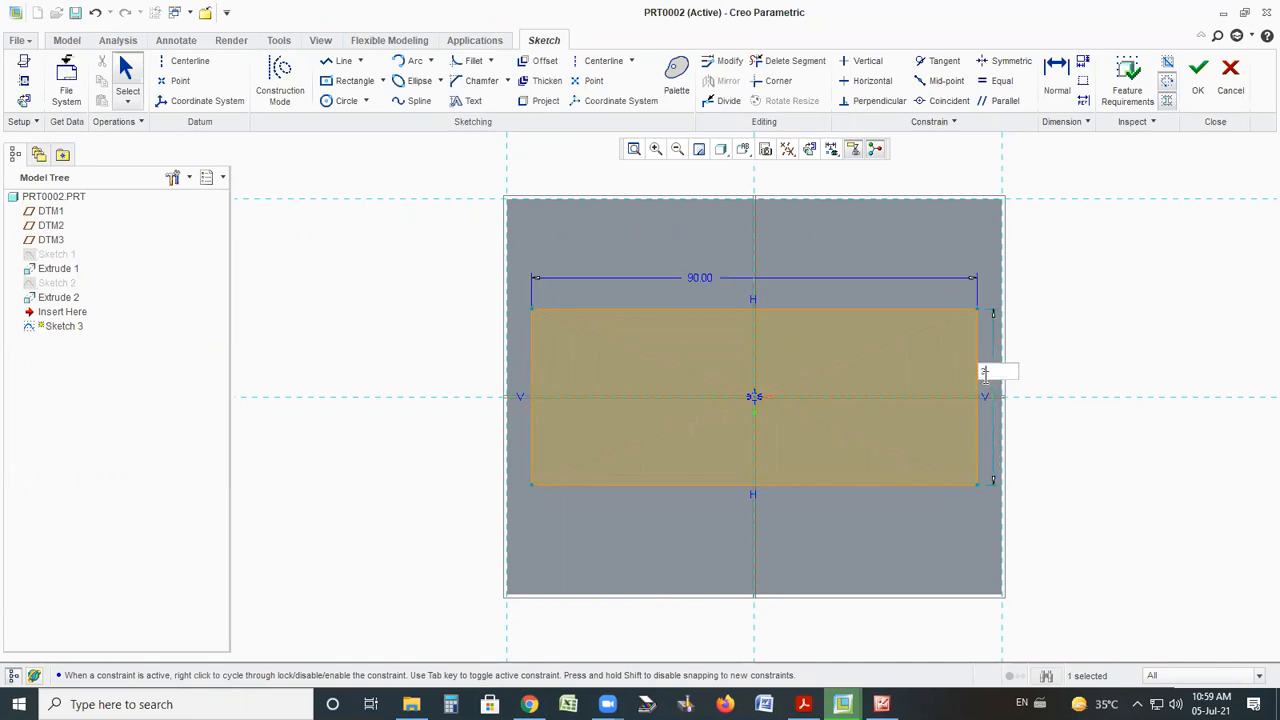
{"action": "type", "text": "0"}
{"action": "key", "text": "Return"}
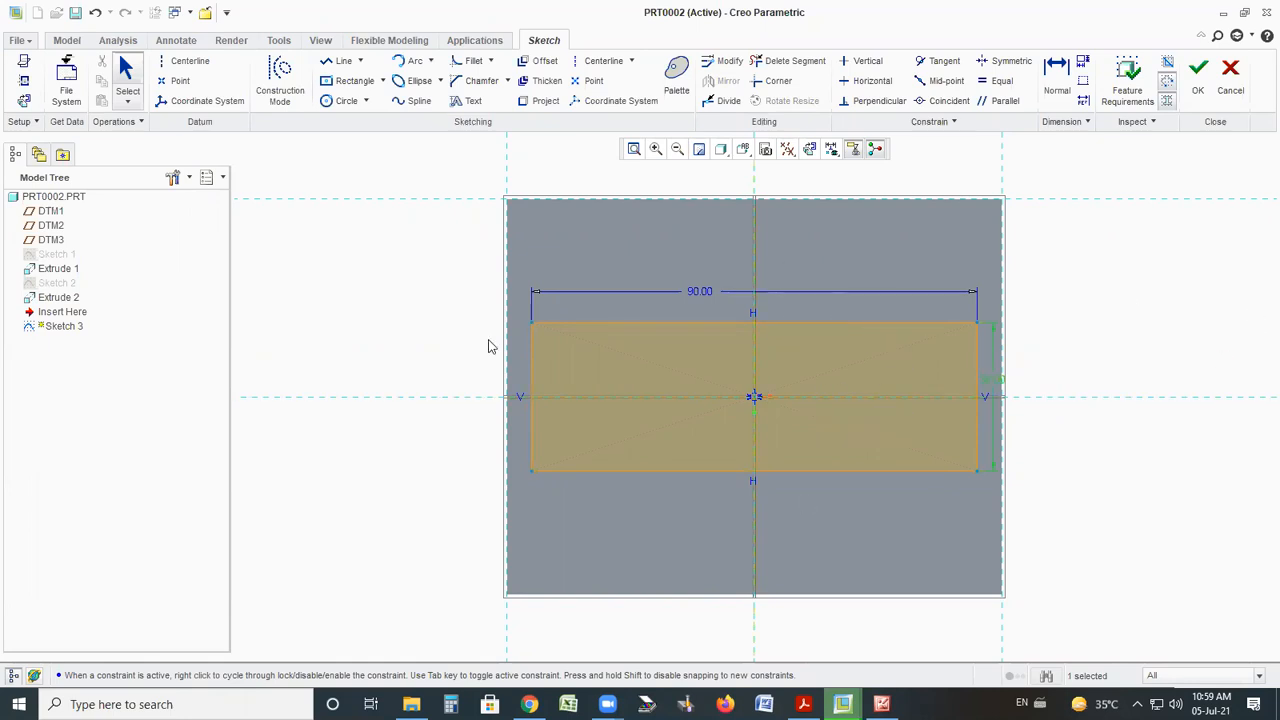
{"action": "left_click", "coordinate": [1199, 70]}
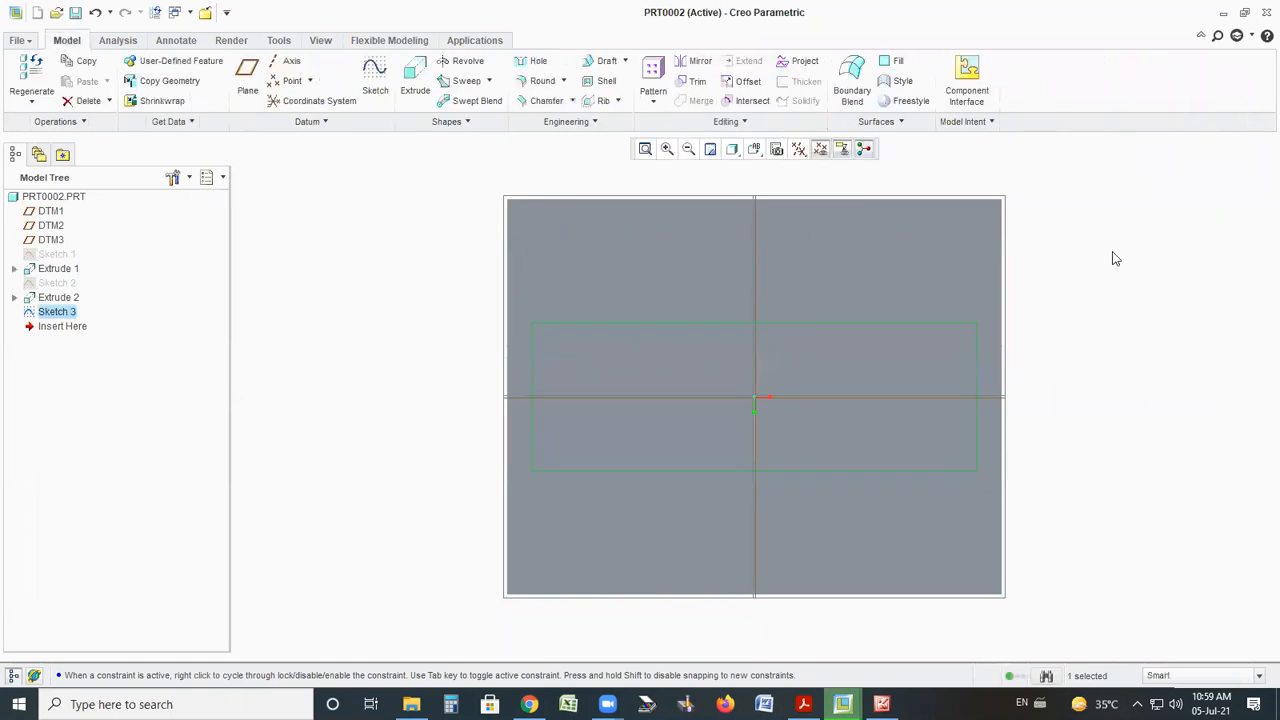
Extrude the 90 by 30 rectangle 10 down into the block, removing material to cut the top pocket
{"action": "mouse_move", "coordinate": [1075, 534]}
{"action": "middle_mouse_down"}
{"action": "mouse_move", "coordinate": [1086, 463]}
{"action": "mouse_move", "coordinate": [1143, 449]}
{"action": "mouse_move", "coordinate": [1143, 489]}
{"action": "mouse_move", "coordinate": [1113, 465]}
{"action": "mouse_move", "coordinate": [1143, 469]}
{"action": "mouse_move", "coordinate": [937, 487]}
{"action": "middle_mouse_up"}
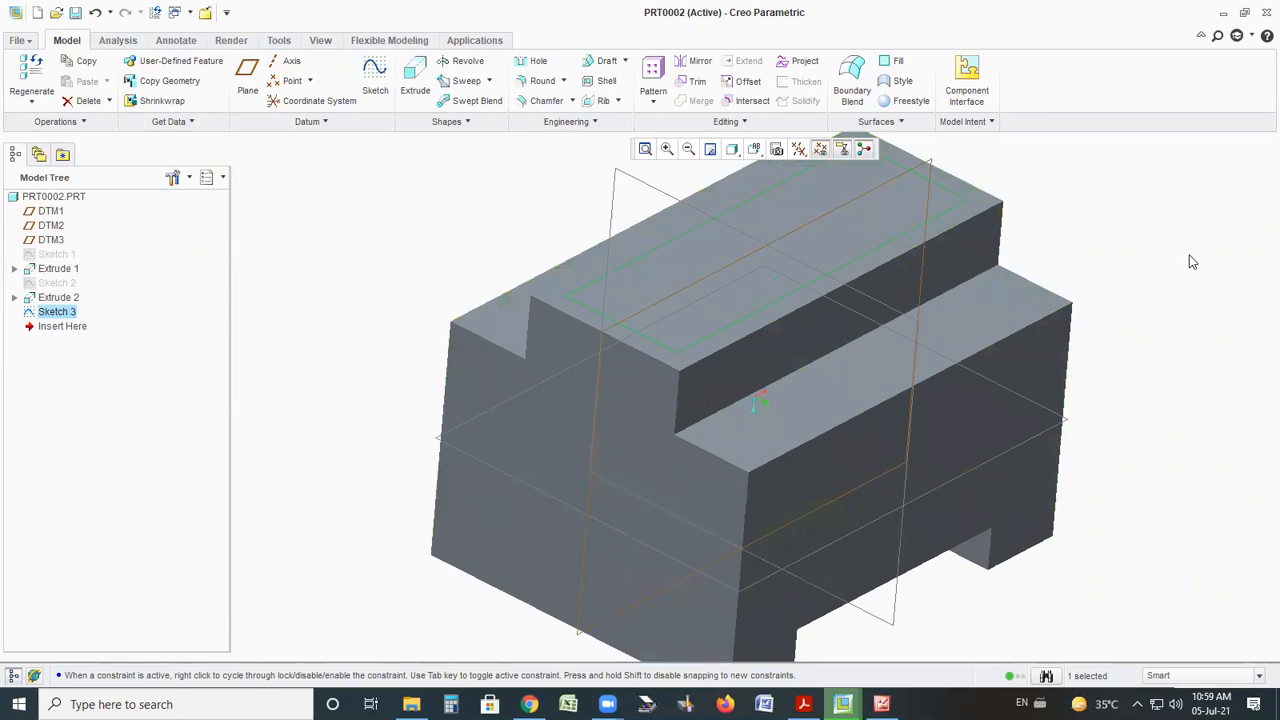
{"action": "left_click", "coordinate": [415, 80]}
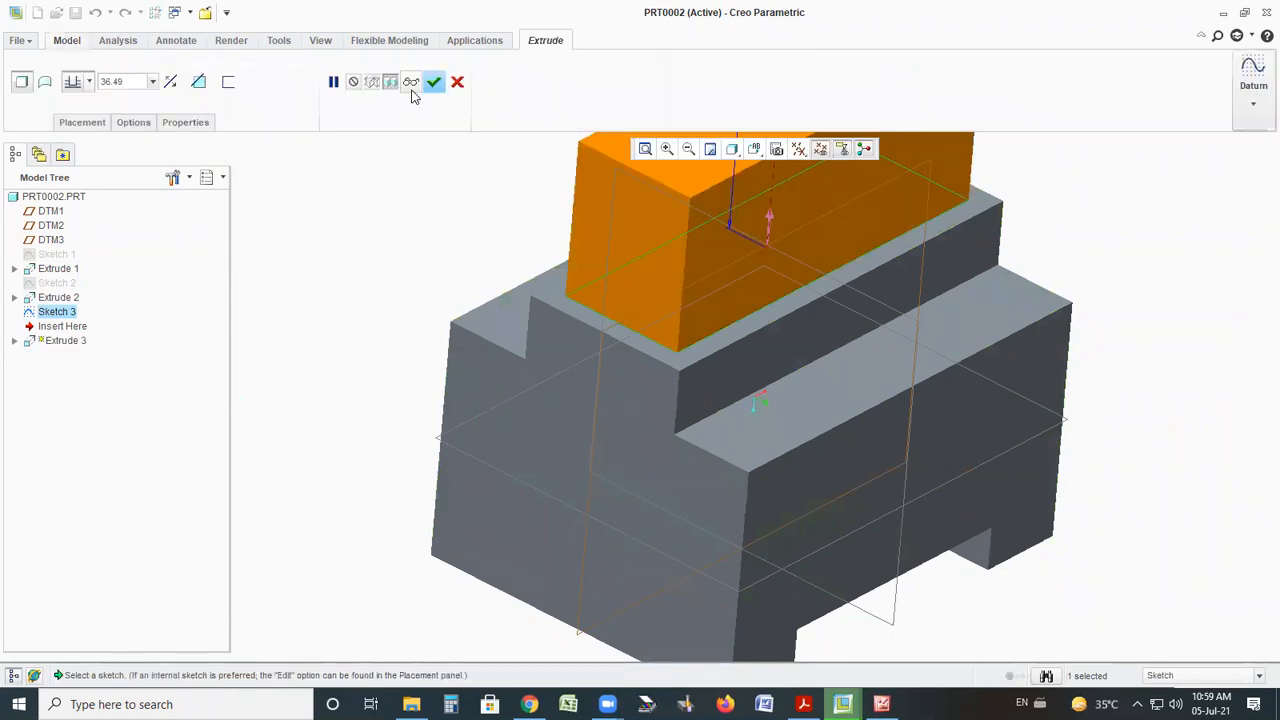
{"action": "left_click", "coordinate": [170, 83]}
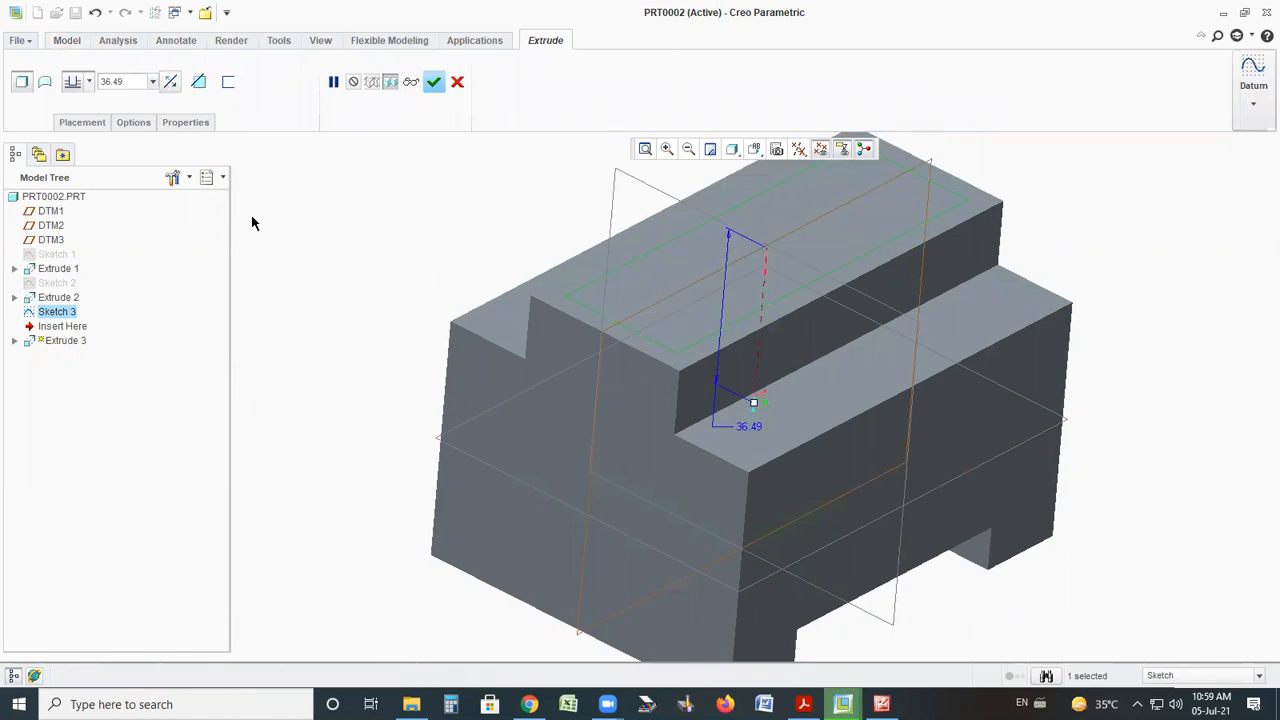
{"action": "double_click", "coordinate": [126, 82]}
{"action": "type", "text": "10"}
{"action": "key", "text": "Return"}
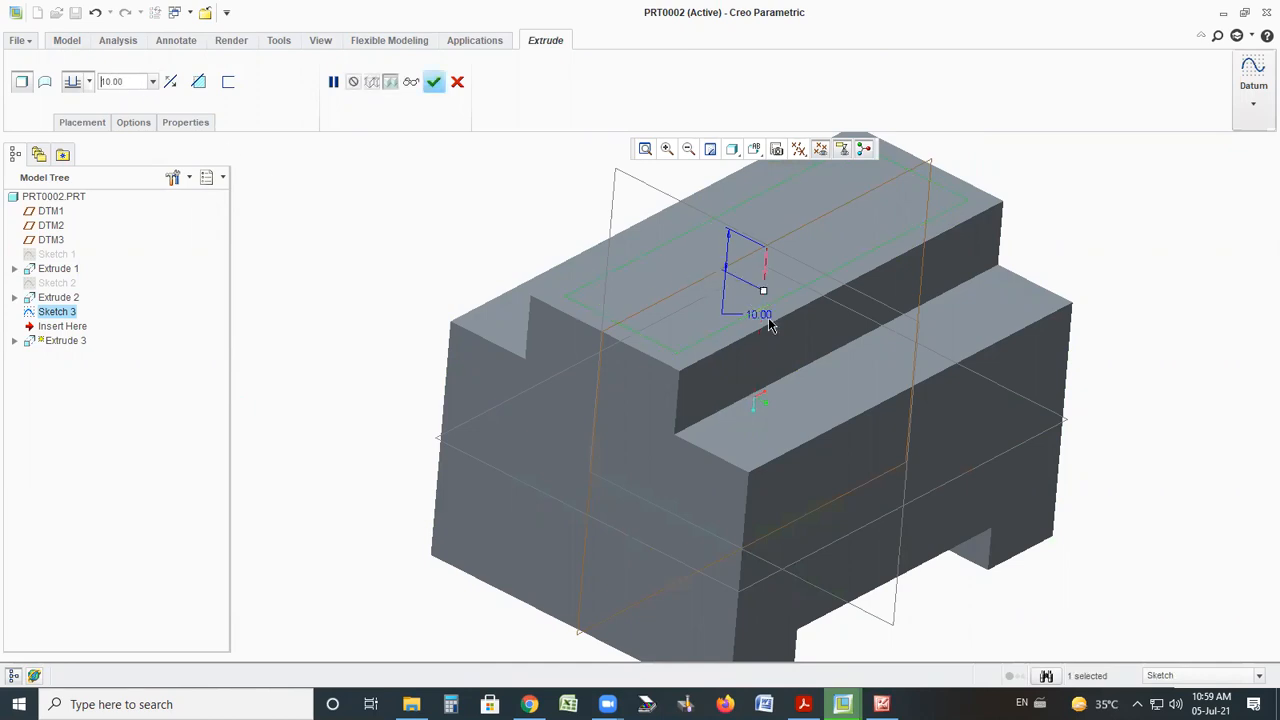
{"action": "left_click", "coordinate": [198, 83]}
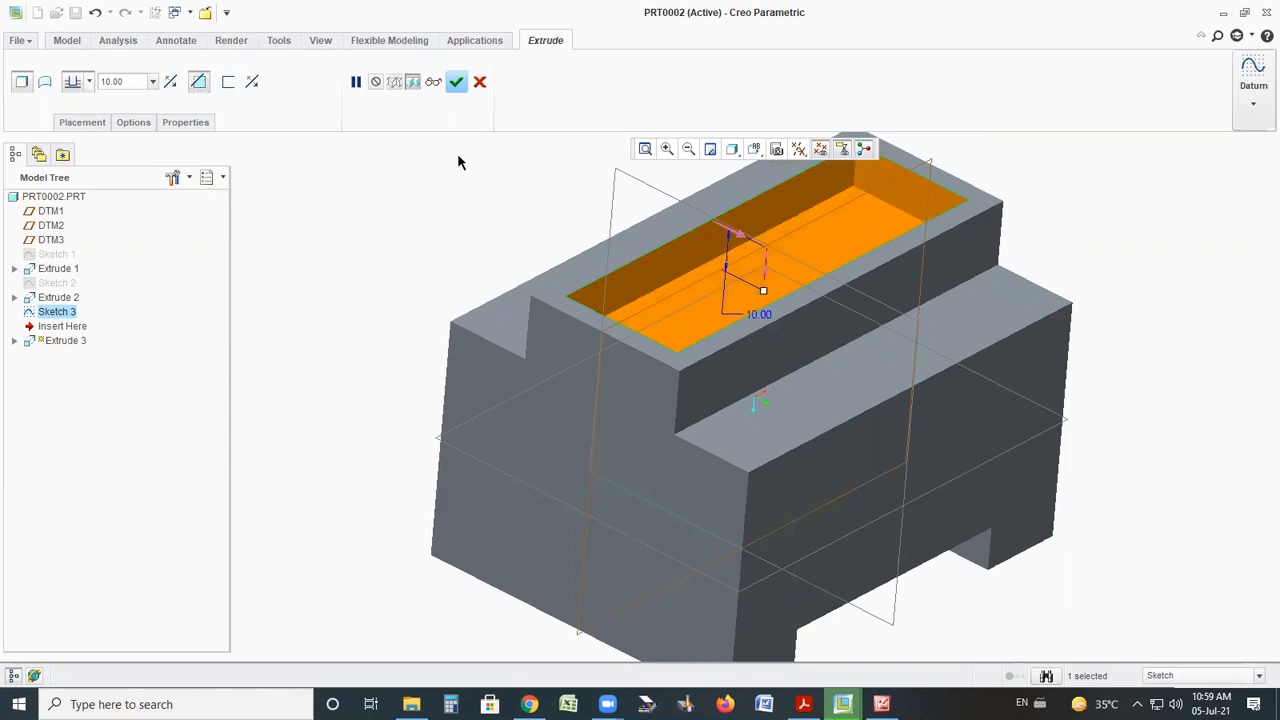
{"action": "left_click", "coordinate": [457, 83]}
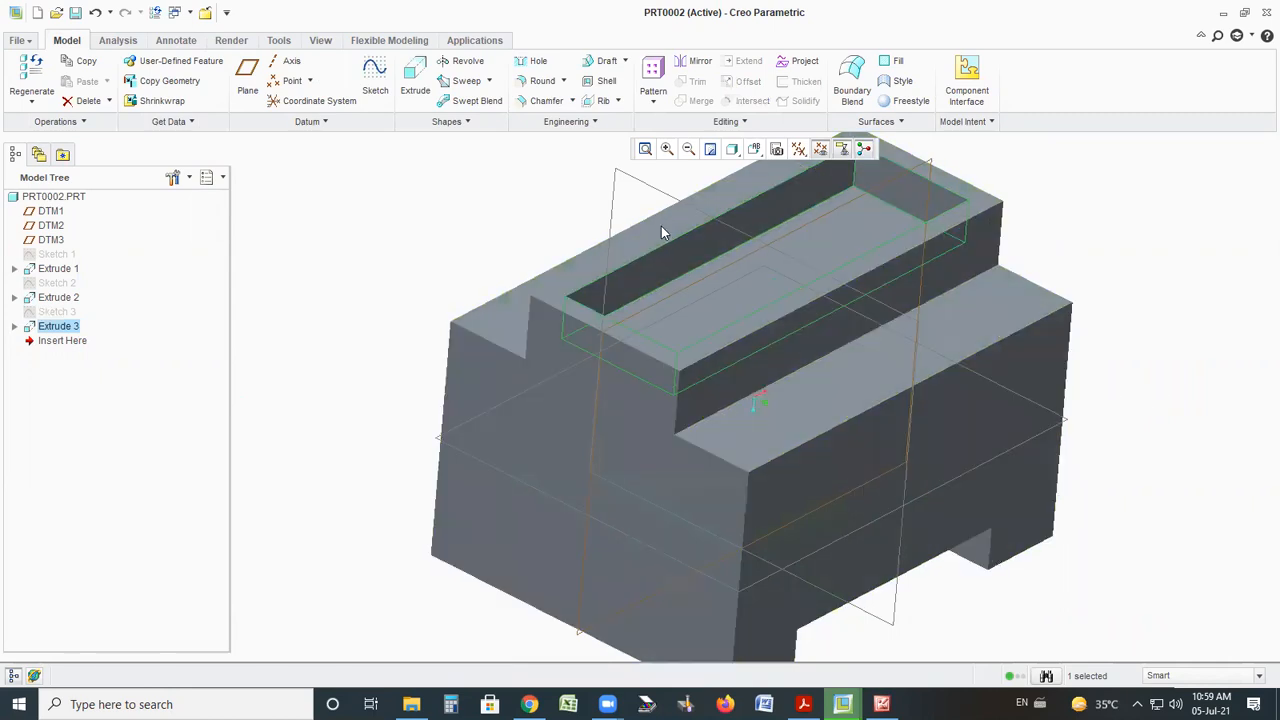
Refit and orbit the view to check the finished block, and save PRT0002 in the part folder
{"action": "left_click", "coordinate": [645, 148]}
{"action": "middle_click_drag", "start_coordinate": [1194, 420], "coordinate": [1180, 306]}
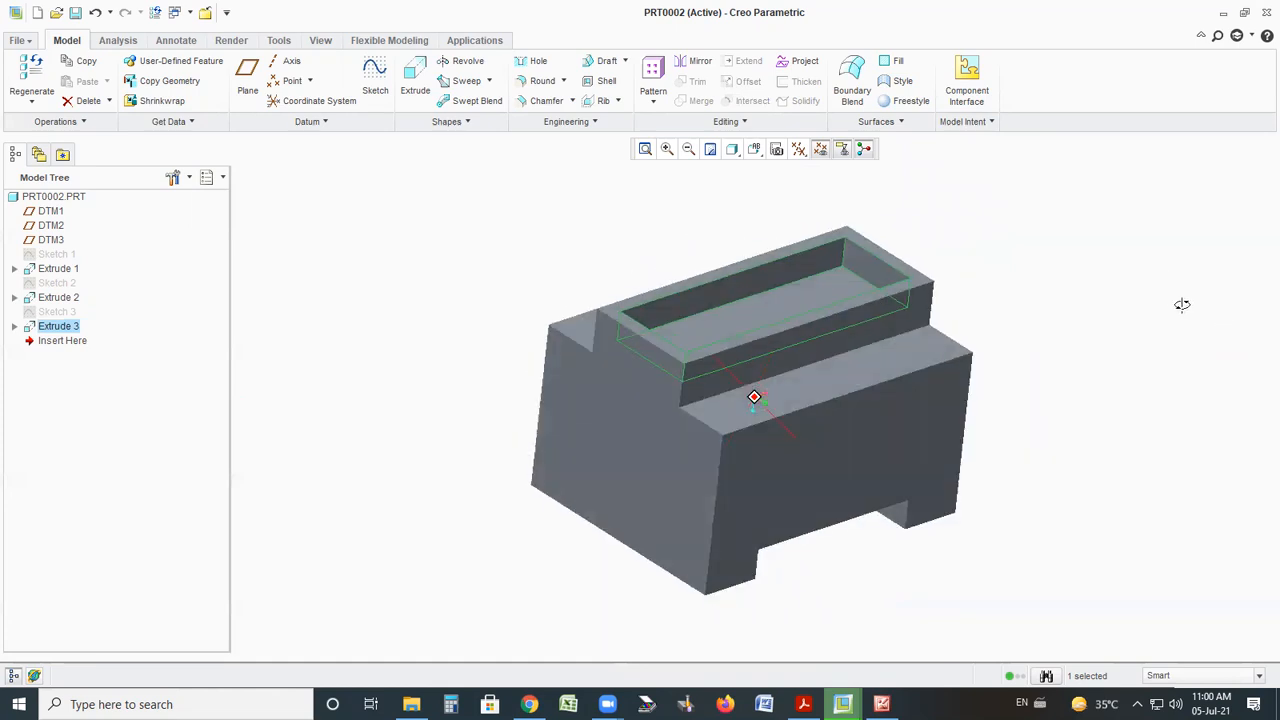
{"action": "middle_click_drag", "start_coordinate": [996, 435], "coordinate": [1060, 462]}
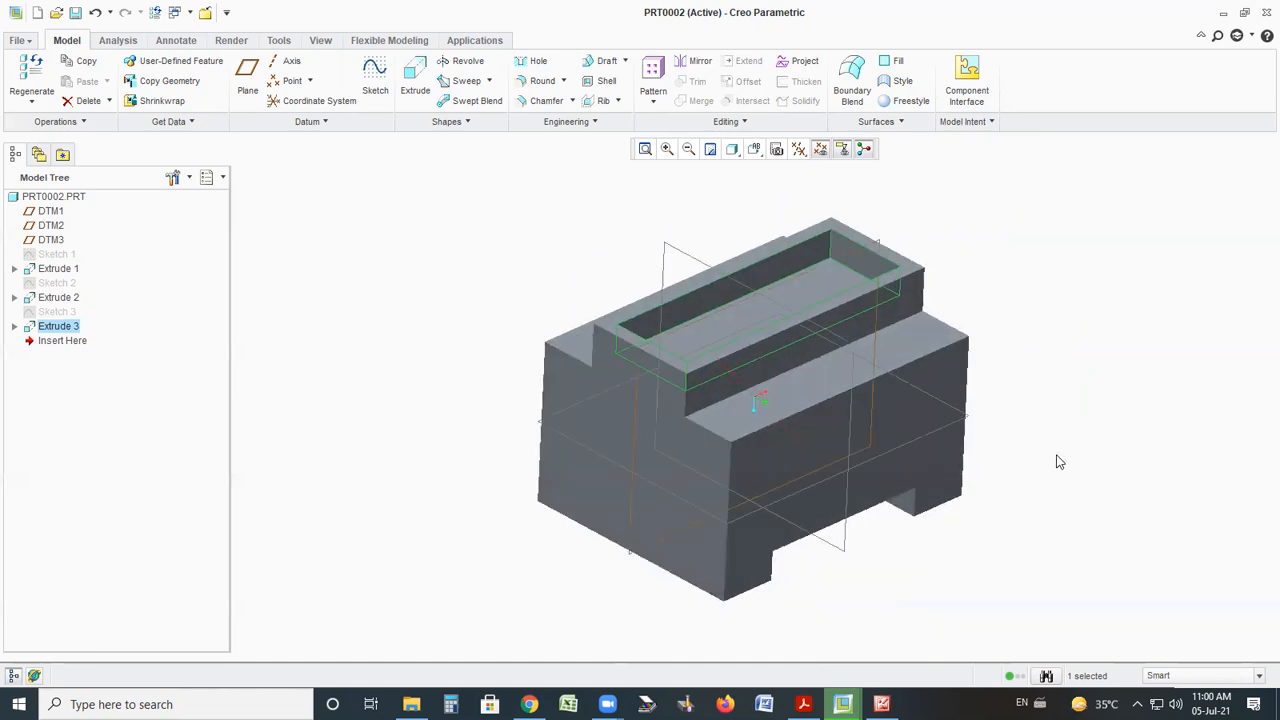
{"action": "key", "text": "ctrl+s"}
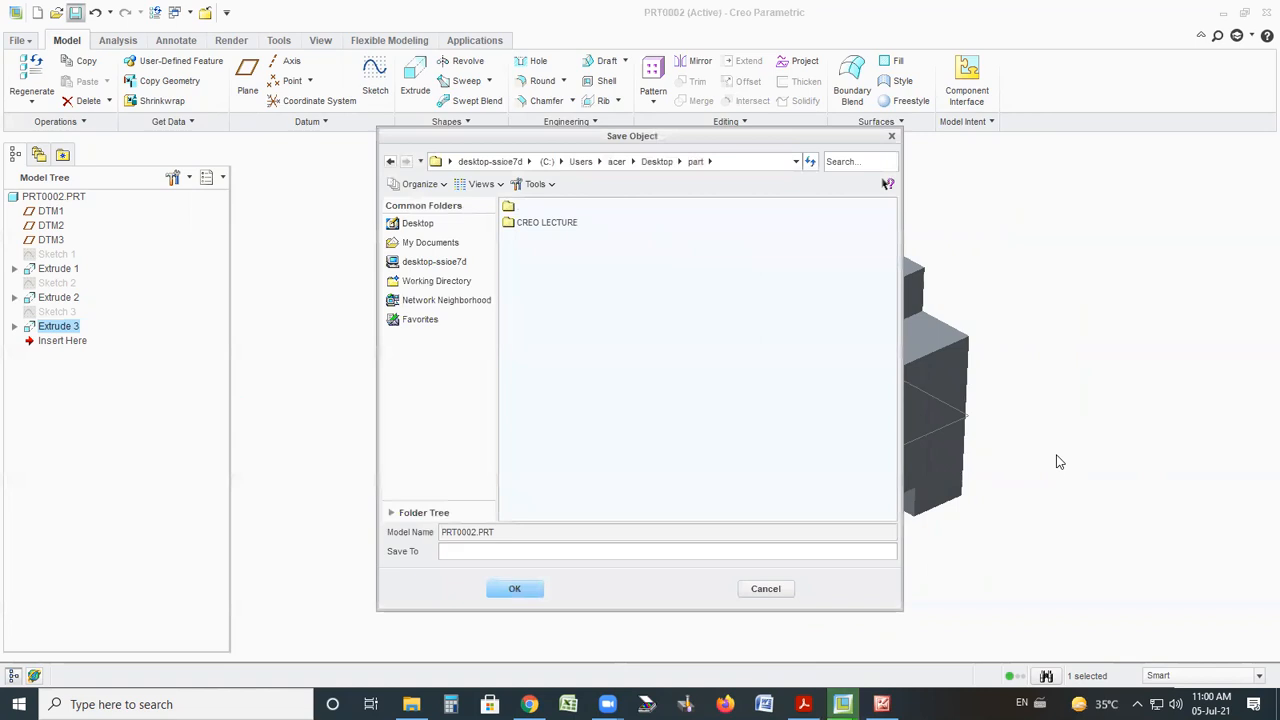
{"action": "left_click", "coordinate": [519, 589]}
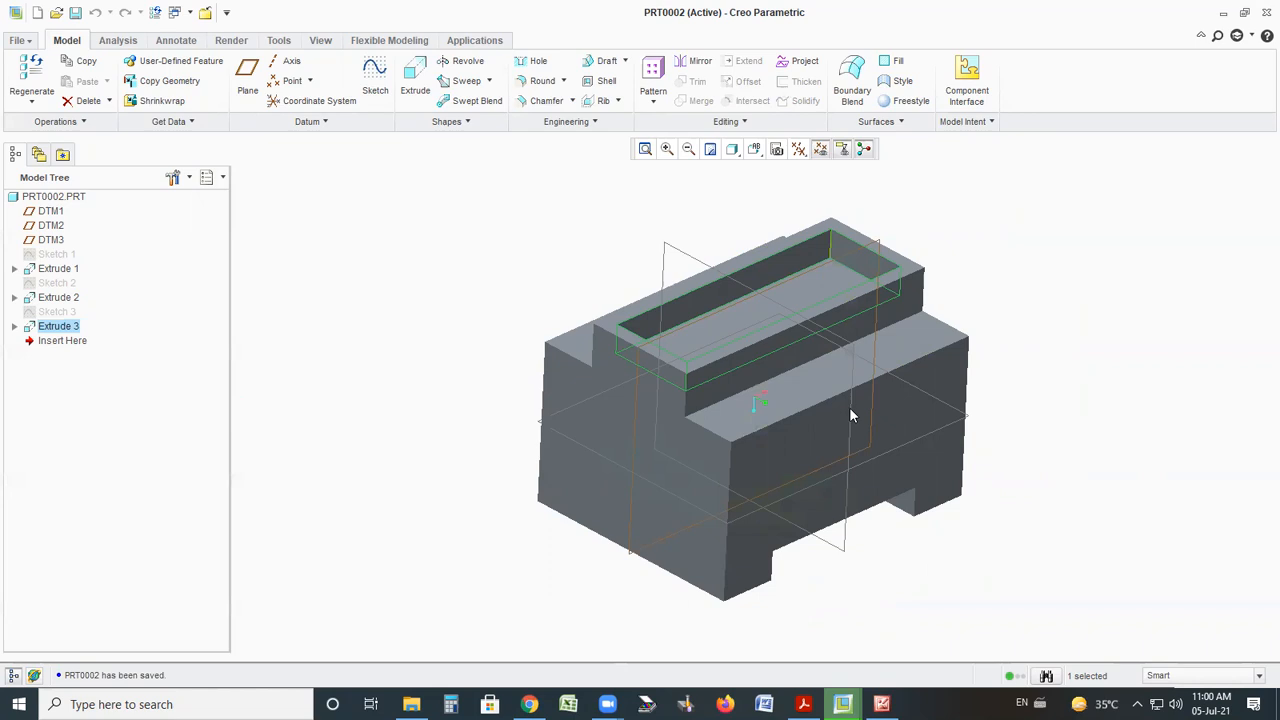
Apply the red appearance to the whole part
{"action": "left_click", "coordinate": [322, 42]}
{"action": "left_click", "coordinate": [416, 106]}
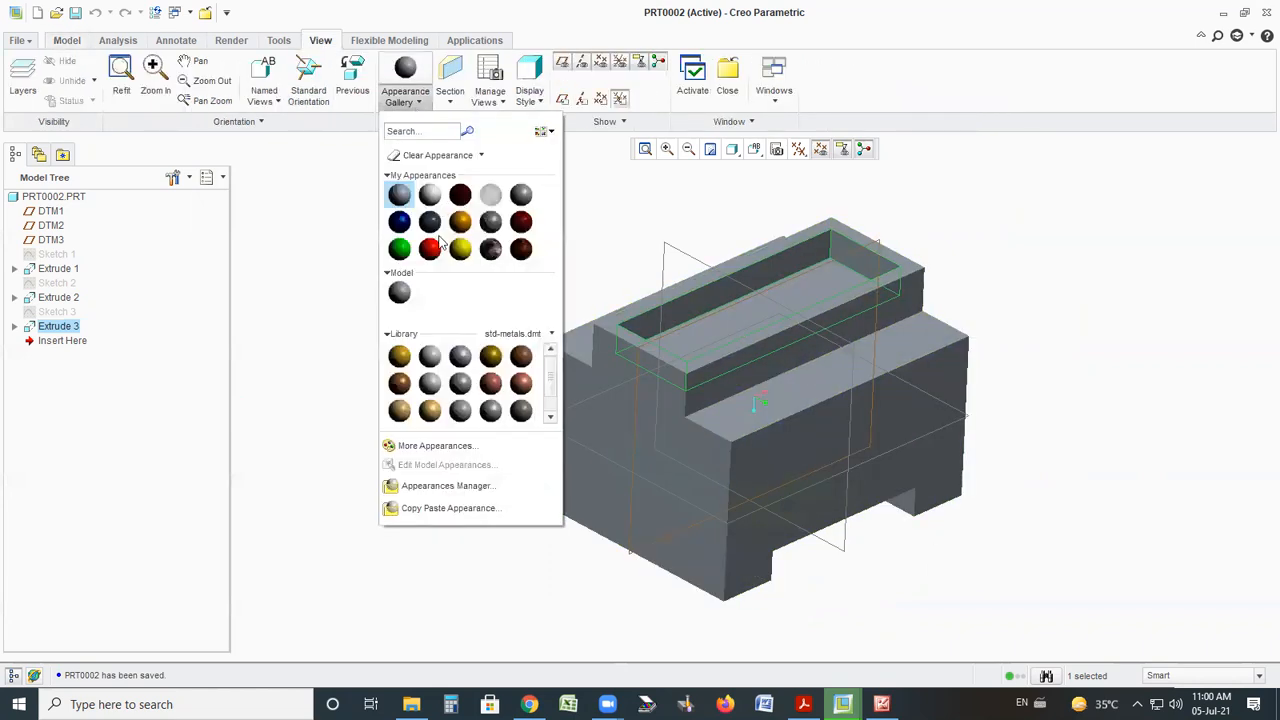
{"action": "left_click", "coordinate": [432, 250]}
{"action": "left_click", "coordinate": [411, 75]}
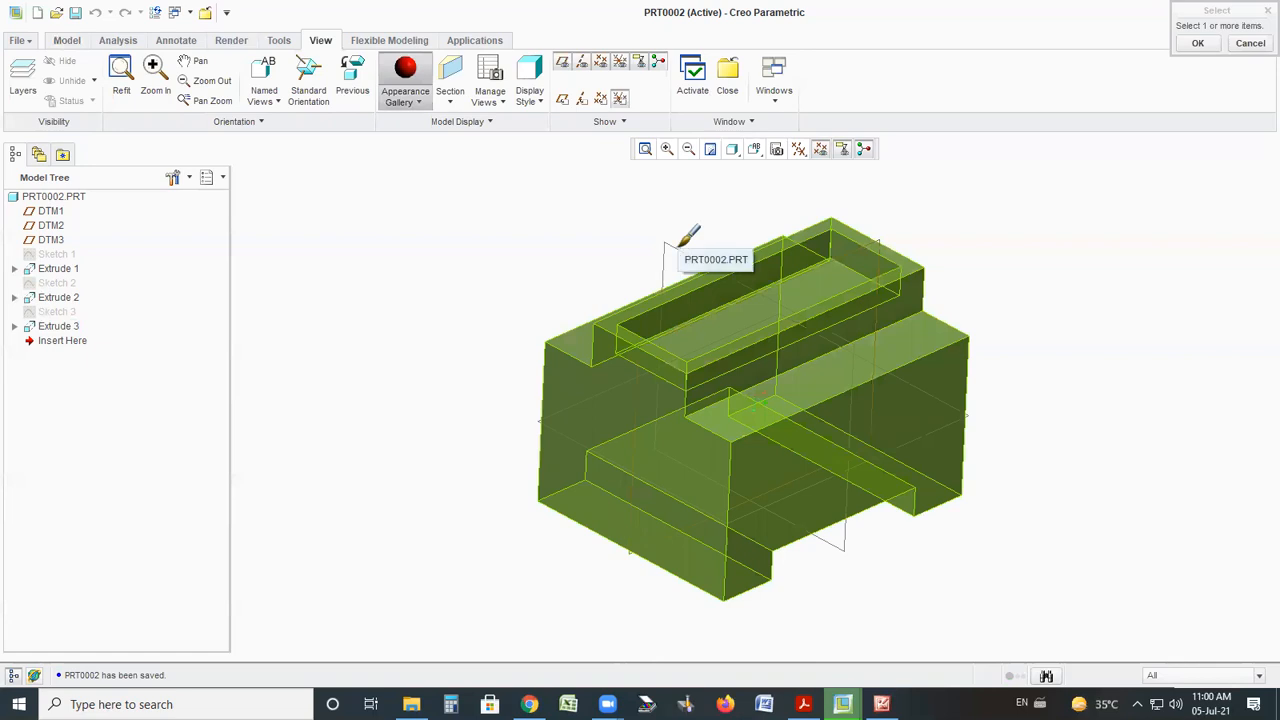
{"action": "left_click", "coordinate": [684, 241]}
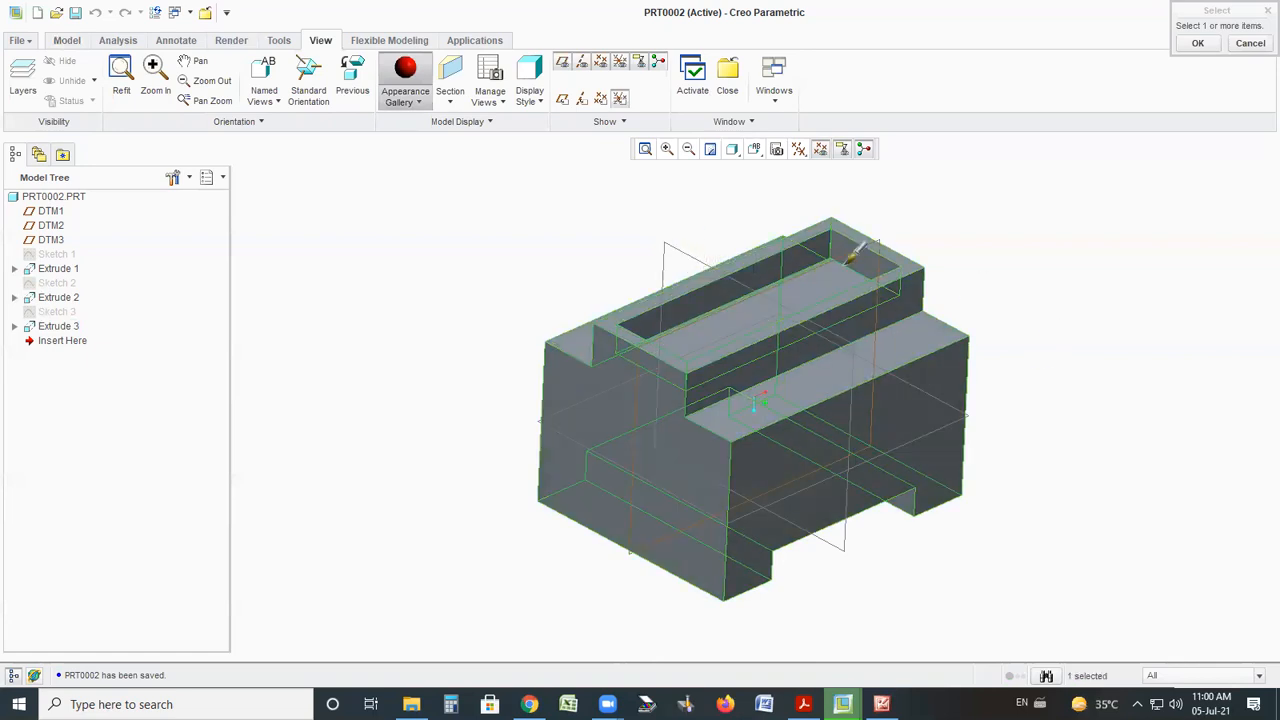
{"action": "left_click", "coordinate": [1197, 43]}
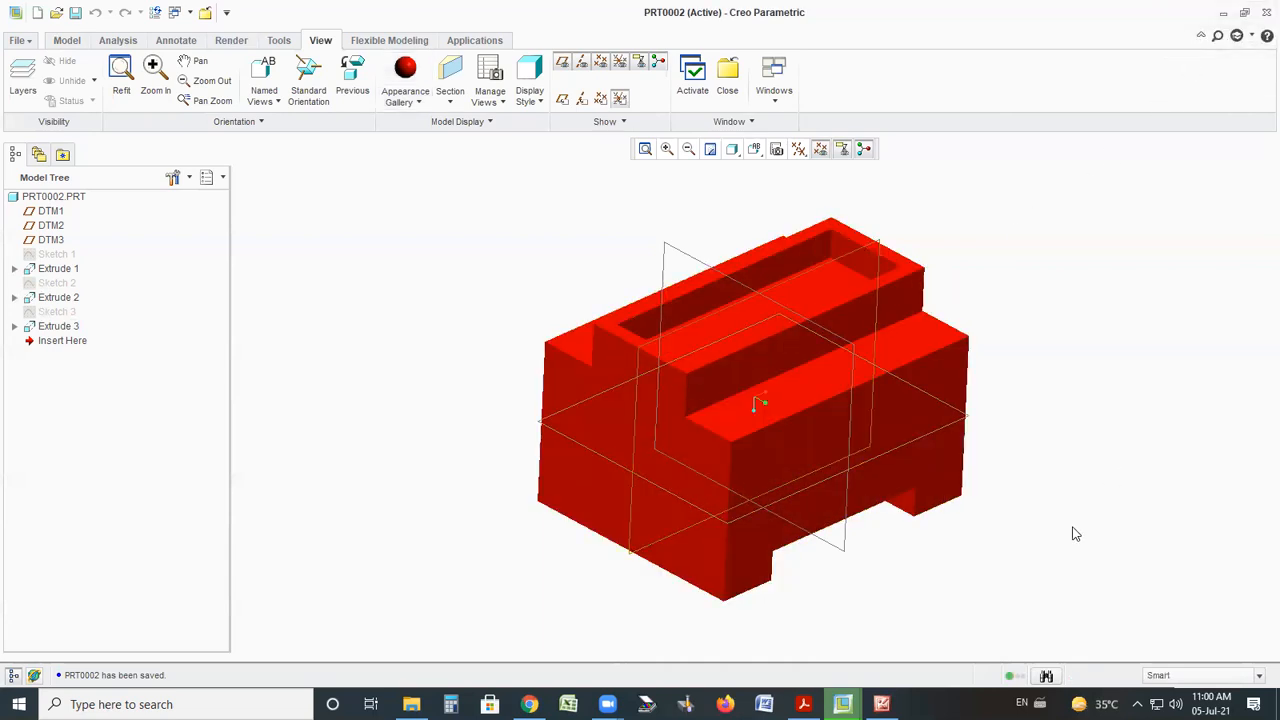
Hide the spin center and the display of datum points, planes, coordinate systems and axes
{"action": "left_click", "coordinate": [865, 150]}
{"action": "left_click", "coordinate": [821, 149]}
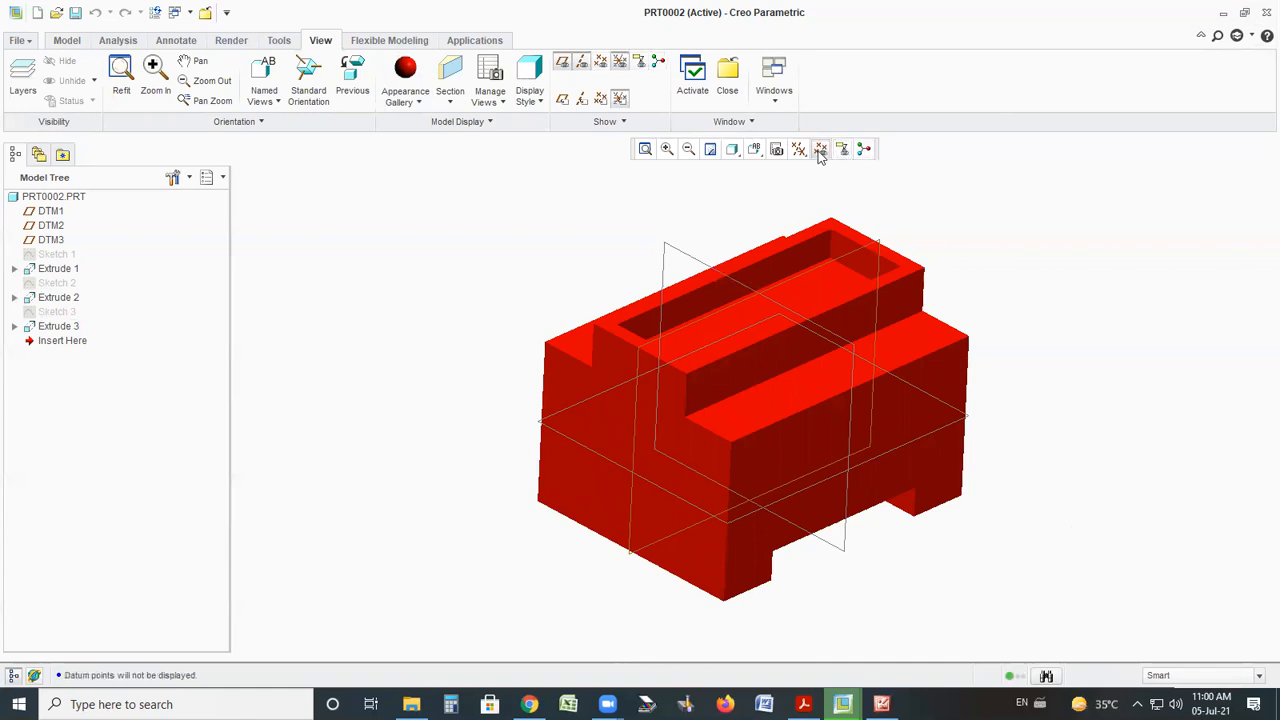
{"action": "left_click", "coordinate": [799, 149]}
{"action": "left_click", "coordinate": [1096, 281]}
{"action": "left_click", "coordinate": [799, 149]}
{"action": "left_click", "coordinate": [1041, 238]}
{"action": "left_click", "coordinate": [798, 150]}
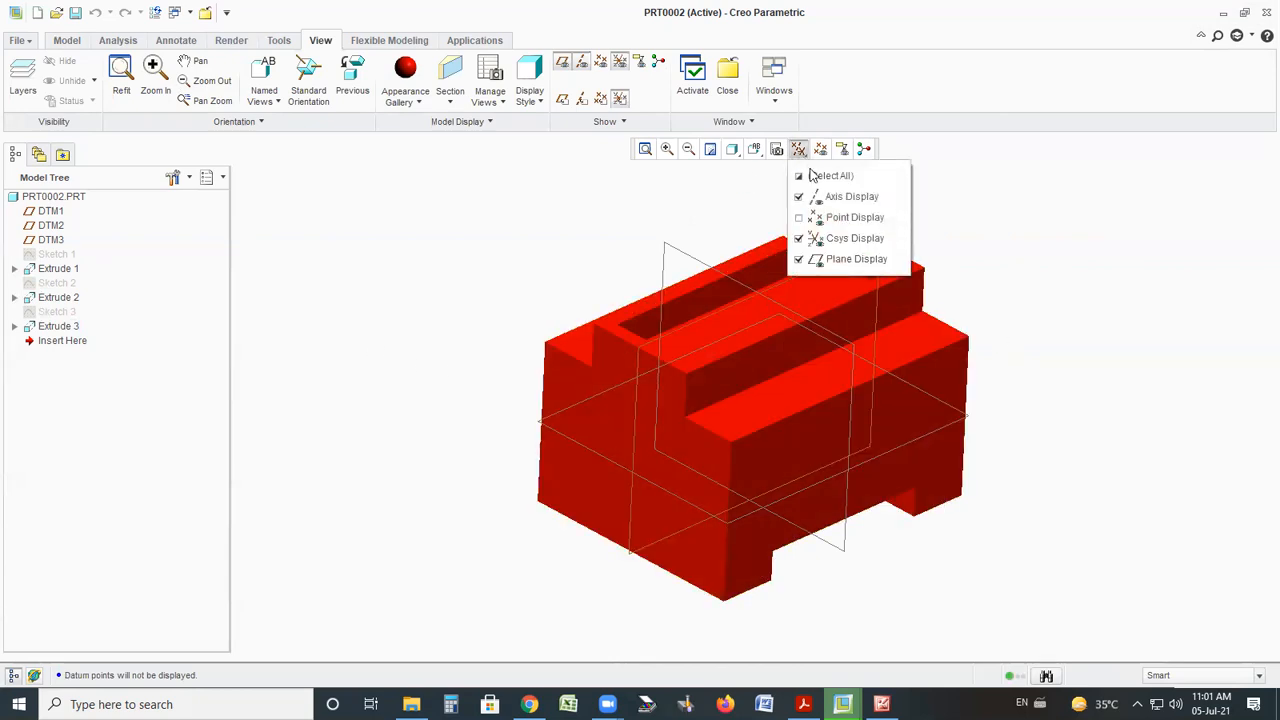
{"action": "left_click", "coordinate": [798, 257]}
{"action": "left_click", "coordinate": [799, 238]}
{"action": "left_click", "coordinate": [860, 197]}
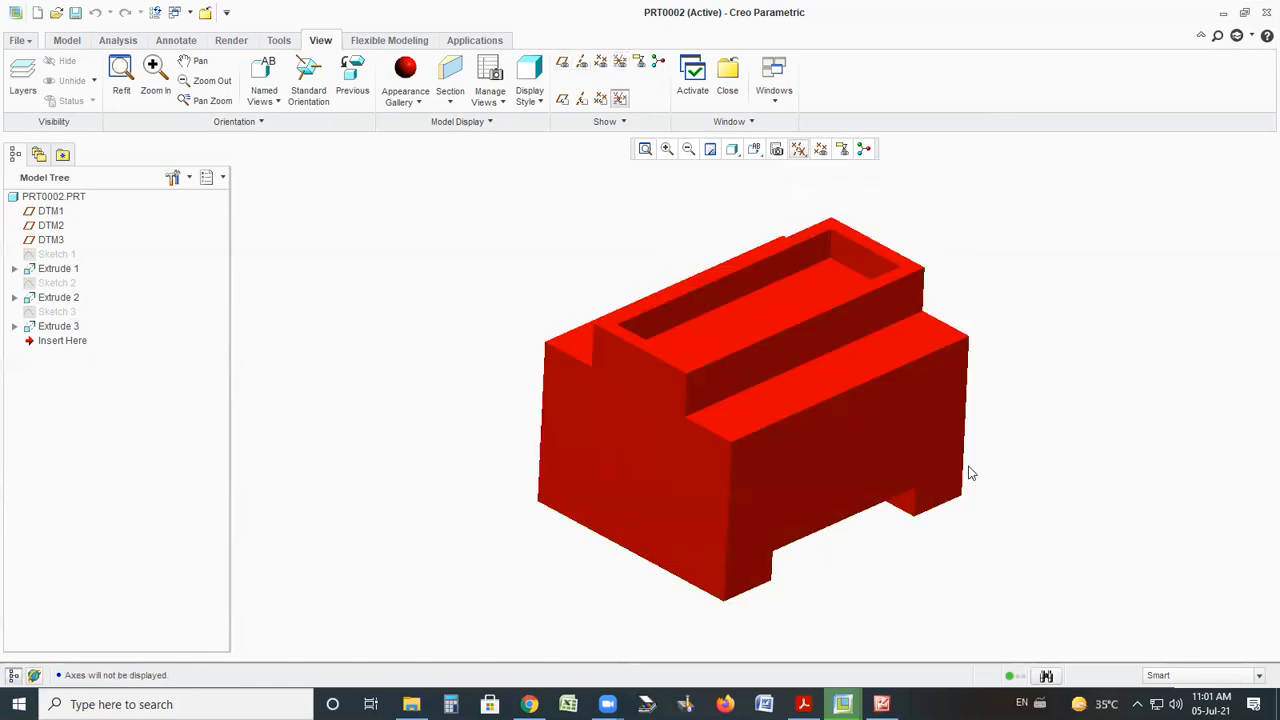
Cycle the model through the Shading, No Hidden and Wireframe display styles, ending on Hidden Line
{"action": "mouse_move", "coordinate": [997, 500]}
{"action": "middle_mouse_down"}
{"action": "mouse_move", "coordinate": [920, 420]}
{"action": "mouse_move", "coordinate": [943, 414]}
{"action": "mouse_move", "coordinate": [1040, 518]}
{"action": "mouse_move", "coordinate": [920, 449]}
{"action": "mouse_move", "coordinate": [1054, 471]}
{"action": "mouse_move", "coordinate": [980, 351]}
{"action": "mouse_move", "coordinate": [919, 365]}
{"action": "mouse_move", "coordinate": [991, 354]}
{"action": "mouse_move", "coordinate": [1014, 429]}
{"action": "mouse_move", "coordinate": [934, 366]}
{"action": "mouse_move", "coordinate": [1043, 457]}
{"action": "mouse_move", "coordinate": [1000, 360]}
{"action": "mouse_move", "coordinate": [983, 397]}
{"action": "mouse_move", "coordinate": [975, 390]}
{"action": "middle_mouse_up"}
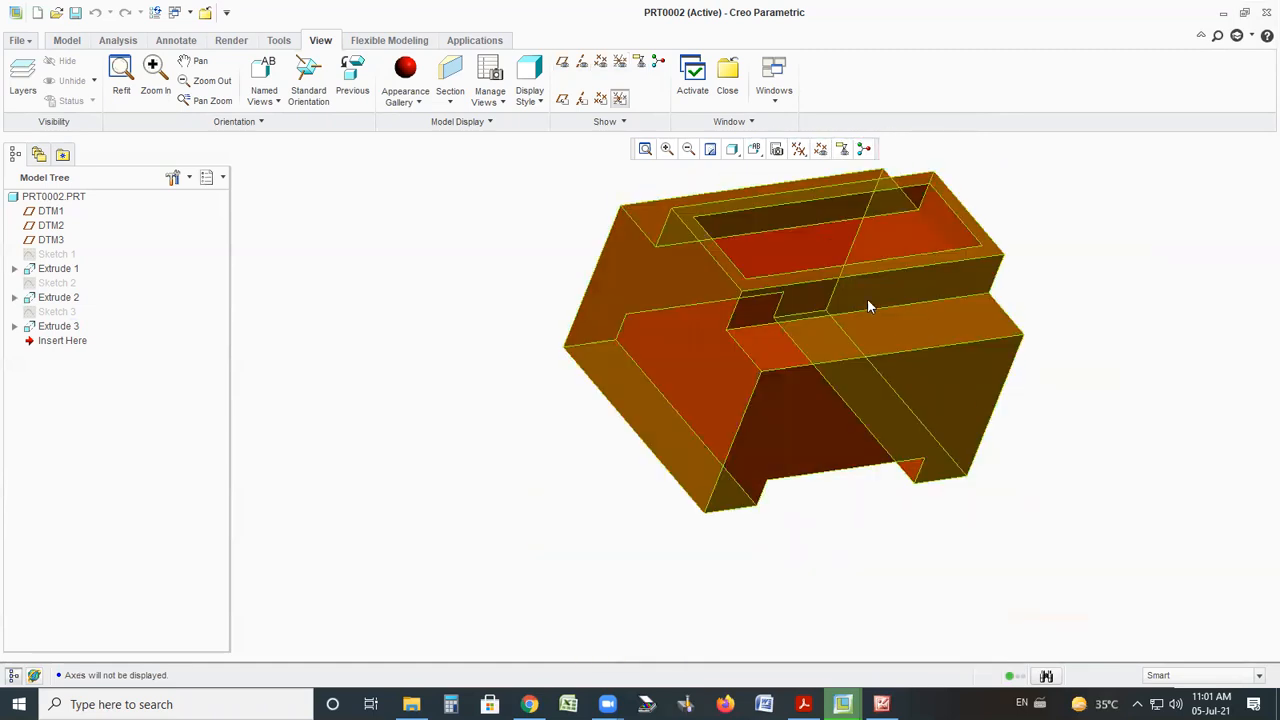
{"action": "mouse_move", "coordinate": [822, 405]}
{"action": "middle_mouse_down"}
{"action": "mouse_move", "coordinate": [823, 391]}
{"action": "mouse_move", "coordinate": [786, 400]}
{"action": "middle_mouse_up"}
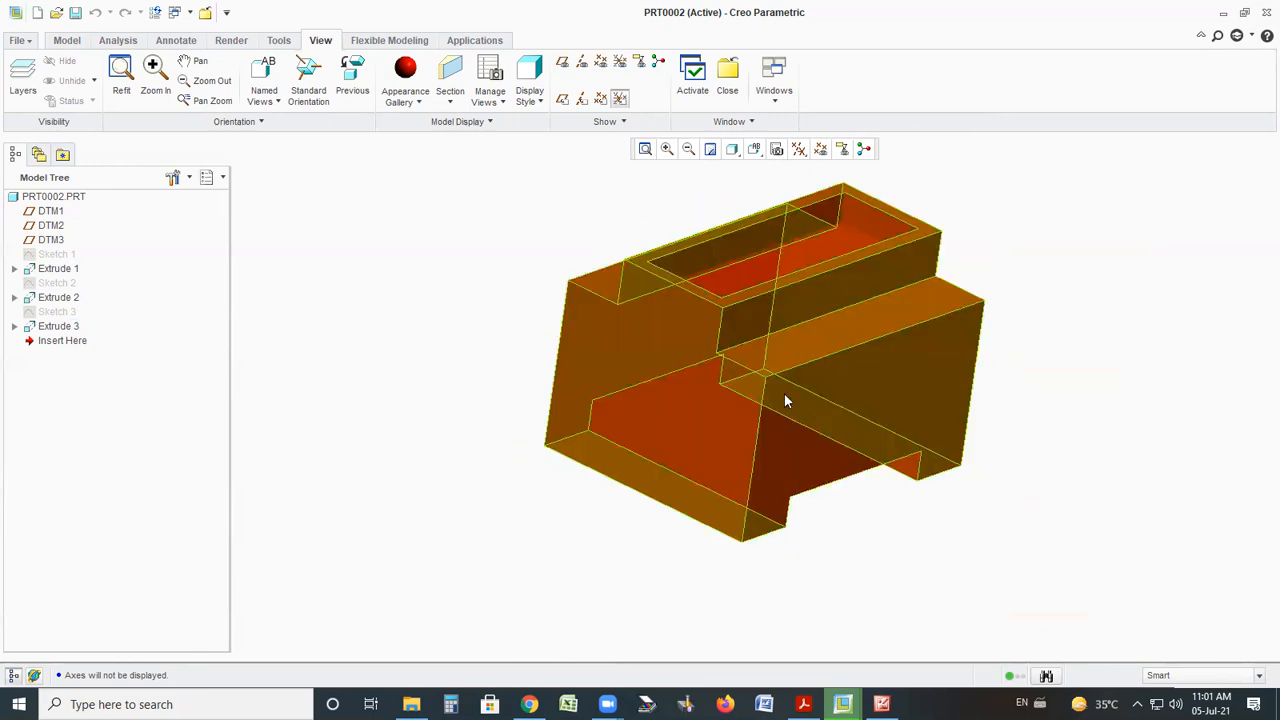
{"action": "left_click", "coordinate": [734, 152]}
{"action": "left_click", "coordinate": [748, 209]}
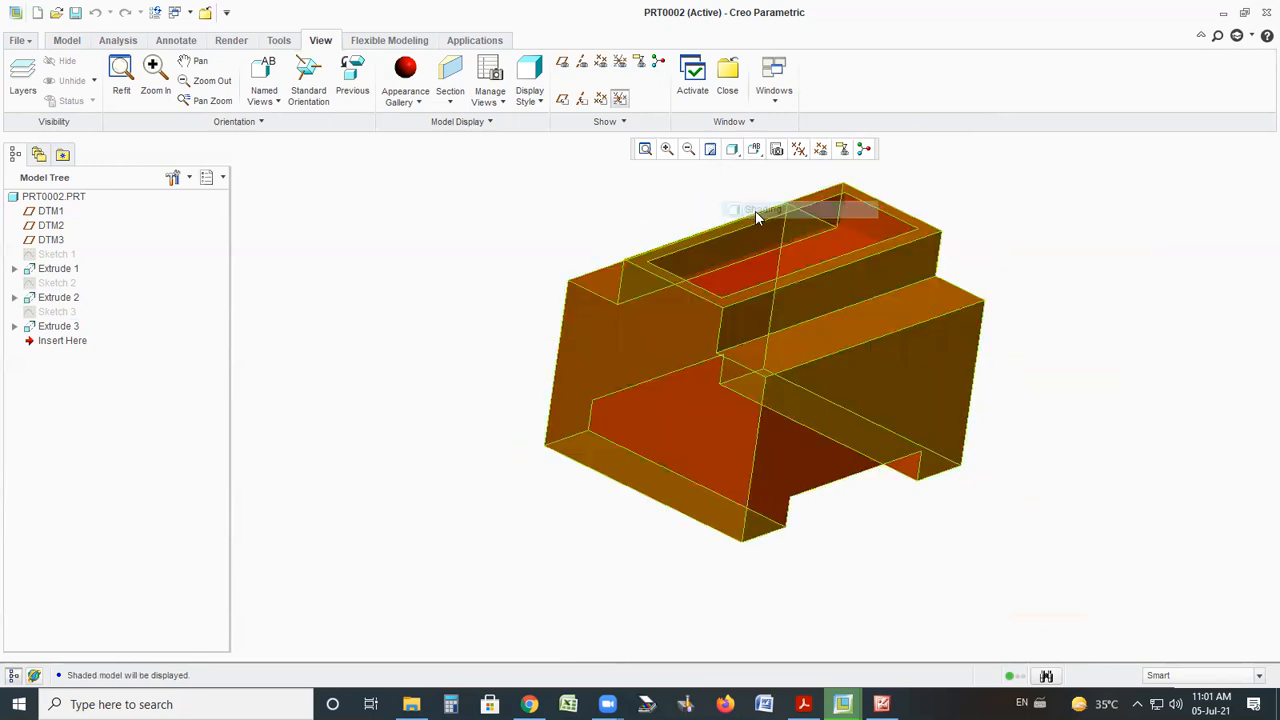
{"action": "left_click", "coordinate": [732, 150]}
{"action": "left_click", "coordinate": [757, 226]}
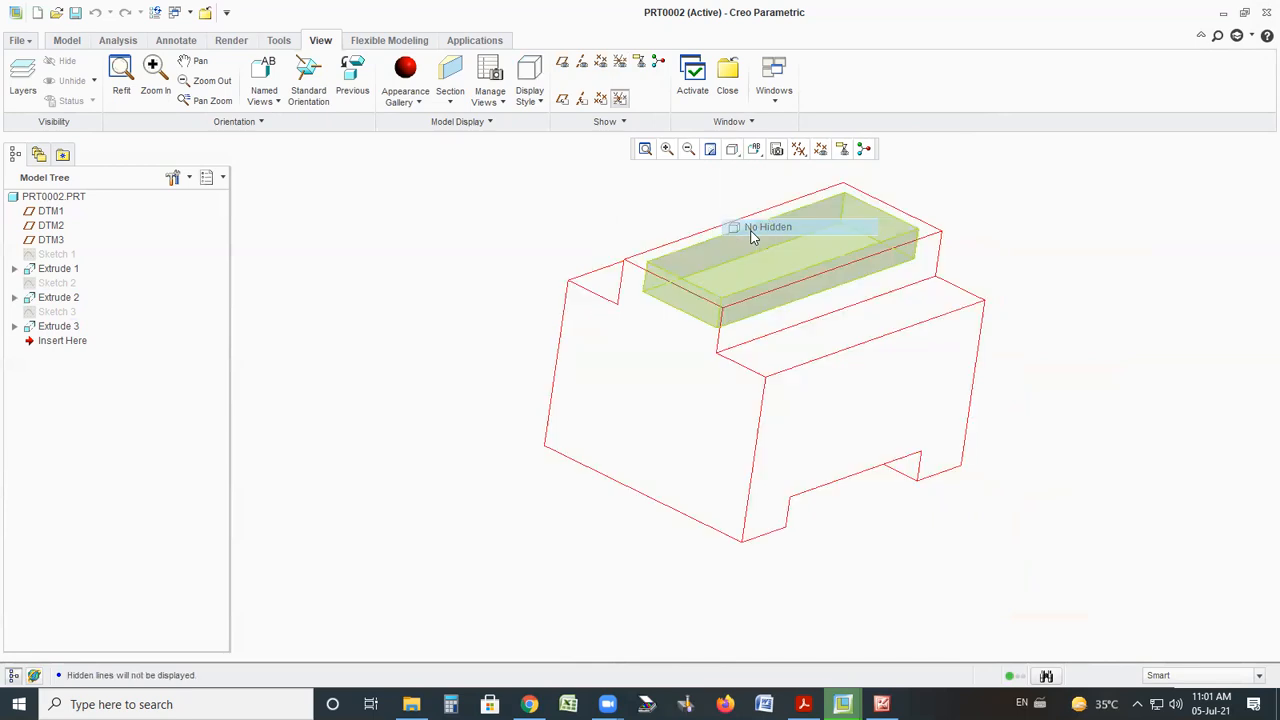
{"action": "left_click", "coordinate": [732, 149]}
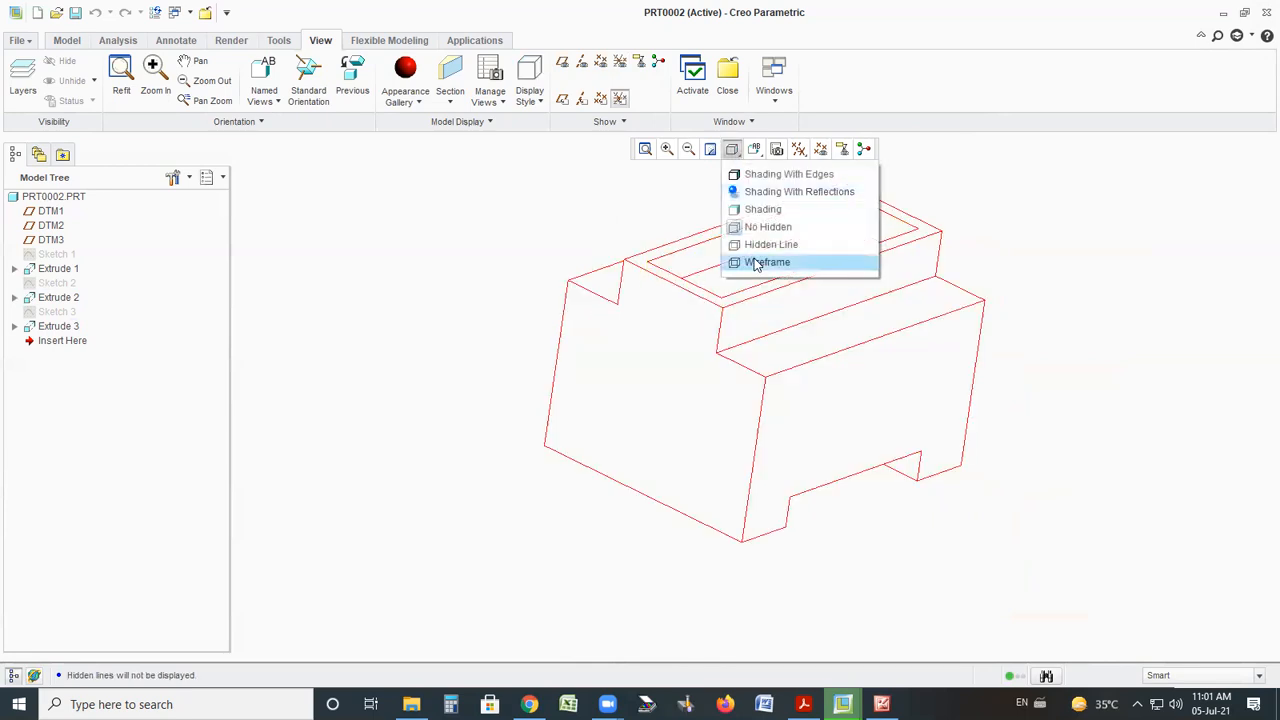
{"action": "left_click", "coordinate": [755, 260]}
{"action": "left_click", "coordinate": [733, 150]}
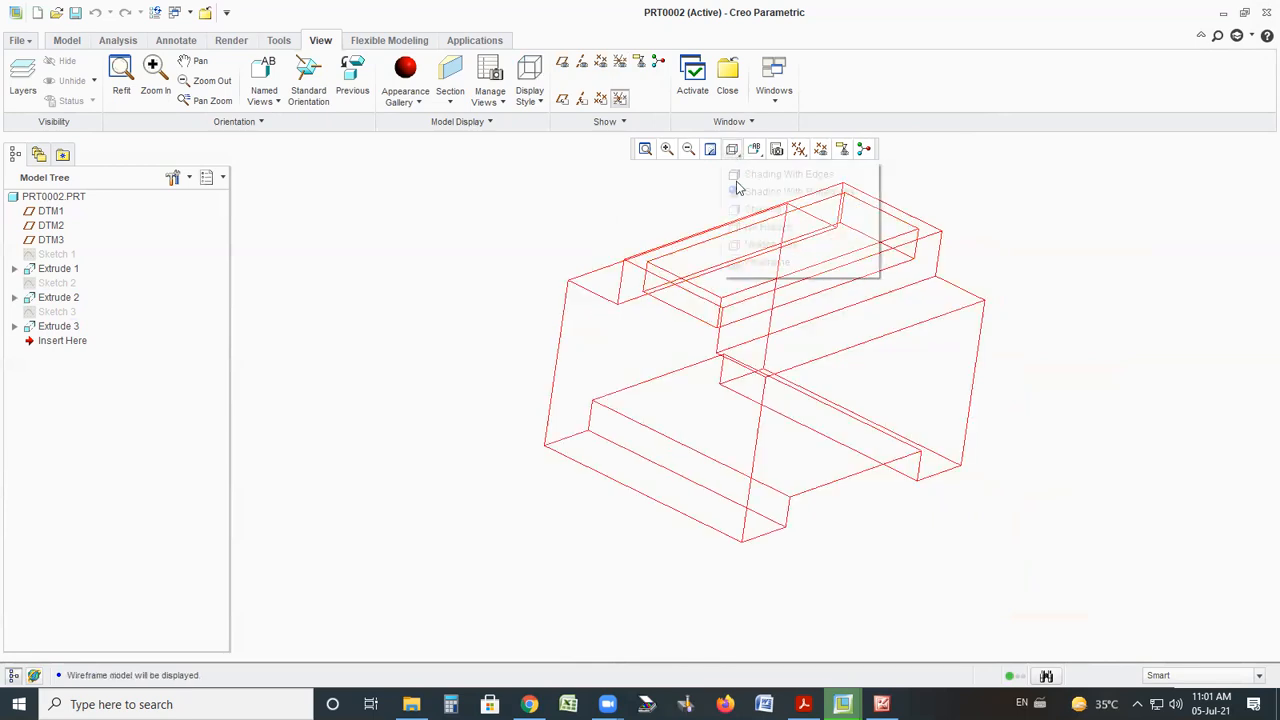
{"action": "left_click", "coordinate": [765, 244]}
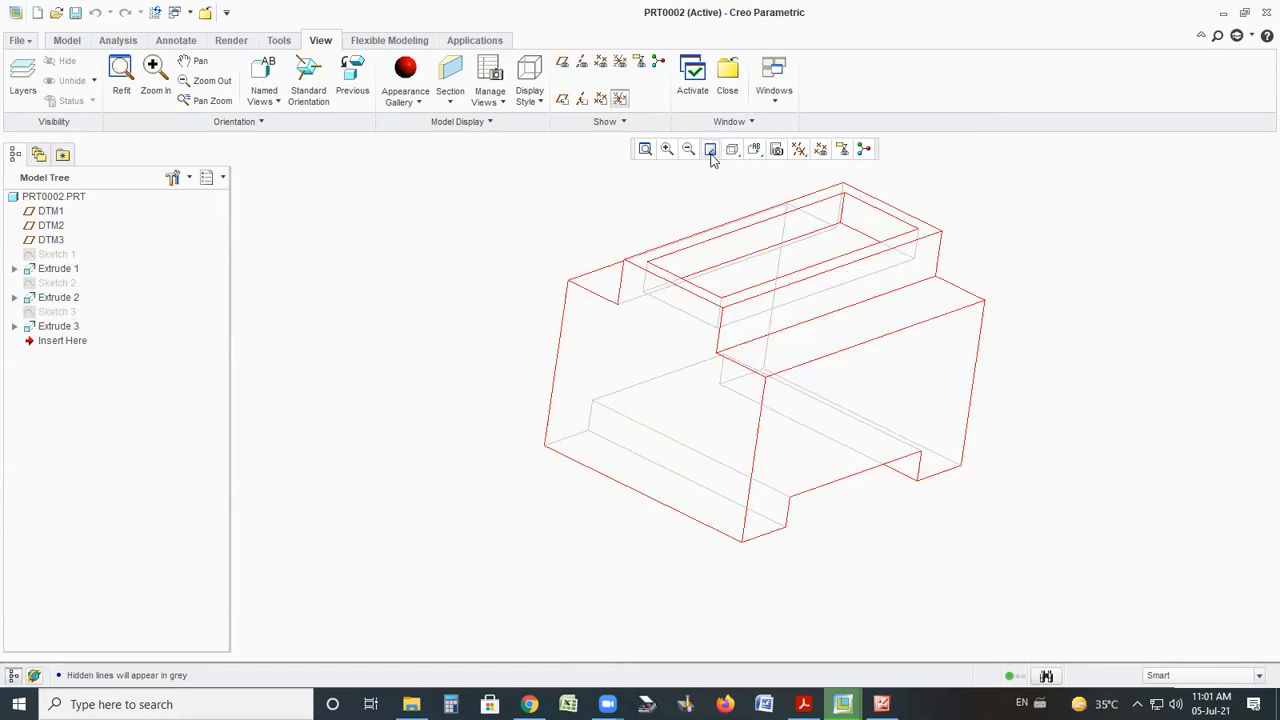
{"action": "left_click", "coordinate": [735, 150]}
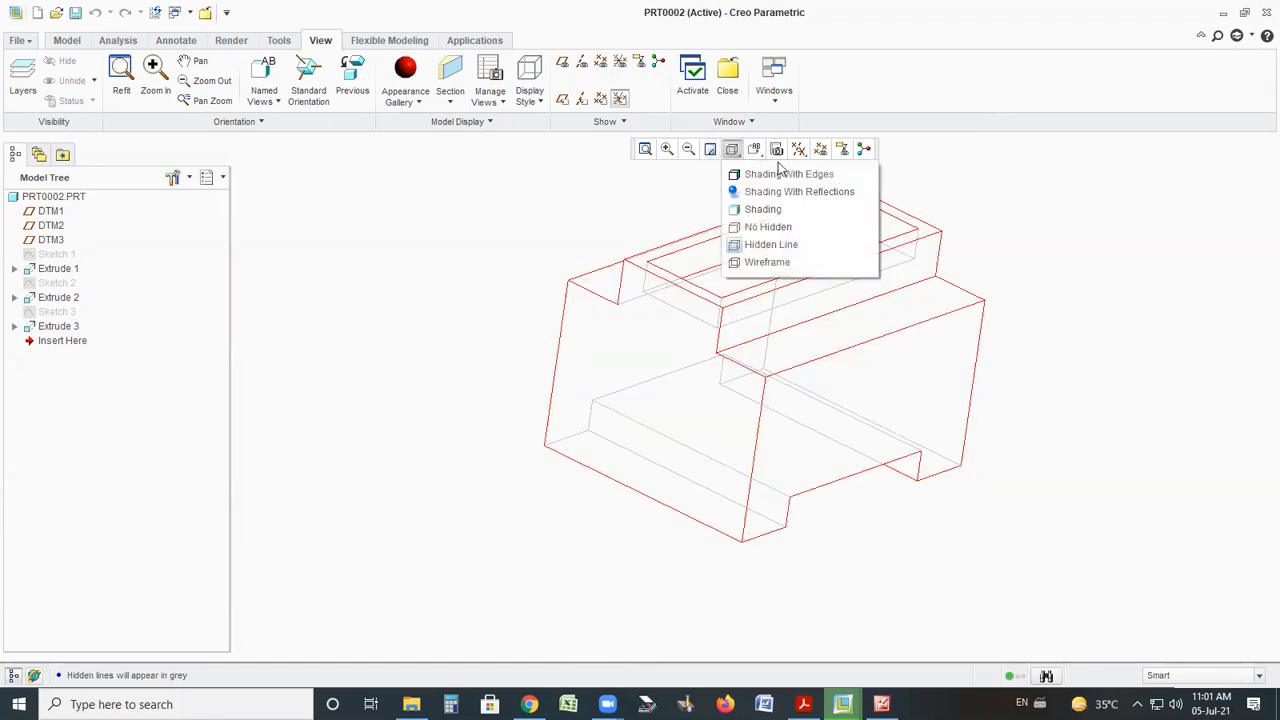
Show all datum types and the spin center
{"action": "left_click", "coordinate": [799, 150]}
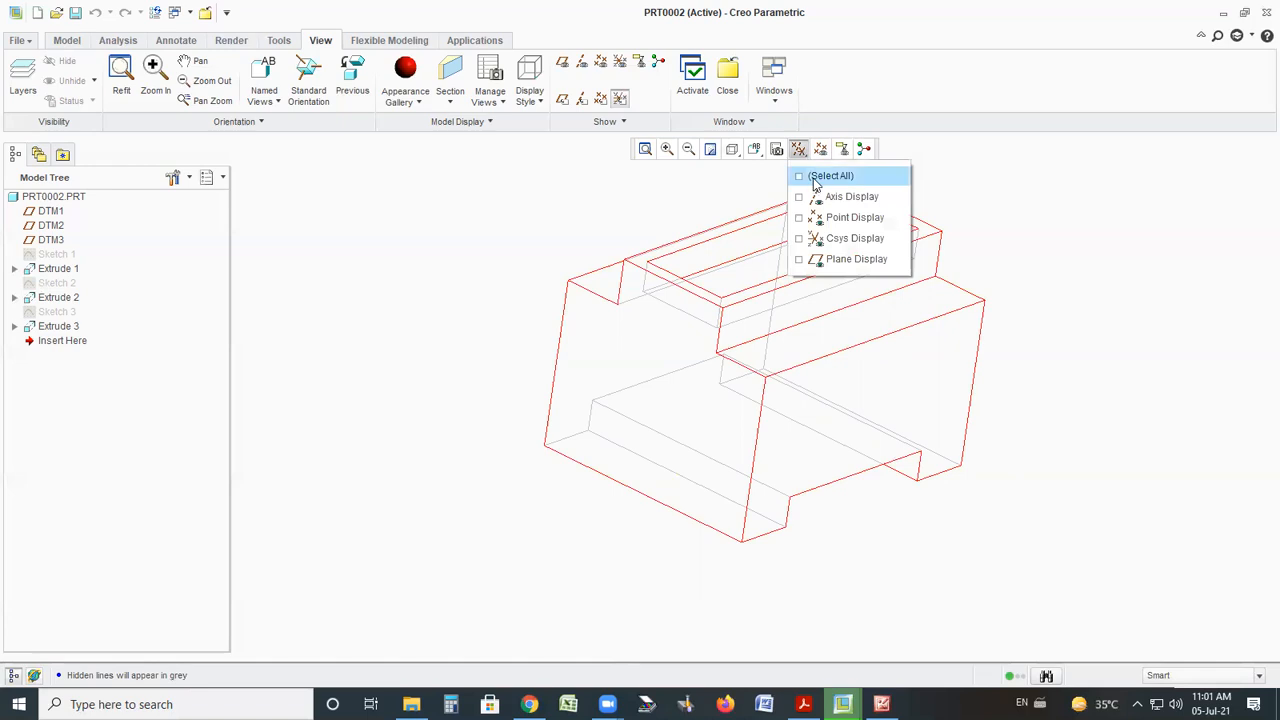
{"action": "left_click", "coordinate": [815, 178]}
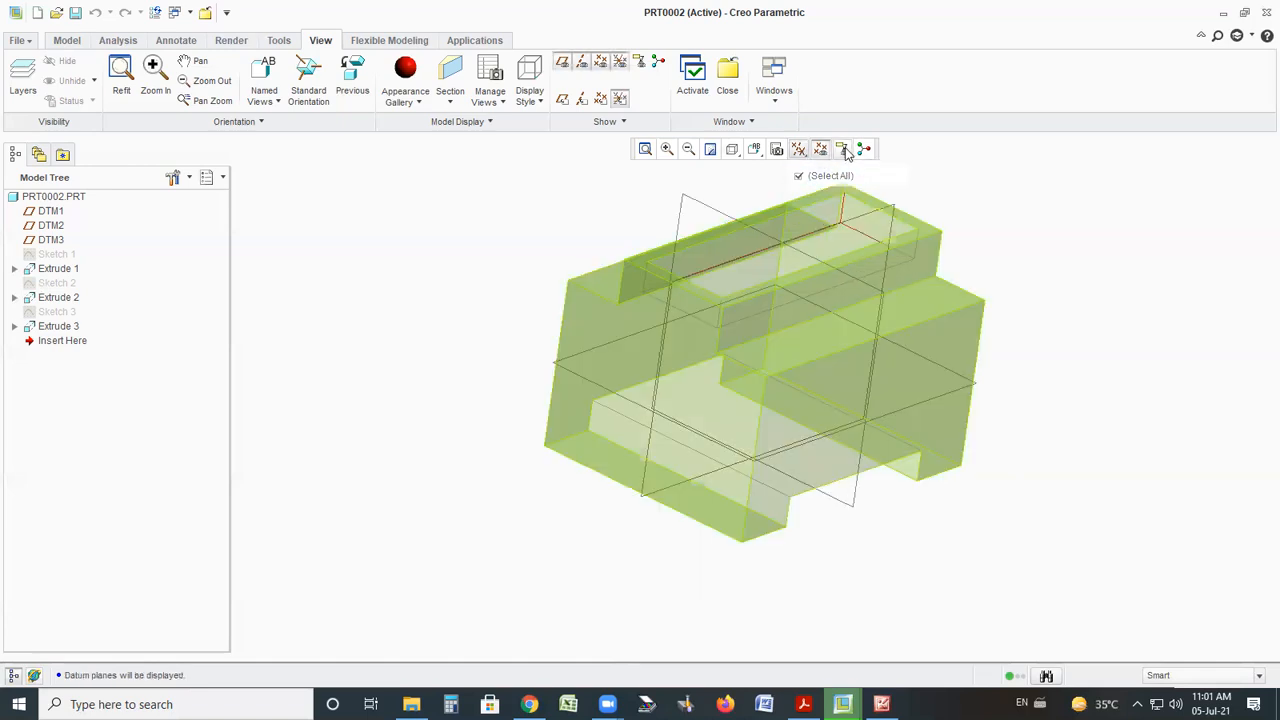
{"action": "left_click", "coordinate": [864, 149]}
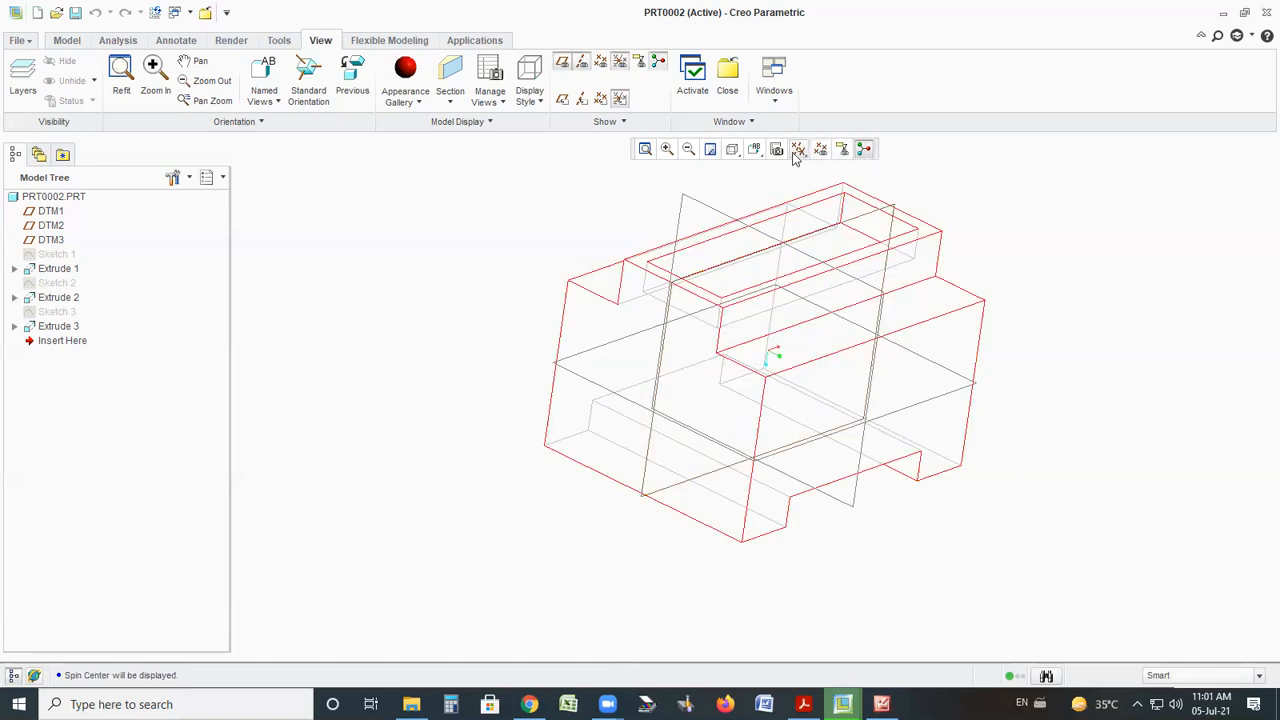
Open the View Manager and reorient the block to a saved view orientation
{"action": "left_click", "coordinate": [779, 151]}
{"action": "left_click", "coordinate": [798, 152]}
{"action": "left_click", "coordinate": [757, 154]}
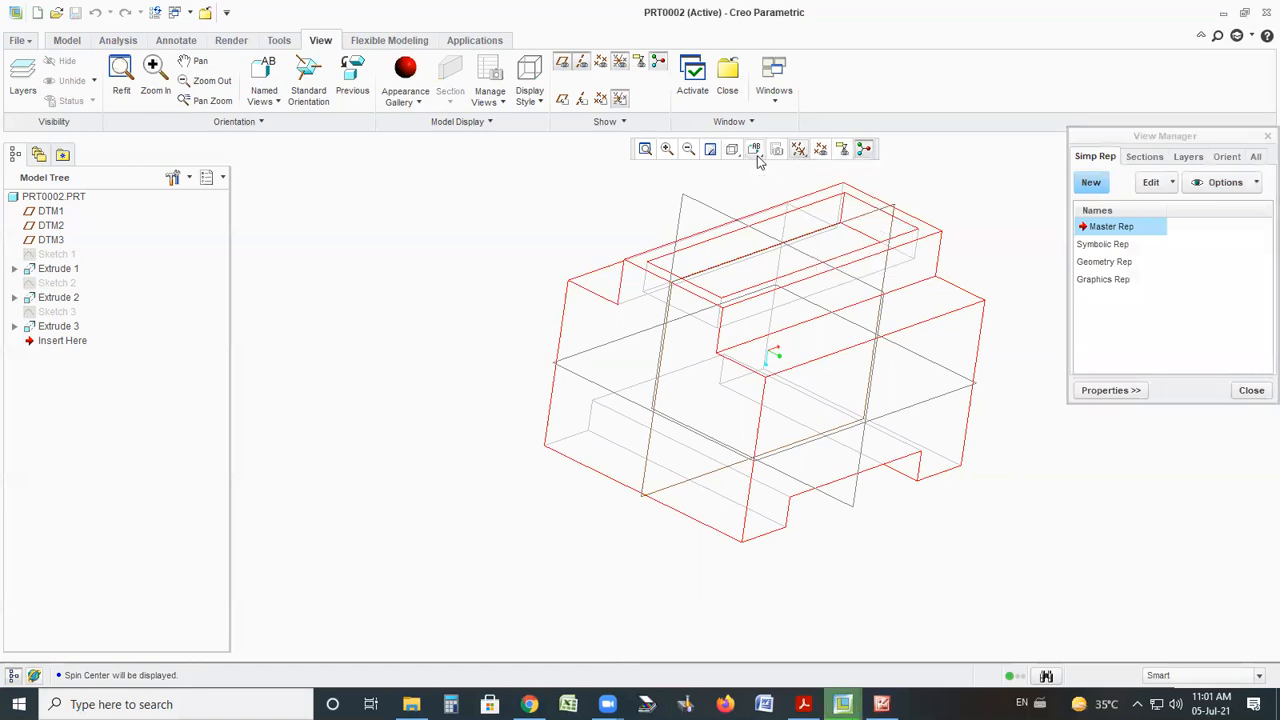
{"action": "left_click", "coordinate": [757, 154]}
{"action": "left_click", "coordinate": [781, 173]}
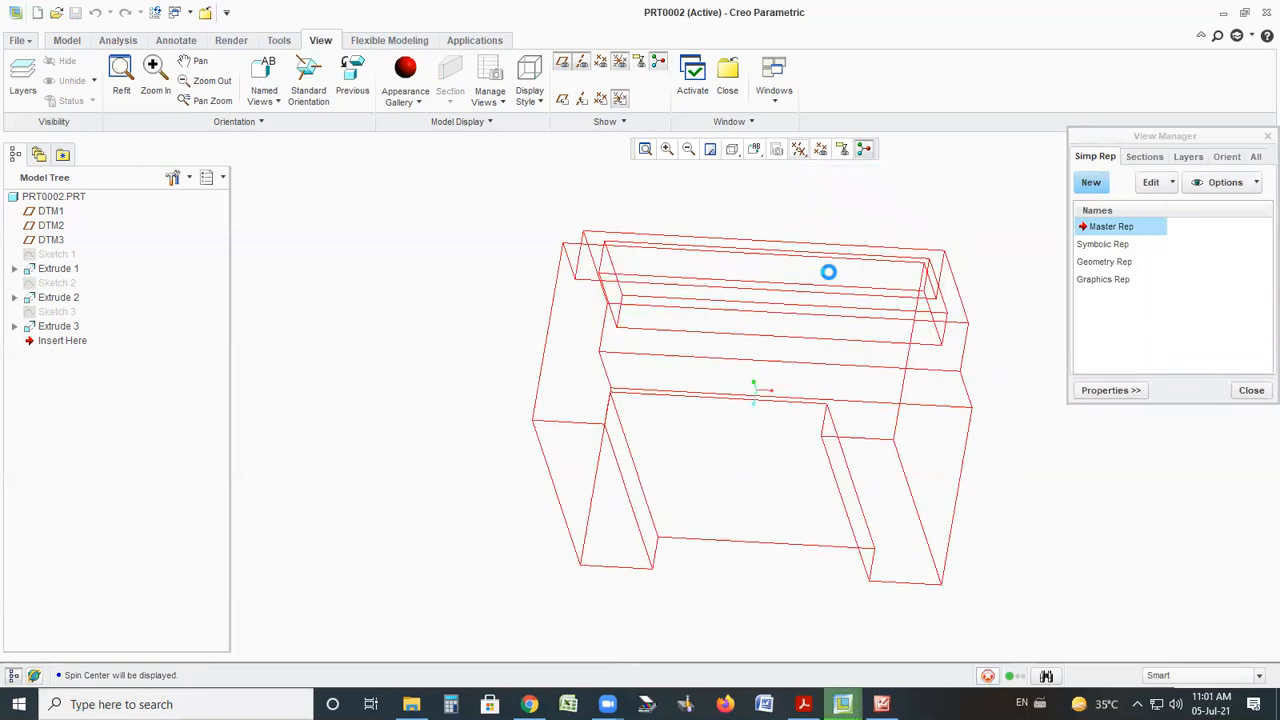
Close the View Manager, and open the Reorient settings and accept them without choosing references
{"action": "left_click", "coordinate": [1250, 390]}
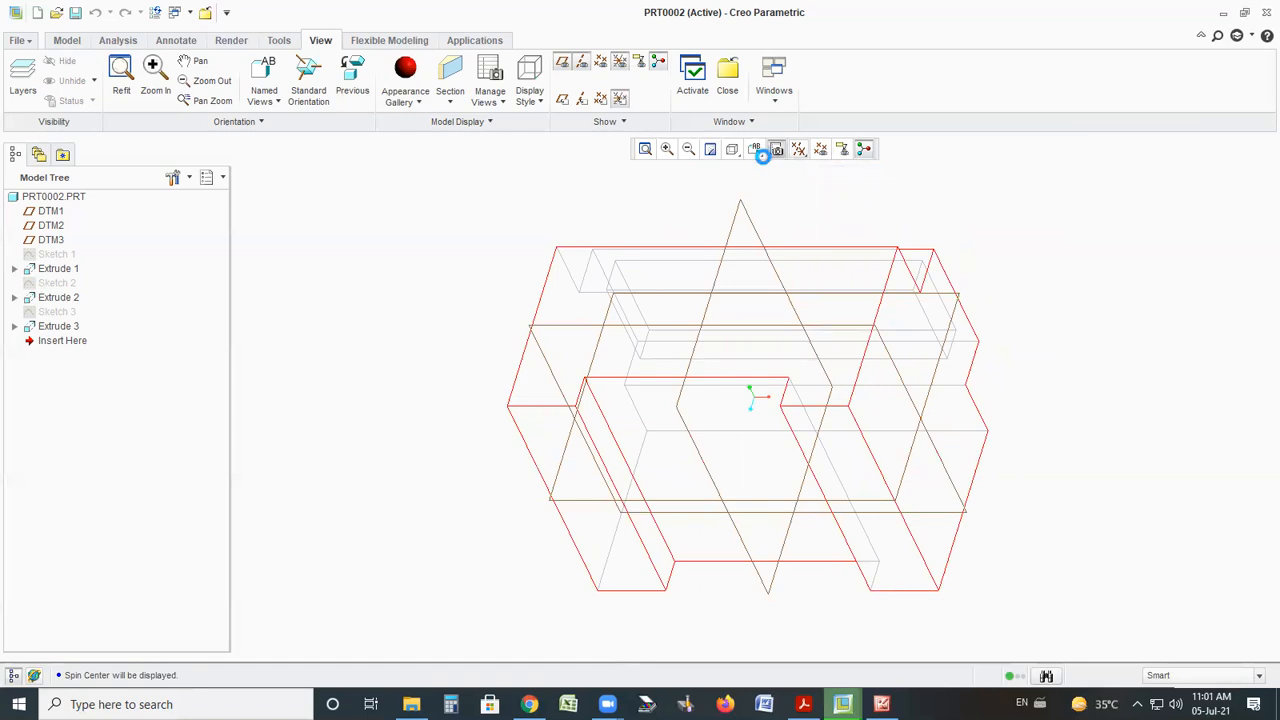
{"action": "left_click", "coordinate": [1251, 392]}
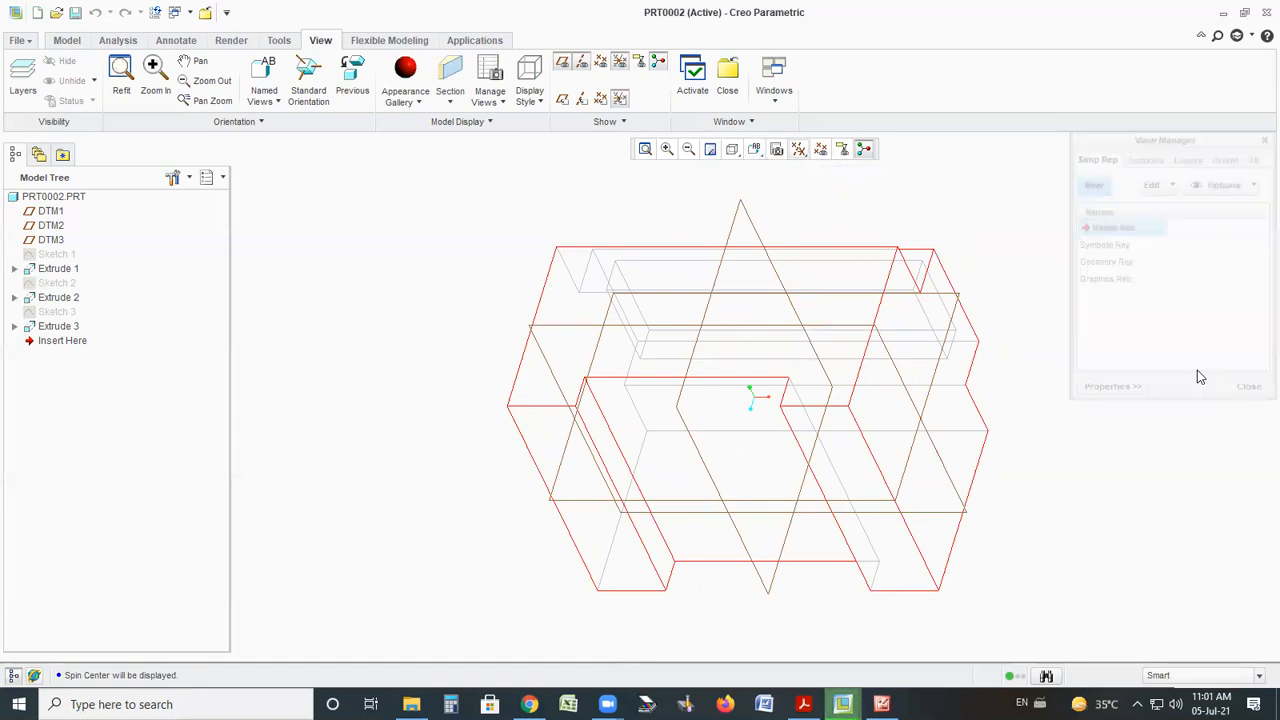
{"action": "left_click", "coordinate": [755, 149]}
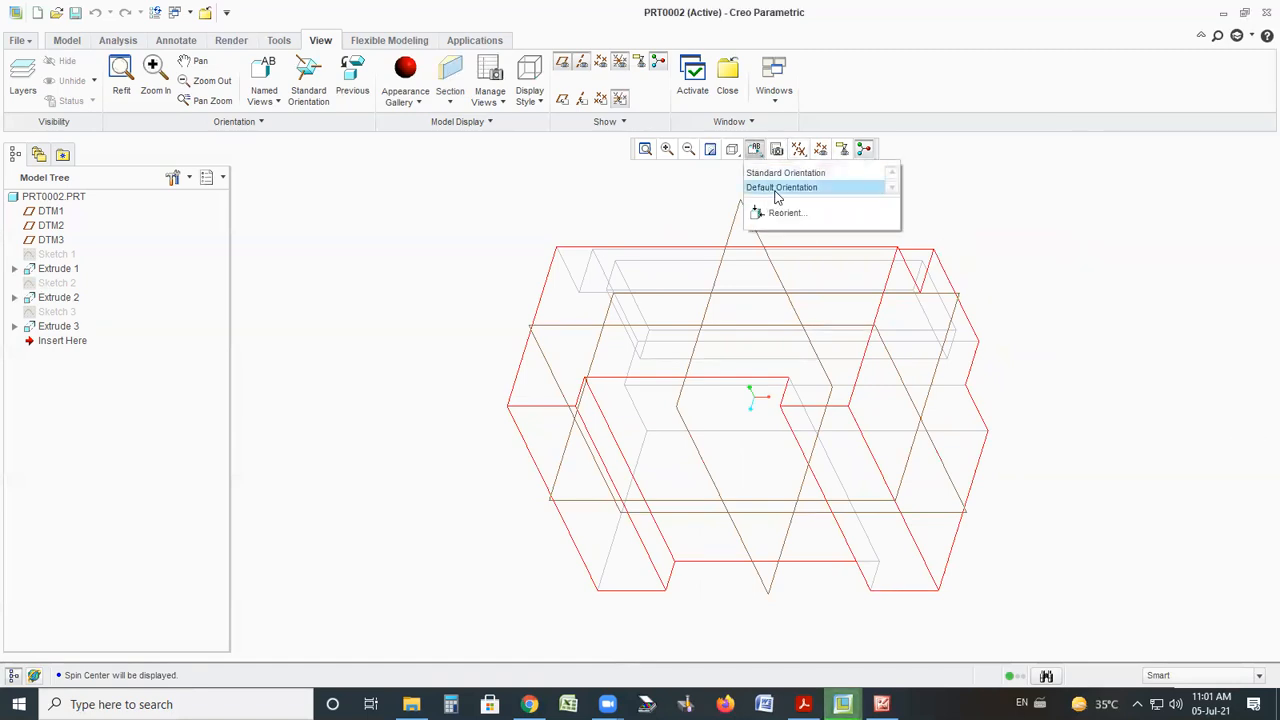
{"action": "left_click", "coordinate": [780, 213]}
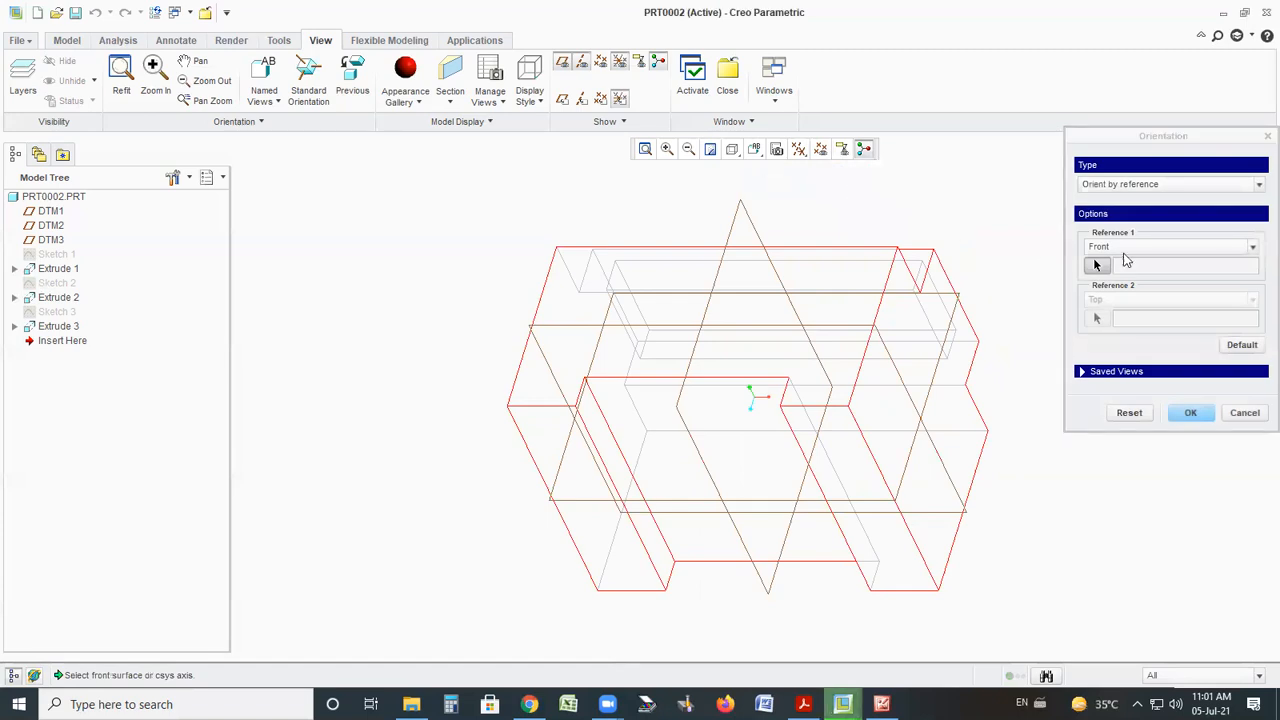
{"action": "left_click", "coordinate": [1191, 418]}
Apply the Default Orientation and the Standard Orientation to the block
{"action": "left_click", "coordinate": [755, 149]}
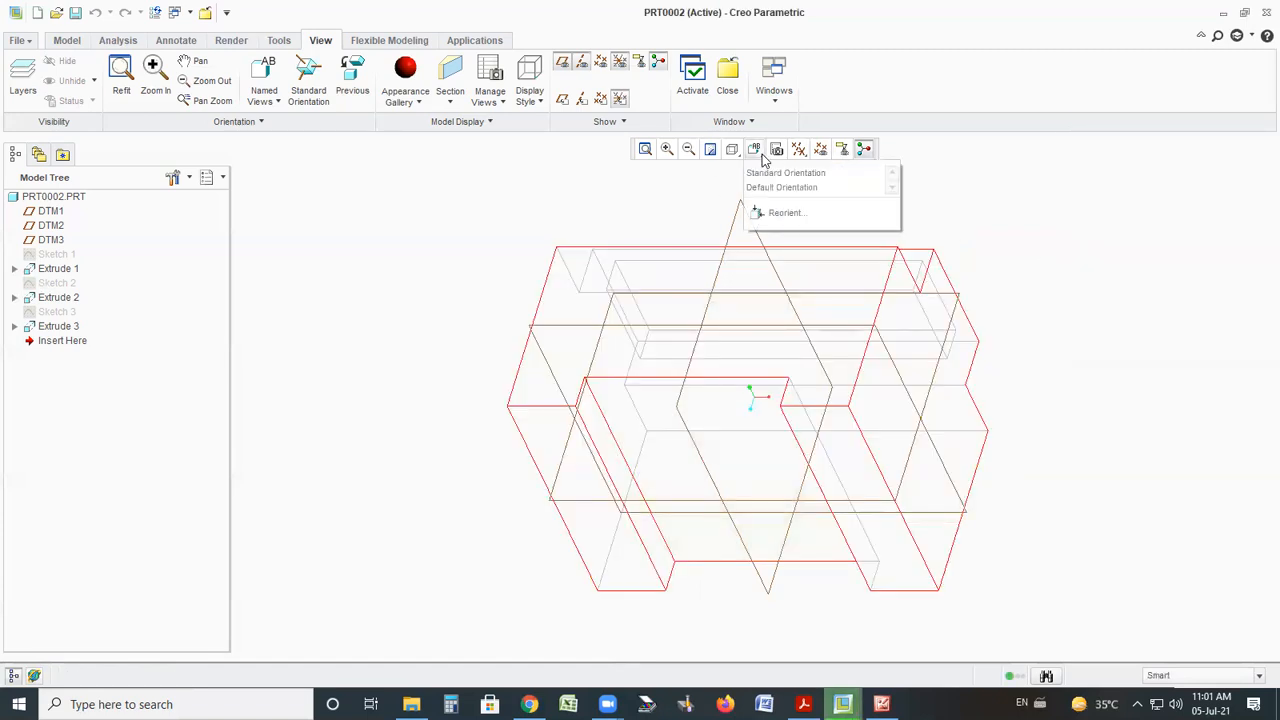
{"action": "left_click", "coordinate": [770, 188]}
{"action": "left_click", "coordinate": [755, 149]}
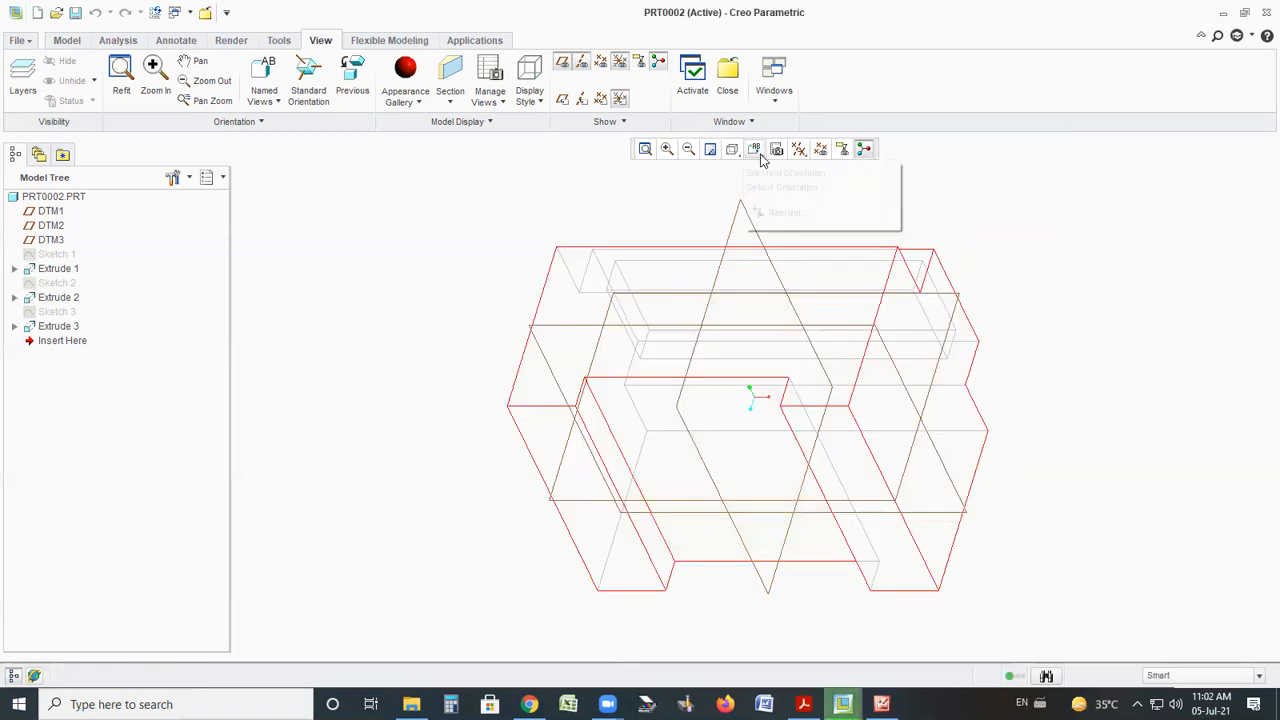
{"action": "left_click", "coordinate": [768, 174]}
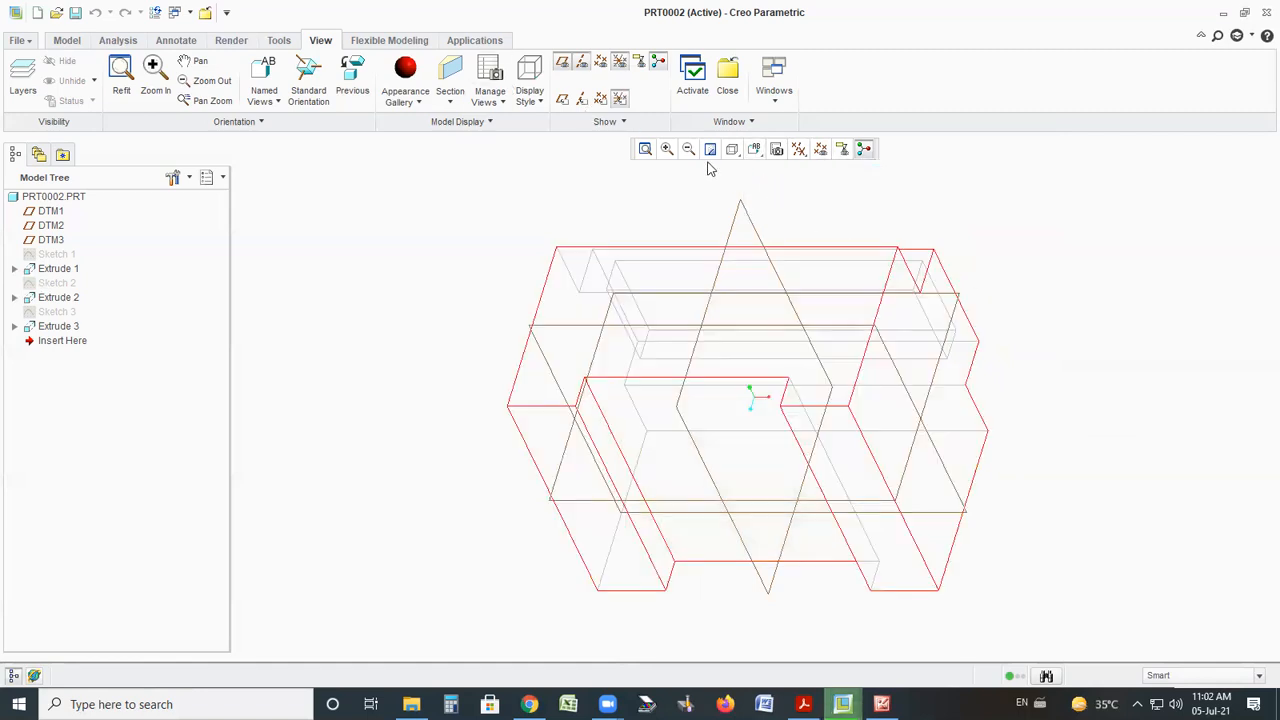
Display the block in the Shading With Edges style and rotate it to show the top pocket and stepped side
{"action": "left_click", "coordinate": [732, 149]}
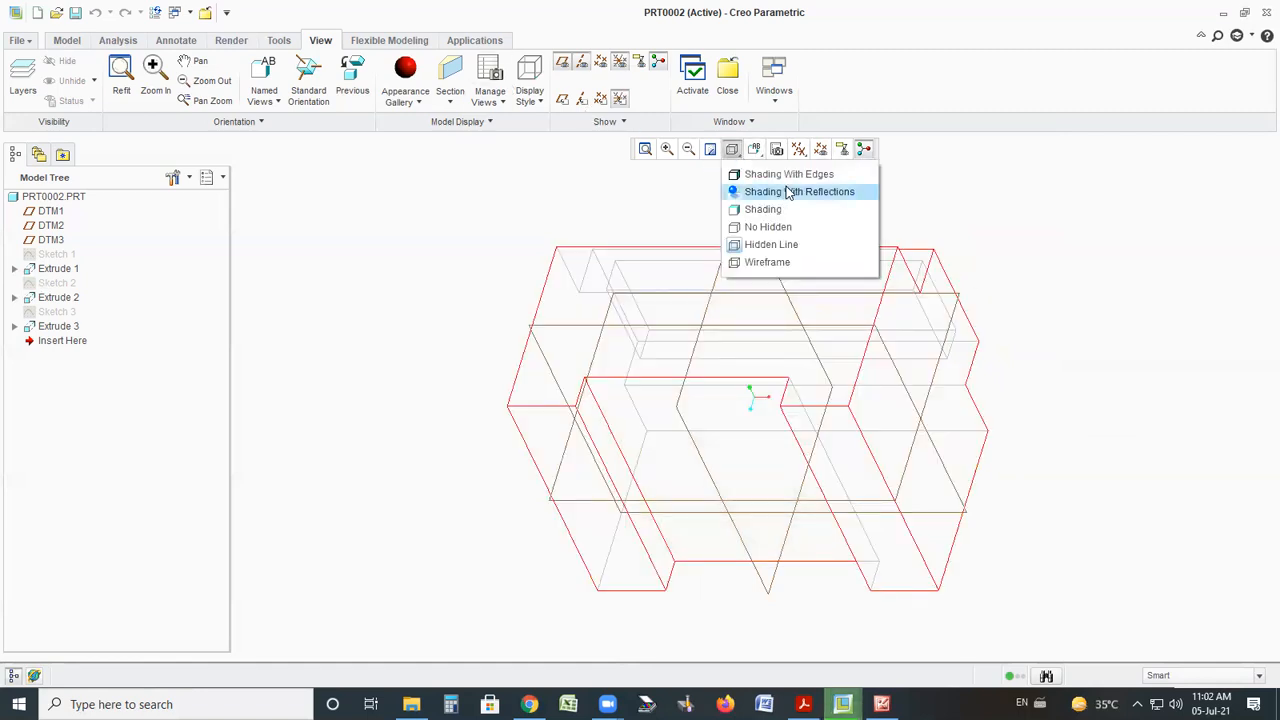
{"action": "left_click", "coordinate": [787, 176]}
{"action": "mouse_move", "coordinate": [654, 346]}
{"action": "middle_mouse_down"}
{"action": "mouse_move", "coordinate": [543, 320]}
{"action": "mouse_move", "coordinate": [591, 361]}
{"action": "mouse_move", "coordinate": [523, 354]}
{"action": "mouse_move", "coordinate": [614, 371]}
{"action": "mouse_move", "coordinate": [555, 346]}
{"action": "mouse_move", "coordinate": [528, 357]}
{"action": "mouse_move", "coordinate": [563, 357]}
{"action": "middle_mouse_up"}
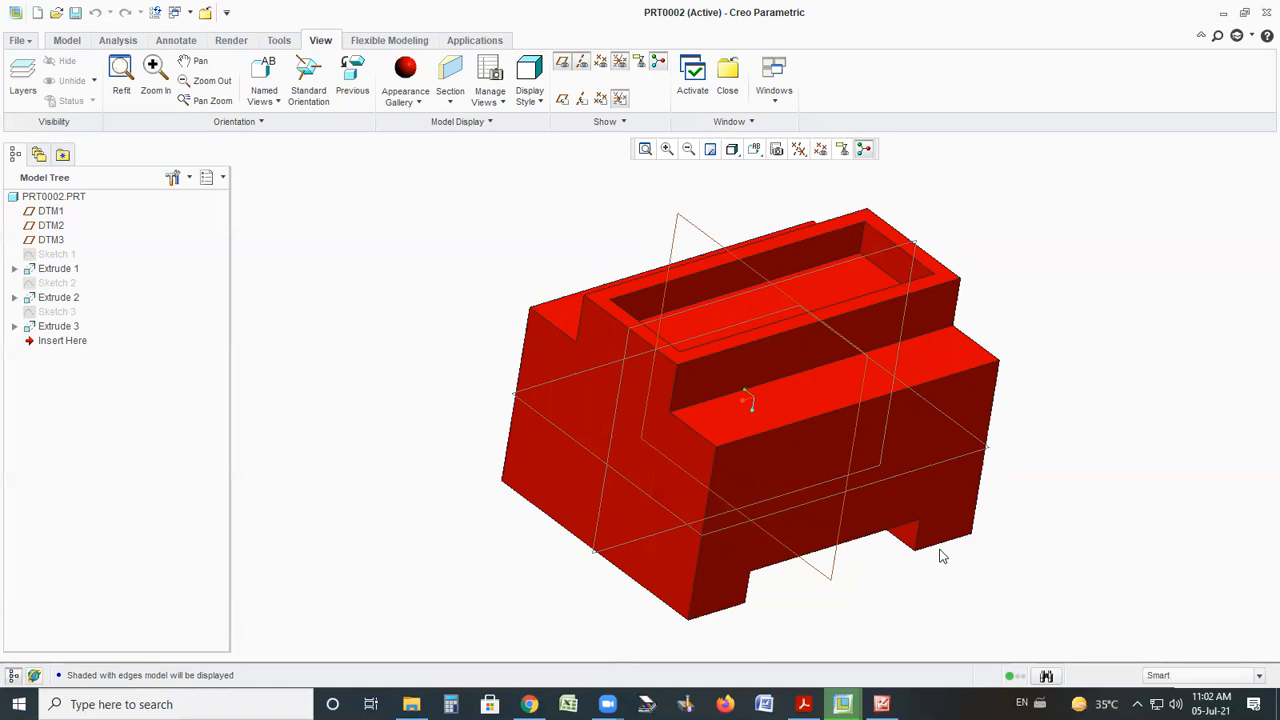
{"action": "left_click_drag", "start_coordinate": [363, 313], "coordinate": [628, 212]}
{"action": "left_click_drag", "start_coordinate": [298, 226], "coordinate": [590, 148]}
{"action": "mouse_move", "coordinate": [238, 390]}
{"action": "left_mouse_down"}
{"action": "mouse_move", "coordinate": [311, 423]}
{"action": "mouse_move", "coordinate": [465, 338]}
{"action": "left_mouse_up"}
{"action": "left_click_drag", "start_coordinate": [280, 478], "coordinate": [426, 404]}
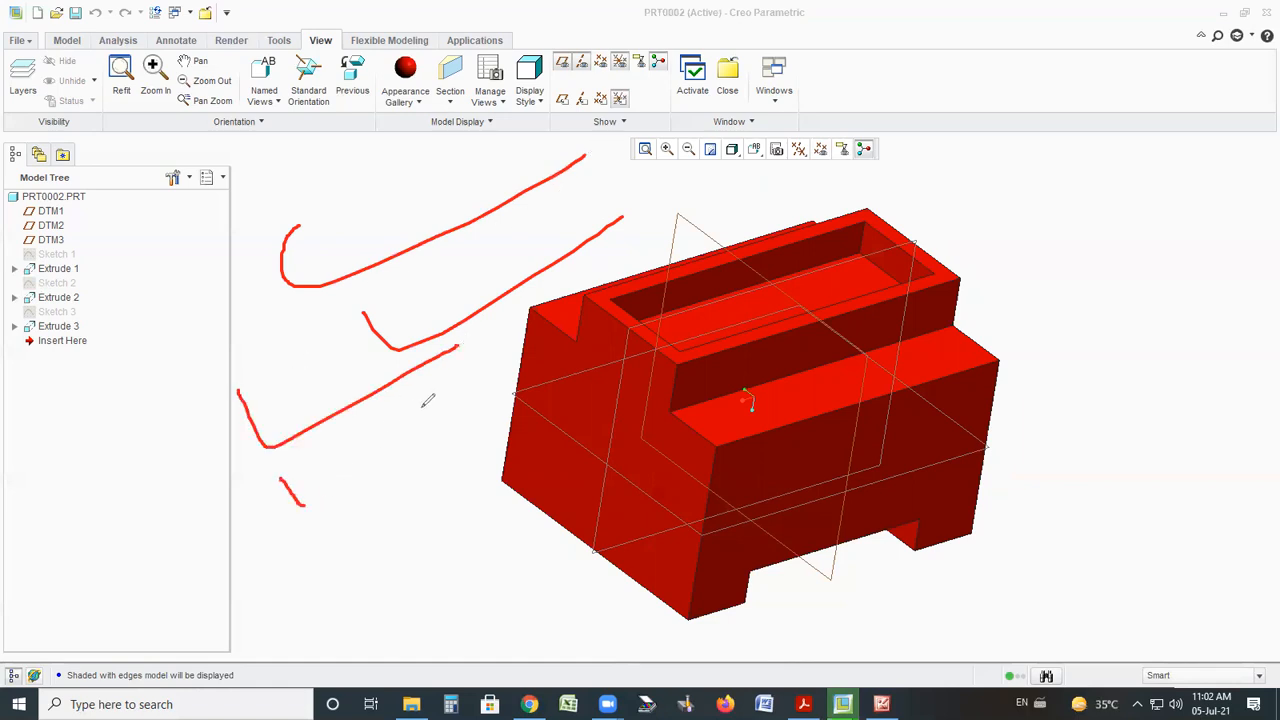
{"action": "mouse_move", "coordinate": [1116, 164]}
{"action": "left_mouse_down"}
{"action": "mouse_move", "coordinate": [1138, 240]}
{"action": "mouse_move", "coordinate": [1149, 214]}
{"action": "left_mouse_up"}
{"action": "mouse_move", "coordinate": [1131, 234]}
{"action": "left_mouse_down"}
{"action": "mouse_move", "coordinate": [1171, 206]}
{"action": "mouse_move", "coordinate": [1278, 256]}
{"action": "left_mouse_up"}
{"action": "mouse_move", "coordinate": [1115, 92]}
{"action": "left_mouse_down"}
{"action": "mouse_move", "coordinate": [1099, 348]}
{"action": "mouse_move", "coordinate": [1232, 76]}
{"action": "left_mouse_up"}
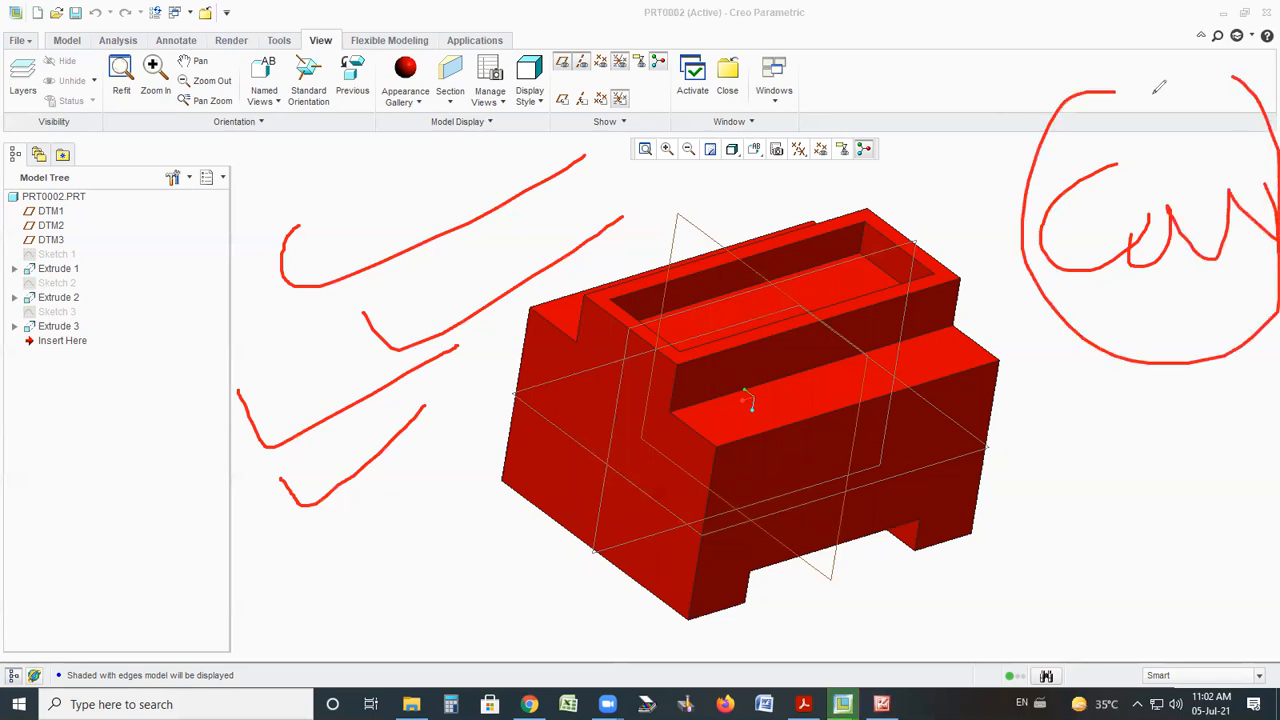
{"action": "mouse_move", "coordinate": [864, 146]}
{"action": "left_mouse_down"}
{"action": "mouse_move", "coordinate": [476, 460]}
{"action": "mouse_move", "coordinate": [730, 14]}
{"action": "left_mouse_up"}
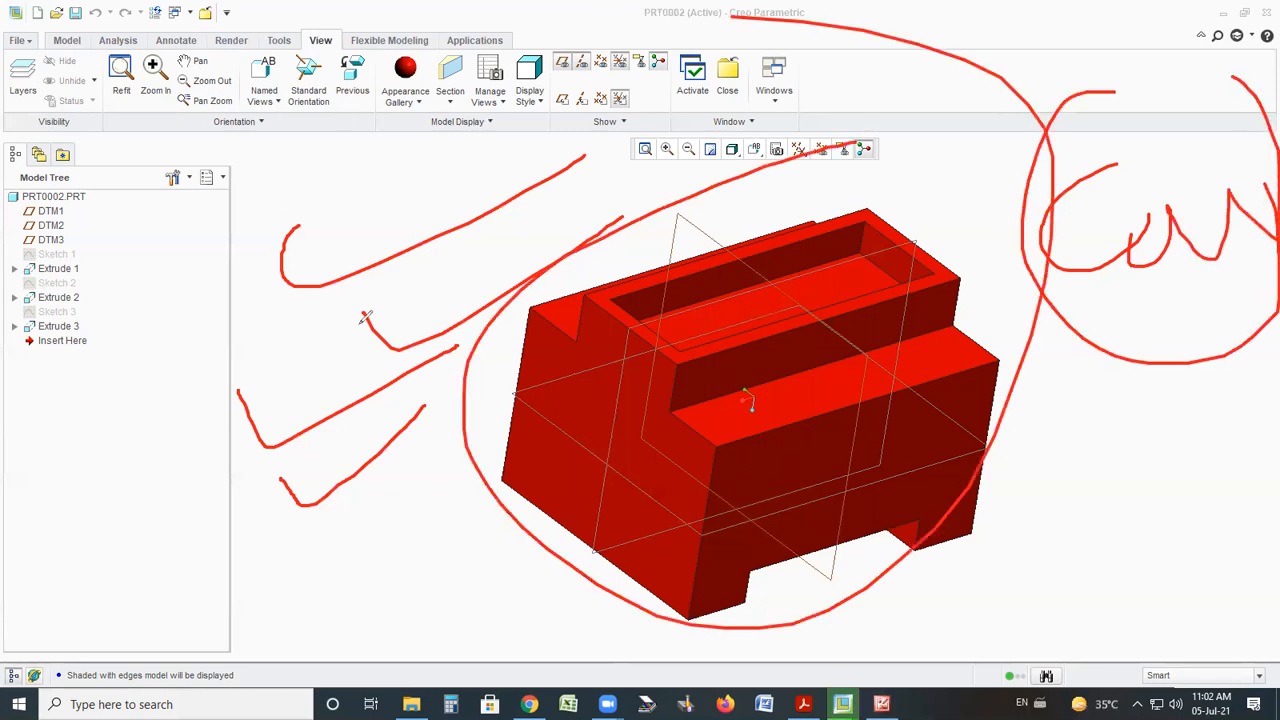
{"action": "key", "text": "ctrl+z"}
{"action": "key", "text": "ctrl+z"}
{"action": "key", "text": "ctrl+z"}
{"action": "key", "text": "ctrl+z"}
{"action": "key", "text": "ctrl+z"}
{"action": "key", "text": "ctrl+z"}
{"action": "key", "text": "ctrl+z"}
{"action": "key", "text": "ctrl+z"}
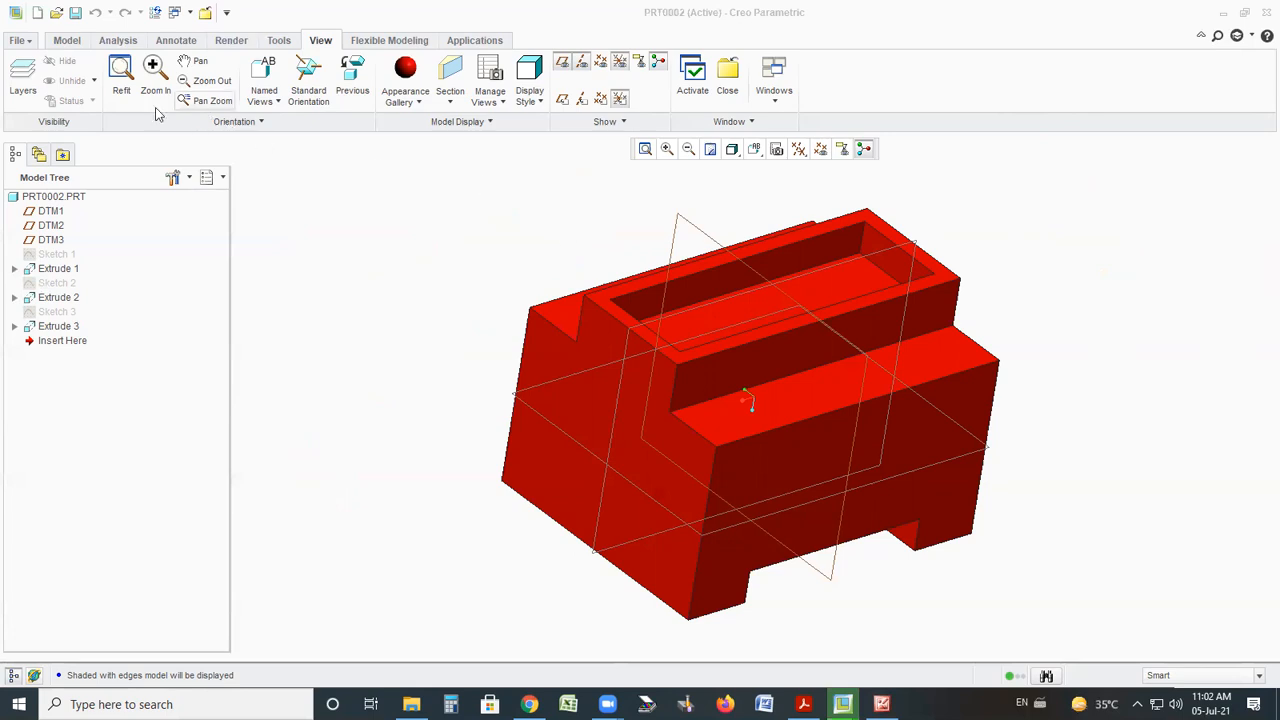
Return to the modelling commands and save the part PRT0002 in the part folder on the desktop
{"action": "left_click", "coordinate": [64, 41]}
{"action": "mouse_move", "coordinate": [1037, 337]}
{"action": "middle_mouse_down"}
{"action": "mouse_move", "coordinate": [1006, 294]}
{"action": "mouse_move", "coordinate": [1031, 329]}
{"action": "mouse_move", "coordinate": [1047, 317]}
{"action": "mouse_move", "coordinate": [1037, 323]}
{"action": "middle_mouse_up"}
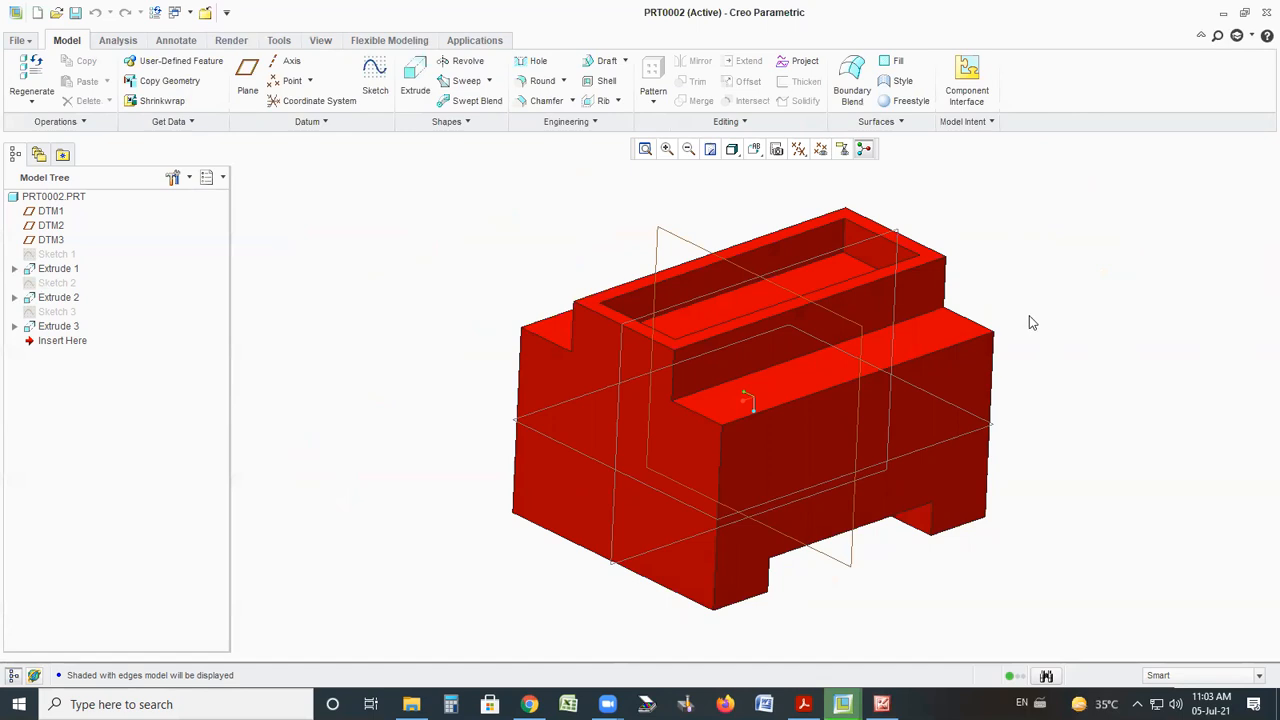
{"action": "key", "text": "ctrl+s"}
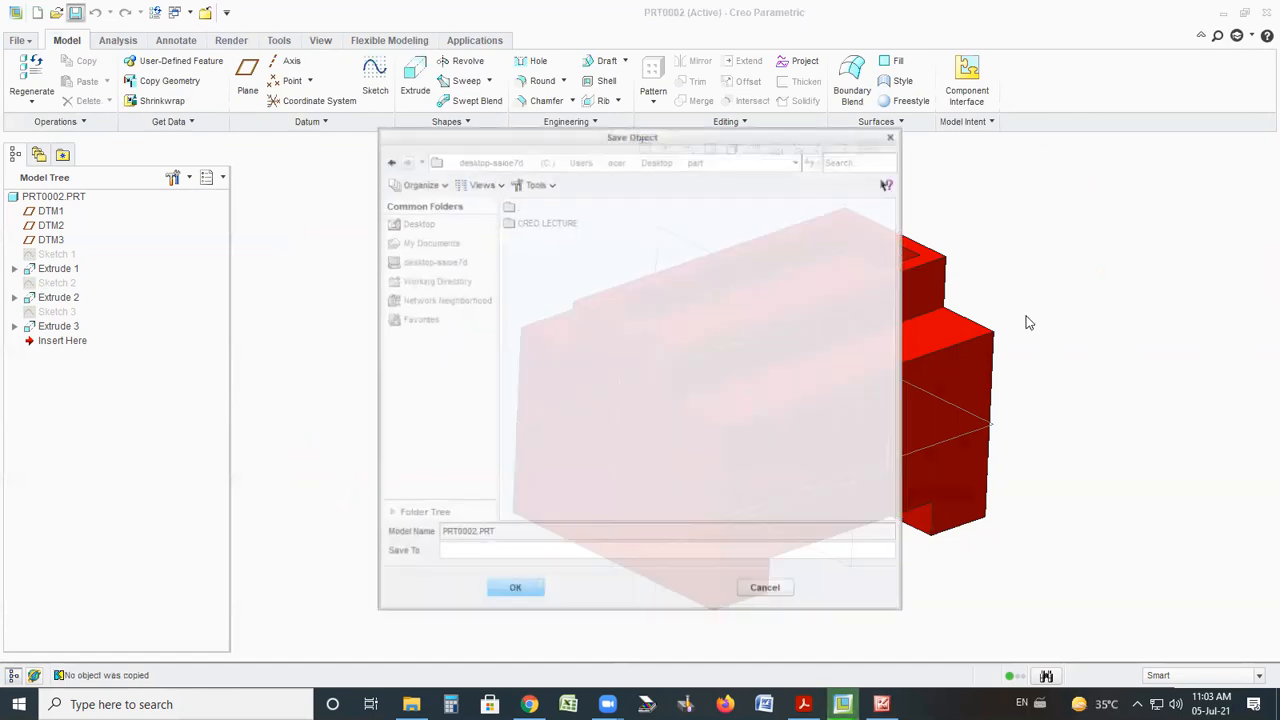
{"action": "left_click", "coordinate": [510, 589]}
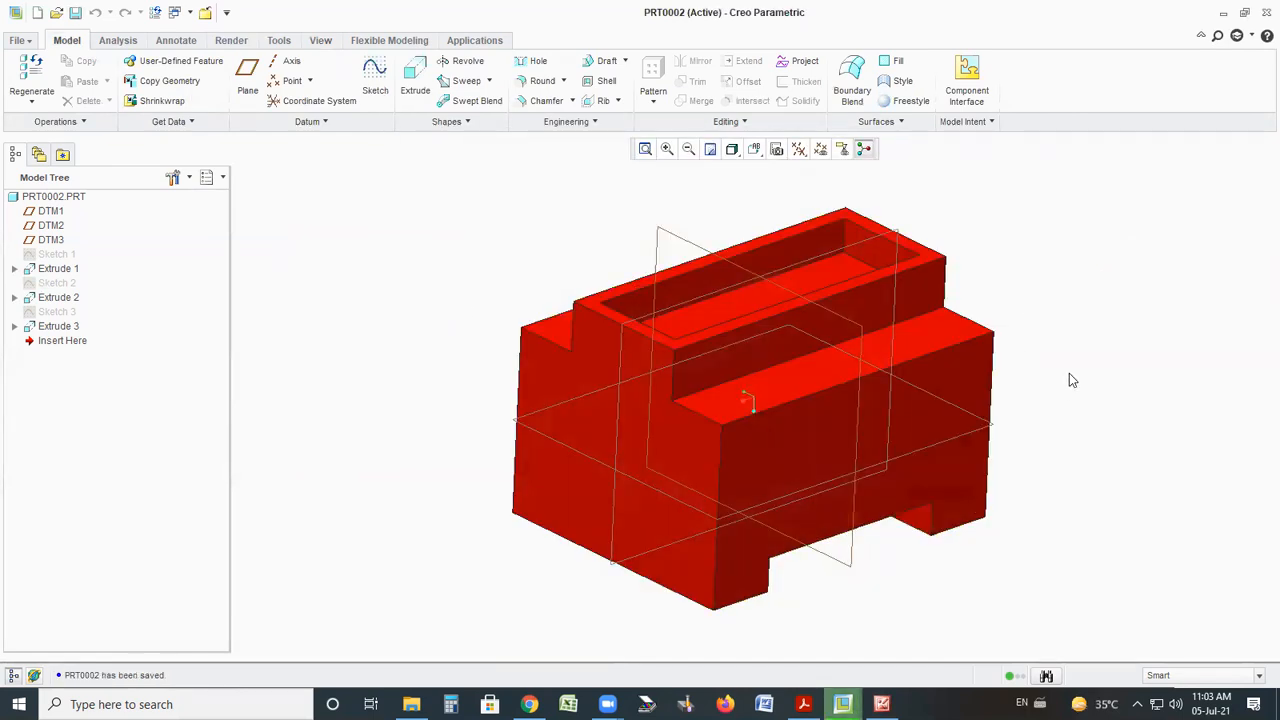